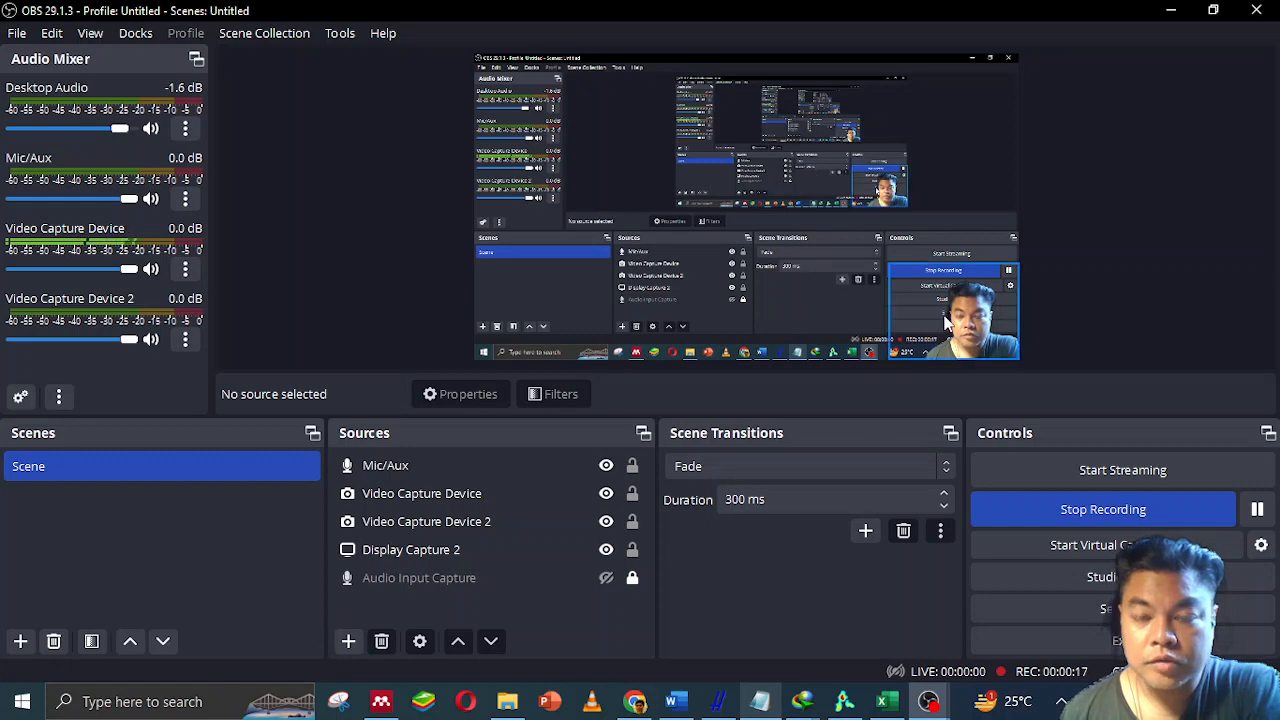
In File Explorer, open the Komunikasi Jaringan dan Big Data folder under ===Job und projects===, kuliahan, 08 Ganjil 2023-2034 on USB Drive (F:).
{"action": "left_click", "coordinate": [507, 701]}
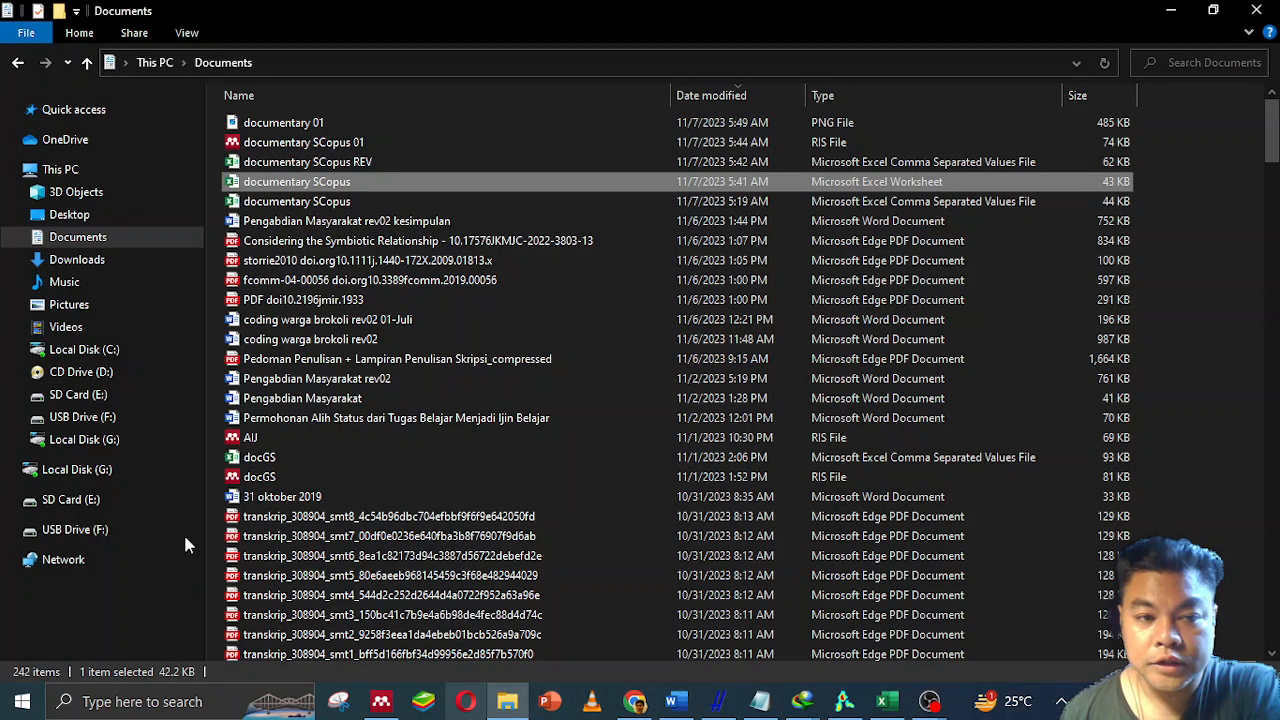
{"action": "left_click", "coordinate": [63, 531]}
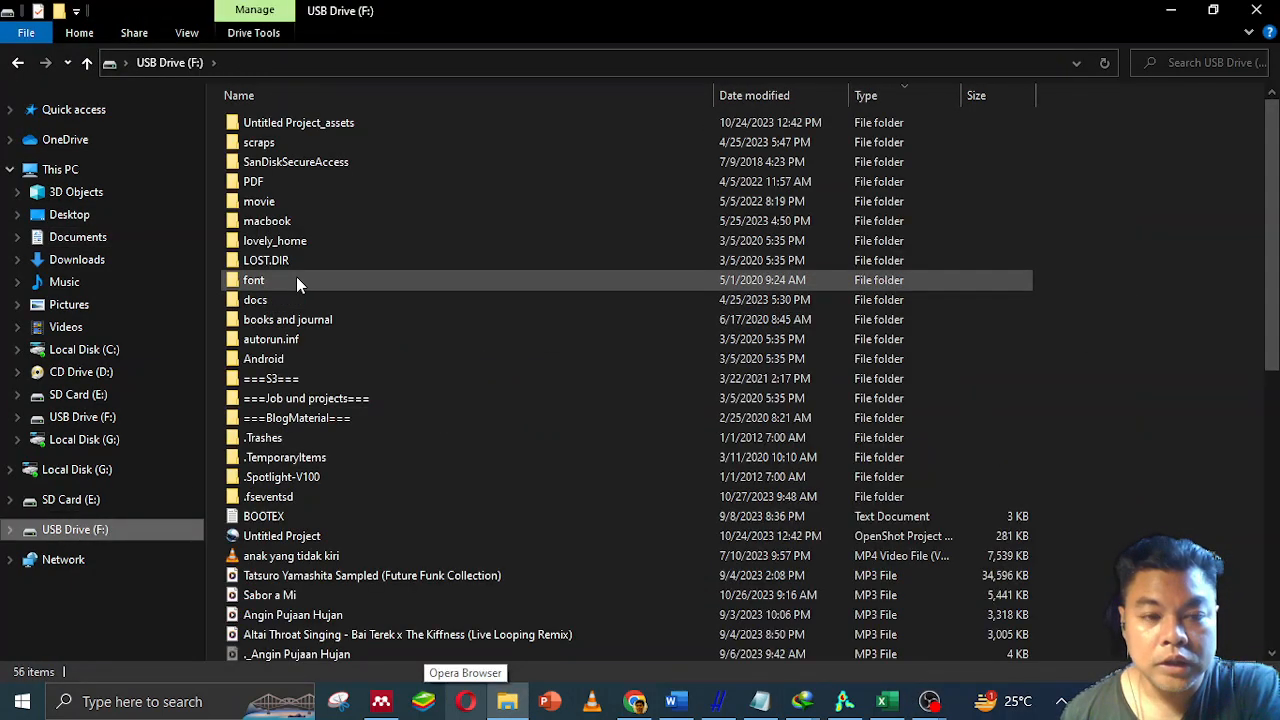
{"action": "double_click", "coordinate": [333, 403]}
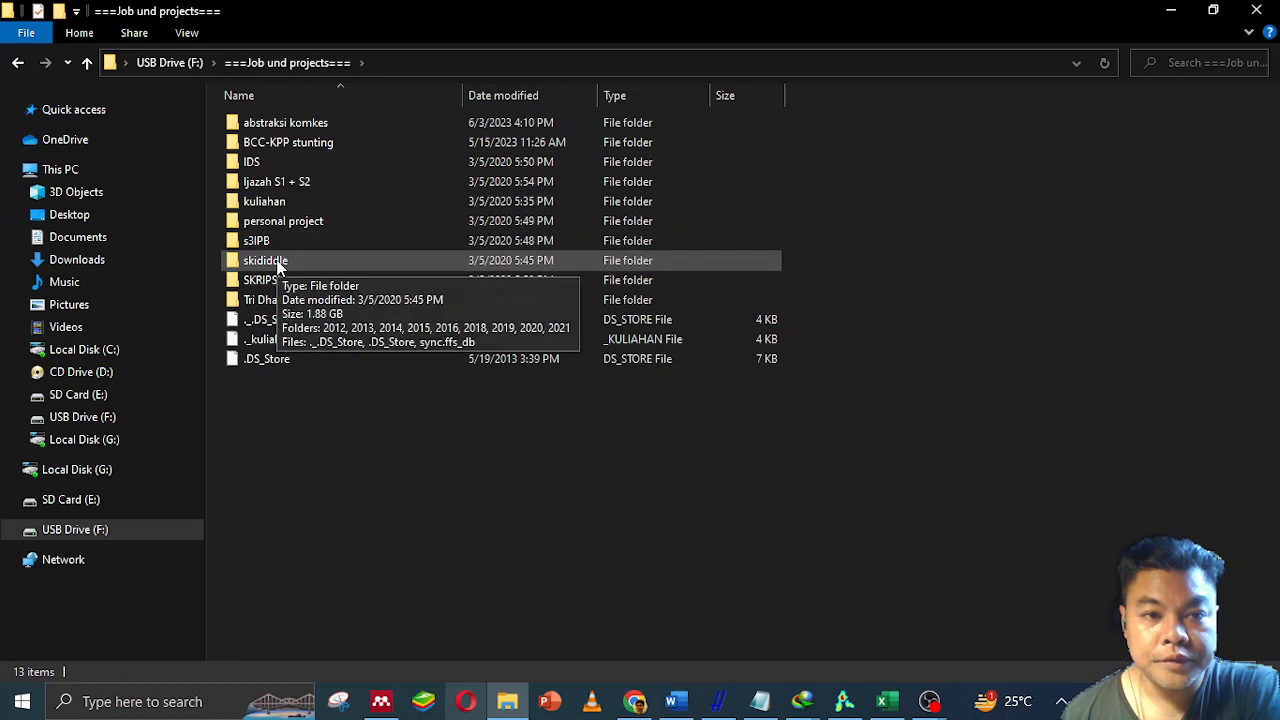
{"action": "double_click", "coordinate": [282, 202]}
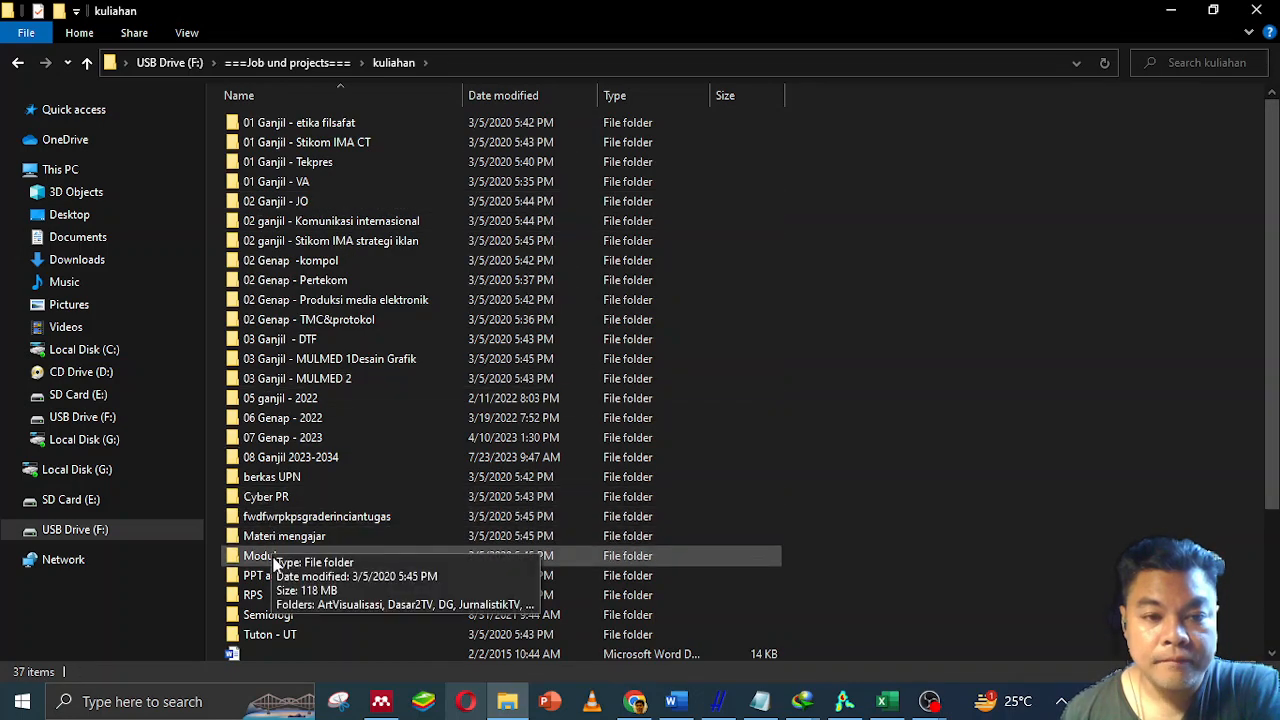
{"action": "double_click", "coordinate": [288, 457]}
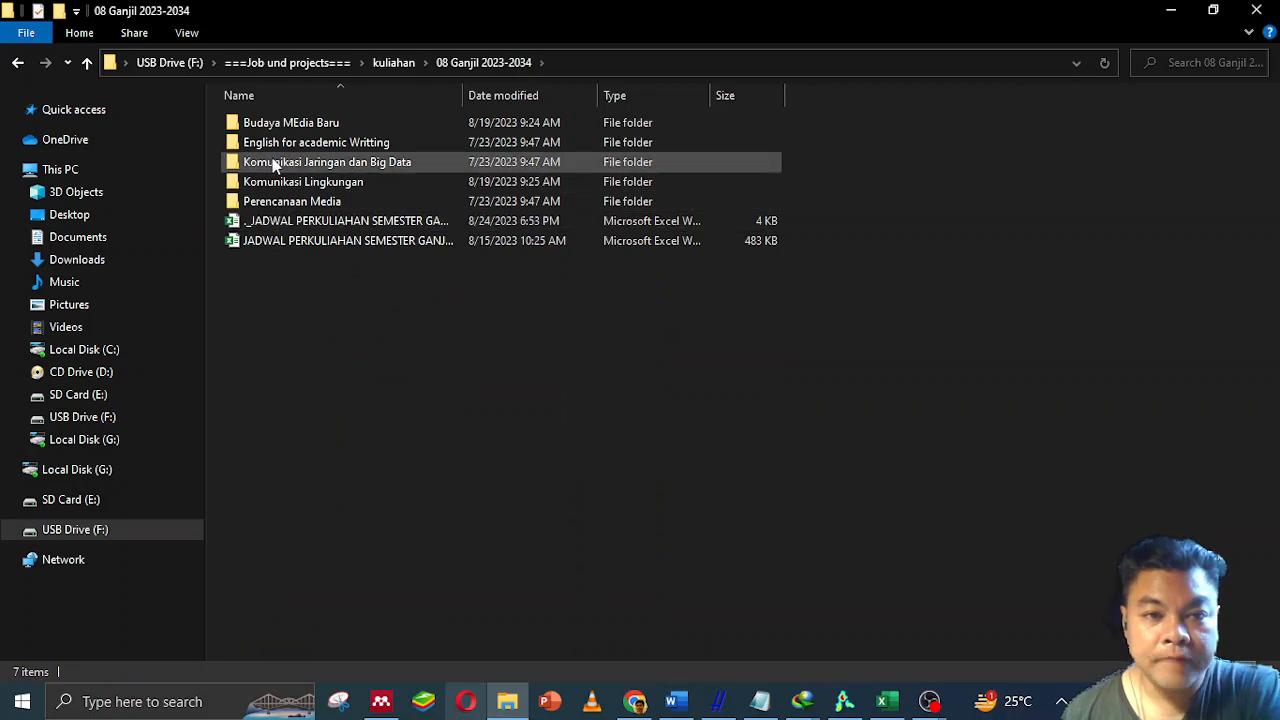
{"action": "double_click", "coordinate": [322, 166]}
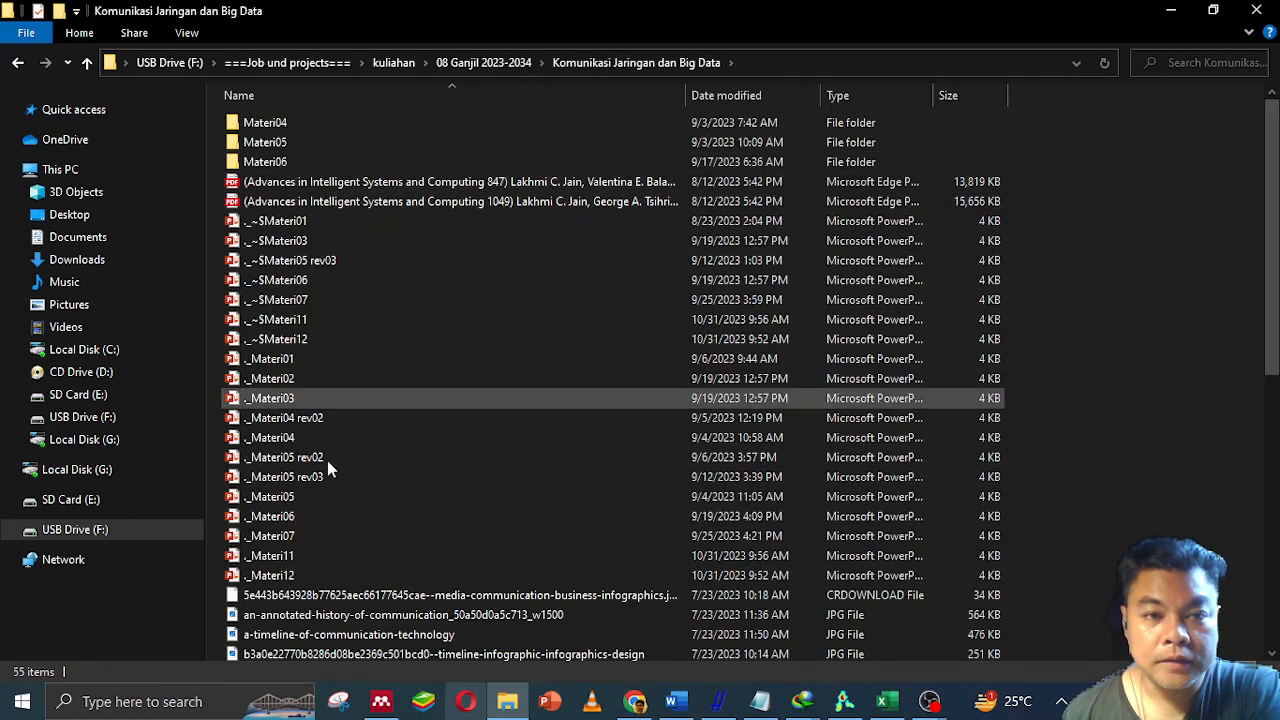
Open the workbook "RPS - Communication Network and Big Data (Jaringan Komunikasi dan Big Data) (1)" and show schedule weeks 13 to 15 on the RPS sheet.
{"action": "scroll", "coordinate": [327, 460], "scroll_direction": "down", "scroll_amount": 9}
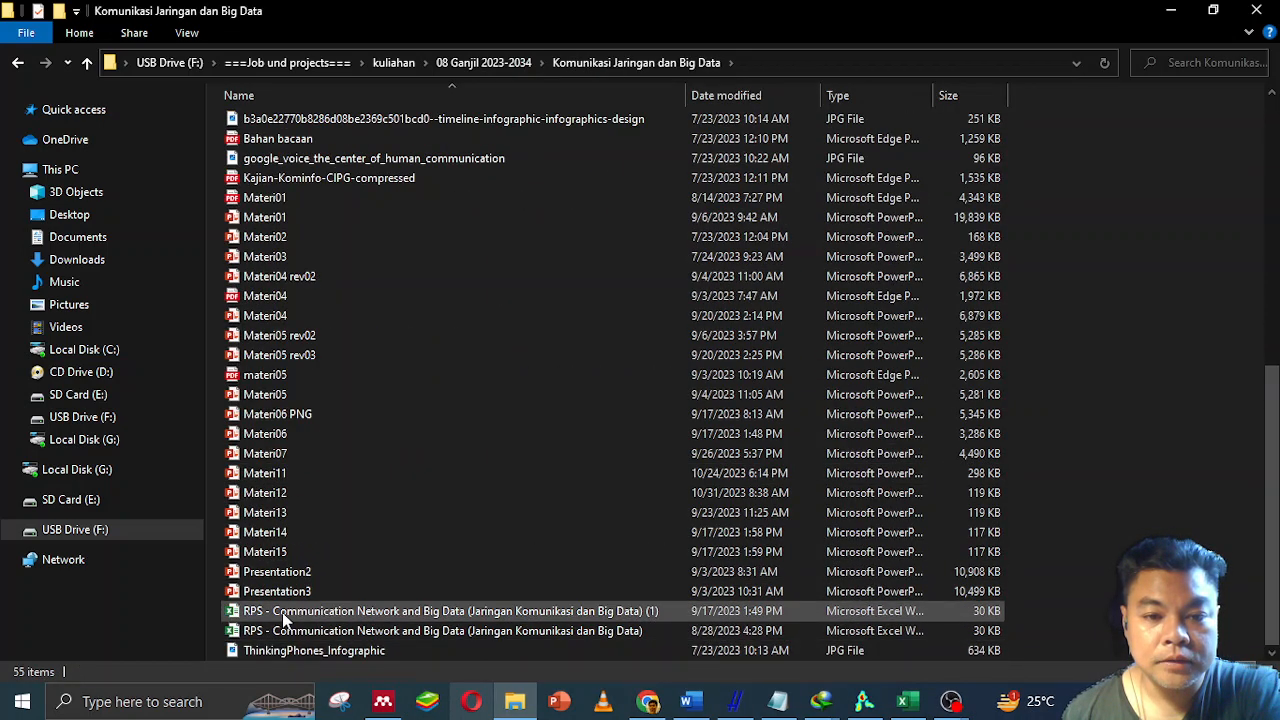
{"action": "left_click", "coordinate": [282, 612]}
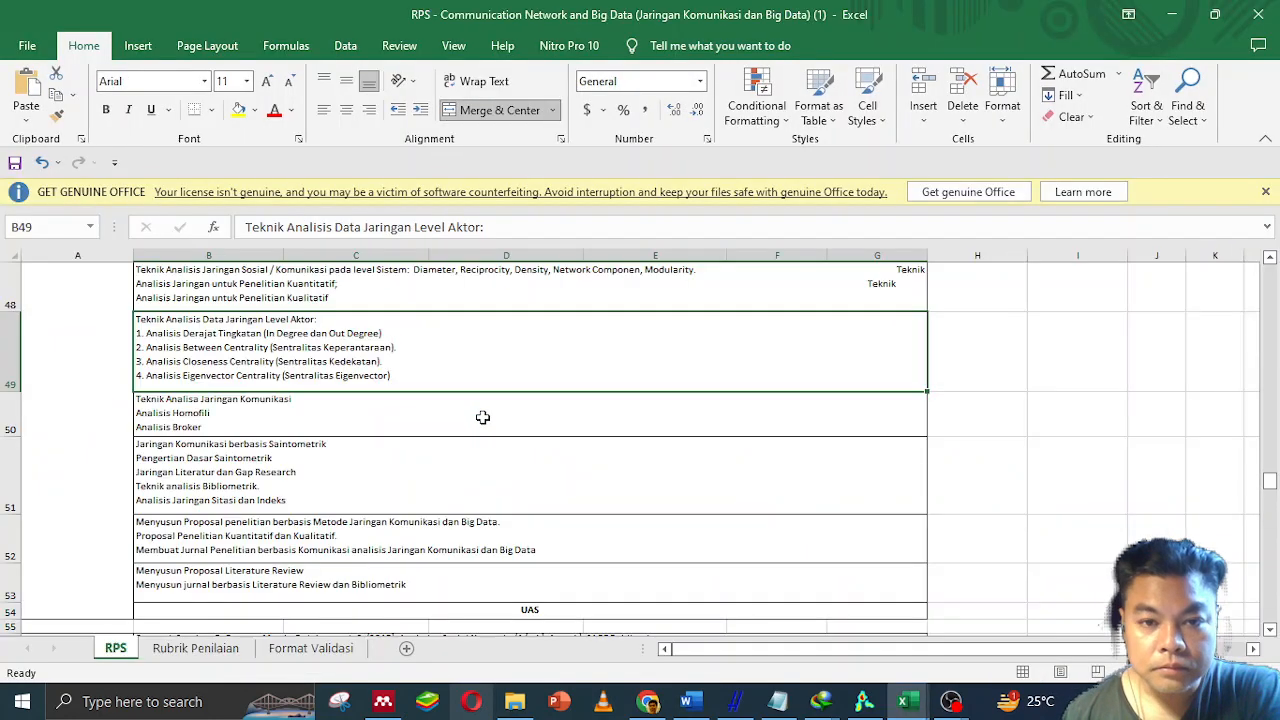
{"action": "scroll", "coordinate": [483, 418], "scroll_direction": "down", "scroll_amount": 6}
{"action": "scroll", "coordinate": [483, 418], "scroll_direction": "up", "scroll_amount": 6}
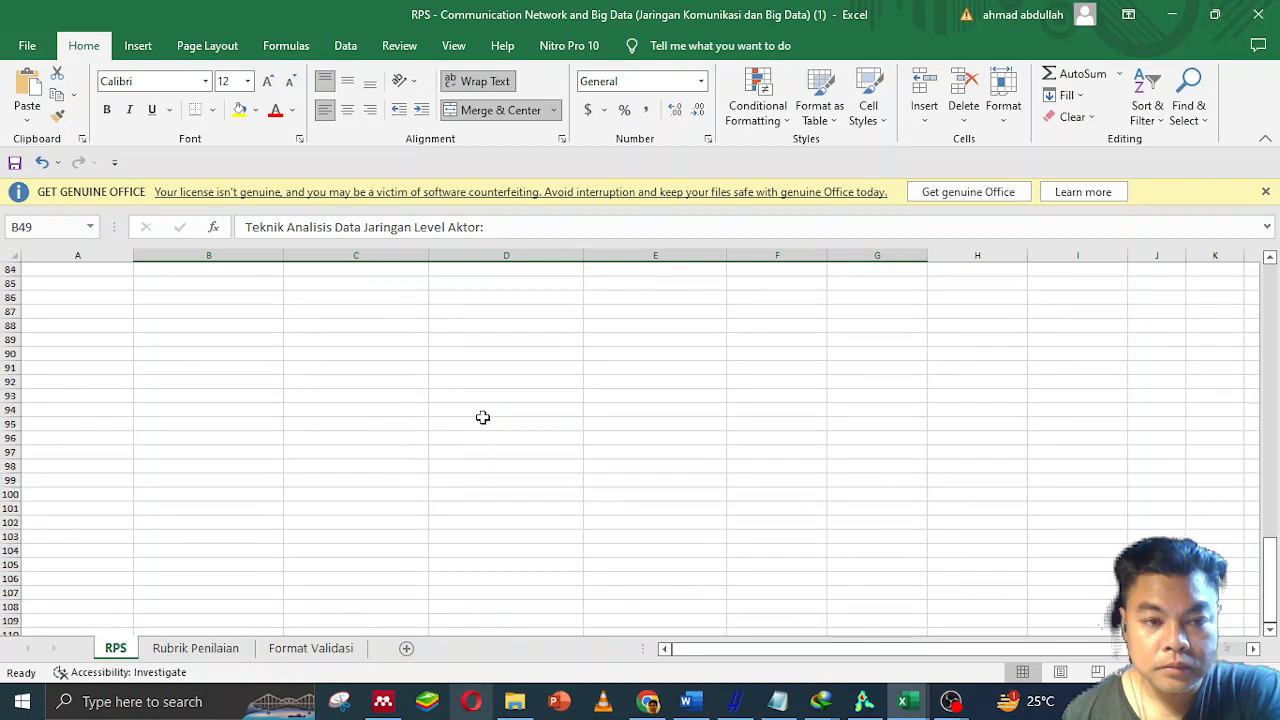
{"action": "scroll", "coordinate": [483, 418], "scroll_direction": "down", "scroll_amount": 1}
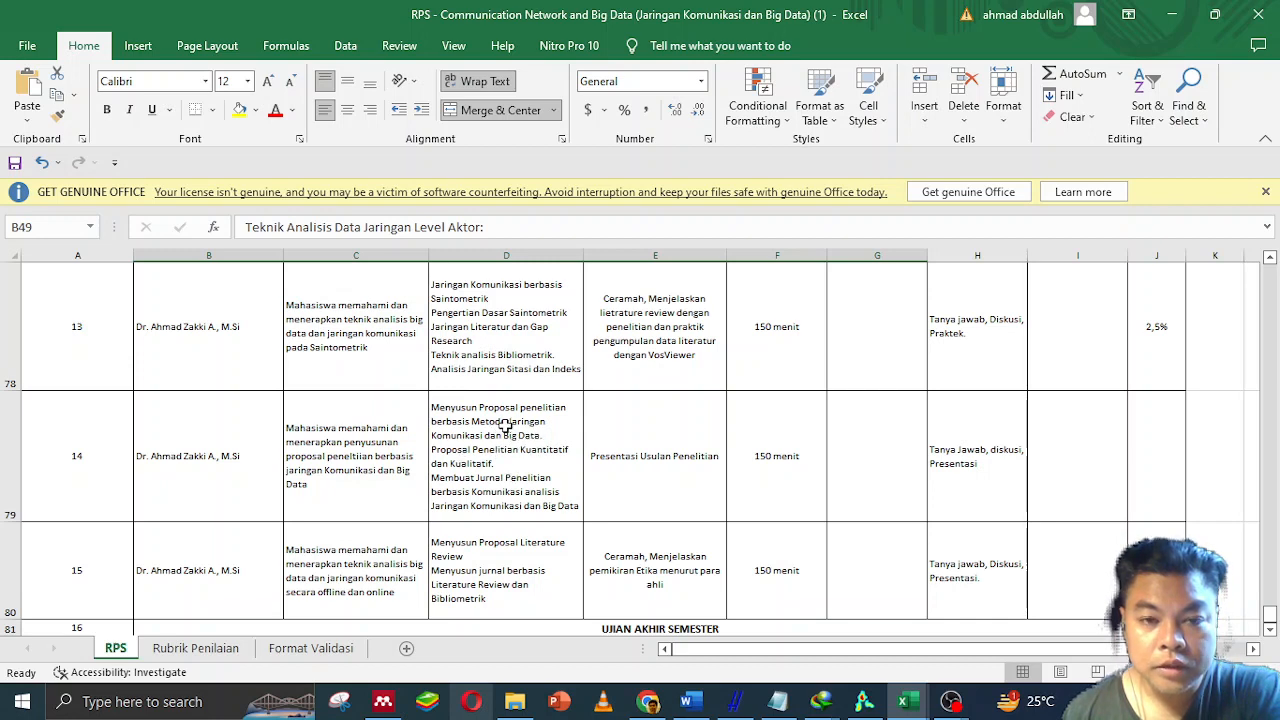
Review the topics for weeks 11 to 15 and the week 13 teaching method in the RPS sheet's schedule.
{"action": "left_click", "coordinate": [519, 558]}
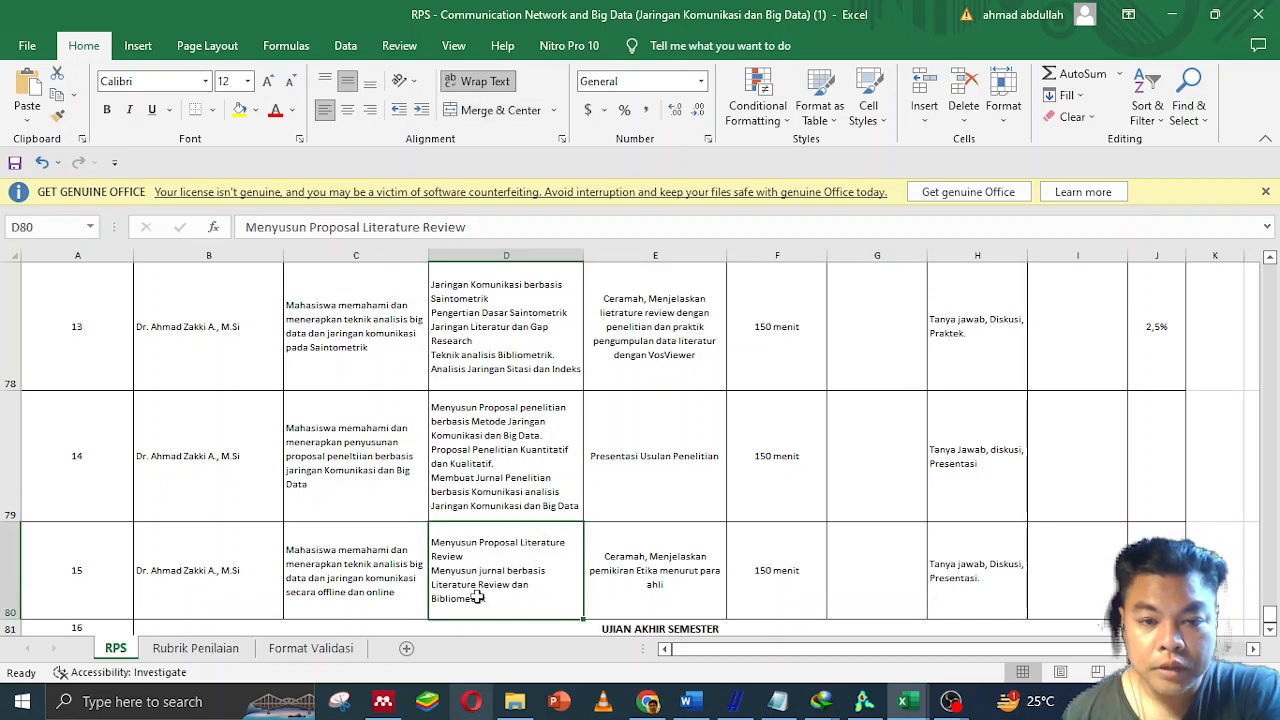
{"action": "left_click", "coordinate": [494, 464]}
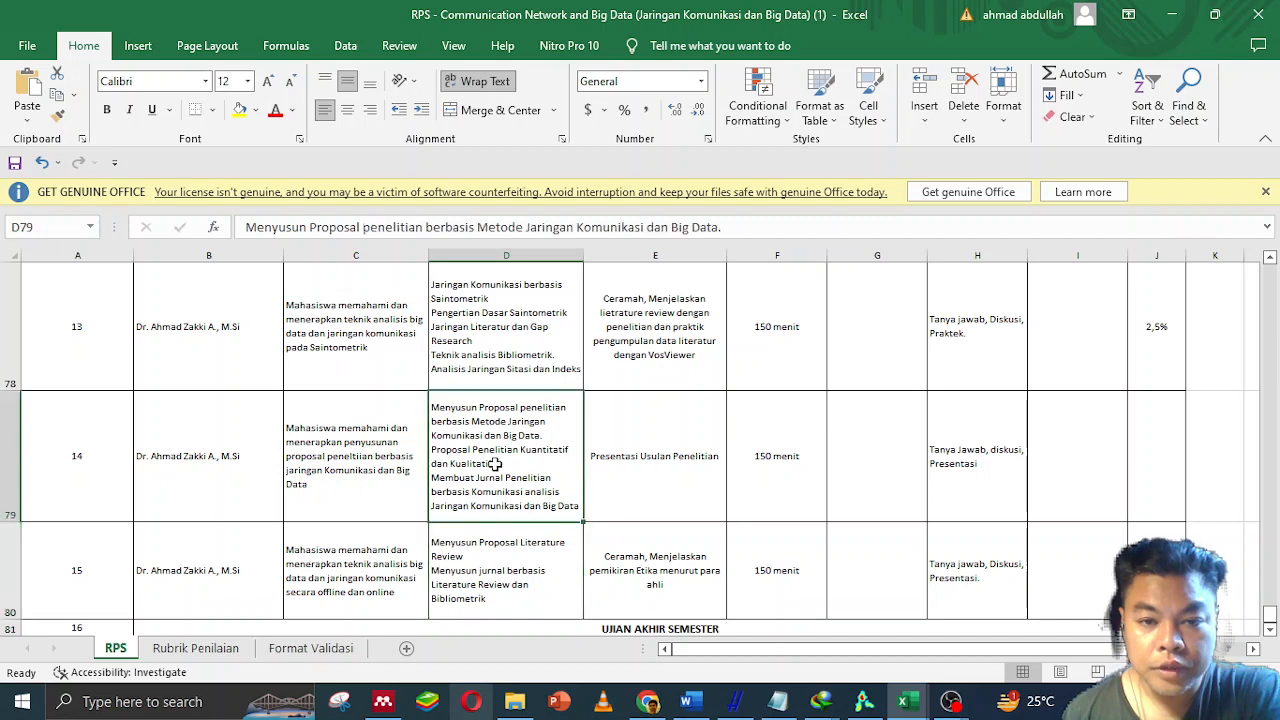
{"action": "left_click", "coordinate": [514, 550]}
{"action": "left_click", "coordinate": [506, 500]}
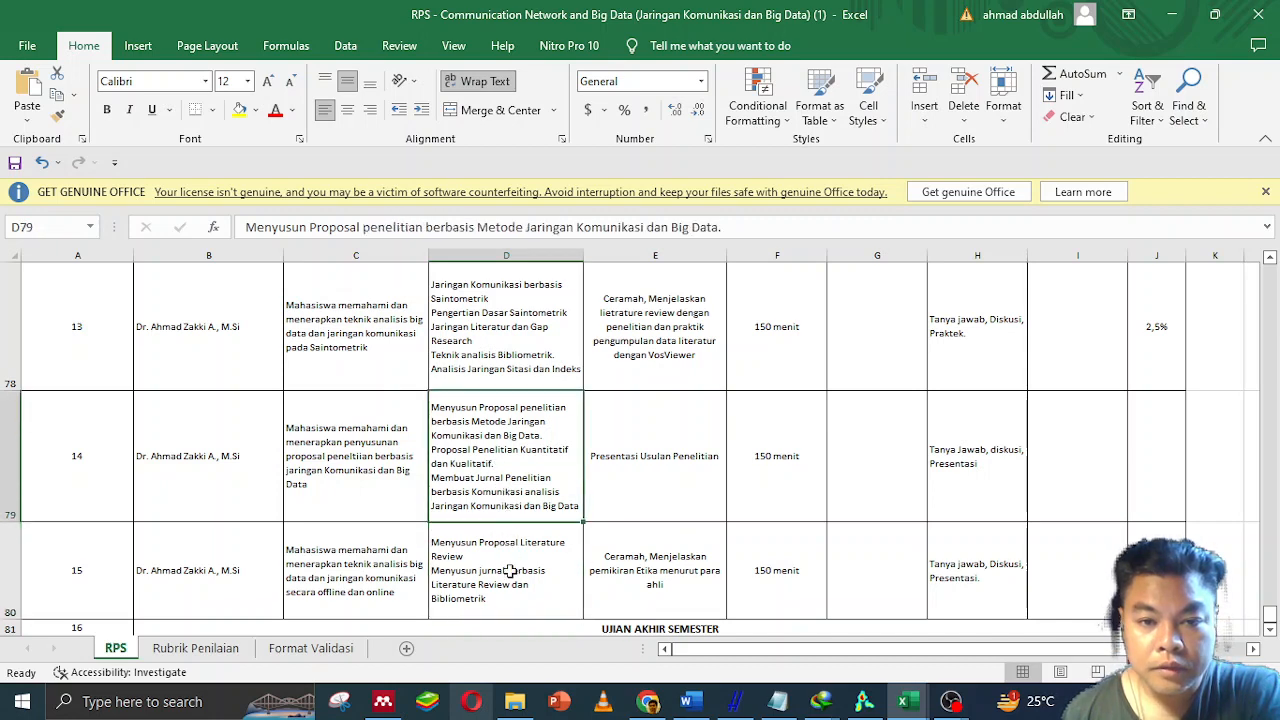
{"action": "left_click", "coordinate": [512, 596]}
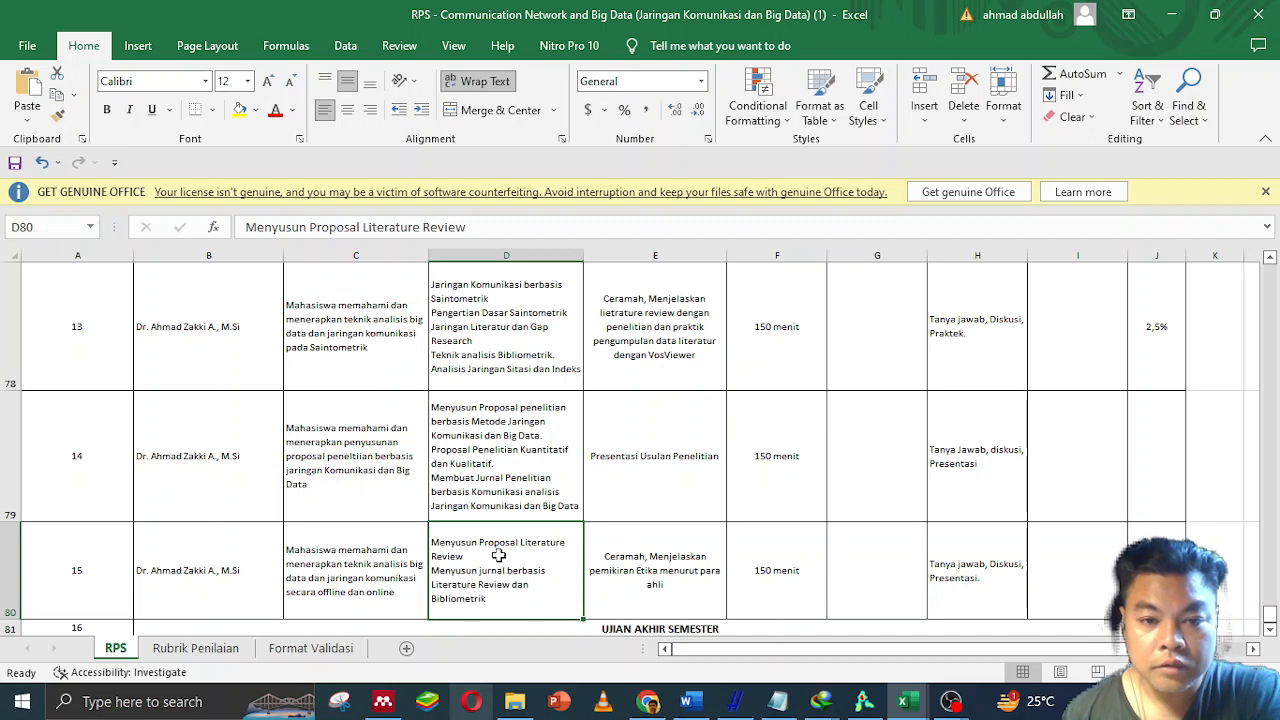
{"action": "left_click", "coordinate": [506, 436]}
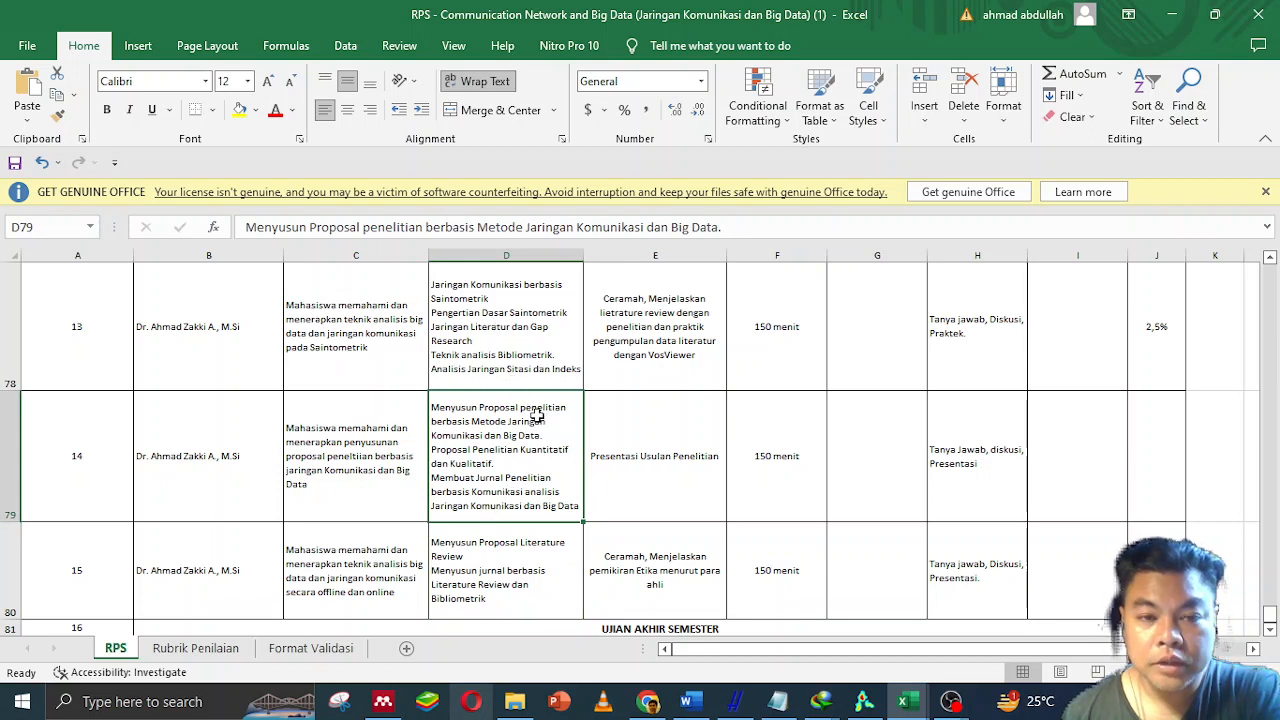
{"action": "left_click", "coordinate": [500, 322]}
{"action": "left_click", "coordinate": [527, 459]}
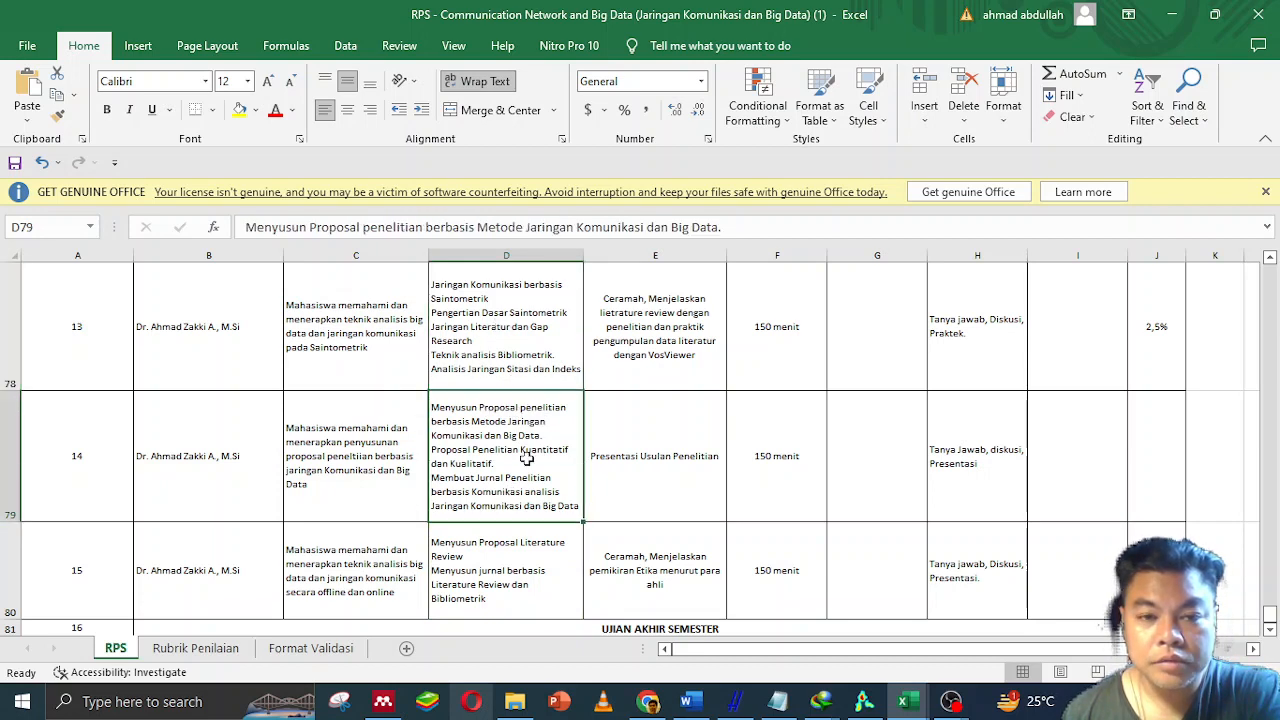
{"action": "left_click", "coordinate": [507, 542]}
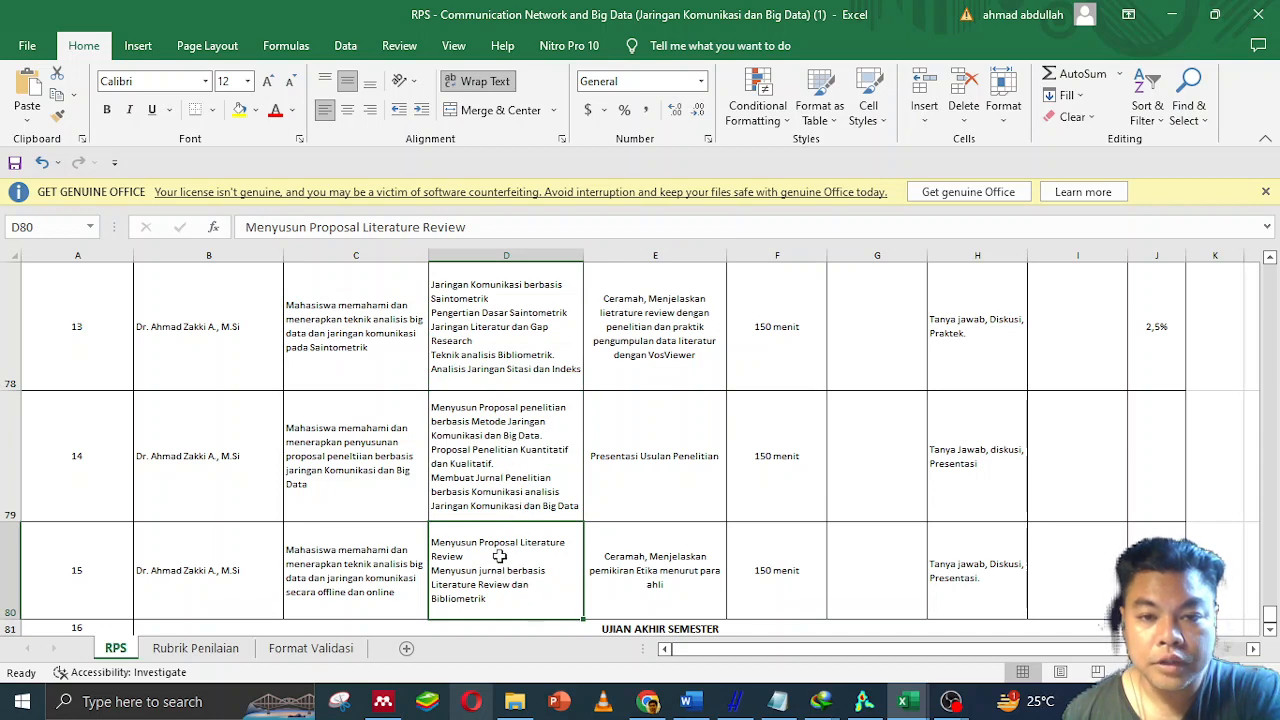
{"action": "left_click", "coordinate": [677, 368]}
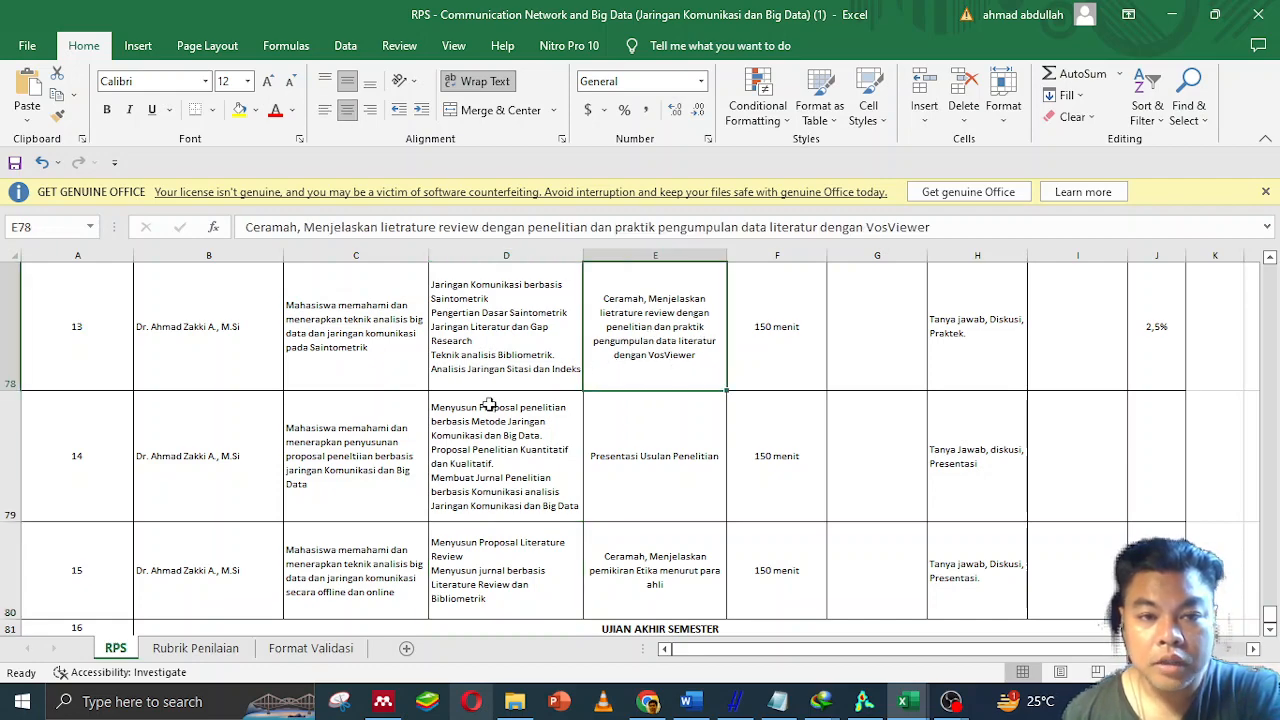
{"action": "scroll", "coordinate": [488, 404], "scroll_direction": "up", "scroll_amount": 1}
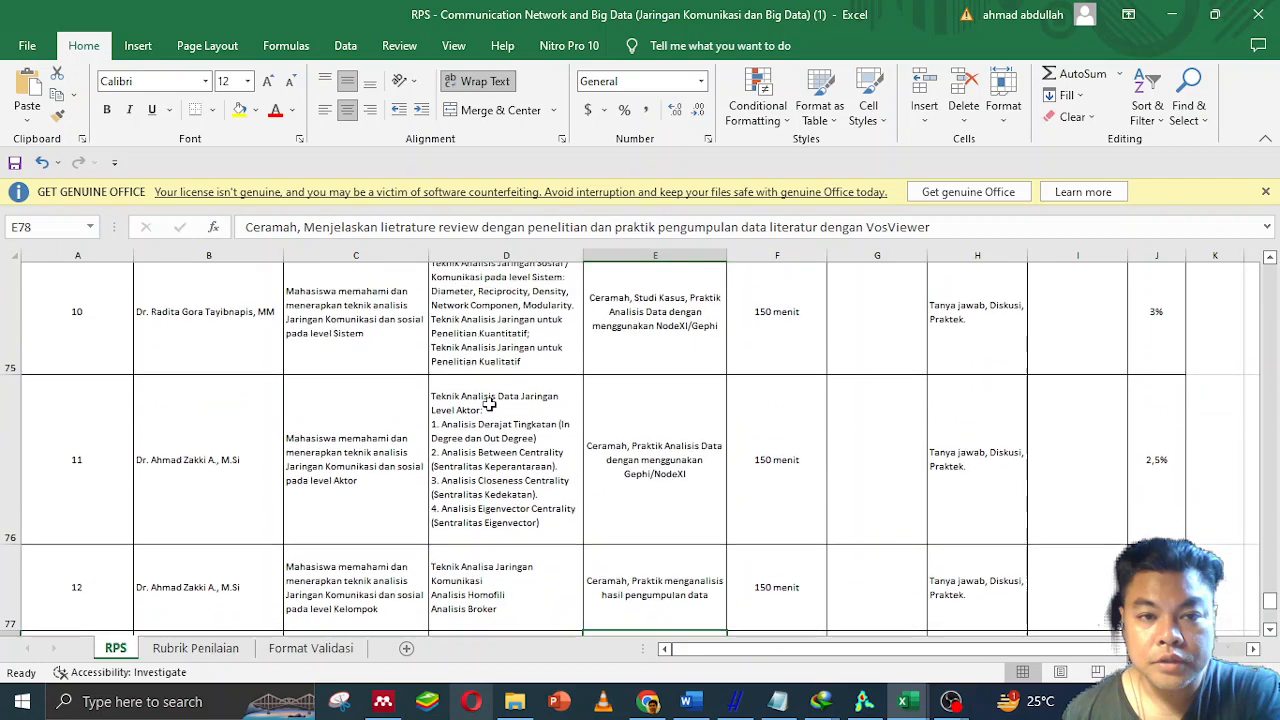
{"action": "left_click", "coordinate": [516, 478]}
{"action": "scroll", "coordinate": [516, 478], "scroll_direction": "down", "scroll_amount": 2}
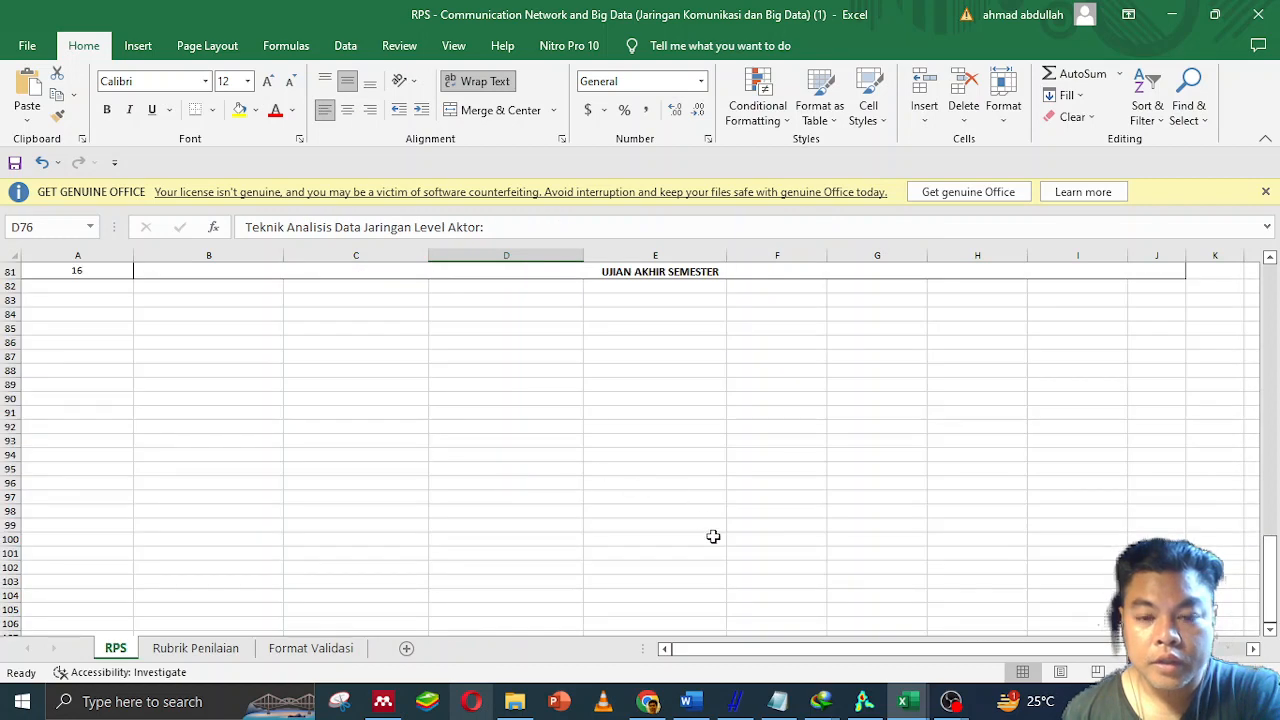
{"action": "scroll", "coordinate": [497, 488], "scroll_direction": "up", "scroll_amount": 2}
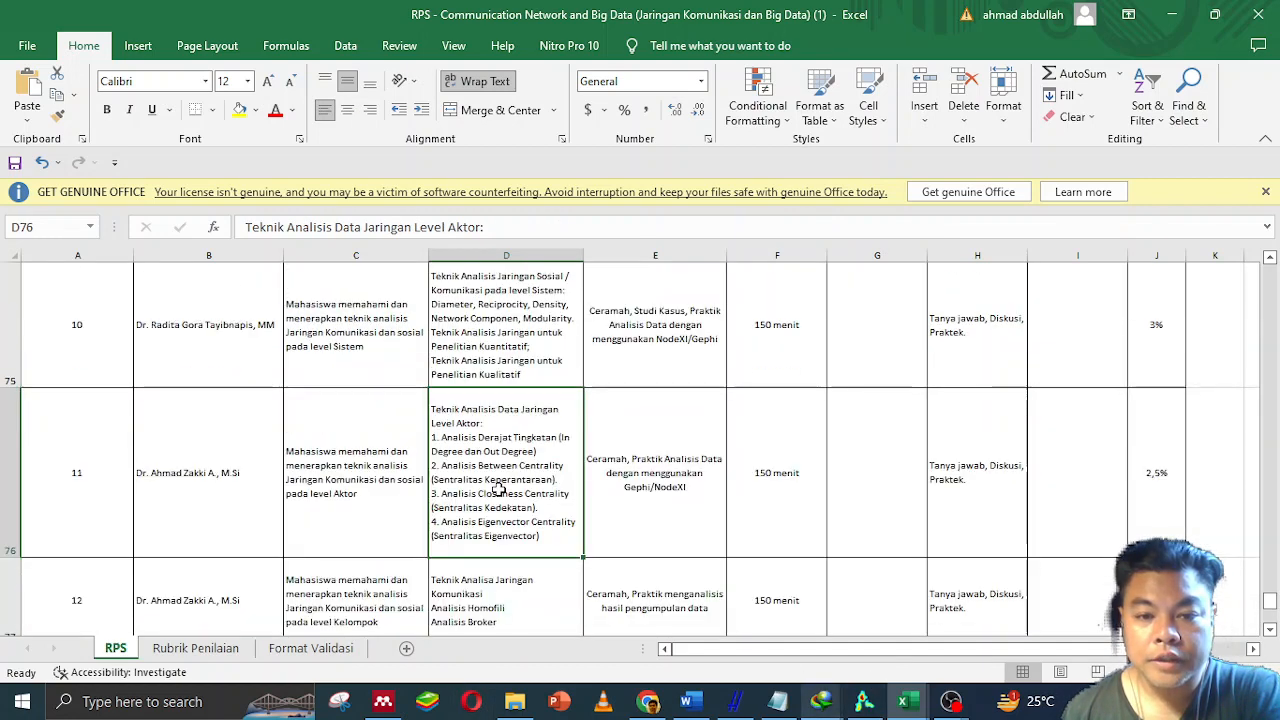
Switch to Chrome, search the web for "publish and perish" in a new tab, and open the Publish or Perish page on Harzing.com.
{"action": "left_click", "coordinate": [648, 701]}
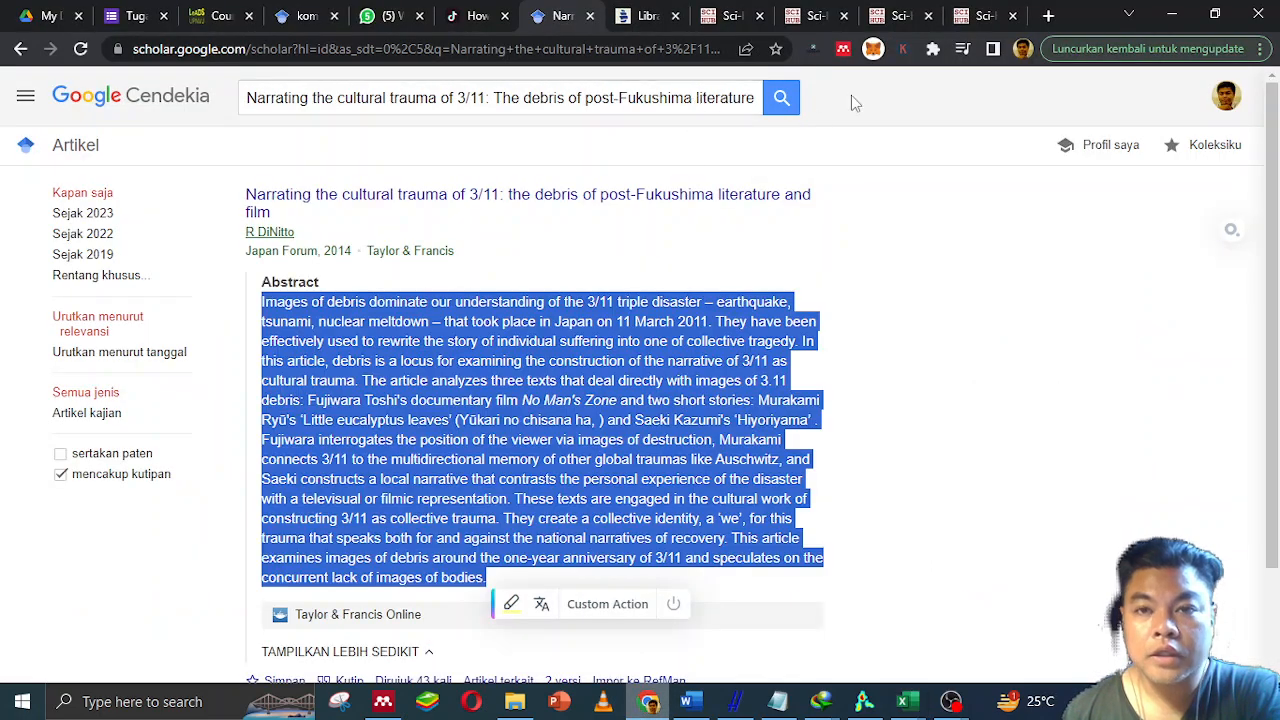
{"action": "left_click", "coordinate": [1048, 15]}
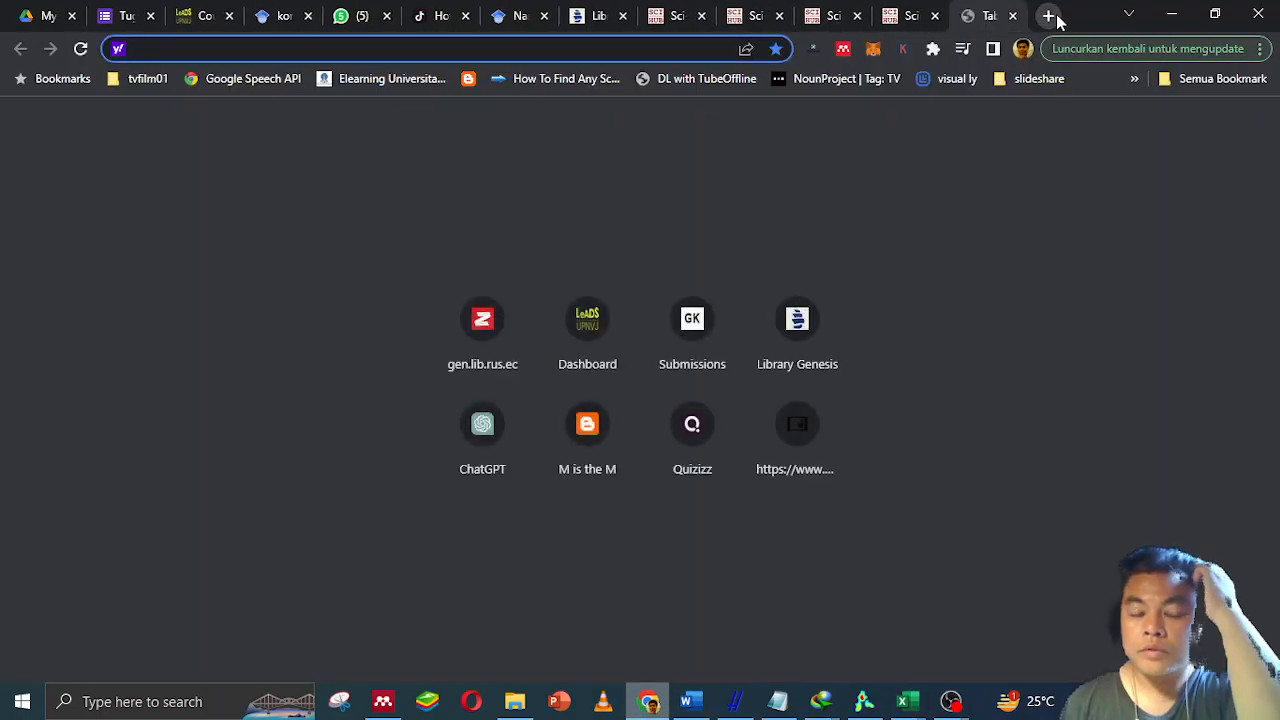
{"action": "type", "text": "pub"}
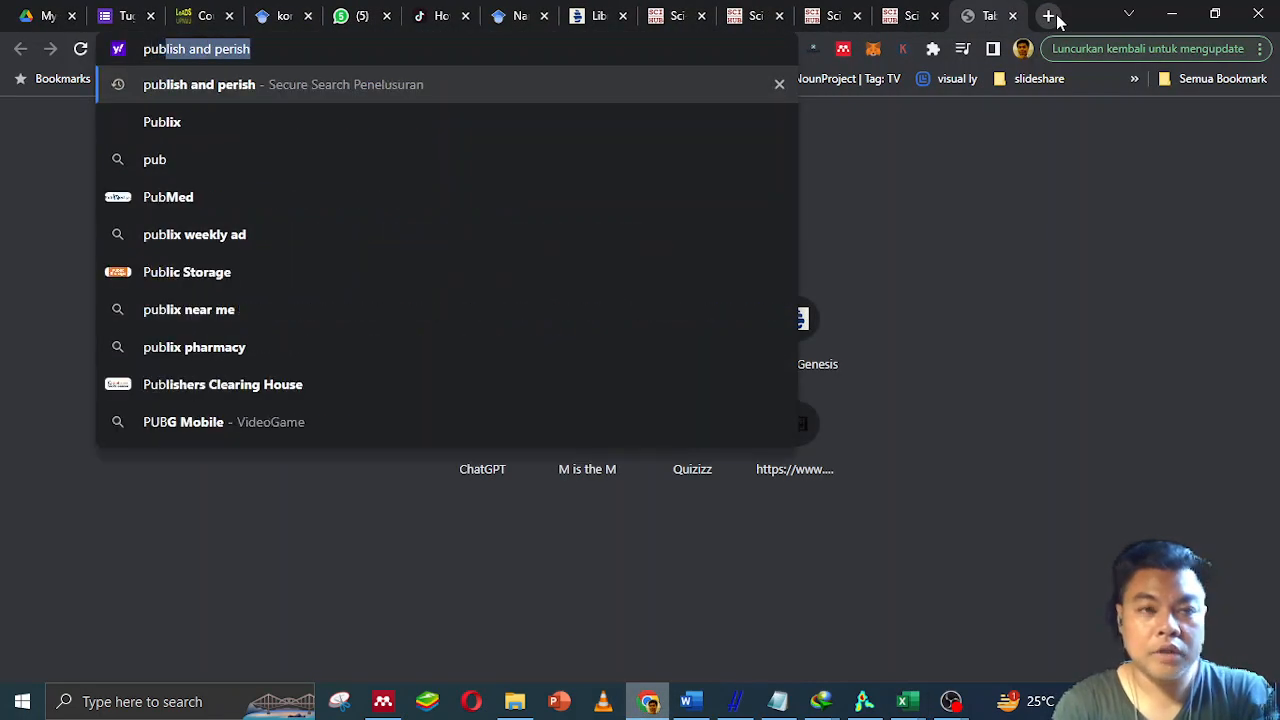
{"action": "key", "text": "Return"}
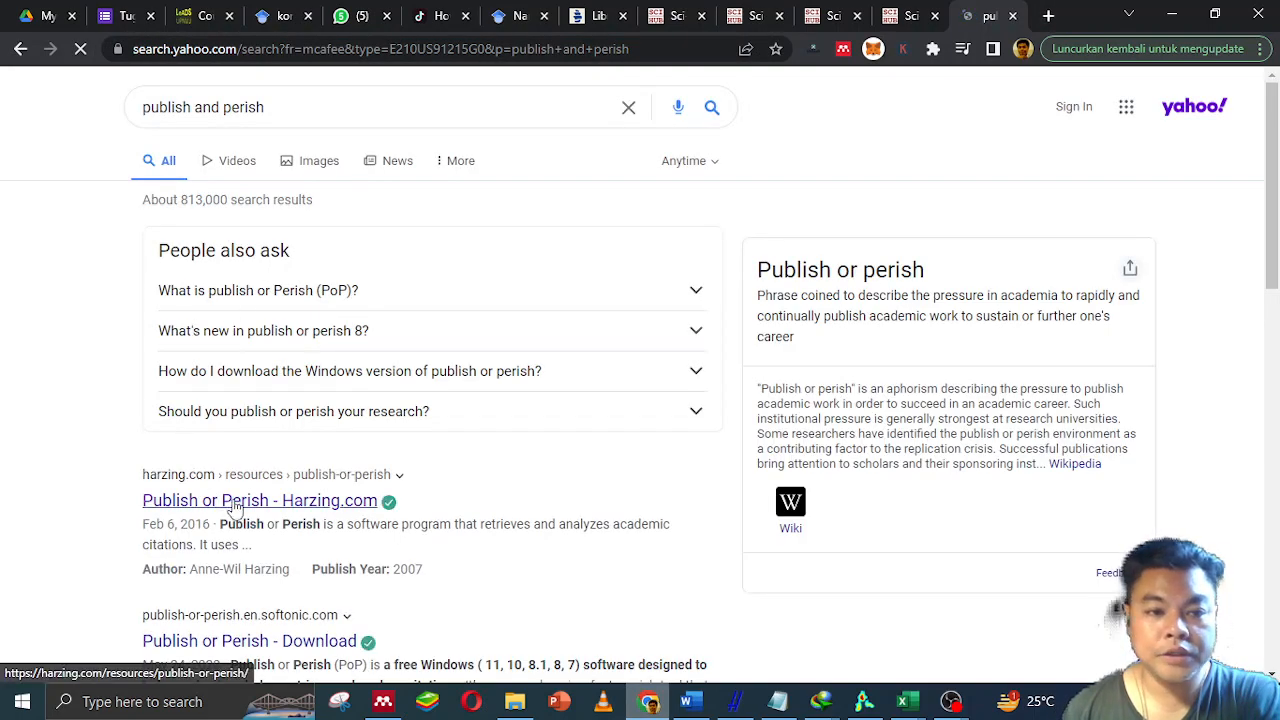
{"action": "left_click", "coordinate": [234, 508]}
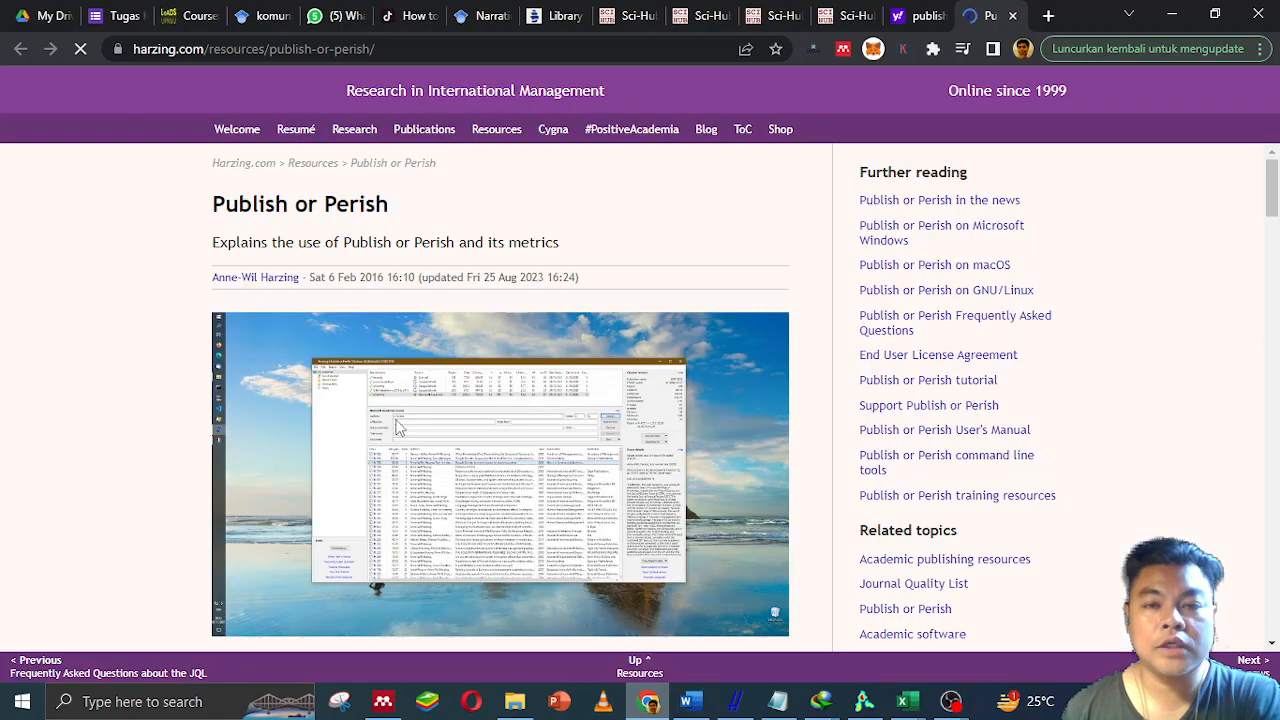
Examine the Publish or Perish page's description of the software's purpose and its download sections for Microsoft Windows and macOS.
{"action": "scroll", "coordinate": [513, 405], "scroll_direction": "down", "scroll_amount": 5}
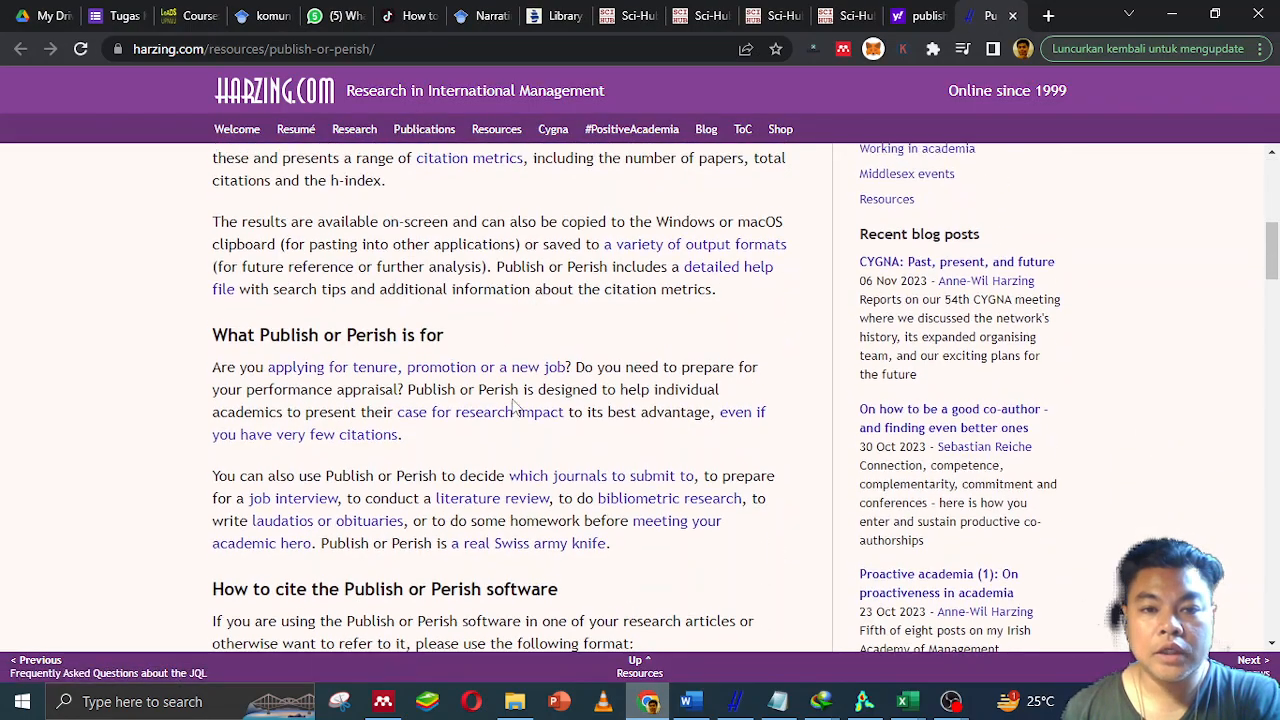
{"action": "scroll", "coordinate": [557, 225], "scroll_direction": "up", "scroll_amount": 5}
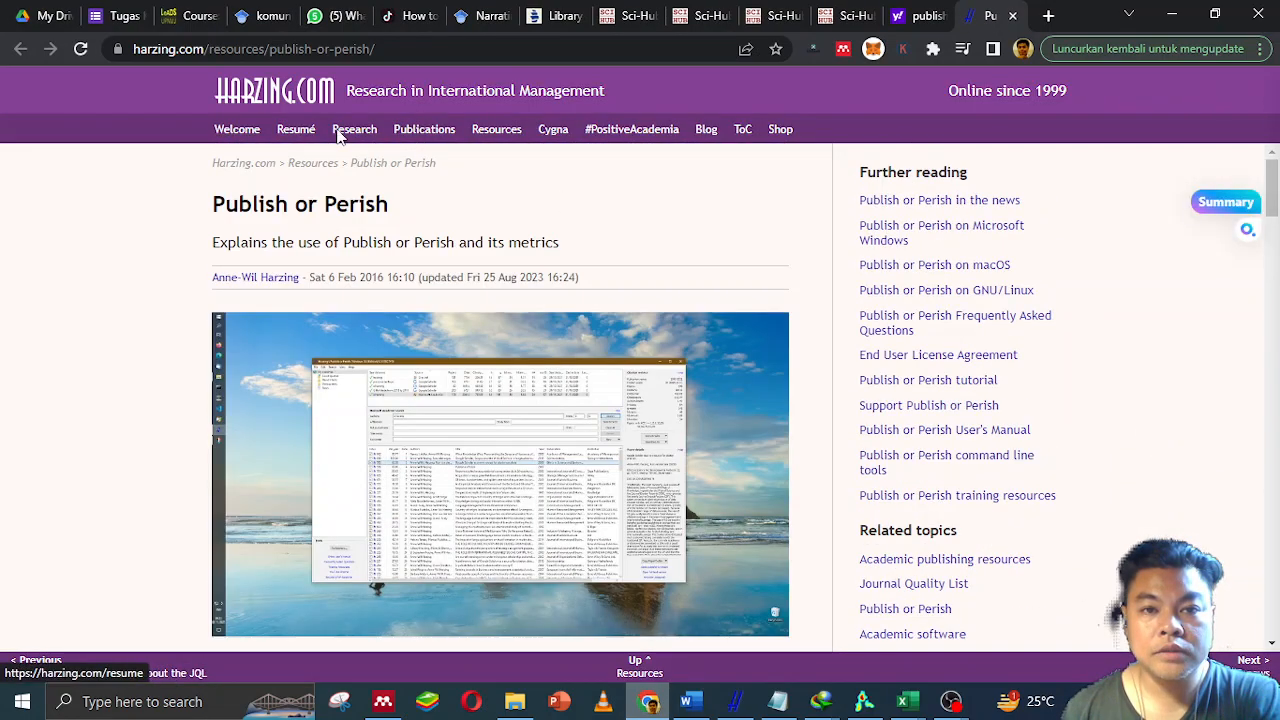
{"action": "scroll", "coordinate": [400, 339], "scroll_direction": "down", "scroll_amount": 5}
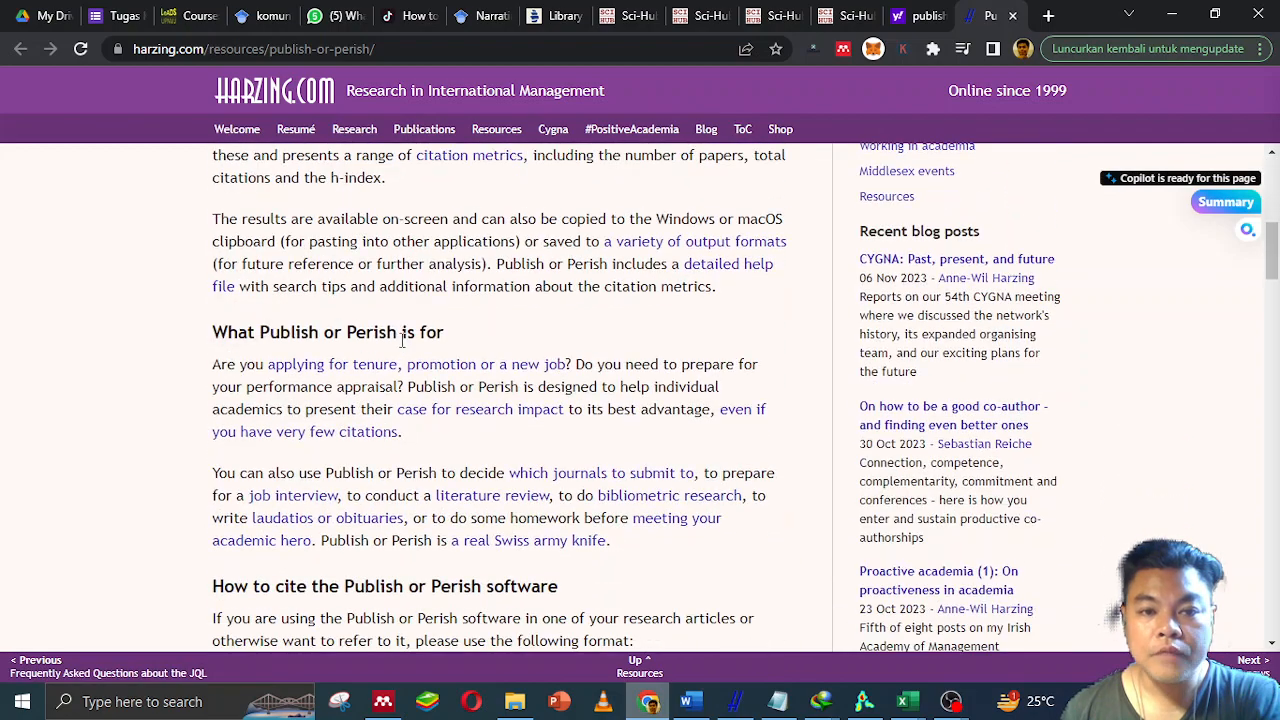
{"action": "scroll", "coordinate": [400, 339], "scroll_direction": "down", "scroll_amount": 3}
{"action": "scroll", "coordinate": [401, 340], "scroll_direction": "down", "scroll_amount": 2}
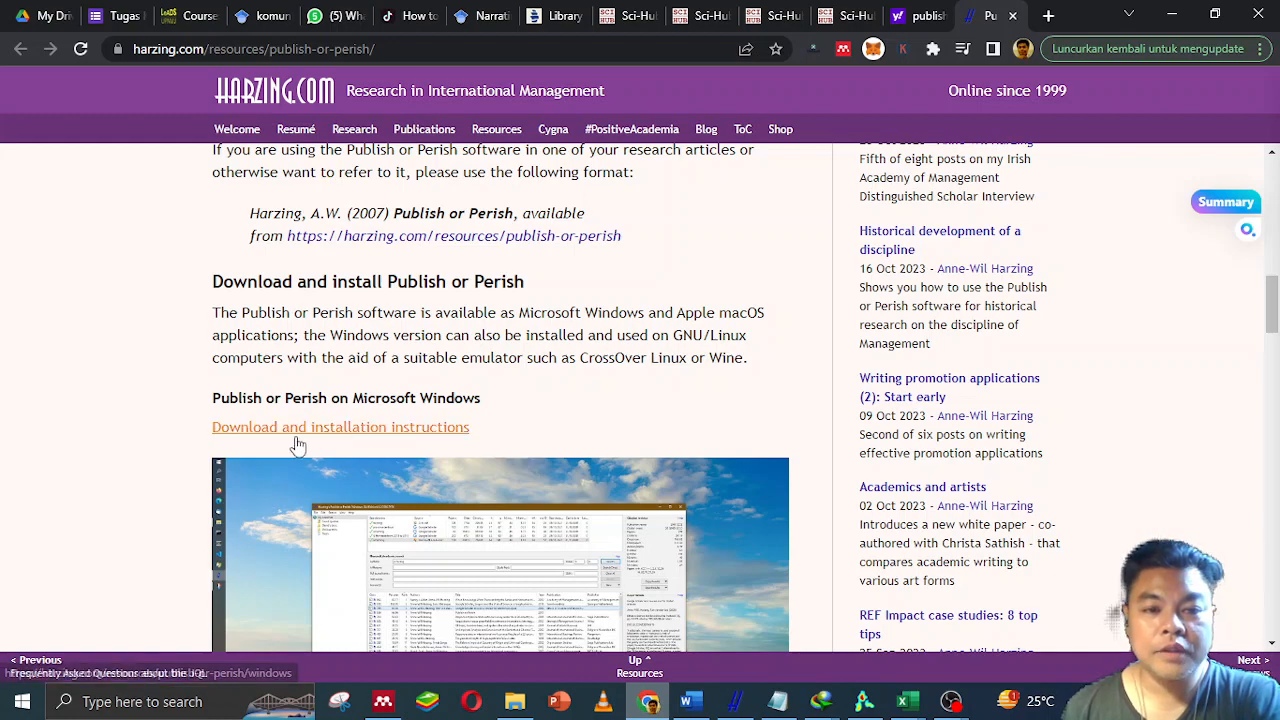
{"action": "scroll", "coordinate": [400, 450], "scroll_direction": "down", "scroll_amount": 3}
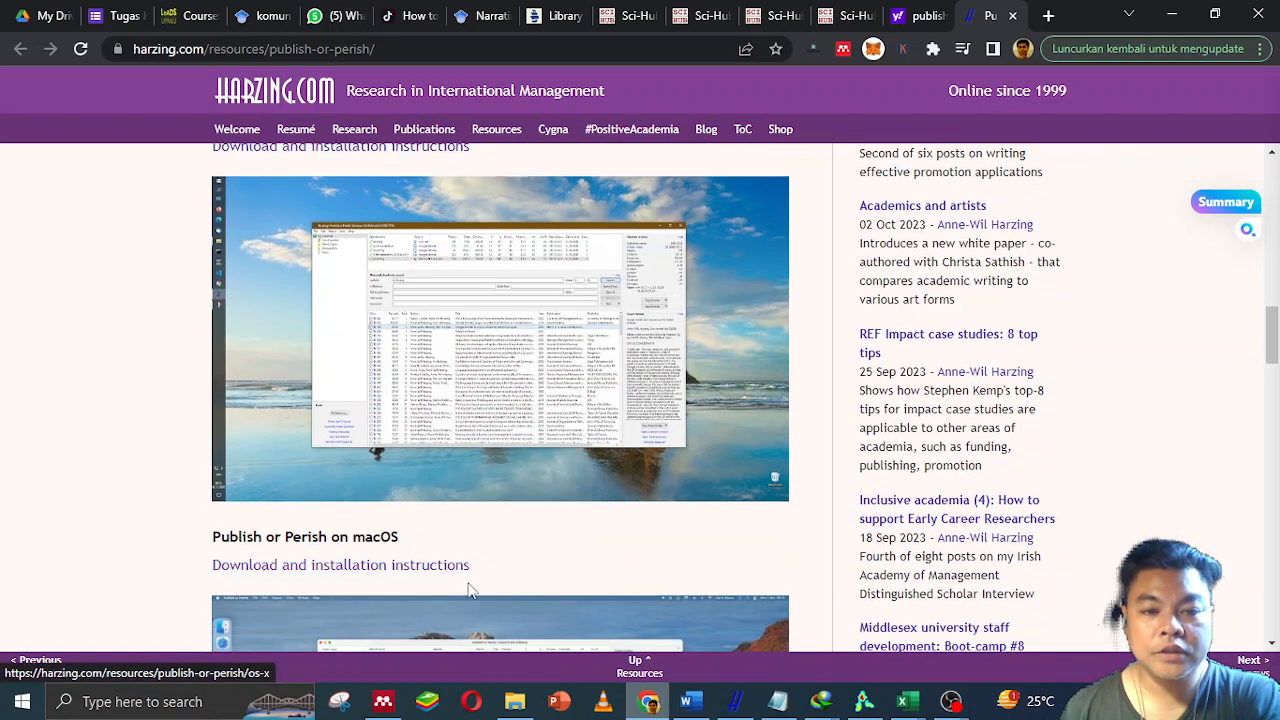
{"action": "scroll", "coordinate": [535, 552], "scroll_direction": "up", "scroll_amount": 2}
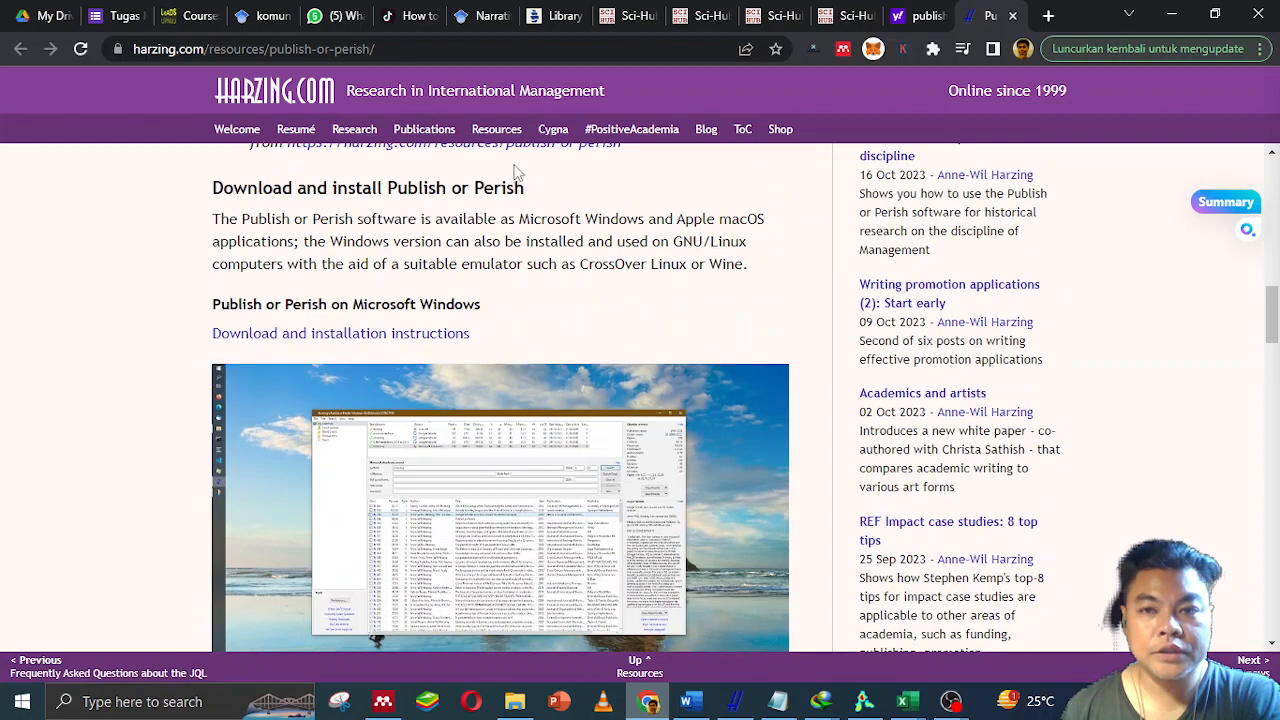
{"action": "scroll", "coordinate": [517, 172], "scroll_direction": "up", "scroll_amount": 12}
{"action": "scroll", "coordinate": [580, 423], "scroll_direction": "down", "scroll_amount": 12}
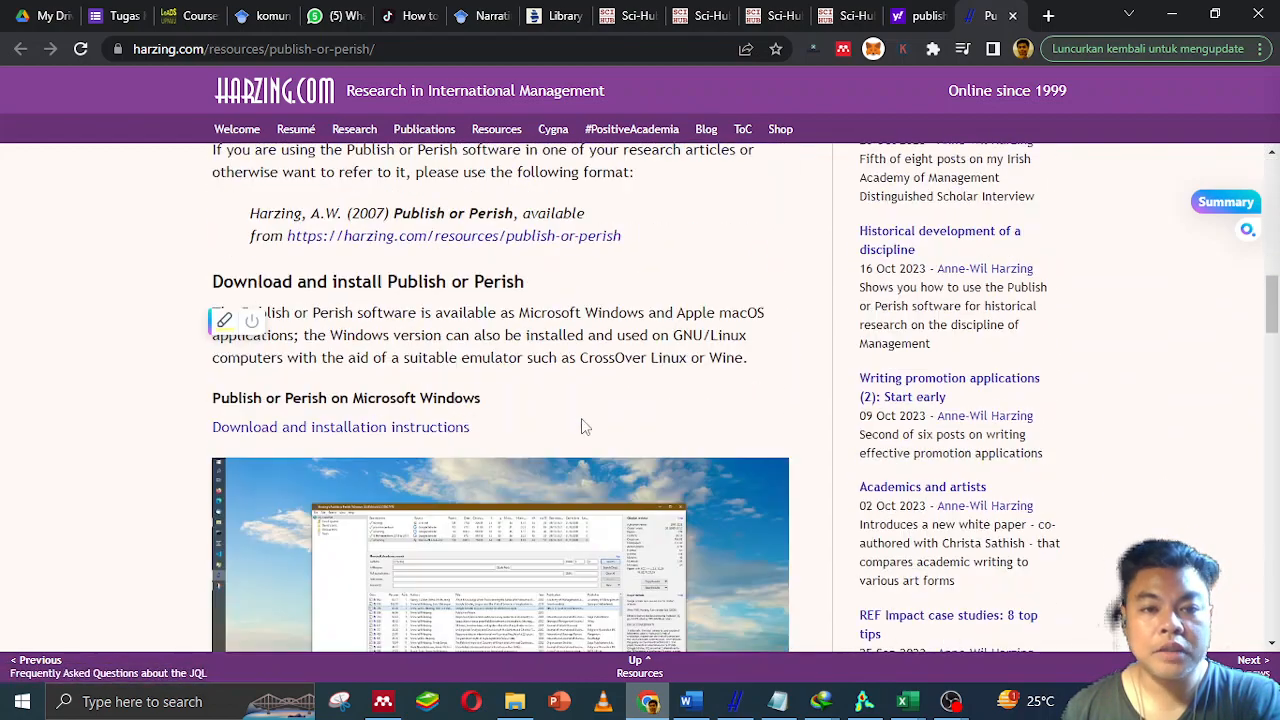
Search the web for "vos viewer" in a new tab.
{"action": "left_click", "coordinate": [1046, 17]}
{"action": "type", "text": "vo"}
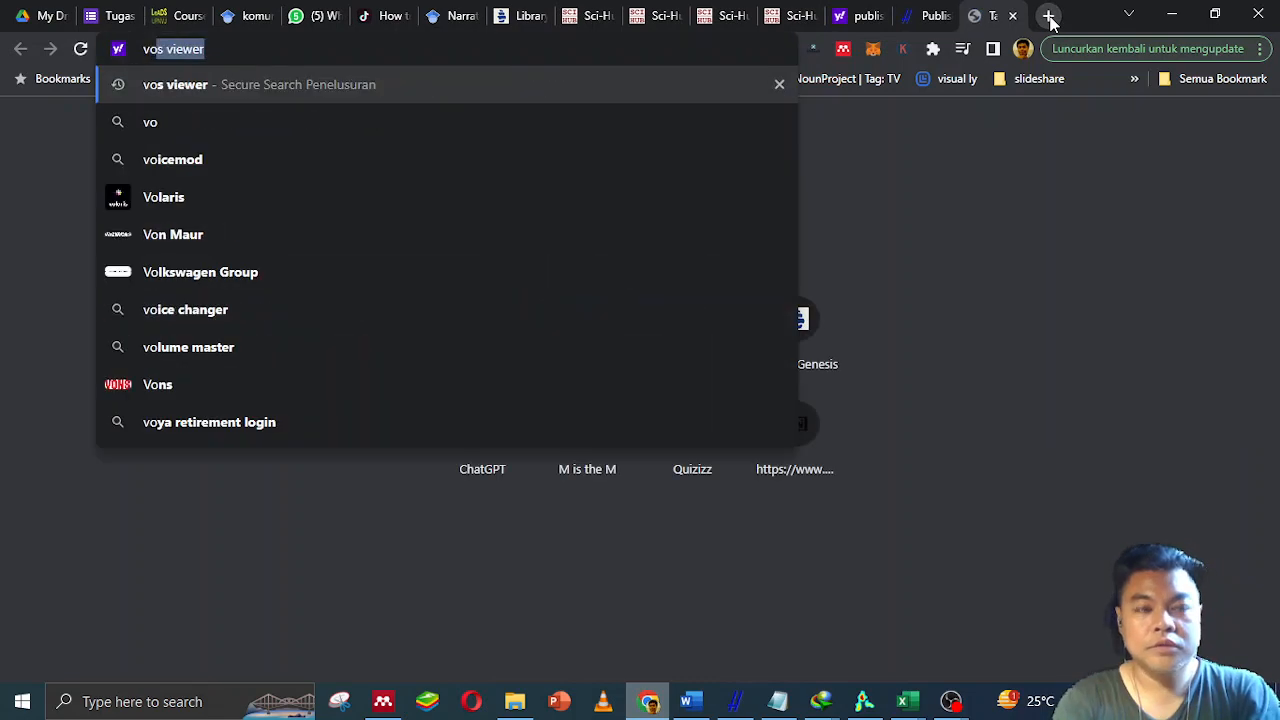
{"action": "type", "text": "s"}
{"action": "key", "text": "Return"}
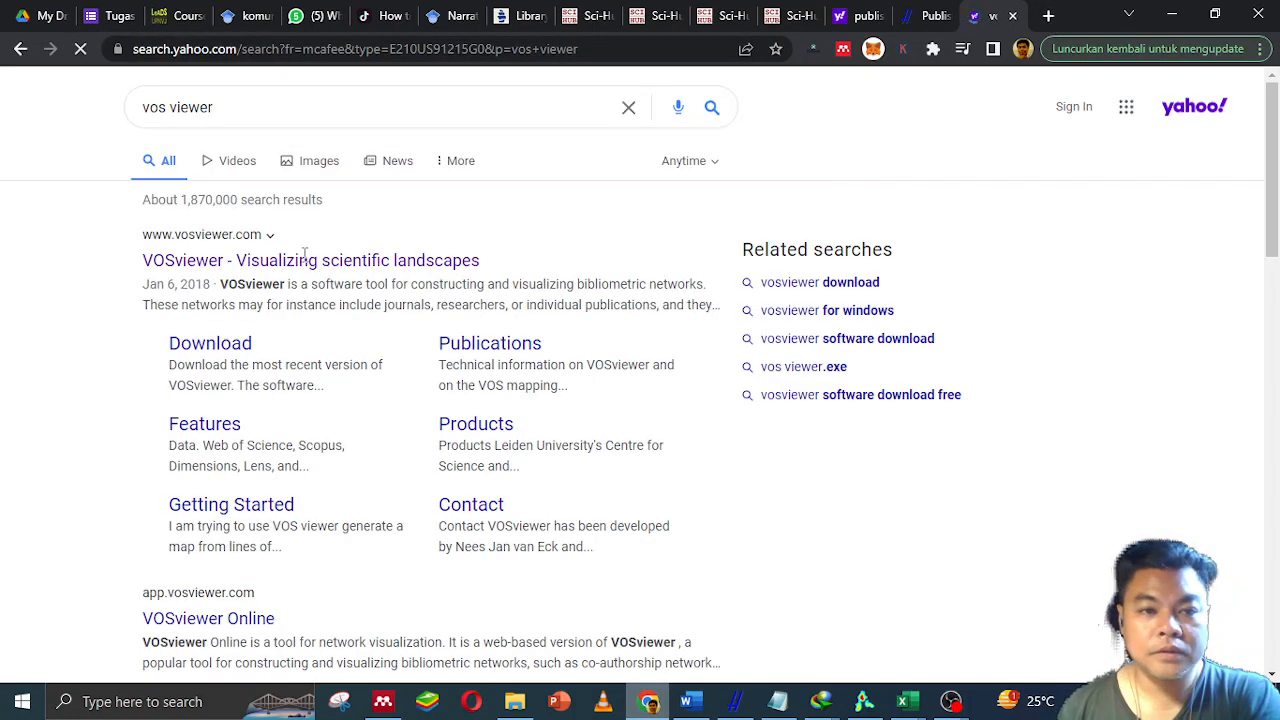
Open the VOSviewer website from the search results and review the home page's introduction and the notes on version 1.6.20.
{"action": "left_click", "coordinate": [308, 268]}
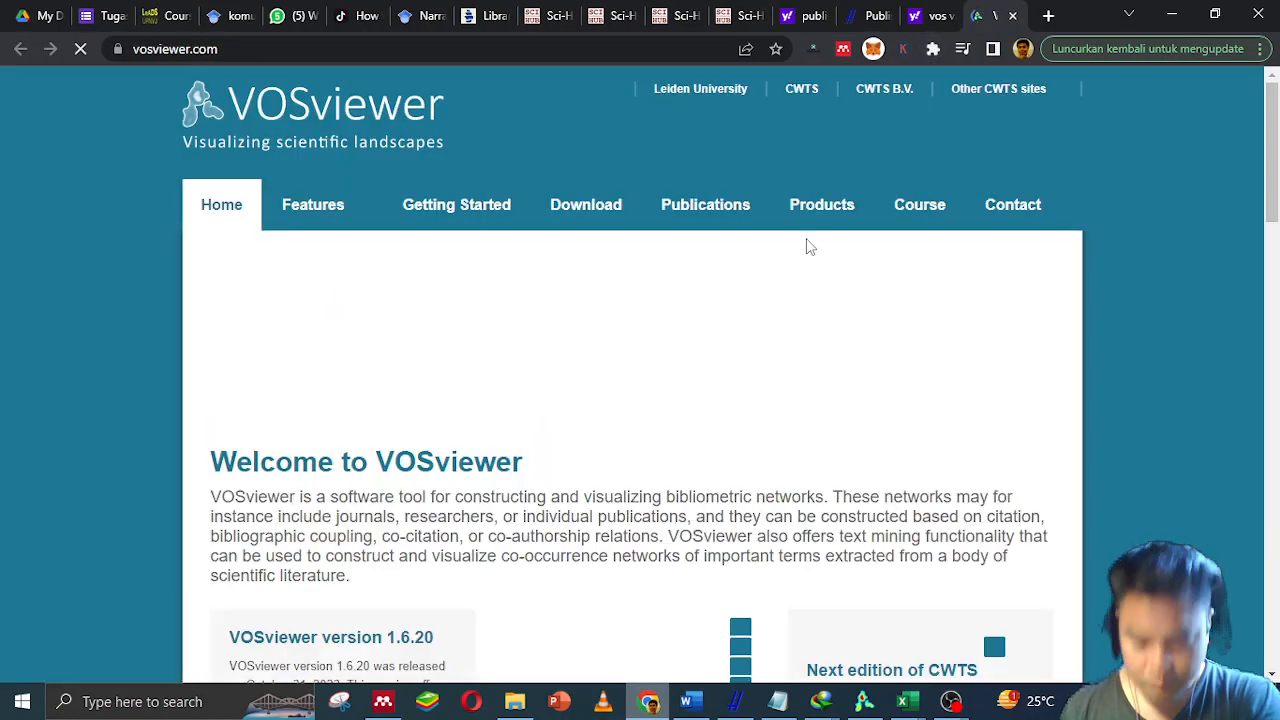
{"action": "scroll", "coordinate": [597, 314], "scroll_direction": "down", "scroll_amount": 3}
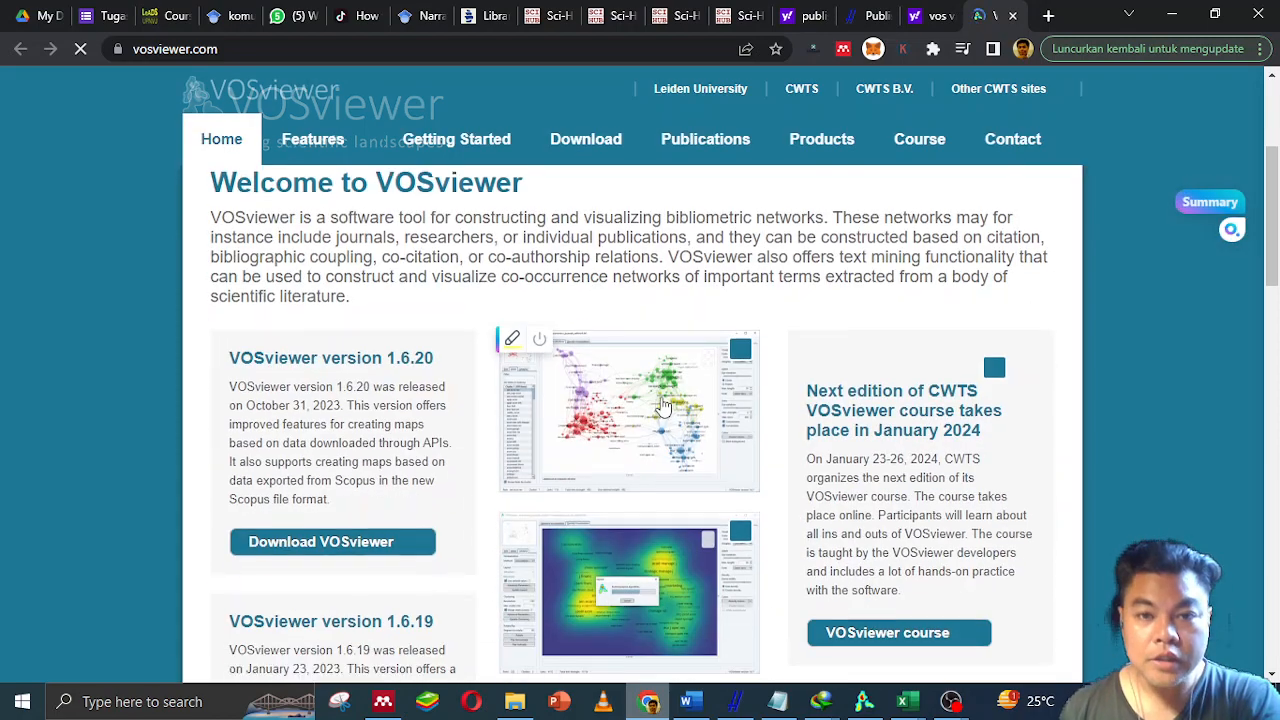
{"action": "scroll", "coordinate": [472, 386], "scroll_direction": "down", "scroll_amount": 4}
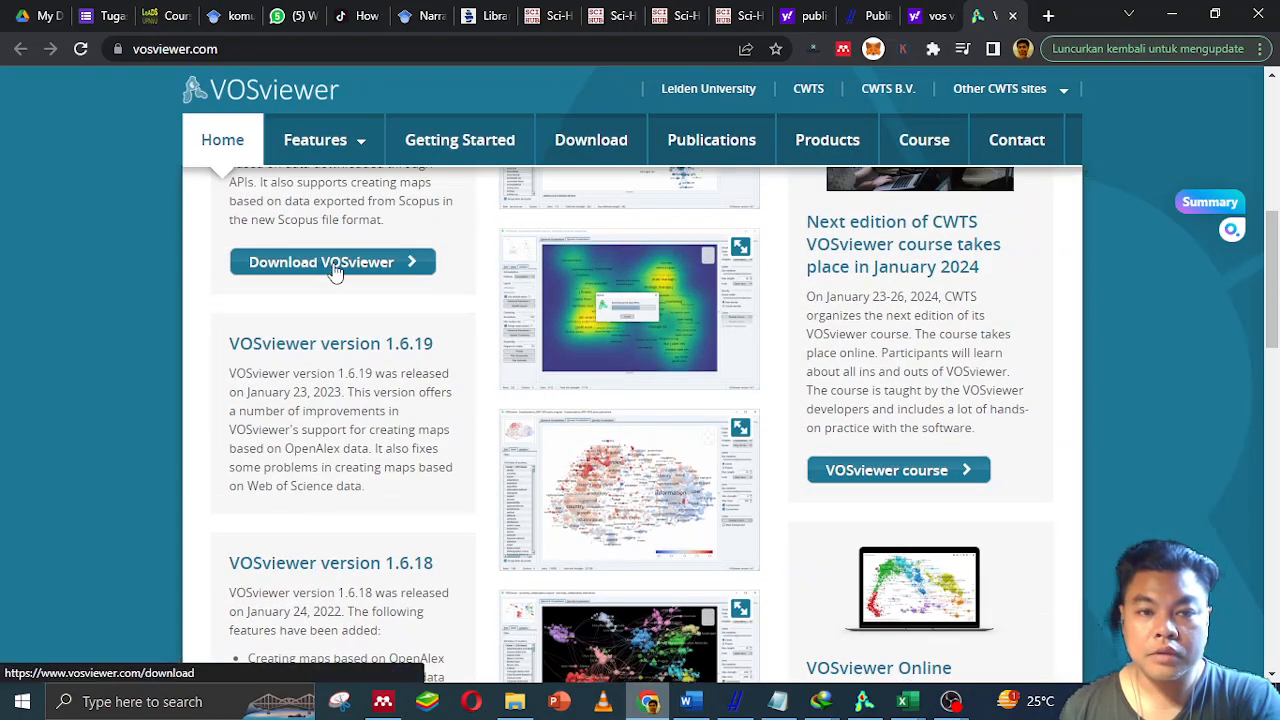
{"action": "scroll", "coordinate": [435, 305], "scroll_direction": "up", "scroll_amount": 1}
{"action": "scroll", "coordinate": [397, 316], "scroll_direction": "up", "scroll_amount": 1}
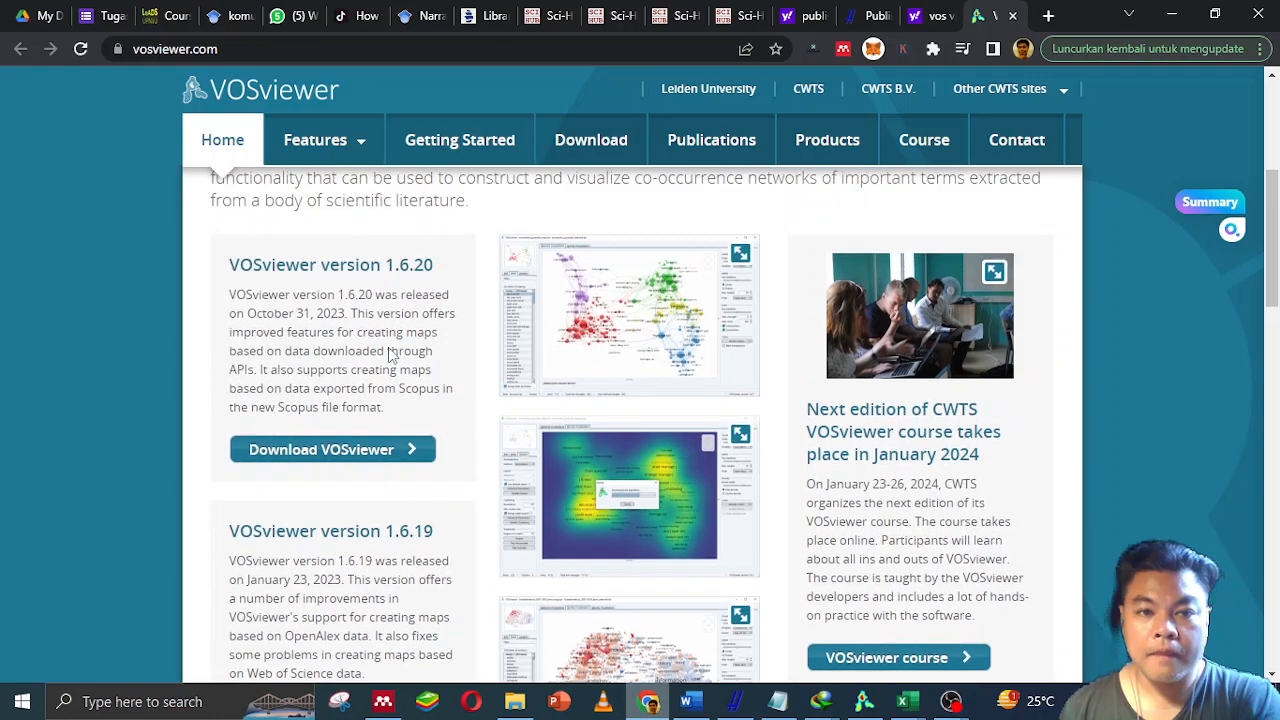
{"action": "scroll", "coordinate": [390, 355], "scroll_direction": "up", "scroll_amount": 2}
{"action": "scroll", "coordinate": [406, 383], "scroll_direction": "down", "scroll_amount": 3}
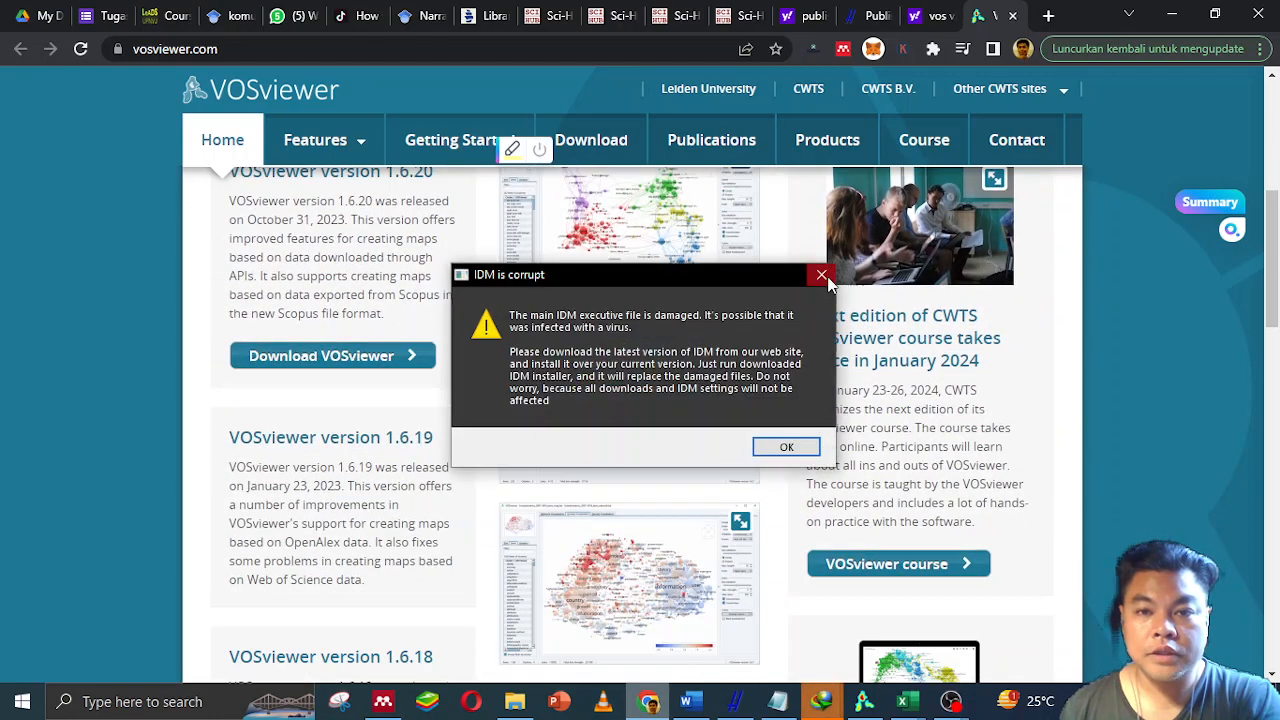
Dismiss the warning about the corrupt IDM and close the Internet Download Manager web page.
{"action": "left_click", "coordinate": [825, 279]}
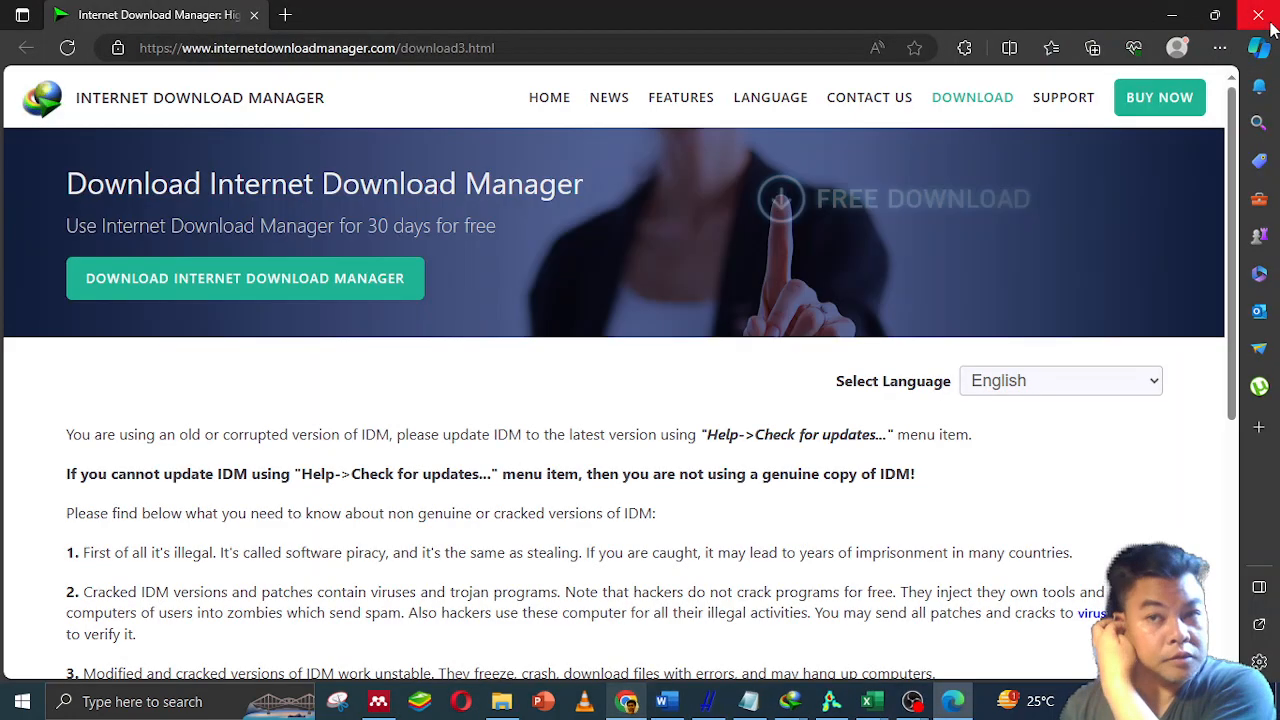
{"action": "left_click", "coordinate": [1266, 16]}
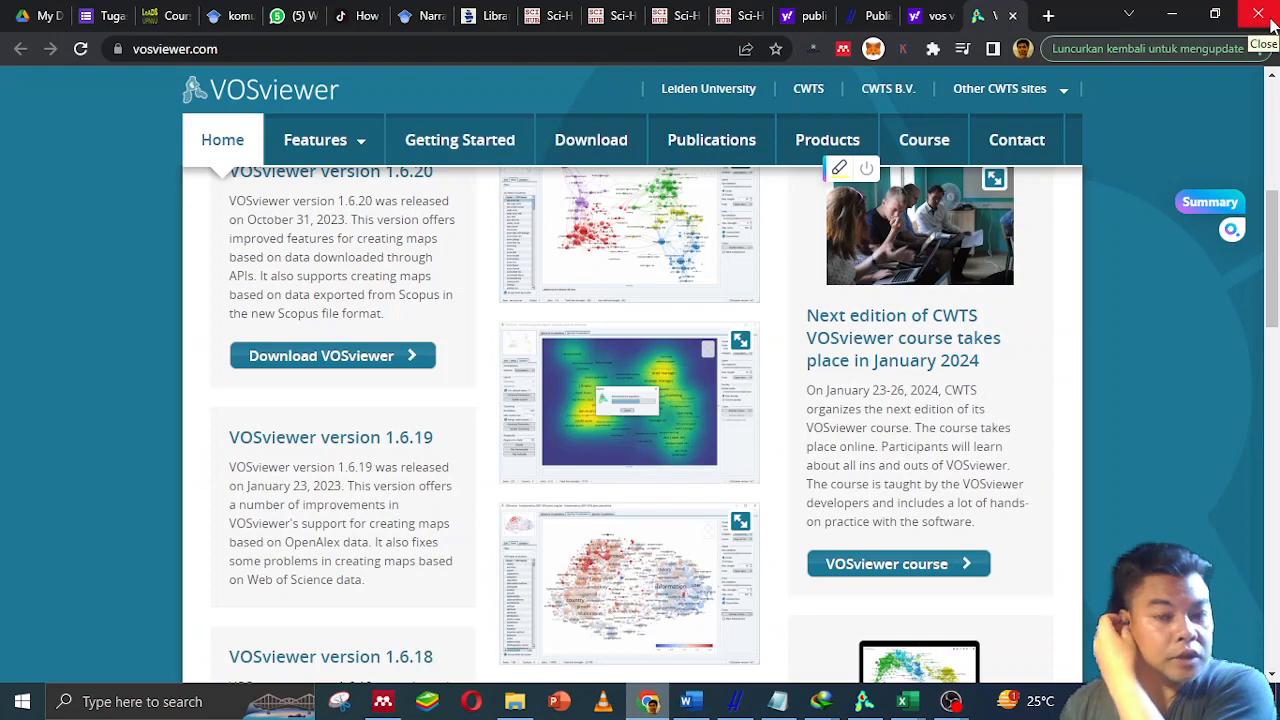
Switch to Publish or Perish and examine the Documentary folder's Google Scholar search, including its paper list and the choices for maximum number of results.
{"action": "left_click", "coordinate": [735, 701]}
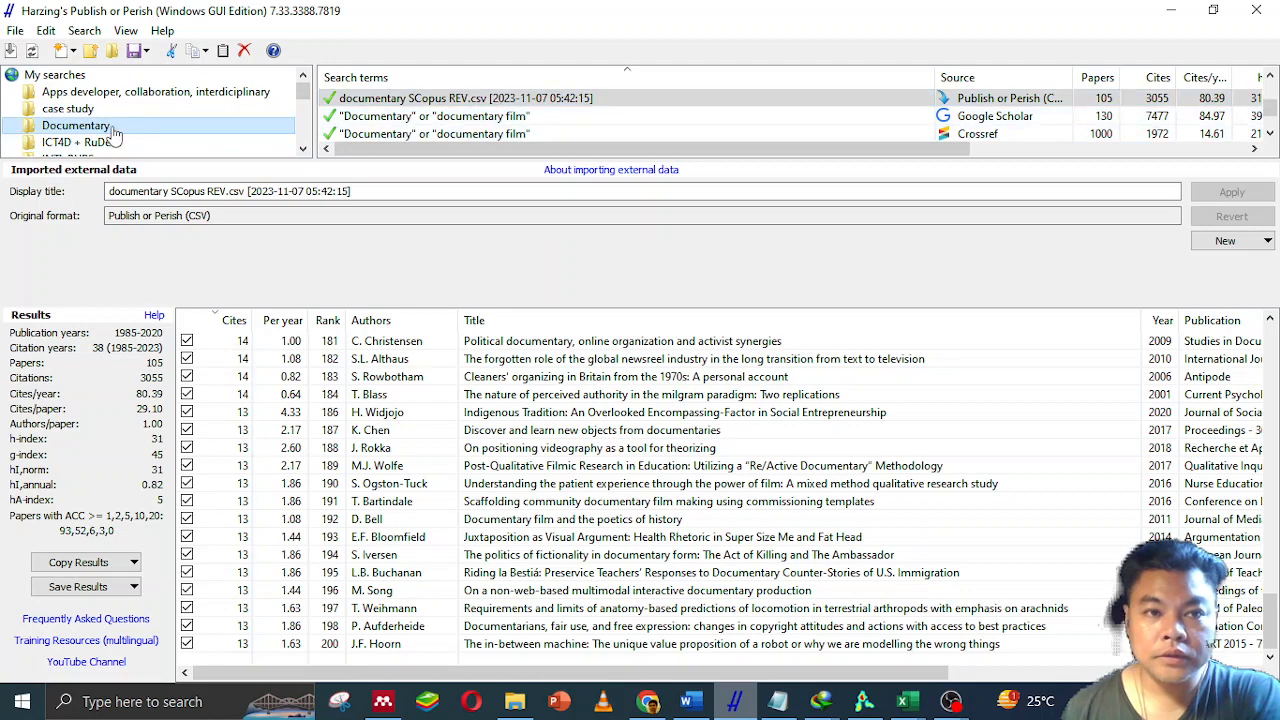
{"action": "left_click", "coordinate": [588, 116]}
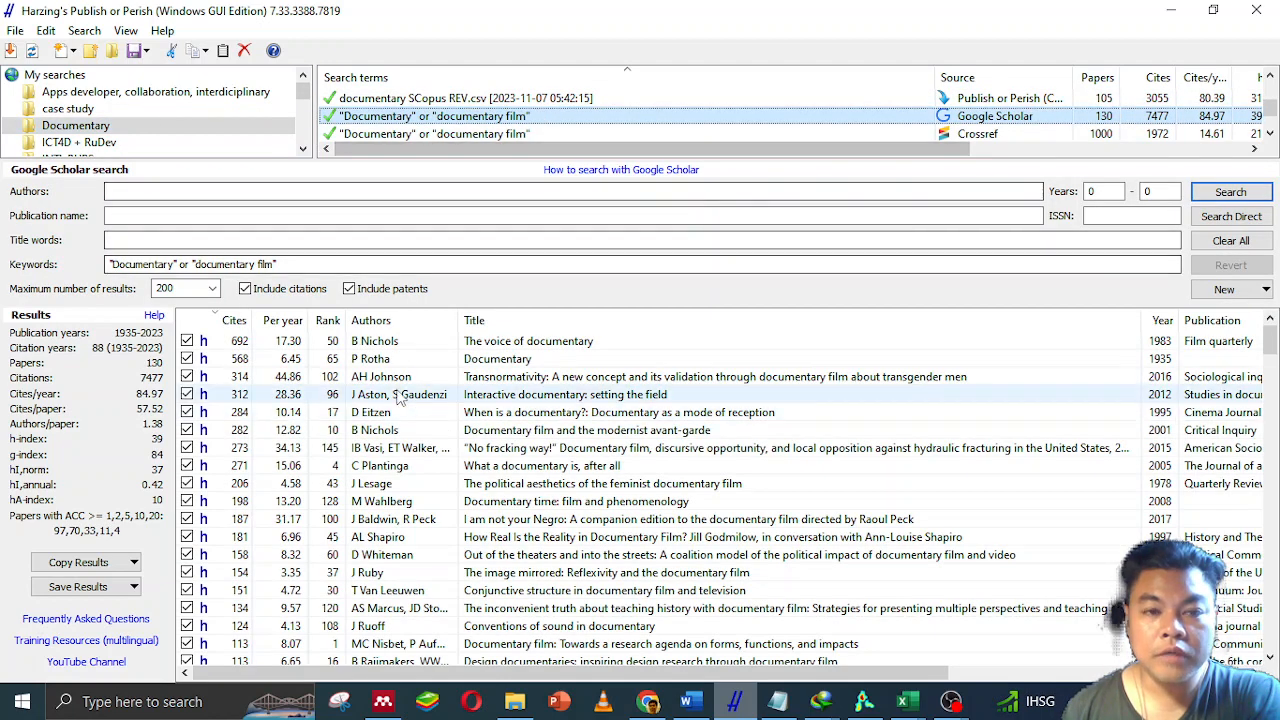
{"action": "scroll", "coordinate": [400, 396], "scroll_direction": "down", "scroll_amount": 20}
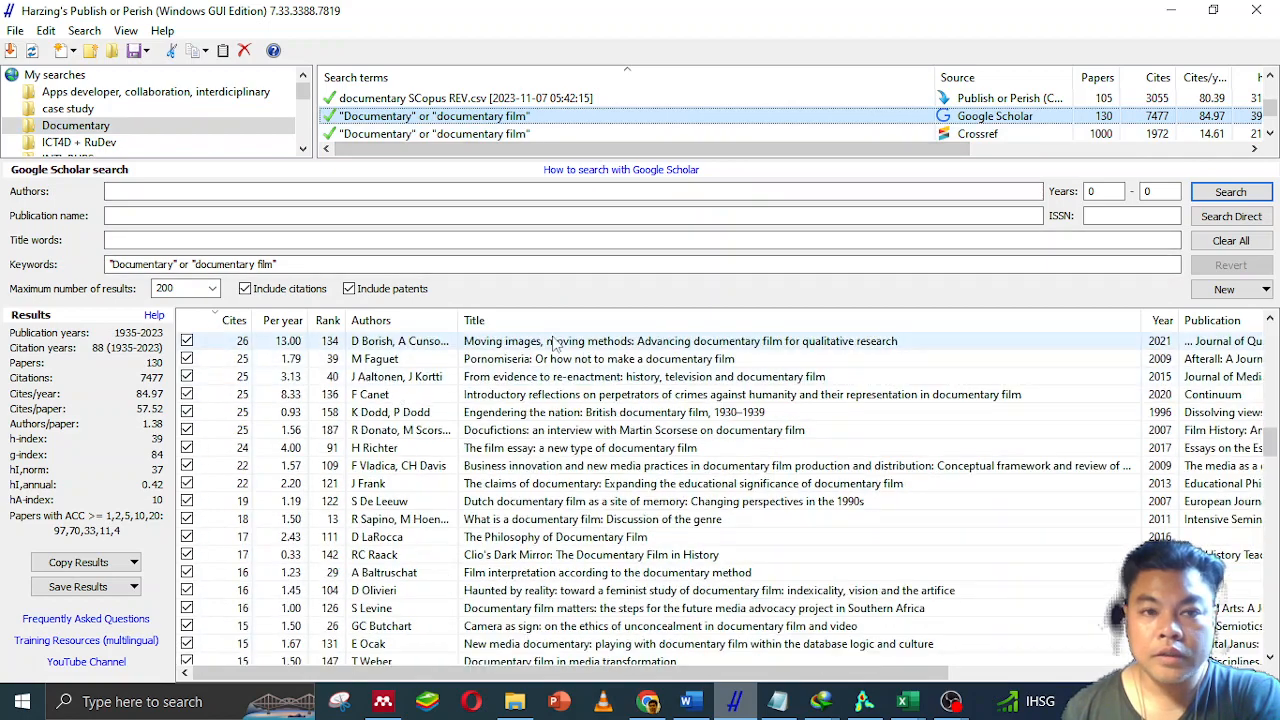
{"action": "left_click", "coordinate": [212, 288]}
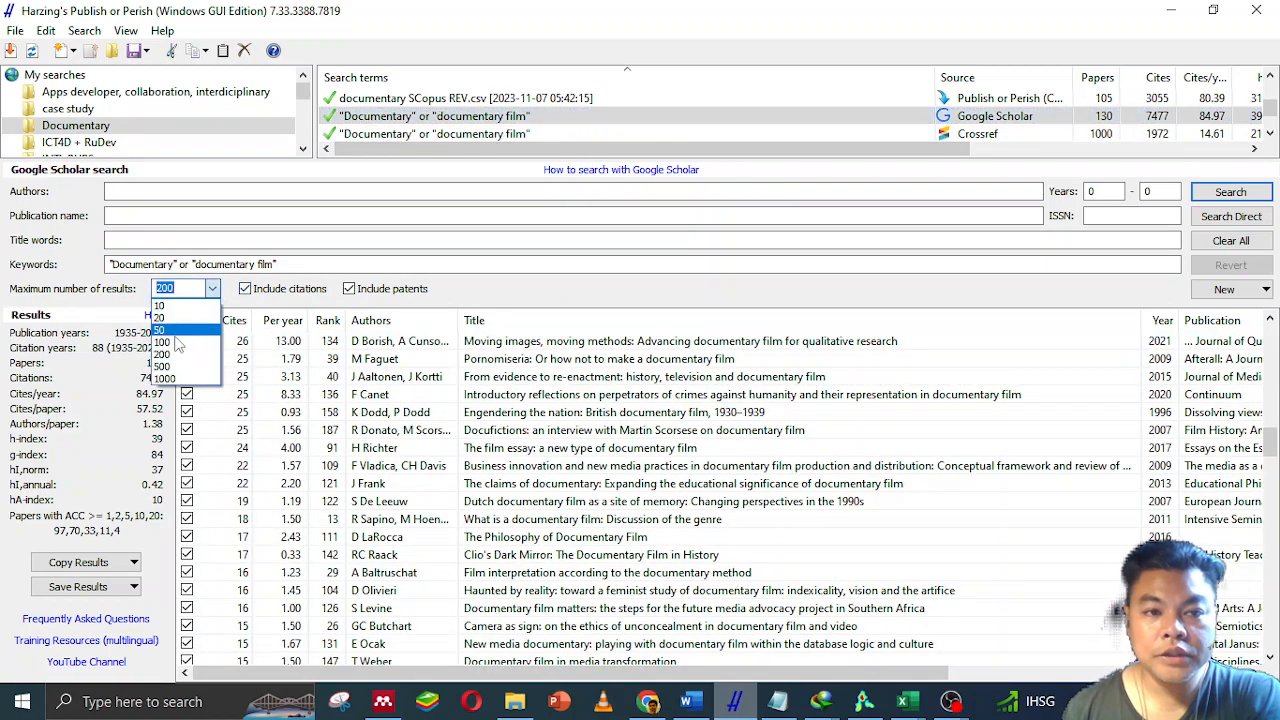
{"action": "left_click", "coordinate": [485, 304]}
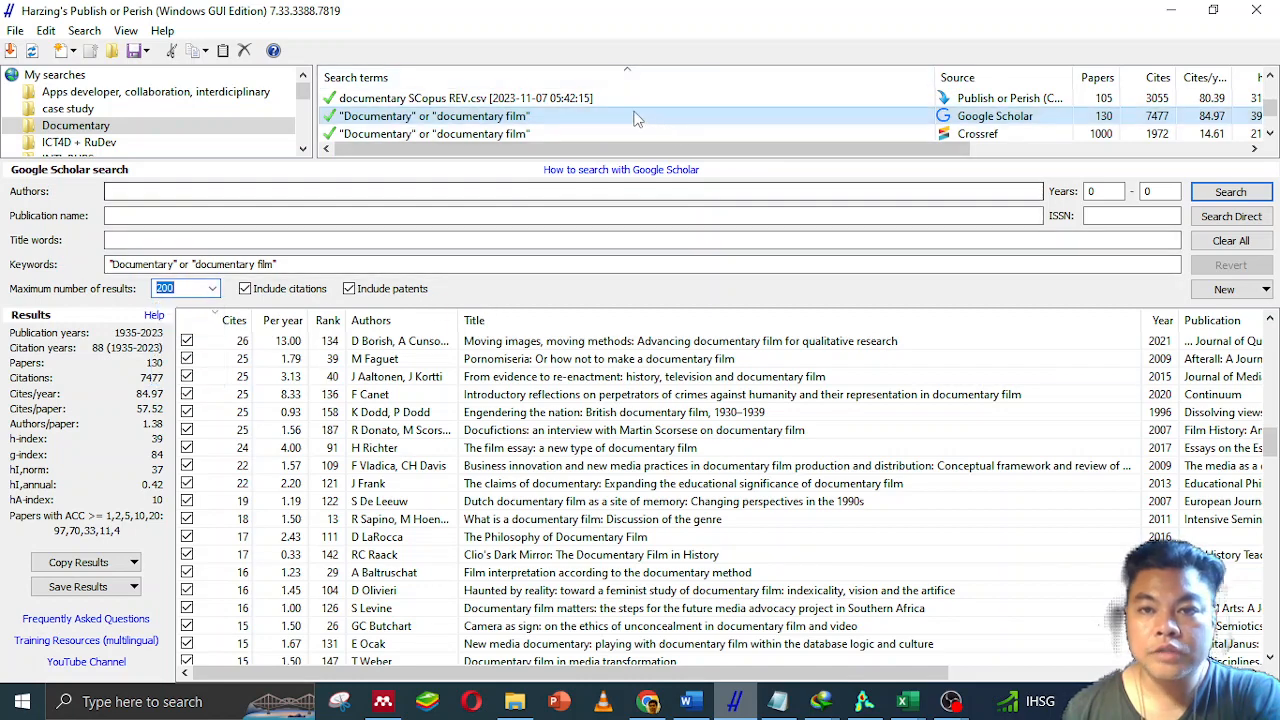
Open the Crossref search for "Documentary" or "documentary film" and look through its list of papers.
{"action": "left_click", "coordinate": [597, 132]}
{"action": "left_click", "coordinate": [596, 135]}
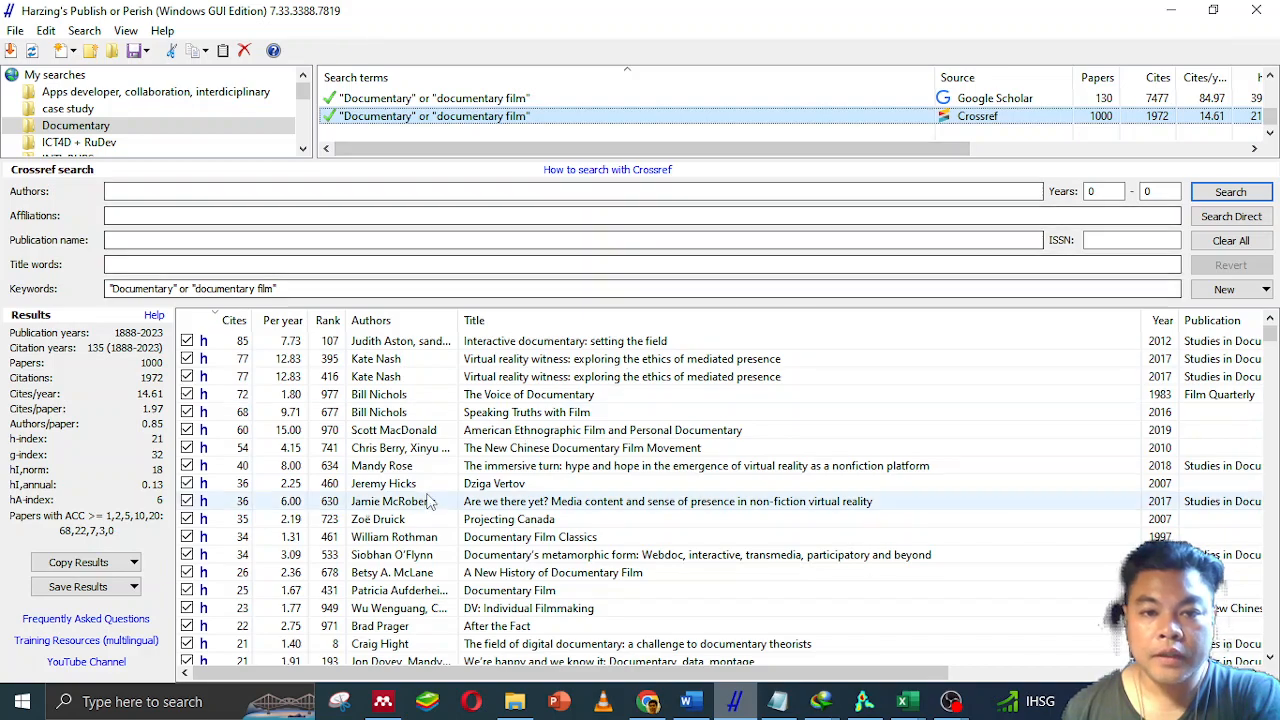
{"action": "scroll", "coordinate": [427, 501], "scroll_direction": "down", "scroll_amount": 20}
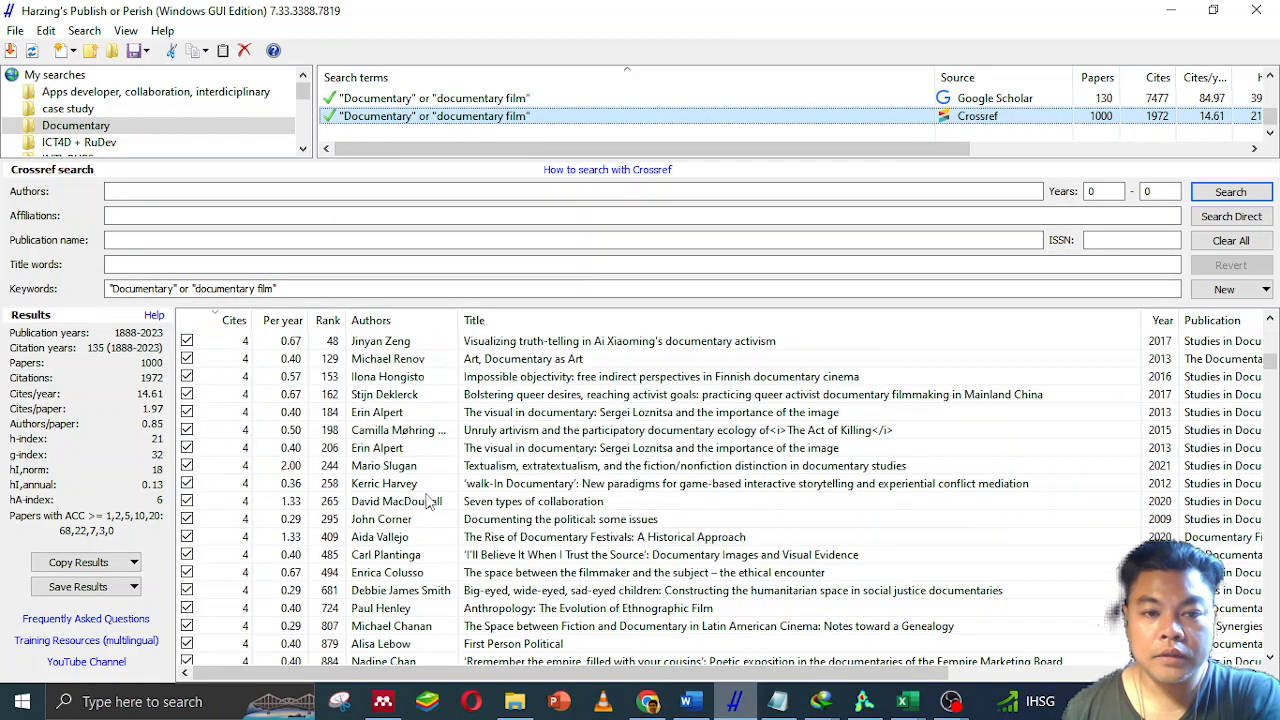
{"action": "scroll", "coordinate": [427, 501], "scroll_direction": "up", "scroll_amount": 20}
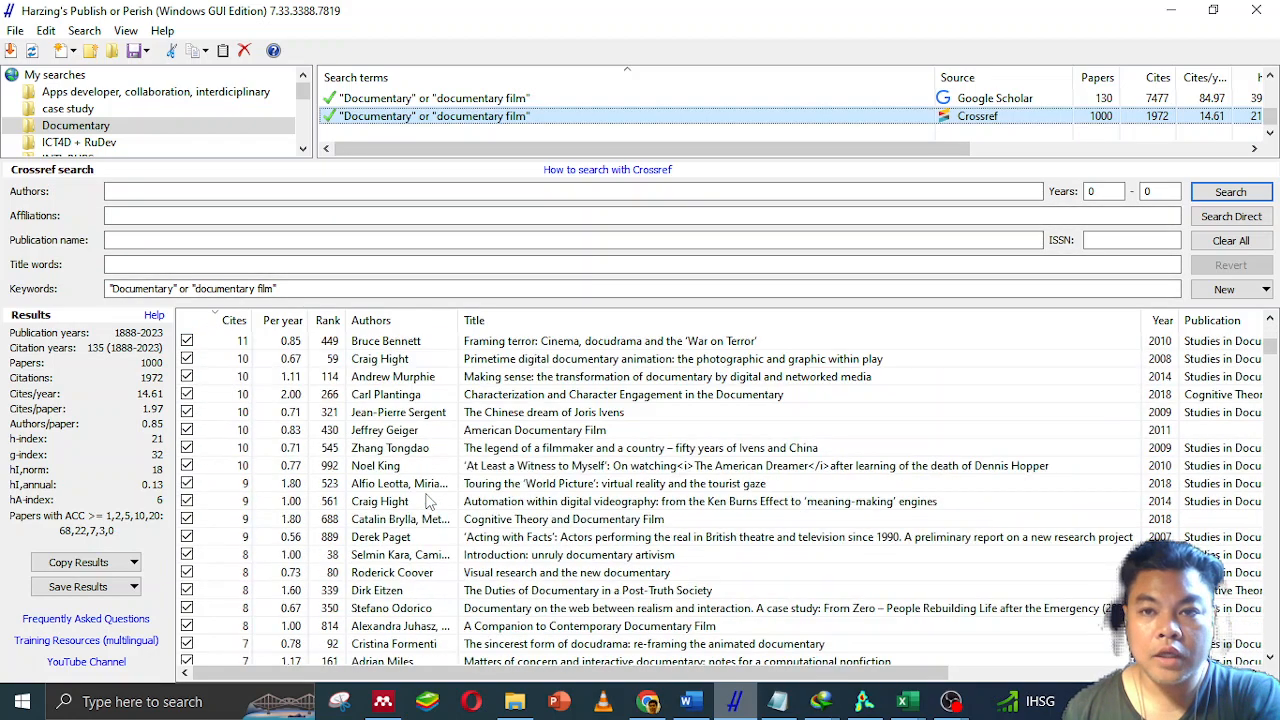
Deselect the current search and review the available data sources and the sources of the saved searches in the Documentary folder.
{"action": "left_click", "coordinate": [414, 135]}
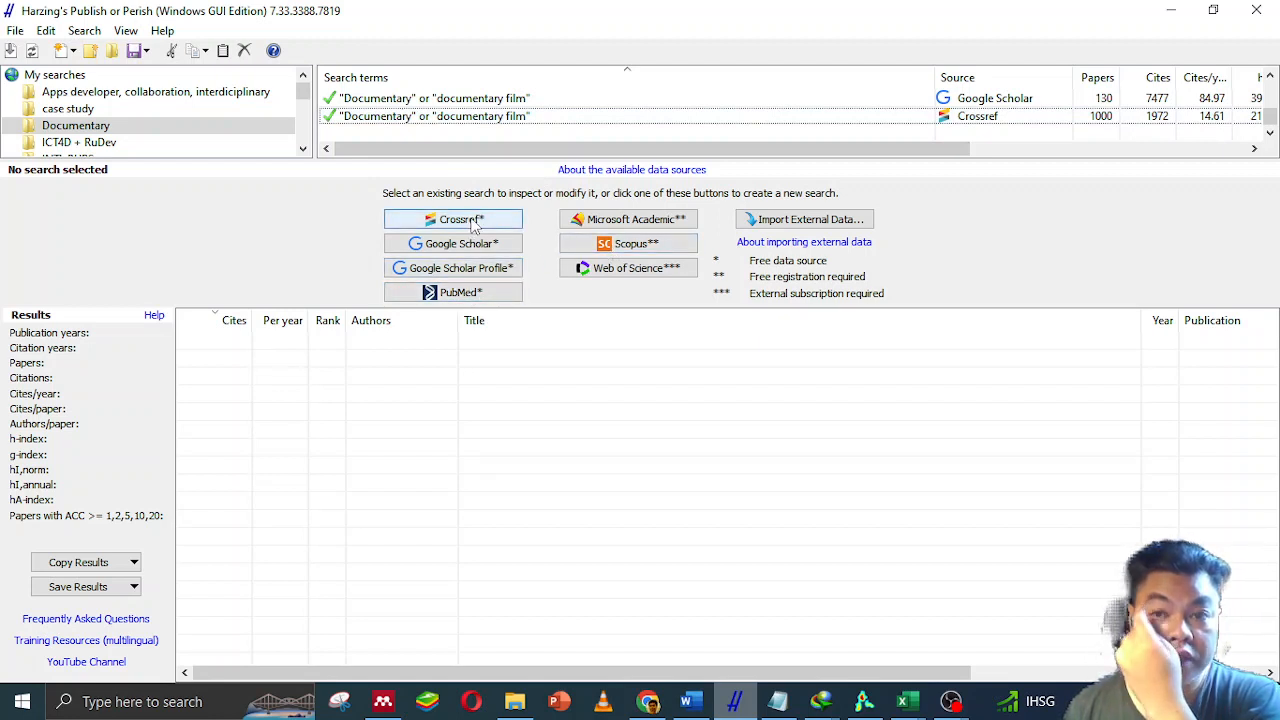
{"action": "scroll", "coordinate": [651, 104], "scroll_direction": "up", "scroll_amount": 2}
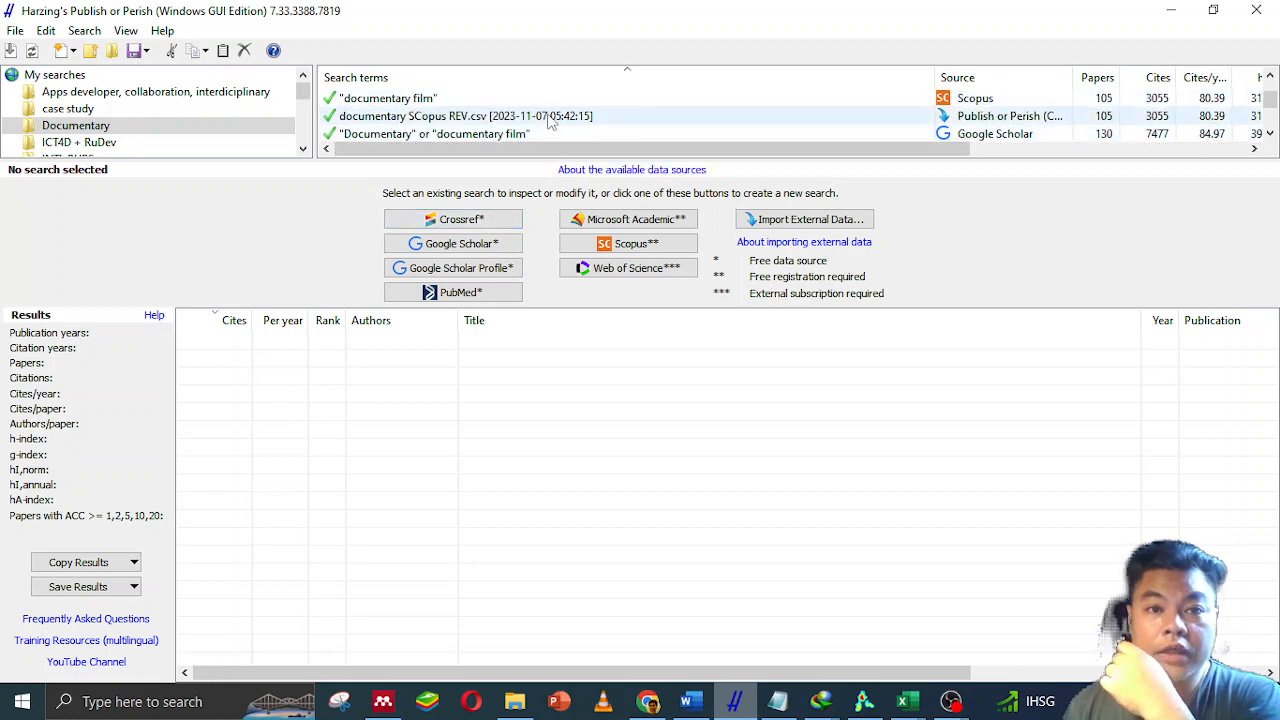
{"action": "scroll", "coordinate": [590, 105], "scroll_direction": "up", "scroll_amount": 1}
{"action": "scroll", "coordinate": [616, 100], "scroll_direction": "down", "scroll_amount": 1}
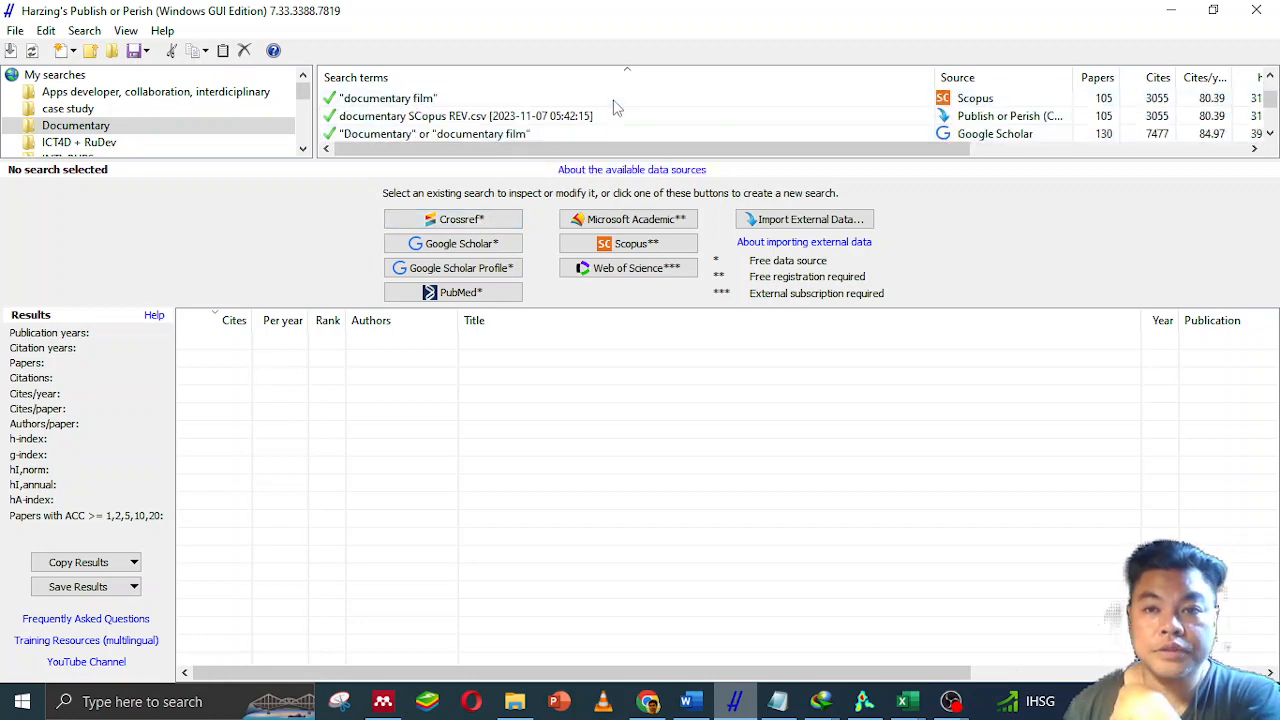
{"action": "scroll", "coordinate": [630, 107], "scroll_direction": "down", "scroll_amount": 1}
{"action": "scroll", "coordinate": [740, 115], "scroll_direction": "up", "scroll_amount": 1}
{"action": "scroll", "coordinate": [850, 110], "scroll_direction": "up", "scroll_amount": 1}
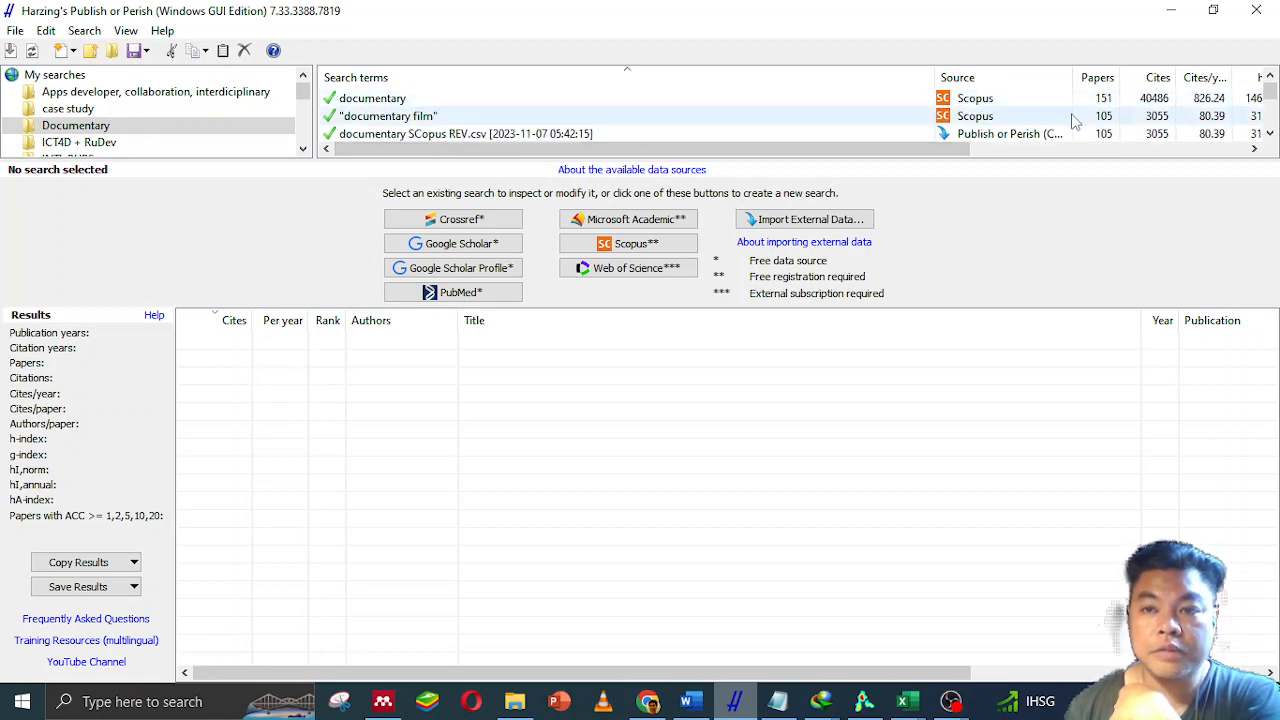
{"action": "scroll", "coordinate": [1073, 120], "scroll_direction": "down", "scroll_amount": 2}
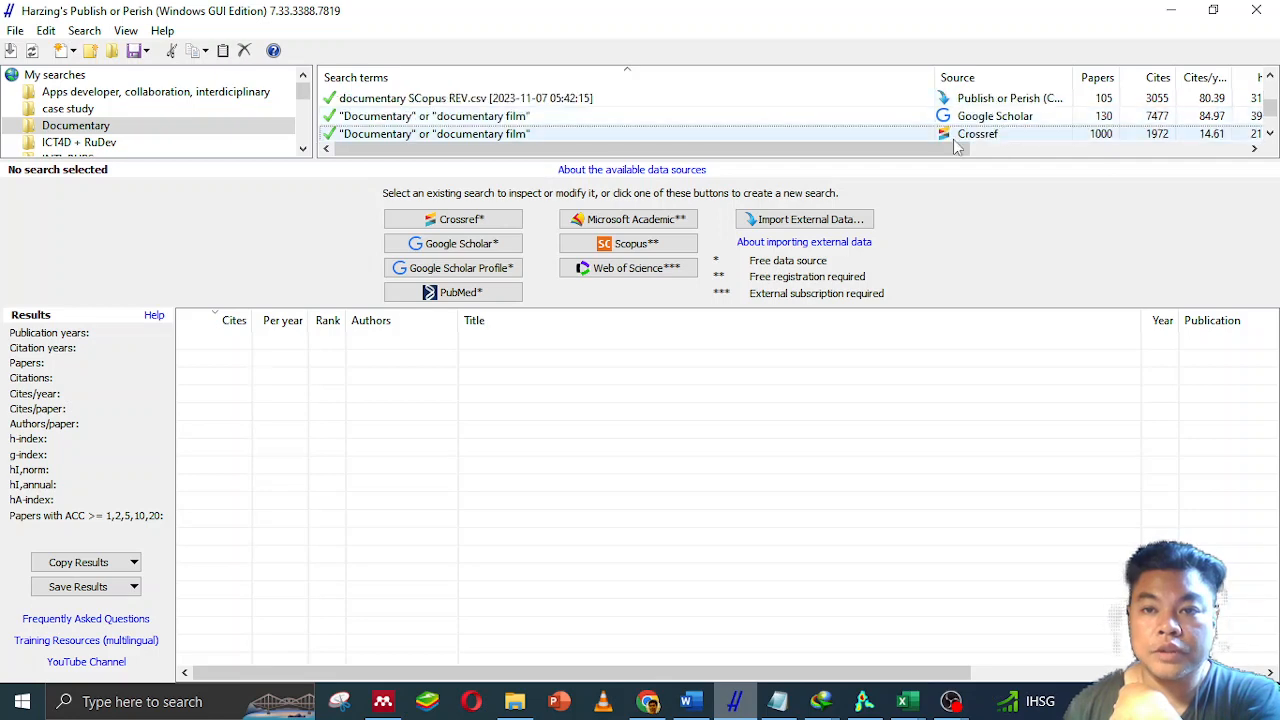
Reselect the Crossref documentary search and inspect its most cited papers.
{"action": "left_click", "coordinate": [957, 138]}
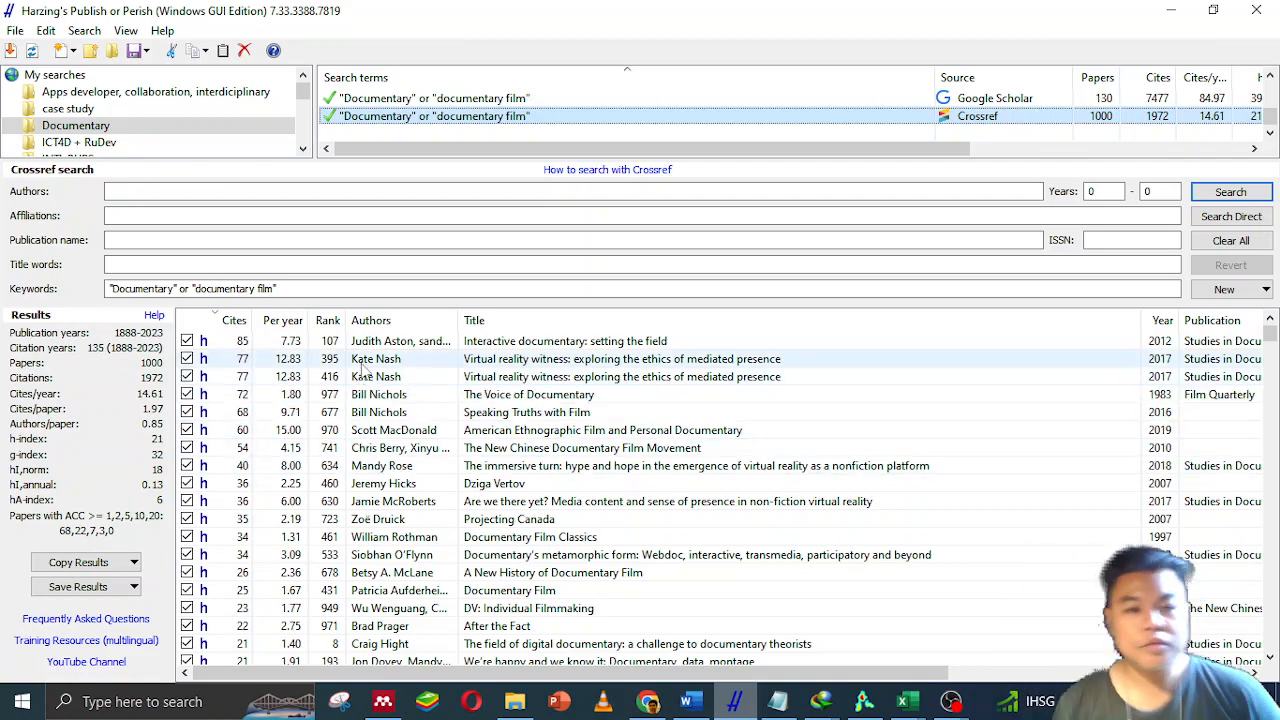
{"action": "scroll", "coordinate": [372, 368], "scroll_direction": "down", "scroll_amount": 15}
{"action": "scroll", "coordinate": [372, 368], "scroll_direction": "up", "scroll_amount": 15}
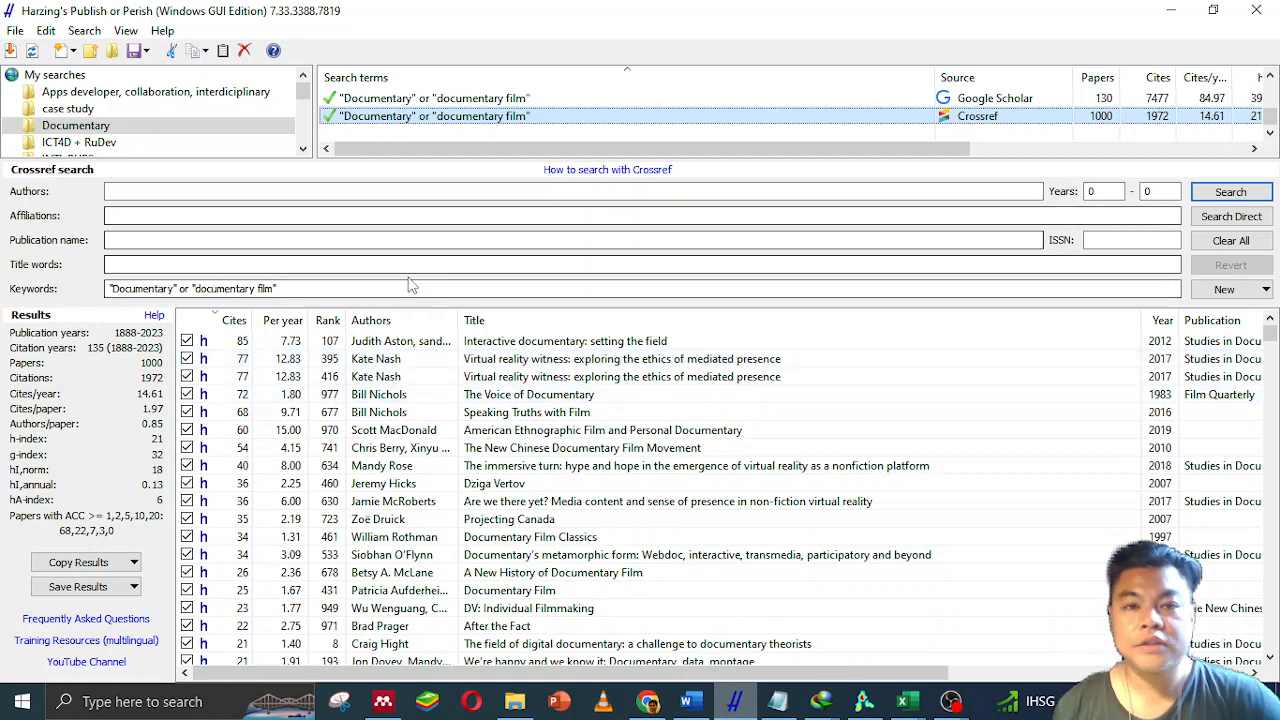
Open the Scopus search for "documentary film" among the saved searches and go through its results to the end of the list.
{"action": "scroll", "coordinate": [460, 130], "scroll_direction": "up", "scroll_amount": 1}
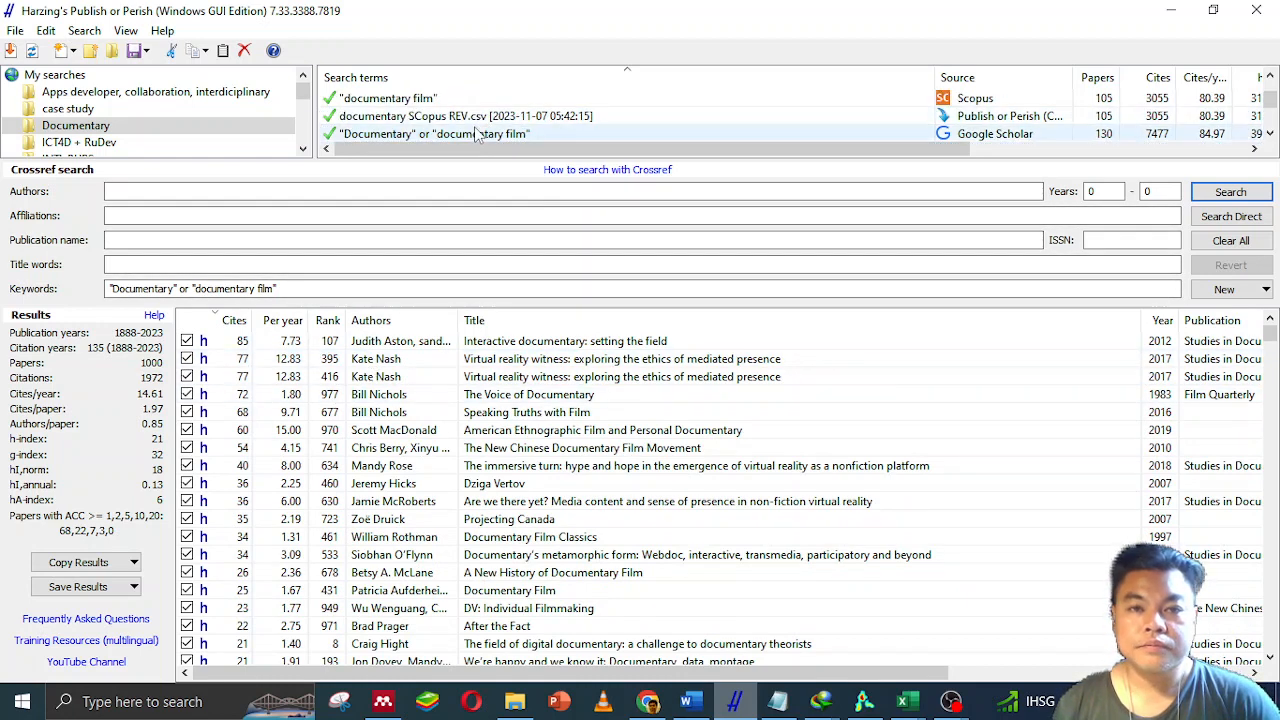
{"action": "scroll", "coordinate": [478, 134], "scroll_direction": "down", "scroll_amount": 1}
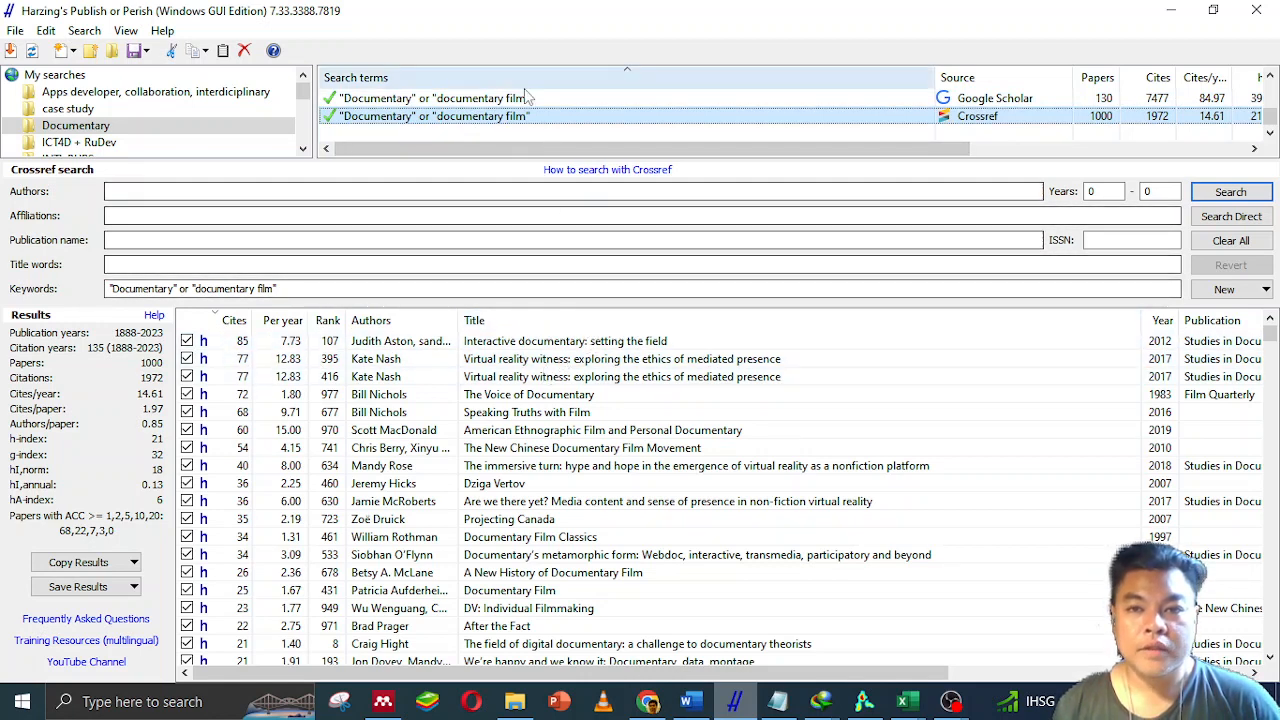
{"action": "scroll", "coordinate": [477, 136], "scroll_direction": "up", "scroll_amount": 1}
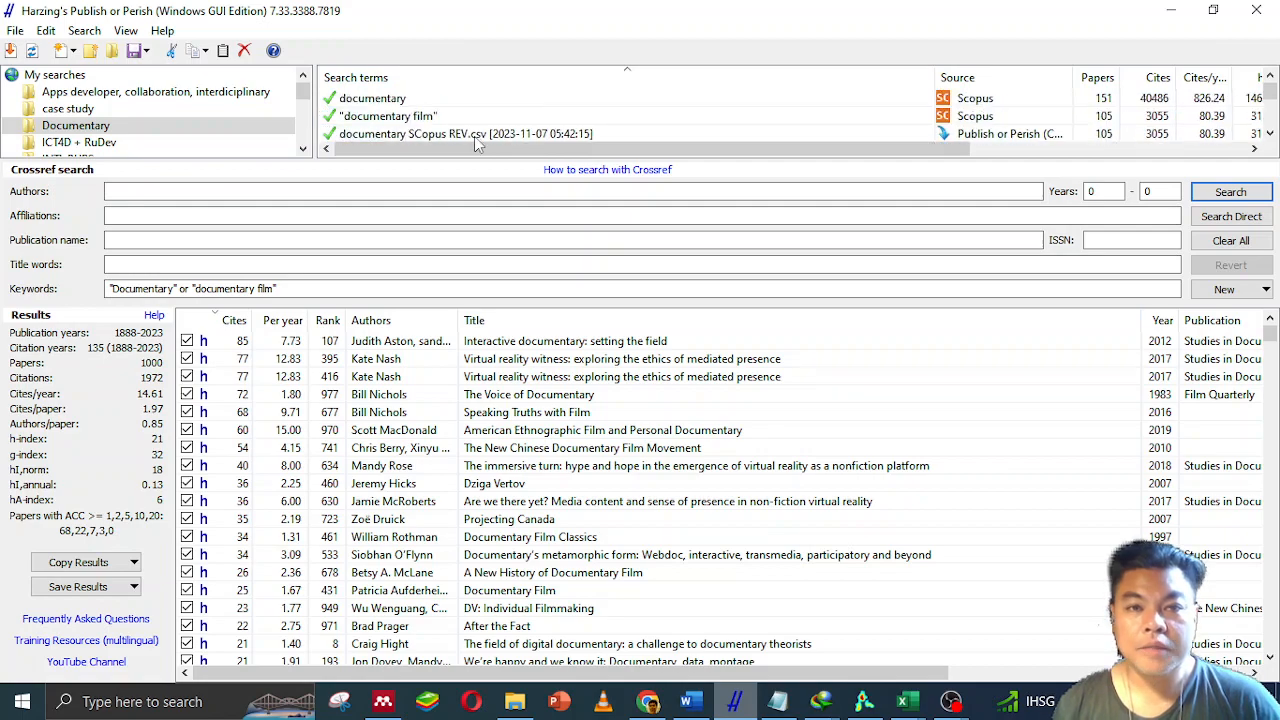
{"action": "left_click", "coordinate": [412, 116]}
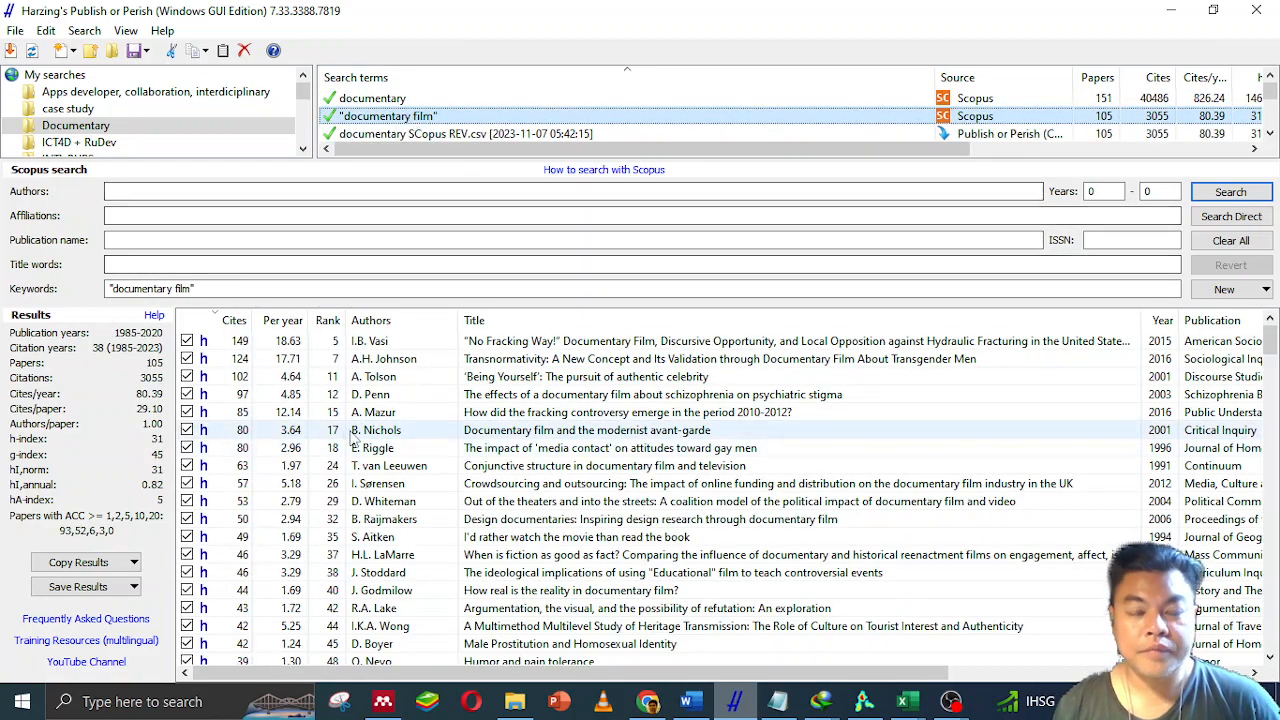
{"action": "scroll", "coordinate": [352, 437], "scroll_direction": "down", "scroll_amount": 20}
{"action": "scroll", "coordinate": [352, 437], "scroll_direction": "down", "scroll_amount": 20}
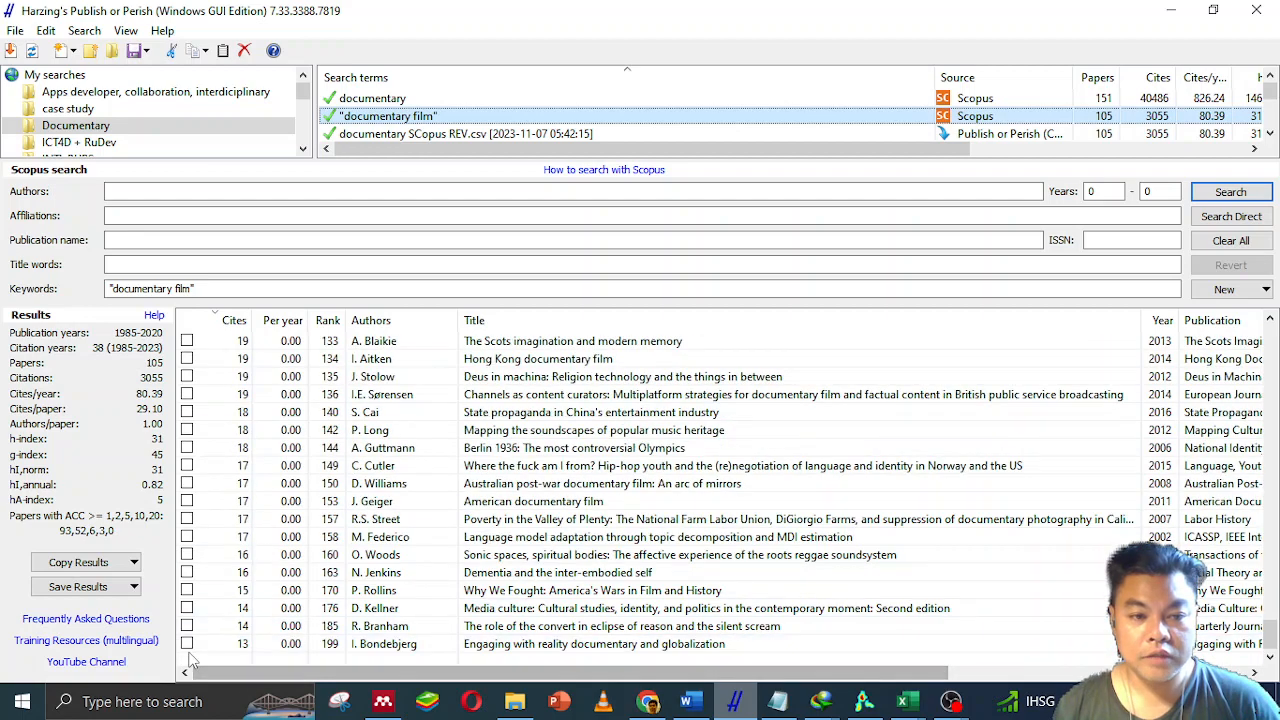
Include the last Scopus paper, "Engaging with reality documentary and globalization", in the selection and exclude it again.
{"action": "left_click", "coordinate": [187, 644]}
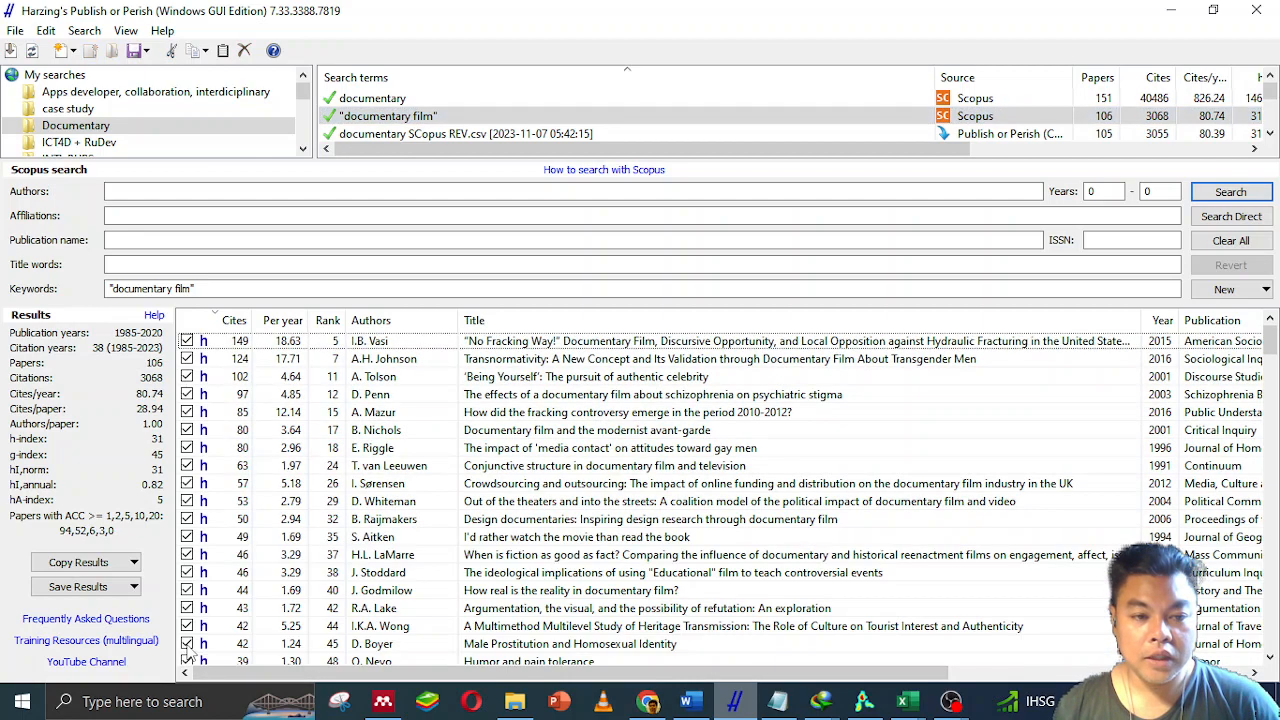
{"action": "scroll", "coordinate": [188, 650], "scroll_direction": "down", "scroll_amount": 20}
{"action": "scroll", "coordinate": [188, 650], "scroll_direction": "down", "scroll_amount": 15}
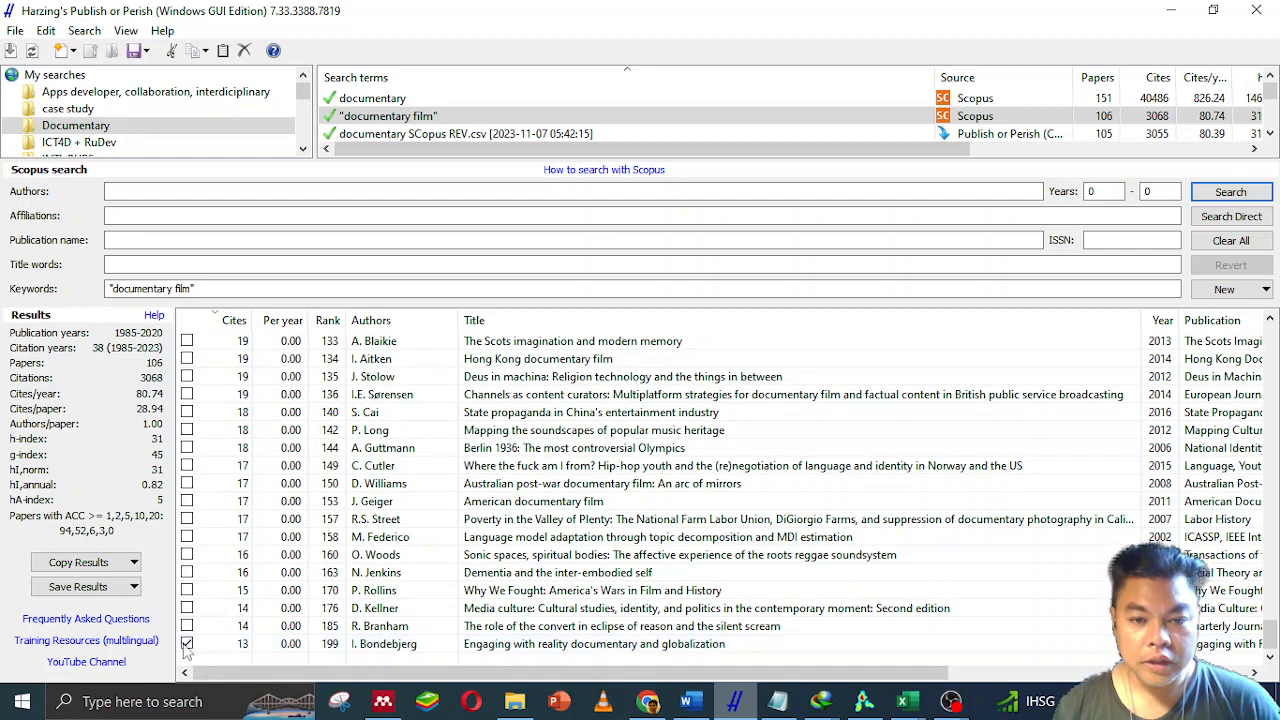
{"action": "left_click", "coordinate": [187, 644]}
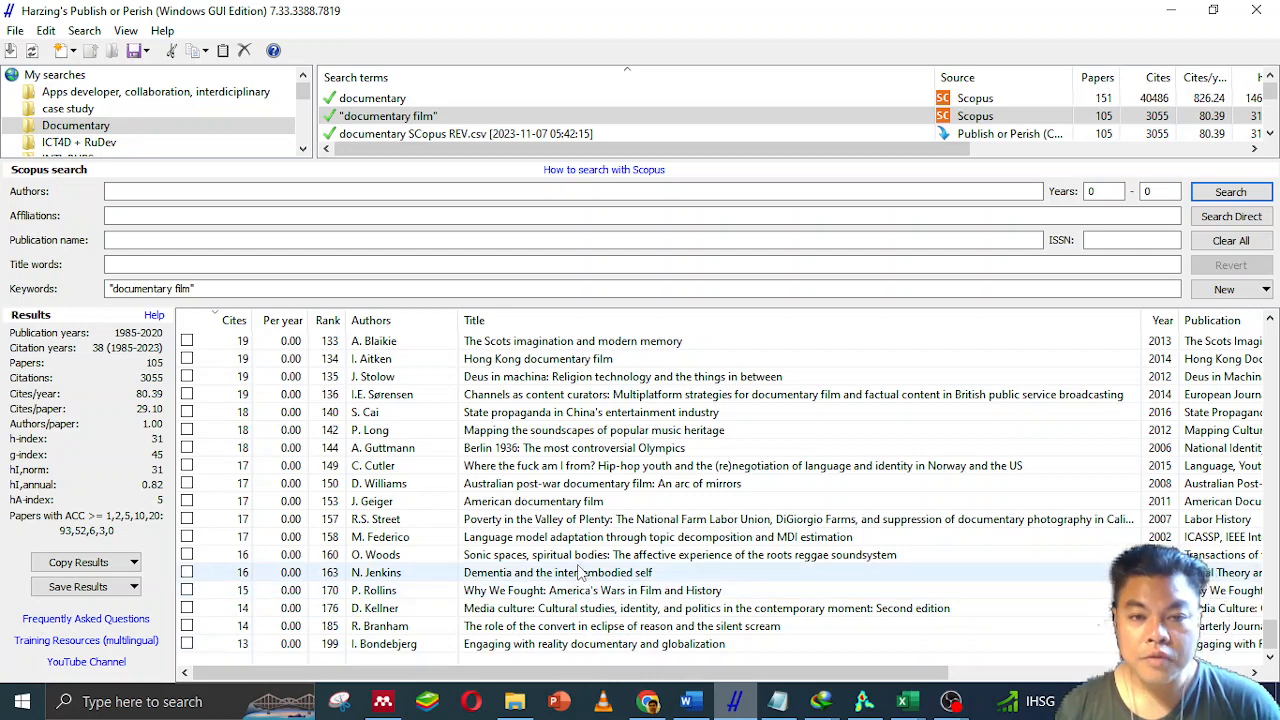
Examine the unchecked papers in the Scopus results, from the end of the list back to where the checked papers stop.
{"action": "scroll", "coordinate": [578, 572], "scroll_direction": "up", "scroll_amount": 6}
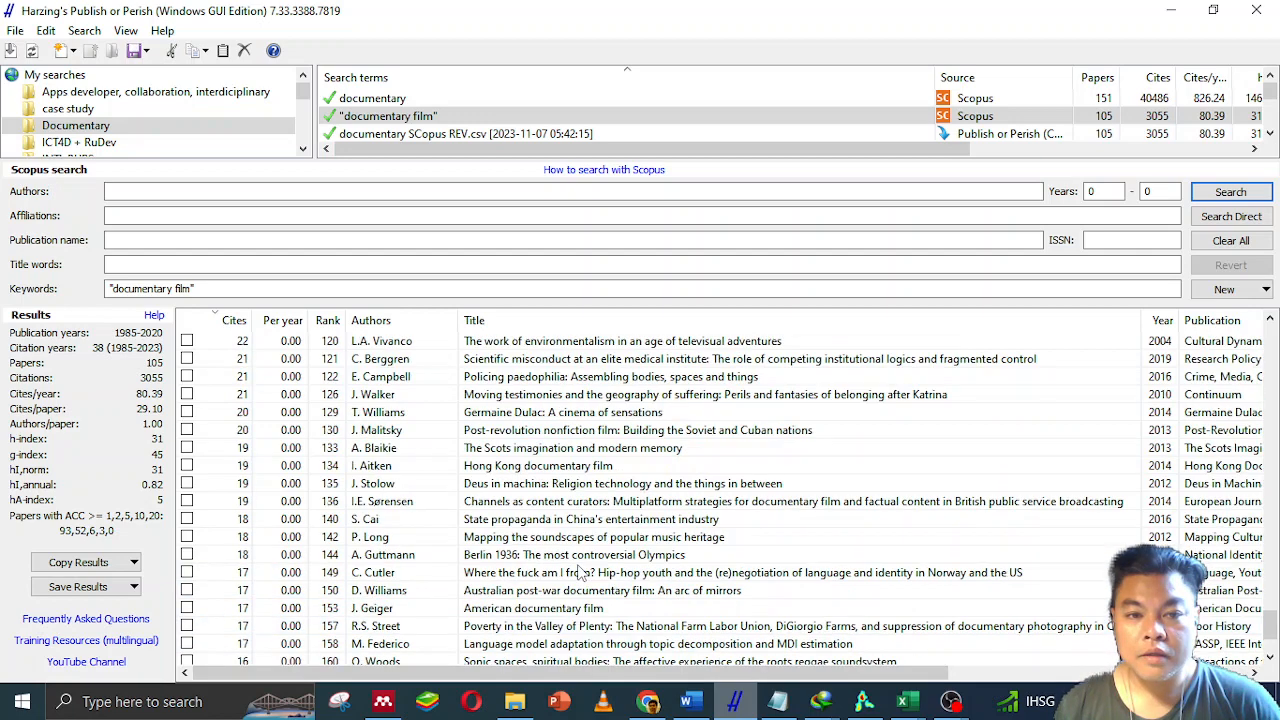
{"action": "scroll", "coordinate": [578, 572], "scroll_direction": "up", "scroll_amount": 9}
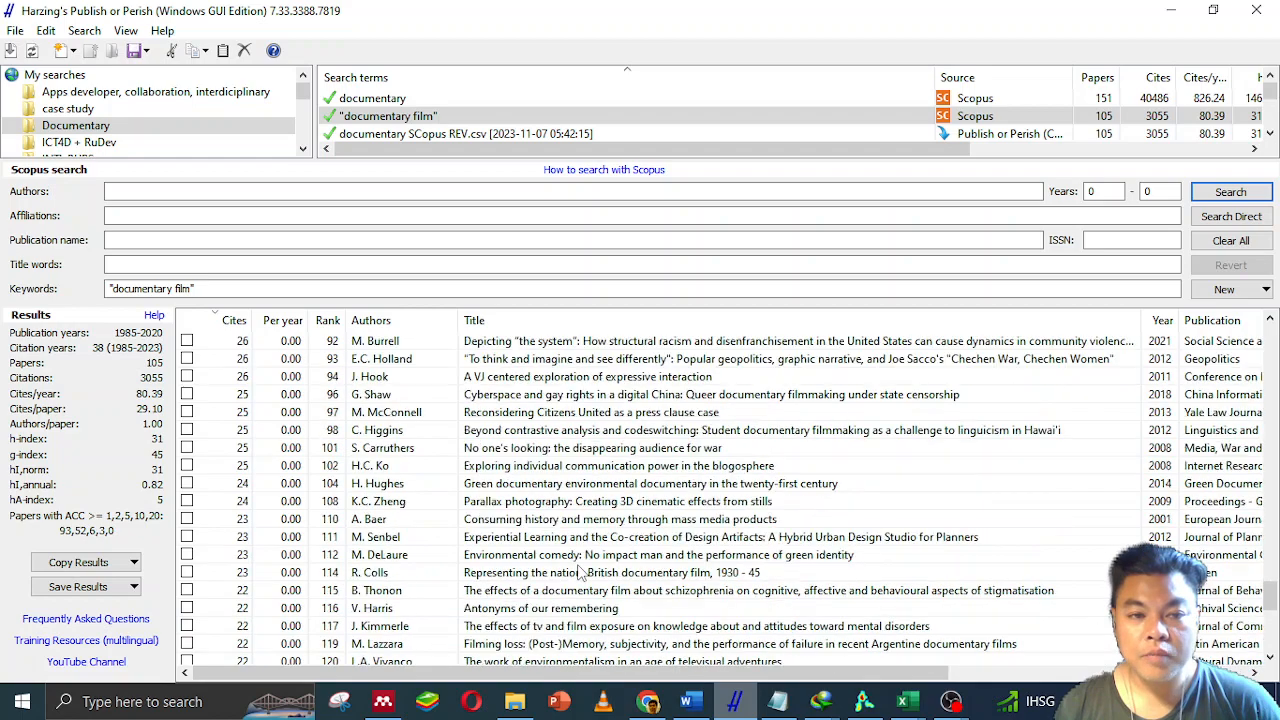
{"action": "scroll", "coordinate": [578, 572], "scroll_direction": "down", "scroll_amount": 11}
{"action": "scroll", "coordinate": [578, 572], "scroll_direction": "down", "scroll_amount": 5}
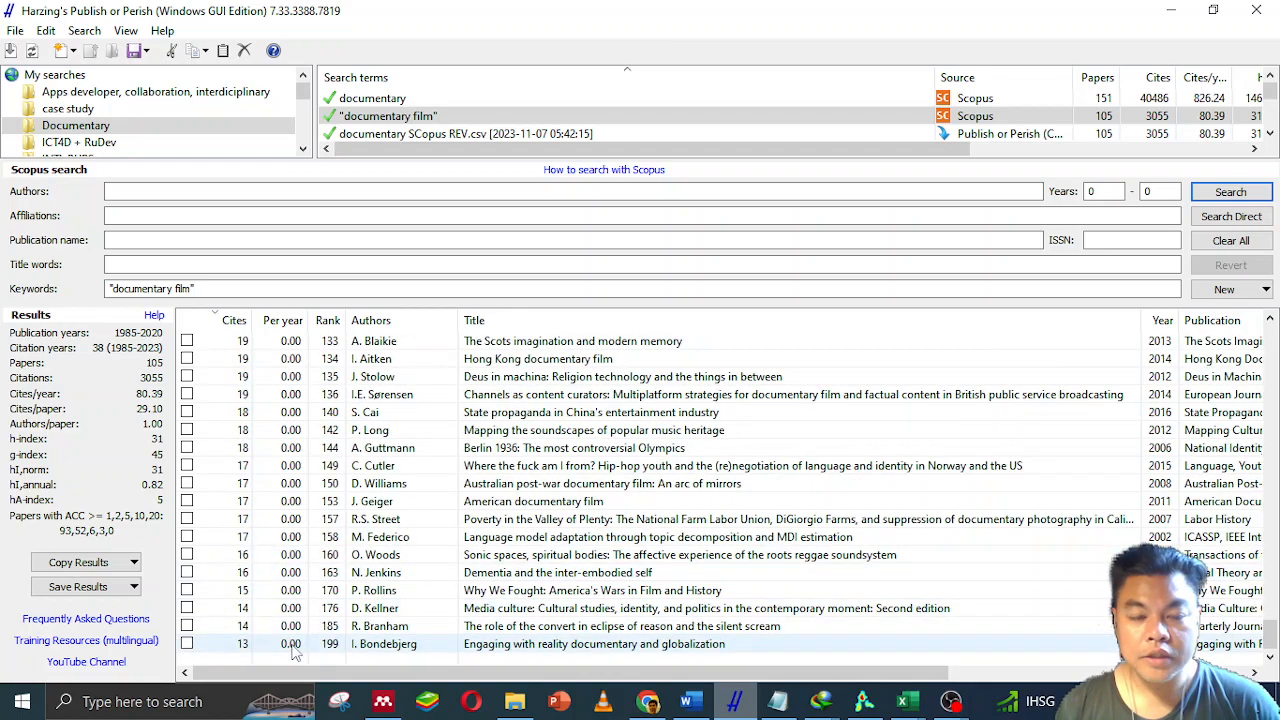
{"action": "scroll", "coordinate": [300, 640], "scroll_direction": "up", "scroll_amount": 10}
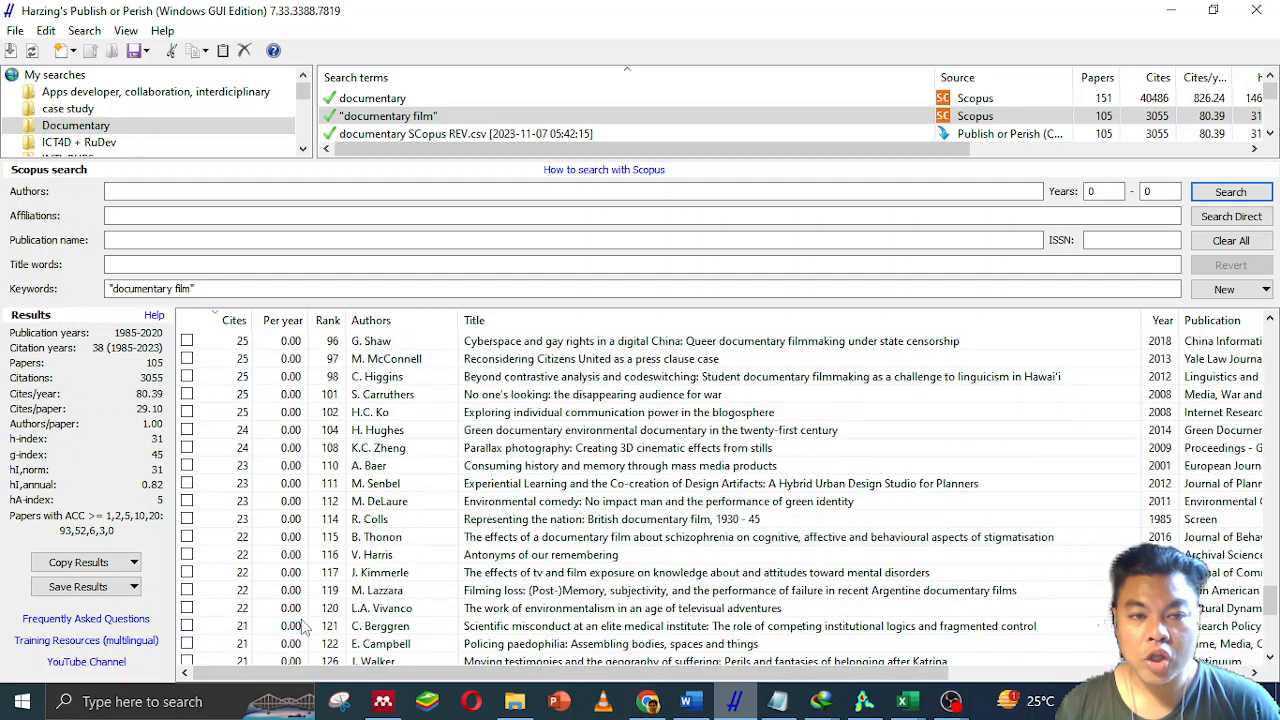
{"action": "scroll", "coordinate": [305, 625], "scroll_direction": "up", "scroll_amount": 20}
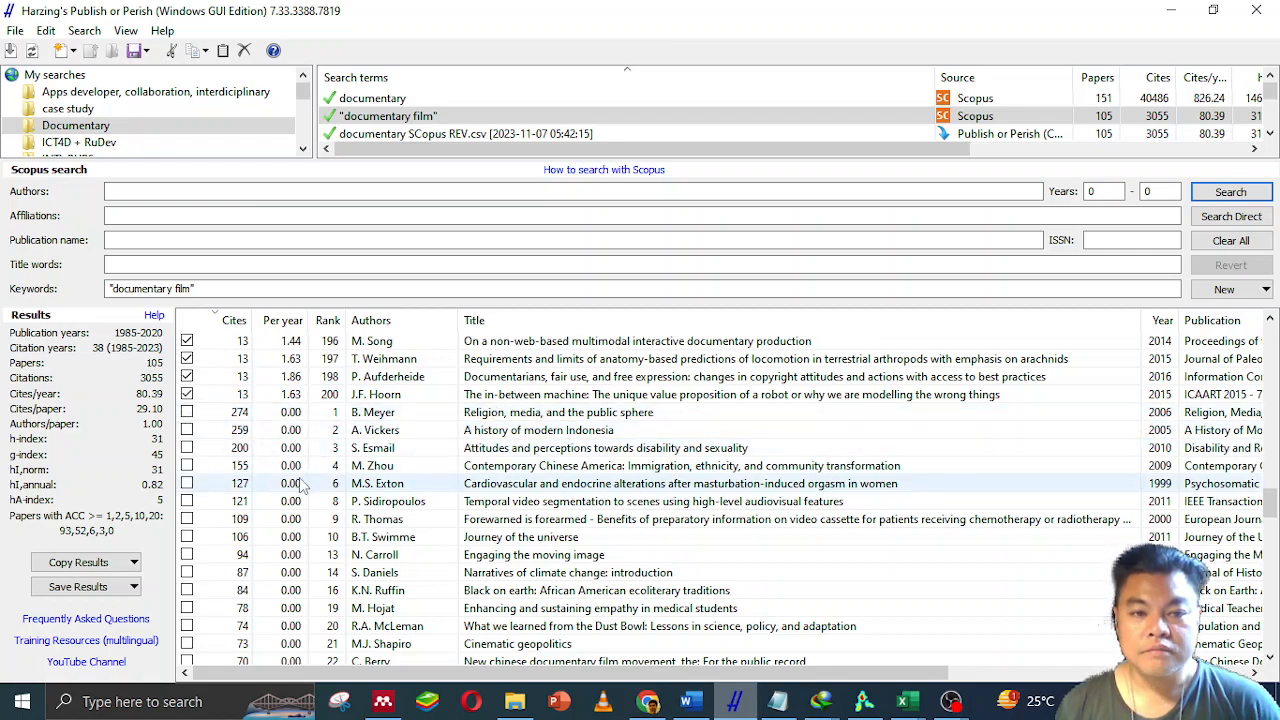
Open the saved Scopus search for "documentary" and go through its results to the end, then back to the last checked papers.
{"action": "scroll", "coordinate": [278, 508], "scroll_direction": "down", "scroll_amount": 7}
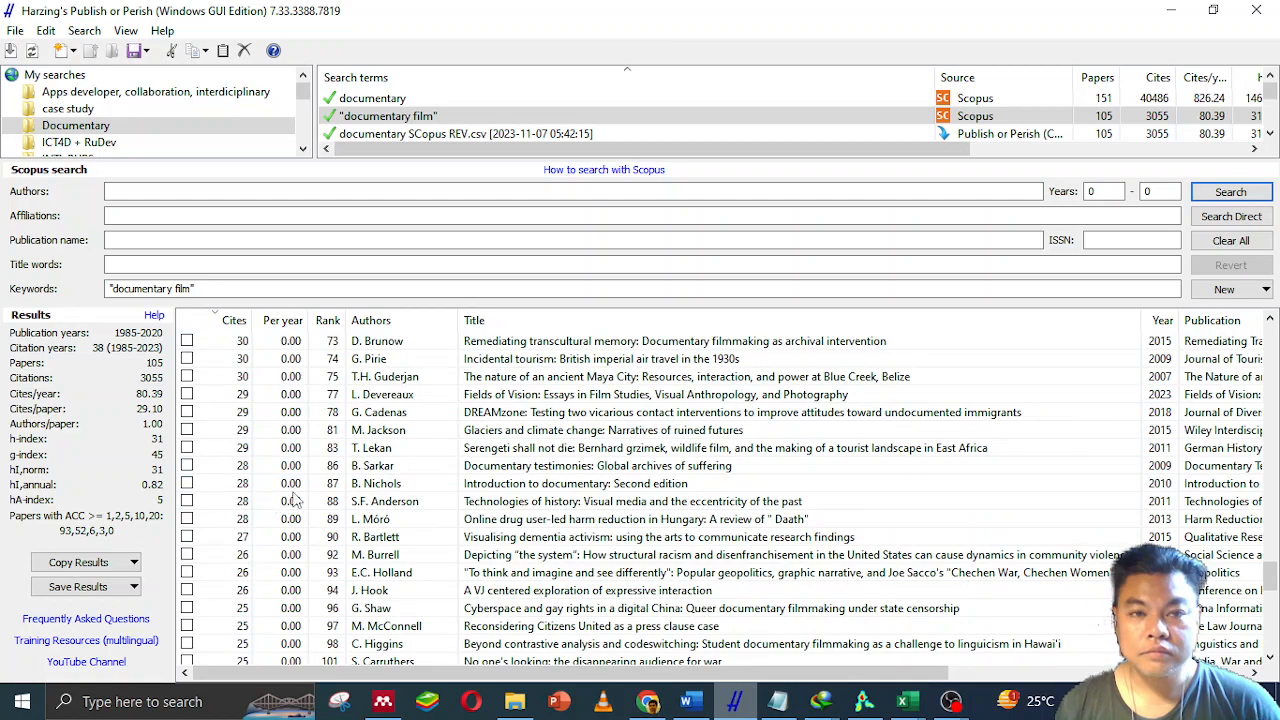
{"action": "left_click", "coordinate": [452, 98]}
{"action": "scroll", "coordinate": [323, 488], "scroll_direction": "down", "scroll_amount": 20}
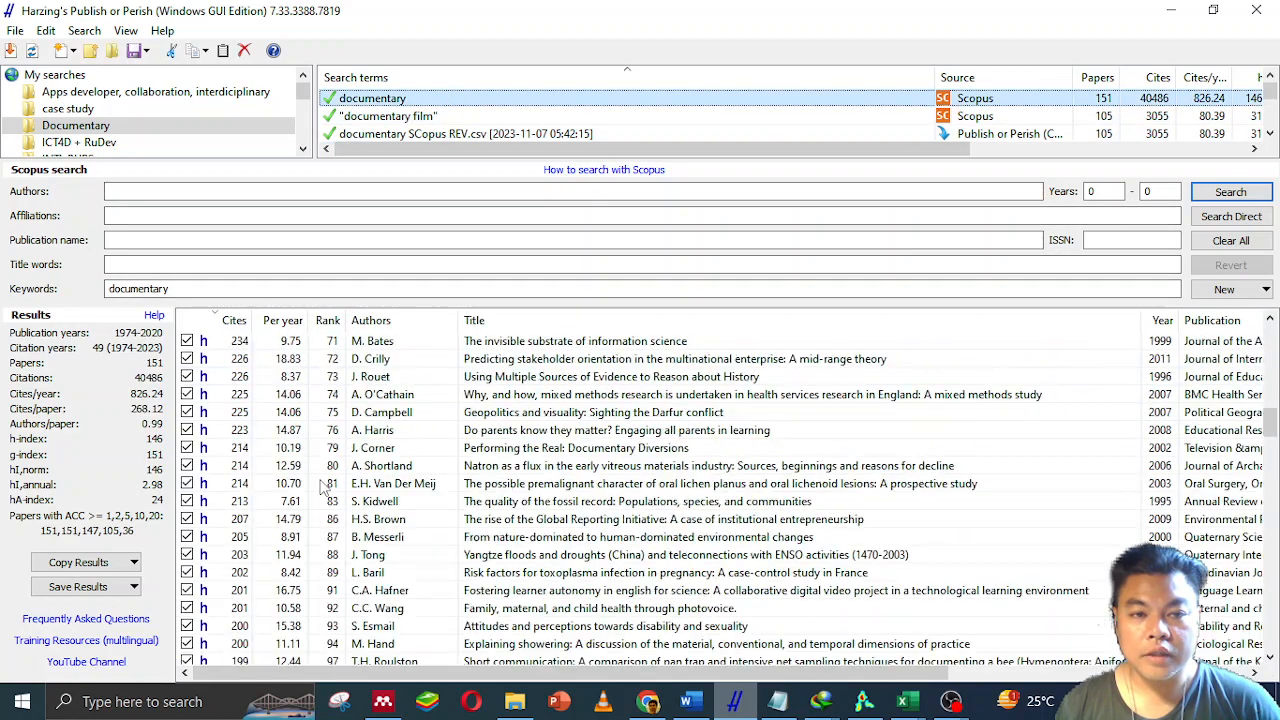
{"action": "scroll", "coordinate": [323, 488], "scroll_direction": "down", "scroll_amount": 20}
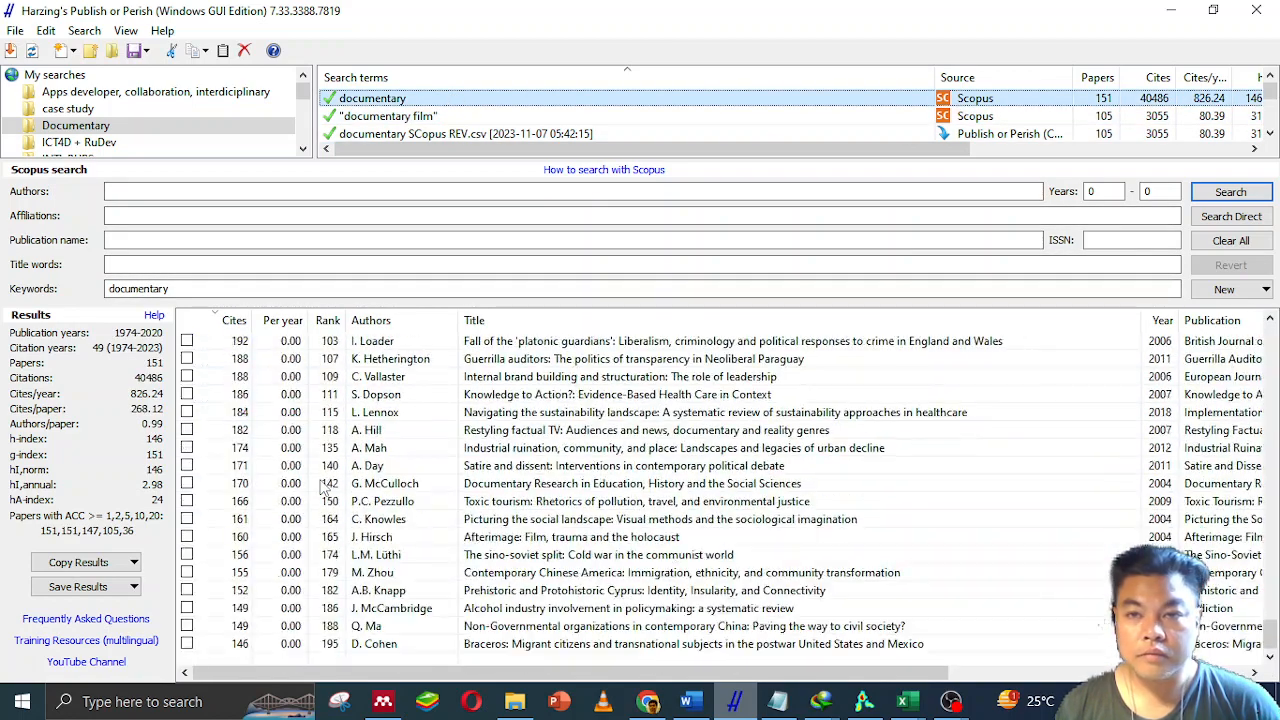
{"action": "scroll", "coordinate": [323, 487], "scroll_direction": "up", "scroll_amount": 20}
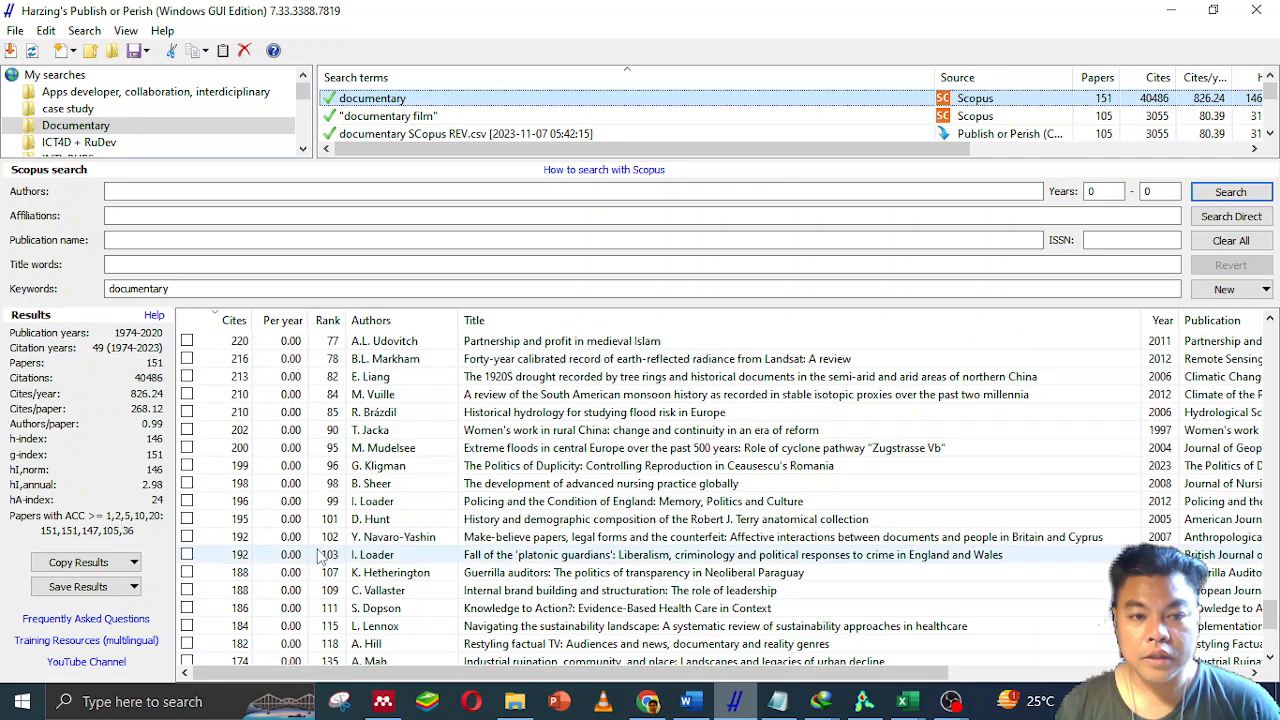
{"action": "scroll", "coordinate": [300, 550], "scroll_direction": "down", "scroll_amount": 1}
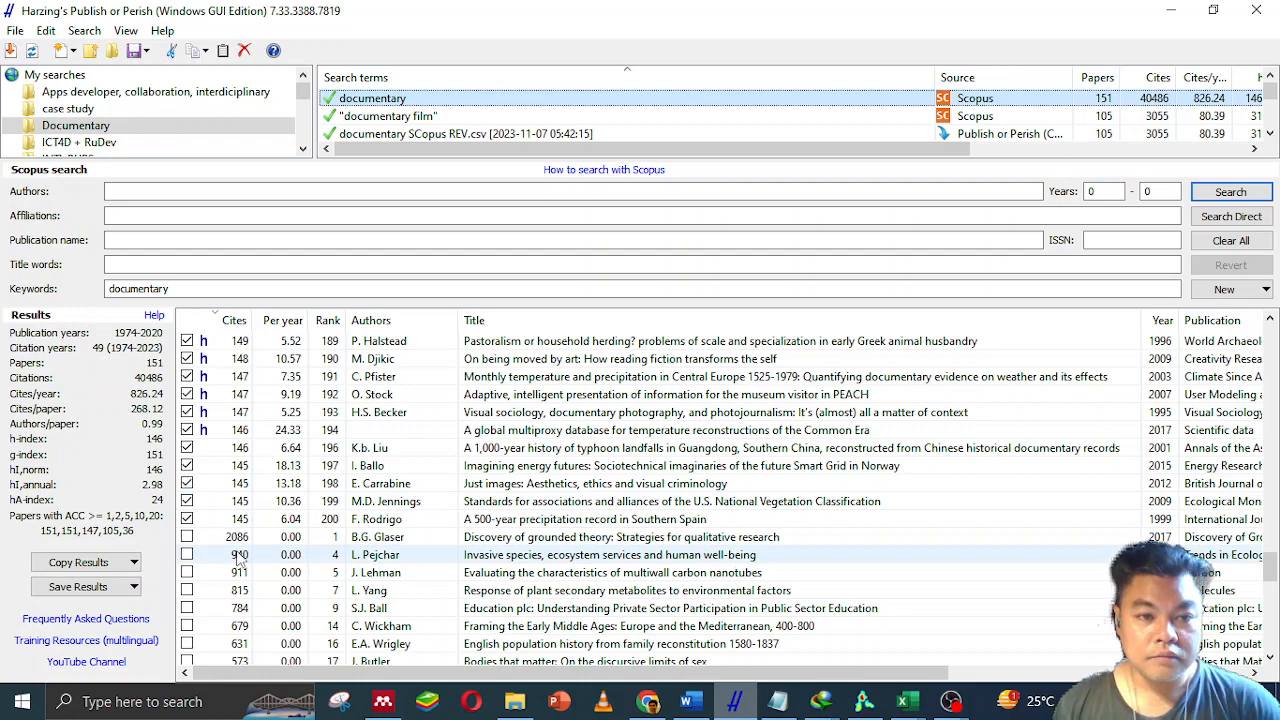
Exclude the rank 200 paper, "A 500-year precipitation record in Southern Spain", and look over the rest of the Scopus "documentary" results.
{"action": "left_click", "coordinate": [187, 519]}
{"action": "scroll", "coordinate": [285, 572], "scroll_direction": "up", "scroll_amount": 15}
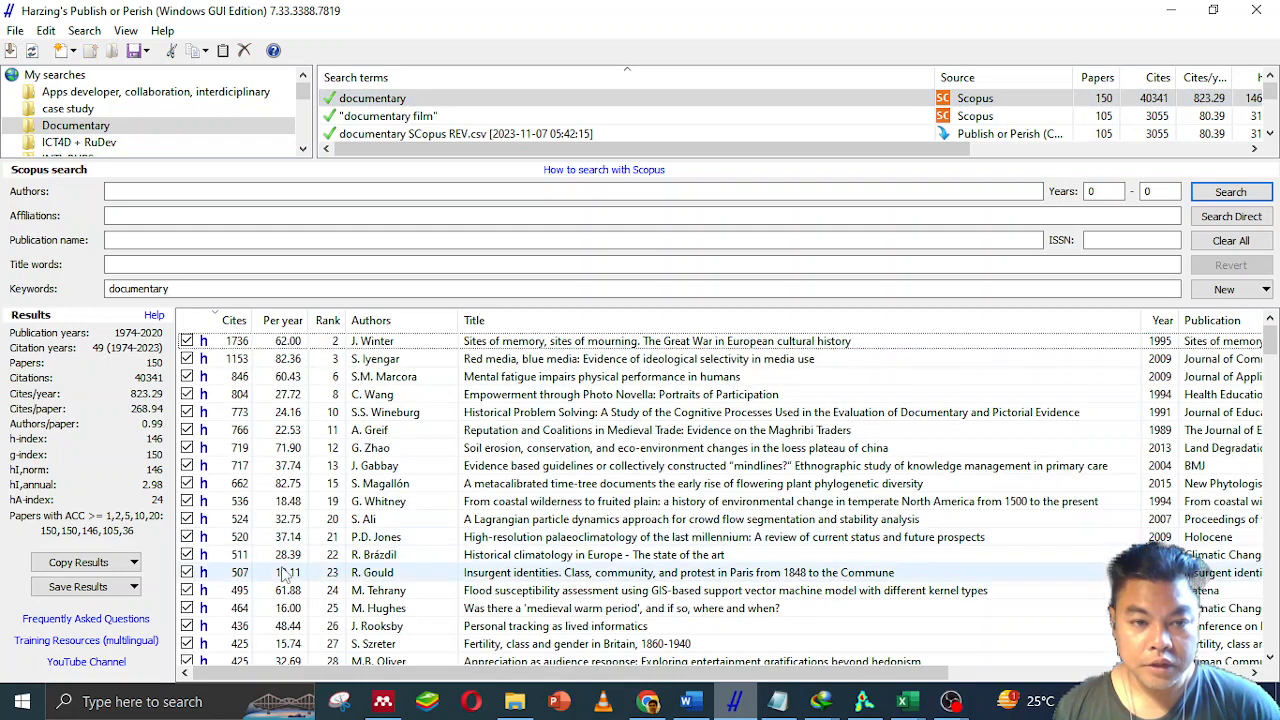
{"action": "scroll", "coordinate": [285, 573], "scroll_direction": "down", "scroll_amount": 20}
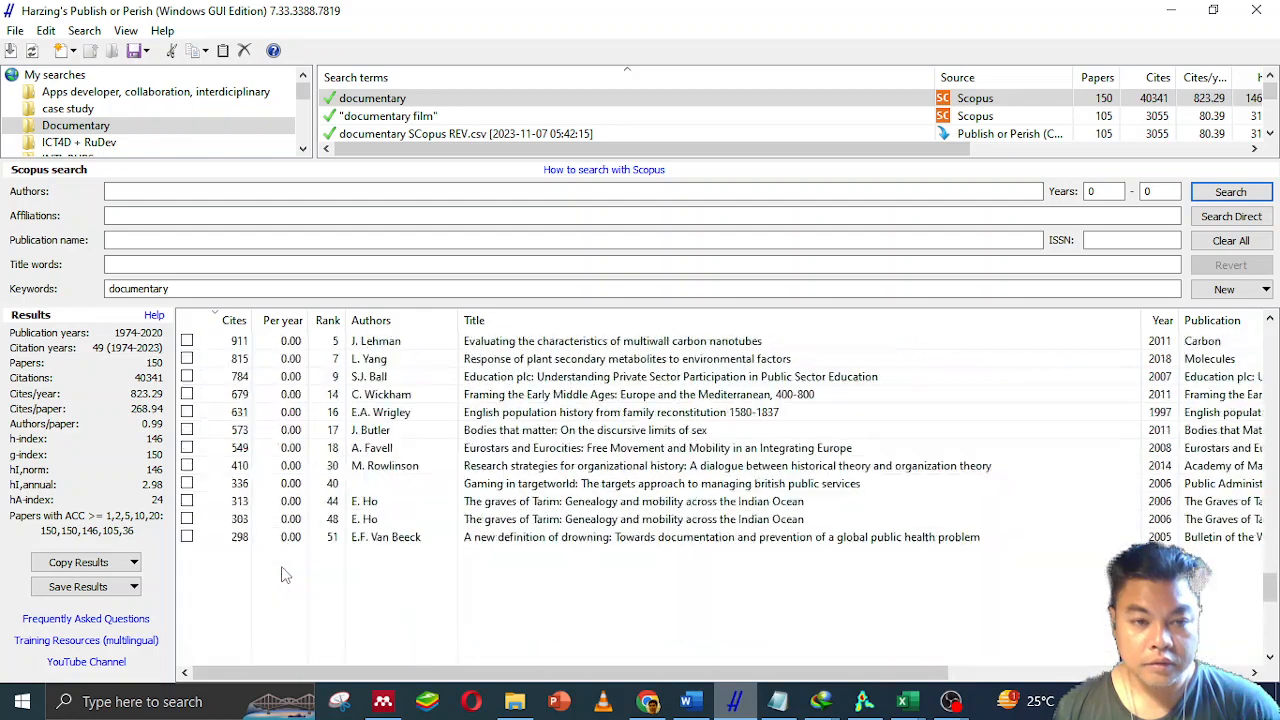
{"action": "scroll", "coordinate": [285, 573], "scroll_direction": "up", "scroll_amount": 4}
{"action": "scroll", "coordinate": [285, 572], "scroll_direction": "up", "scroll_amount": 15}
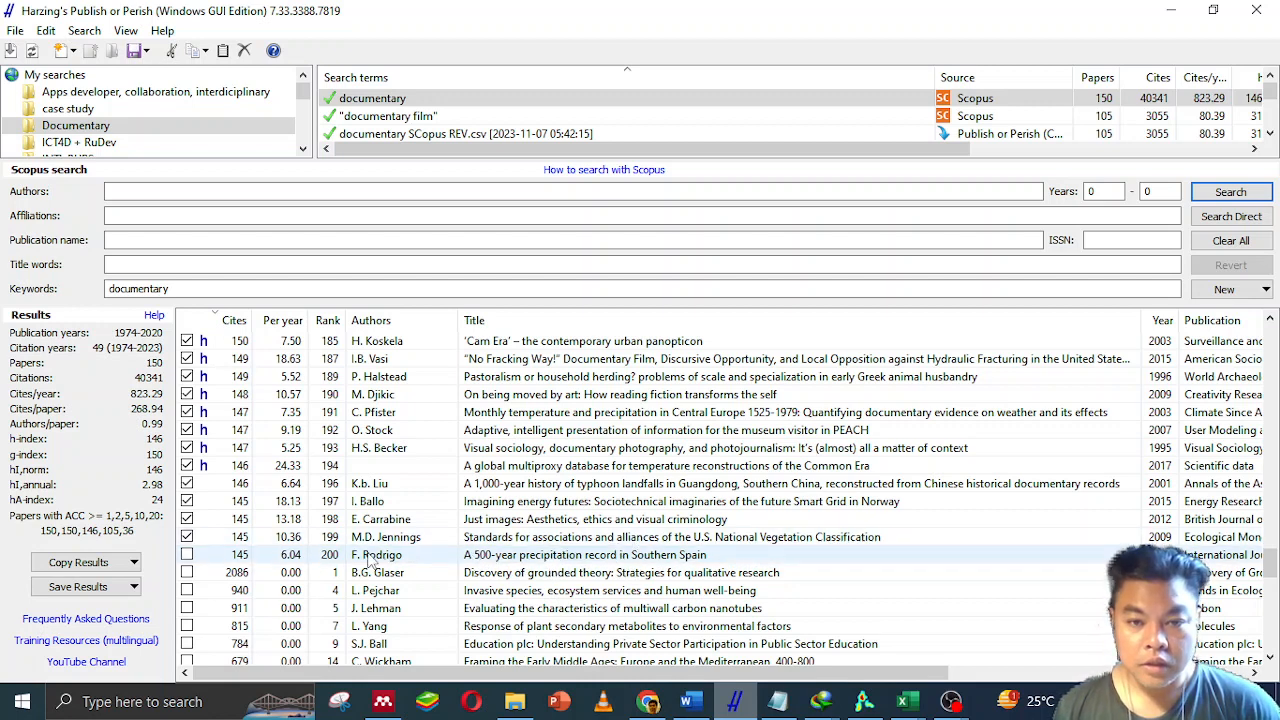
Exclude the off-topic papers ranked 199, 197, 194, 191 and 189 from the Scopus "documentary" results.
{"action": "left_click", "coordinate": [187, 537]}
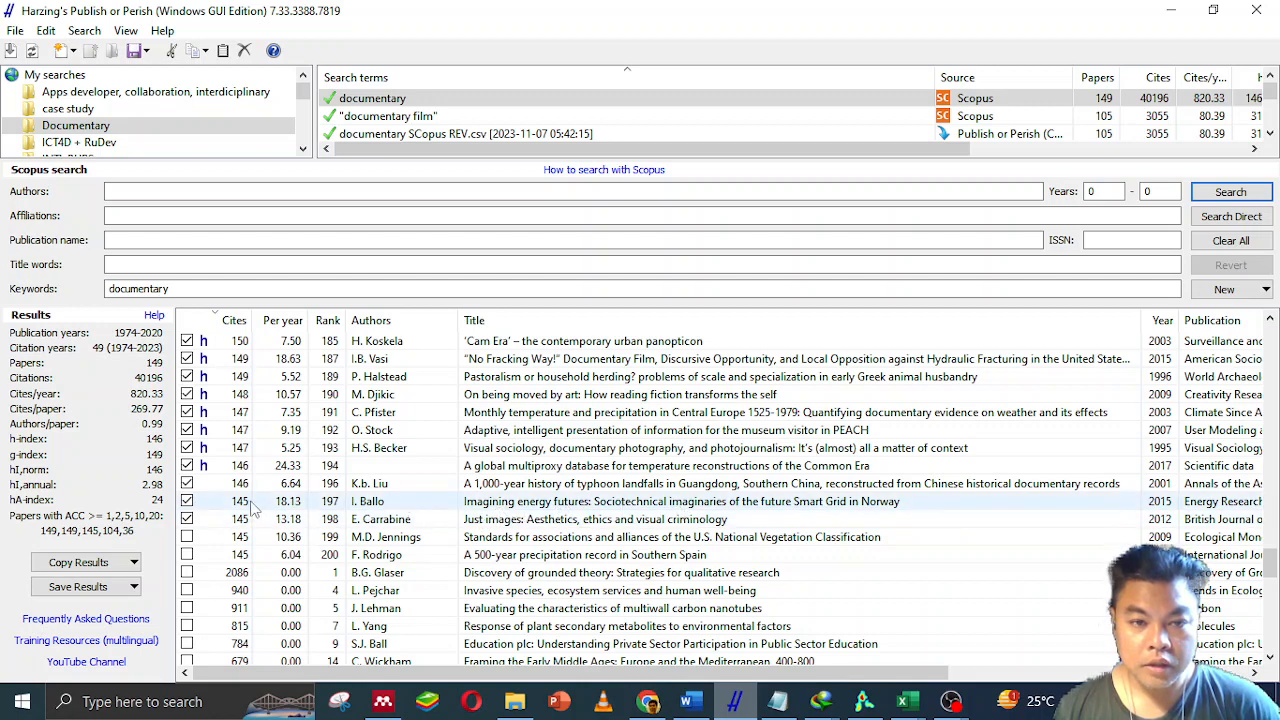
{"action": "left_click", "coordinate": [187, 501]}
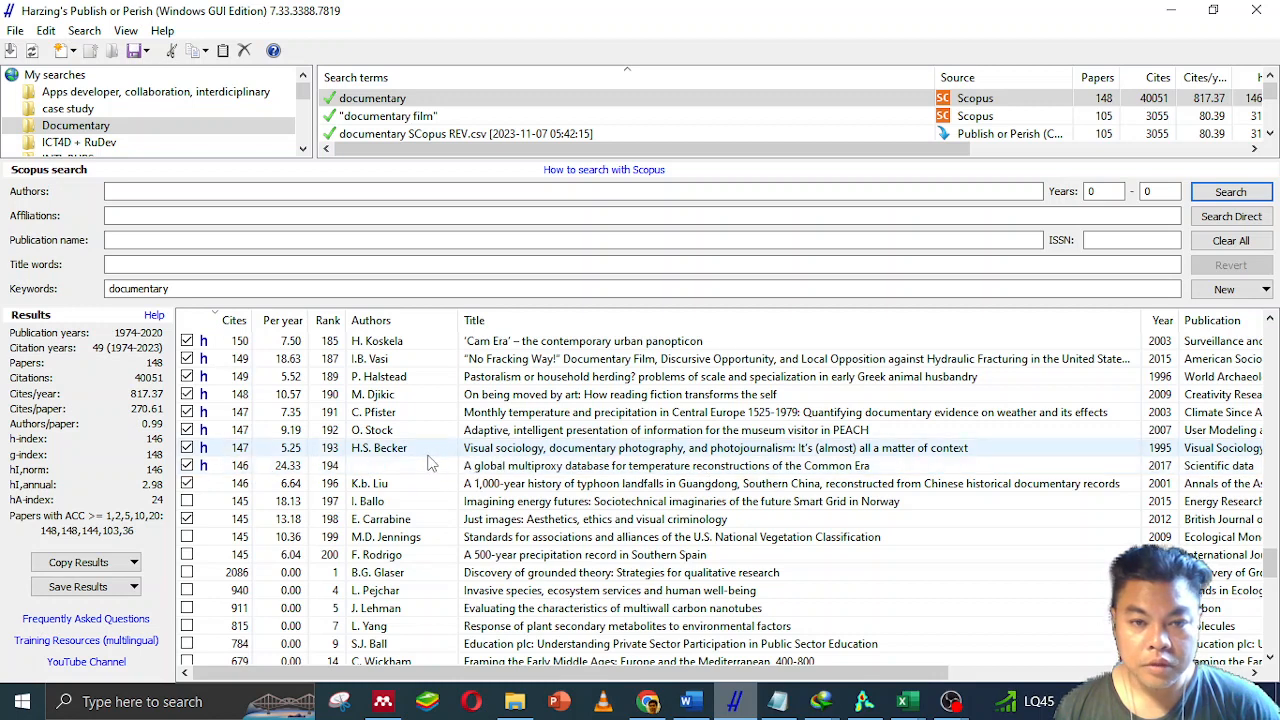
{"action": "left_click", "coordinate": [187, 465]}
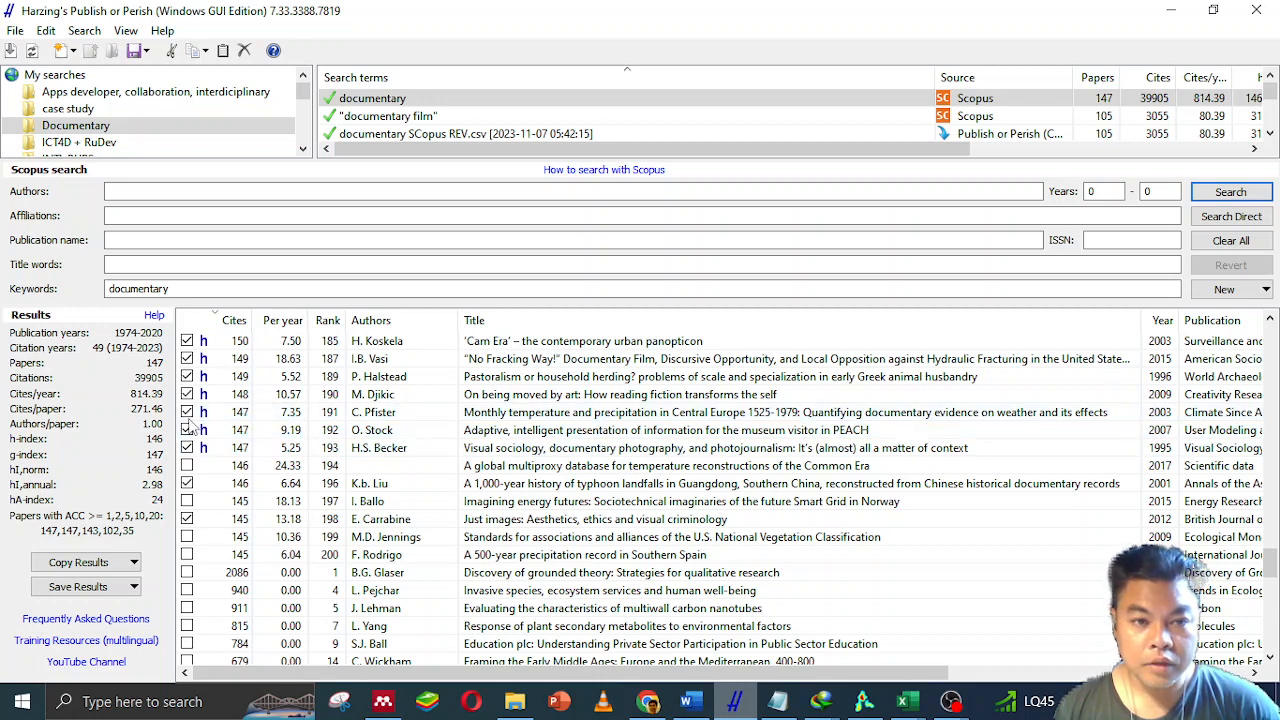
{"action": "left_click", "coordinate": [187, 412]}
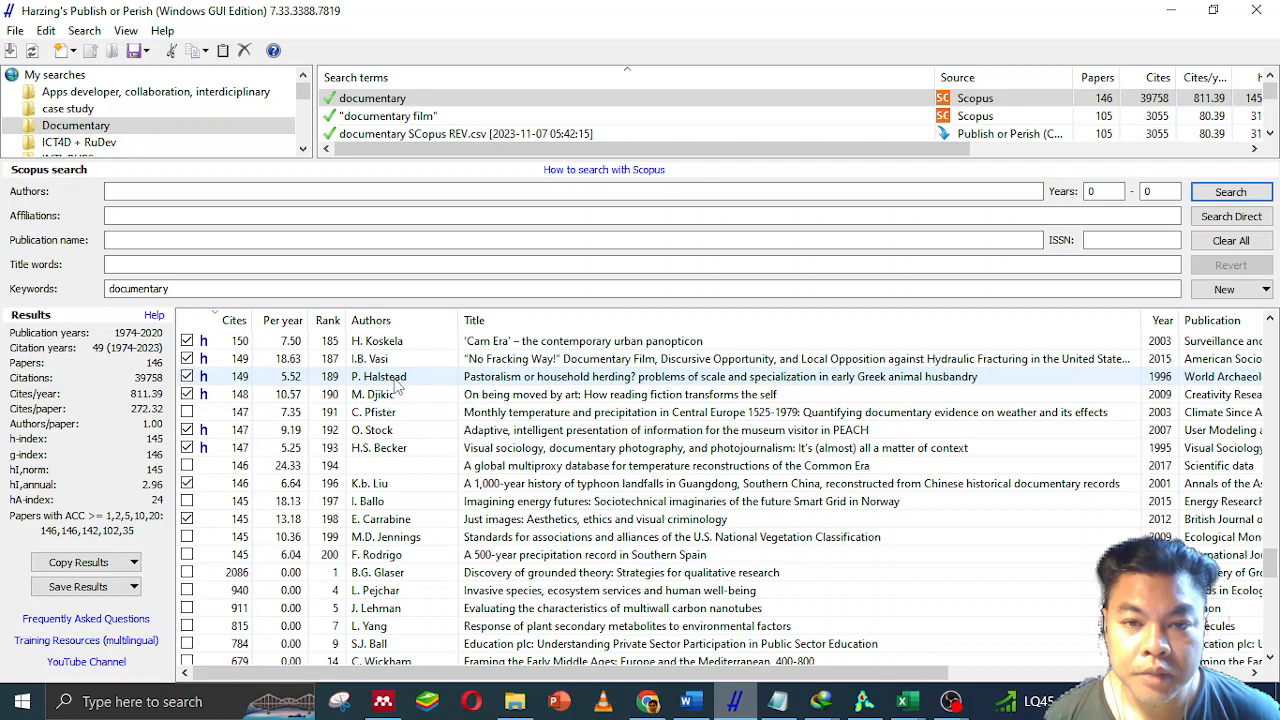
{"action": "left_click", "coordinate": [187, 377]}
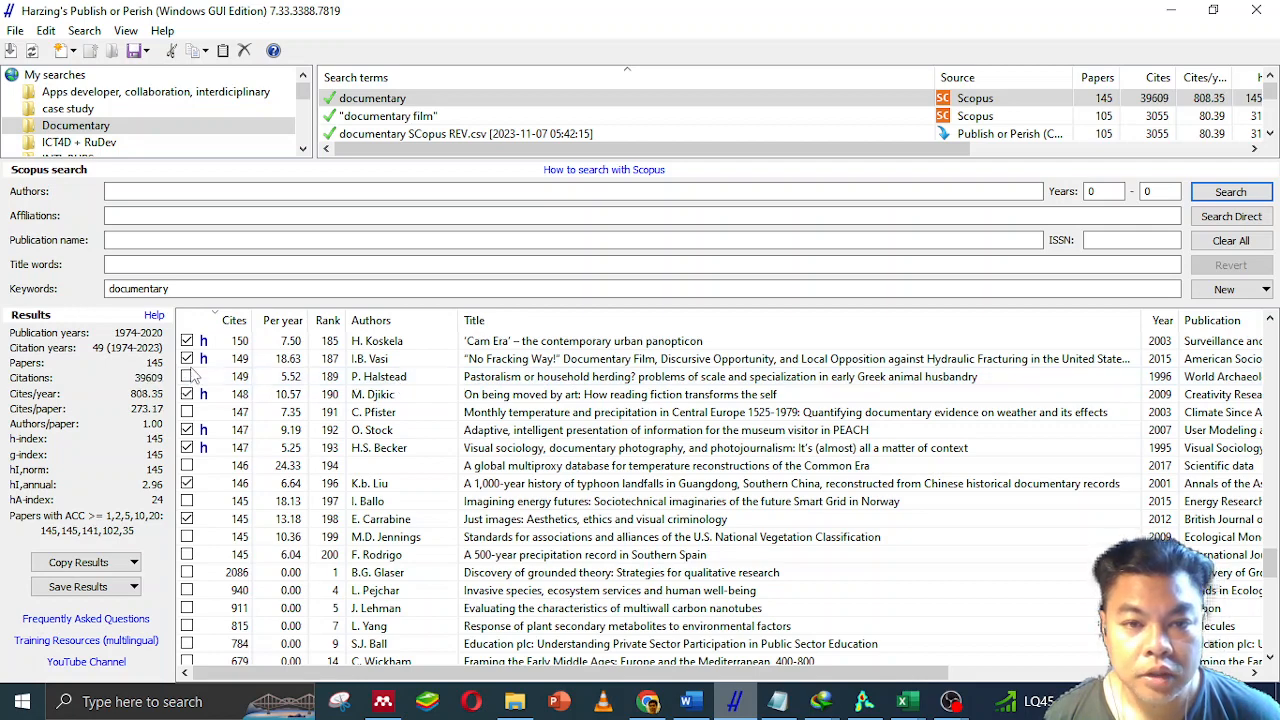
Exclude the papers ranked 183, 181, 180, 178 and 177, from the magnetic resonance study up to "Pathogenesis of intracranial arachnoid cysts".
{"action": "scroll", "coordinate": [587, 430], "scroll_direction": "up", "scroll_amount": 1}
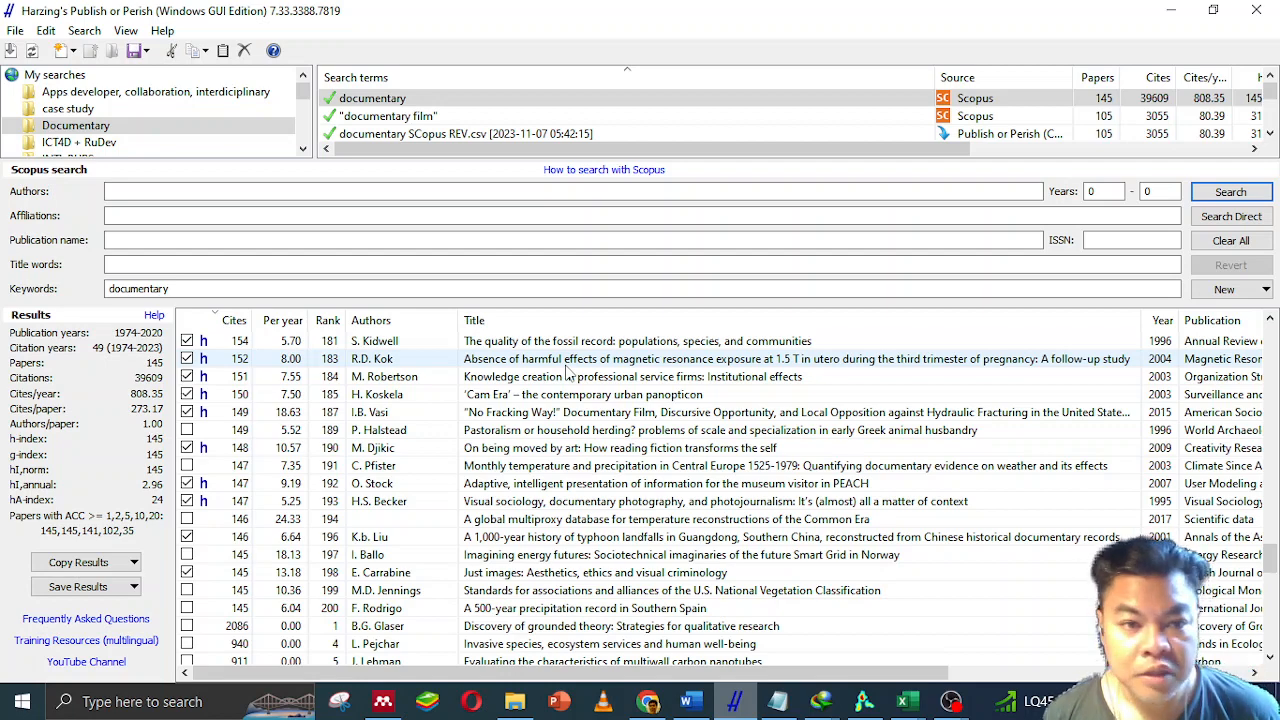
{"action": "scroll", "coordinate": [567, 372], "scroll_direction": "up", "scroll_amount": 1}
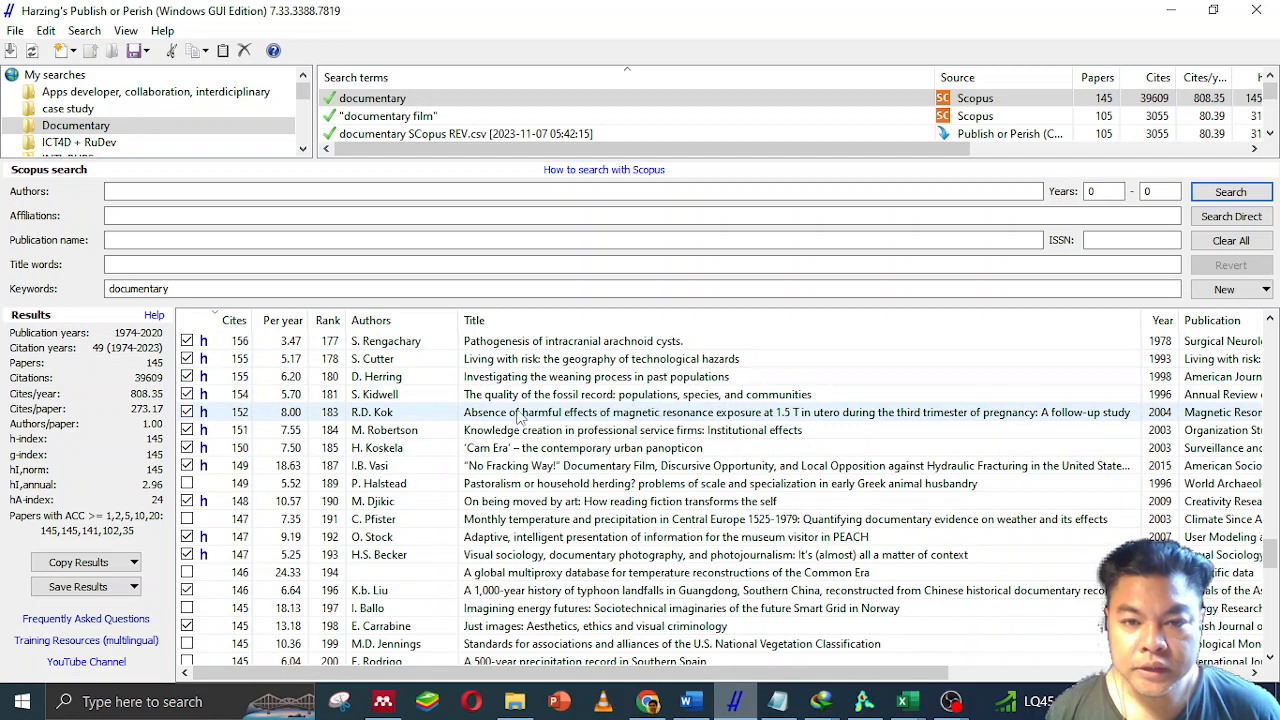
{"action": "left_click", "coordinate": [187, 412]}
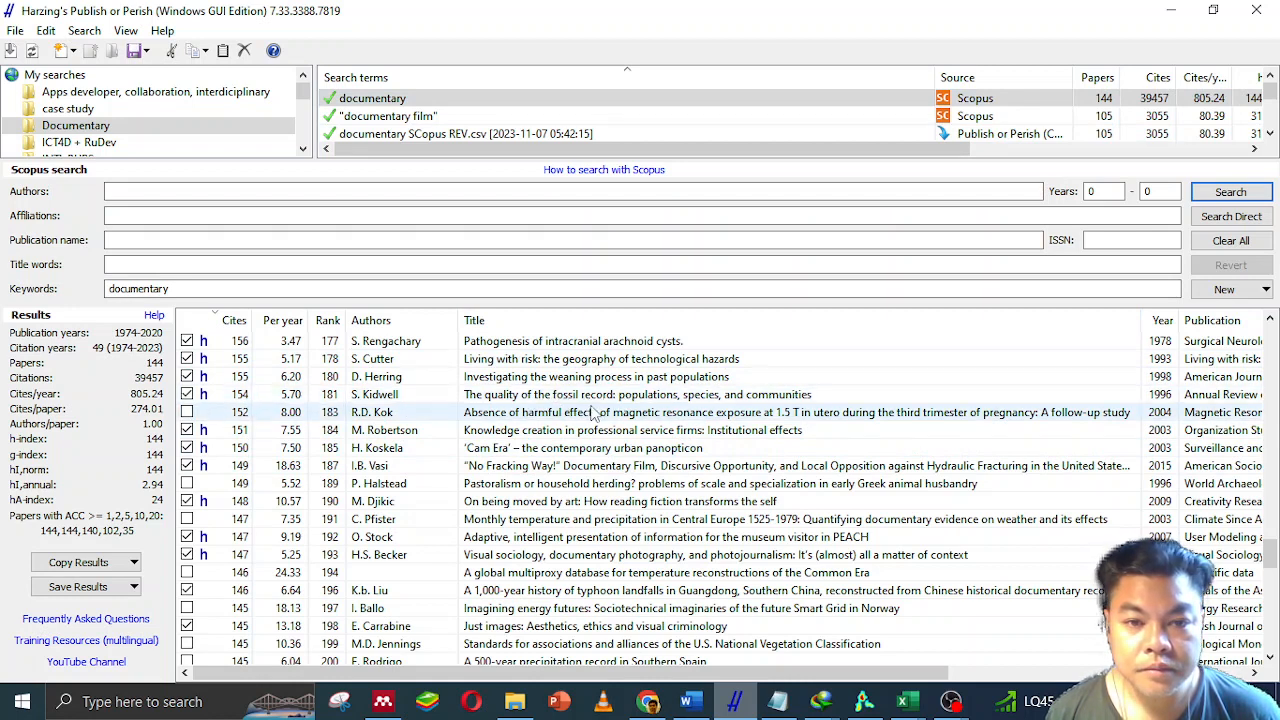
{"action": "left_click", "coordinate": [187, 394]}
{"action": "left_click", "coordinate": [187, 376]}
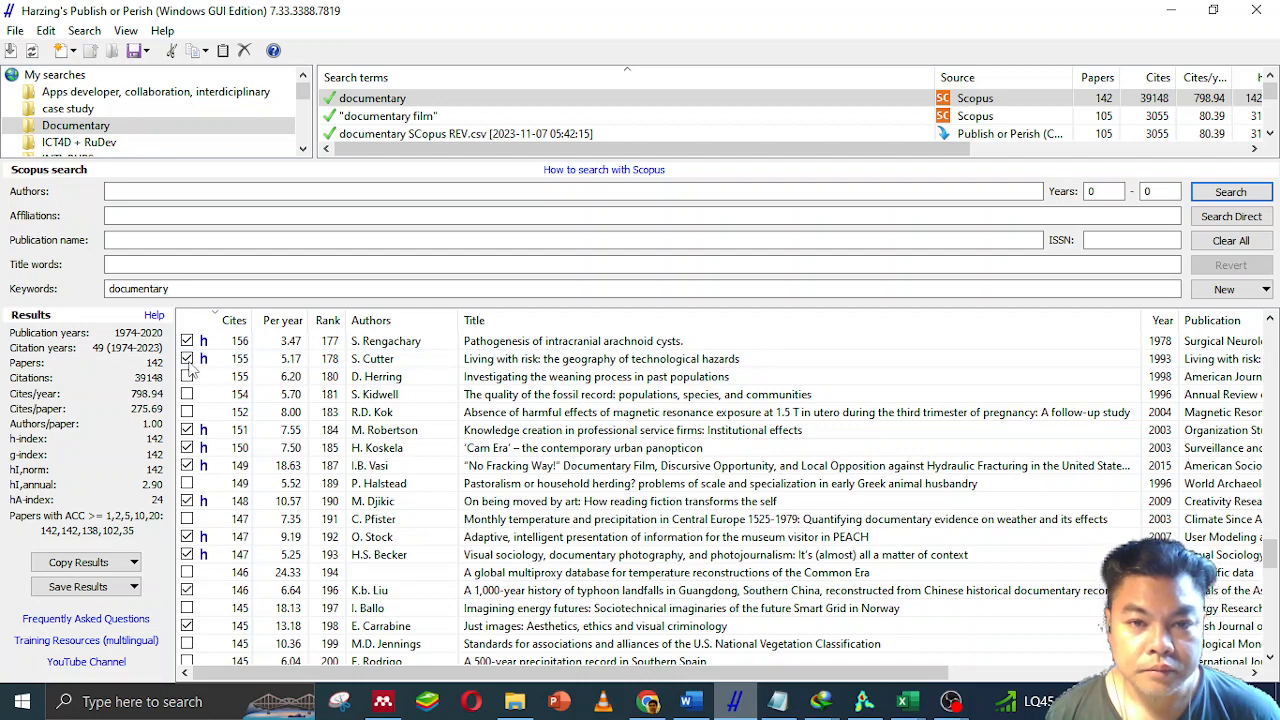
{"action": "left_click", "coordinate": [187, 358]}
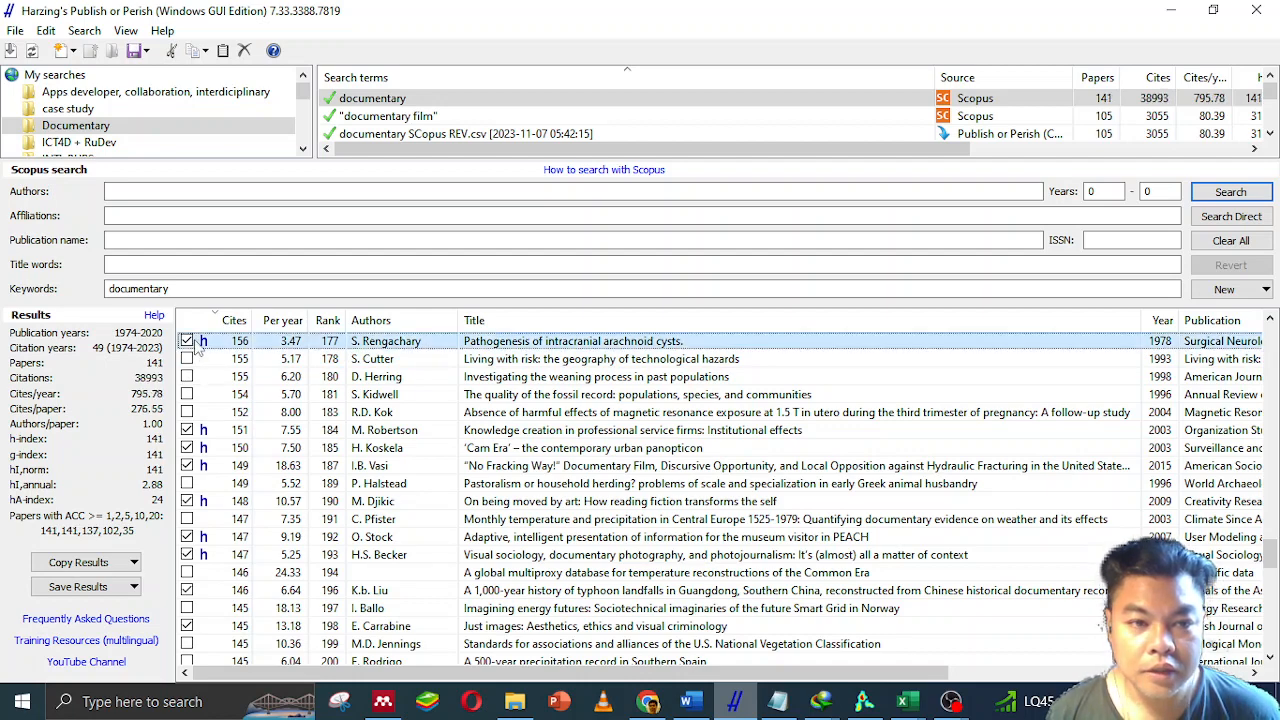
{"action": "left_click", "coordinate": [187, 341]}
Exclude the papers ranked 176, 175, 173 and 172, from the herbarium specimens study up to the grounded theory one.
{"action": "scroll", "coordinate": [192, 345], "scroll_direction": "up", "scroll_amount": 1}
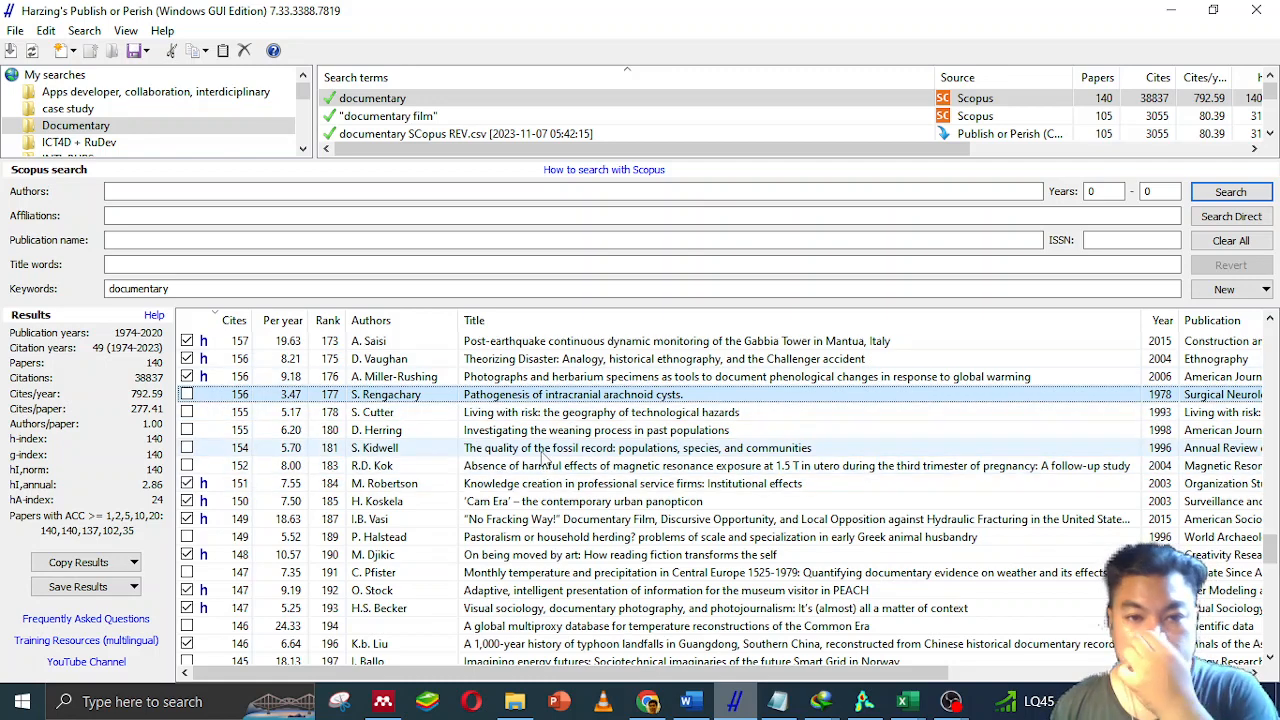
{"action": "scroll", "coordinate": [545, 456], "scroll_direction": "up", "scroll_amount": 1}
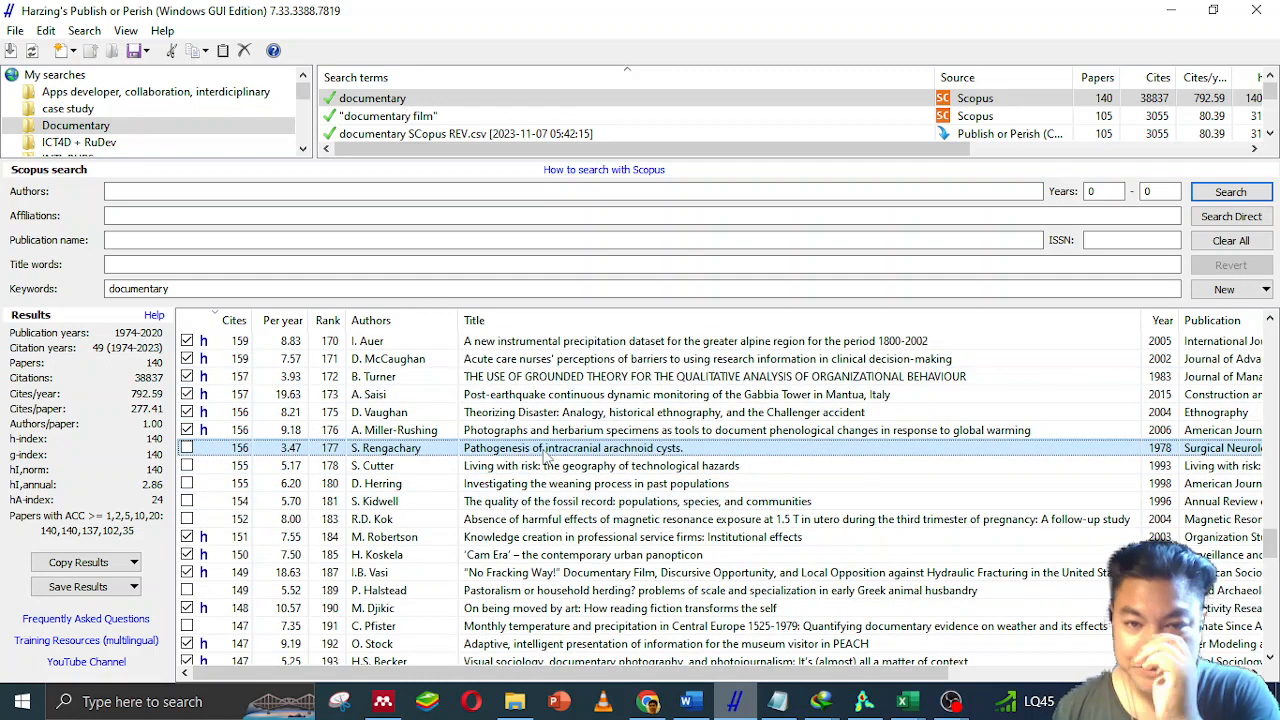
{"action": "left_click", "coordinate": [187, 430]}
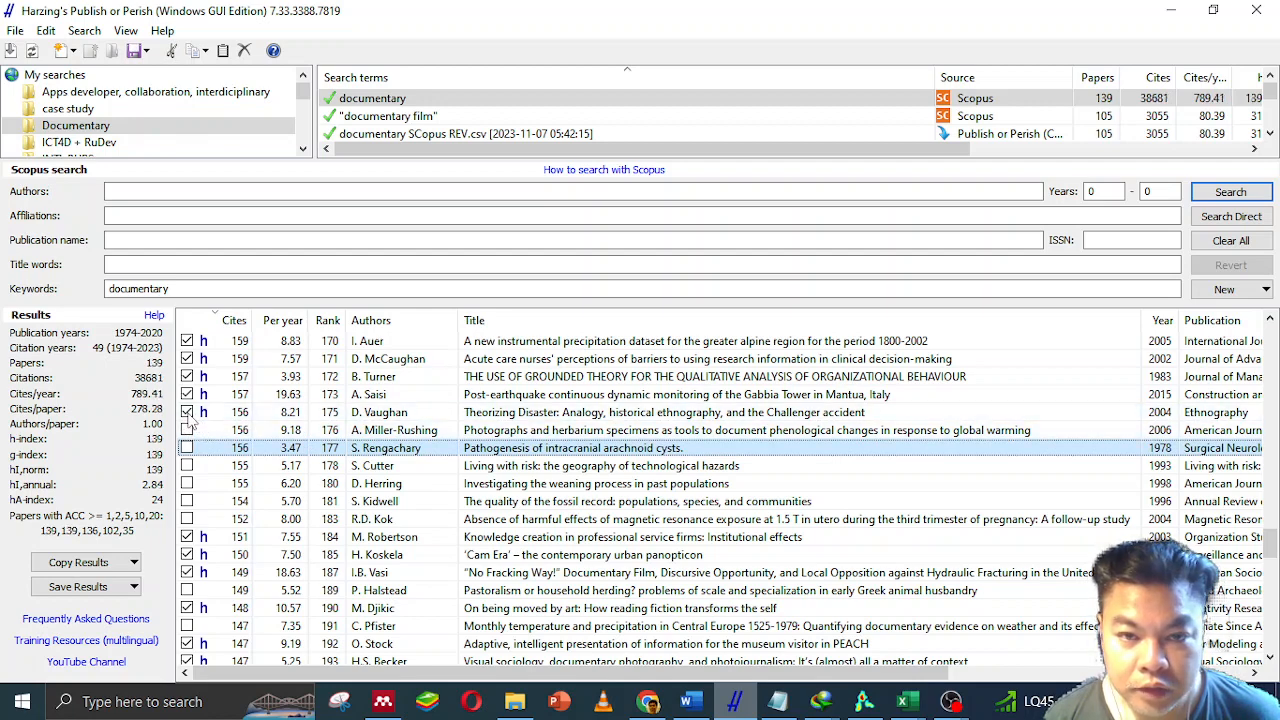
{"action": "left_click", "coordinate": [187, 412]}
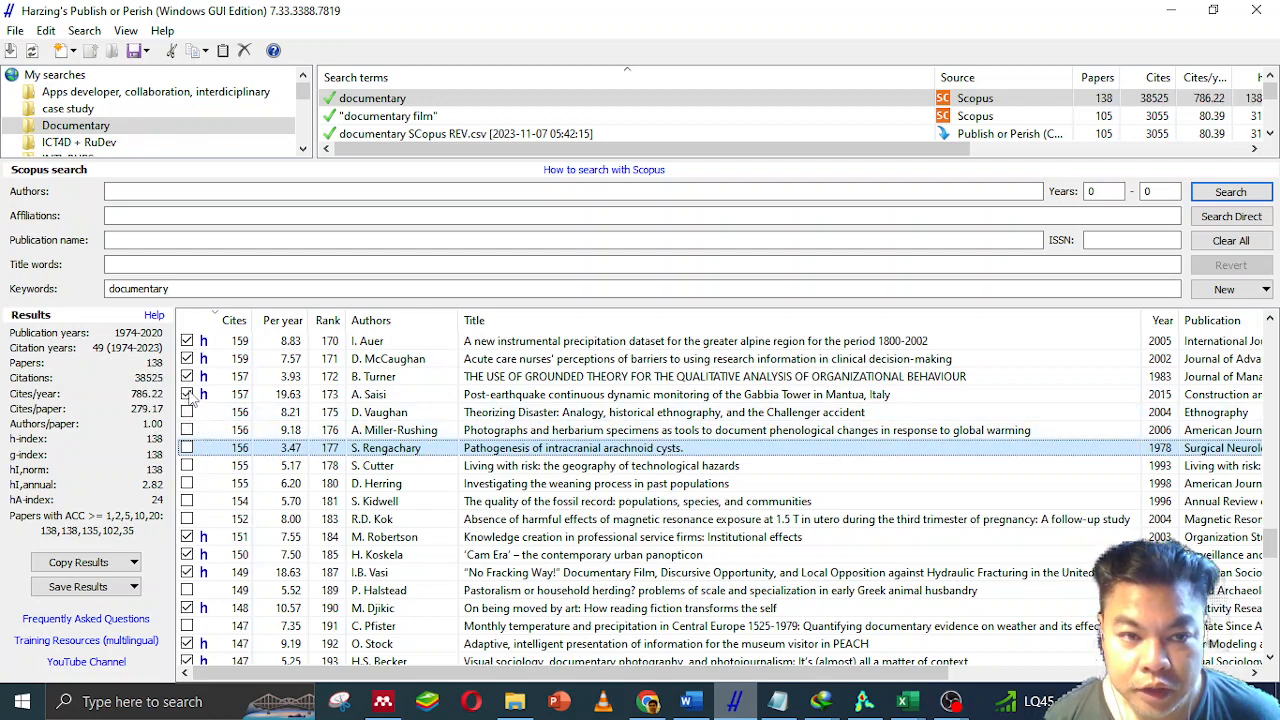
{"action": "left_click", "coordinate": [187, 394]}
{"action": "left_click", "coordinate": [581, 377]}
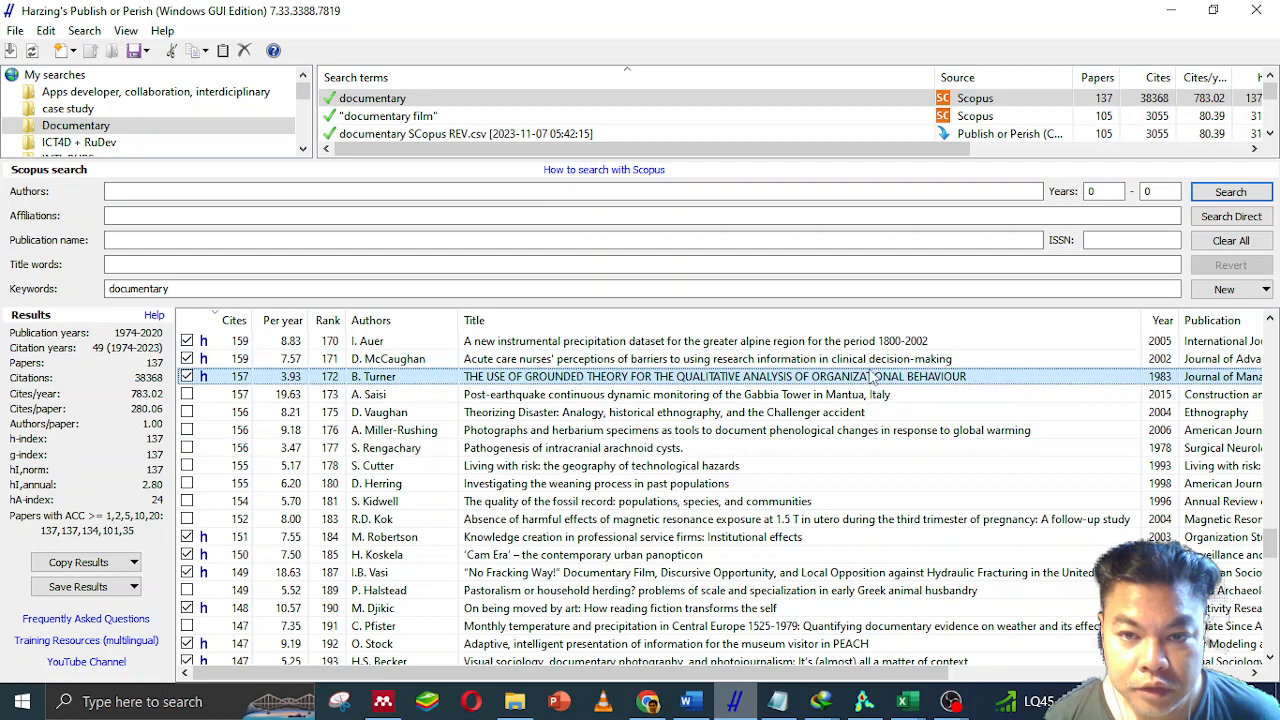
{"action": "left_click", "coordinate": [187, 376]}
Exclude the papers ranked 171, 170 and 169, on acute care nurses, alpine precipitation and evaluating complex interventions.
{"action": "left_click", "coordinate": [300, 359]}
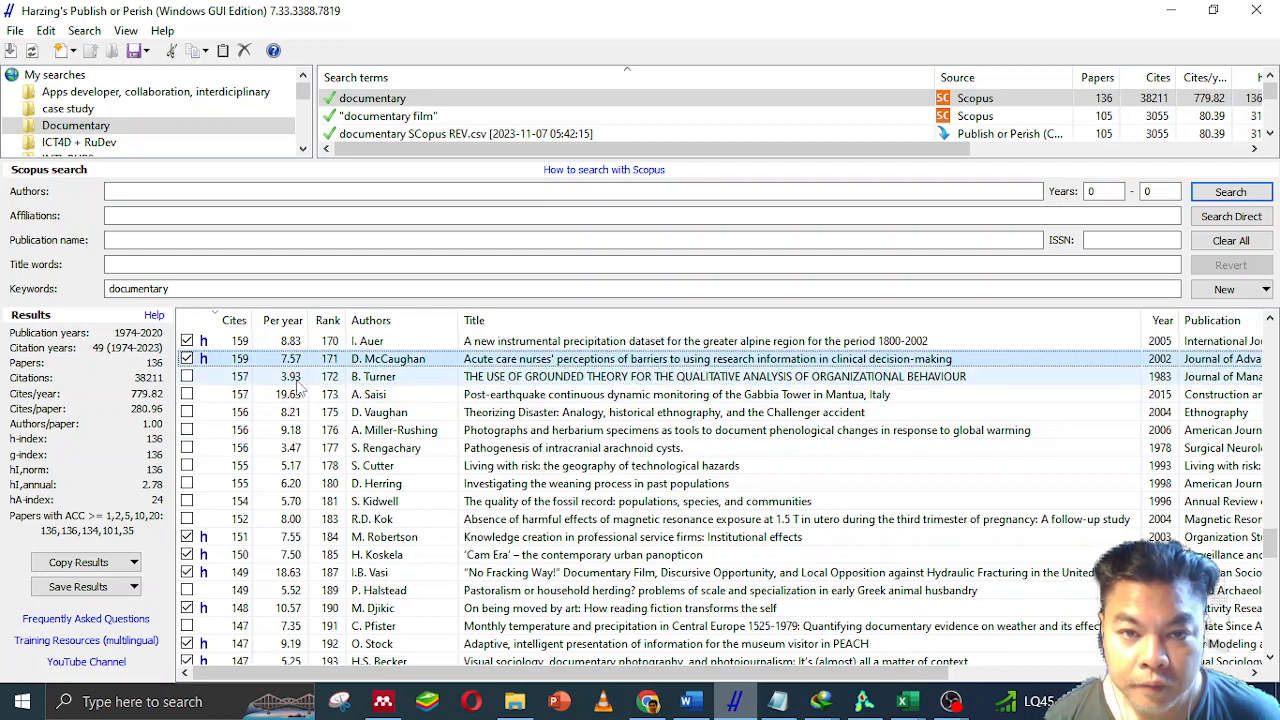
{"action": "scroll", "coordinate": [297, 386], "scroll_direction": "up", "scroll_amount": 2}
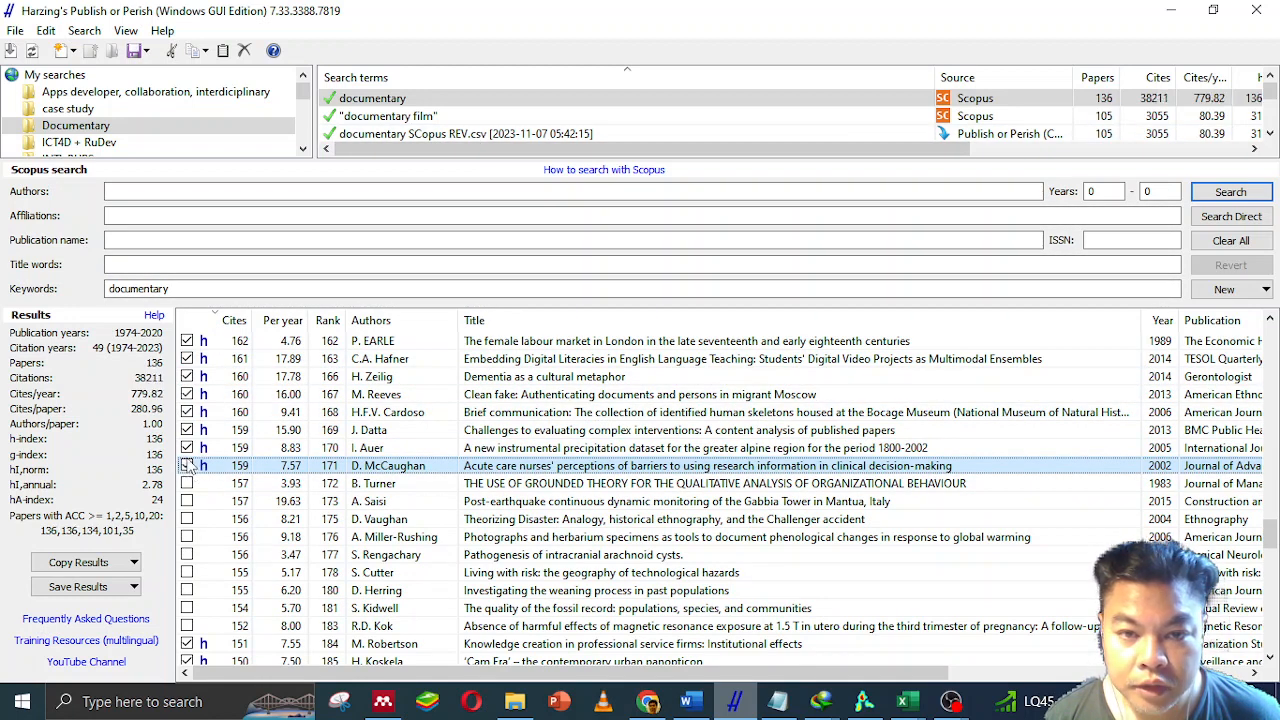
{"action": "left_click", "coordinate": [187, 448]}
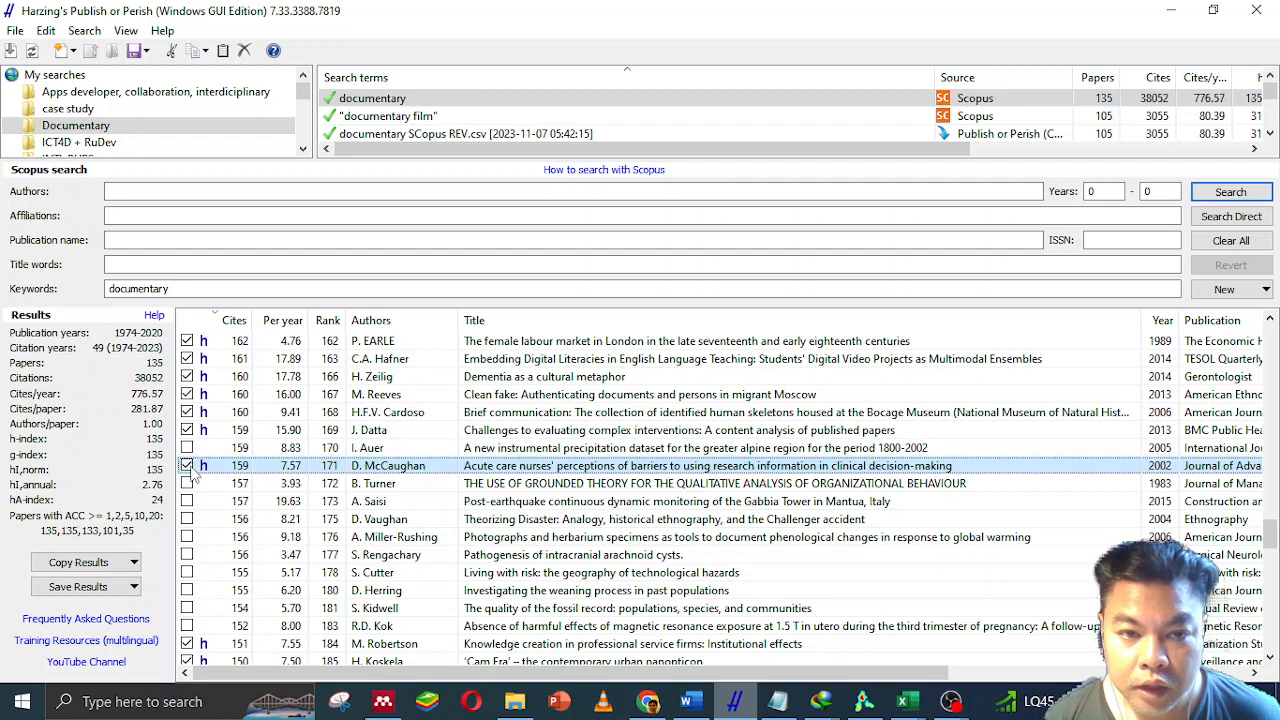
{"action": "left_click", "coordinate": [187, 466]}
{"action": "left_click", "coordinate": [620, 431]}
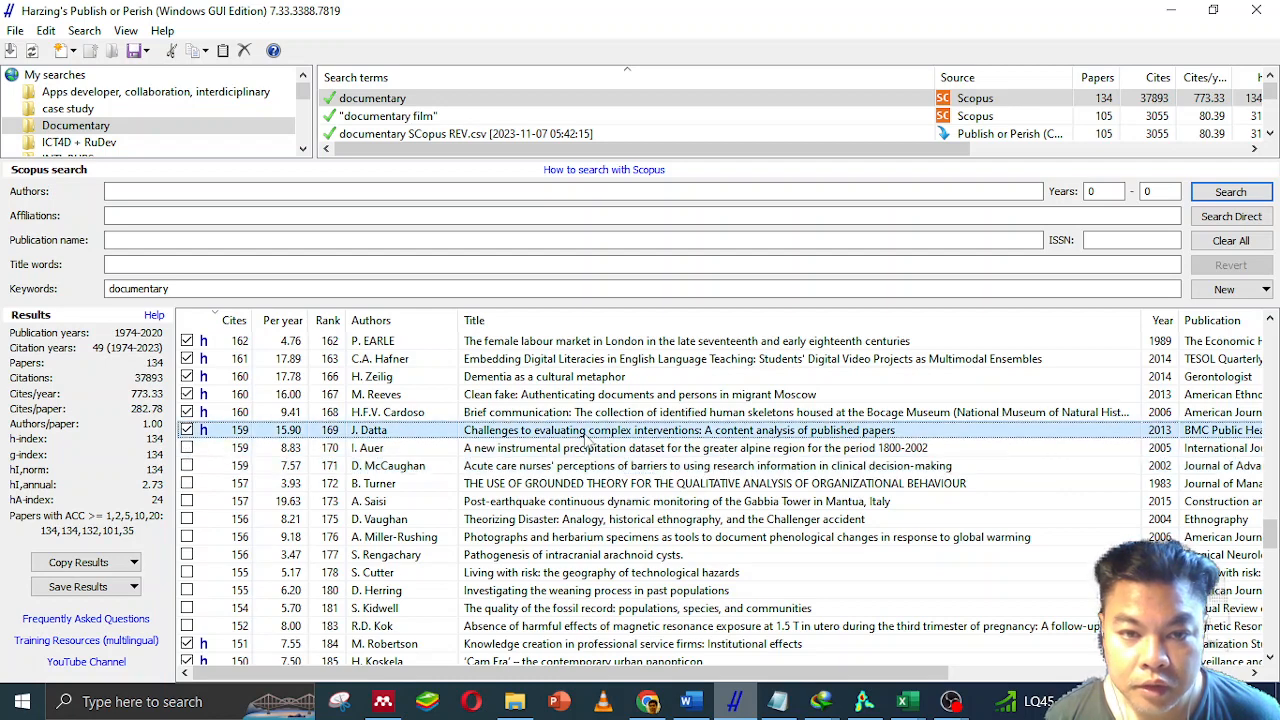
{"action": "left_click", "coordinate": [187, 430]}
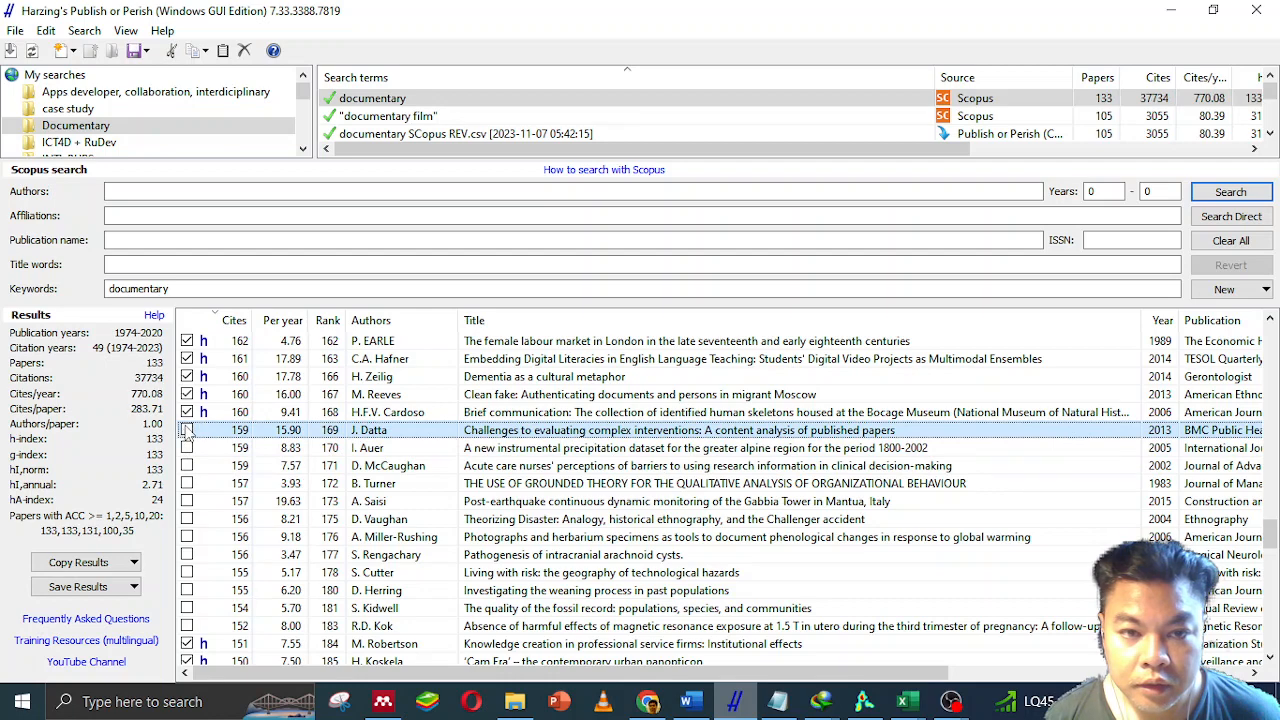
Exclude the papers ranked 168, 167 and 166, on human skeletons, migrant documents in Moscow and dementia as a cultural metaphor.
{"action": "left_click", "coordinate": [312, 412]}
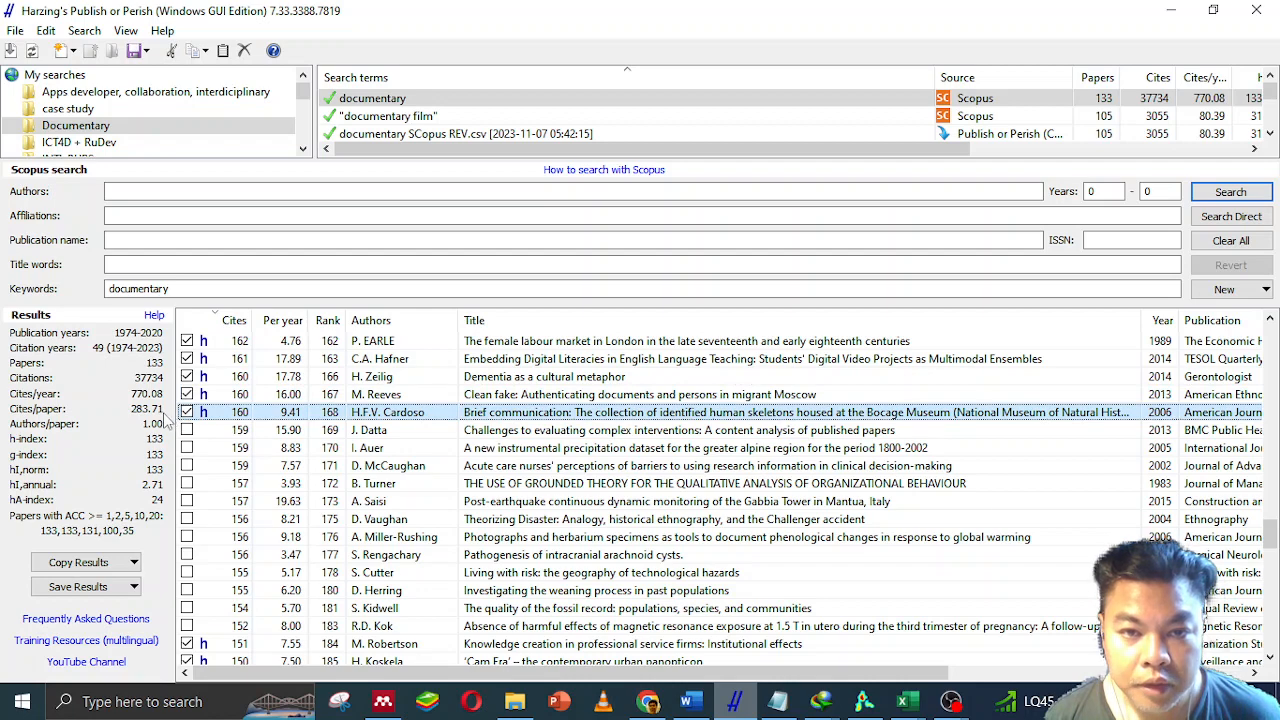
{"action": "left_click", "coordinate": [187, 412]}
{"action": "left_click", "coordinate": [187, 394]}
{"action": "left_click", "coordinate": [187, 376]}
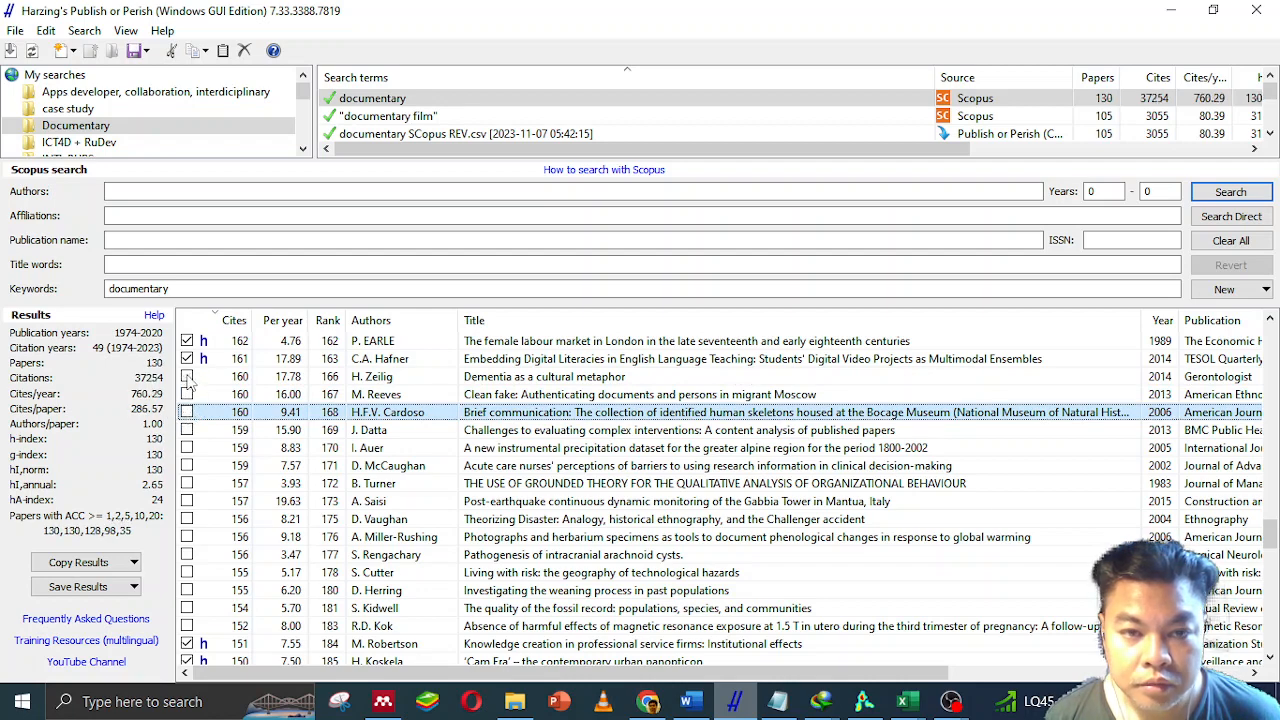
Exclude the papers ranked 163, 162 and 161, on embedding digital literacies, the female labour market in London and nurses' clinical decision-making.
{"action": "left_click", "coordinate": [592, 362]}
{"action": "scroll", "coordinate": [641, 485], "scroll_direction": "up", "scroll_amount": 3}
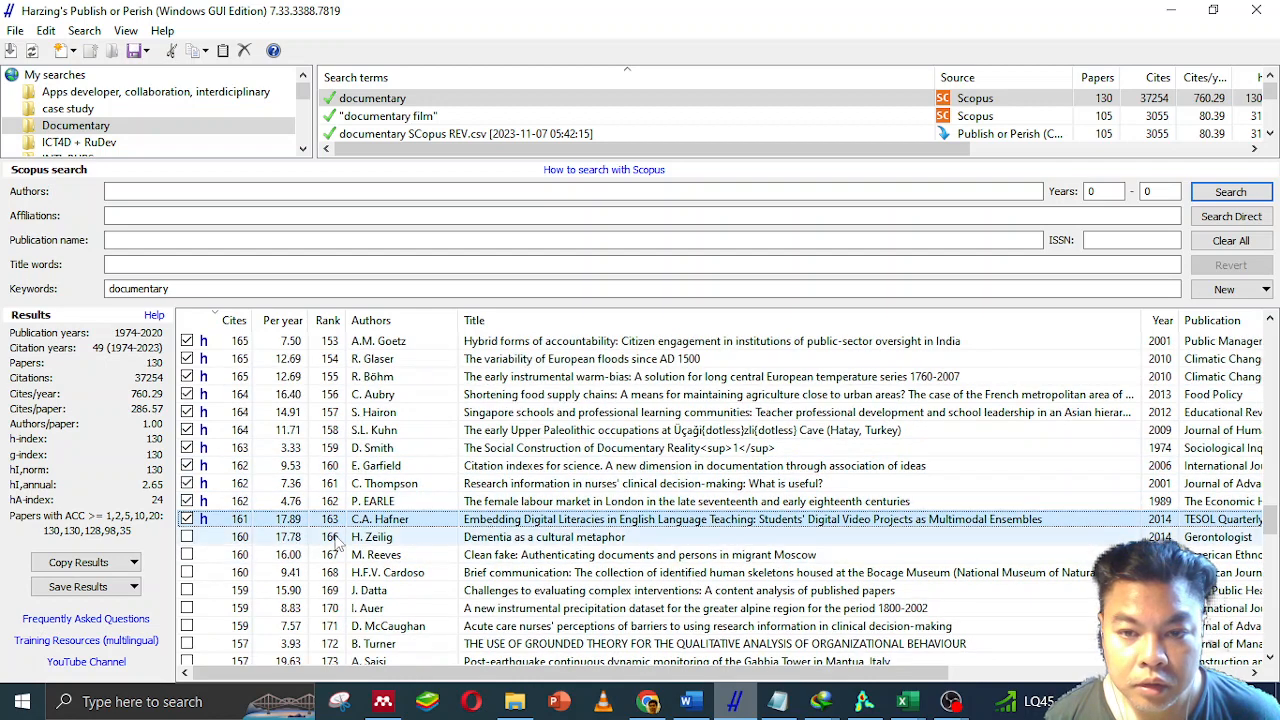
{"action": "left_click", "coordinate": [187, 519]}
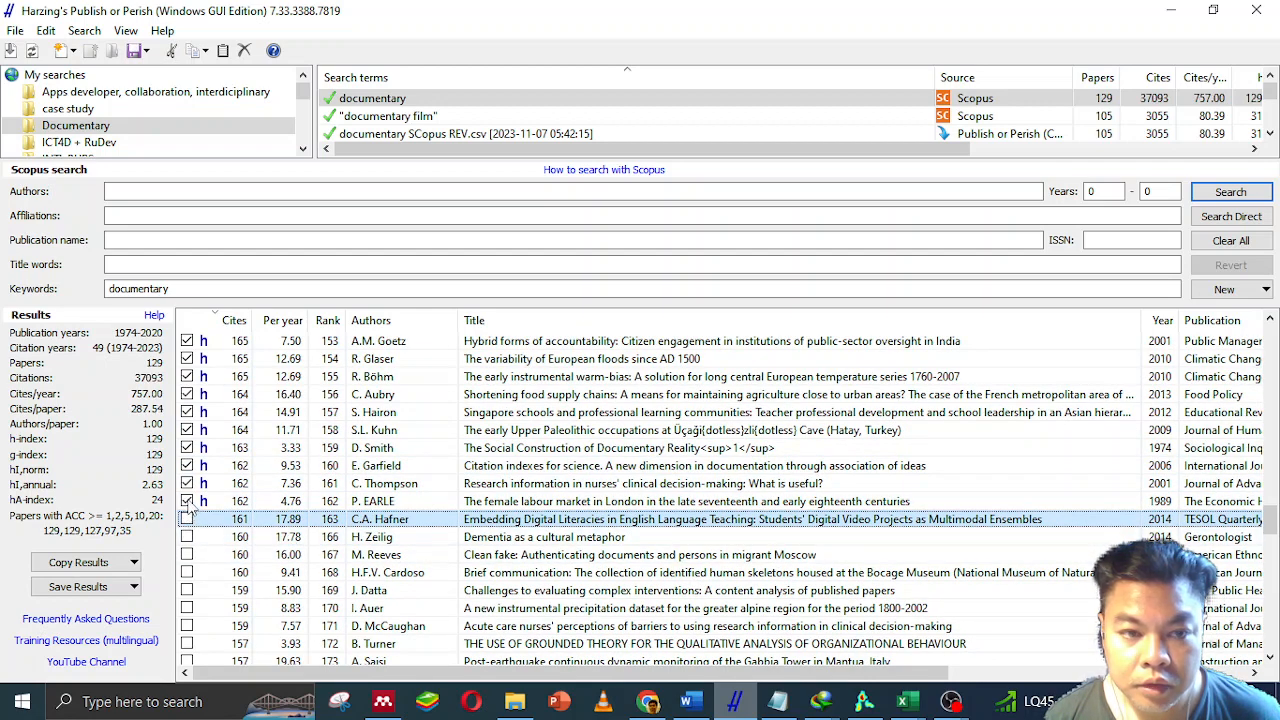
{"action": "left_click", "coordinate": [187, 501]}
{"action": "left_click", "coordinate": [605, 485]}
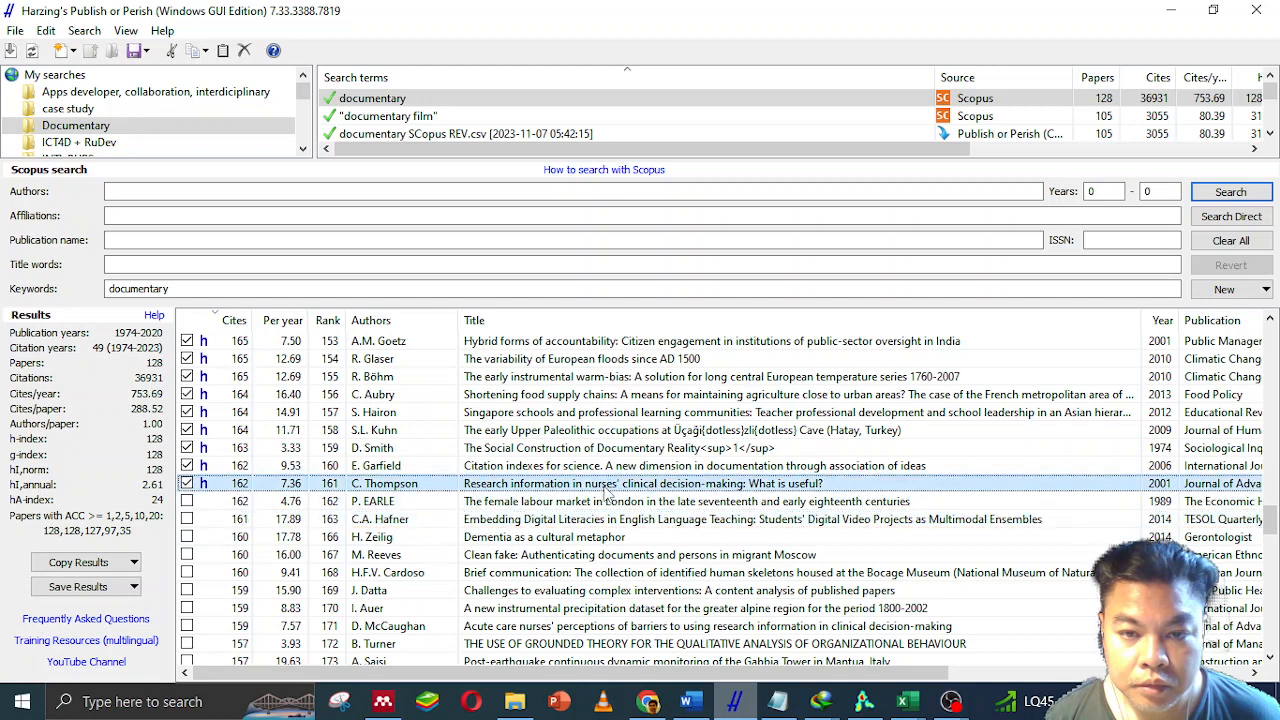
{"action": "left_click", "coordinate": [187, 483]}
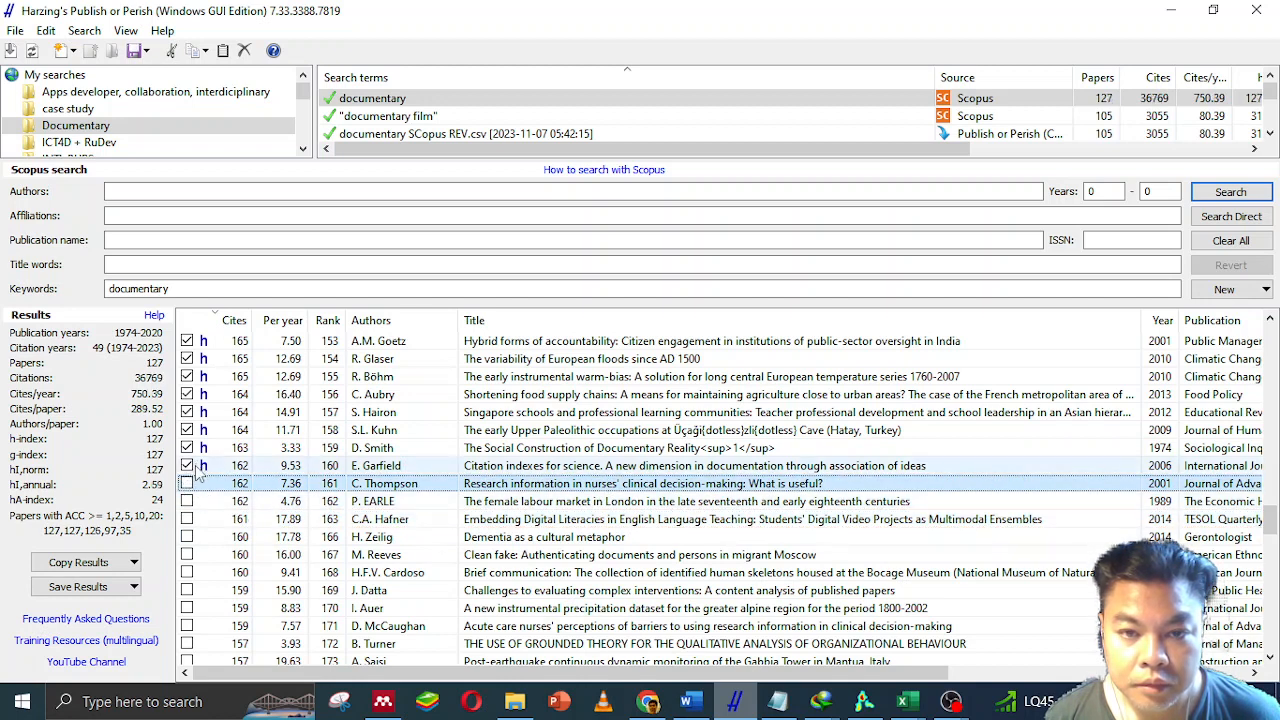
Exclude the papers ranked 160 and 158, on citation indexes for science and early Upper Paleolithic occupations, keeping the one ranked 159.
{"action": "left_click", "coordinate": [199, 468]}
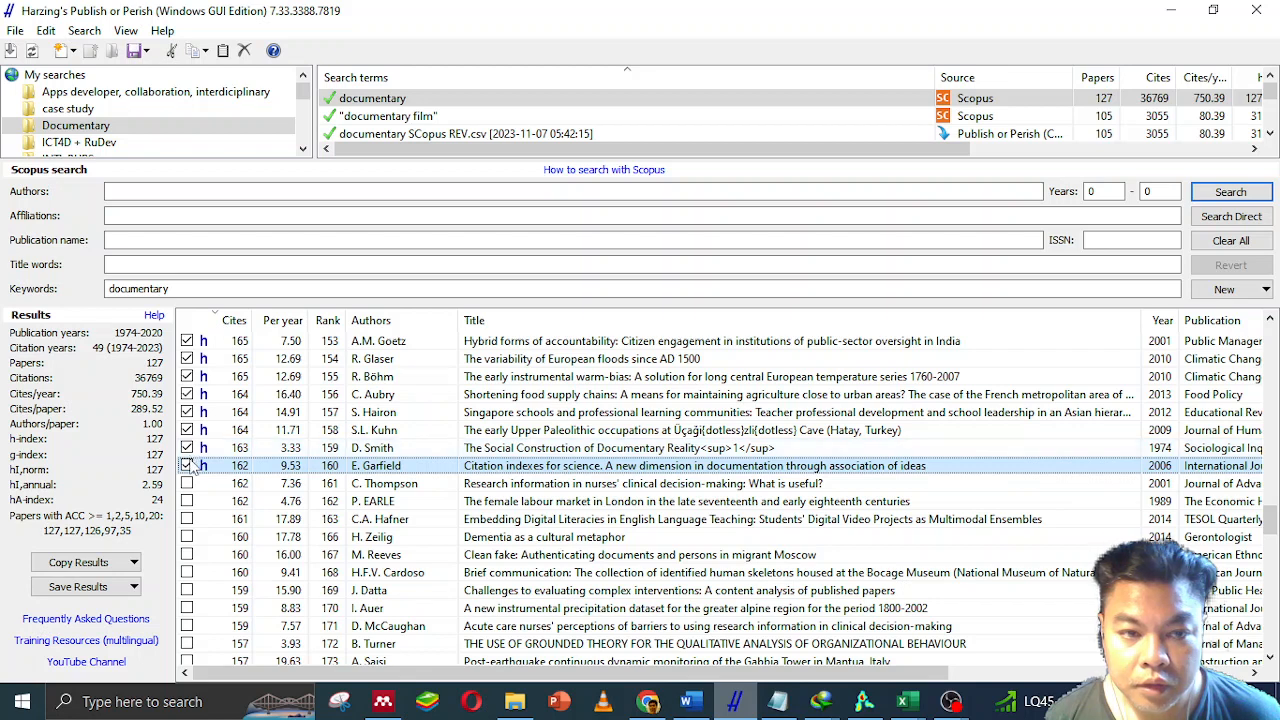
{"action": "left_click", "coordinate": [187, 466]}
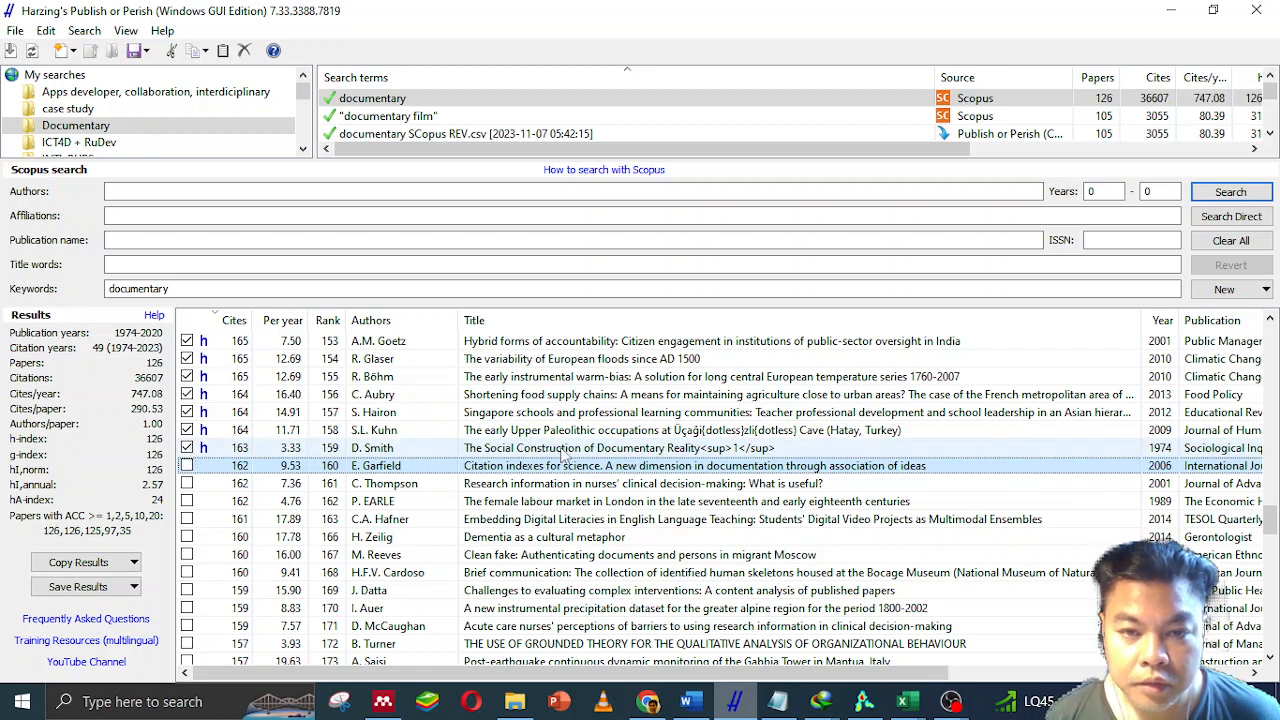
{"action": "left_click", "coordinate": [594, 450]}
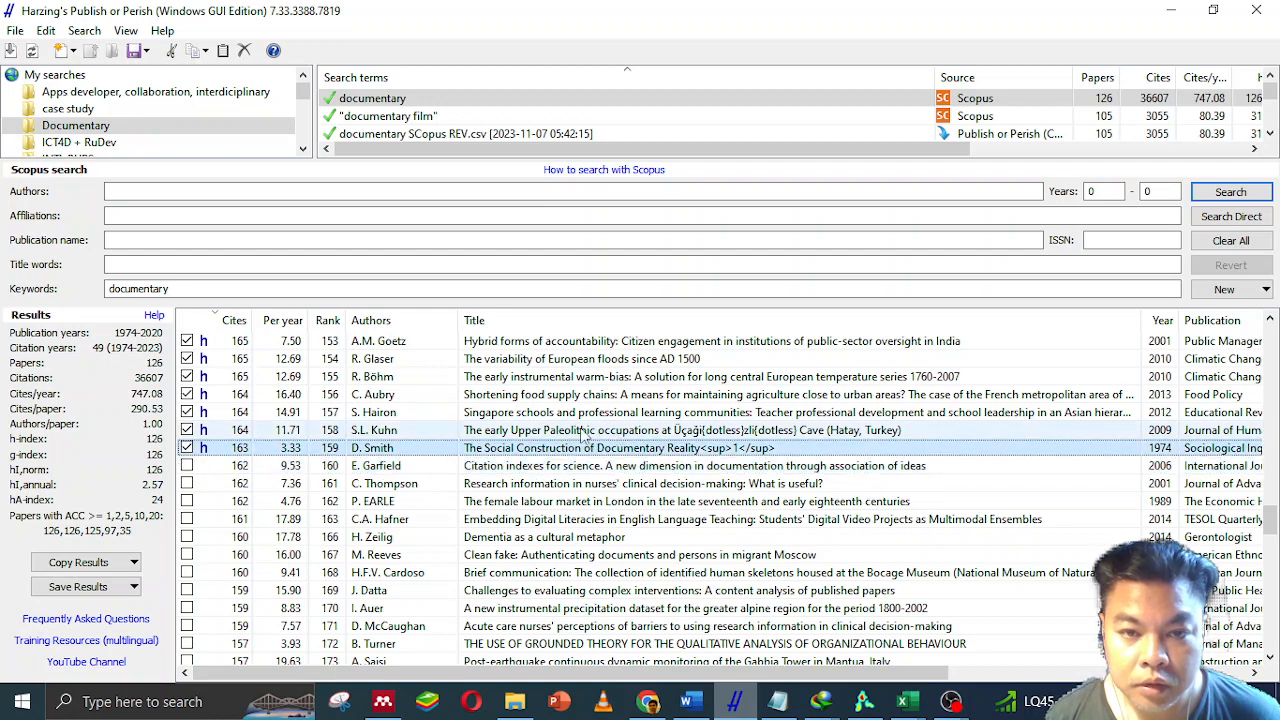
{"action": "left_click", "coordinate": [569, 432]}
{"action": "left_click", "coordinate": [187, 430]}
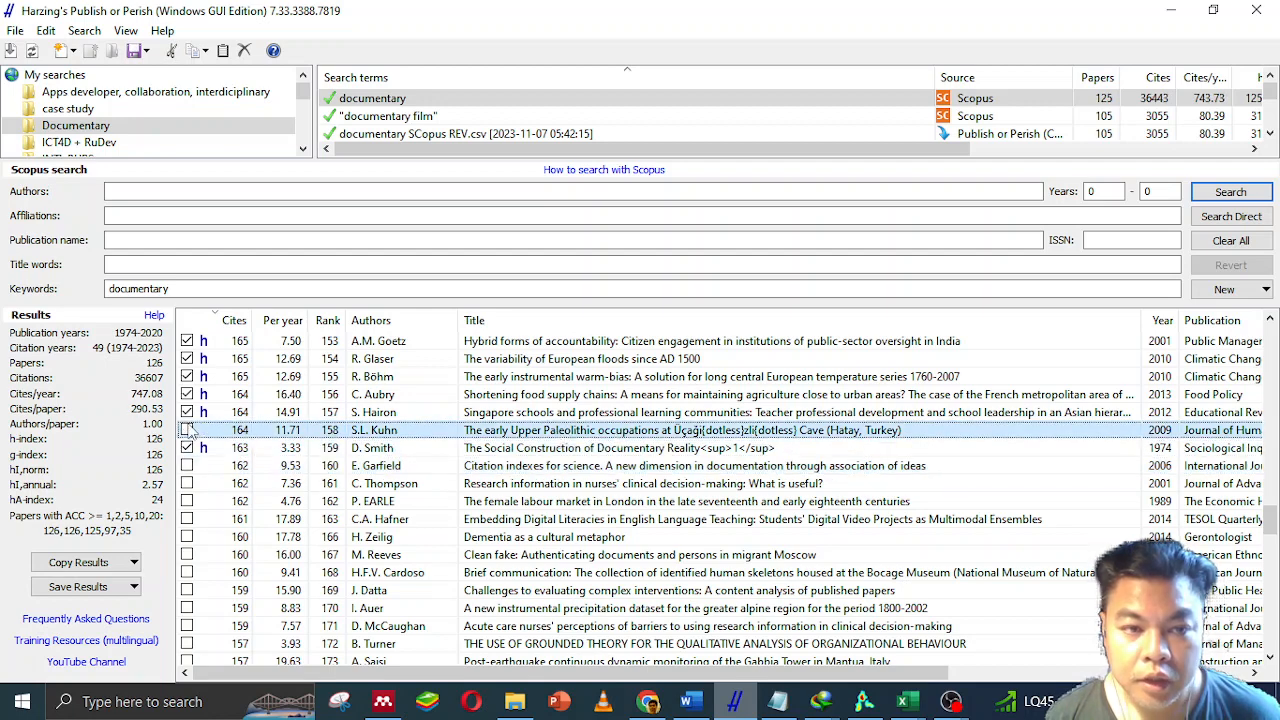
Sort the results by citations in ascending order and look through the papers still included.
{"action": "scroll", "coordinate": [531, 386], "scroll_direction": "up", "scroll_amount": 7}
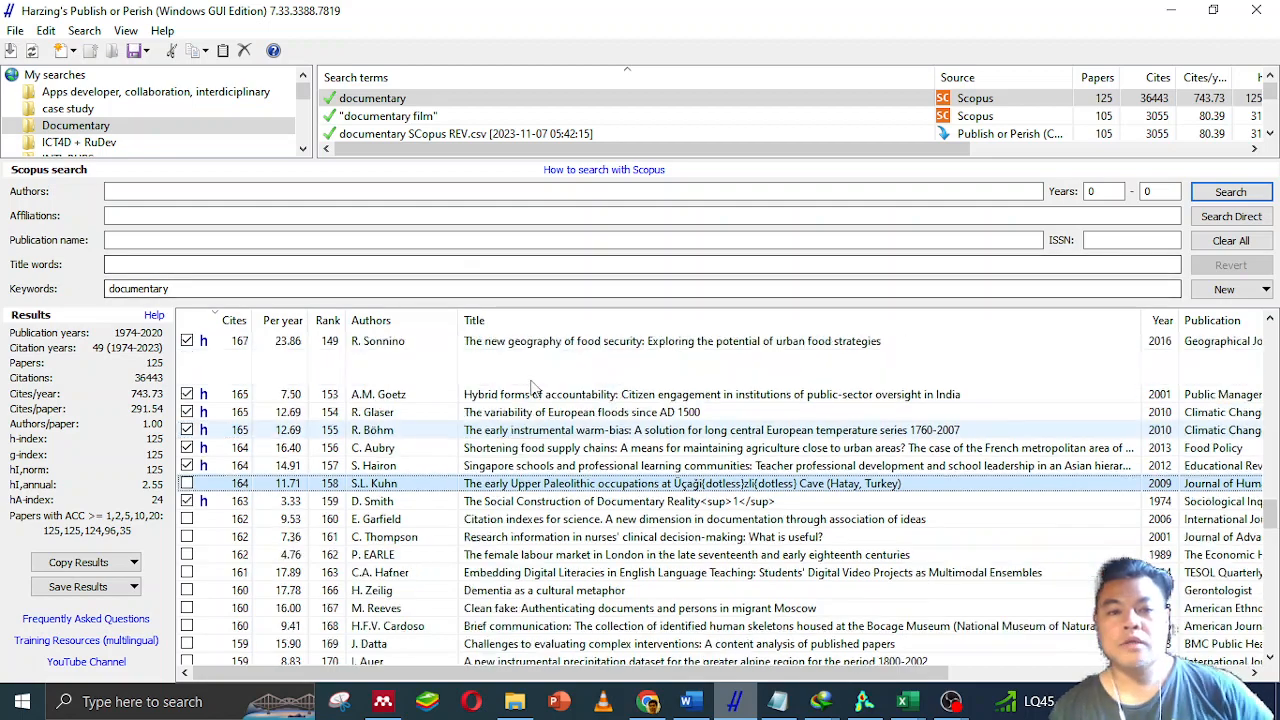
{"action": "left_click", "coordinate": [225, 320]}
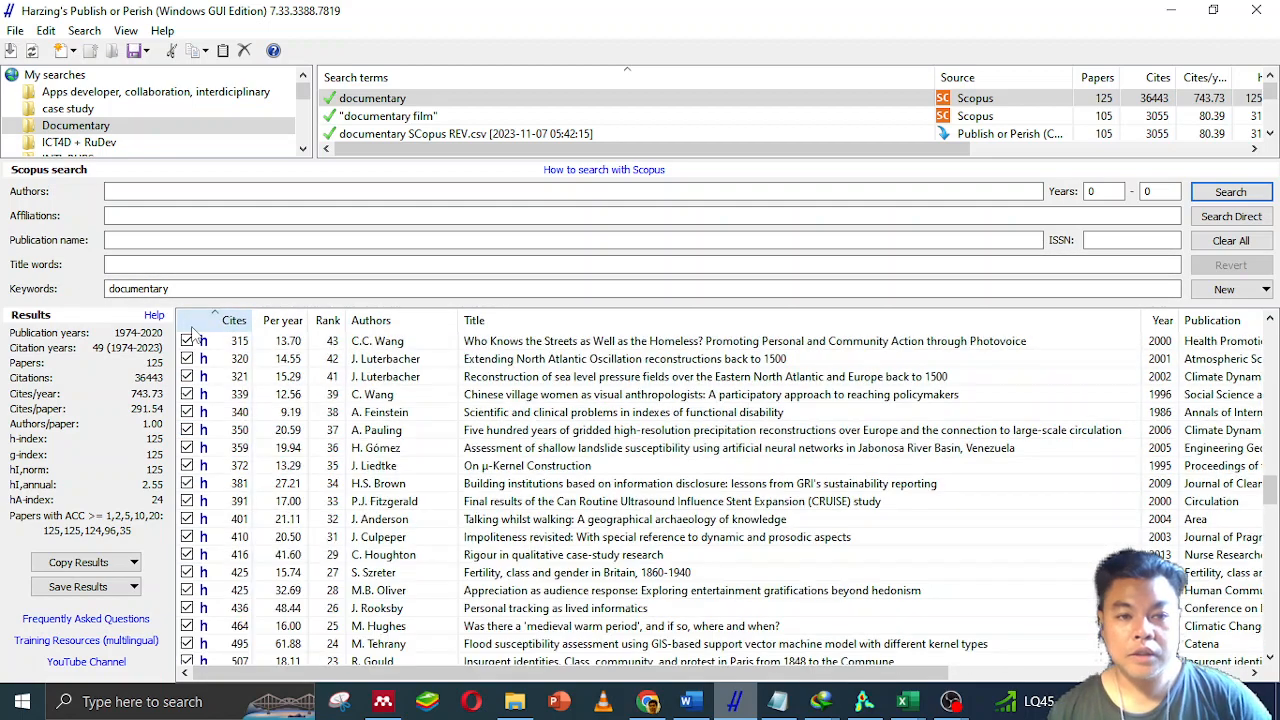
{"action": "scroll", "coordinate": [180, 530], "scroll_direction": "down", "scroll_amount": 13}
{"action": "scroll", "coordinate": [180, 530], "scroll_direction": "up", "scroll_amount": 4}
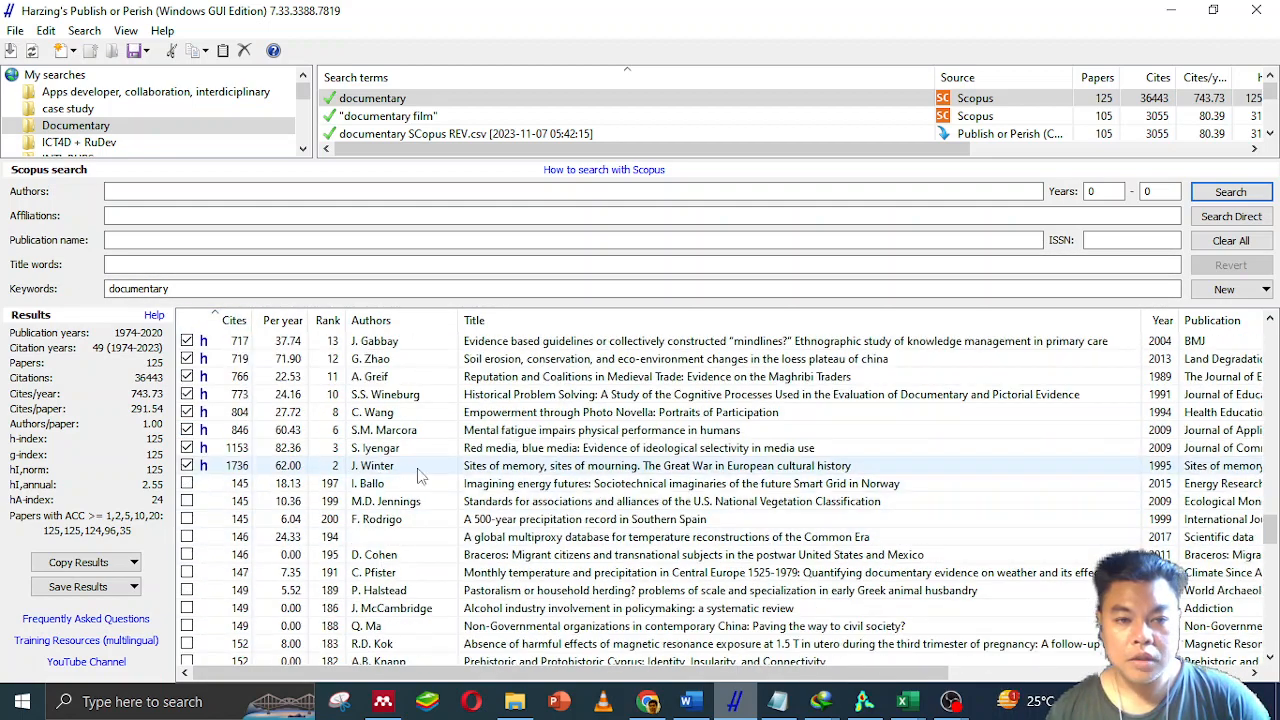
{"action": "scroll", "coordinate": [690, 483], "scroll_direction": "up", "scroll_amount": 16}
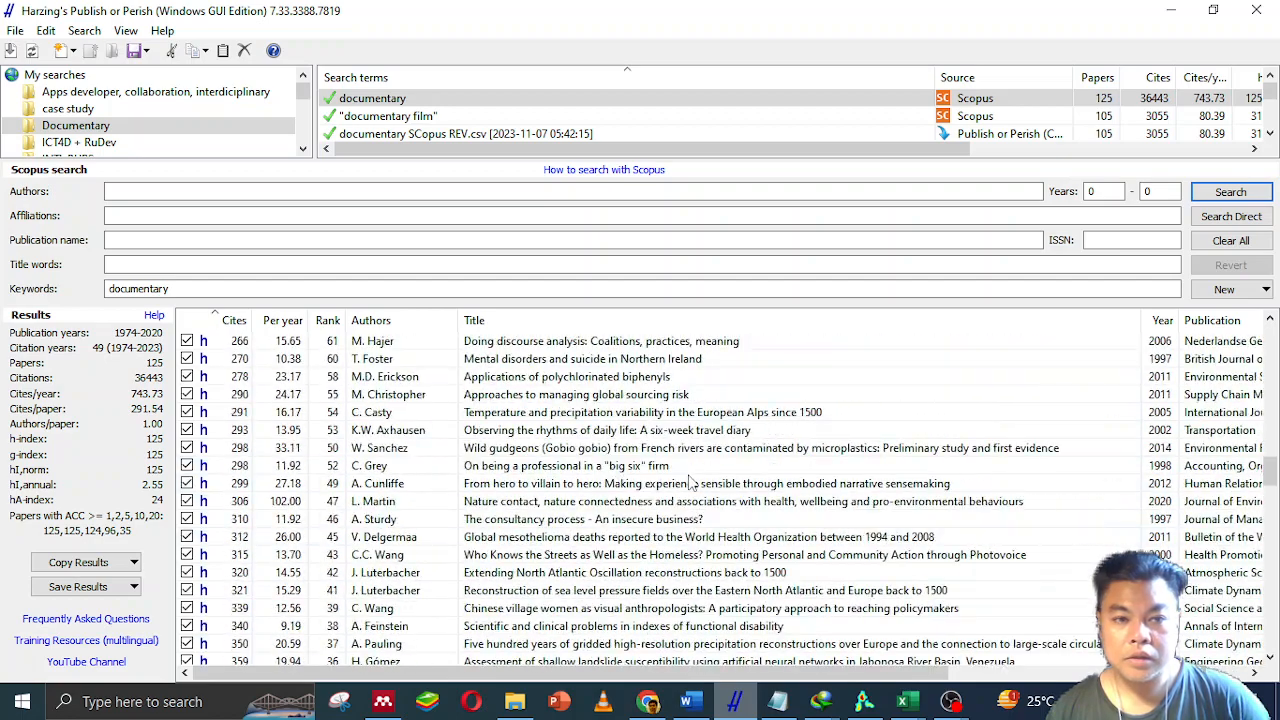
{"action": "scroll", "coordinate": [690, 483], "scroll_direction": "up", "scroll_amount": 6}
{"action": "scroll", "coordinate": [690, 483], "scroll_direction": "up", "scroll_amount": 20}
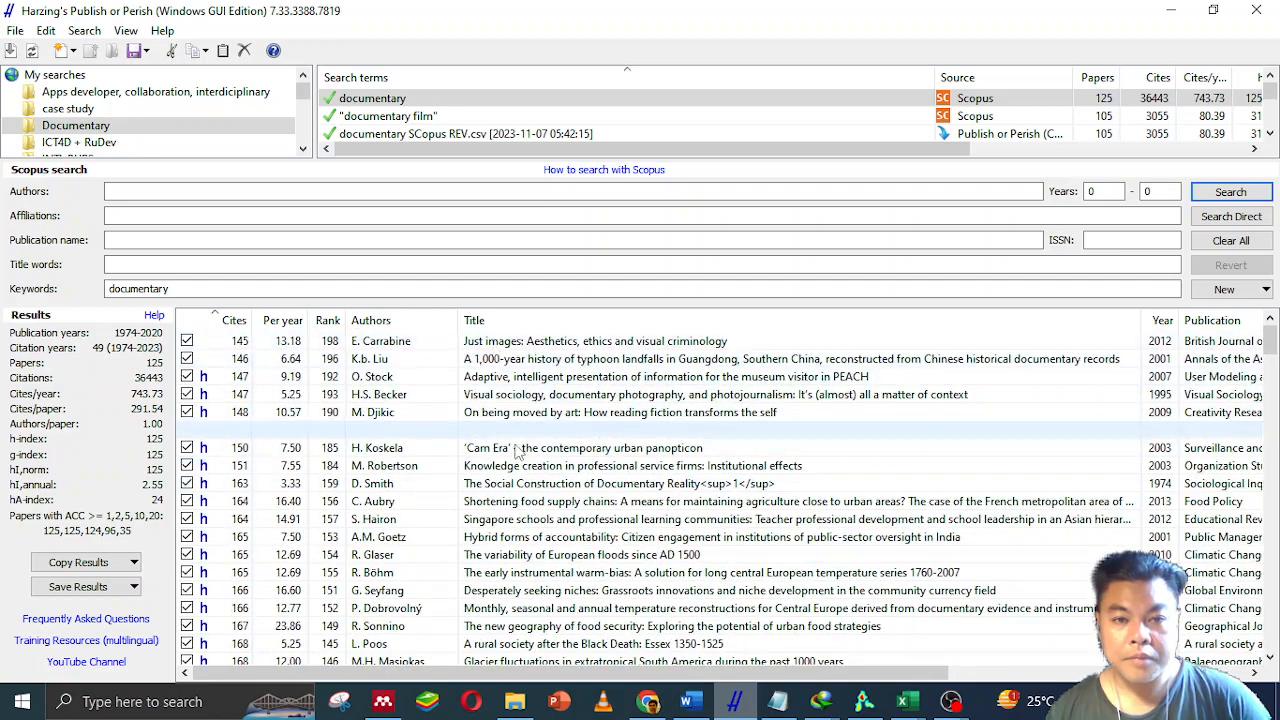
{"action": "scroll", "coordinate": [541, 467], "scroll_direction": "down", "scroll_amount": 6}
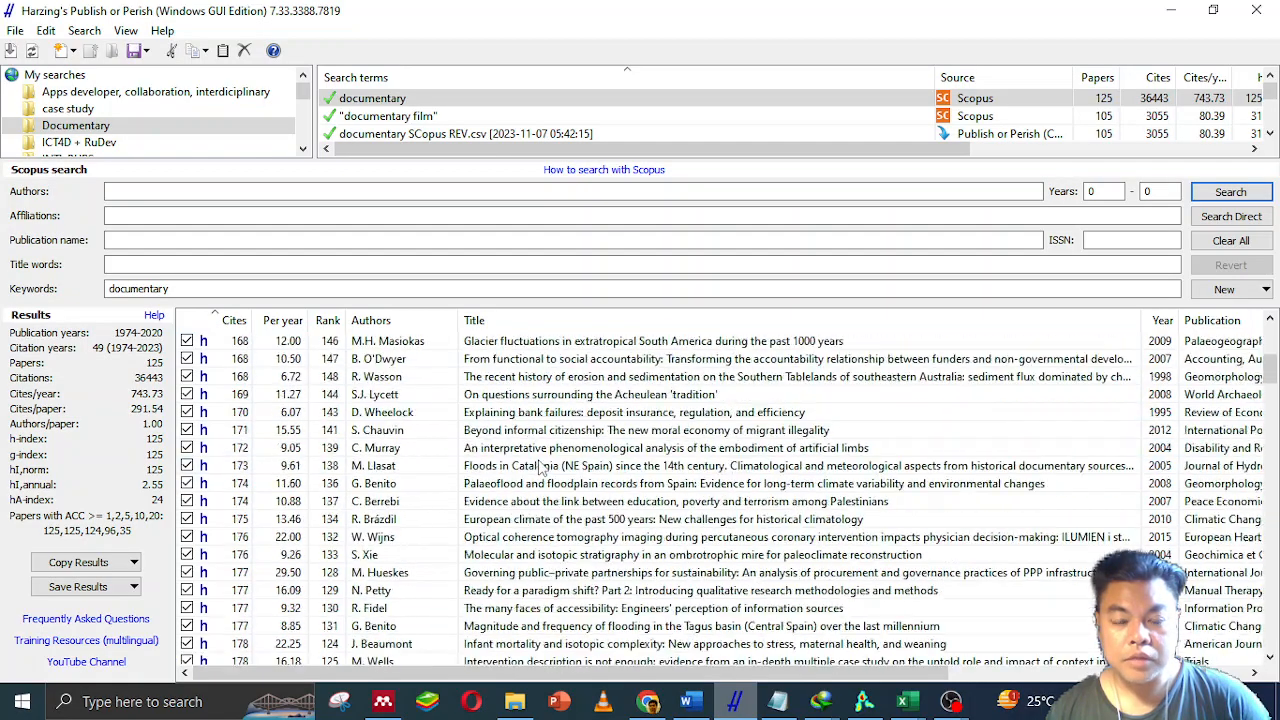
{"action": "scroll", "coordinate": [541, 467], "scroll_direction": "down", "scroll_amount": 20}
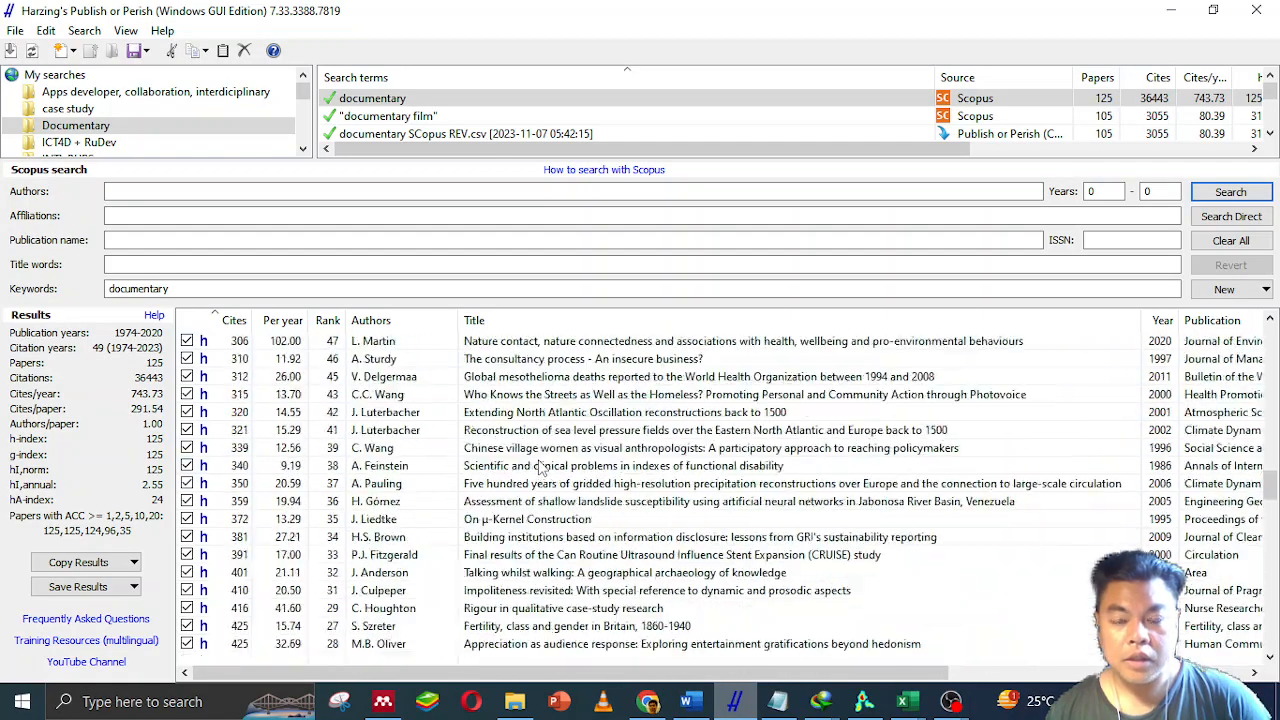
{"action": "scroll", "coordinate": [541, 467], "scroll_direction": "down", "scroll_amount": 11}
{"action": "scroll", "coordinate": [541, 467], "scroll_direction": "up", "scroll_amount": 14}
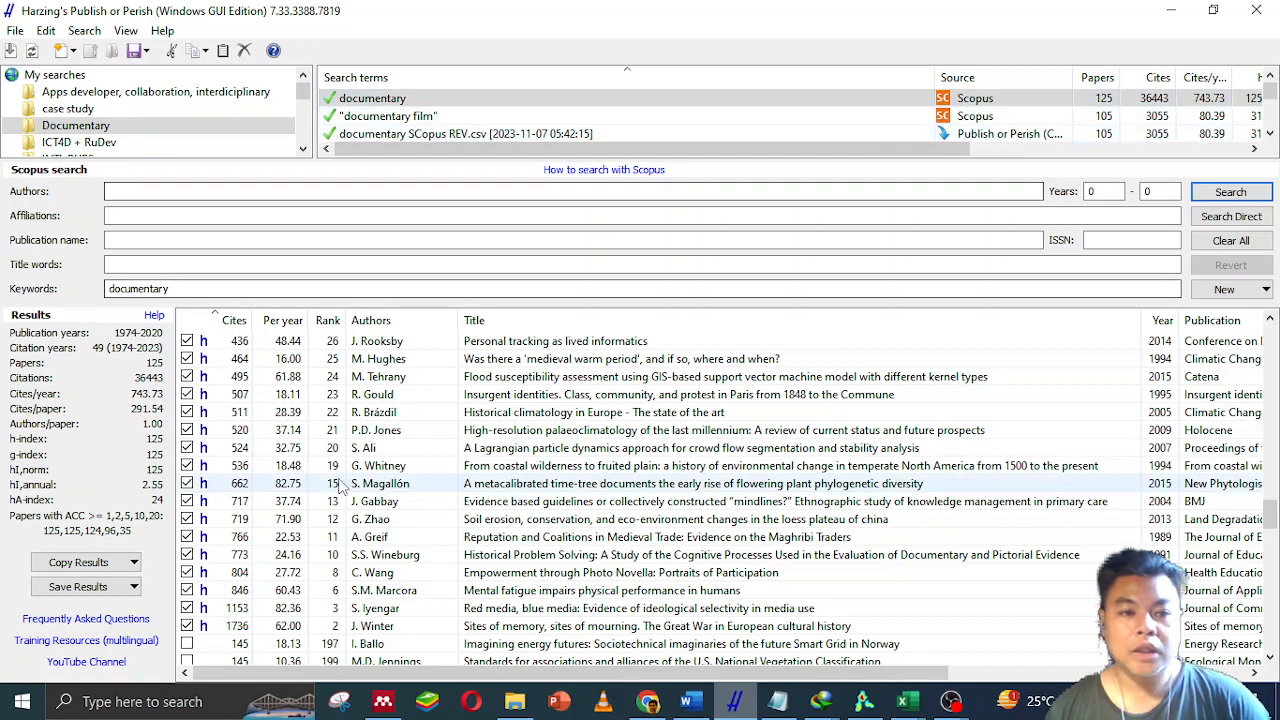
{"action": "scroll", "coordinate": [343, 478], "scroll_direction": "down", "scroll_amount": 20}
{"action": "scroll", "coordinate": [343, 478], "scroll_direction": "up", "scroll_amount": 20}
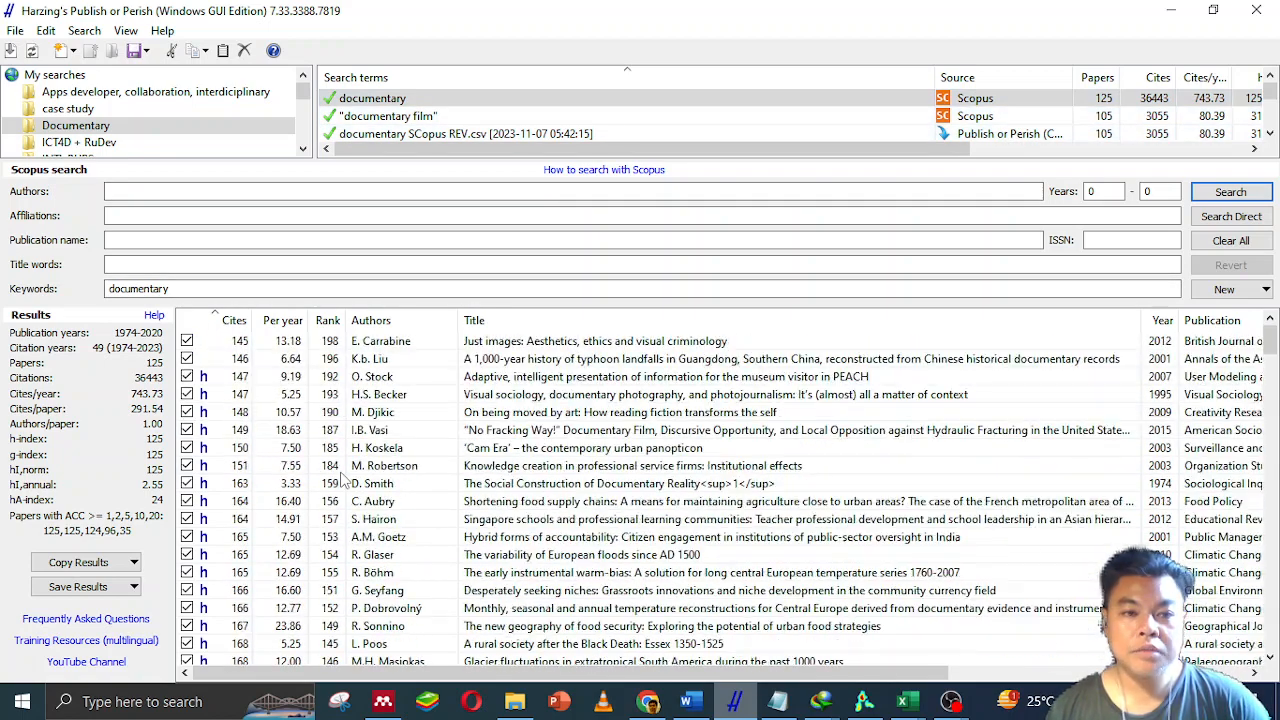
Sort the results by citations in descending order and exclude the papers ranked 6, 11 and 12, on mental fatigue, Maghribi traders and soil erosion.
{"action": "left_click", "coordinate": [230, 321]}
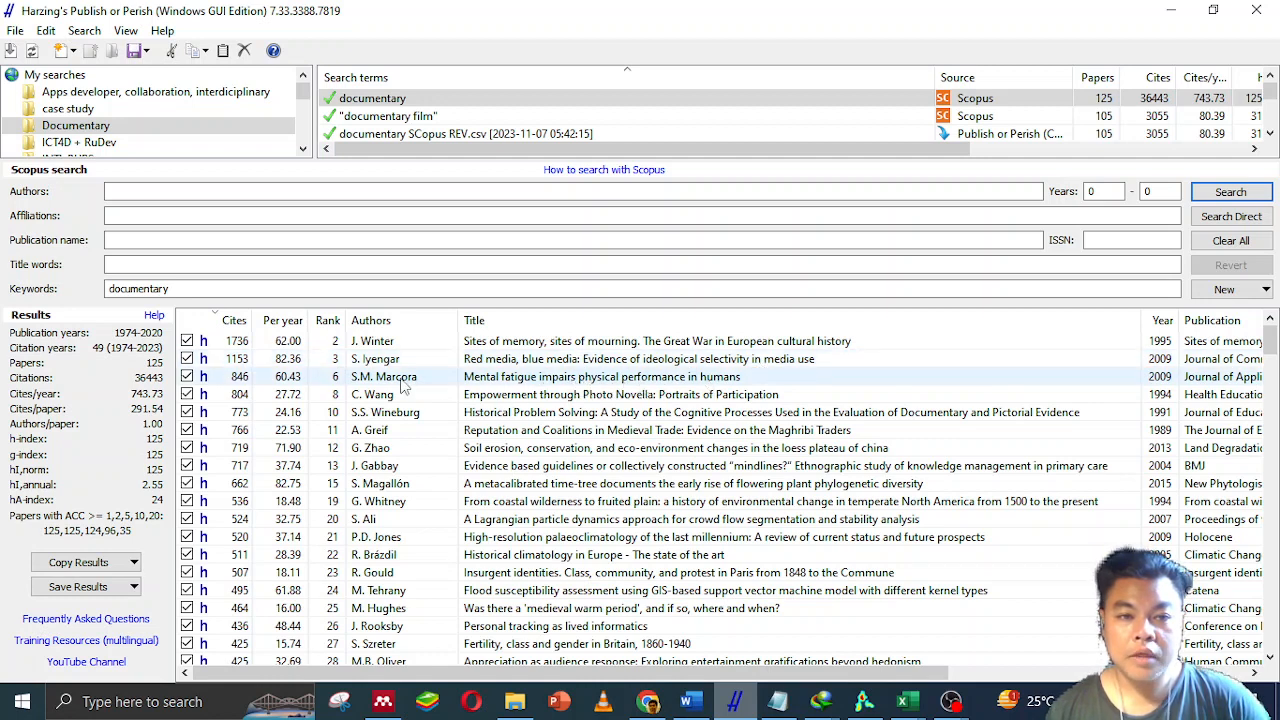
{"action": "left_click", "coordinate": [187, 376]}
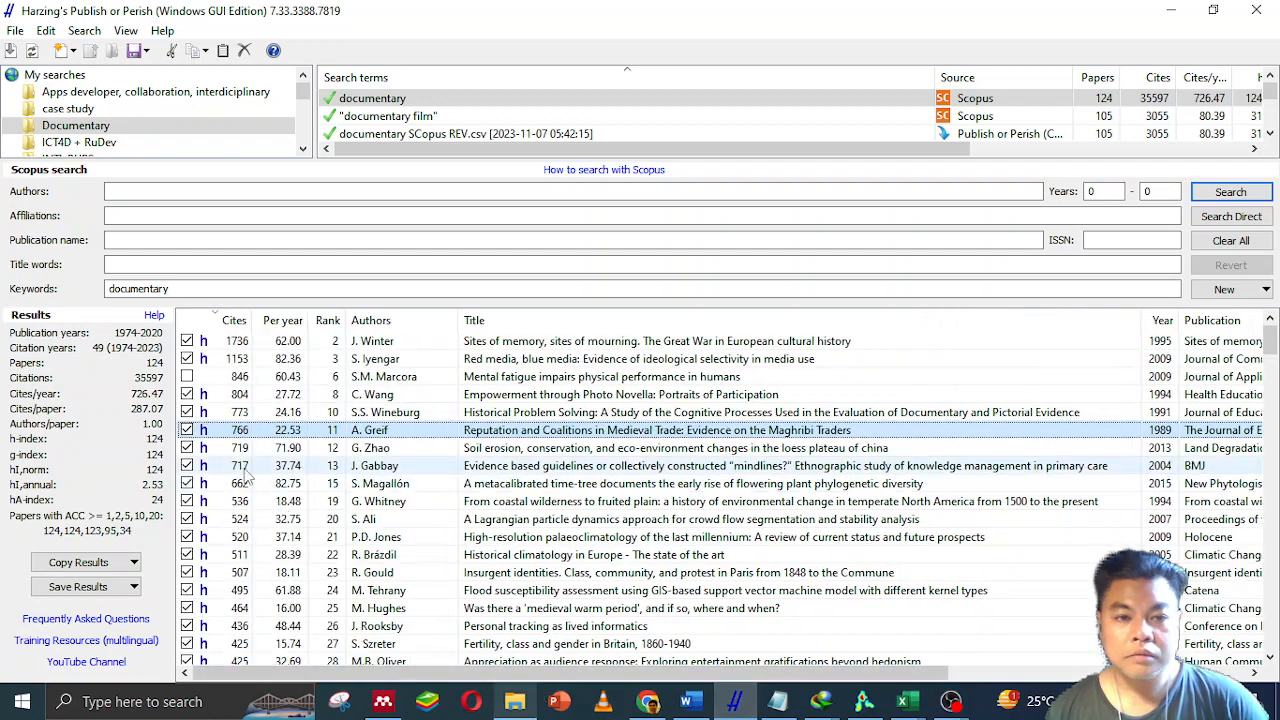
{"action": "left_click", "coordinate": [187, 430]}
{"action": "left_click", "coordinate": [188, 448]}
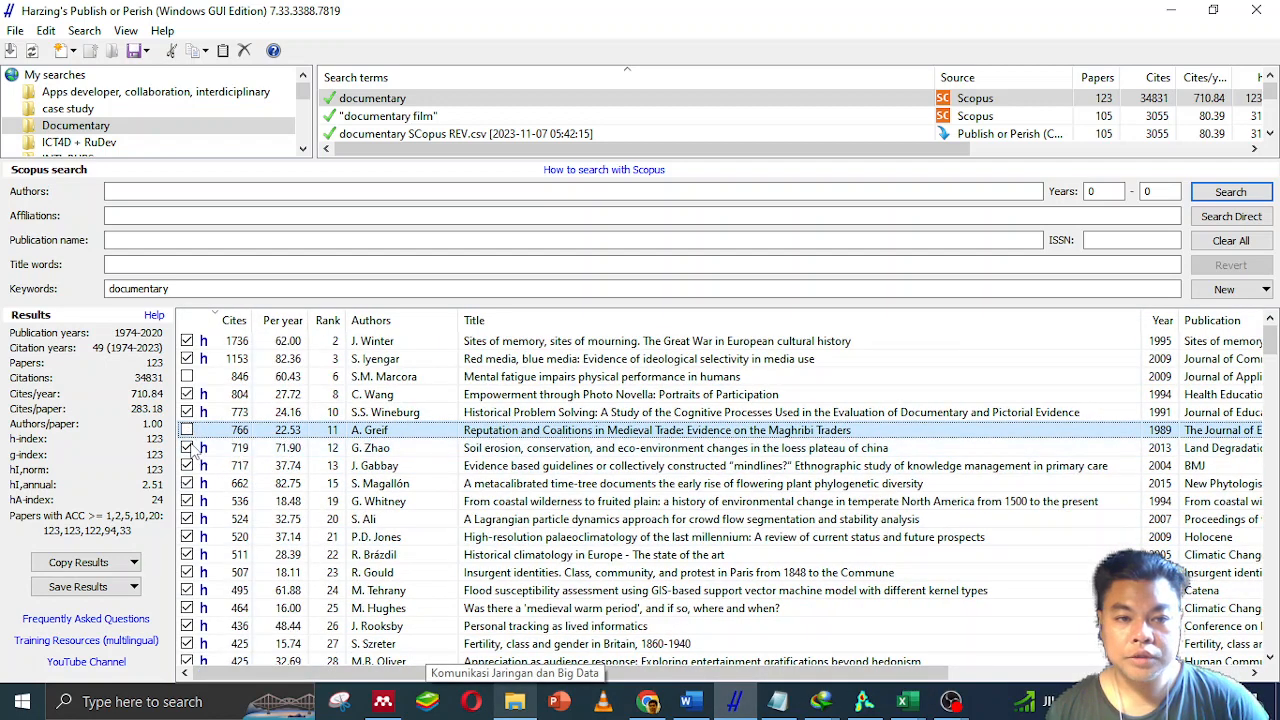
{"action": "left_click", "coordinate": [668, 449]}
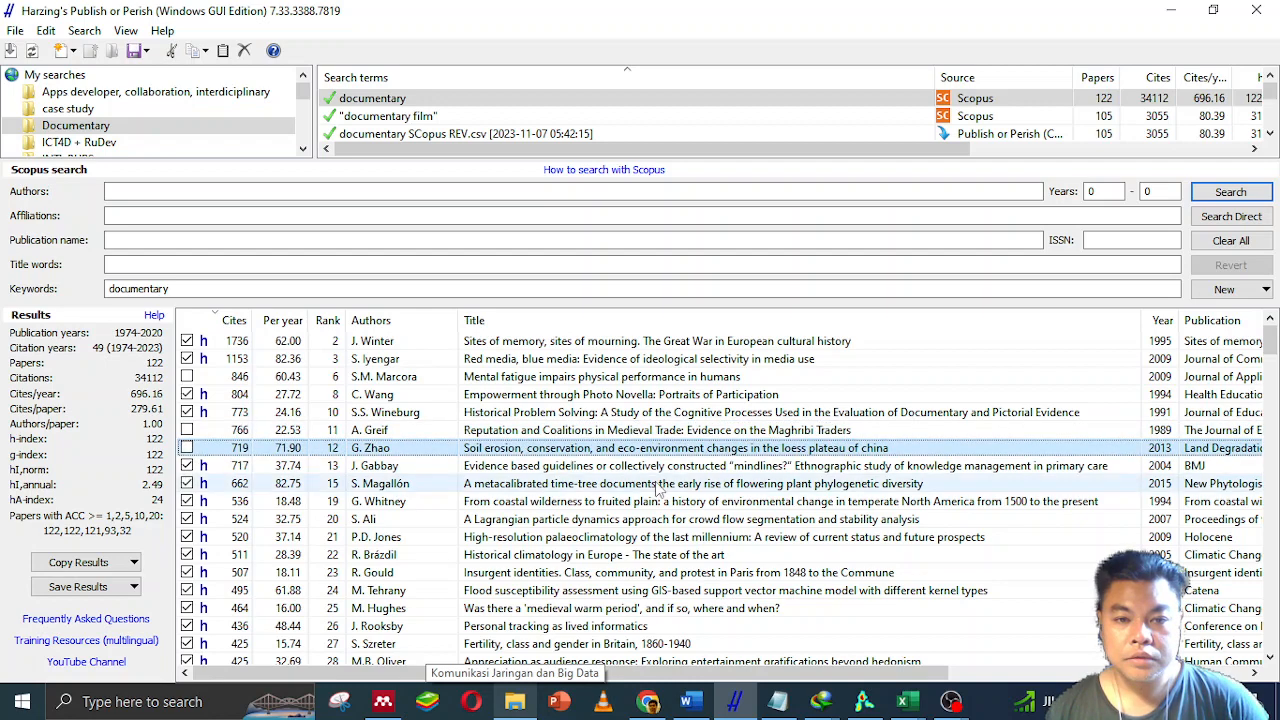
Exclude the paper ranked 19, "From coastal wilderness to fruited plain", keeping those ranked 13 and 15.
{"action": "left_click", "coordinate": [699, 469]}
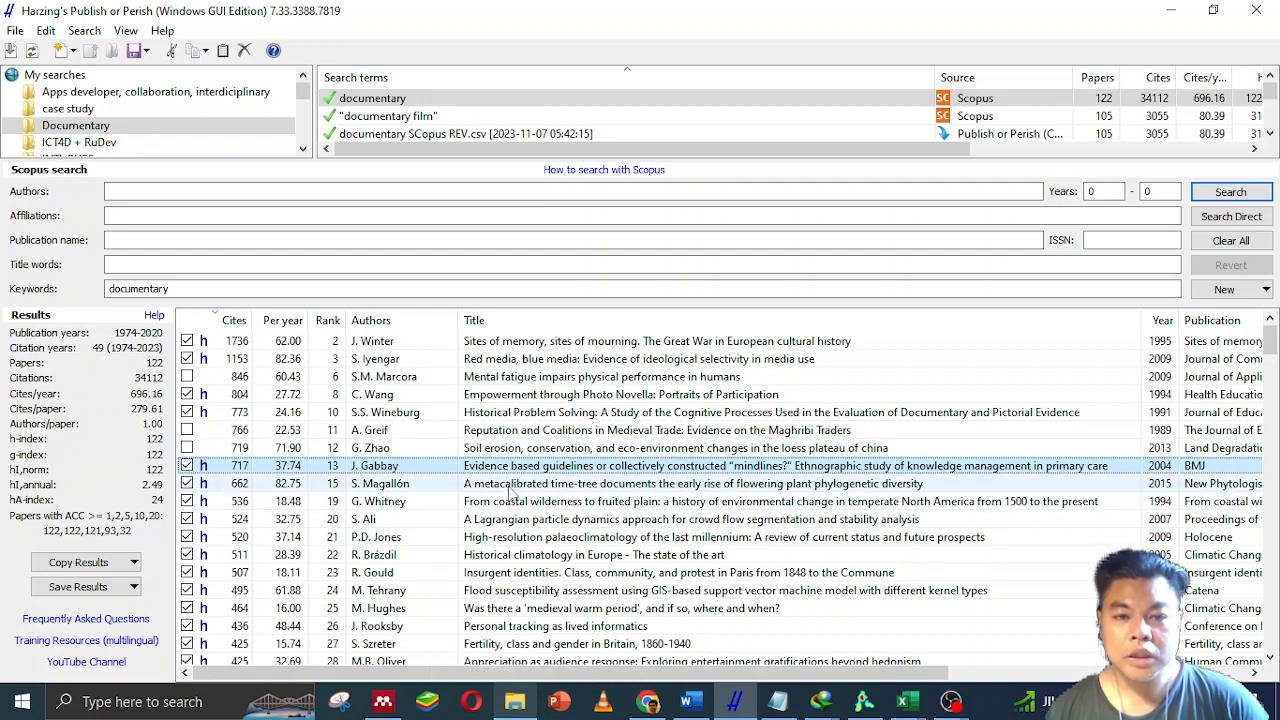
{"action": "left_click", "coordinate": [518, 486]}
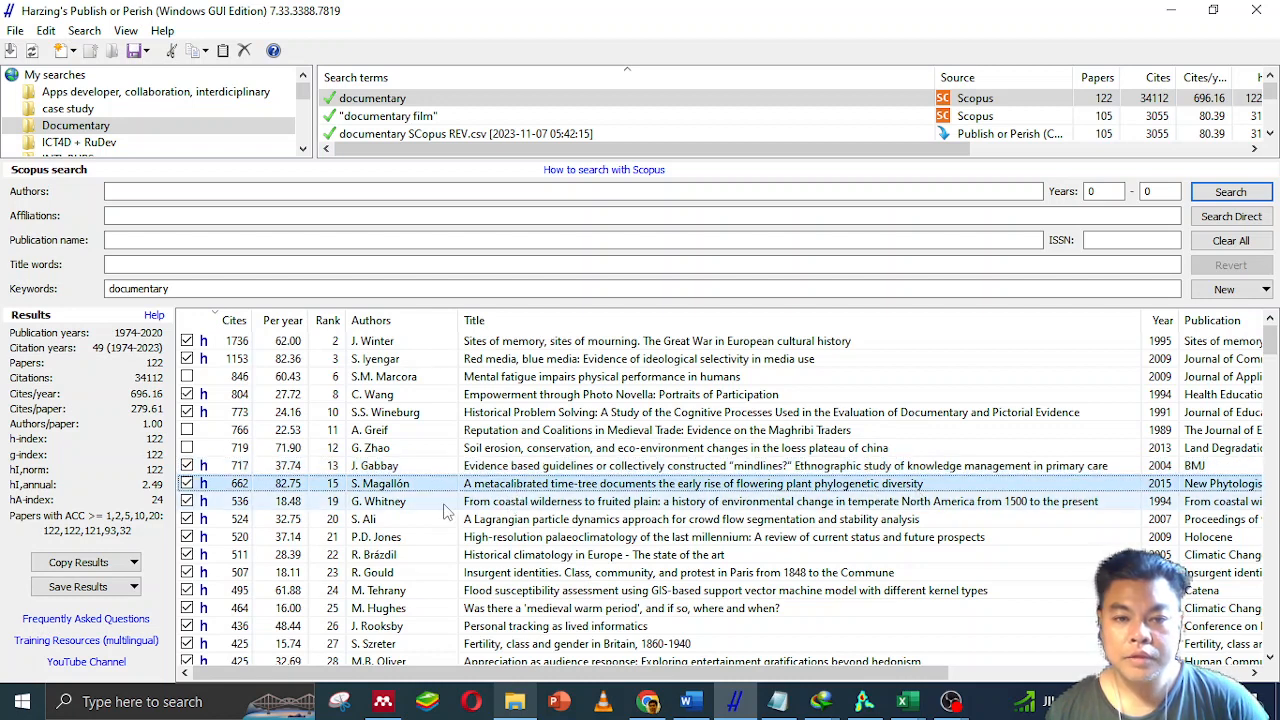
{"action": "left_click", "coordinate": [1036, 508]}
{"action": "left_click", "coordinate": [187, 501]}
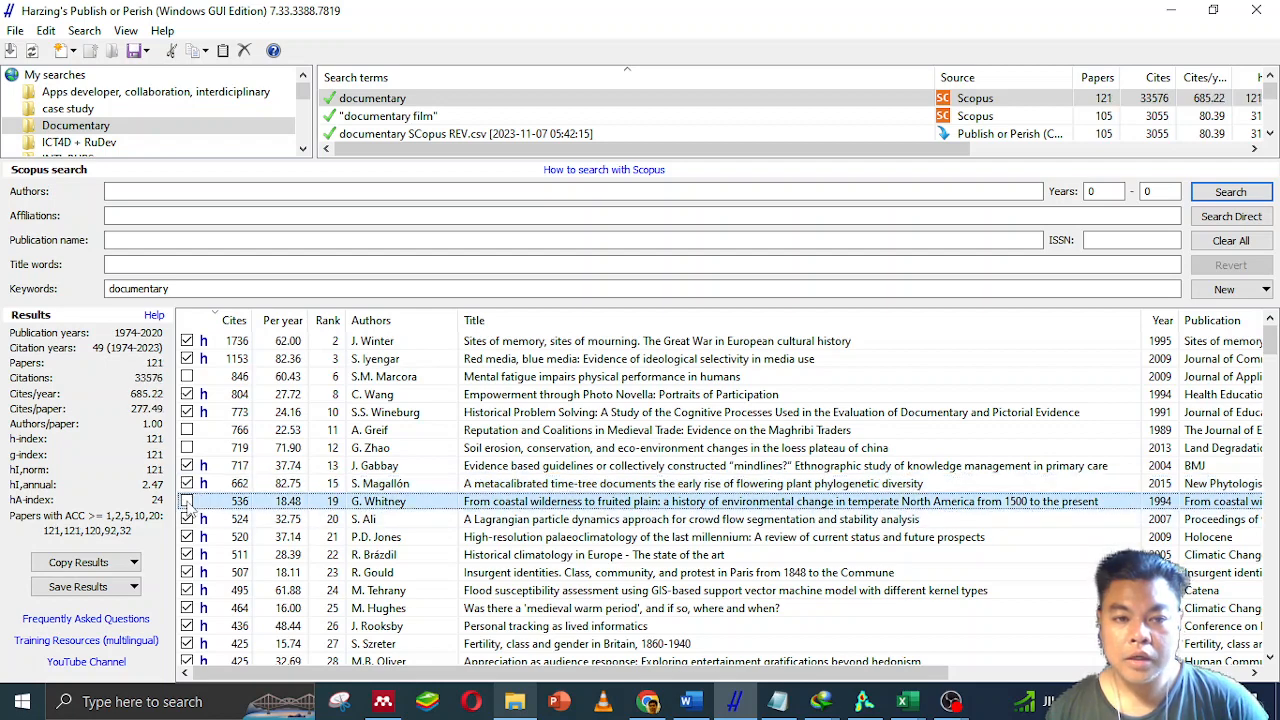
Re-sort the results with the included papers first by descending citations, and review them through to the last included one.
{"action": "left_click", "coordinate": [208, 321]}
{"action": "left_click", "coordinate": [208, 321]}
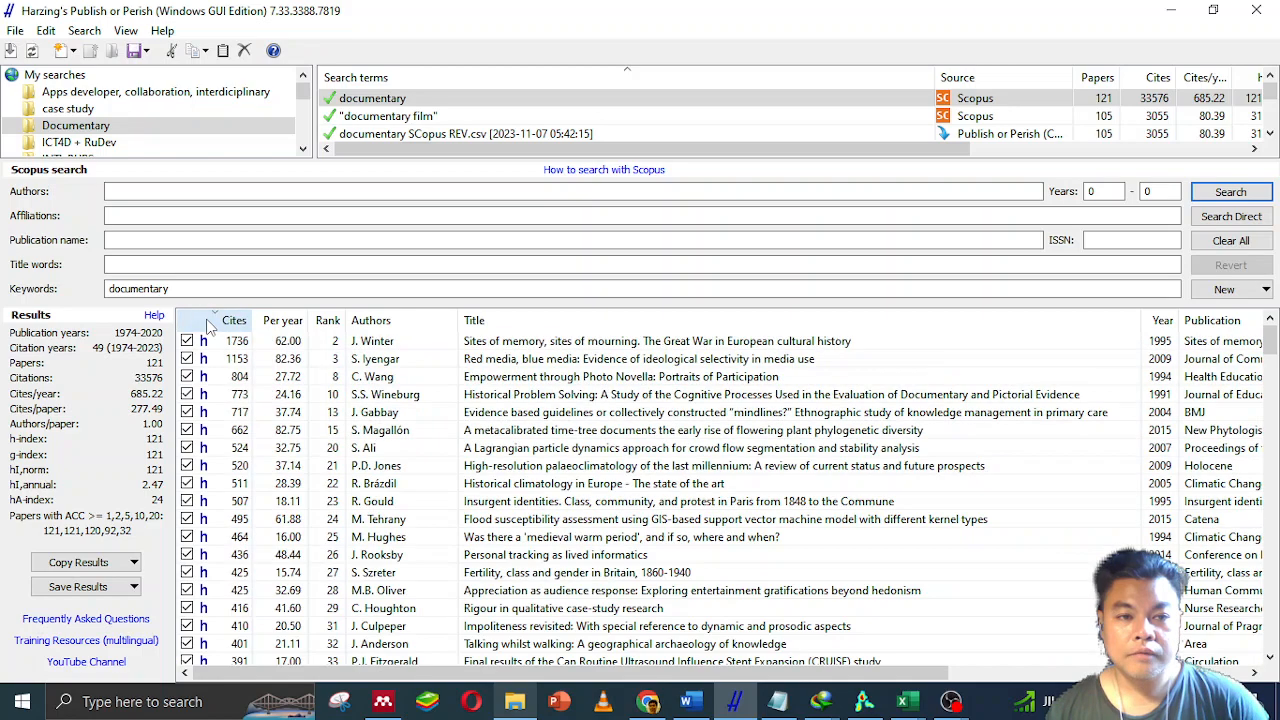
{"action": "scroll", "coordinate": [335, 560], "scroll_direction": "down", "scroll_amount": 20}
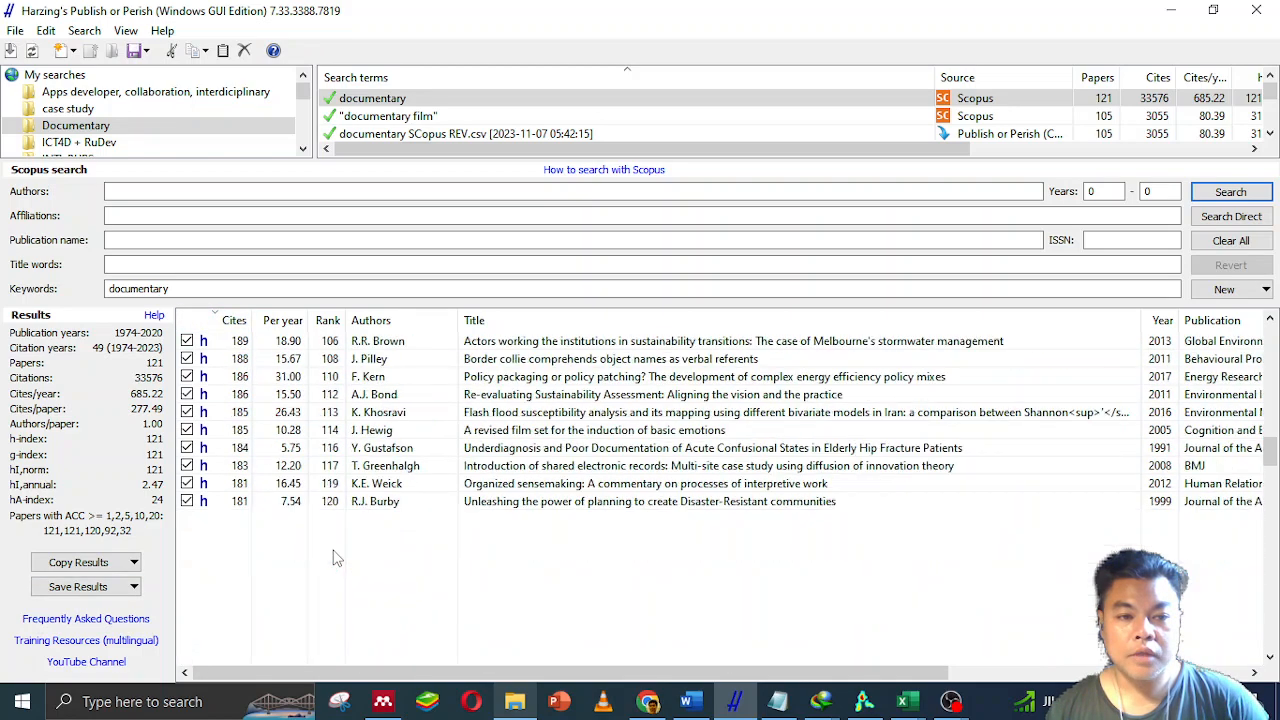
{"action": "scroll", "coordinate": [335, 560], "scroll_direction": "down", "scroll_amount": 8}
{"action": "scroll", "coordinate": [310, 540], "scroll_direction": "up", "scroll_amount": 2}
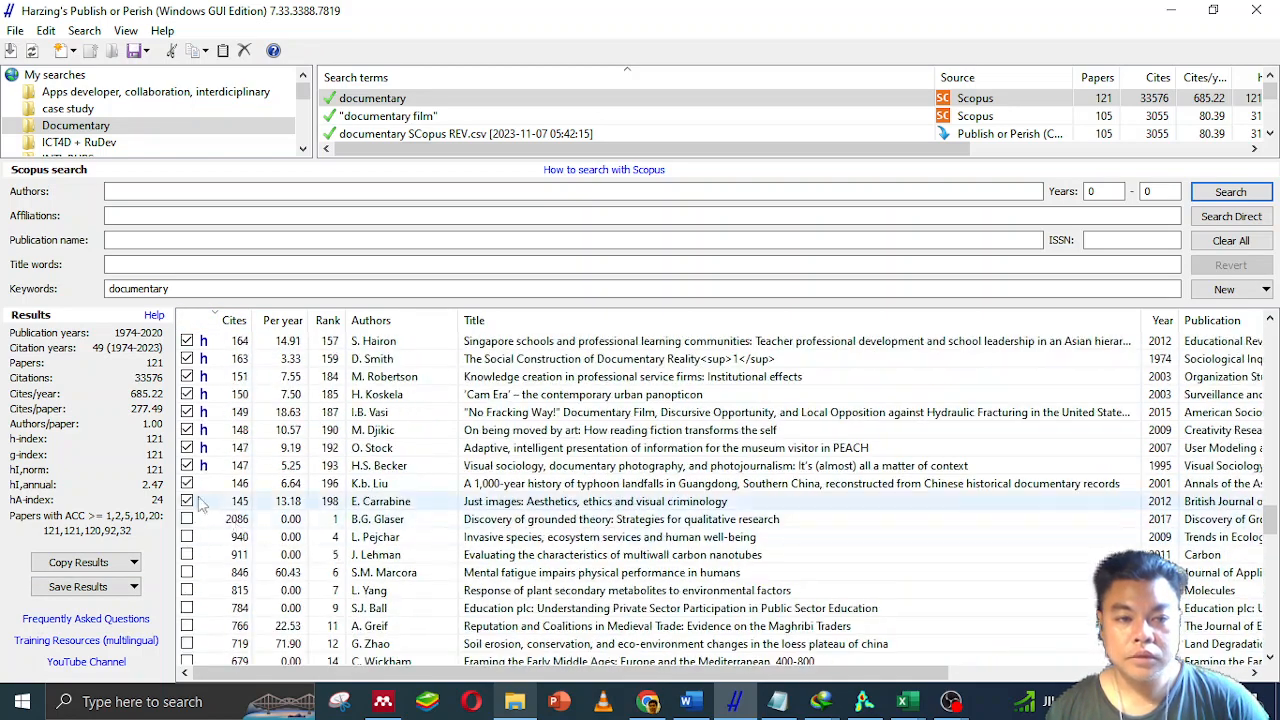
{"action": "left_click", "coordinate": [290, 503]}
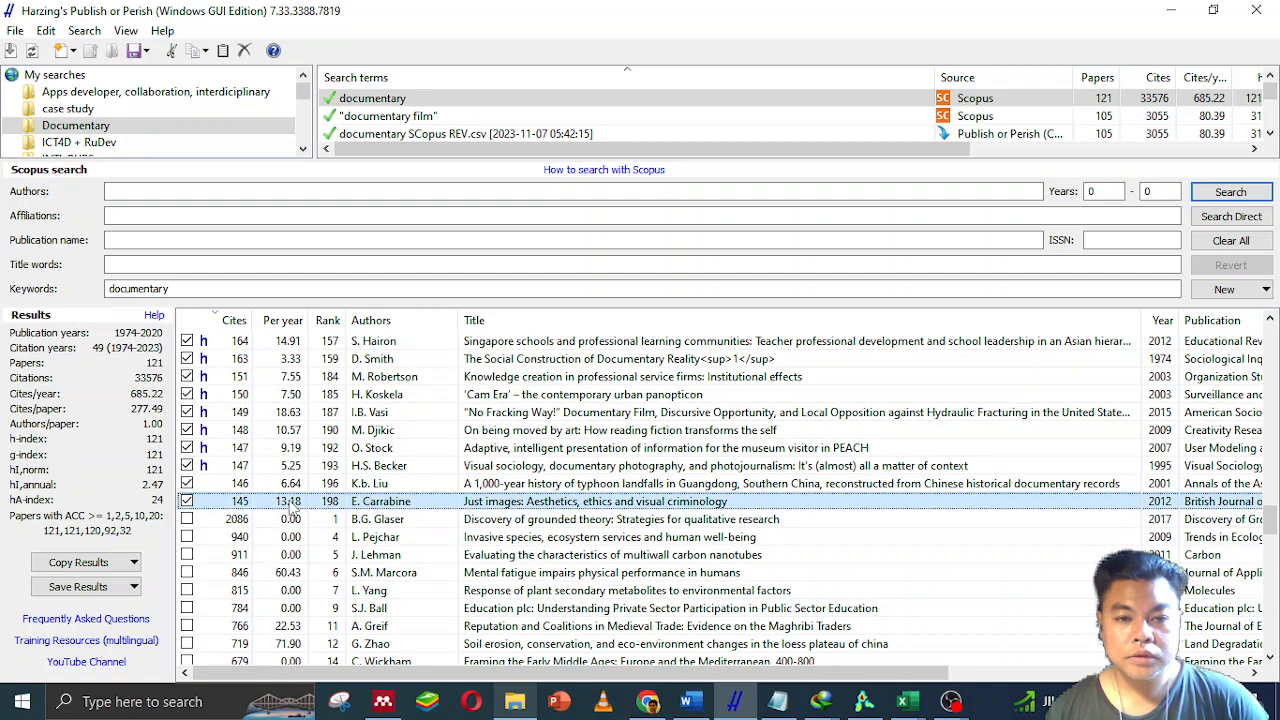
{"action": "scroll", "coordinate": [290, 505], "scroll_direction": "up", "scroll_amount": 20}
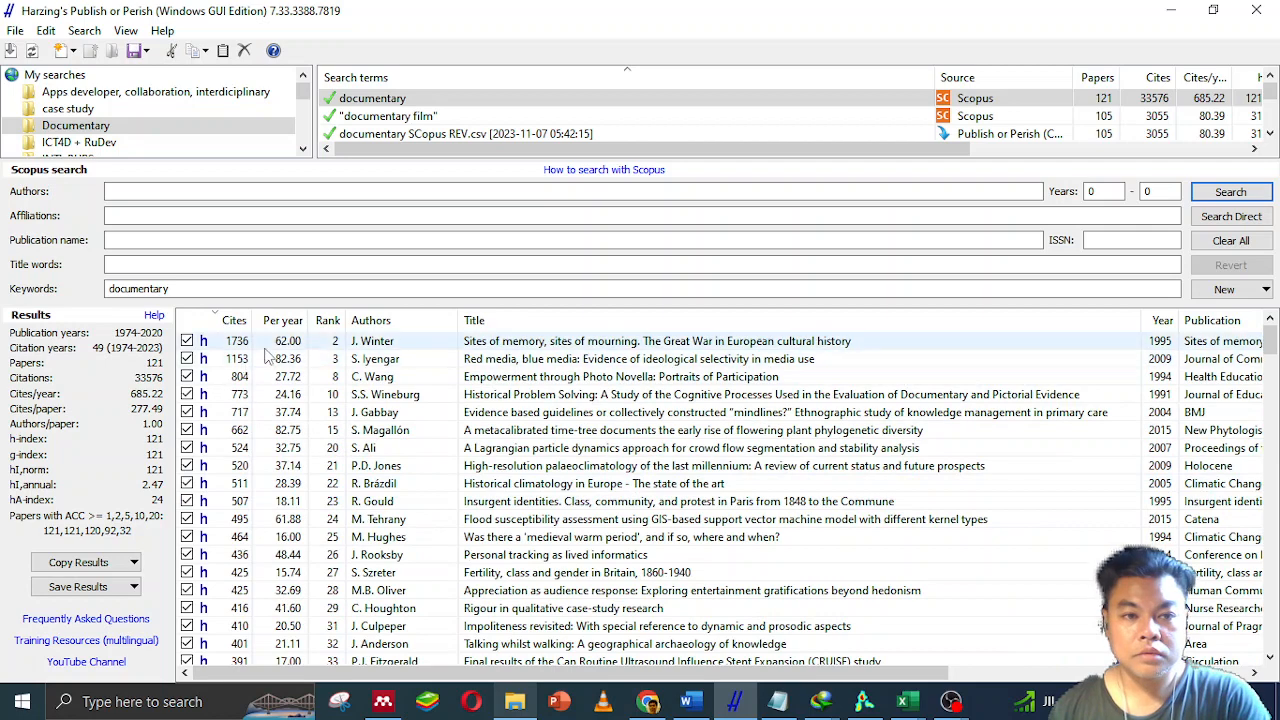
Select all the results and start saving them as a CSV file.
{"action": "key", "text": "ctrl+a"}
{"action": "left_click", "coordinate": [133, 587]}
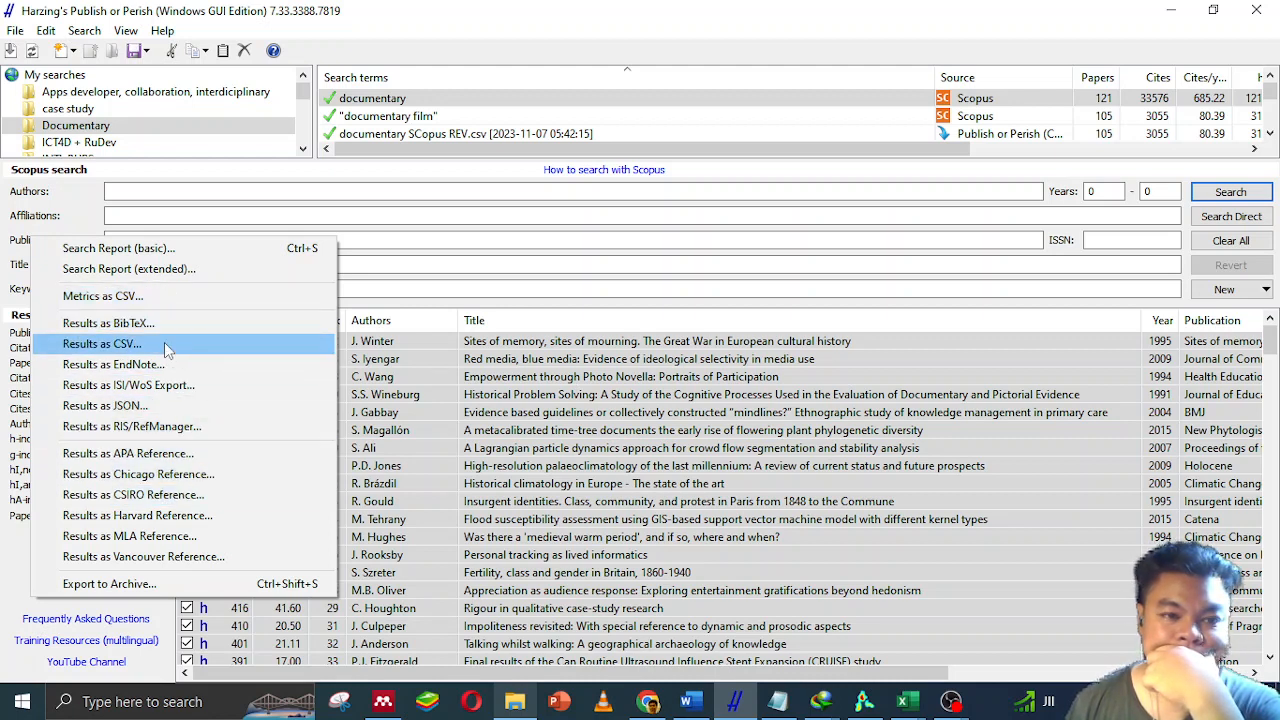
{"action": "left_click", "coordinate": [167, 345]}
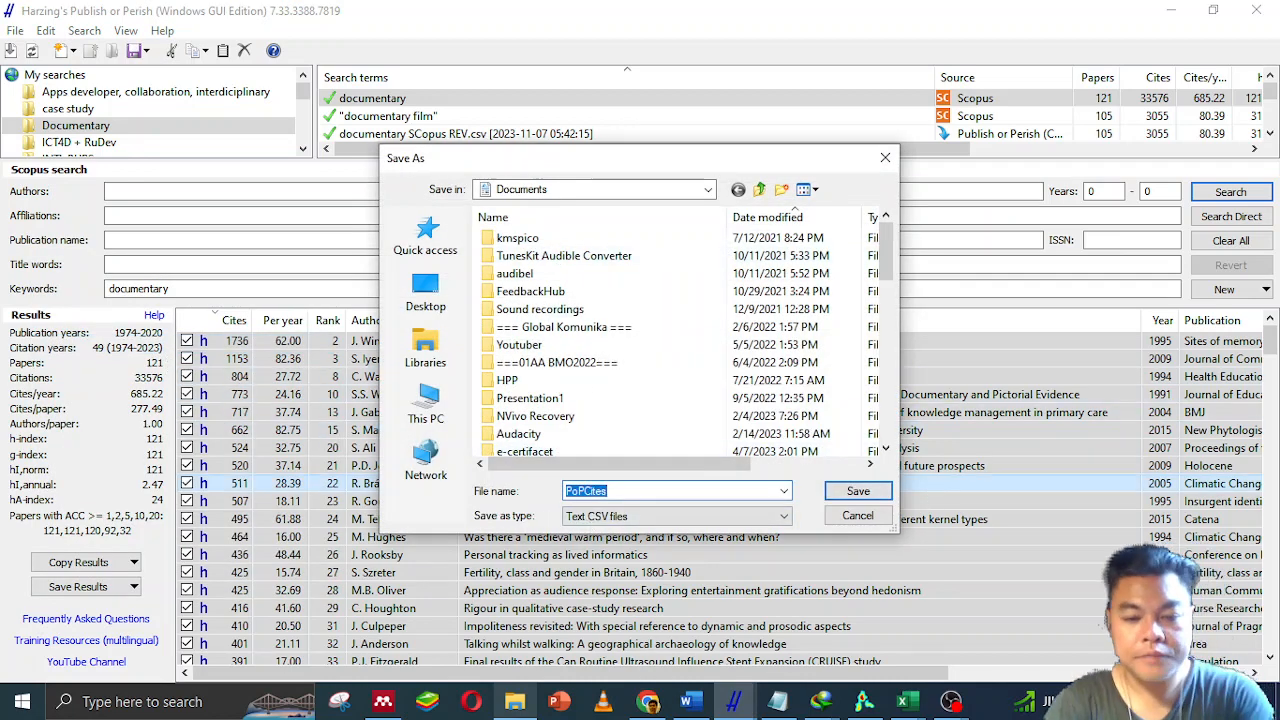
Name the CSV export "documentary SCopus 2" and save it in the Documents folder.
{"action": "type", "text": "dcu"}
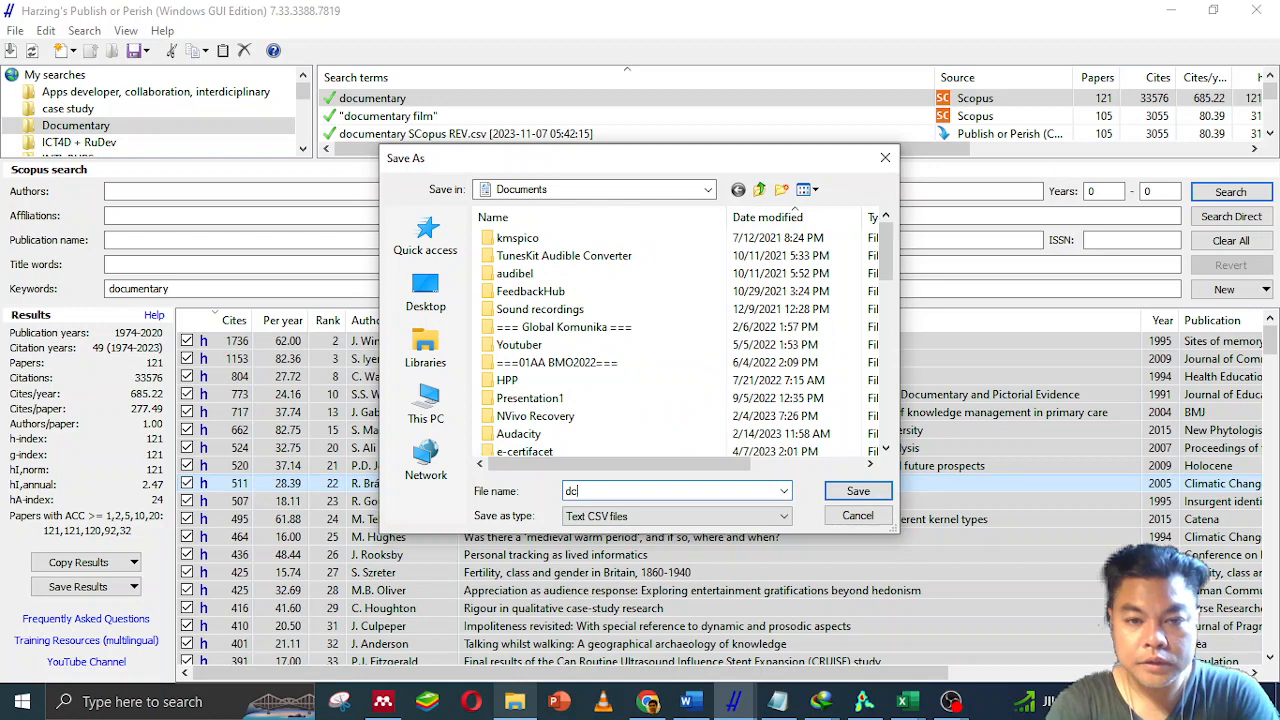
{"action": "key", "text": "BackSpace"}
{"action": "type", "text": "ocum"}
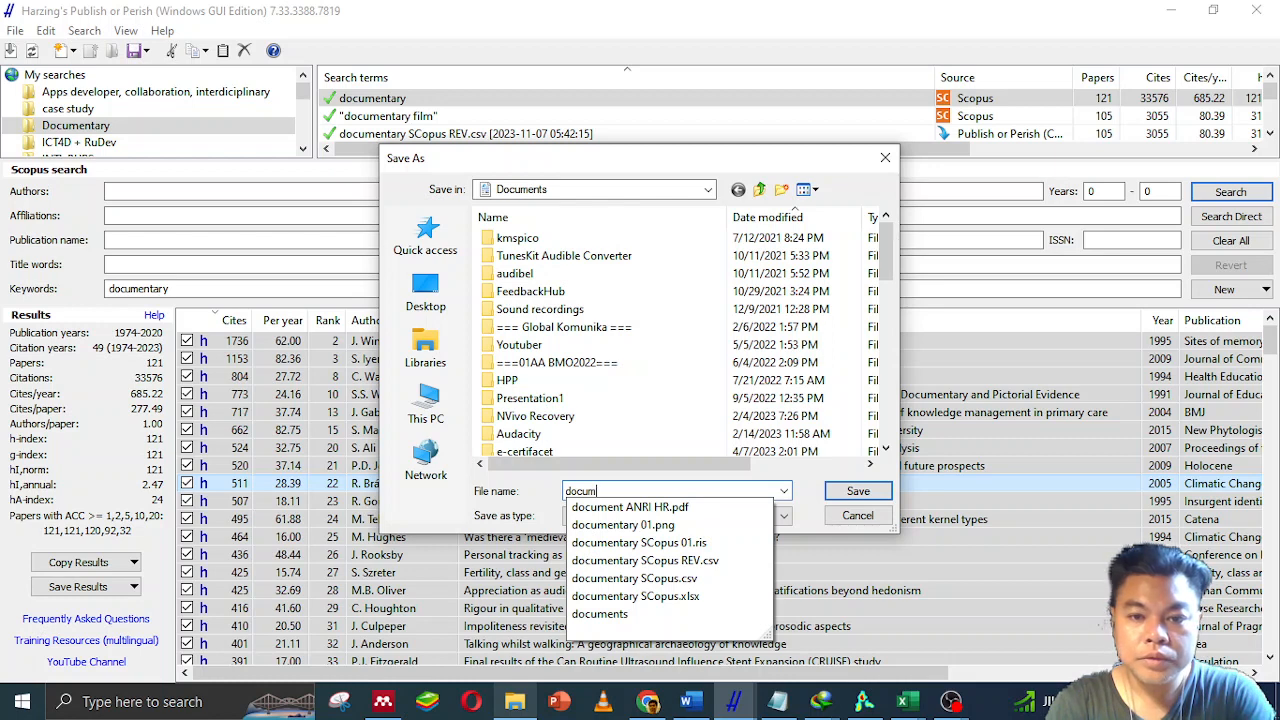
{"action": "key", "text": "Down"}
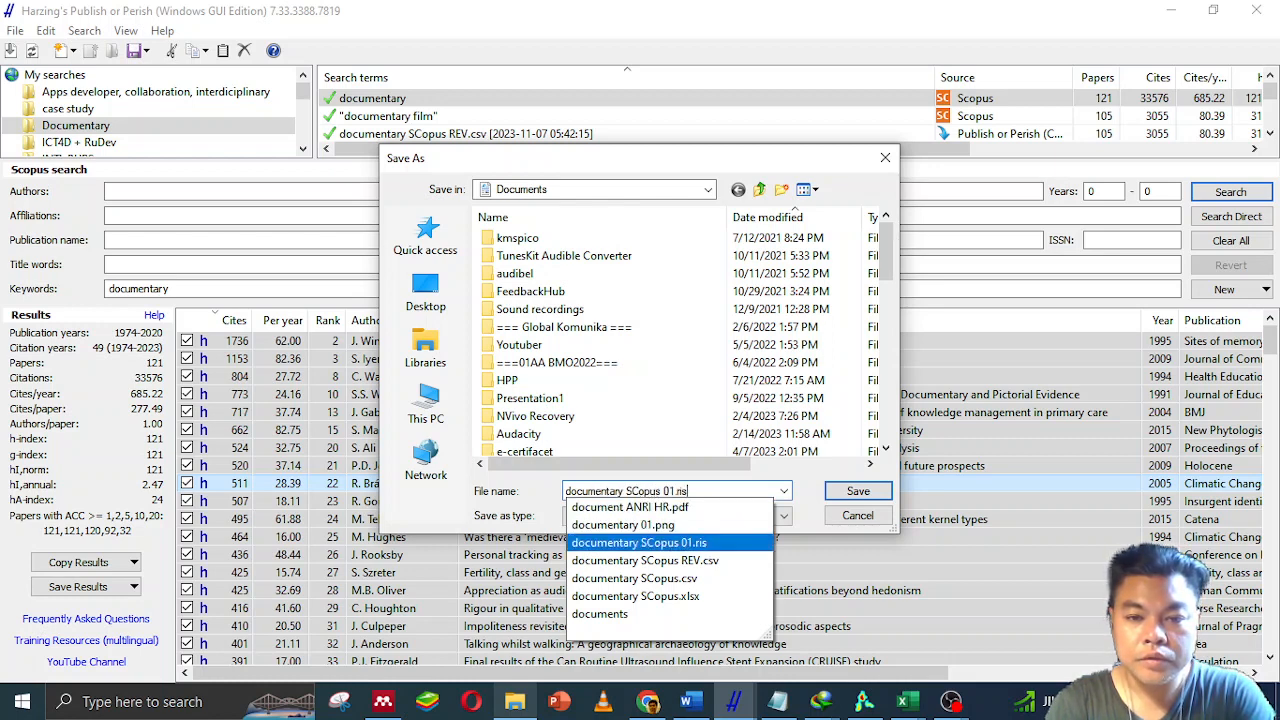
{"action": "key", "text": "Down"}
{"action": "key", "text": "Down"}
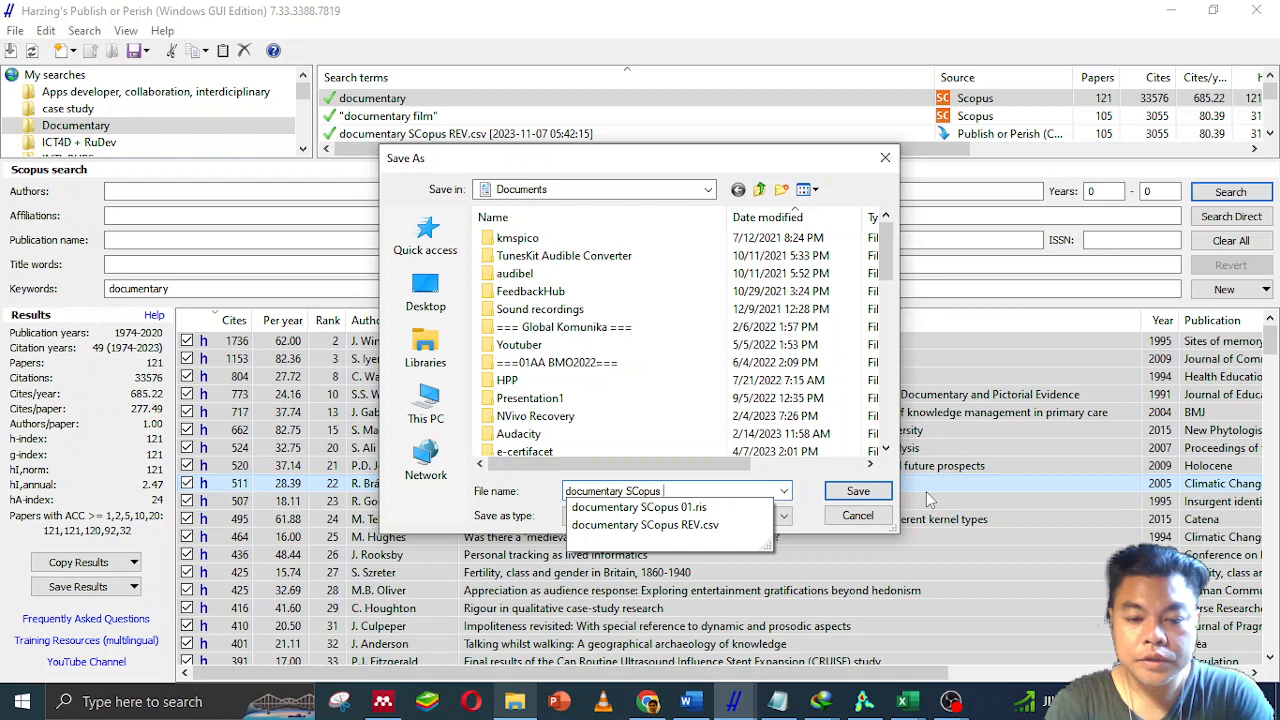
{"action": "type", "text": "2"}
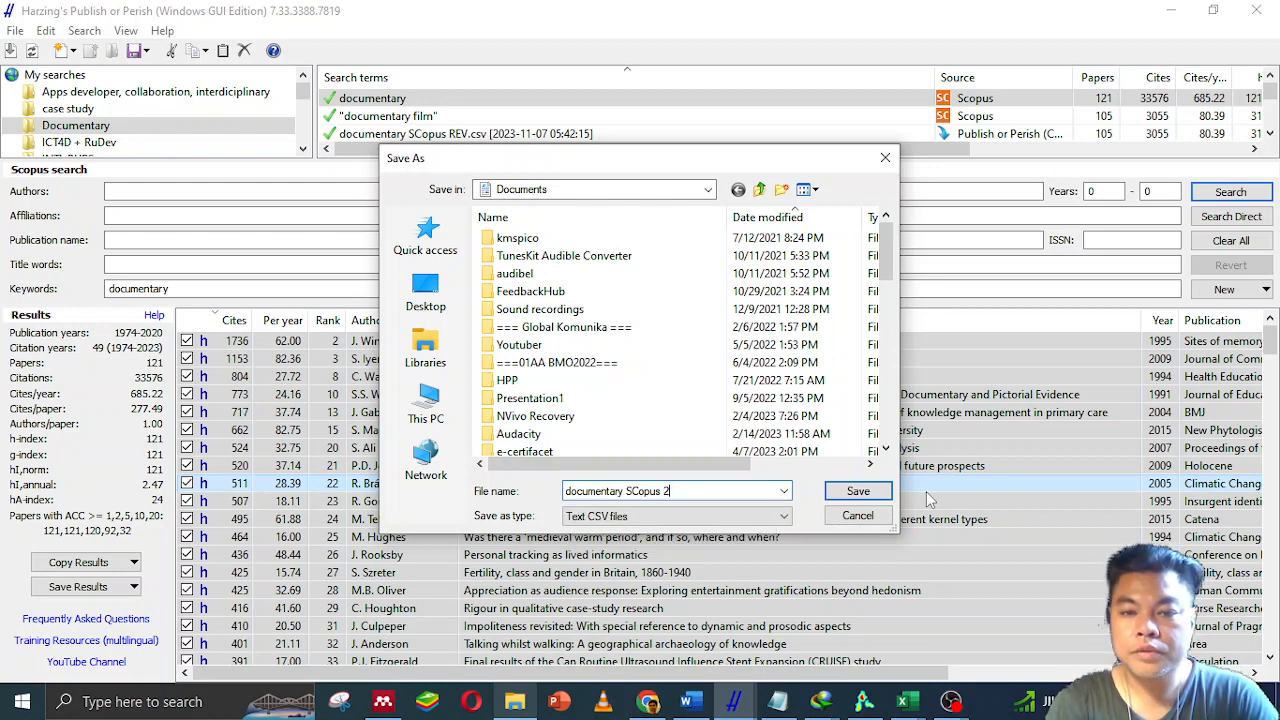
{"action": "key", "text": "Return"}
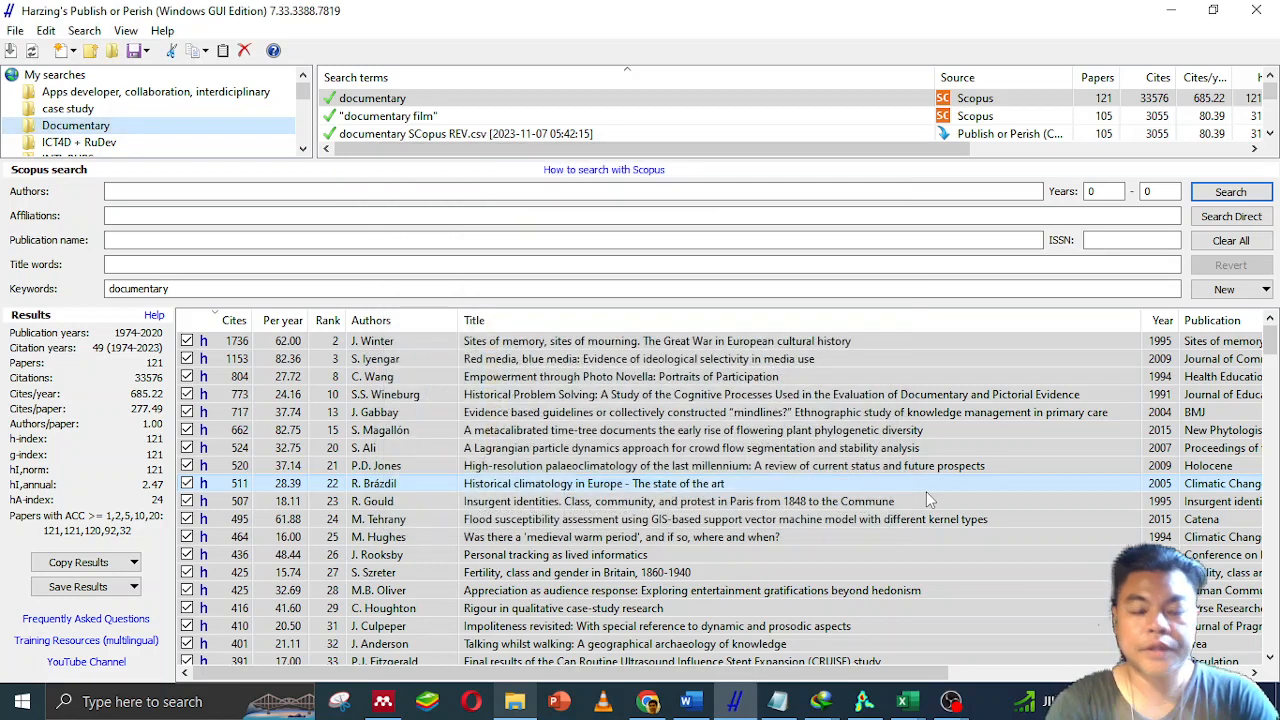
Switch to File Explorer, open "documentary SCopus 2" from the Documents folder in Excel, and check the Cites and Authors headers.
{"action": "left_click", "coordinate": [513, 703]}
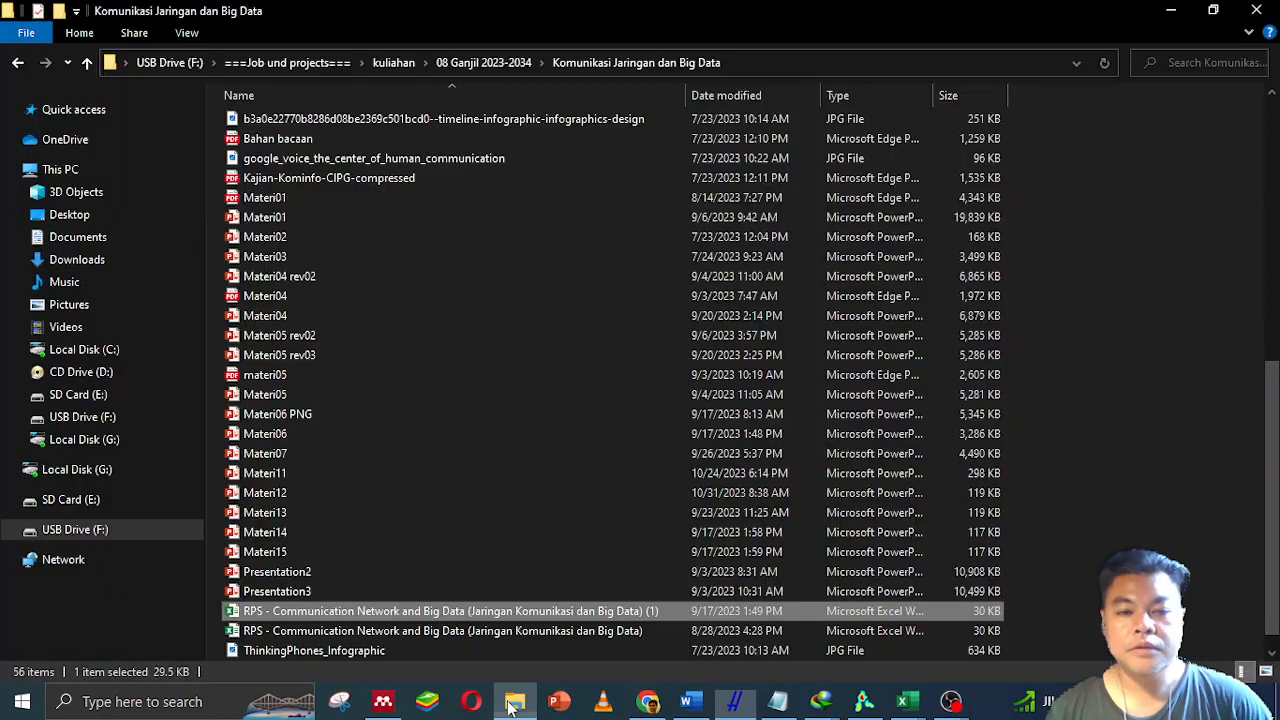
{"action": "left_click", "coordinate": [78, 237]}
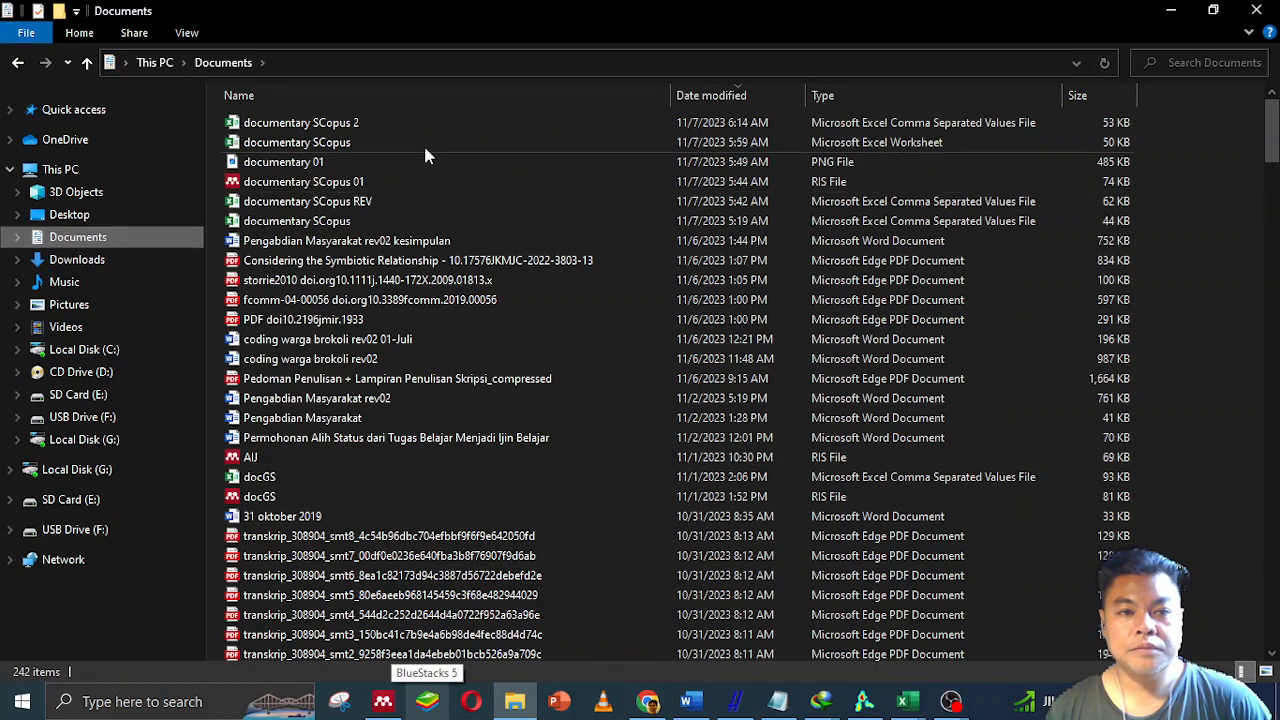
{"action": "double_click", "coordinate": [315, 129]}
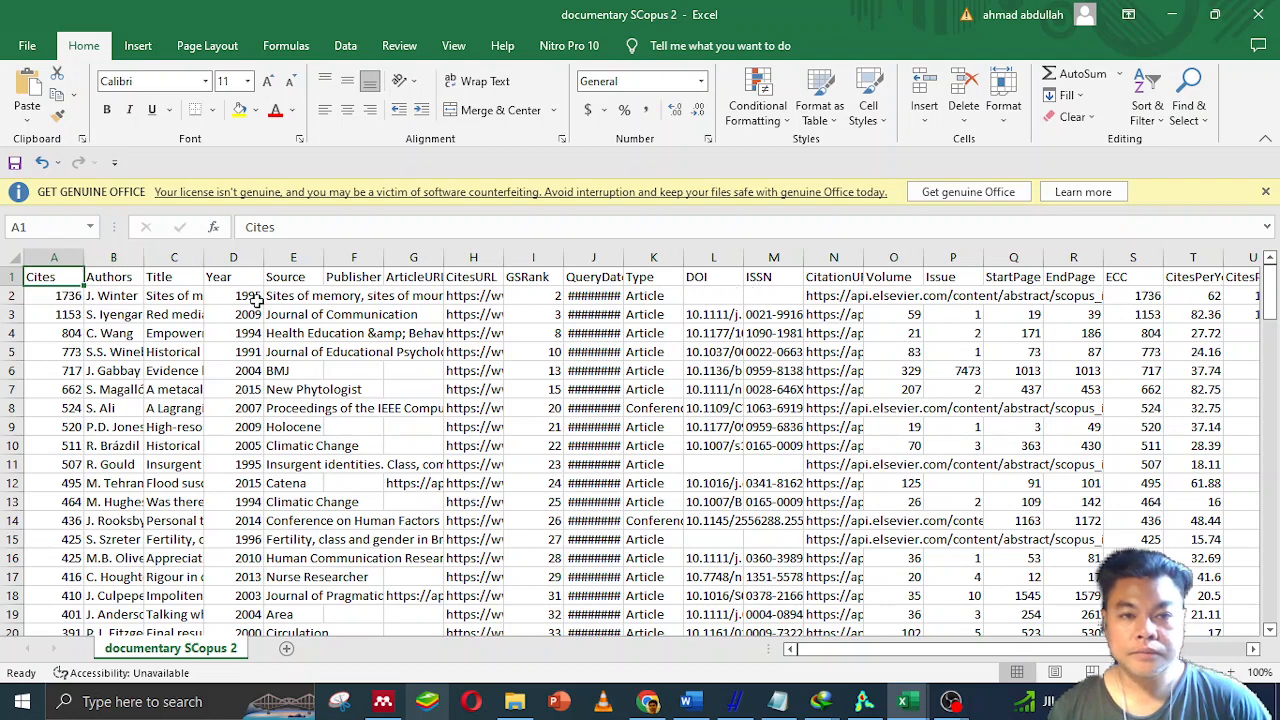
{"action": "left_click", "coordinate": [93, 280]}
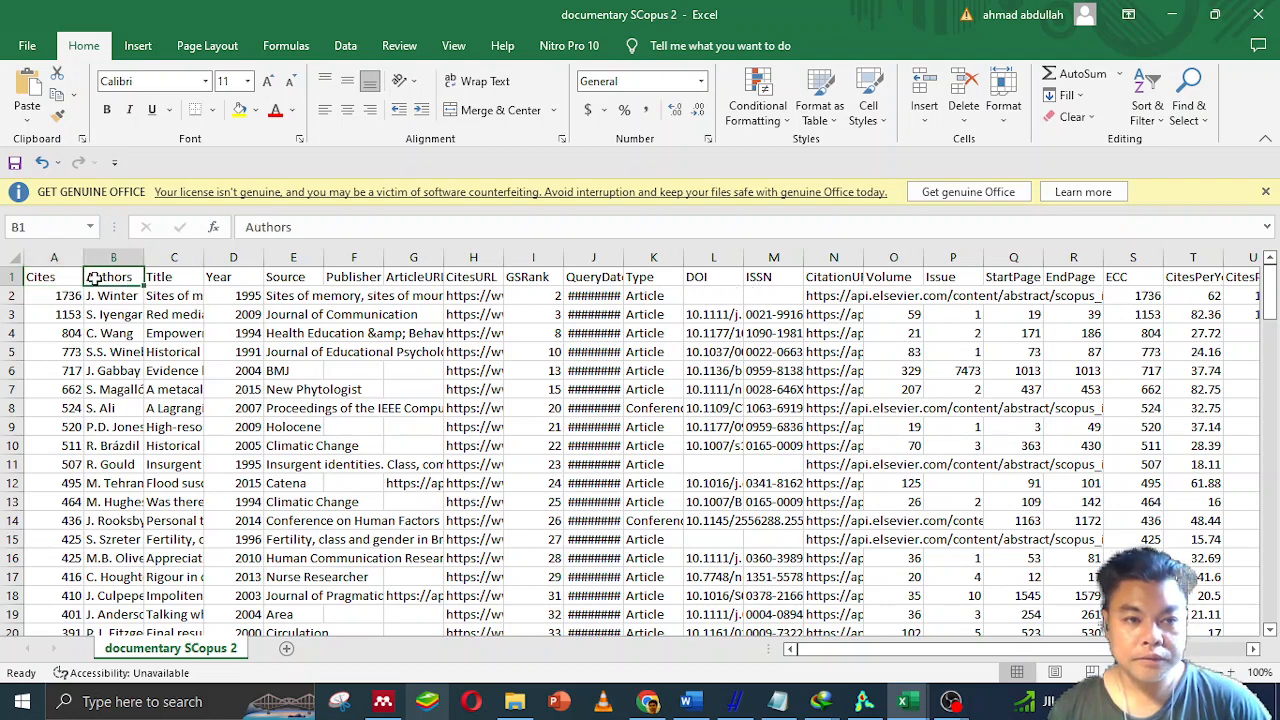
{"action": "left_click", "coordinate": [60, 274]}
{"action": "left_click", "coordinate": [118, 272]}
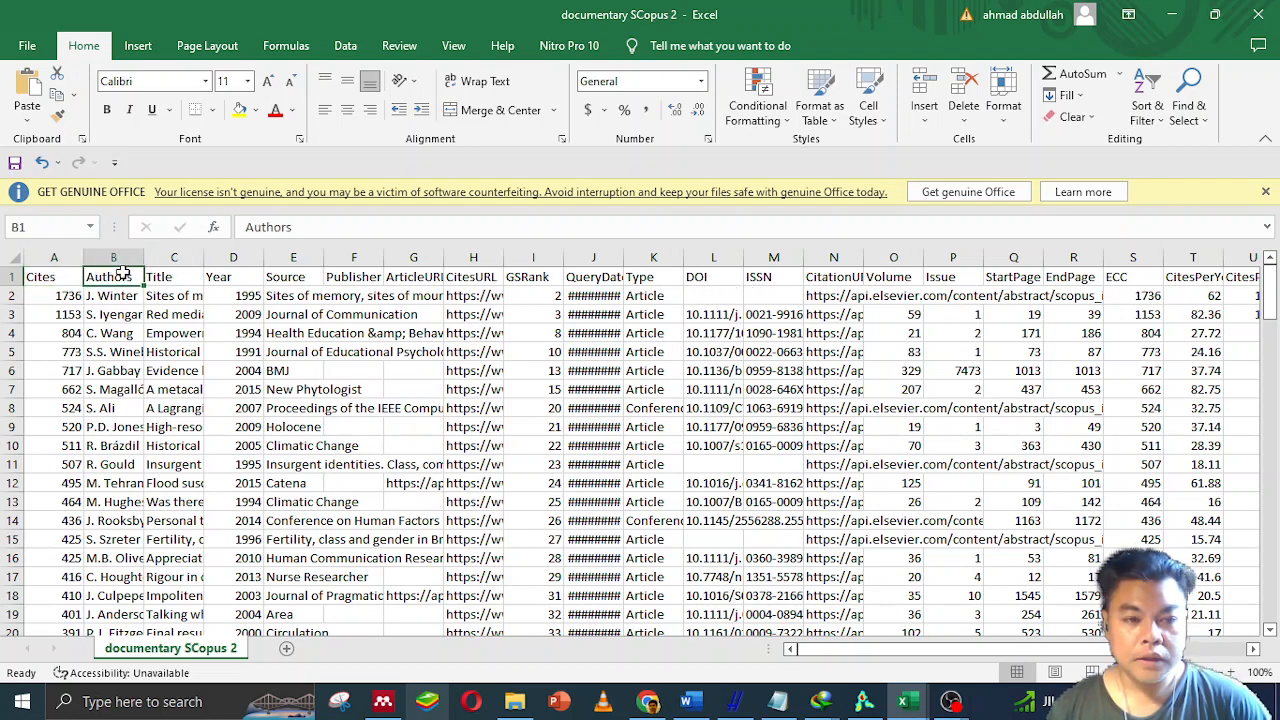
Run Text to Columns on the whole Cites column as delimited data, with comma enabled as a delimiter and General format.
{"action": "left_click", "coordinate": [64, 276]}
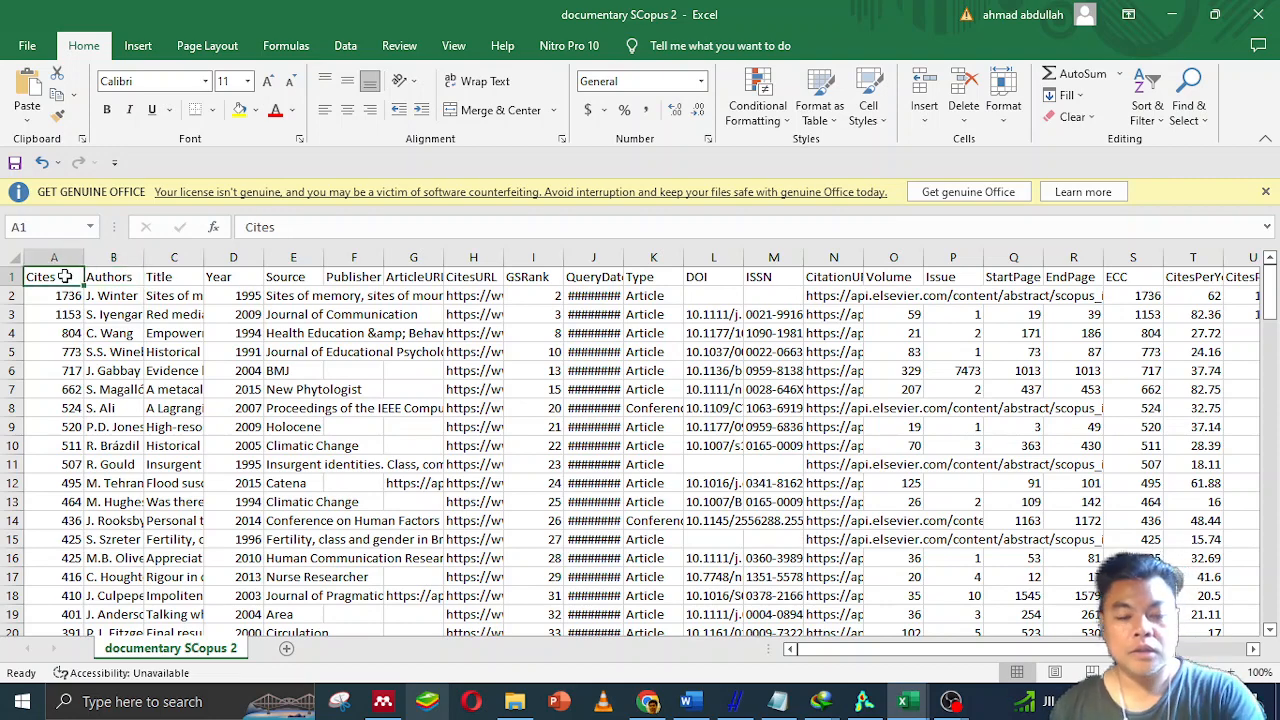
{"action": "key", "text": "ctrl+shift+Down"}
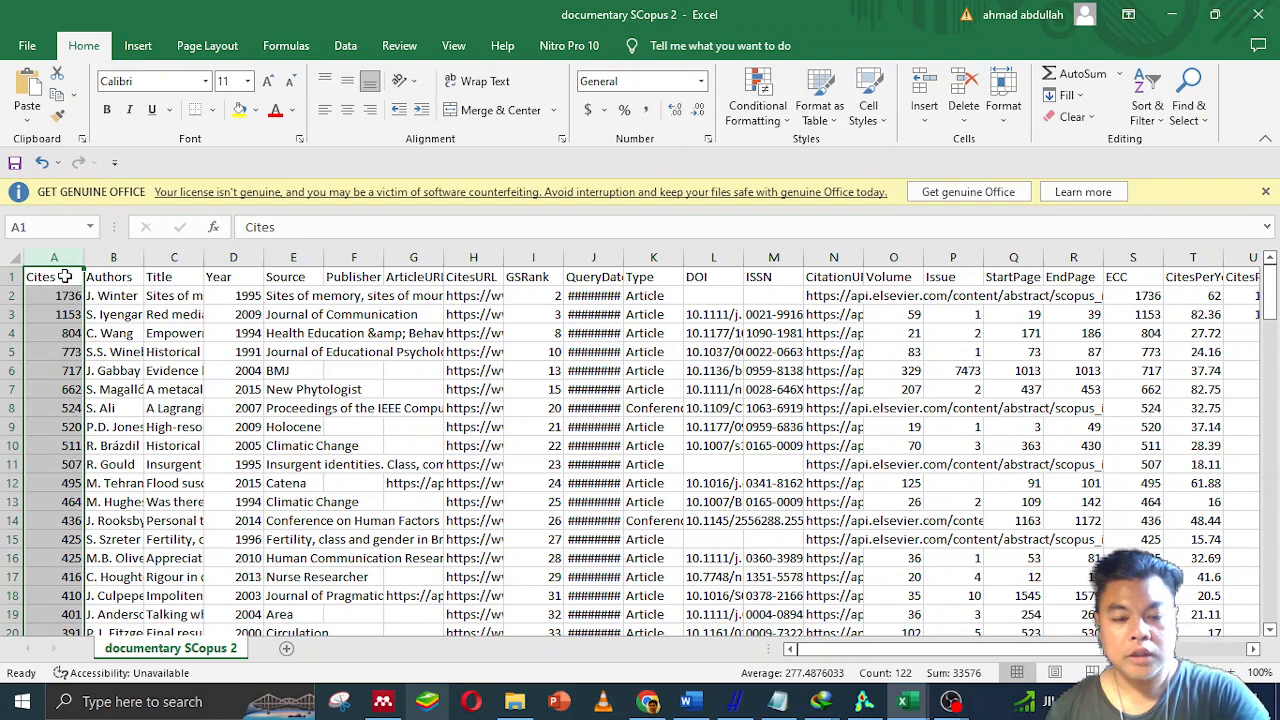
{"action": "key", "text": "alt+a"}
{"action": "key", "text": "e"}
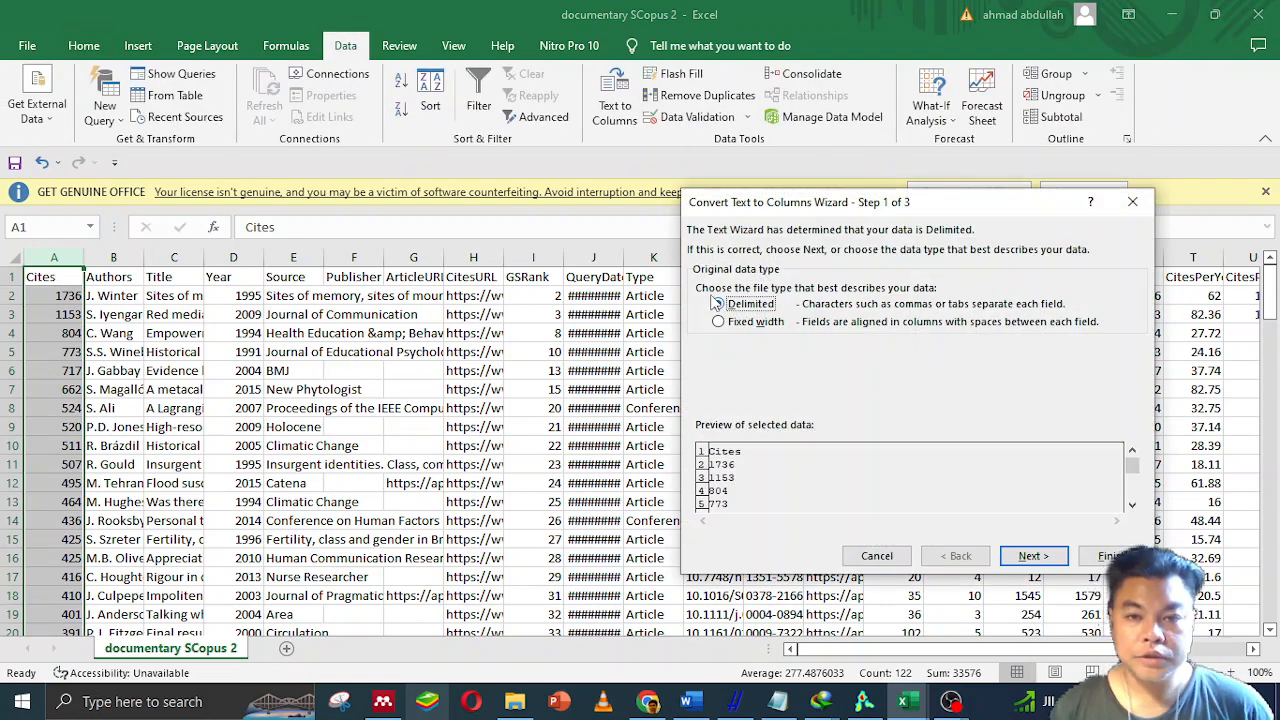
{"action": "left_click", "coordinate": [1030, 556]}
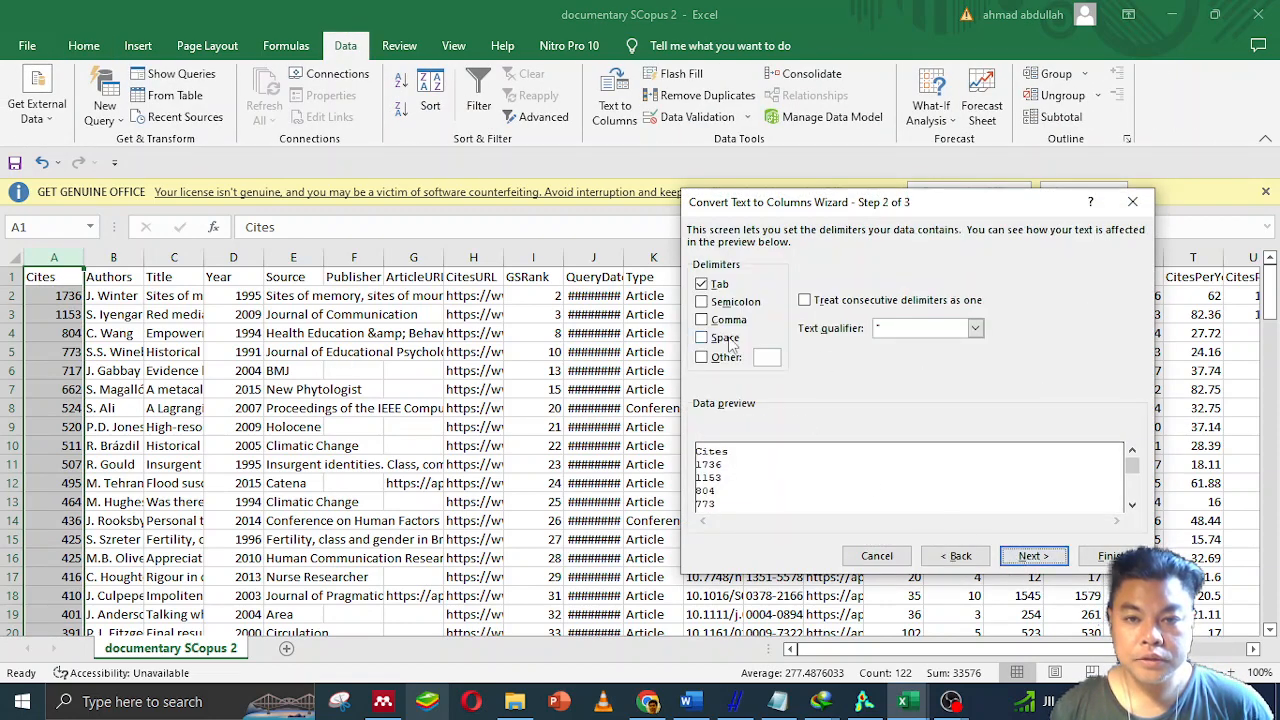
{"action": "left_click", "coordinate": [703, 319]}
{"action": "left_click", "coordinate": [705, 283]}
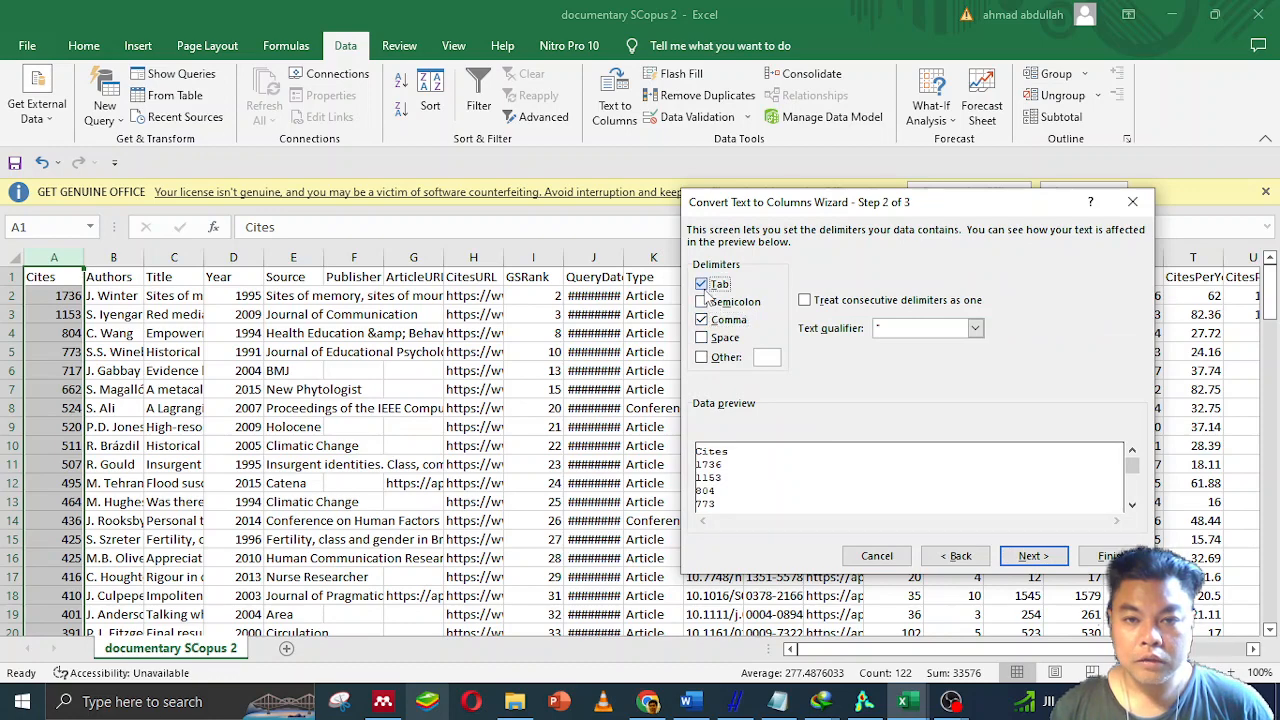
{"action": "left_click", "coordinate": [1030, 556]}
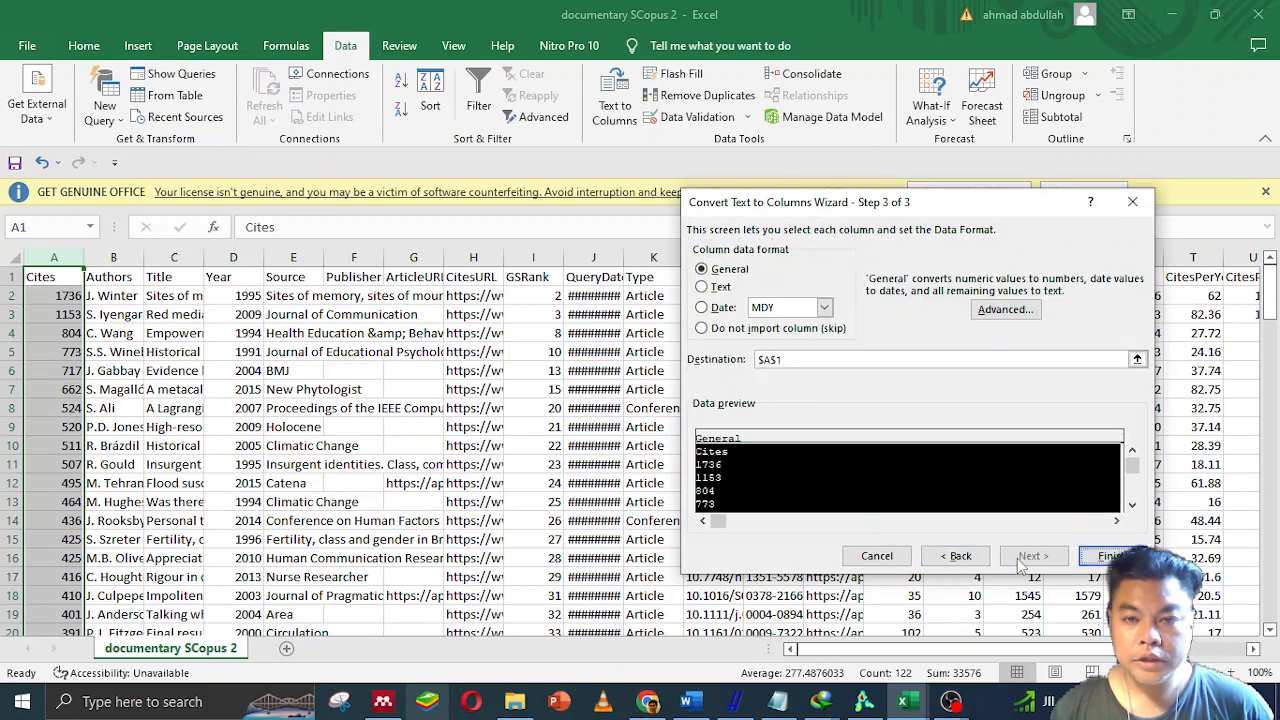
{"action": "left_click", "coordinate": [1110, 556]}
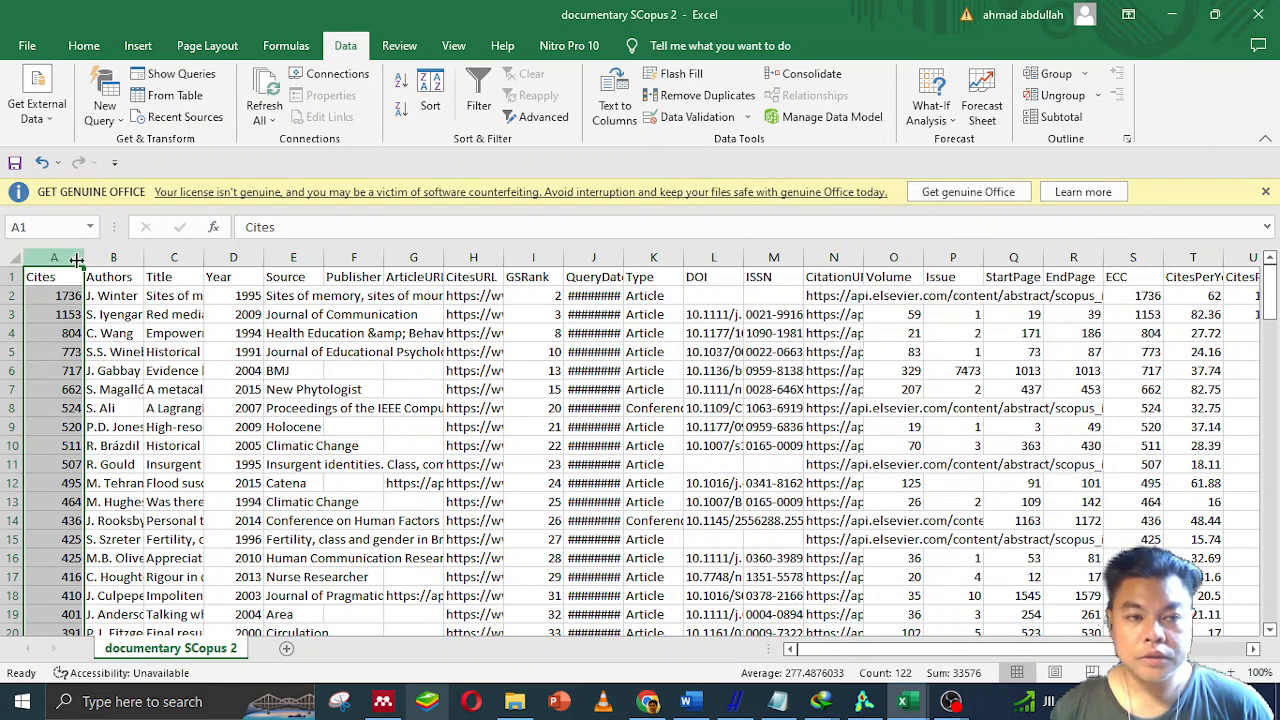
Adjust the widths of the Cites, Authors and Title columns so the author names and more of each title can be read.
{"action": "left_click_drag", "start_coordinate": [84, 258], "coordinate": [280, 257]}
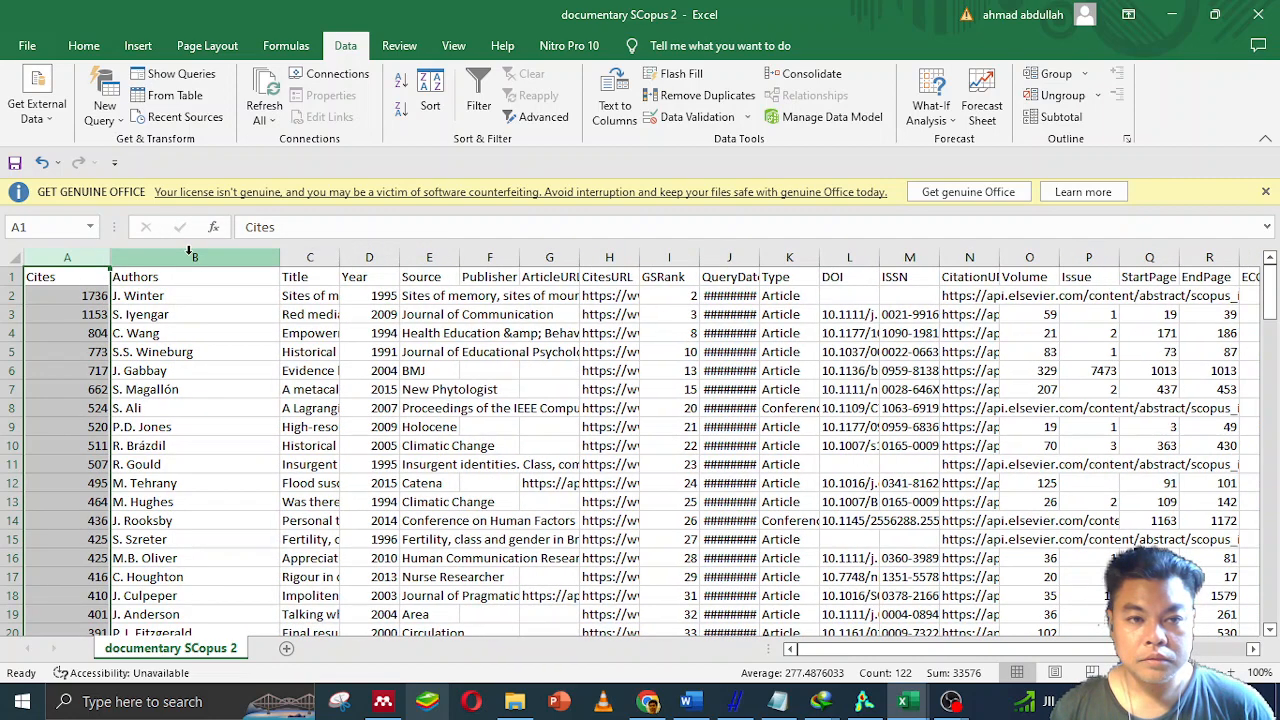
{"action": "scroll", "coordinate": [231, 434], "scroll_direction": "down", "scroll_amount": 20}
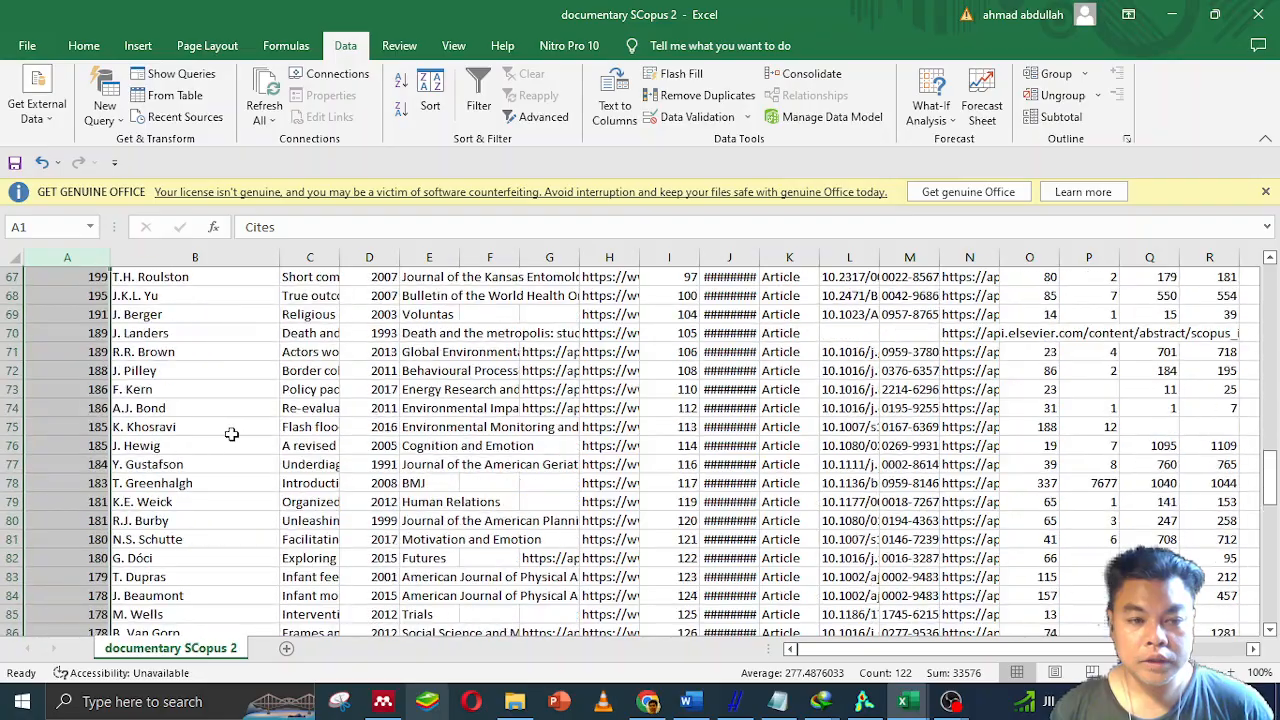
{"action": "scroll", "coordinate": [231, 434], "scroll_direction": "down", "scroll_amount": 8}
{"action": "scroll", "coordinate": [231, 434], "scroll_direction": "up", "scroll_amount": 20}
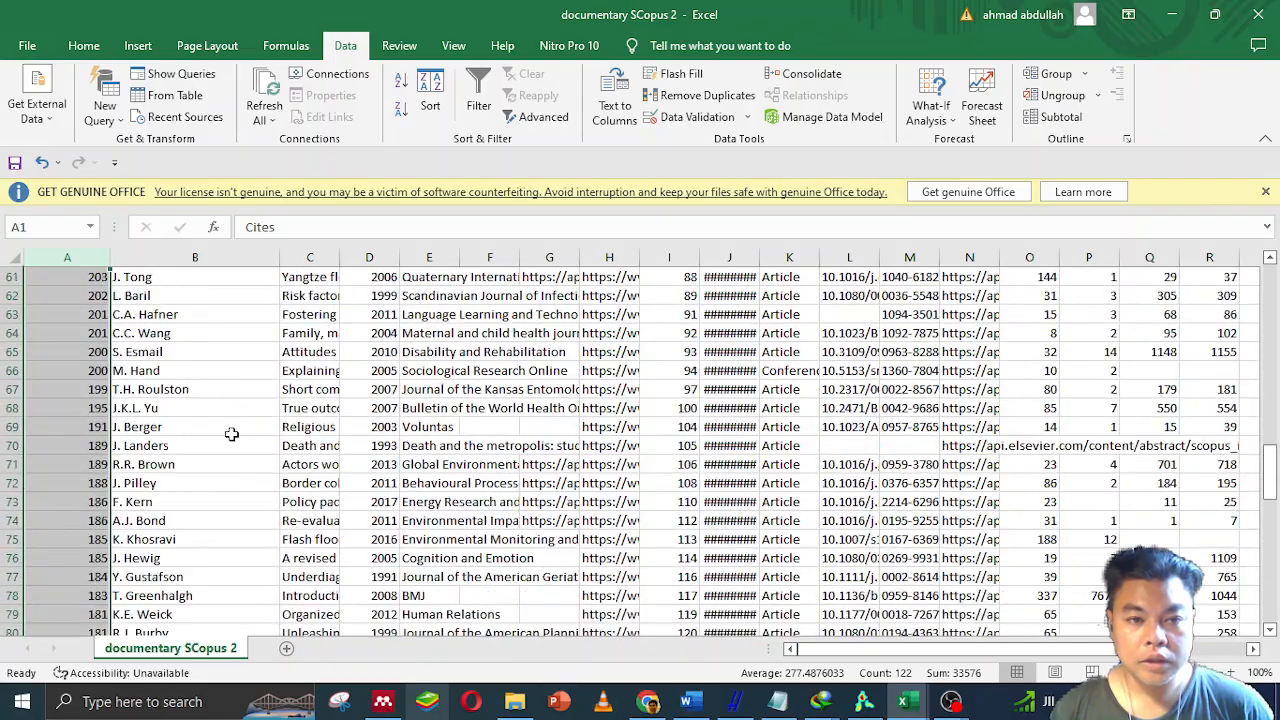
{"action": "scroll", "coordinate": [231, 434], "scroll_direction": "up", "scroll_amount": 8}
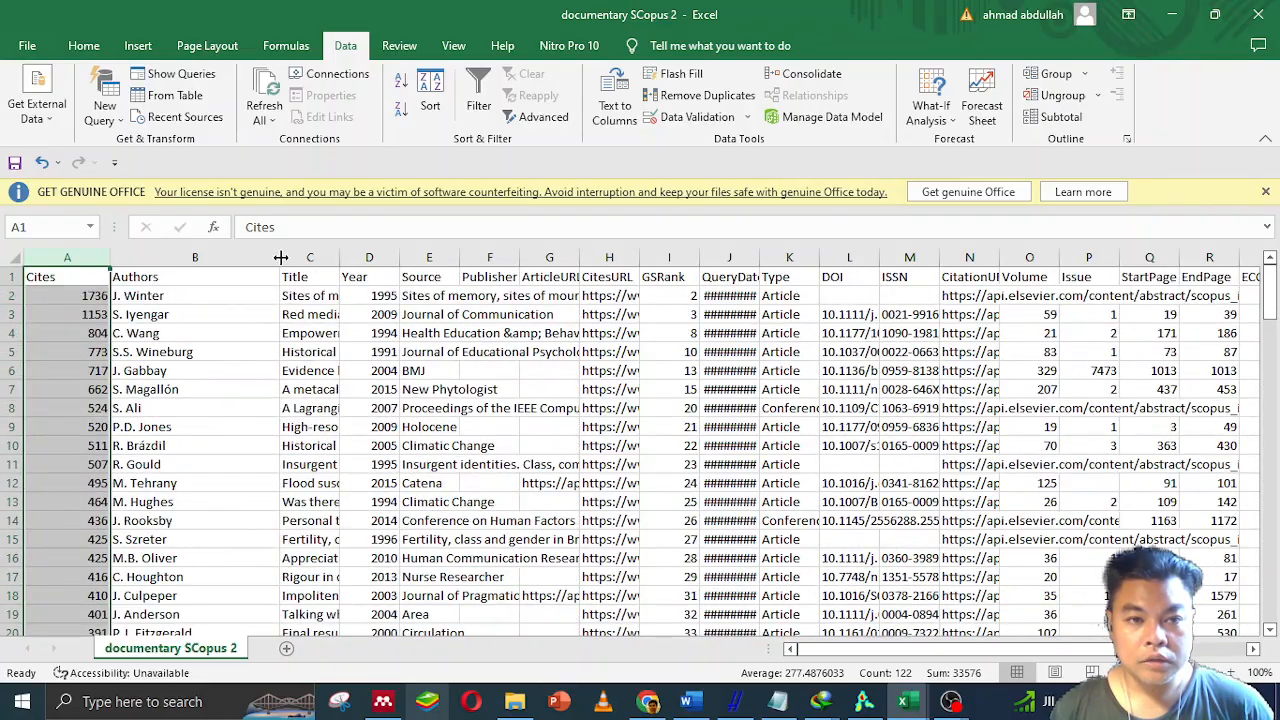
{"action": "left_click_drag", "start_coordinate": [281, 257], "coordinate": [510, 252]}
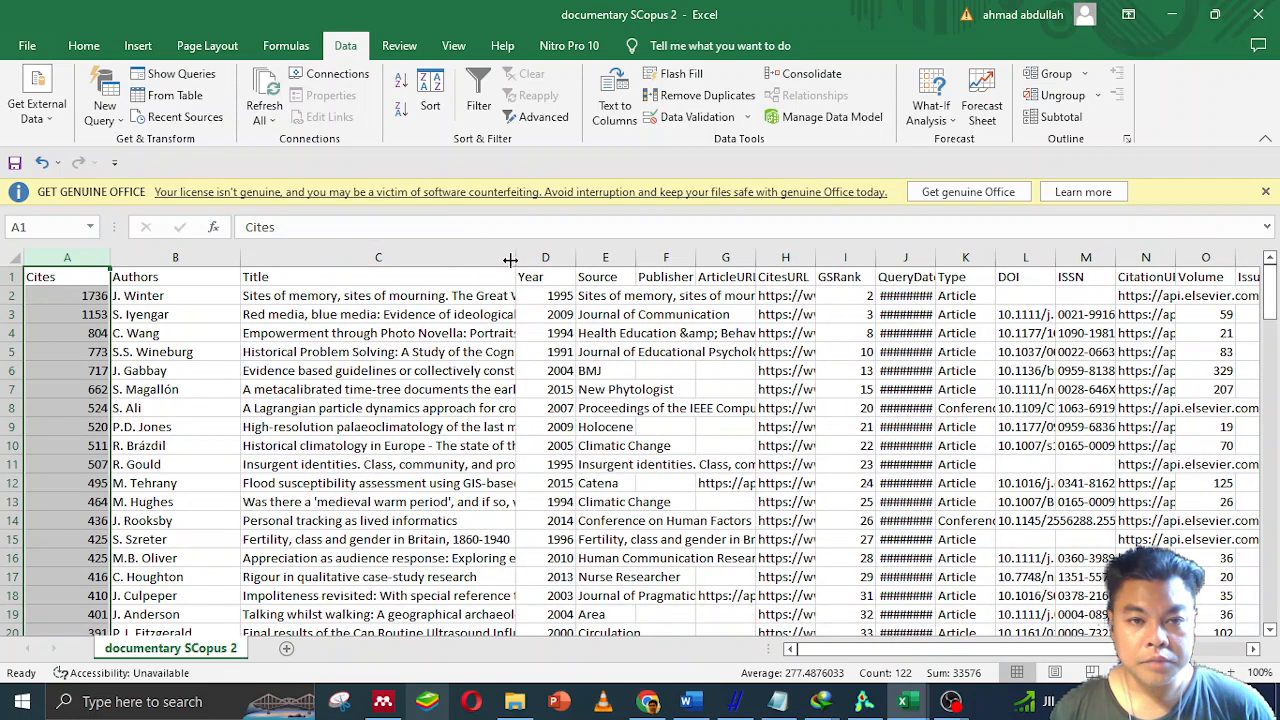
Wrap the text in the entire Title column.
{"action": "left_click", "coordinate": [388, 253]}
{"action": "left_click", "coordinate": [84, 46]}
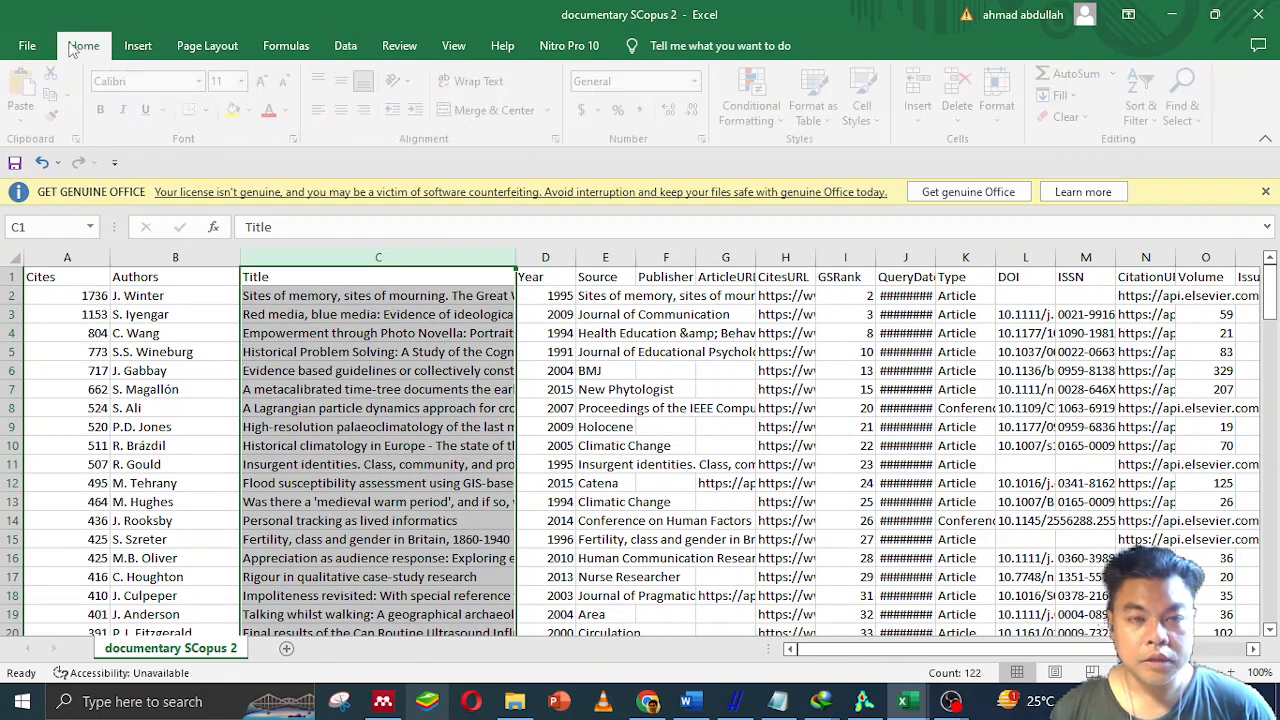
{"action": "left_click", "coordinate": [480, 81]}
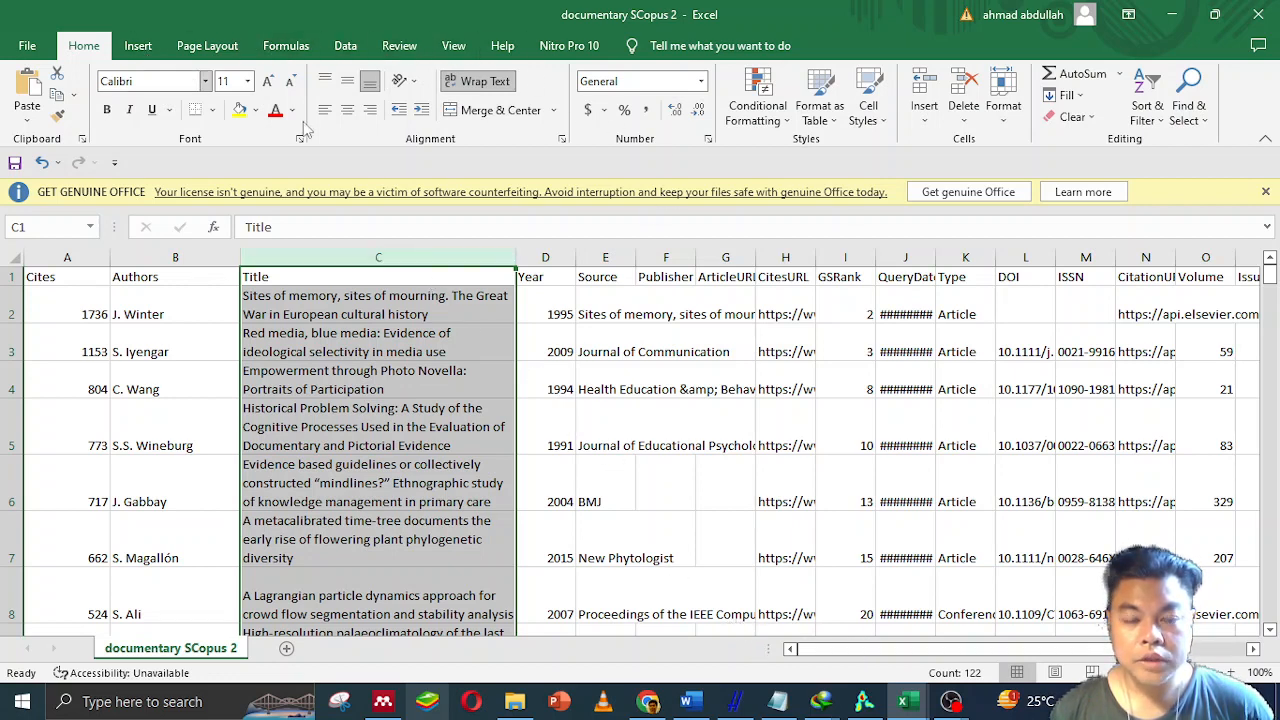
Examine the remaining exported columns, from the article URLs and DOI through citations per year, author count and age, down the rows.
{"action": "left_click_drag", "start_coordinate": [815, 650], "coordinate": [965, 650]}
{"action": "scroll", "coordinate": [855, 446], "scroll_direction": "down", "scroll_amount": 10}
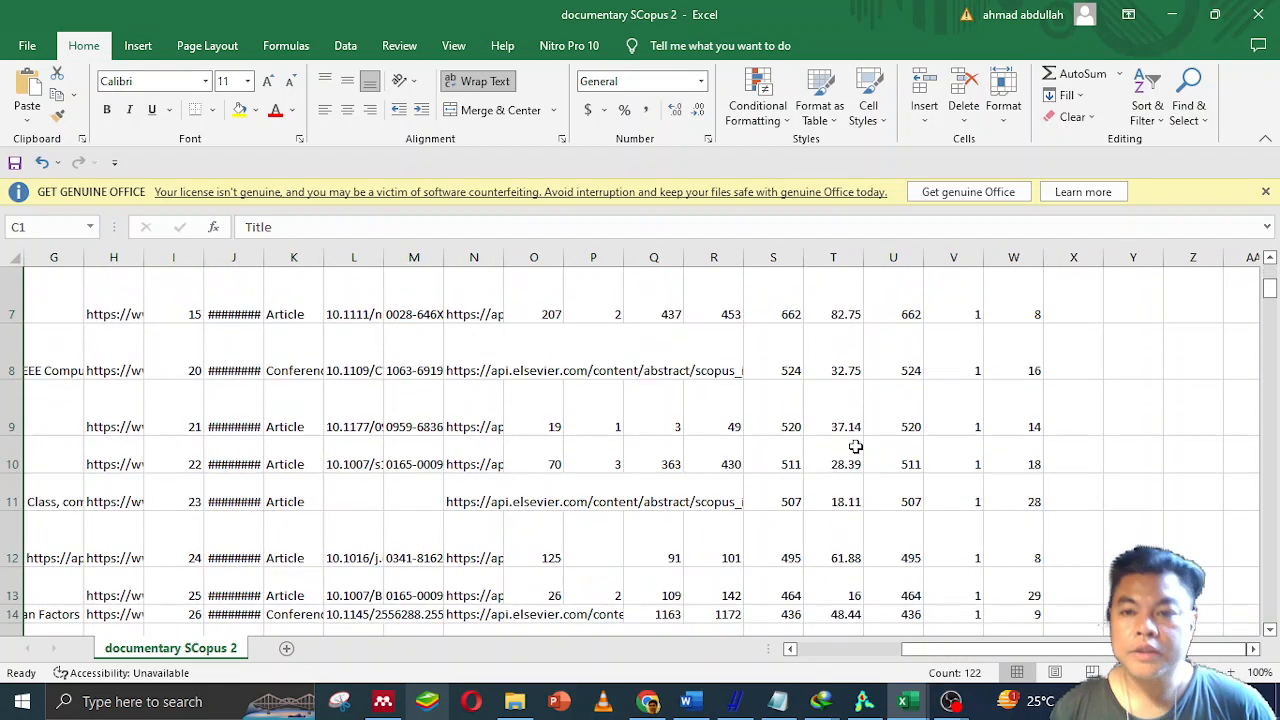
{"action": "scroll", "coordinate": [938, 481], "scroll_direction": "down", "scroll_amount": 4}
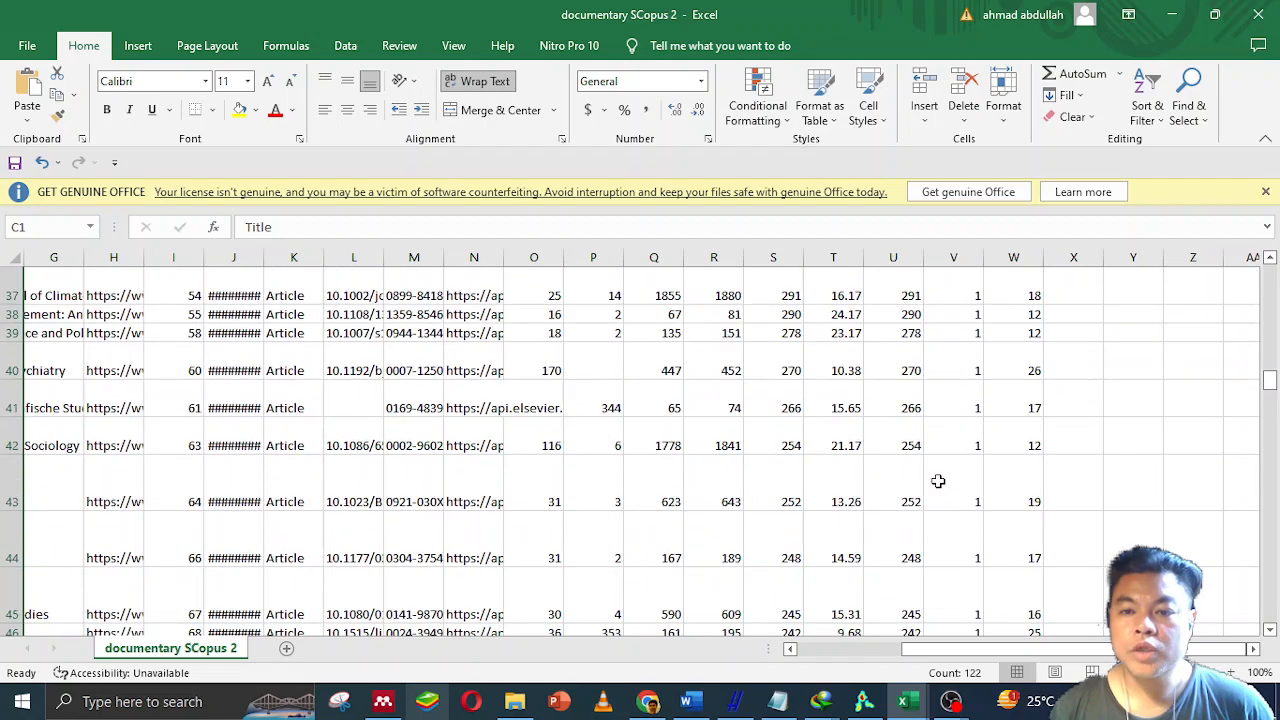
{"action": "scroll", "coordinate": [938, 481], "scroll_direction": "up", "scroll_amount": 13}
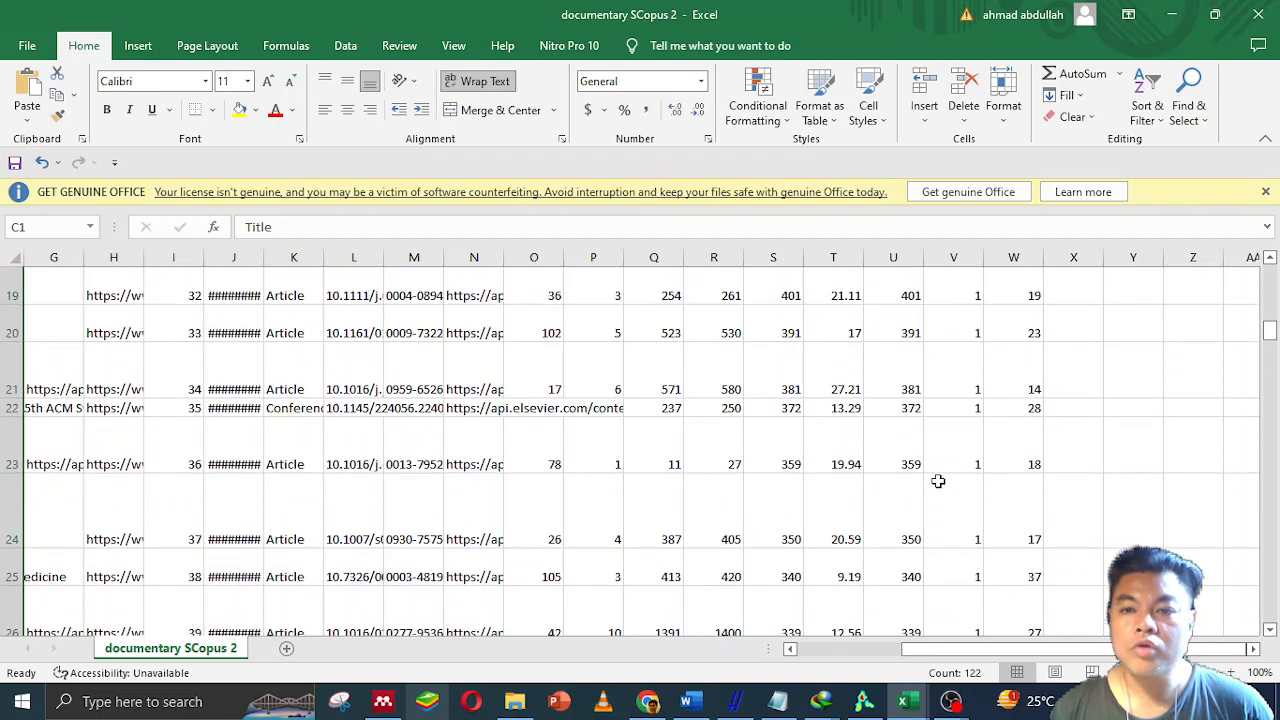
{"action": "scroll", "coordinate": [938, 481], "scroll_direction": "down", "scroll_amount": 20}
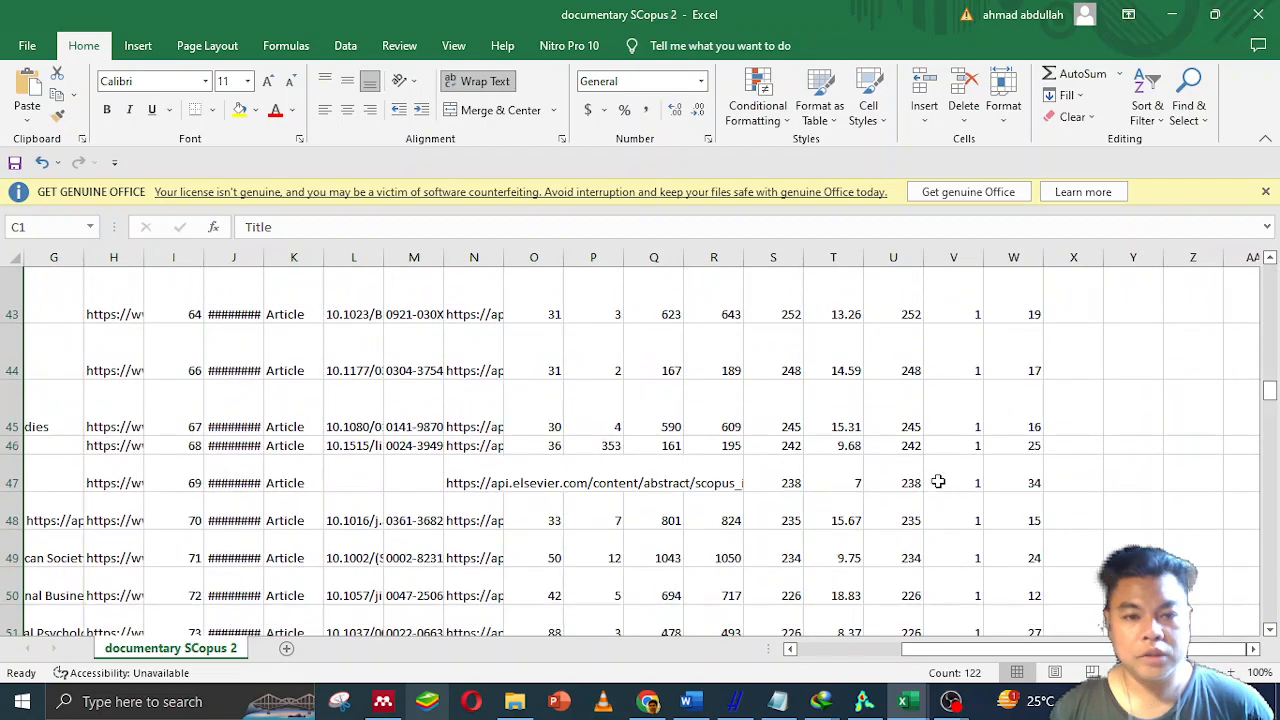
{"action": "scroll", "coordinate": [938, 481], "scroll_direction": "down", "scroll_amount": 14}
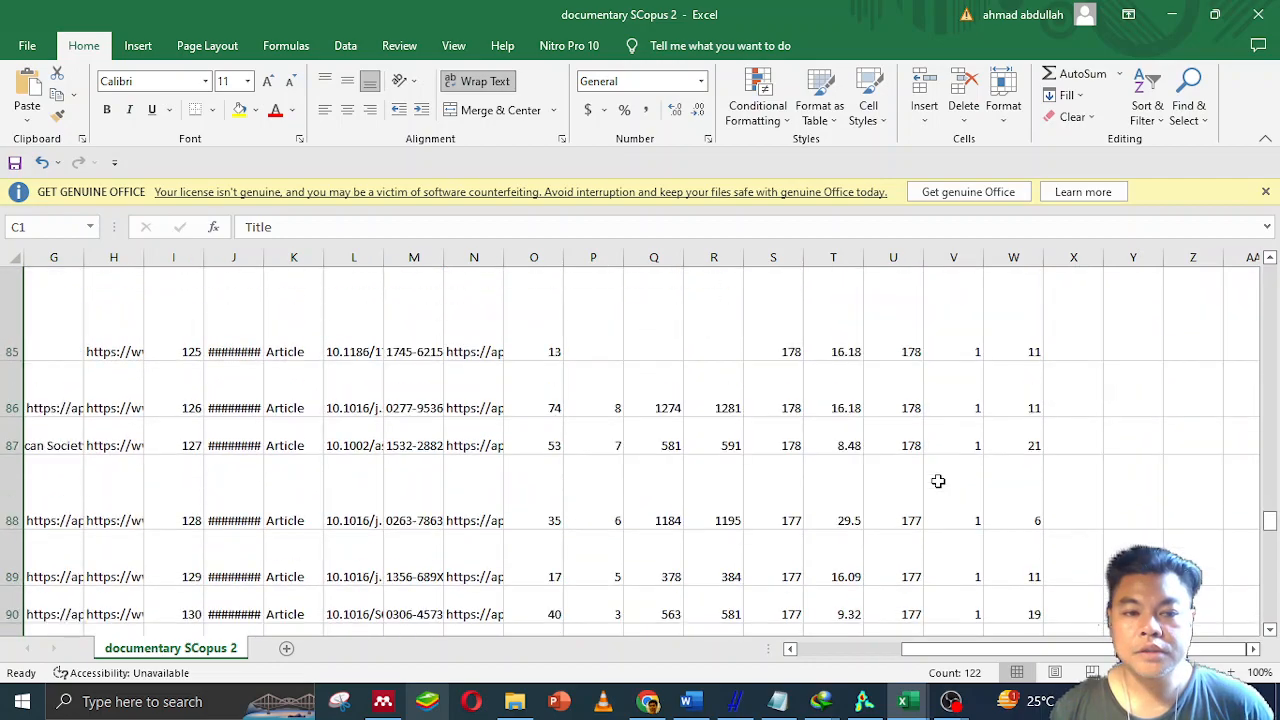
{"action": "scroll", "coordinate": [938, 481], "scroll_direction": "up", "scroll_amount": 20}
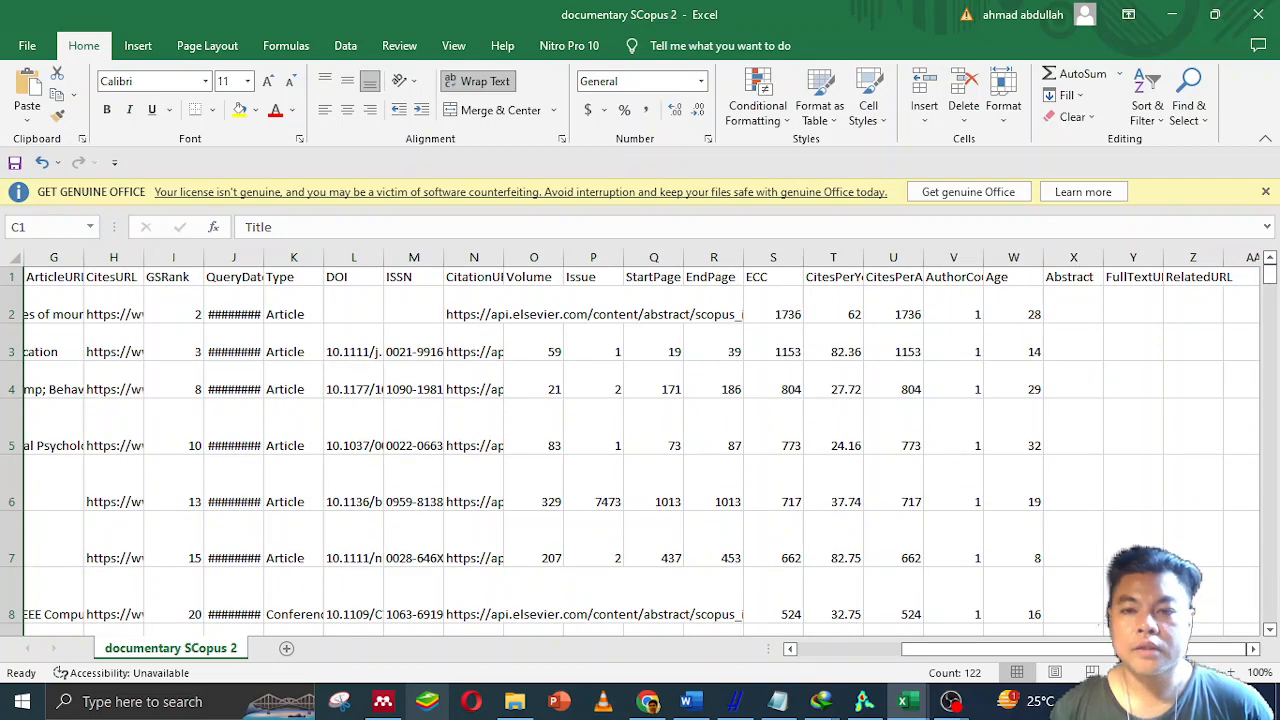
{"action": "scroll", "coordinate": [938, 481], "scroll_direction": "down", "scroll_amount": 1}
Switch back to Publish or Perish and review the Google Scholar results for "Documentary" or "documentary film".
{"action": "left_click", "coordinate": [730, 703]}
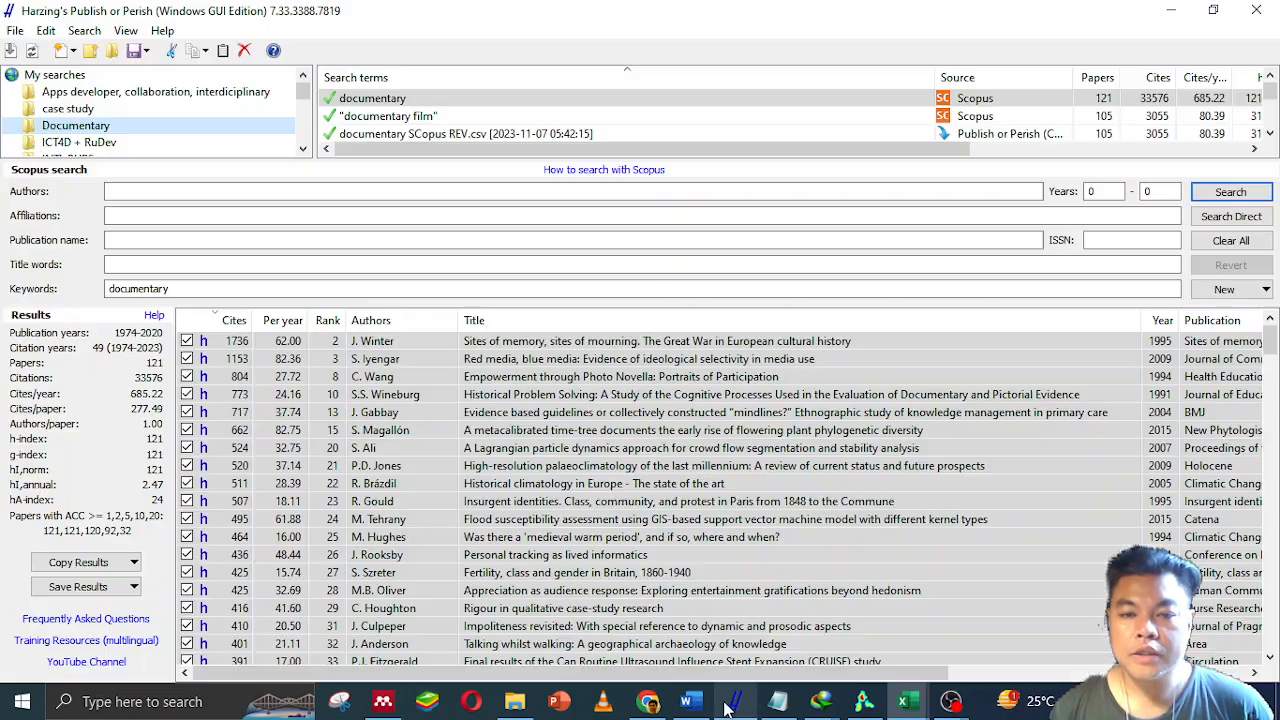
{"action": "scroll", "coordinate": [855, 137], "scroll_direction": "down", "scroll_amount": 1}
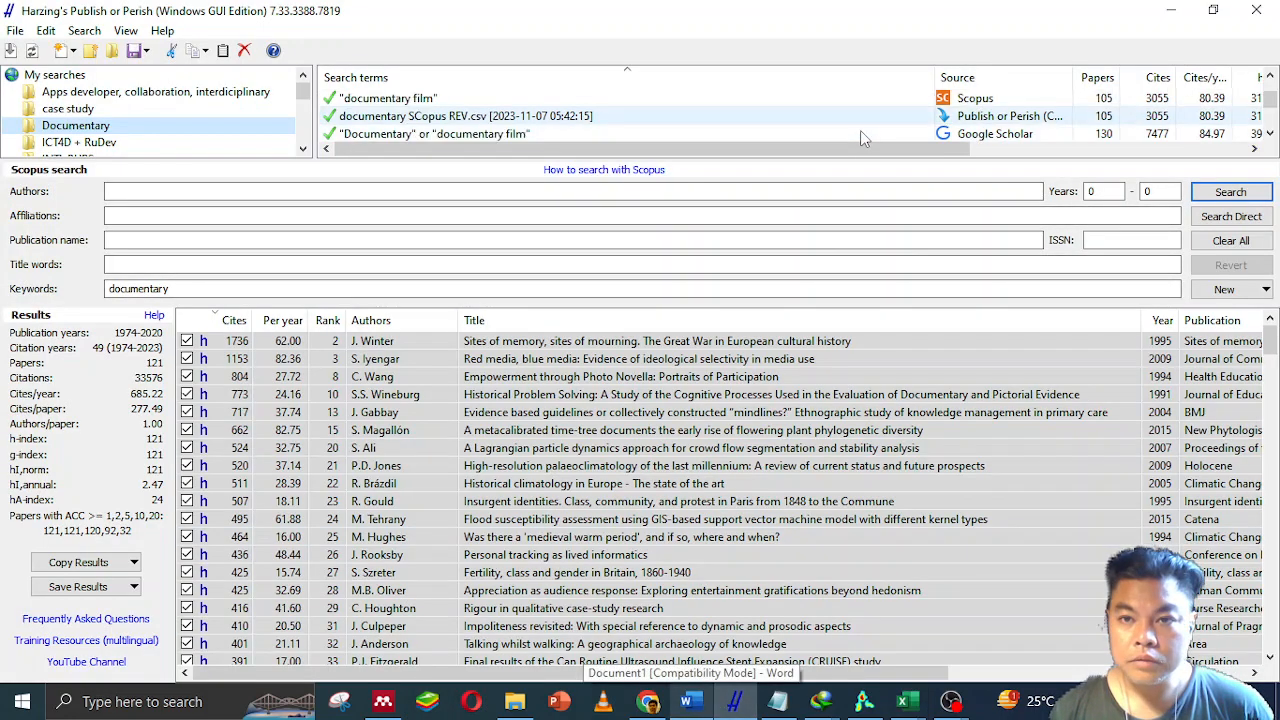
{"action": "left_click", "coordinate": [862, 133]}
{"action": "scroll", "coordinate": [862, 133], "scroll_direction": "down", "scroll_amount": 1}
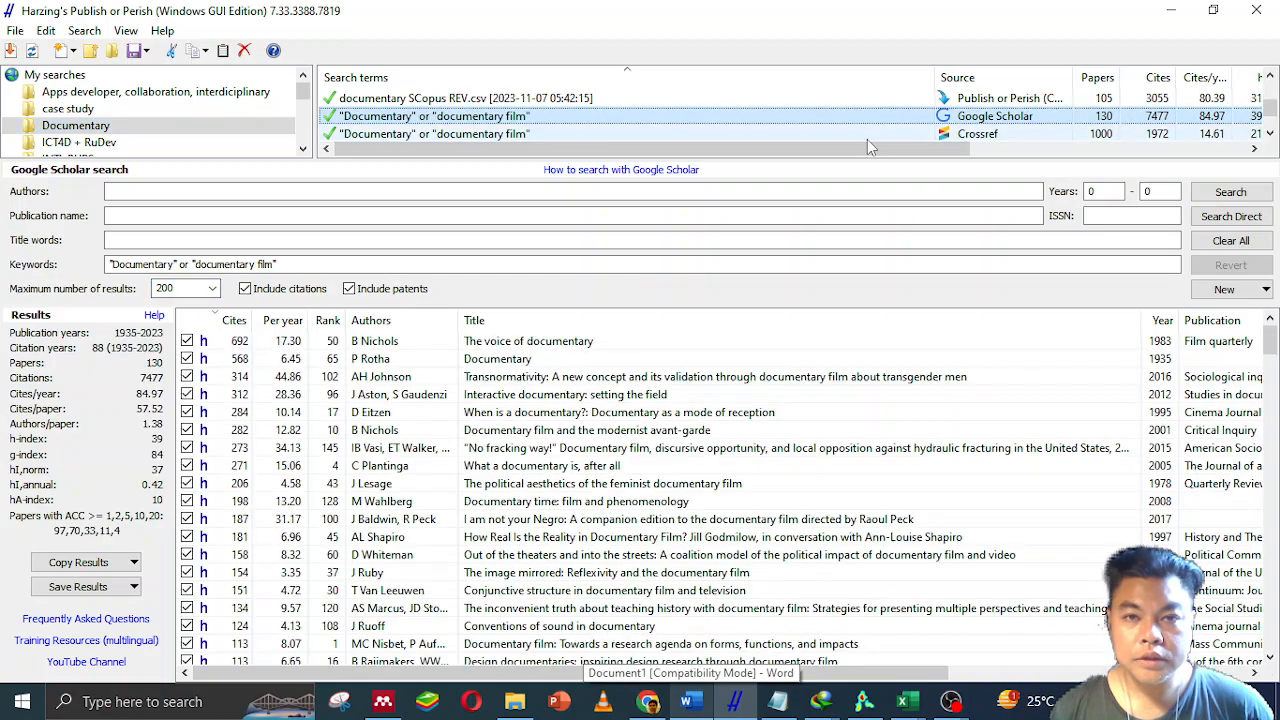
{"action": "scroll", "coordinate": [450, 519], "scroll_direction": "down", "scroll_amount": 17}
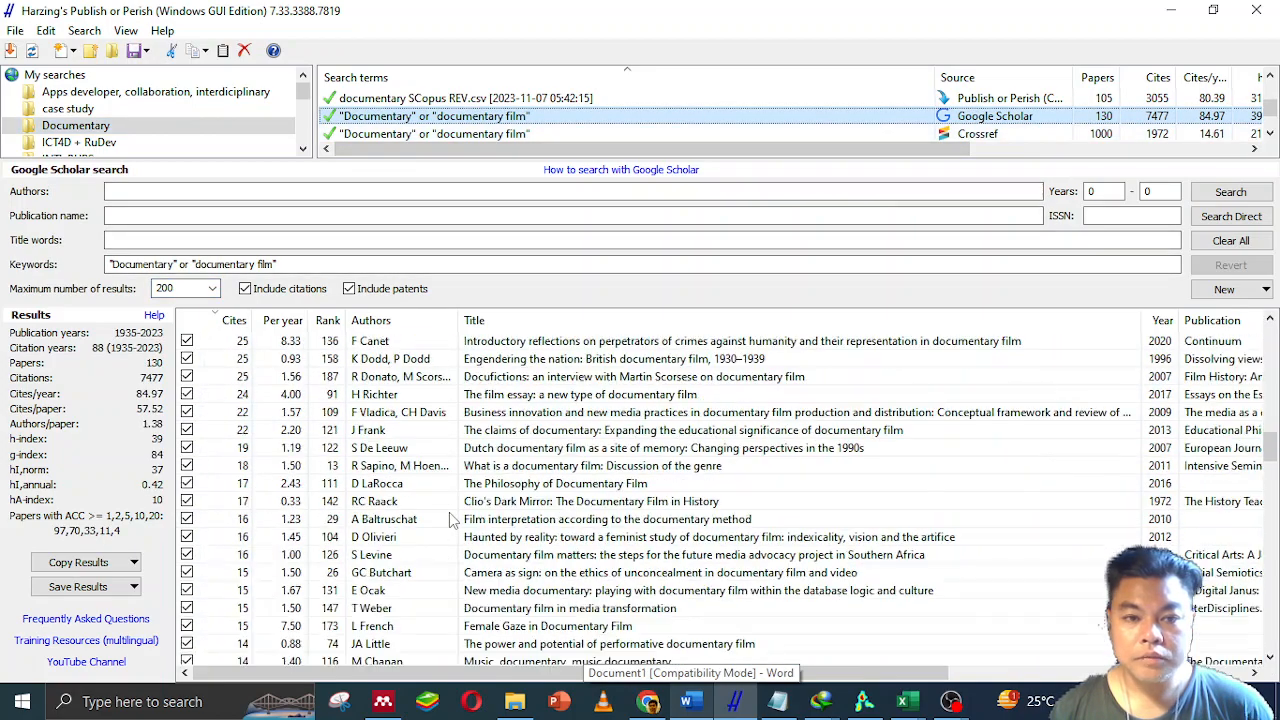
Look through the checked Google Scholar papers down to the unchecked ones, and select every paper in the results list.
{"action": "scroll", "coordinate": [450, 519], "scroll_direction": "down", "scroll_amount": 20}
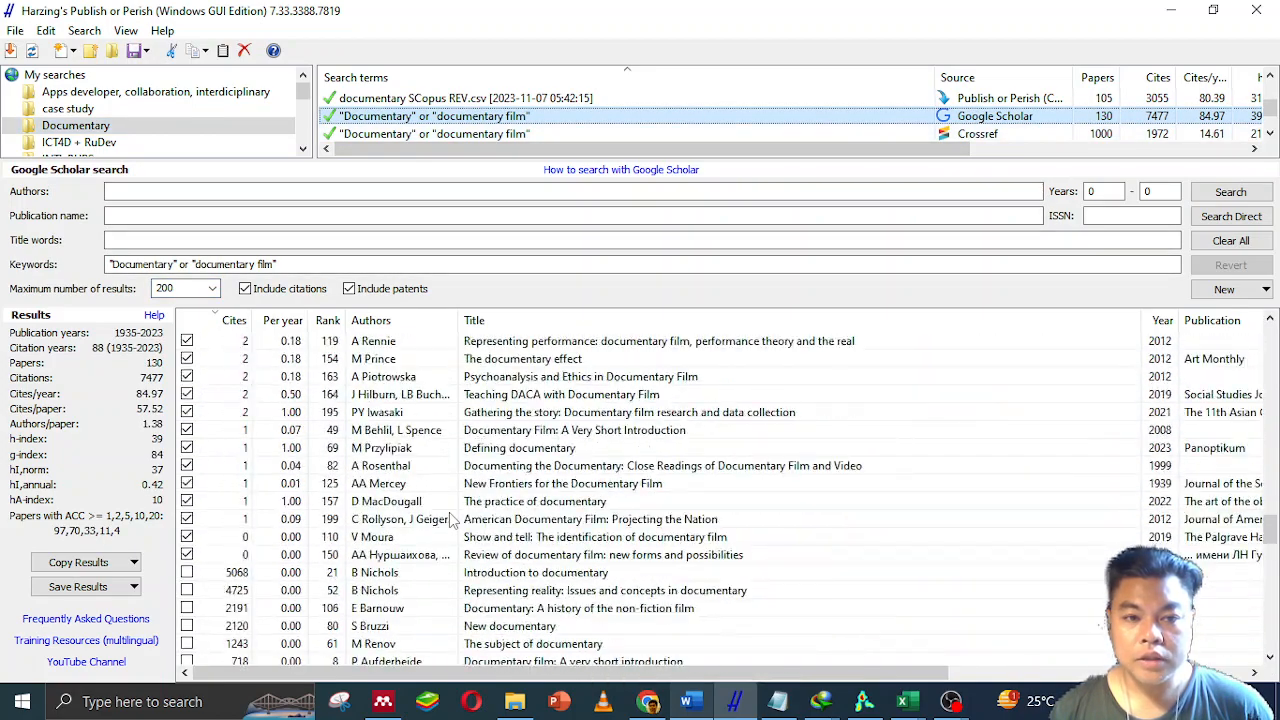
{"action": "scroll", "coordinate": [330, 470], "scroll_direction": "up", "scroll_amount": 1}
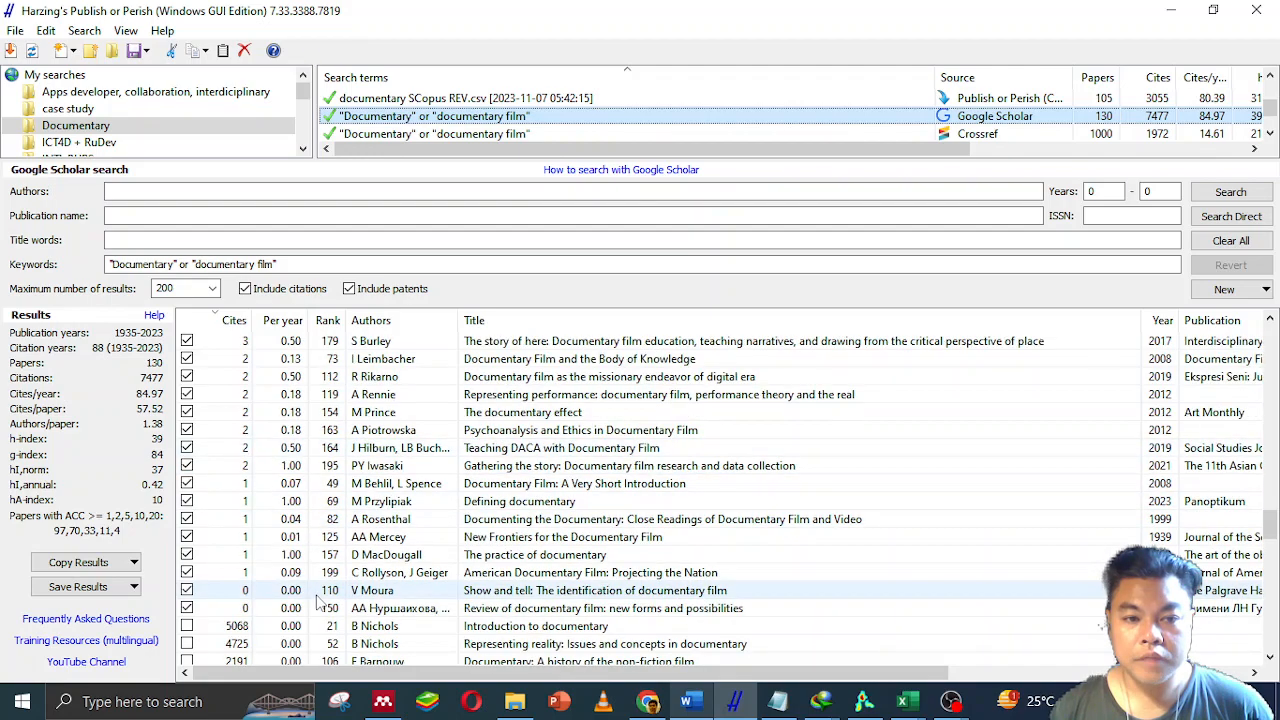
{"action": "scroll", "coordinate": [478, 548], "scroll_direction": "up", "scroll_amount": 15}
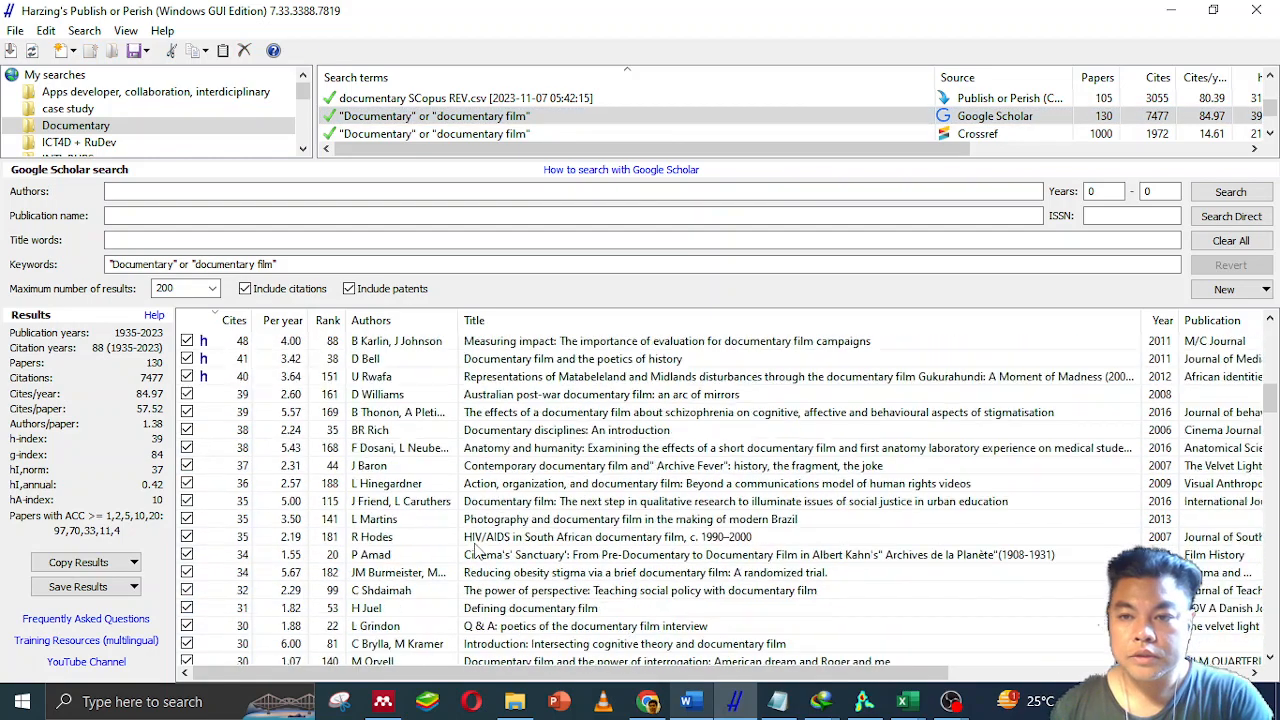
{"action": "scroll", "coordinate": [478, 548], "scroll_direction": "up", "scroll_amount": 10}
{"action": "left_click", "coordinate": [383, 343]}
{"action": "key", "text": "ctrl+a"}
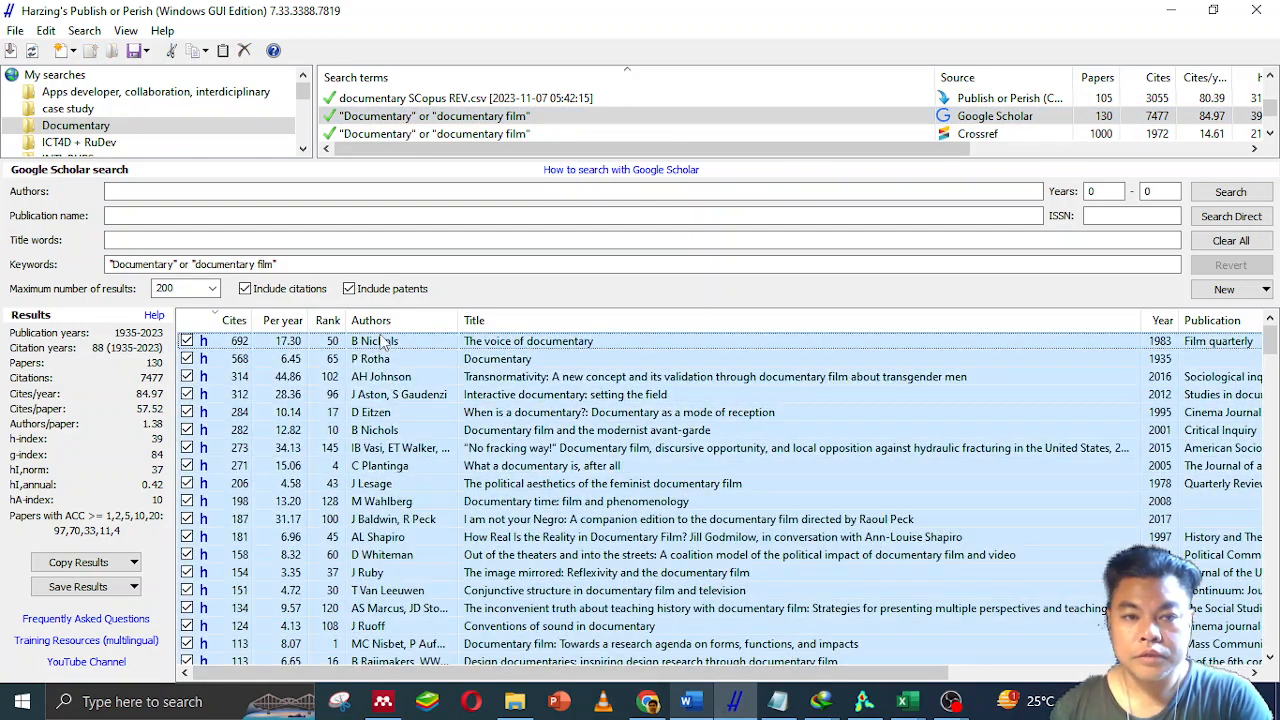
Save the selected Google Scholar results as a CSV file named "documentary GS 01" in the Documents folder.
{"action": "left_click", "coordinate": [80, 562]}
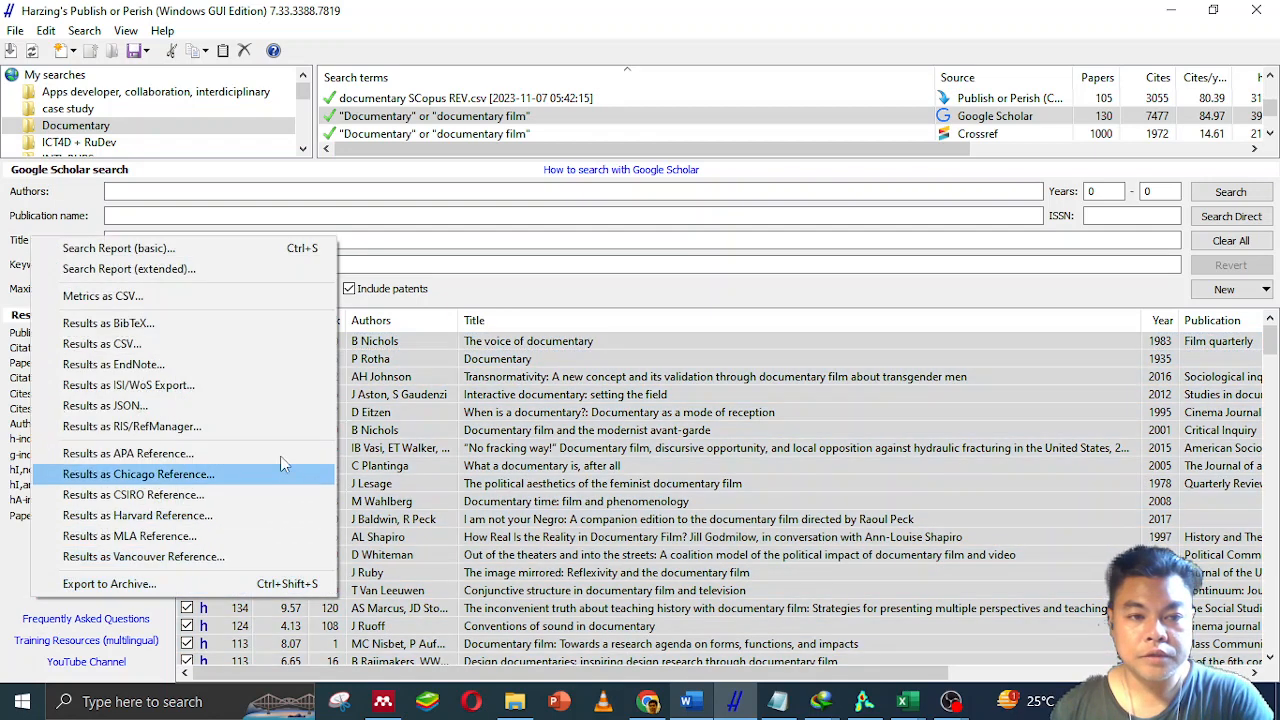
{"action": "left_click", "coordinate": [247, 344]}
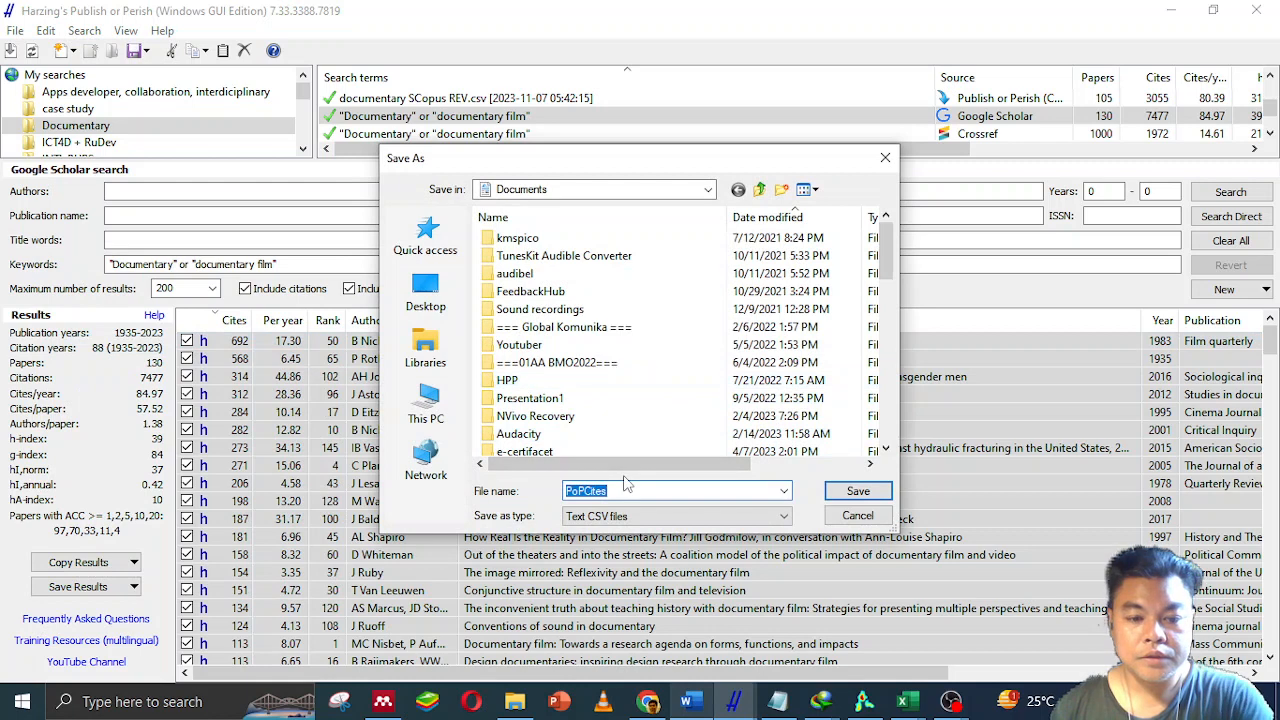
{"action": "type", "text": "d"}
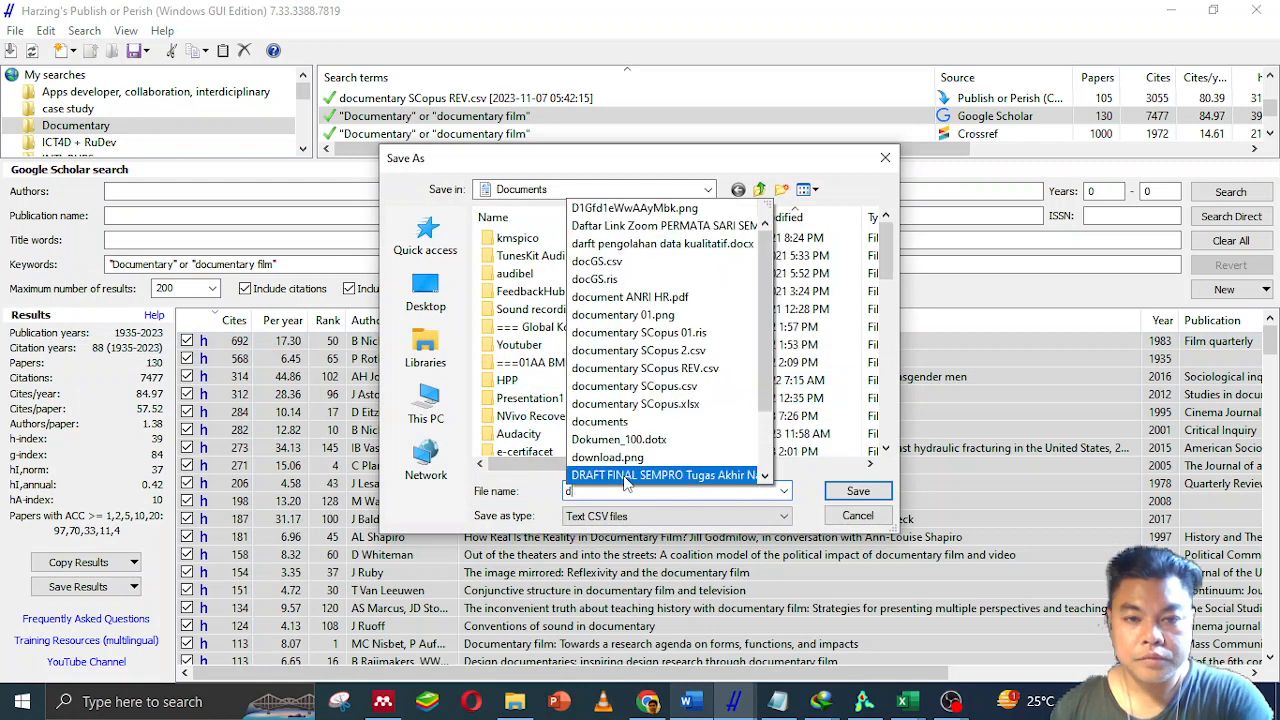
{"action": "left_click", "coordinate": [689, 340]}
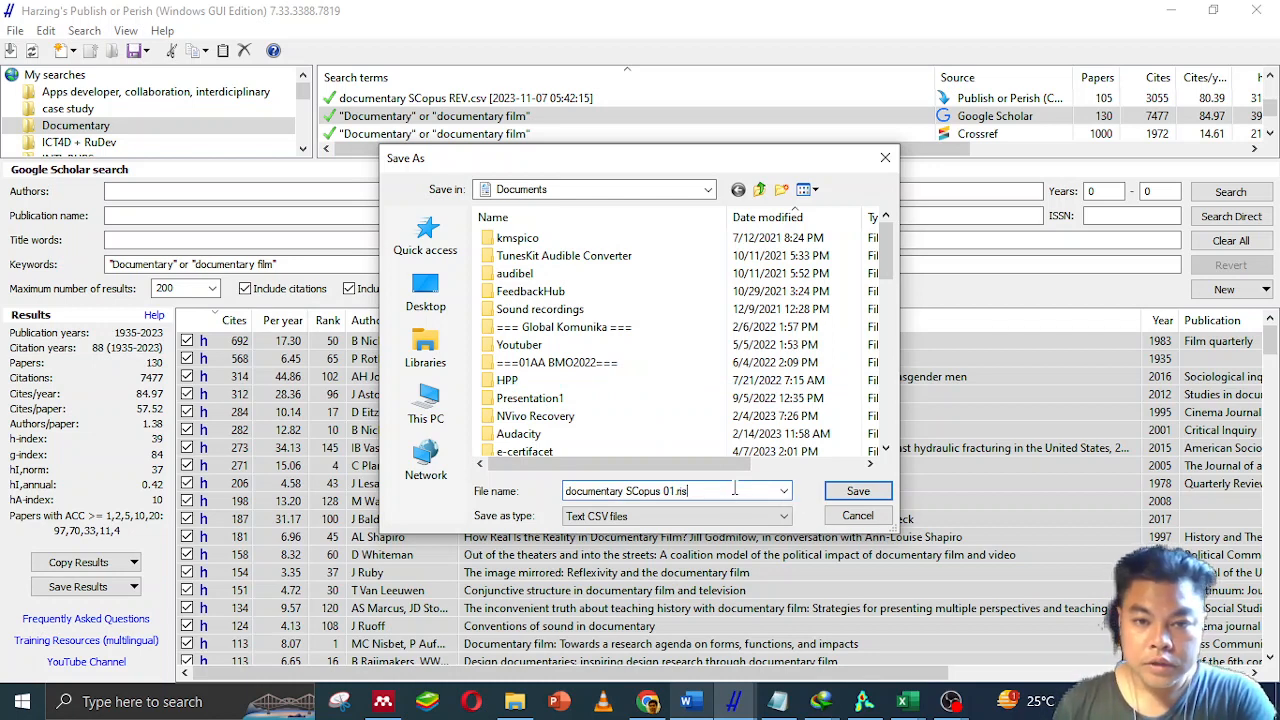
{"action": "key", "text": "ctrl+shift+Left"}
{"action": "key", "text": "ctrl+shift+Left"}
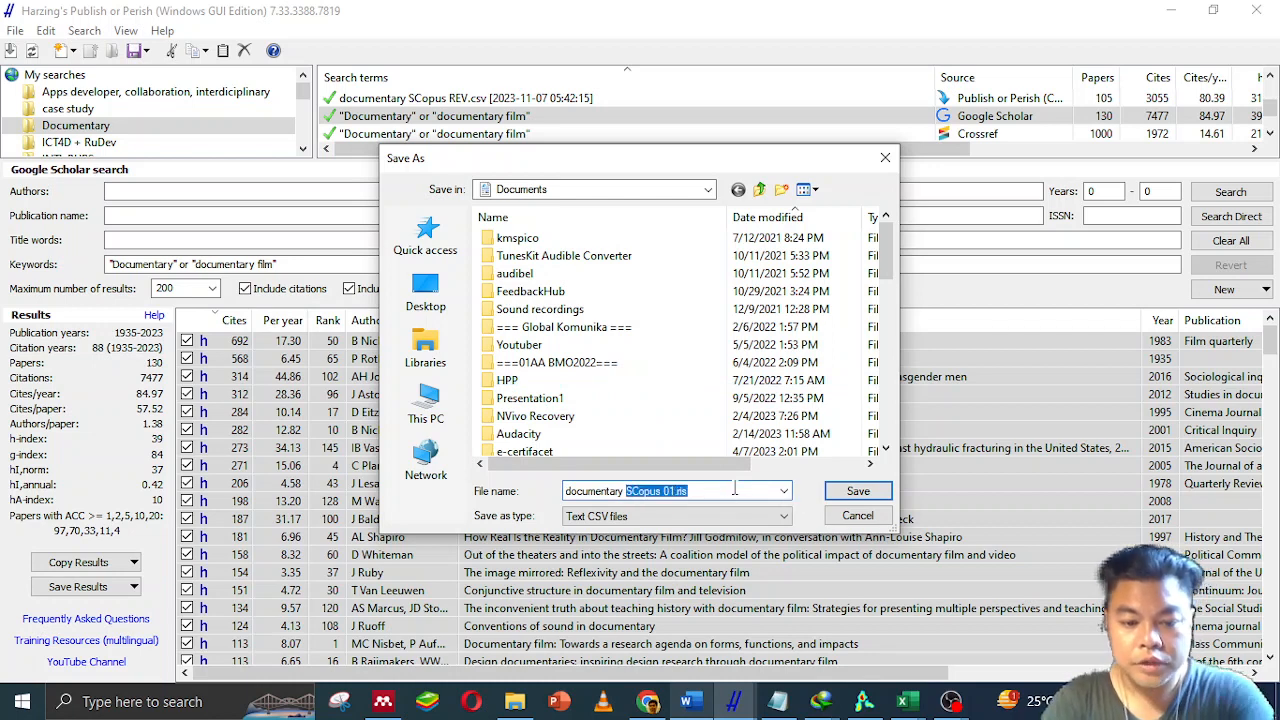
{"action": "type", "text": "G"}
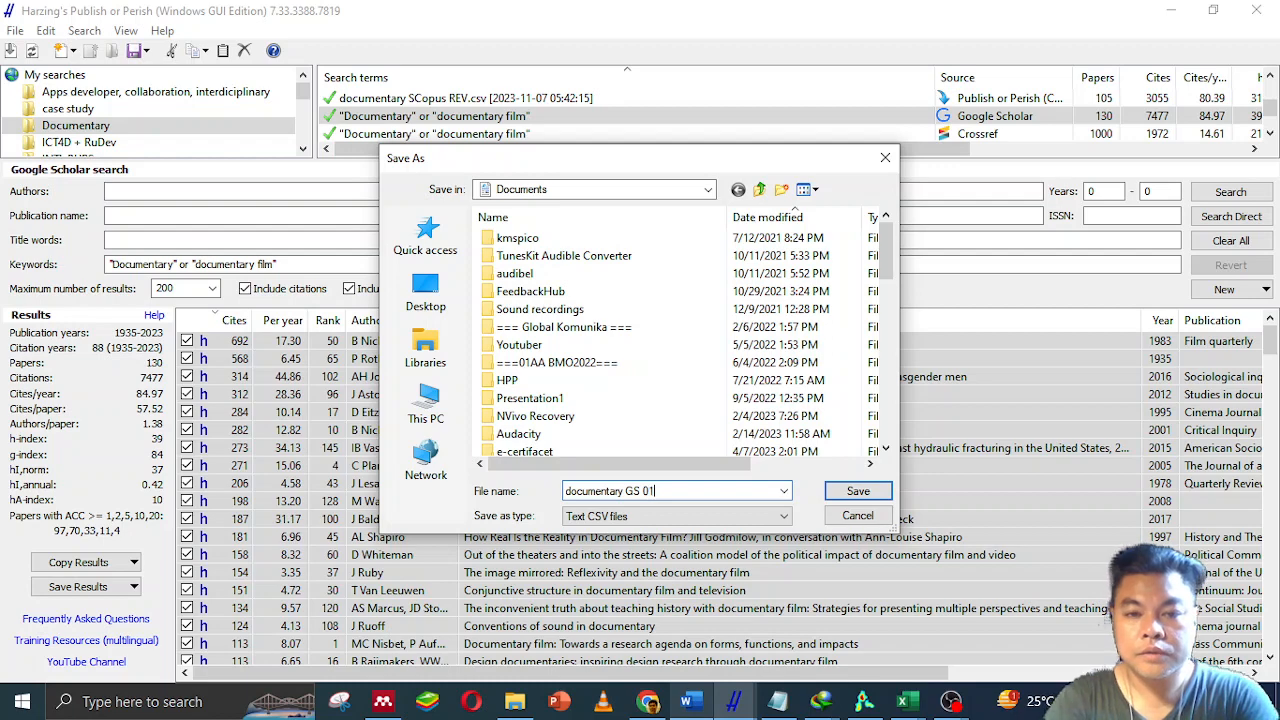
{"action": "key", "text": "Return"}
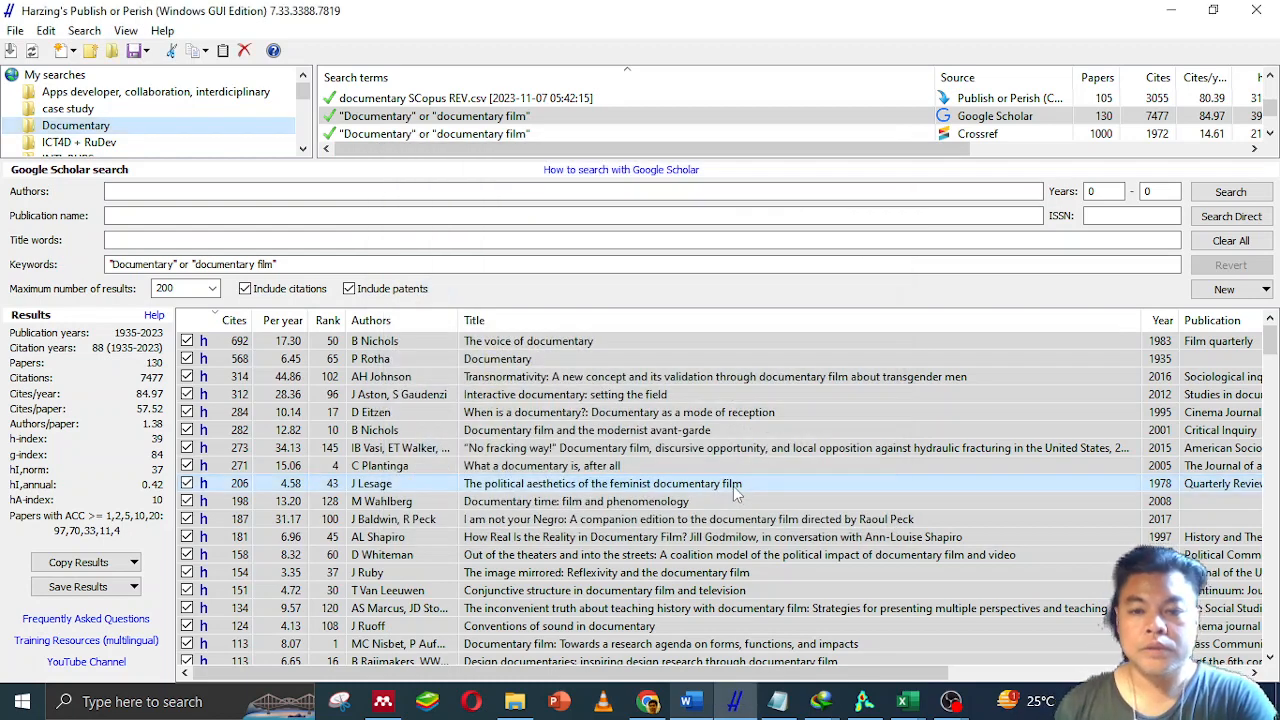
Switch to File Explorer, re-sort the Documents folder with the newest files first and open the documentary GS 01 CSV in Excel.
{"action": "left_click", "coordinate": [515, 701]}
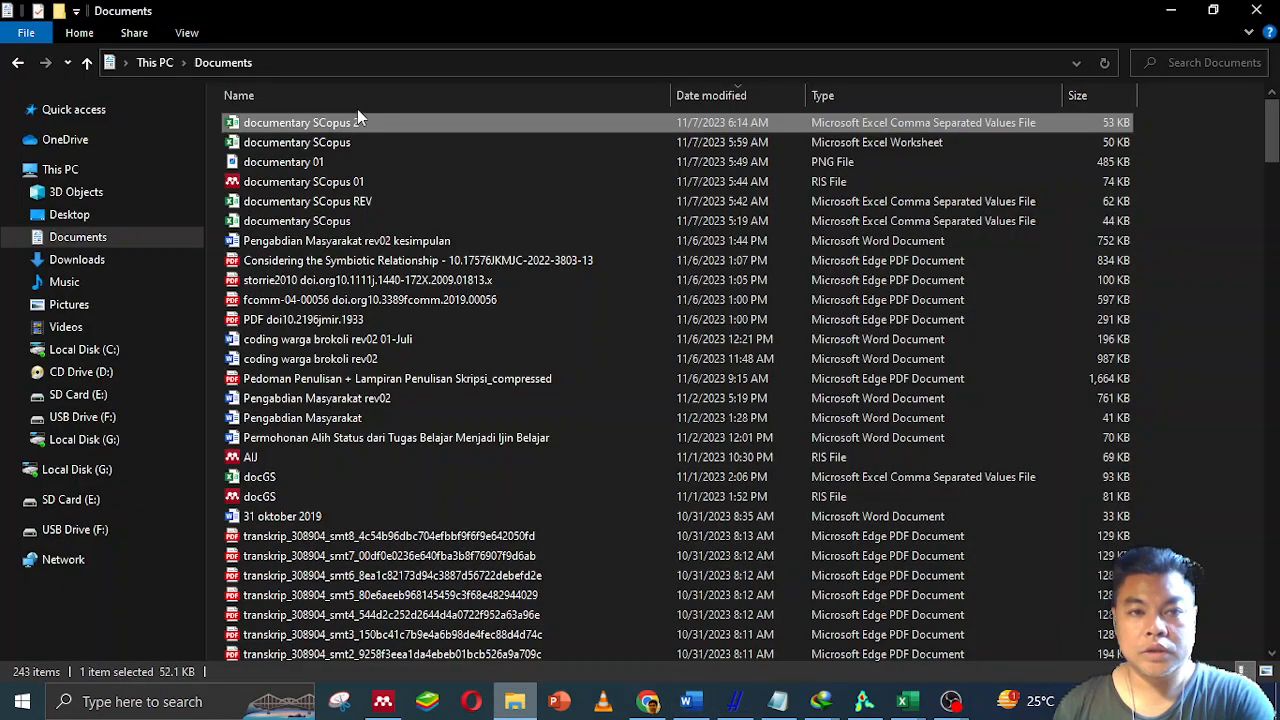
{"action": "left_click", "coordinate": [724, 95]}
{"action": "left_click", "coordinate": [724, 95]}
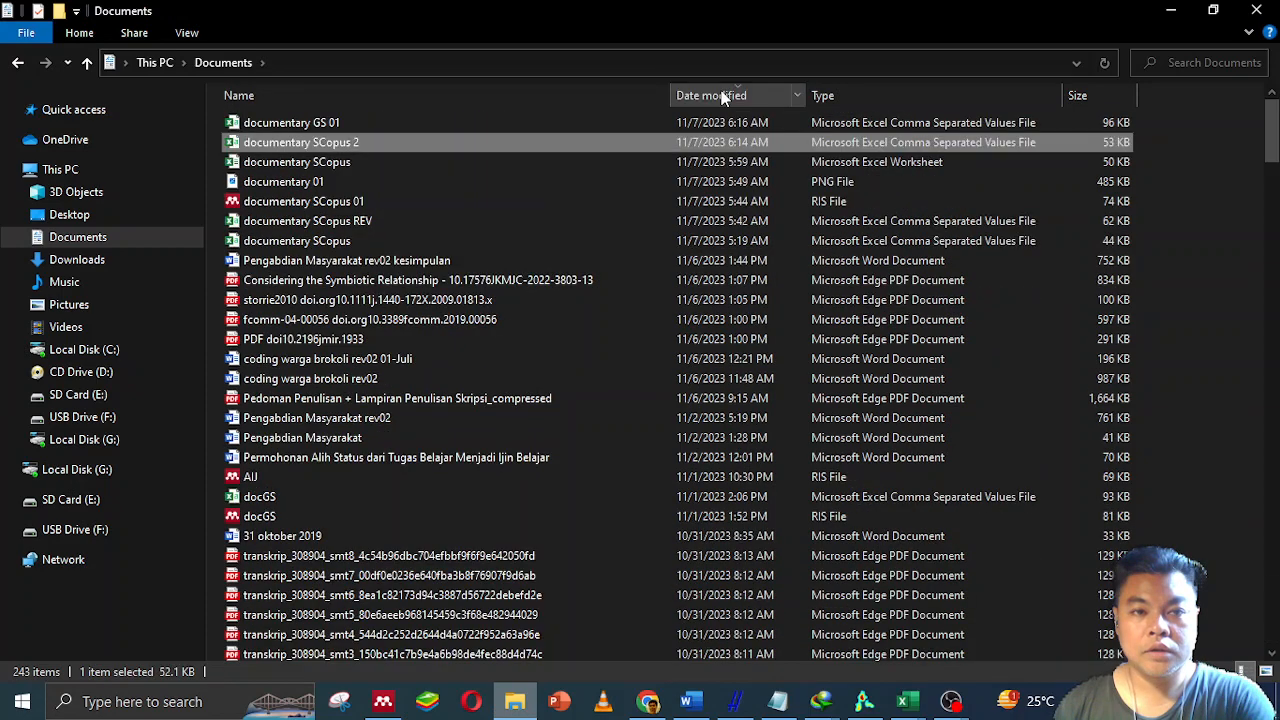
{"action": "double_click", "coordinate": [318, 140]}
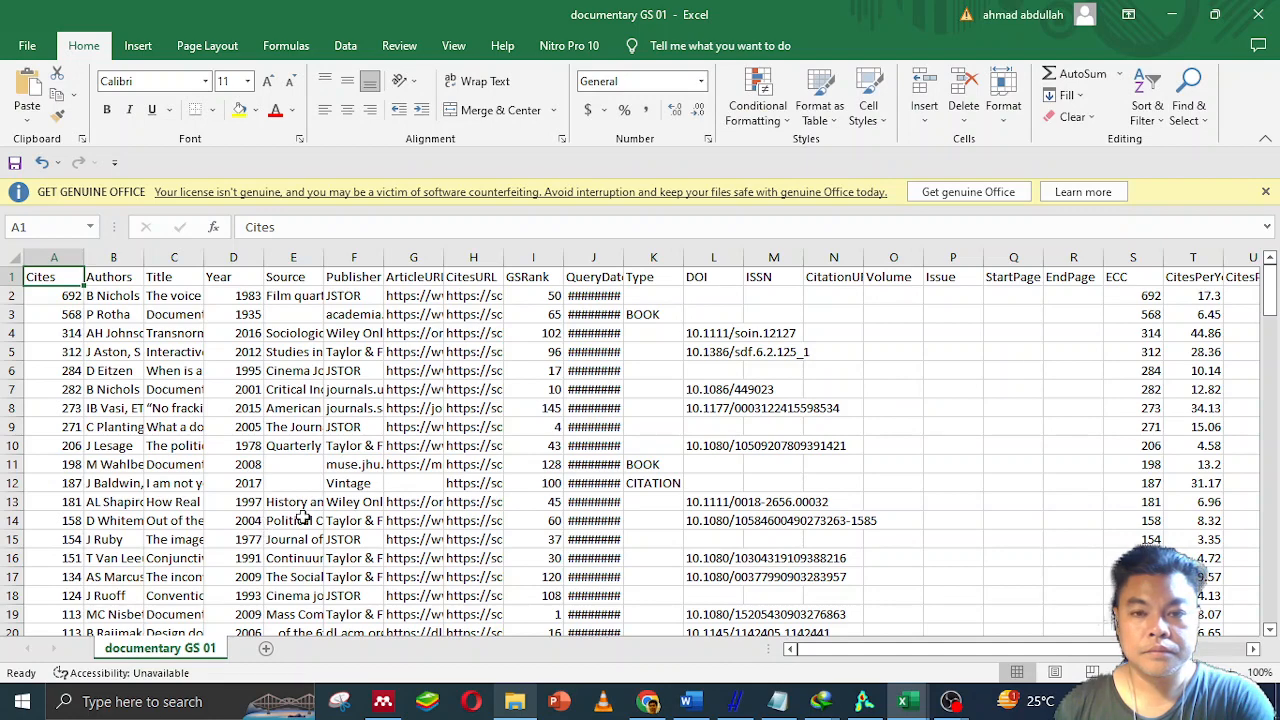
Widen the Abstract column and wrap the text of the whole column.
{"action": "scroll", "coordinate": [1195, 370], "scroll_direction": "right", "scroll_amount": 6}
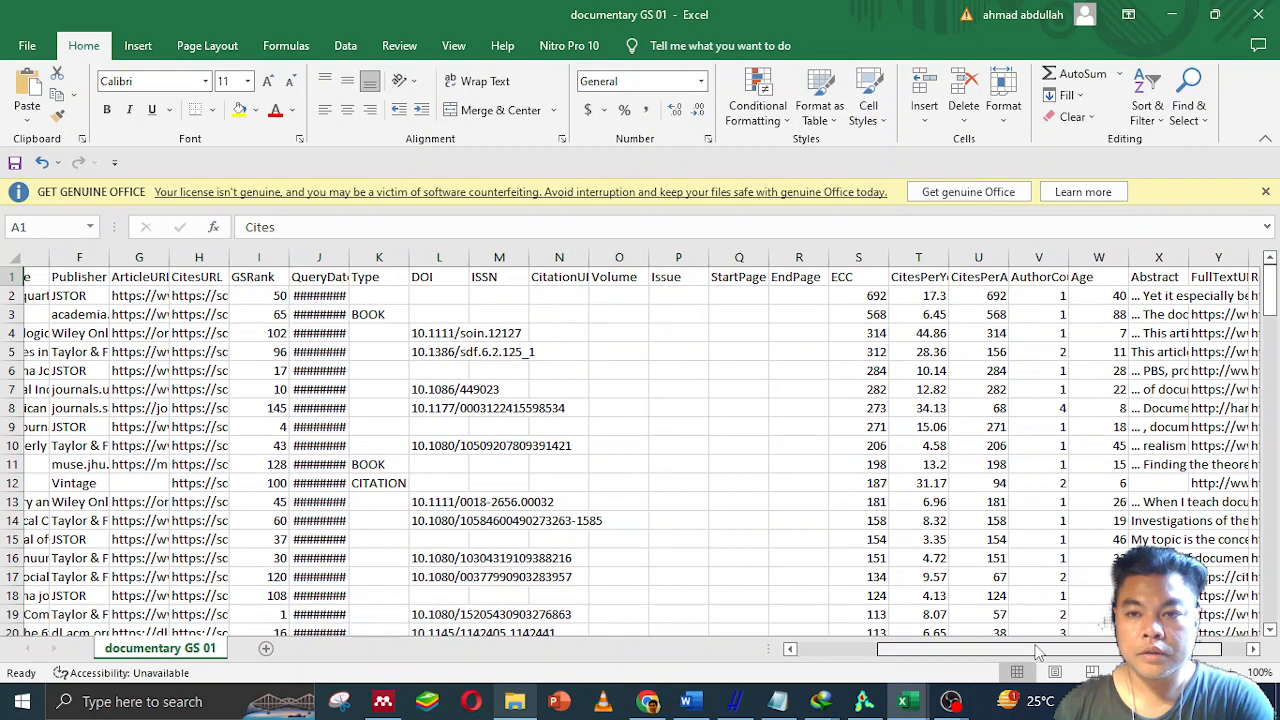
{"action": "left_click_drag", "start_coordinate": [1110, 258], "coordinate": [1251, 262]}
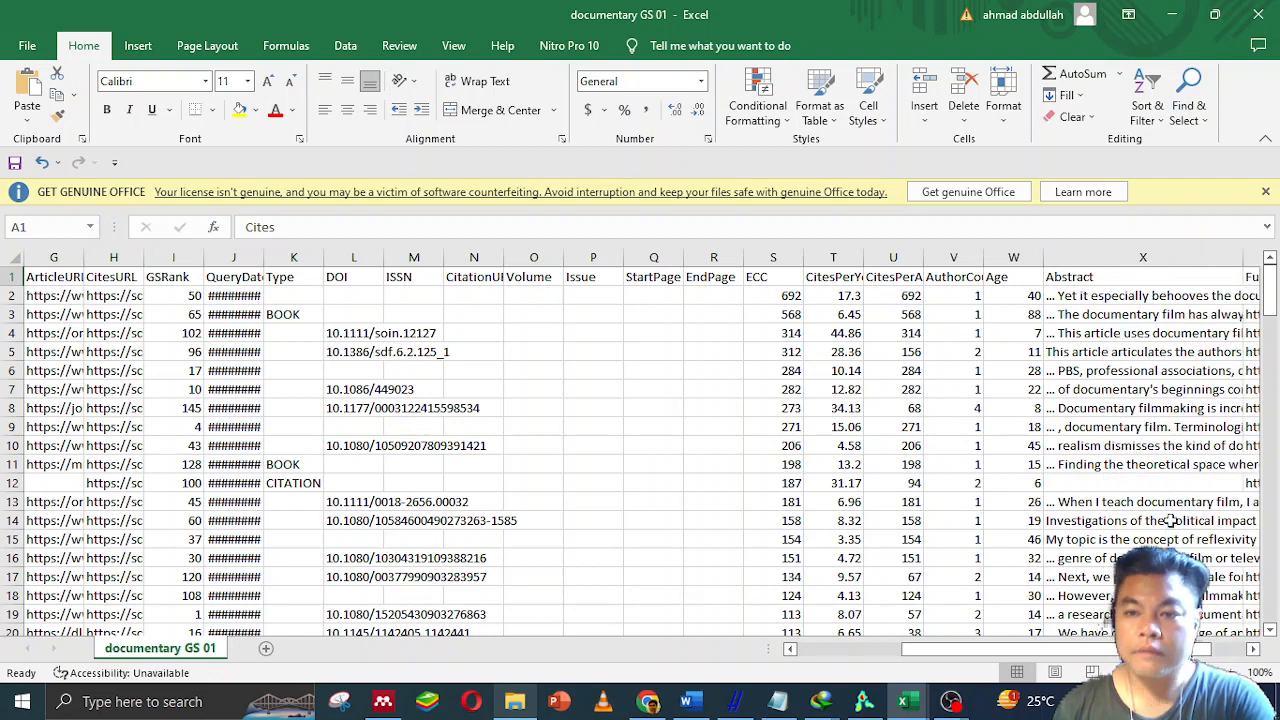
{"action": "left_click", "coordinate": [1100, 257]}
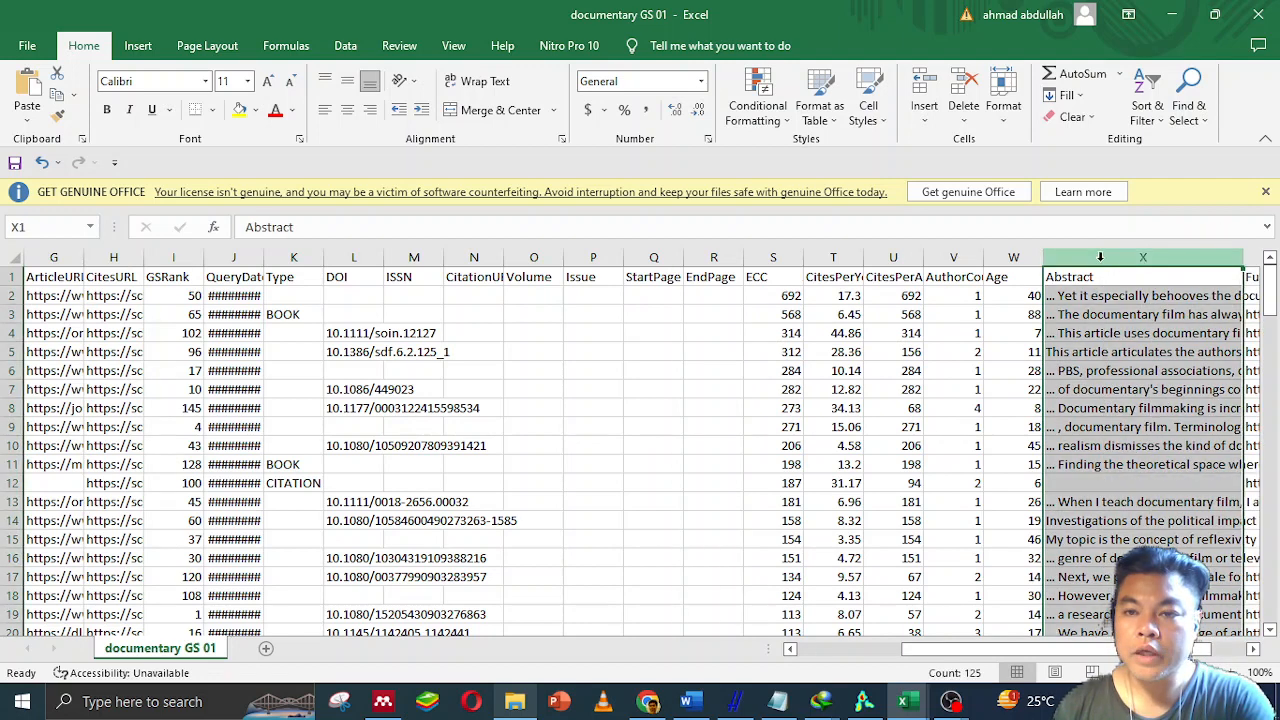
{"action": "left_click", "coordinate": [485, 81]}
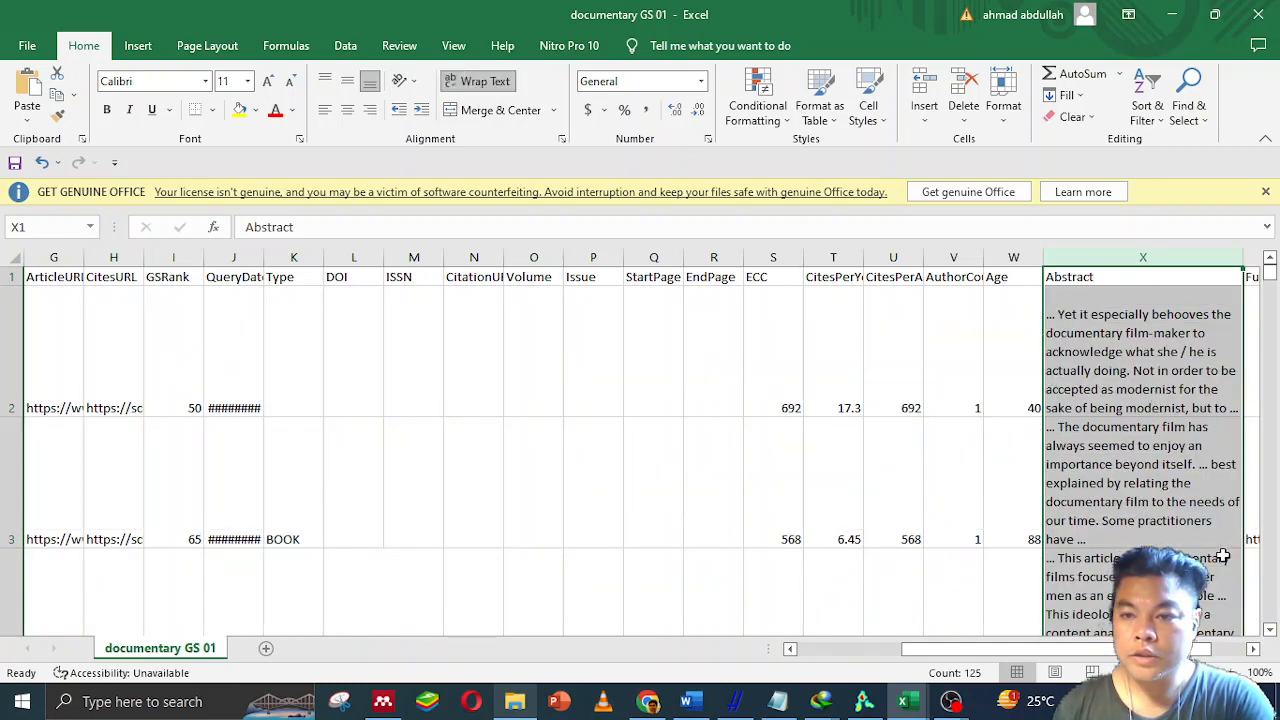
Examine the wrapped abstracts of the exported papers down to the last record in row 131.
{"action": "left_click_drag", "start_coordinate": [1050, 650], "coordinate": [1086, 650]}
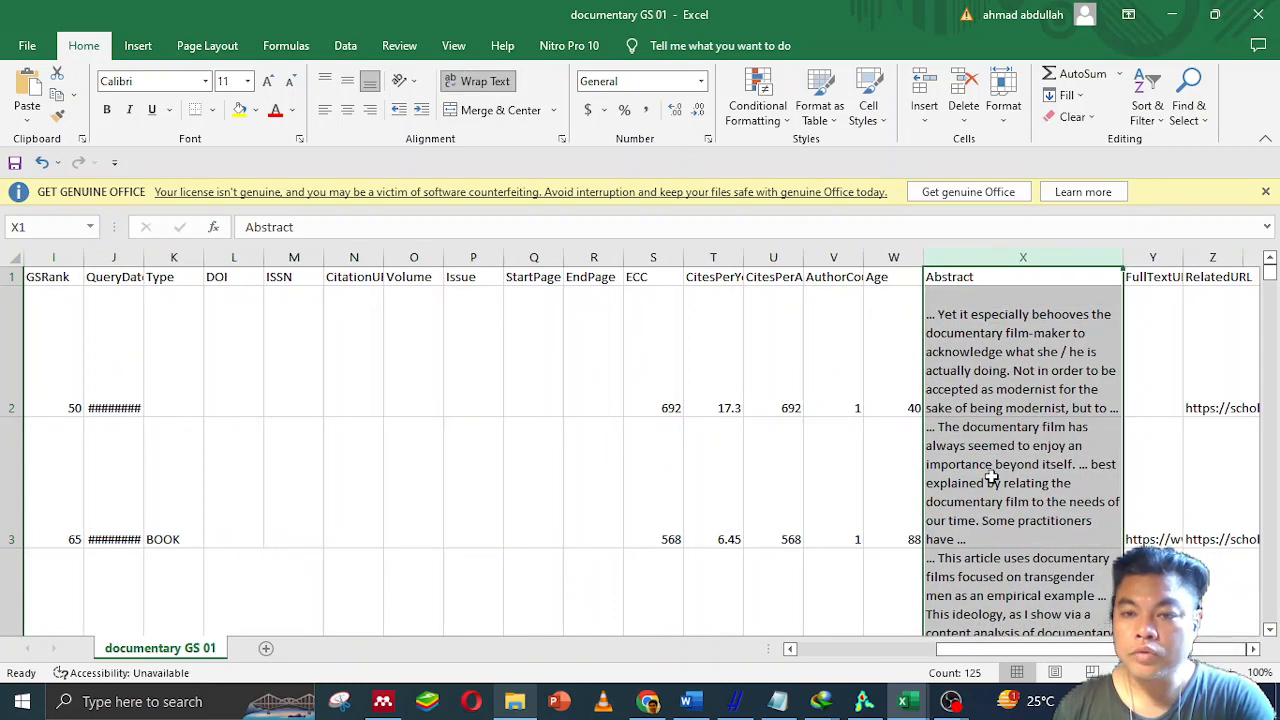
{"action": "scroll", "coordinate": [990, 477], "scroll_direction": "down", "scroll_amount": 2}
{"action": "scroll", "coordinate": [990, 477], "scroll_direction": "down", "scroll_amount": 9}
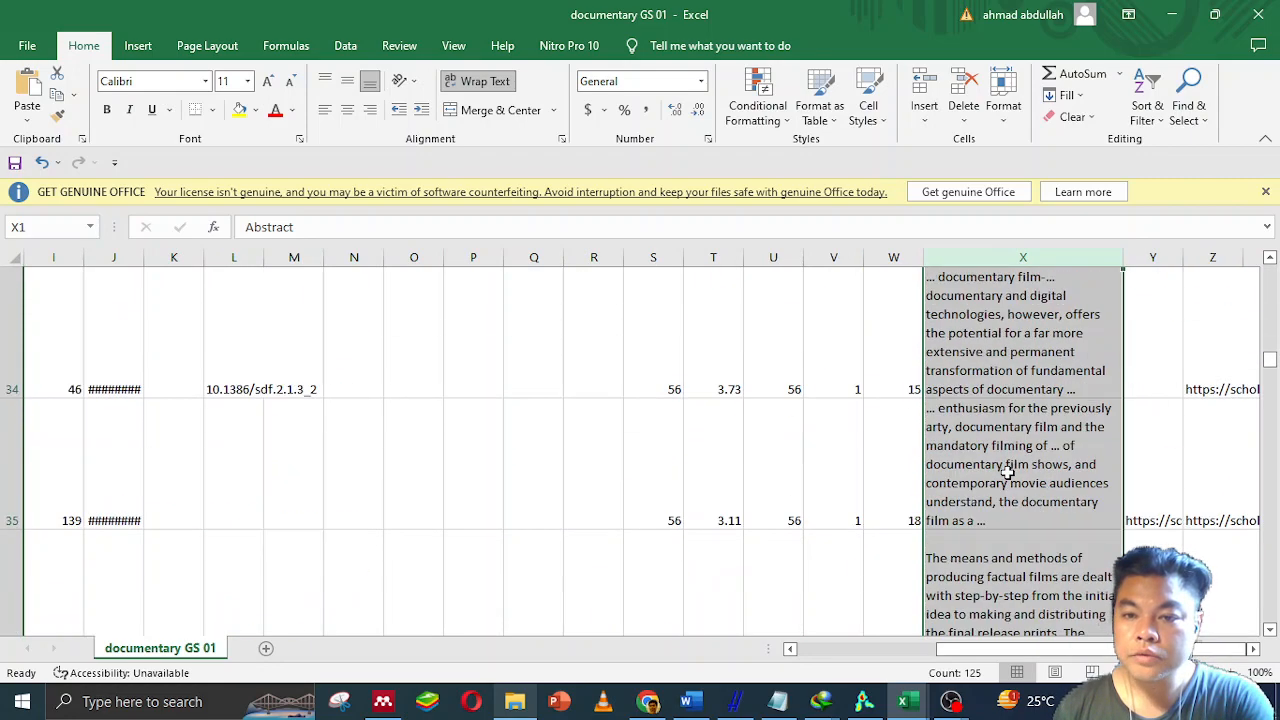
{"action": "scroll", "coordinate": [1008, 472], "scroll_direction": "down", "scroll_amount": 6}
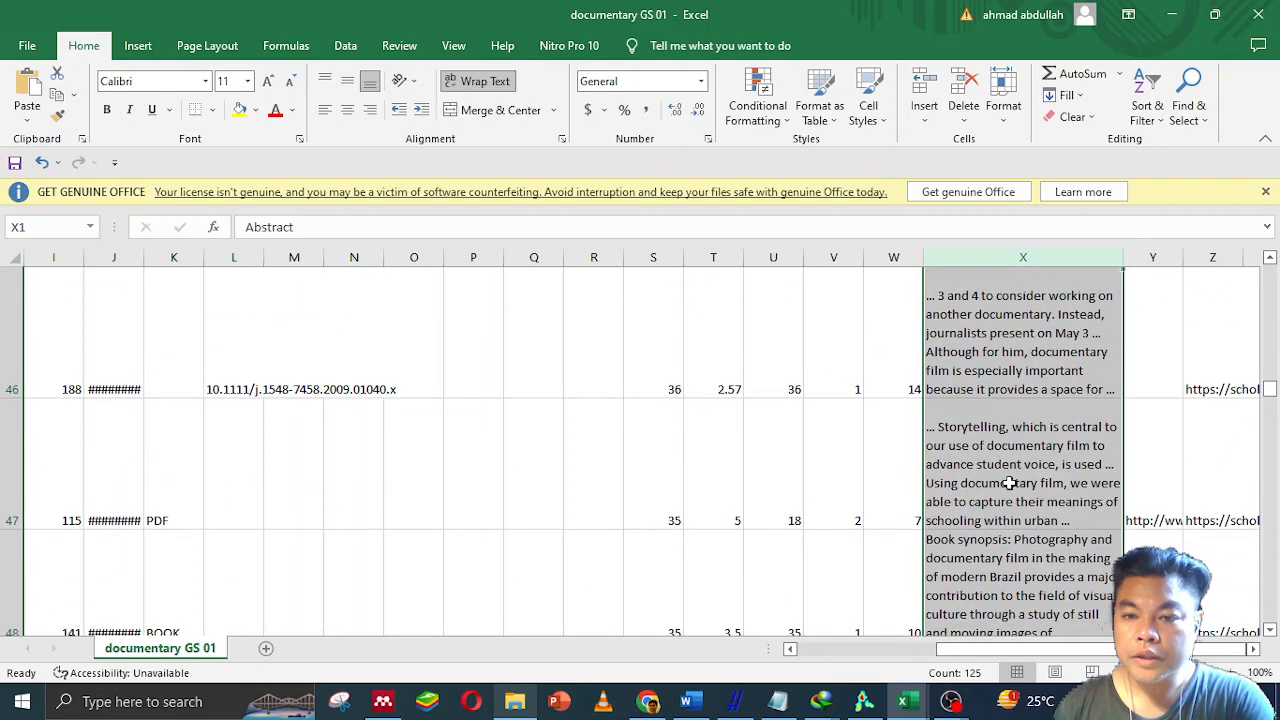
{"action": "scroll", "coordinate": [1009, 483], "scroll_direction": "down", "scroll_amount": 4}
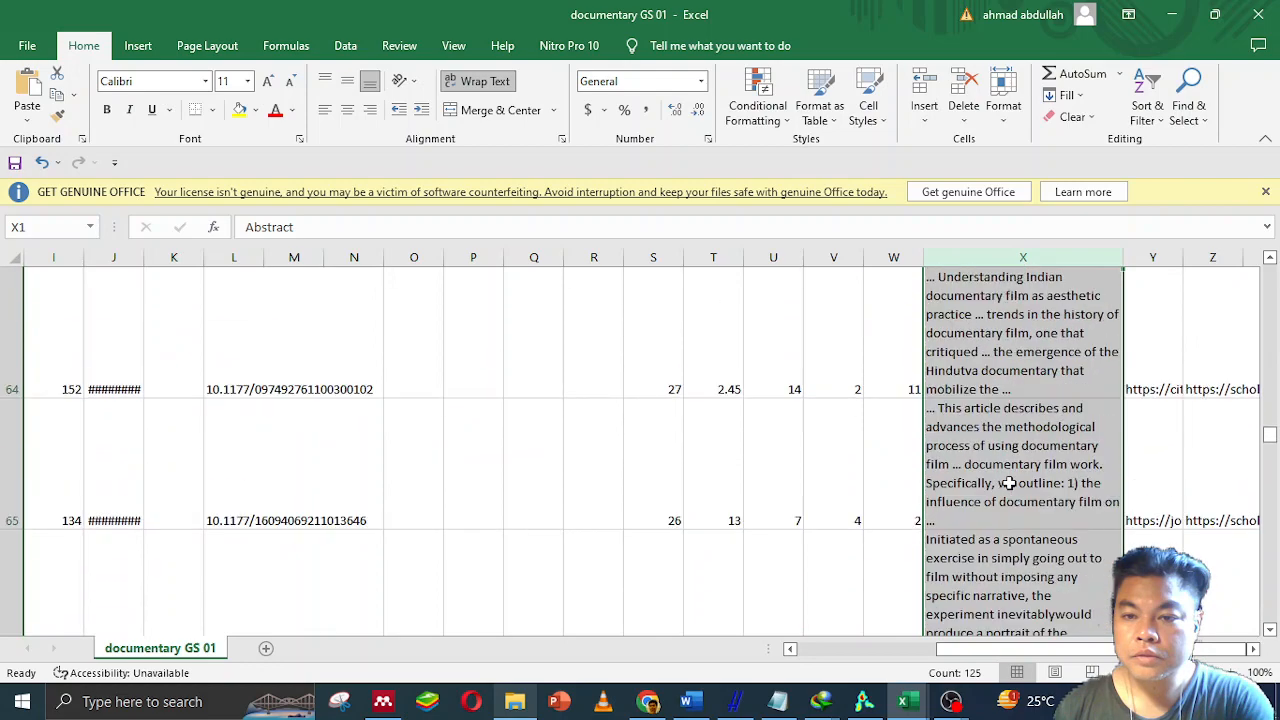
{"action": "scroll", "coordinate": [1010, 483], "scroll_direction": "down", "scroll_amount": 7}
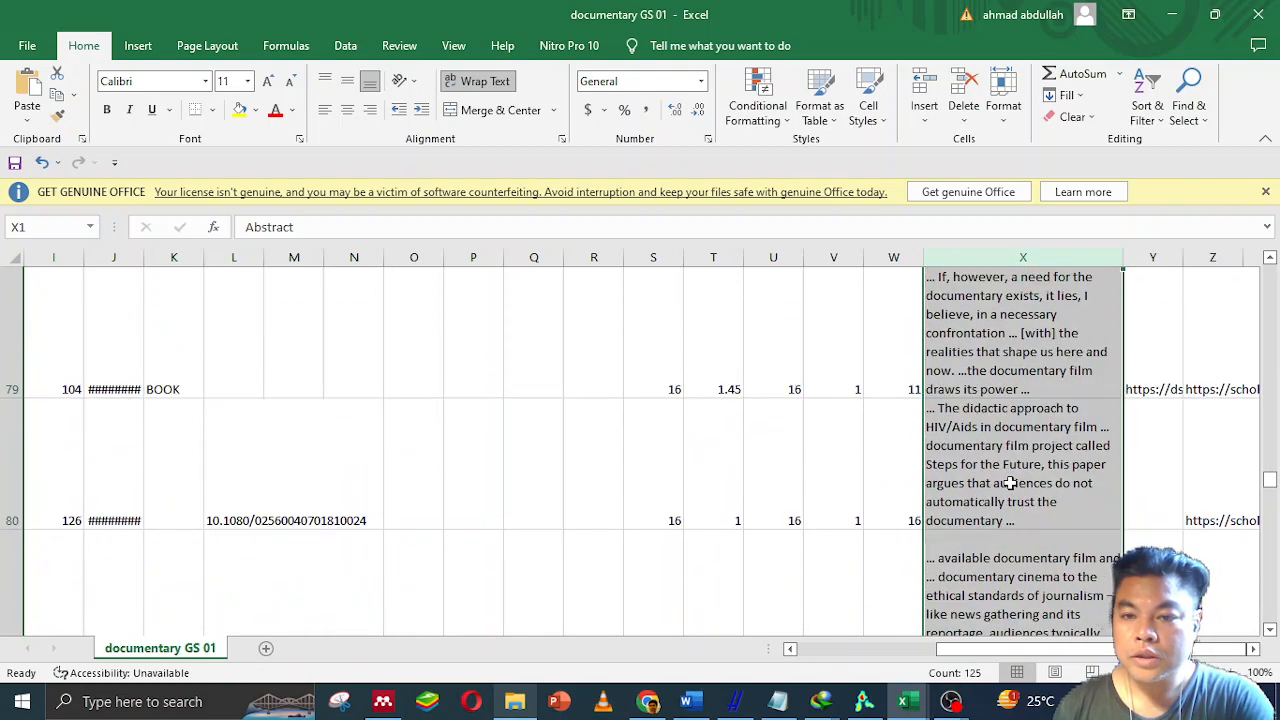
{"action": "scroll", "coordinate": [1010, 483], "scroll_direction": "down", "scroll_amount": 4}
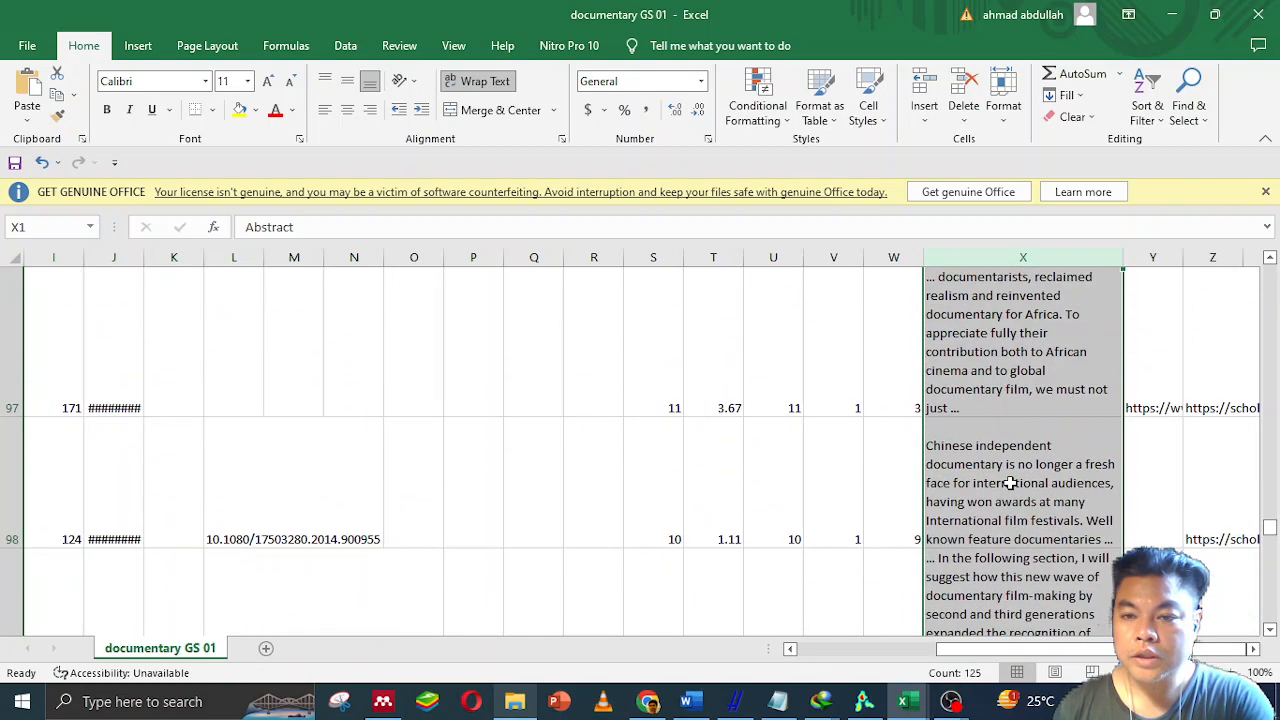
{"action": "scroll", "coordinate": [1010, 483], "scroll_direction": "down", "scroll_amount": 1}
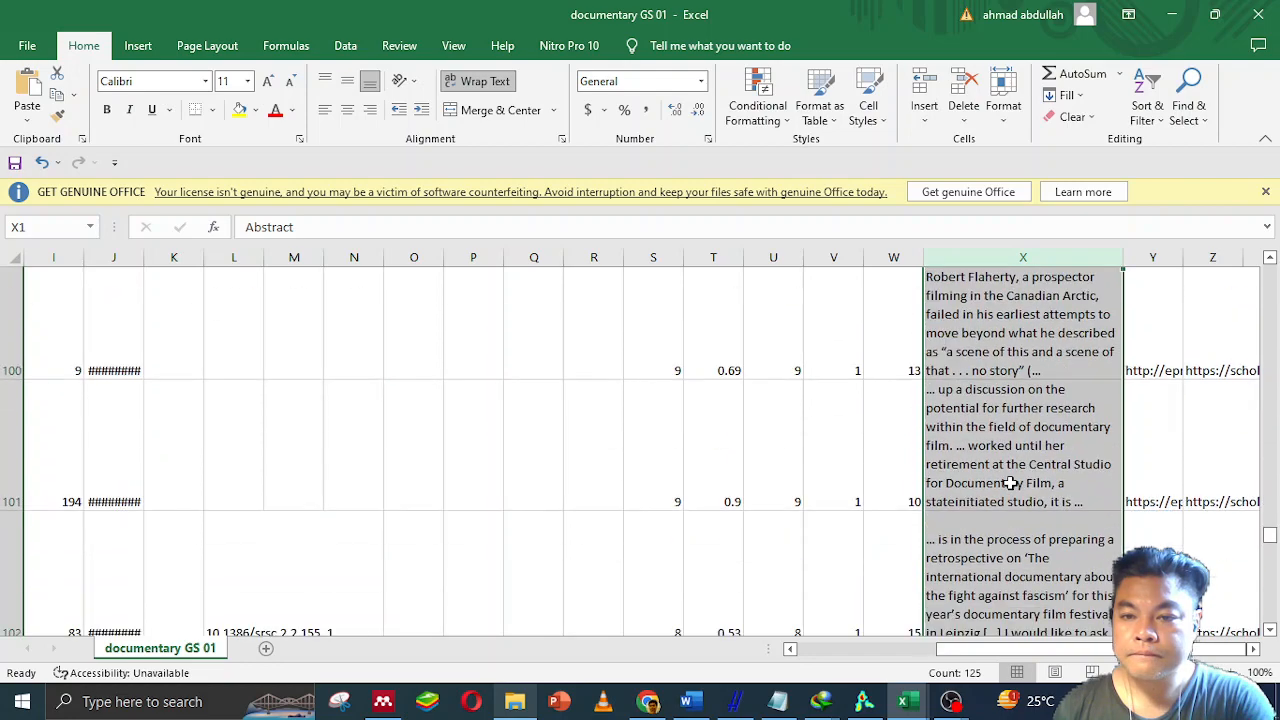
{"action": "scroll", "coordinate": [1010, 483], "scroll_direction": "down", "scroll_amount": 4}
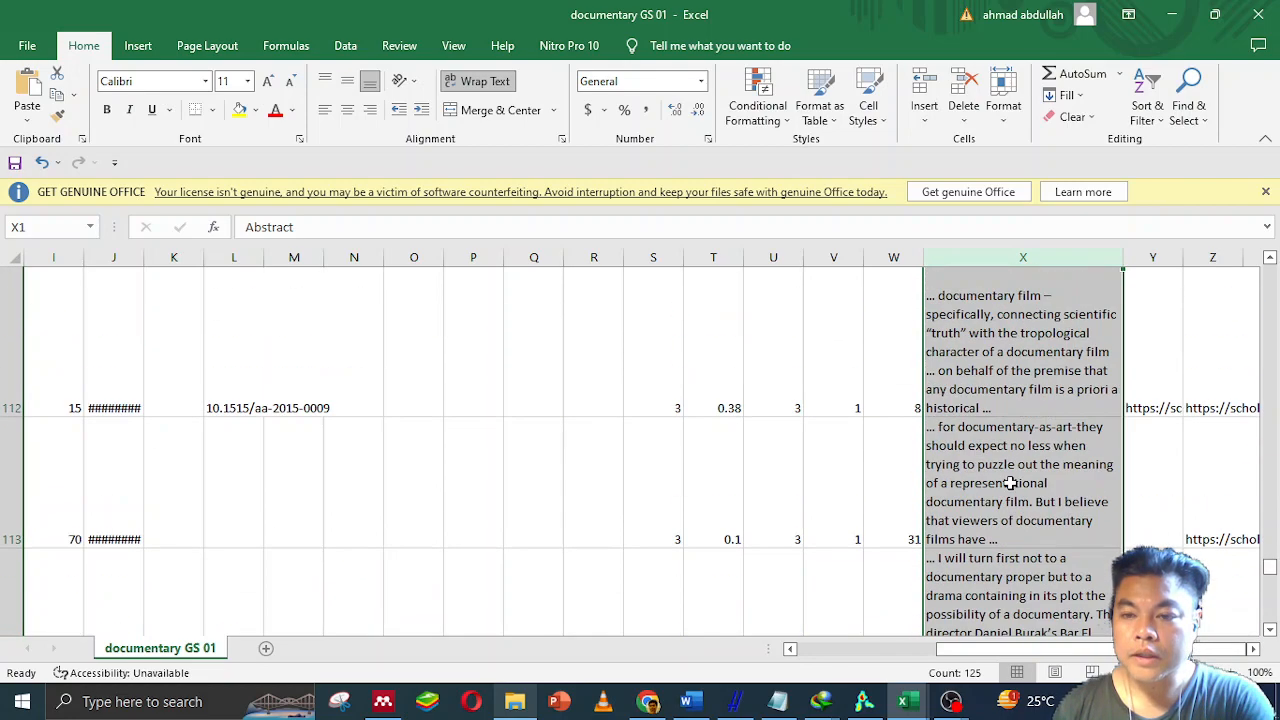
{"action": "scroll", "coordinate": [1010, 483], "scroll_direction": "down", "scroll_amount": 3}
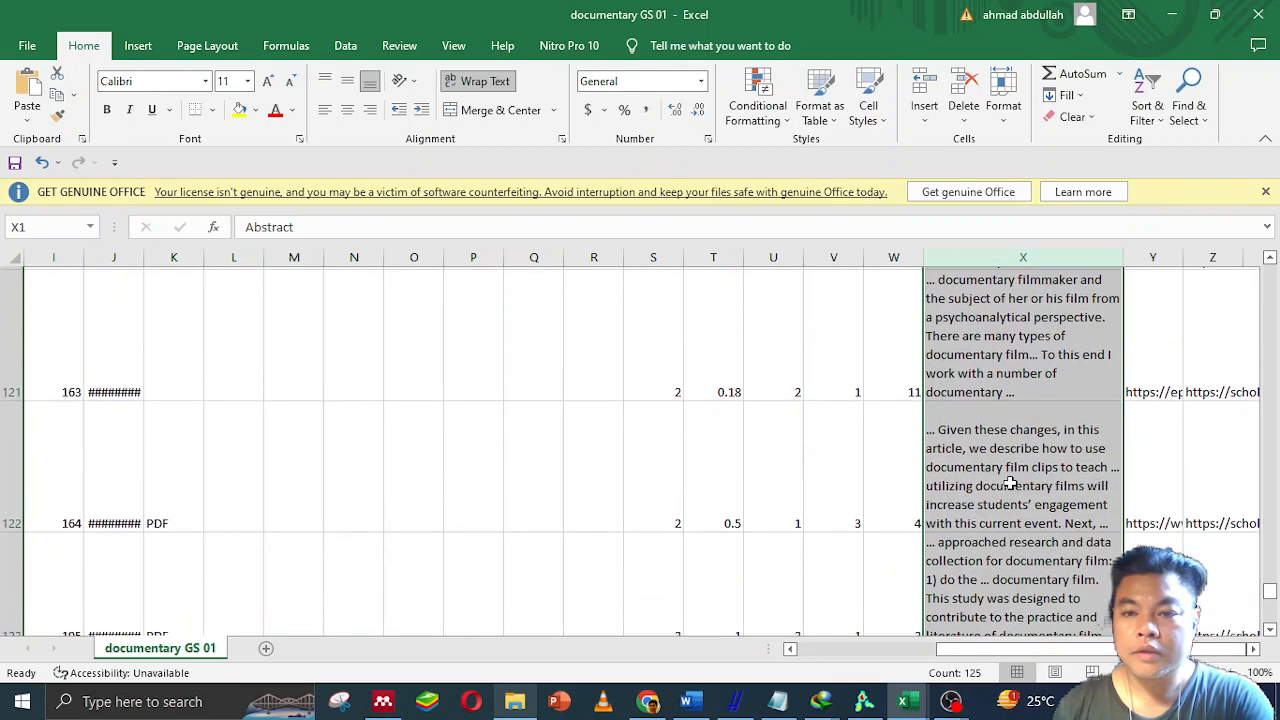
{"action": "scroll", "coordinate": [1010, 483], "scroll_direction": "down", "scroll_amount": 1}
{"action": "scroll", "coordinate": [1010, 483], "scroll_direction": "down", "scroll_amount": 3}
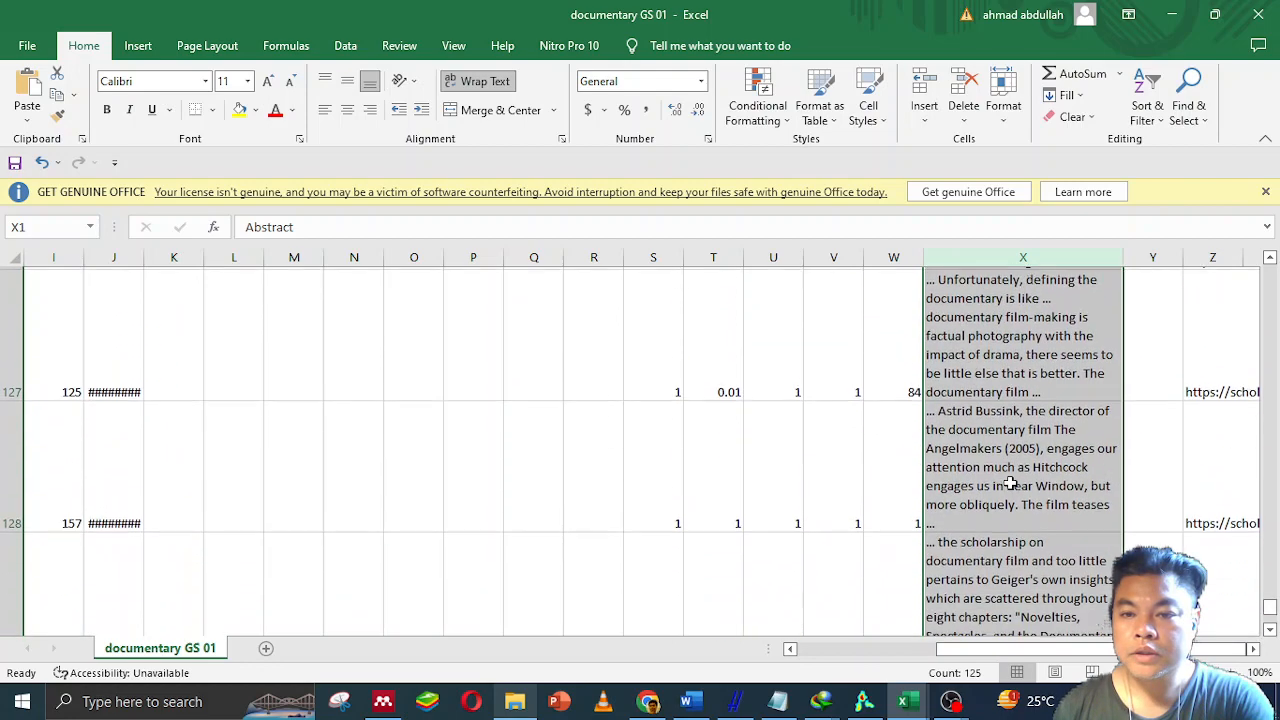
{"action": "scroll", "coordinate": [1010, 483], "scroll_direction": "up", "scroll_amount": 3}
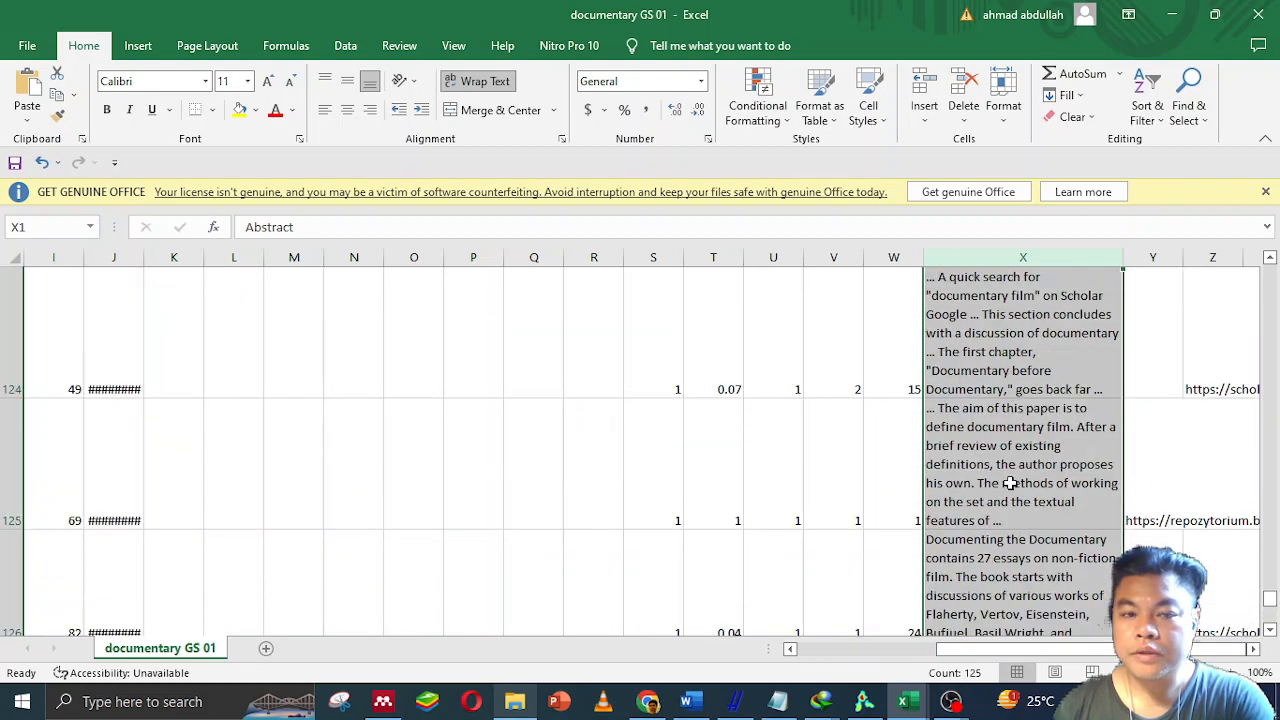
{"action": "scroll", "coordinate": [1010, 483], "scroll_direction": "down", "scroll_amount": 2}
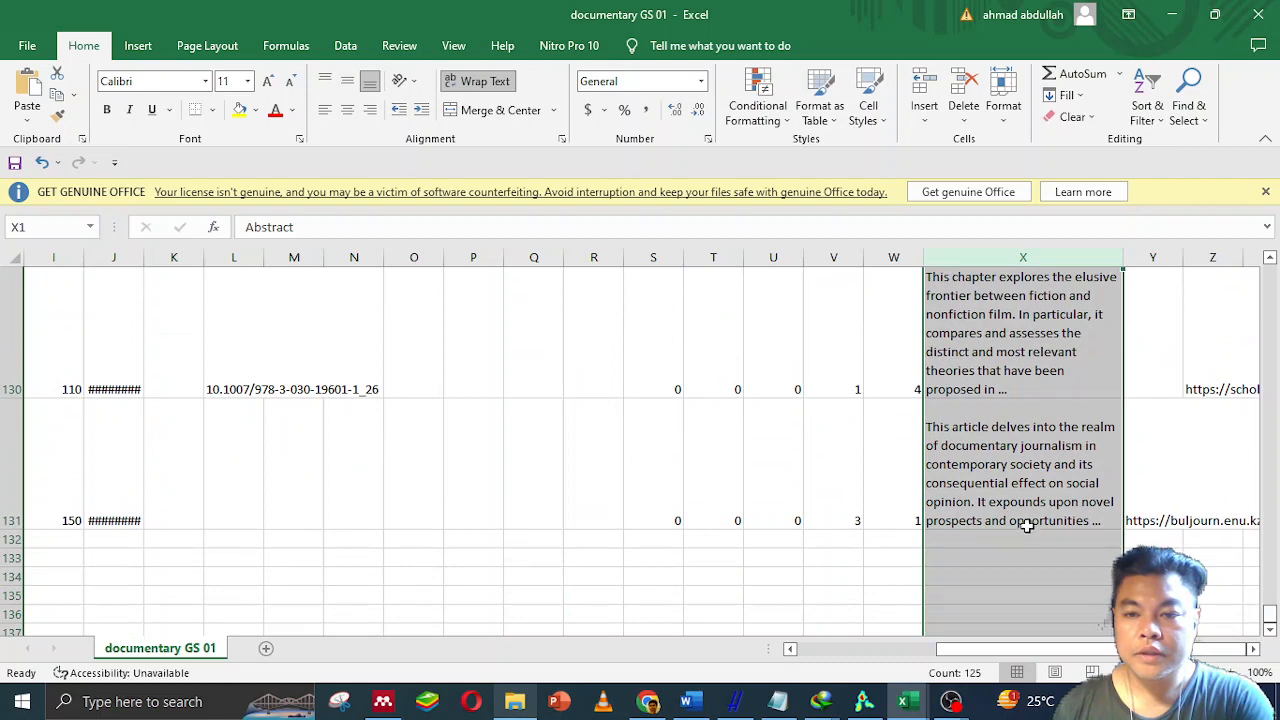
{"action": "left_click", "coordinate": [1029, 524]}
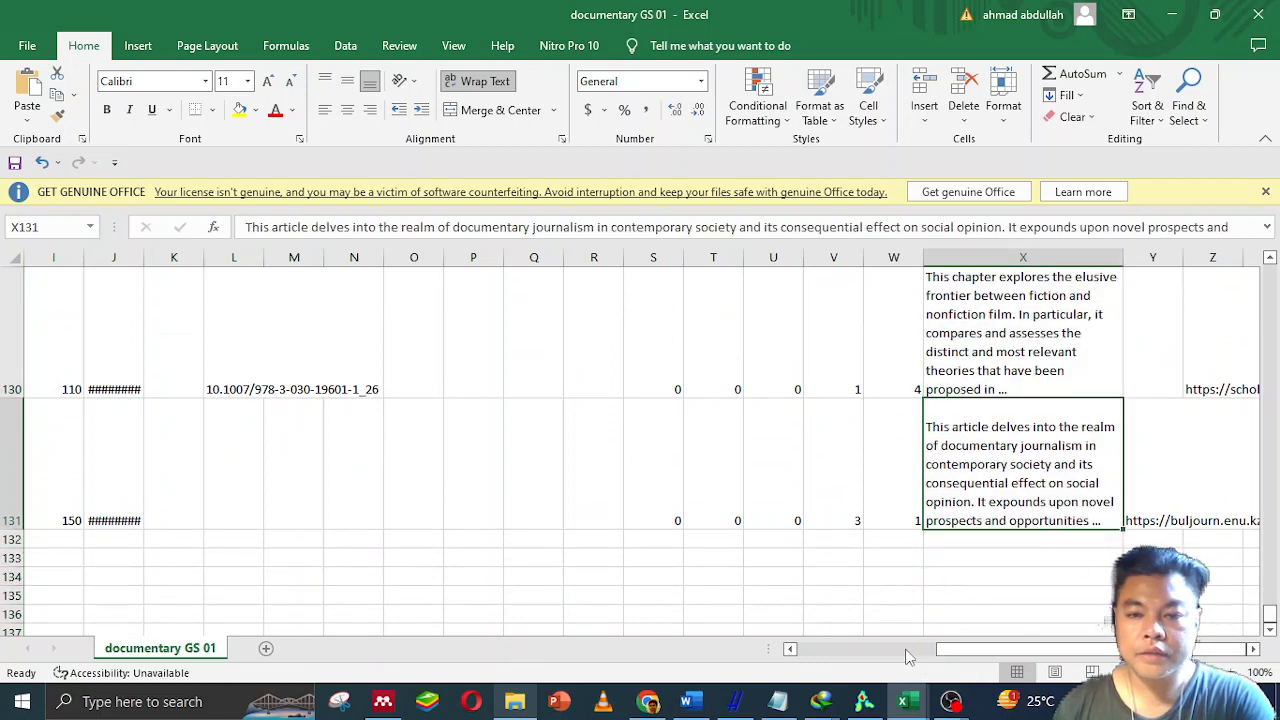
Select the Cites column from row 131 up to its header to check the citation total.
{"action": "left_click", "coordinate": [908, 656]}
{"action": "left_click_drag", "start_coordinate": [53, 508], "coordinate": [40, 192]}
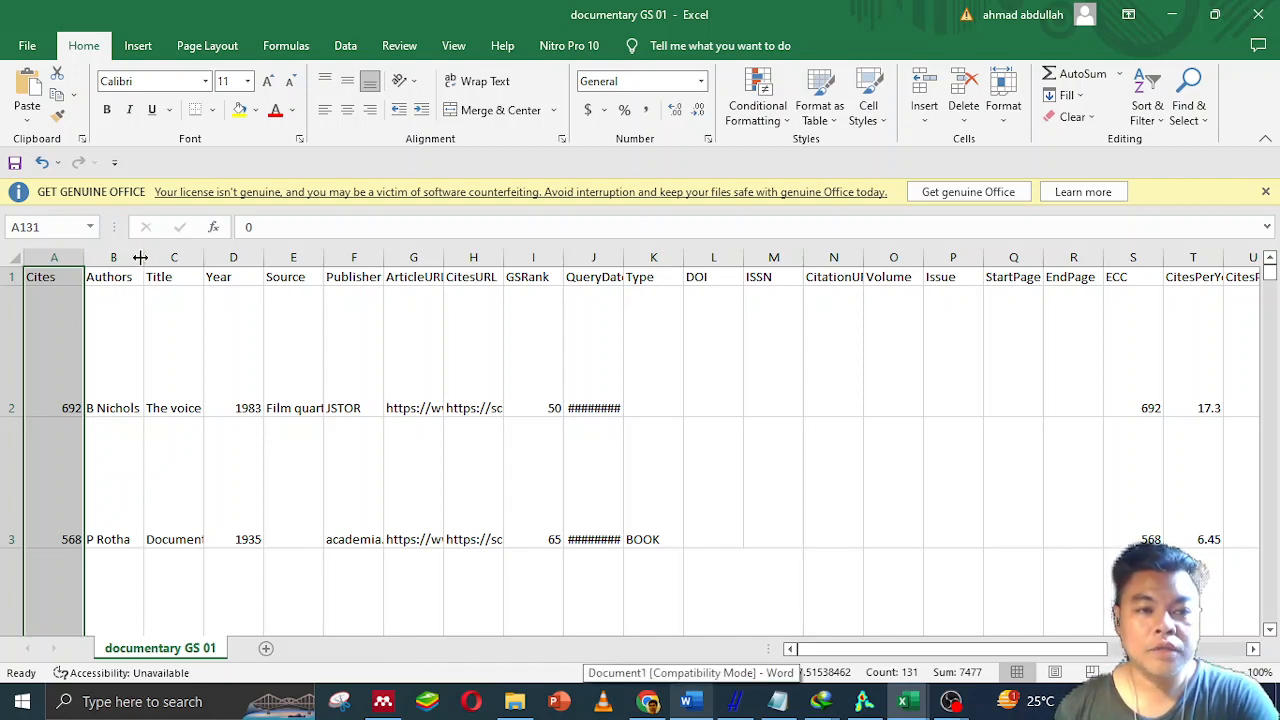
Widen the Authors and Title columns, wrap the text of the whole Title column and check the titles down the rows.
{"action": "left_click_drag", "start_coordinate": [141, 258], "coordinate": [366, 262]}
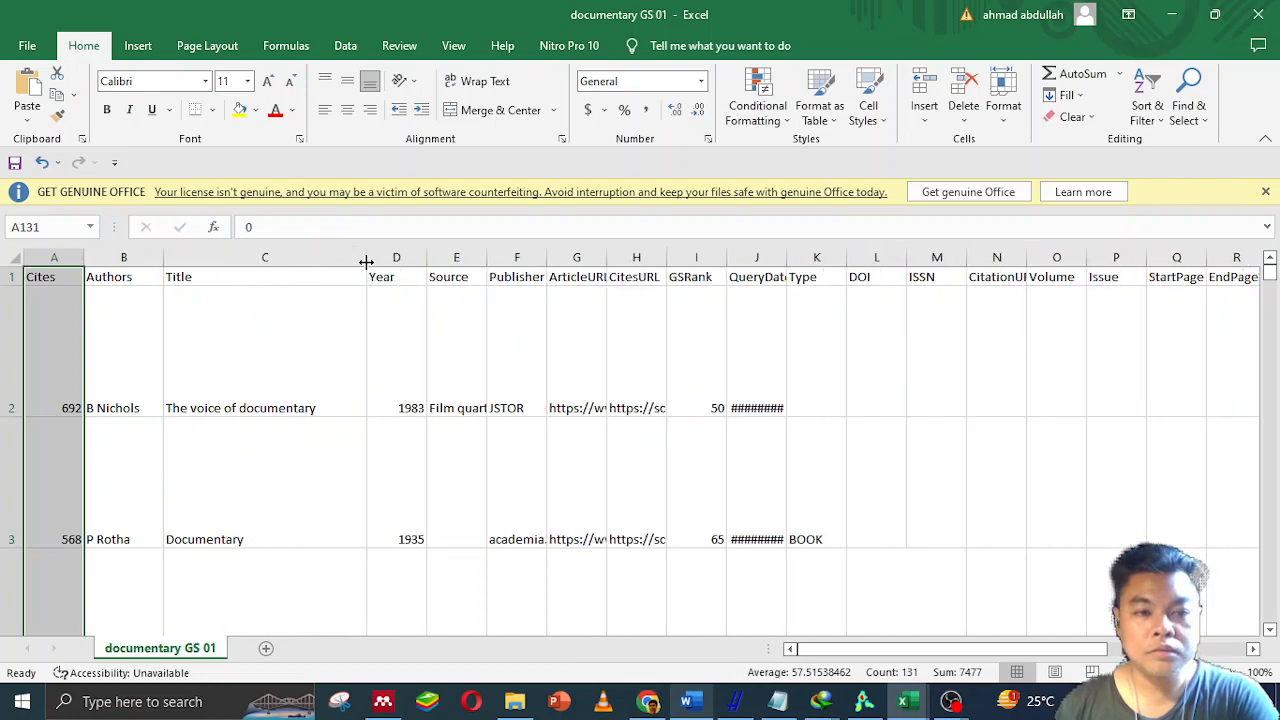
{"action": "left_click", "coordinate": [300, 257]}
{"action": "left_click", "coordinate": [477, 83]}
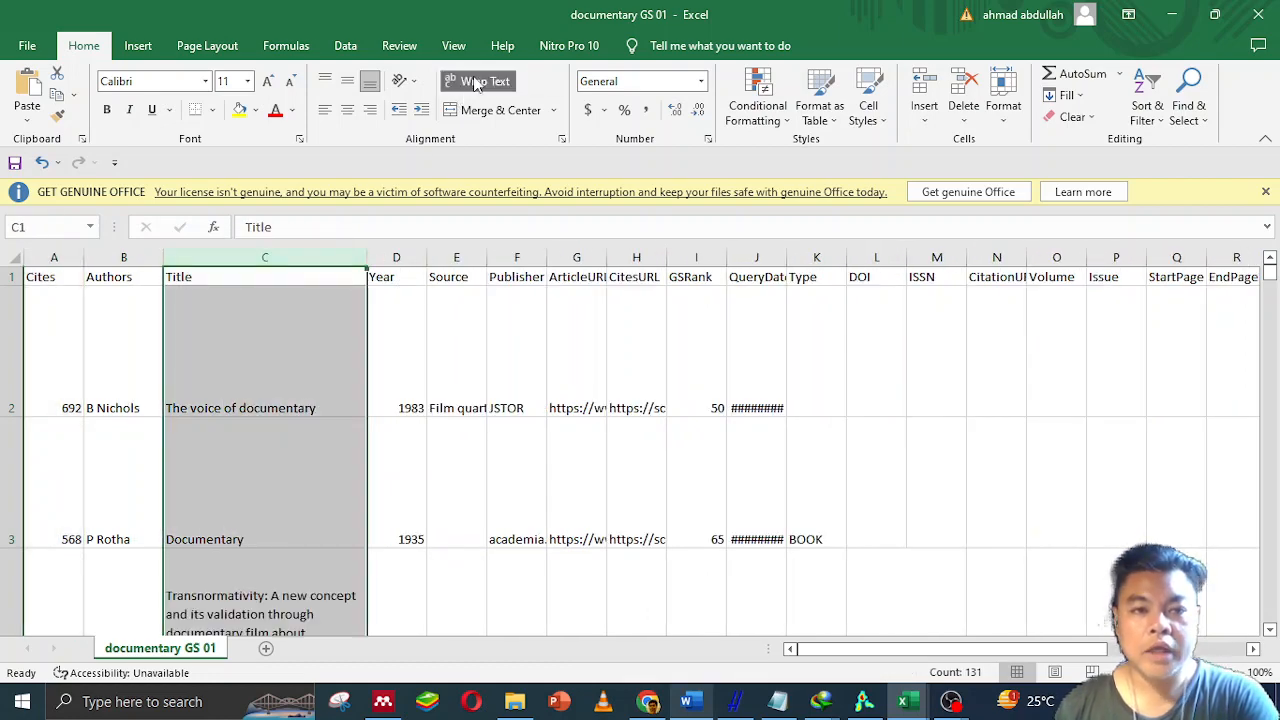
{"action": "scroll", "coordinate": [281, 492], "scroll_direction": "down", "scroll_amount": 5}
{"action": "scroll", "coordinate": [281, 492], "scroll_direction": "down", "scroll_amount": 4}
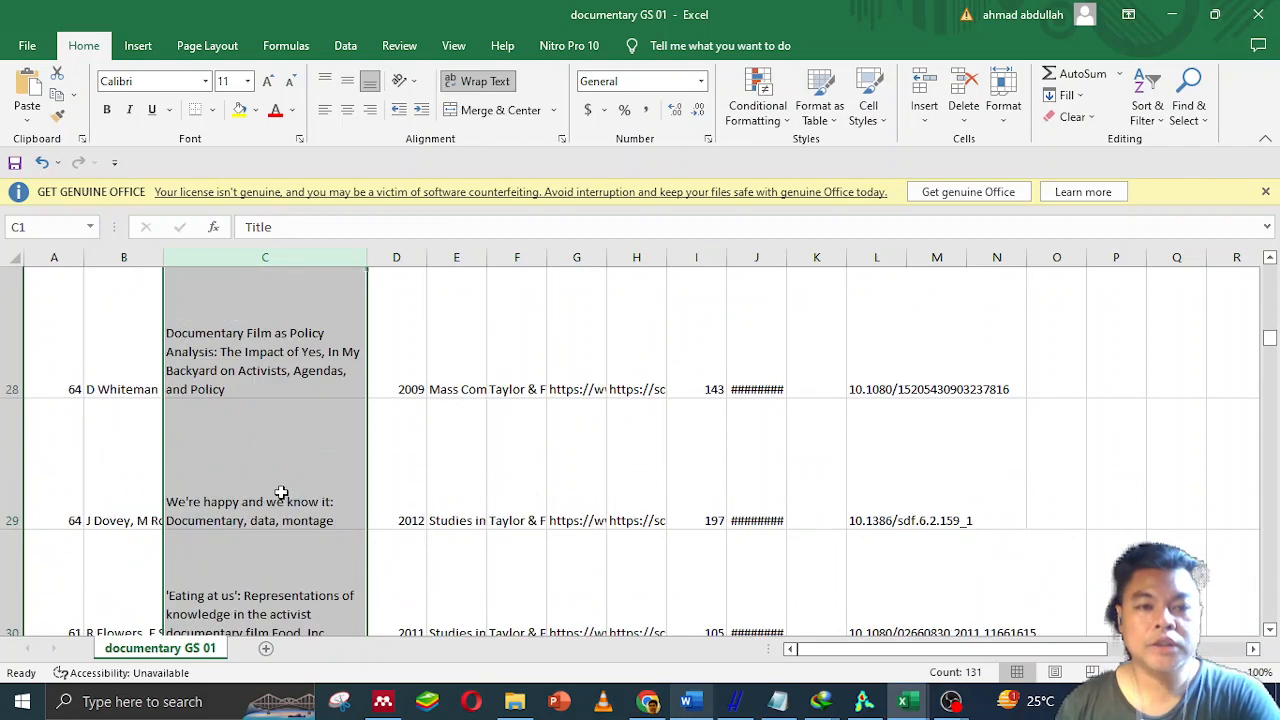
Examine the abstract of the first record, in cell X2, and go back to the record's title.
{"action": "scroll", "coordinate": [281, 492], "scroll_direction": "up", "scroll_amount": 9}
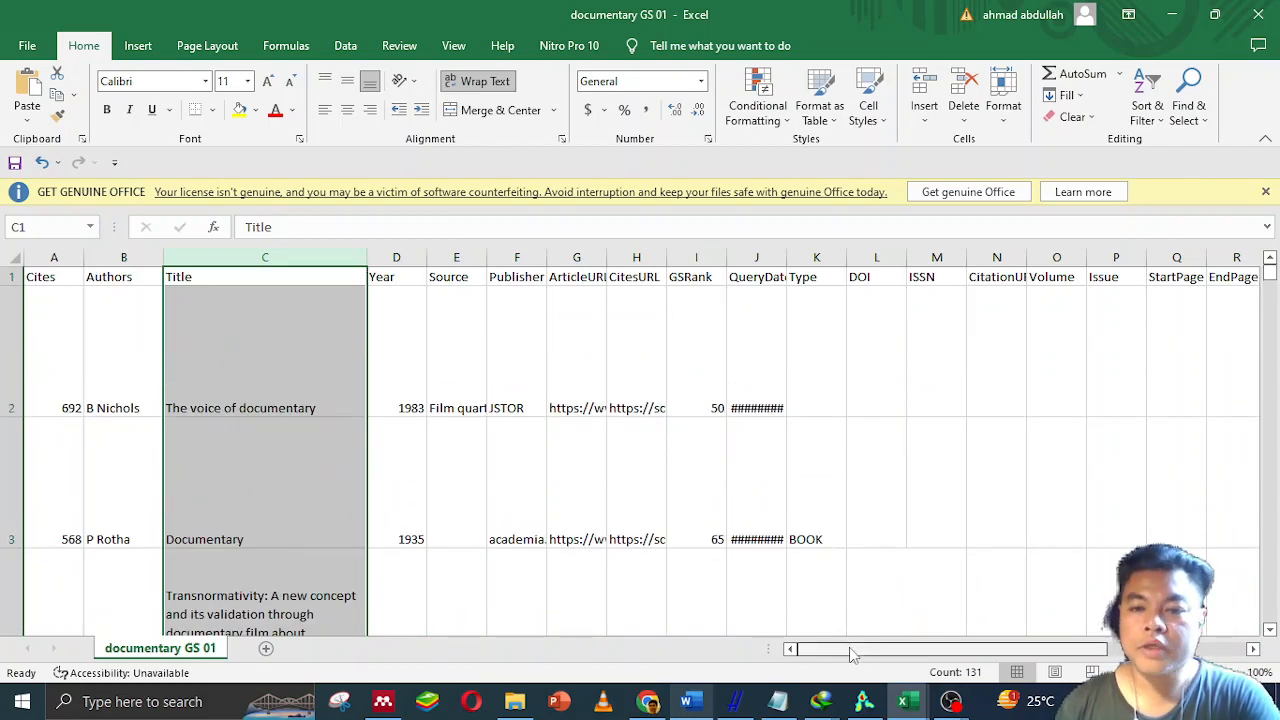
{"action": "left_click_drag", "start_coordinate": [849, 647], "coordinate": [988, 648]}
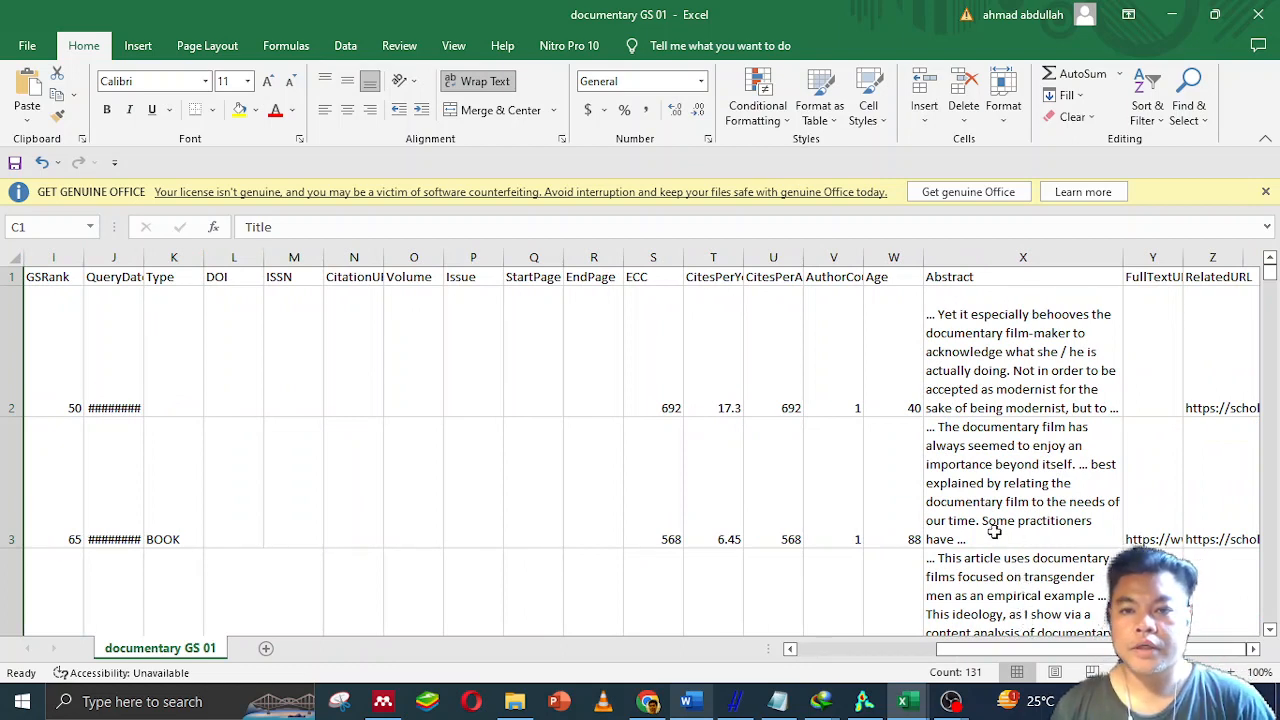
{"action": "left_click", "coordinate": [1001, 340]}
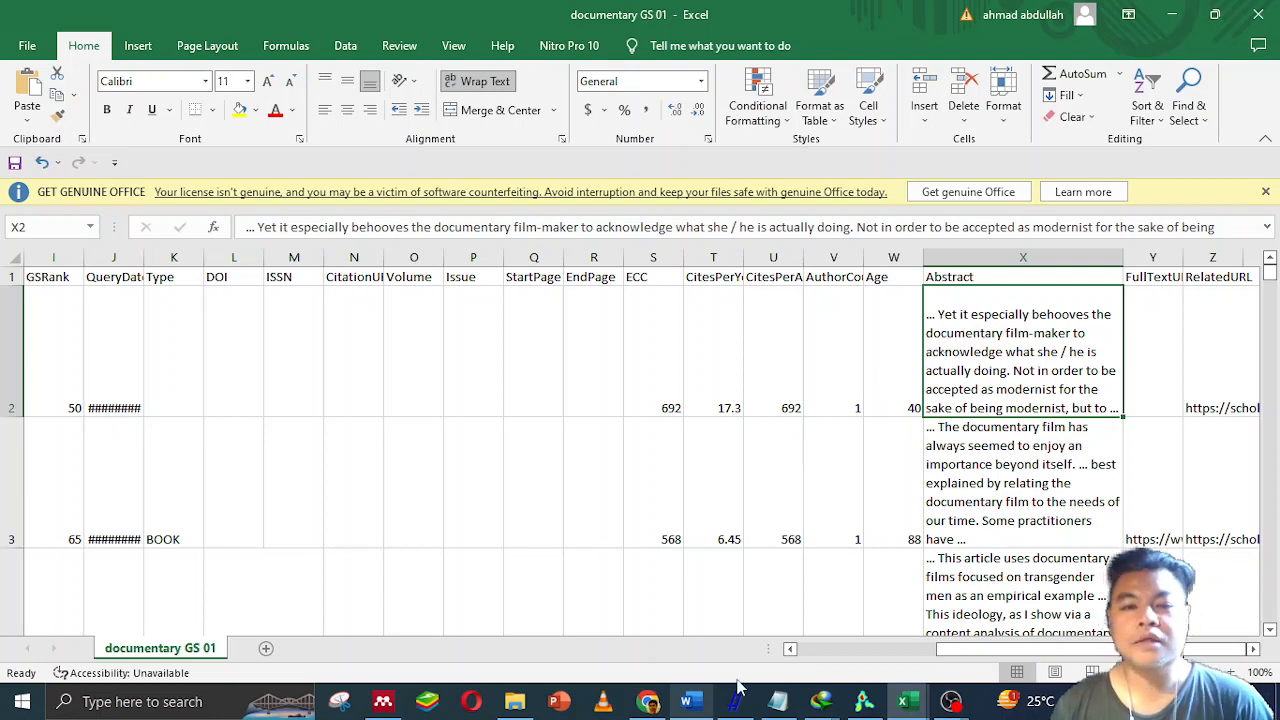
{"action": "left_click", "coordinate": [830, 652]}
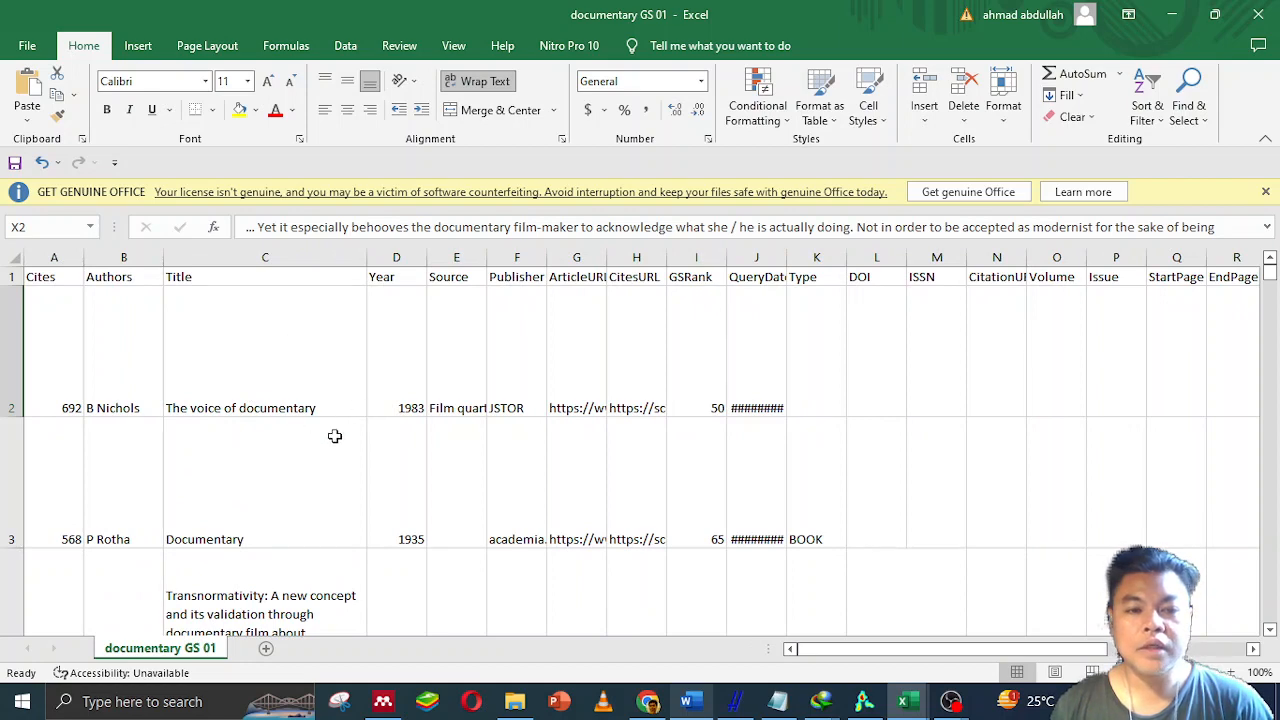
{"action": "scroll", "coordinate": [287, 440], "scroll_direction": "down", "scroll_amount": 2}
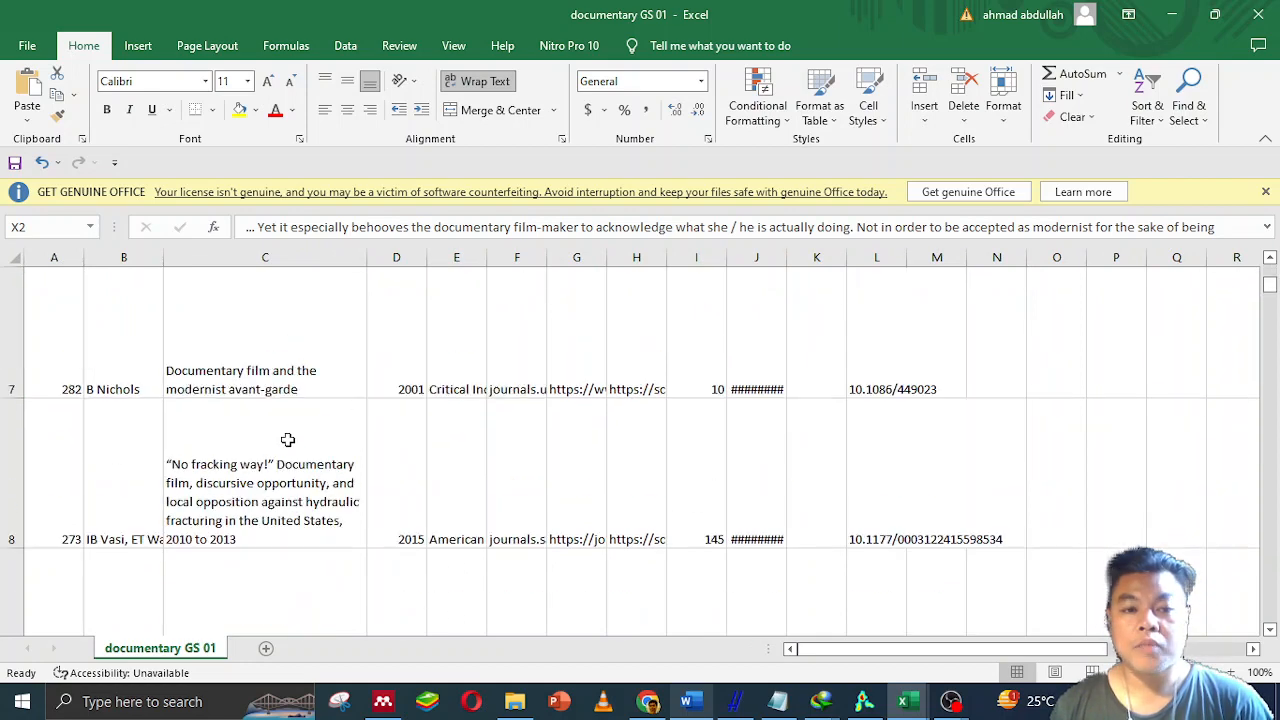
{"action": "scroll", "coordinate": [287, 440], "scroll_direction": "up", "scroll_amount": 3}
{"action": "left_click", "coordinate": [266, 377]}
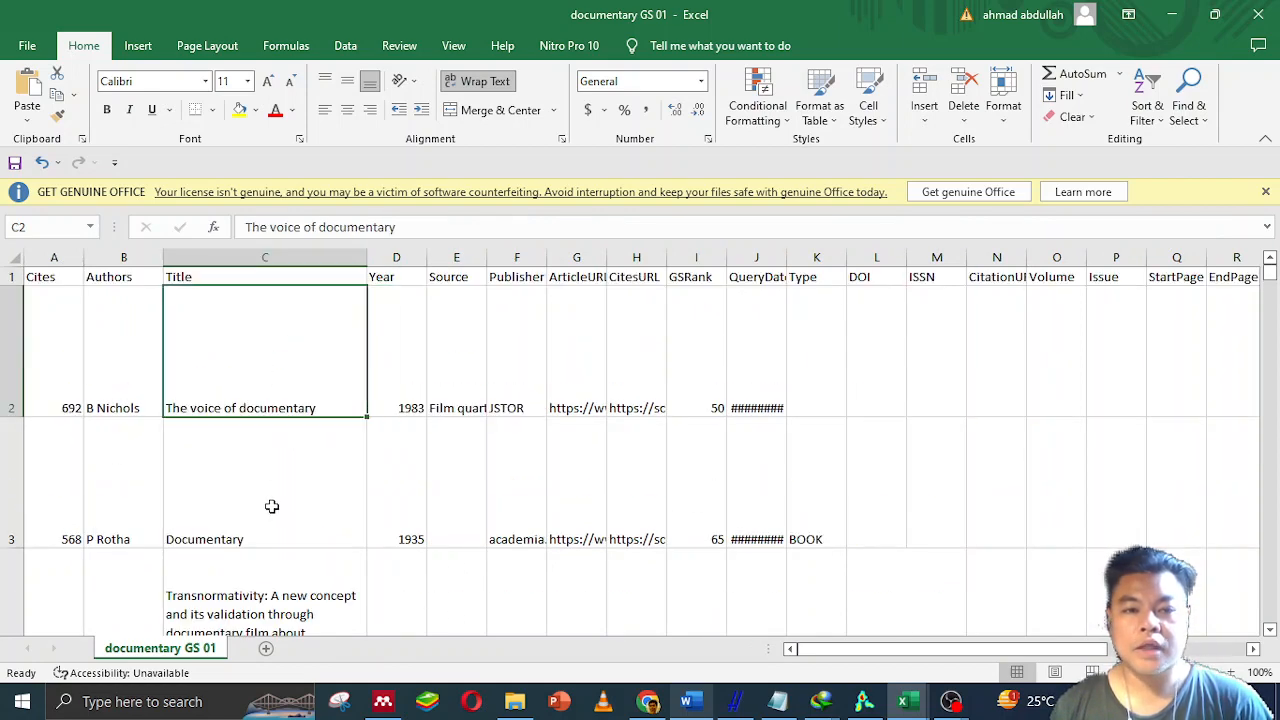
{"action": "left_click", "coordinate": [271, 508]}
{"action": "left_click", "coordinate": [277, 326]}
{"action": "left_click", "coordinate": [266, 523]}
{"action": "left_click", "coordinate": [271, 392]}
{"action": "left_click", "coordinate": [270, 431]}
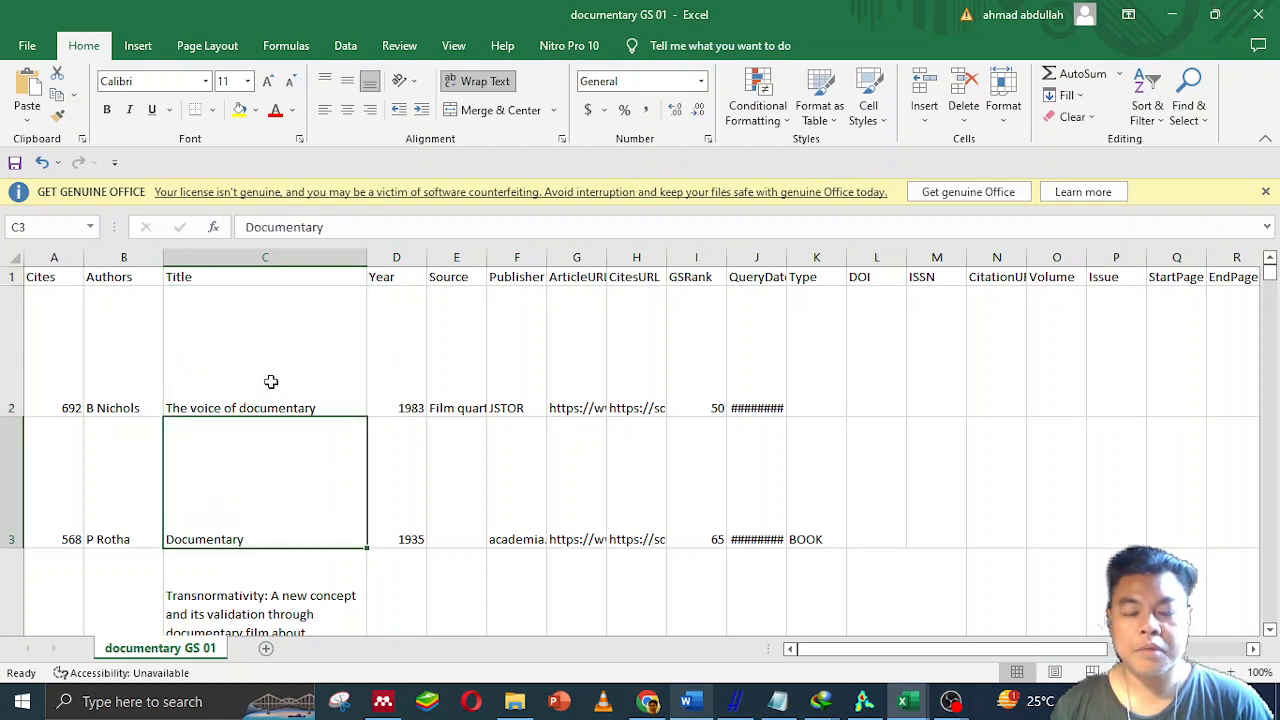
{"action": "left_click", "coordinate": [271, 377]}
{"action": "left_click", "coordinate": [277, 540]}
{"action": "left_click", "coordinate": [287, 360]}
{"action": "left_click", "coordinate": [277, 508]}
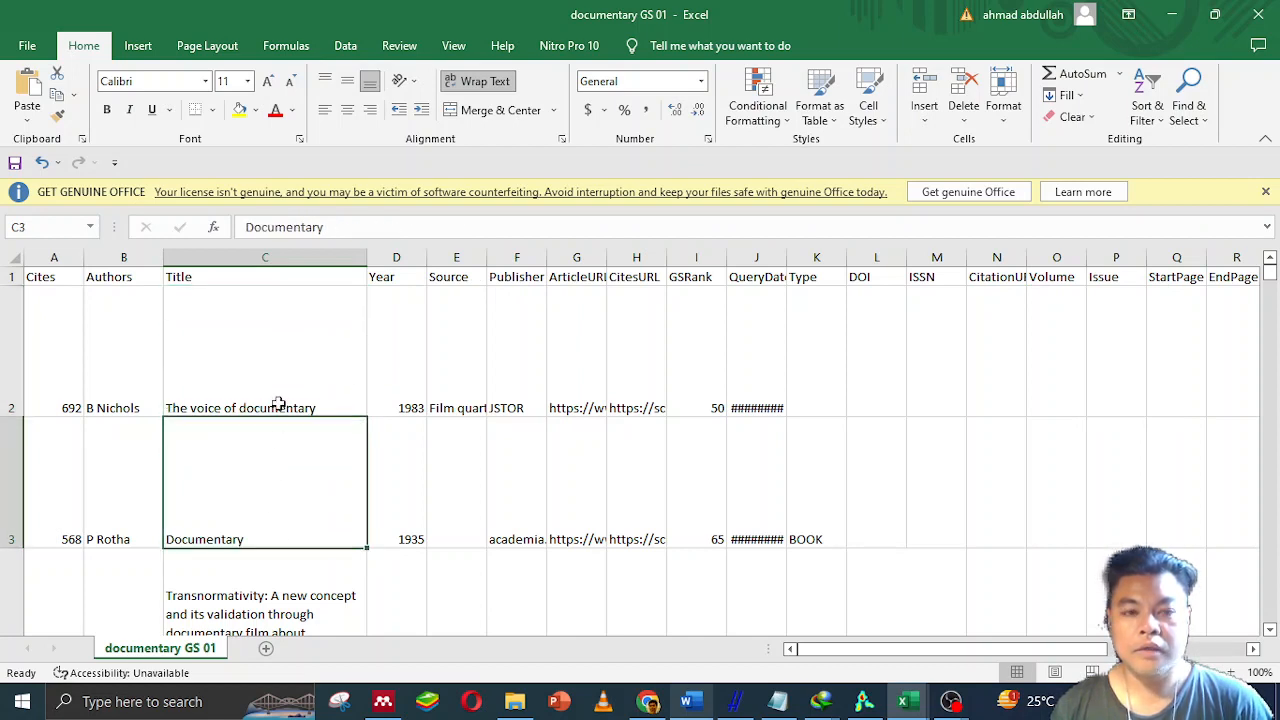
{"action": "left_click", "coordinate": [280, 404]}
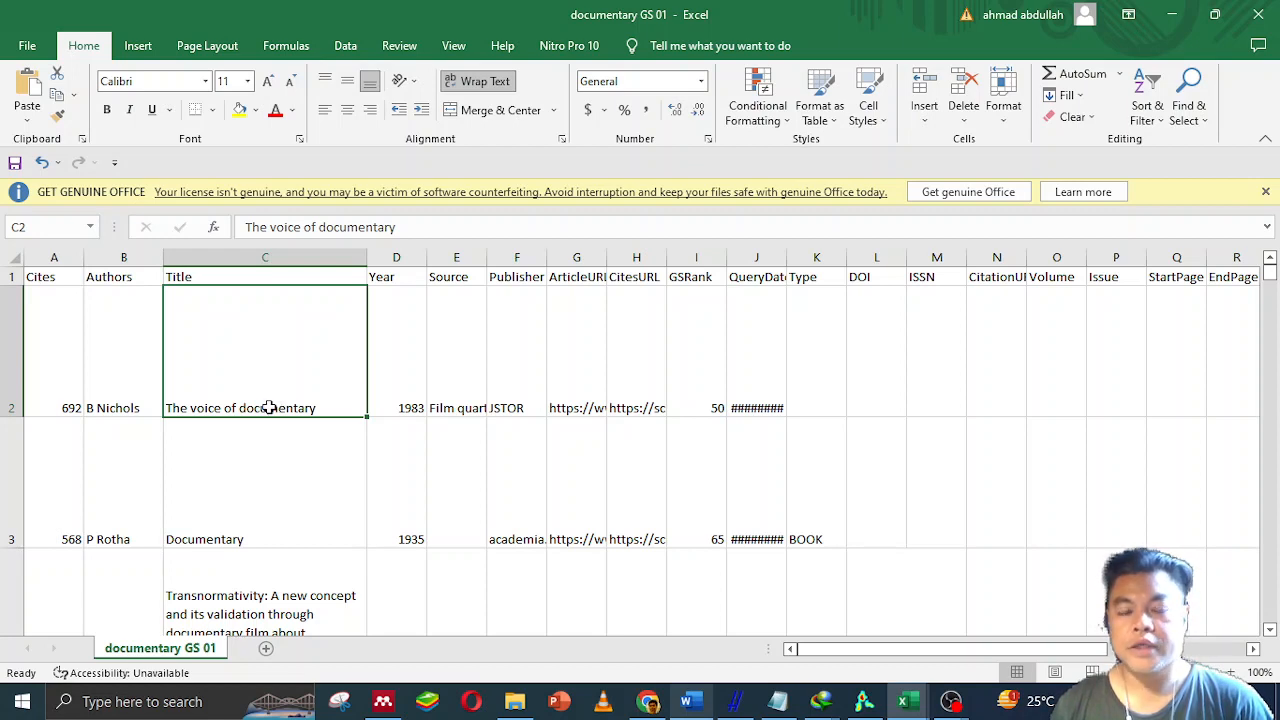
{"action": "left_click", "coordinate": [306, 505]}
{"action": "left_click", "coordinate": [282, 405]}
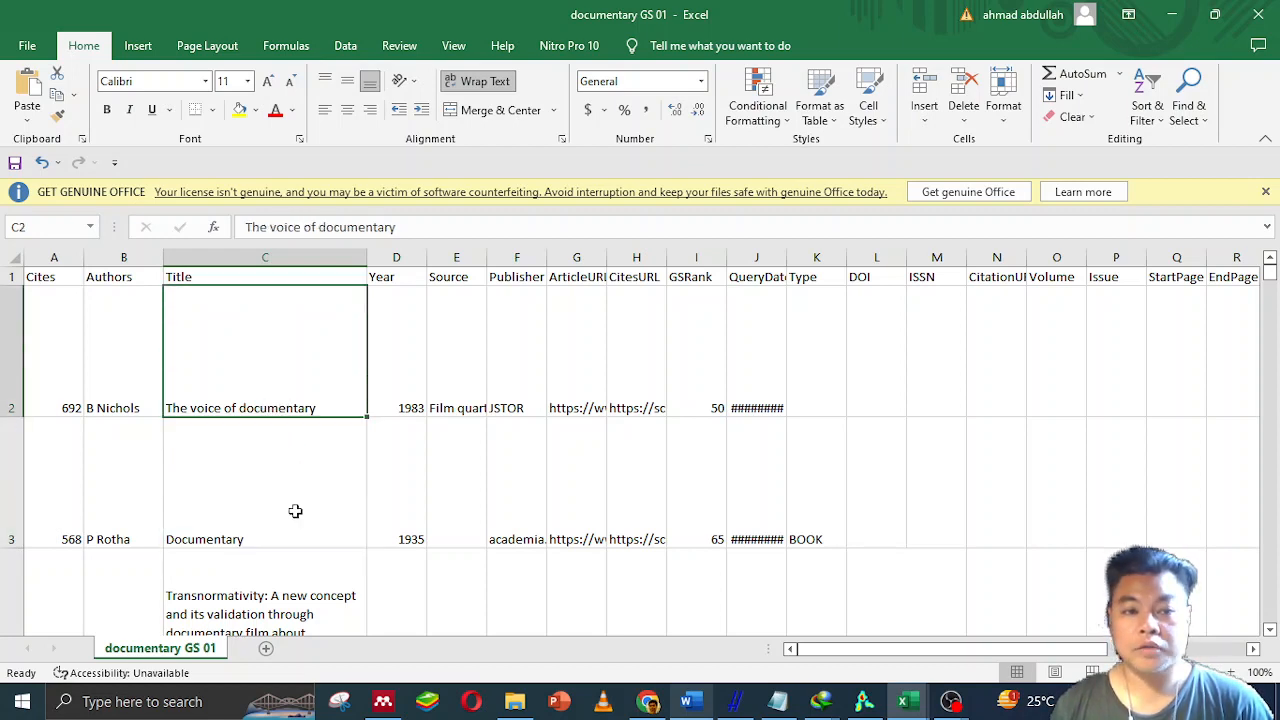
{"action": "left_click", "coordinate": [295, 511]}
{"action": "mouse_move", "coordinate": [861, 650]}
{"action": "left_mouse_down"}
{"action": "mouse_move", "coordinate": [1027, 654]}
{"action": "mouse_move", "coordinate": [867, 658]}
{"action": "left_mouse_up"}
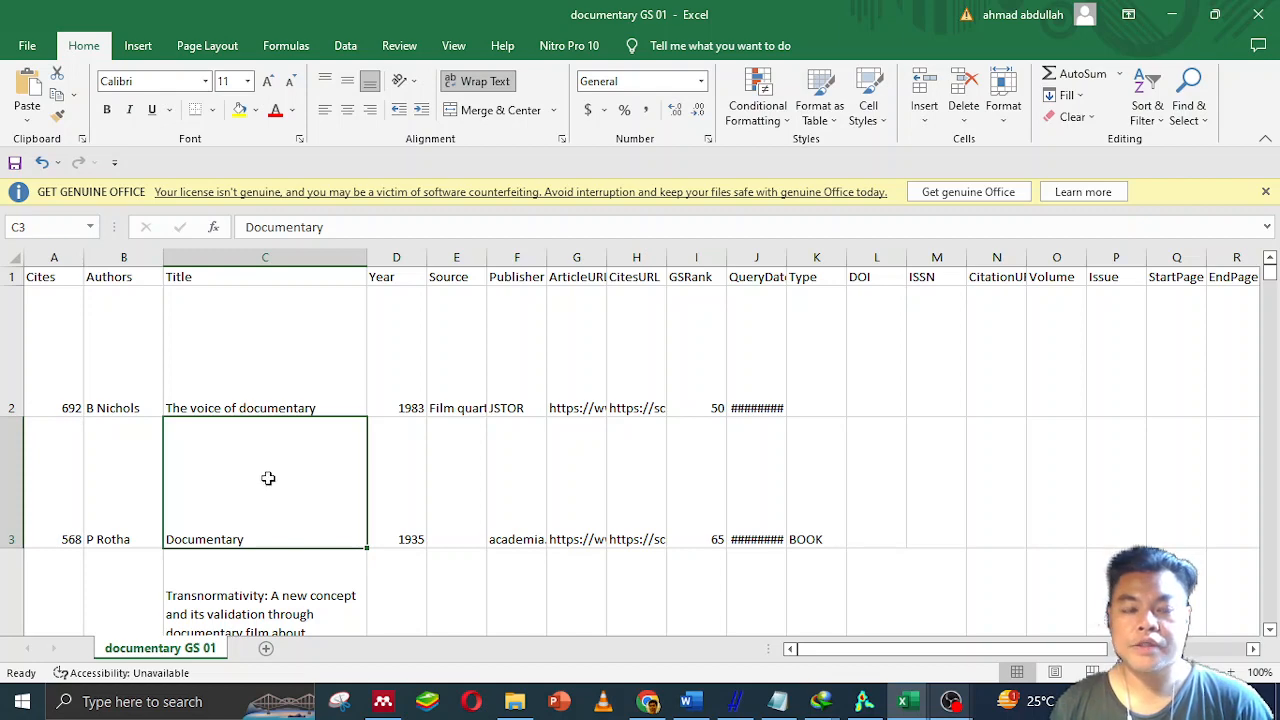
{"action": "scroll", "coordinate": [268, 478], "scroll_direction": "down", "scroll_amount": 2}
{"action": "scroll", "coordinate": [268, 478], "scroll_direction": "up", "scroll_amount": 2}
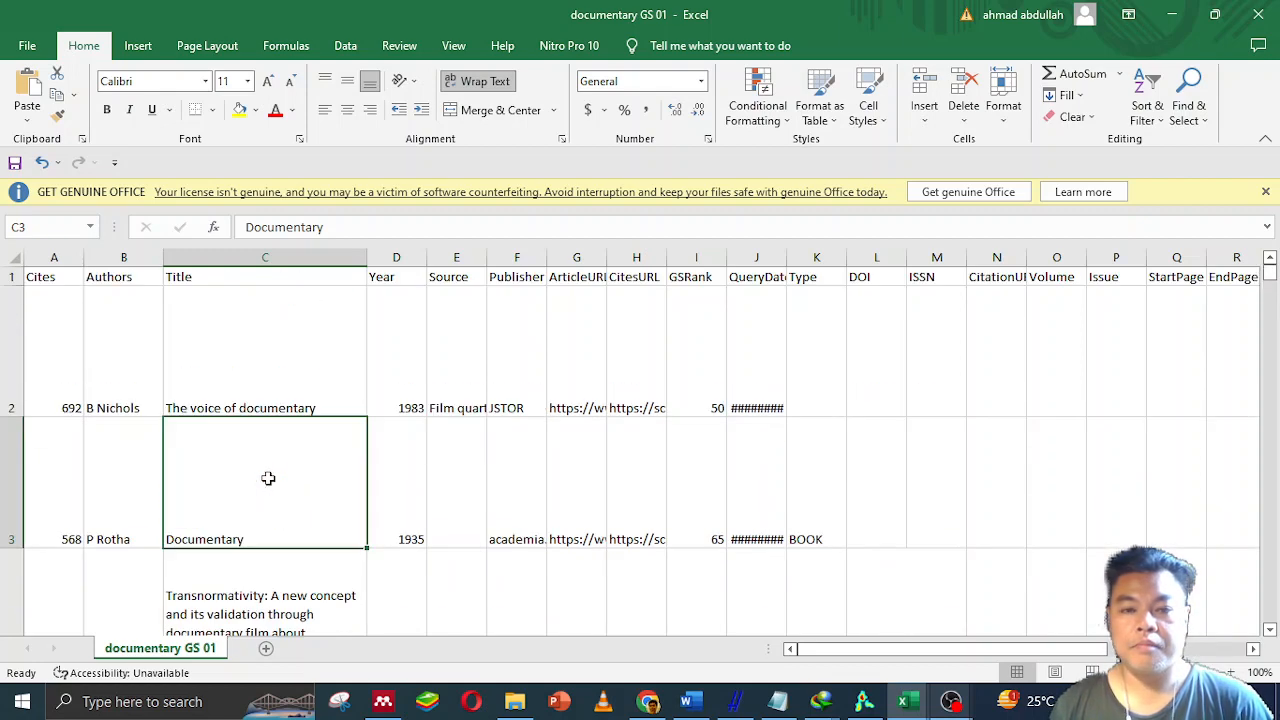
{"action": "left_click", "coordinate": [306, 338]}
{"action": "left_click", "coordinate": [297, 451]}
{"action": "left_click", "coordinate": [289, 374]}
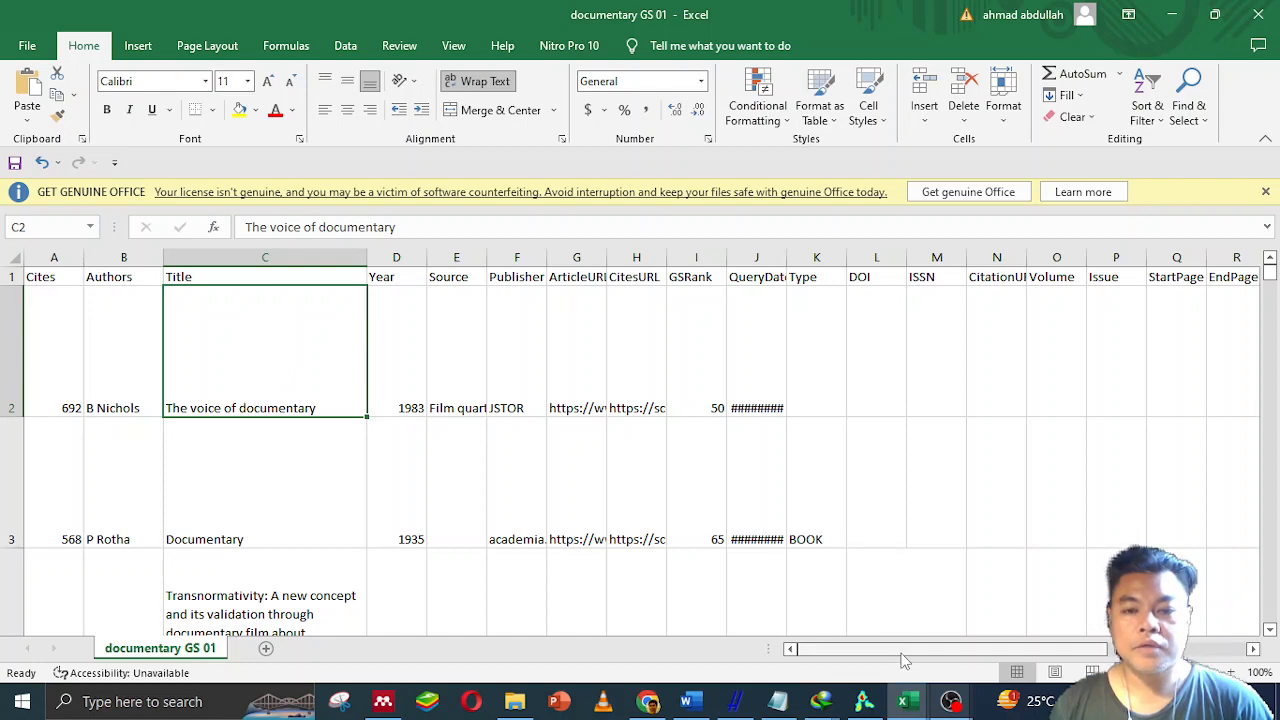
{"action": "mouse_move", "coordinate": [903, 650]}
{"action": "left_mouse_down"}
{"action": "mouse_move", "coordinate": [1075, 660]}
{"action": "mouse_move", "coordinate": [904, 655]}
{"action": "left_mouse_up"}
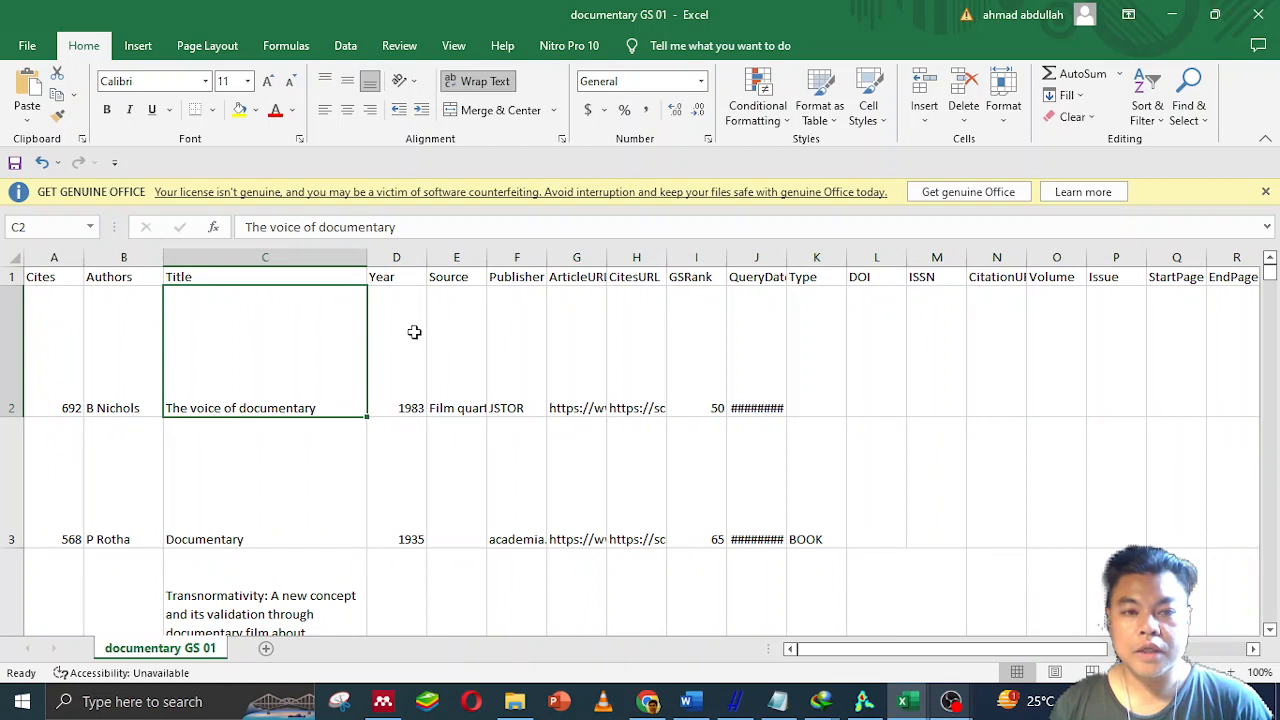
Try to freeze the panes with the whole Title column selected.
{"action": "left_click", "coordinate": [396, 258]}
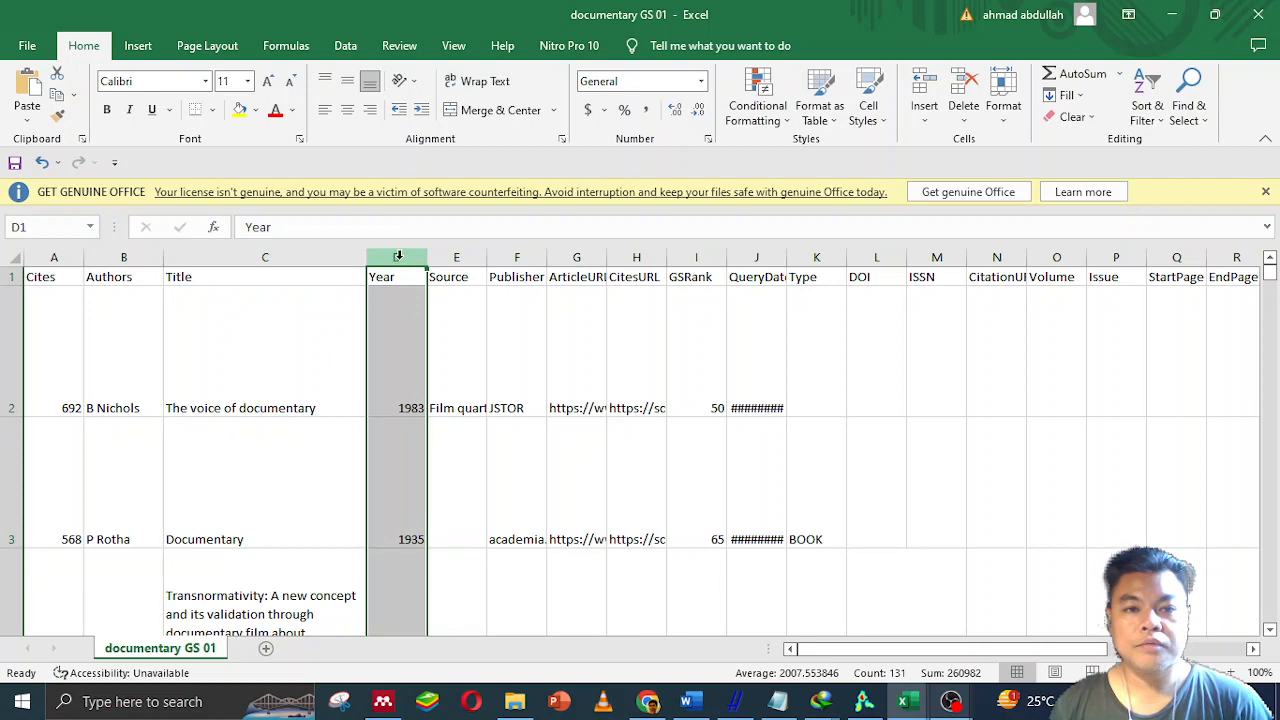
{"action": "left_click", "coordinate": [324, 257]}
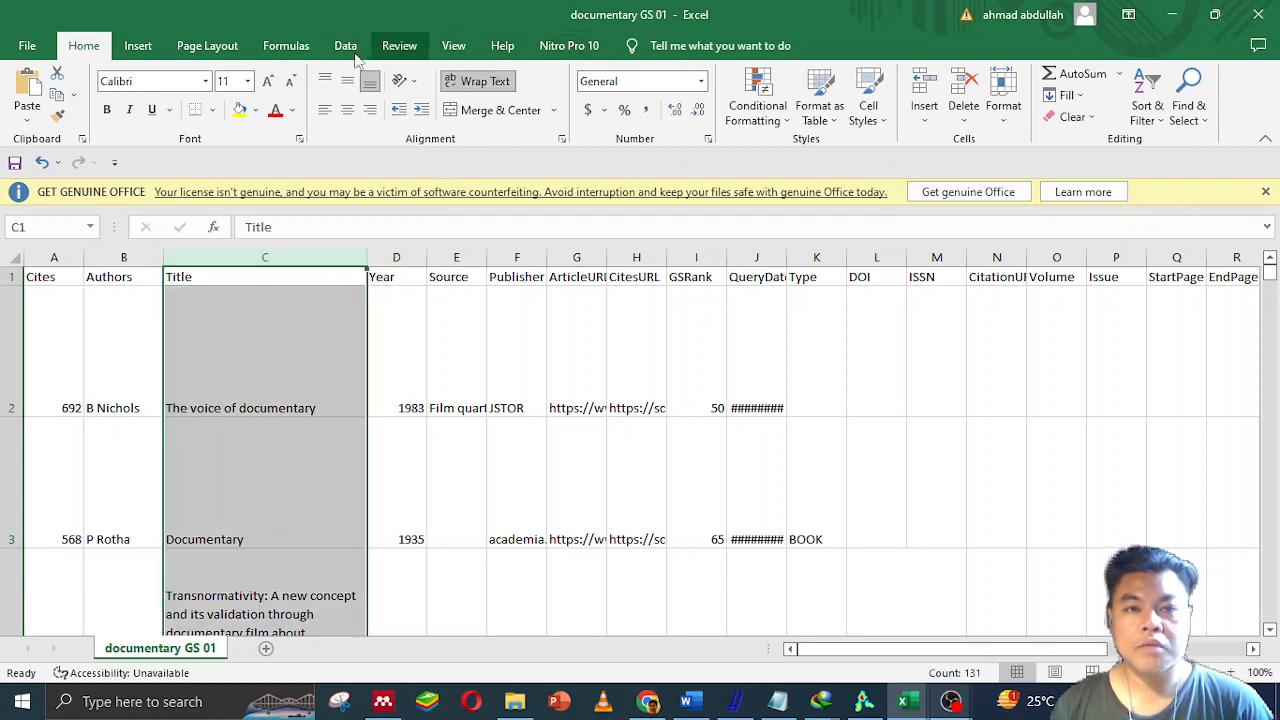
{"action": "left_click", "coordinate": [453, 46]}
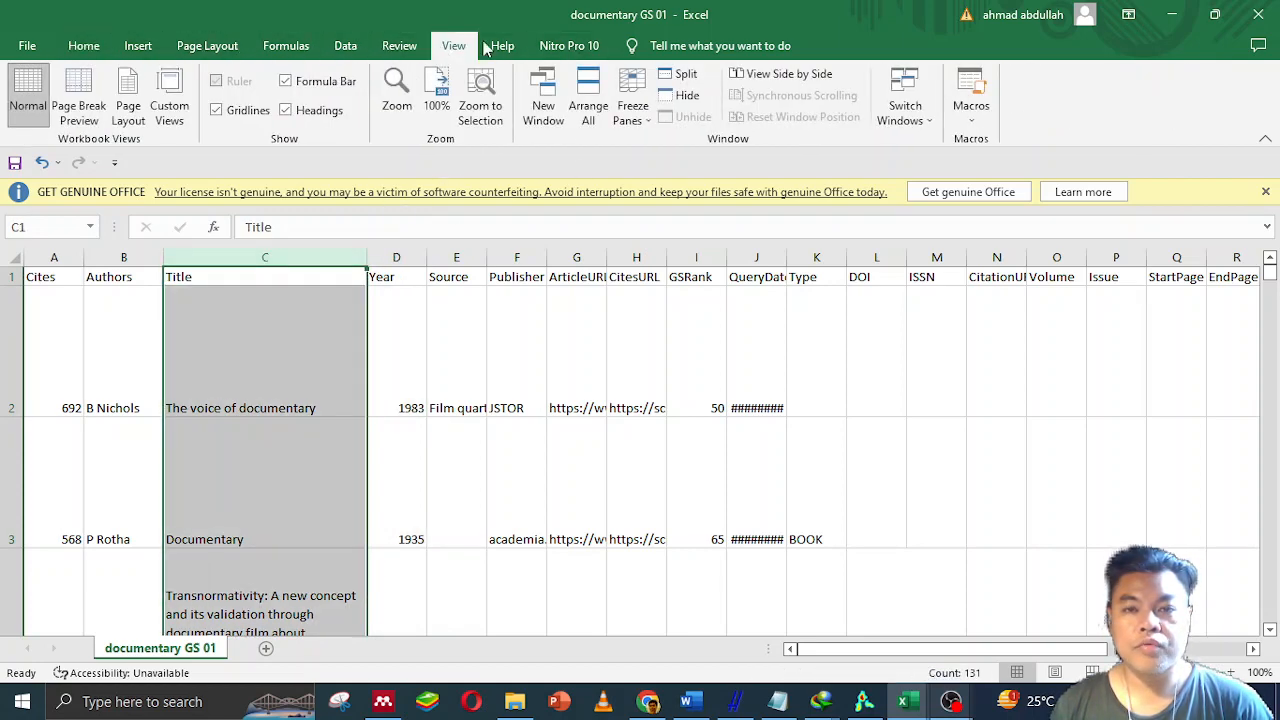
{"action": "left_click", "coordinate": [632, 92]}
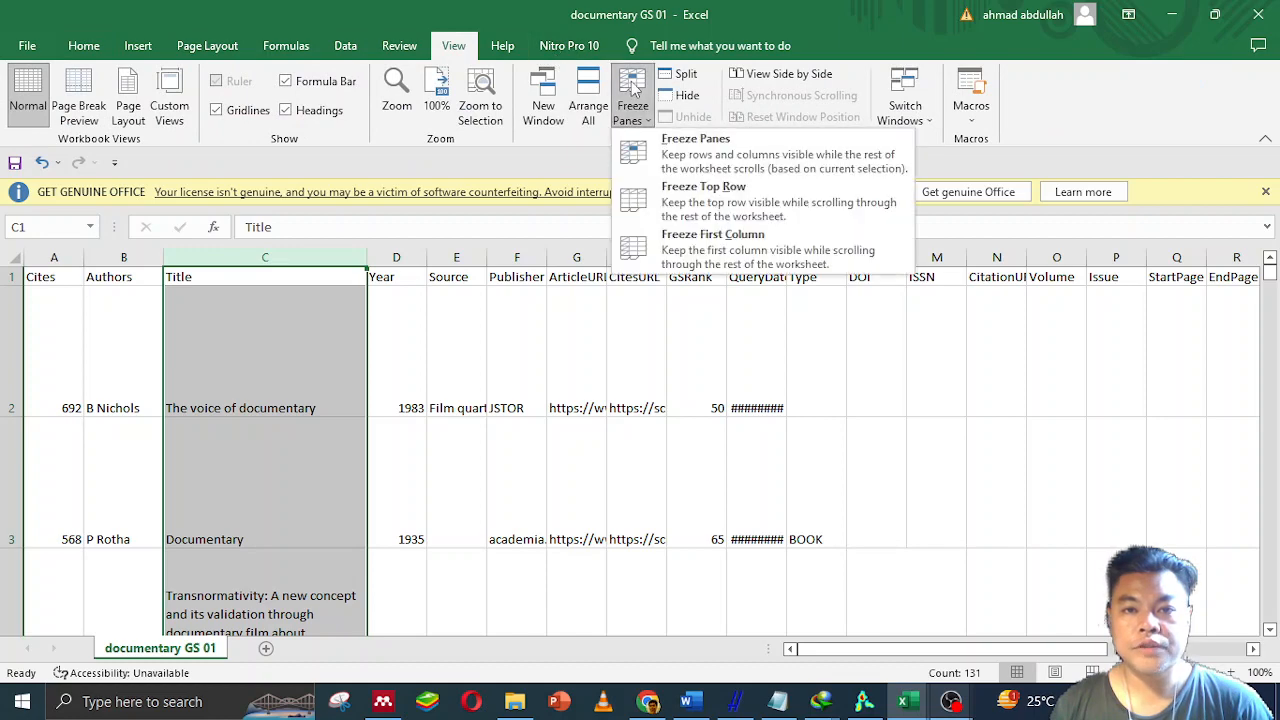
{"action": "left_click", "coordinate": [712, 158]}
{"action": "left_click_drag", "start_coordinate": [861, 655], "coordinate": [835, 655]}
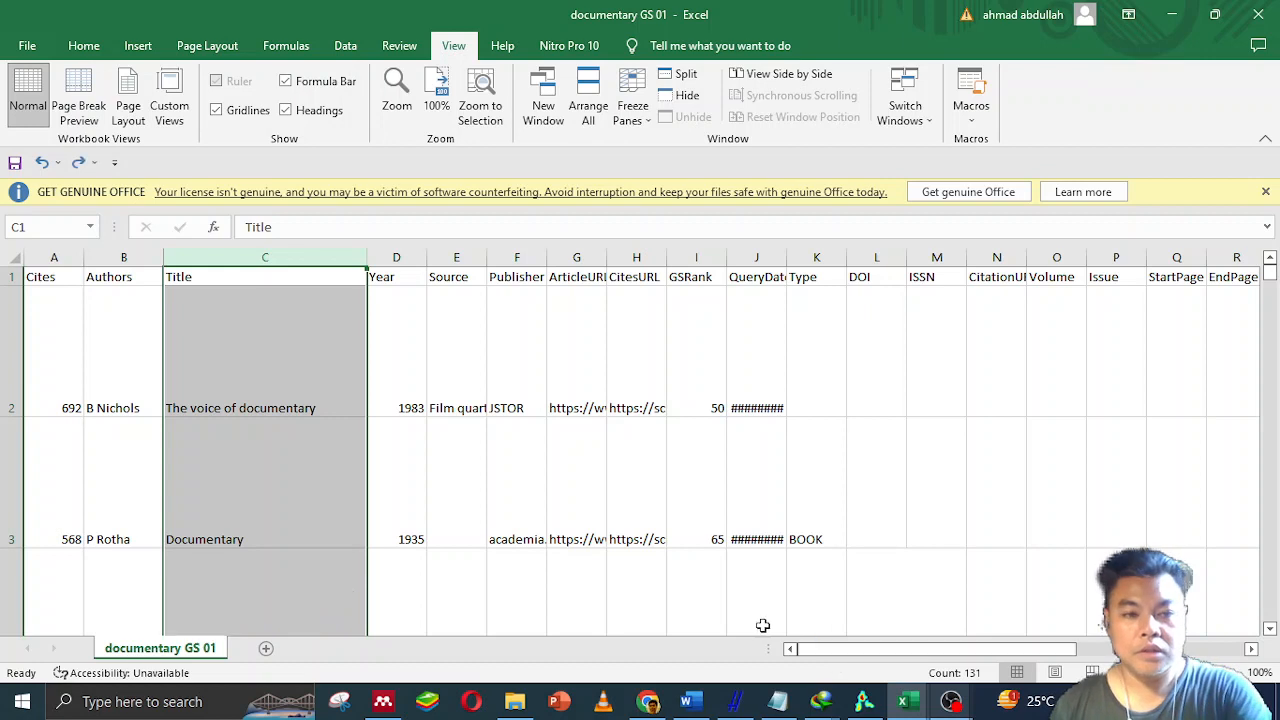
{"action": "left_click", "coordinate": [405, 332]}
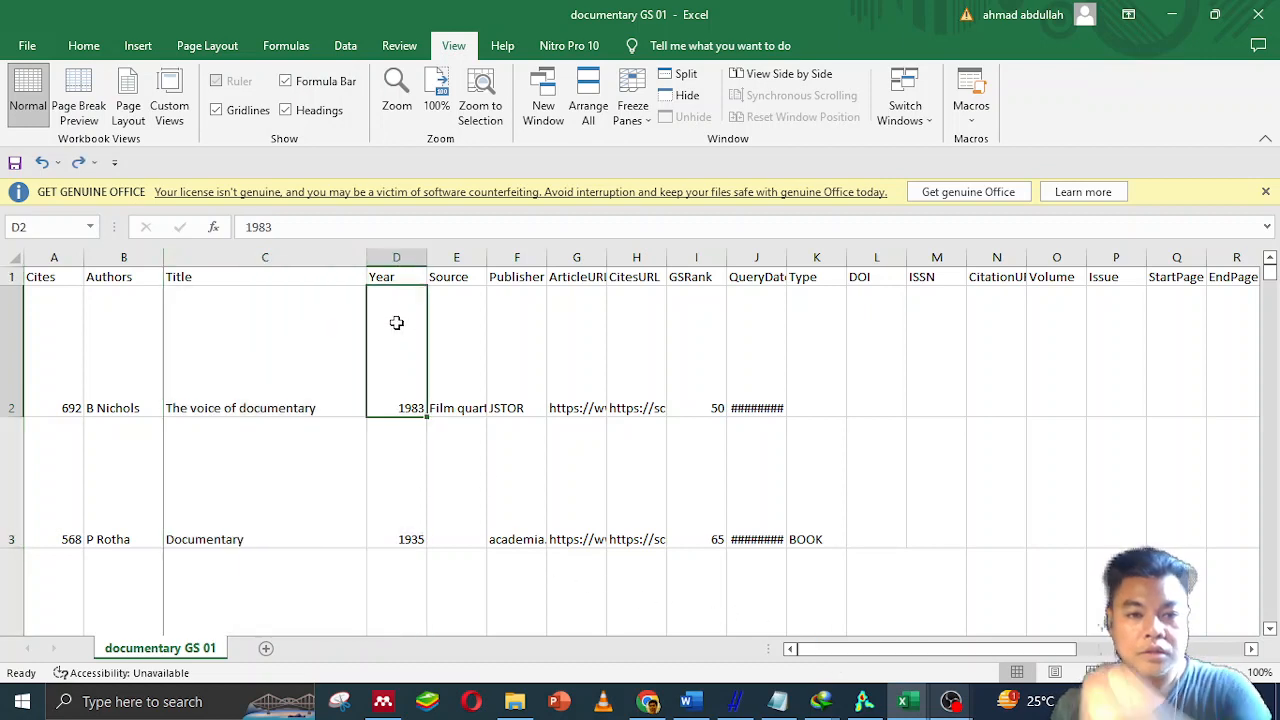
Unfreeze the panes and freeze them again at the Year column, keeping Cites, Authors and Title fixed beside the Abstract column.
{"action": "left_click", "coordinate": [394, 257]}
{"action": "left_click", "coordinate": [630, 95]}
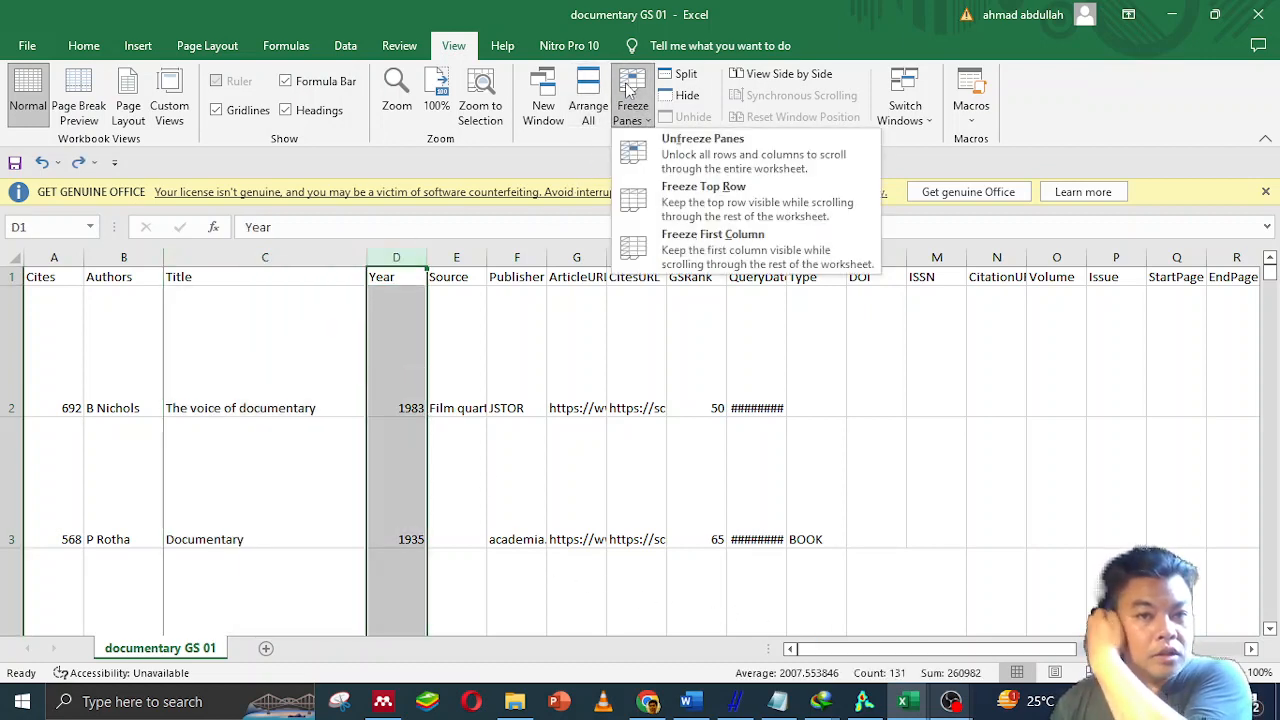
{"action": "left_click", "coordinate": [699, 149]}
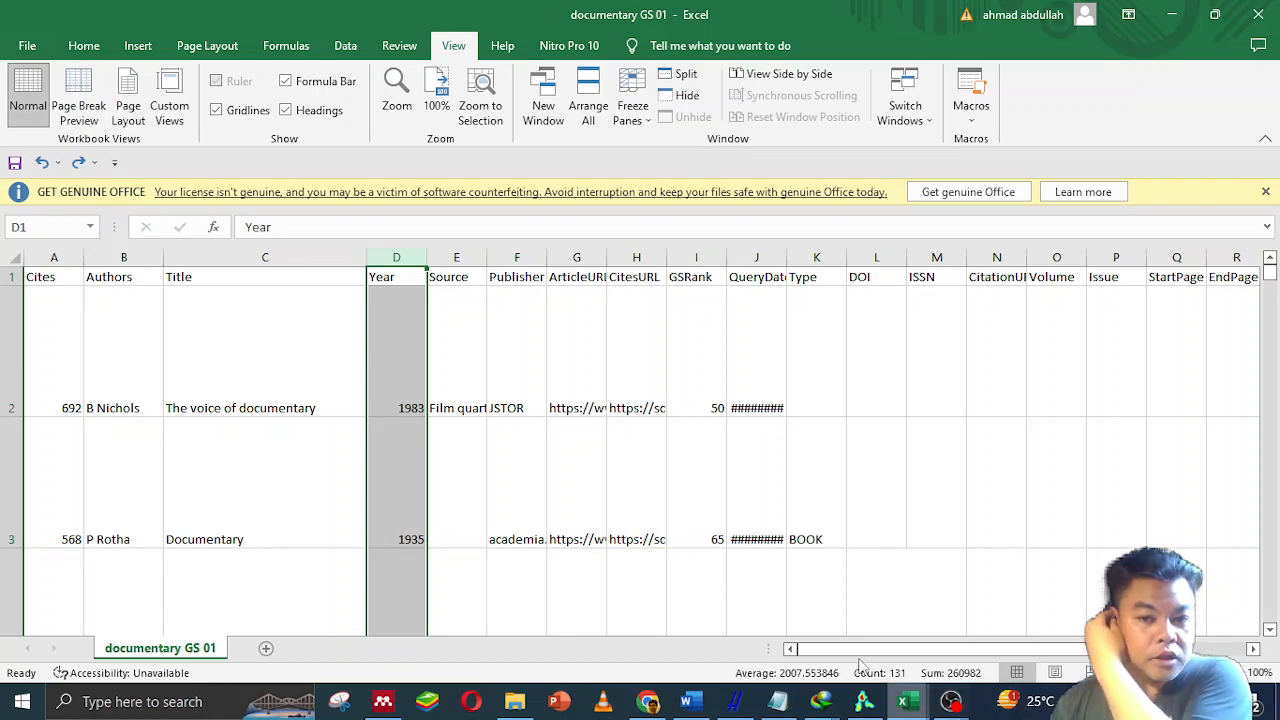
{"action": "left_click_drag", "start_coordinate": [876, 650], "coordinate": [829, 660]}
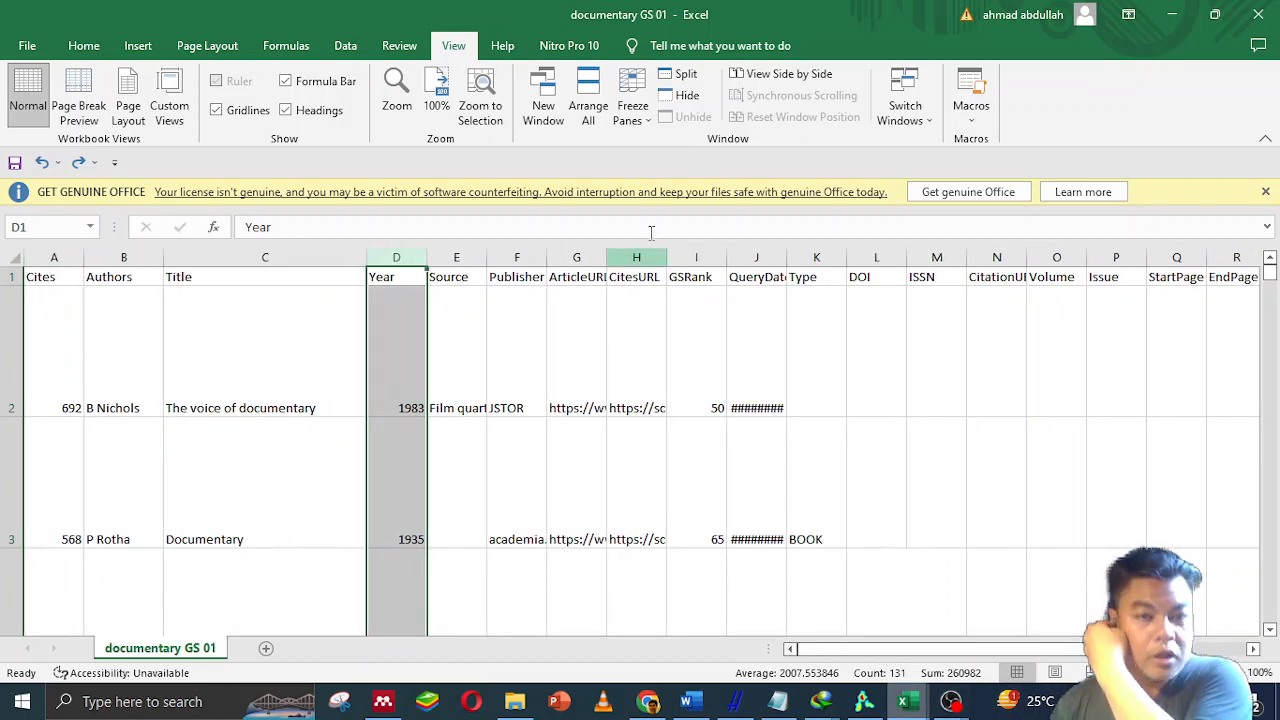
{"action": "left_click", "coordinate": [632, 100]}
{"action": "left_click", "coordinate": [683, 146]}
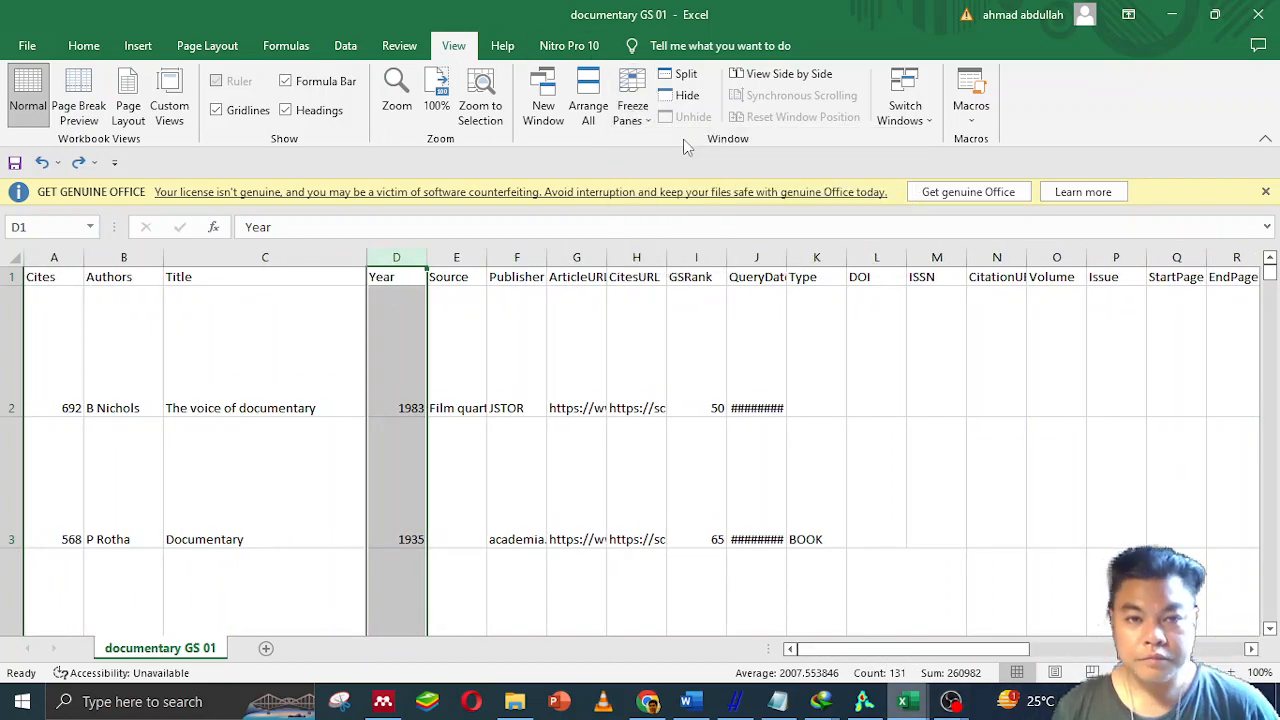
{"action": "left_click_drag", "start_coordinate": [980, 650], "coordinate": [1251, 650]}
{"action": "left_click", "coordinate": [1251, 650]}
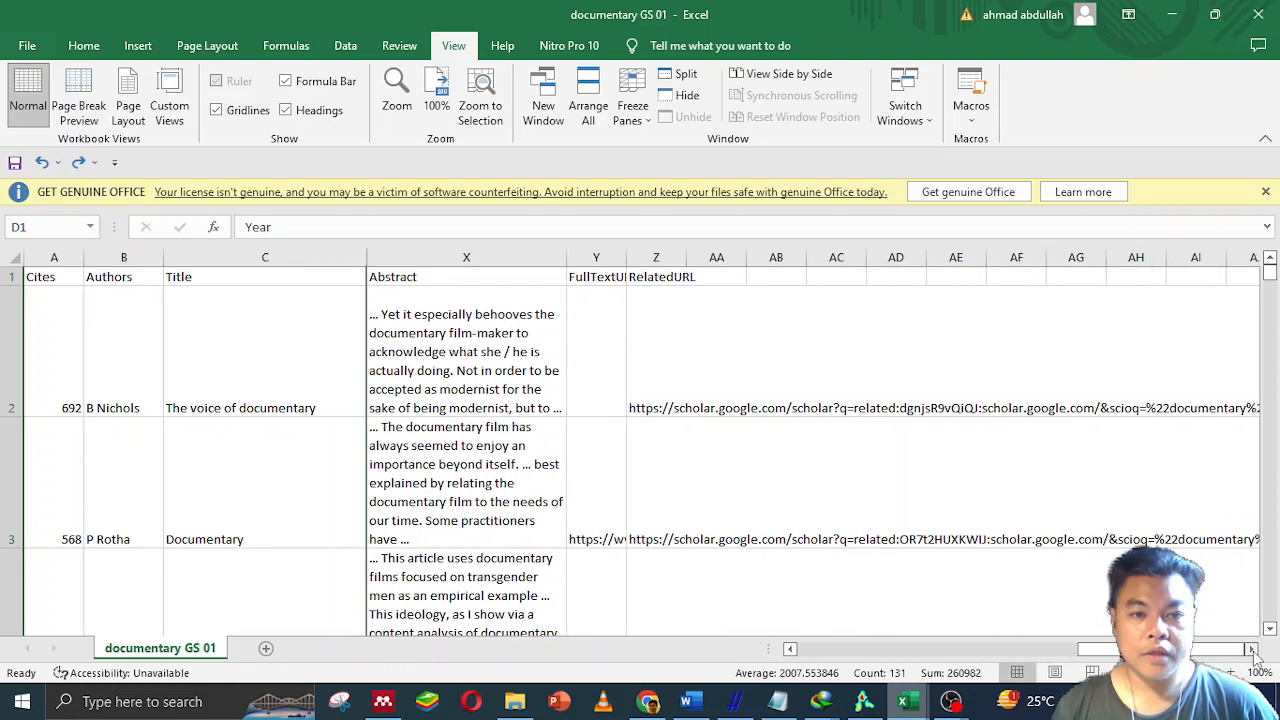
Bring up the Google Scholar page in Chrome, and copy the title in cell C2 from the Excel sheet.
{"action": "left_click", "coordinate": [648, 701]}
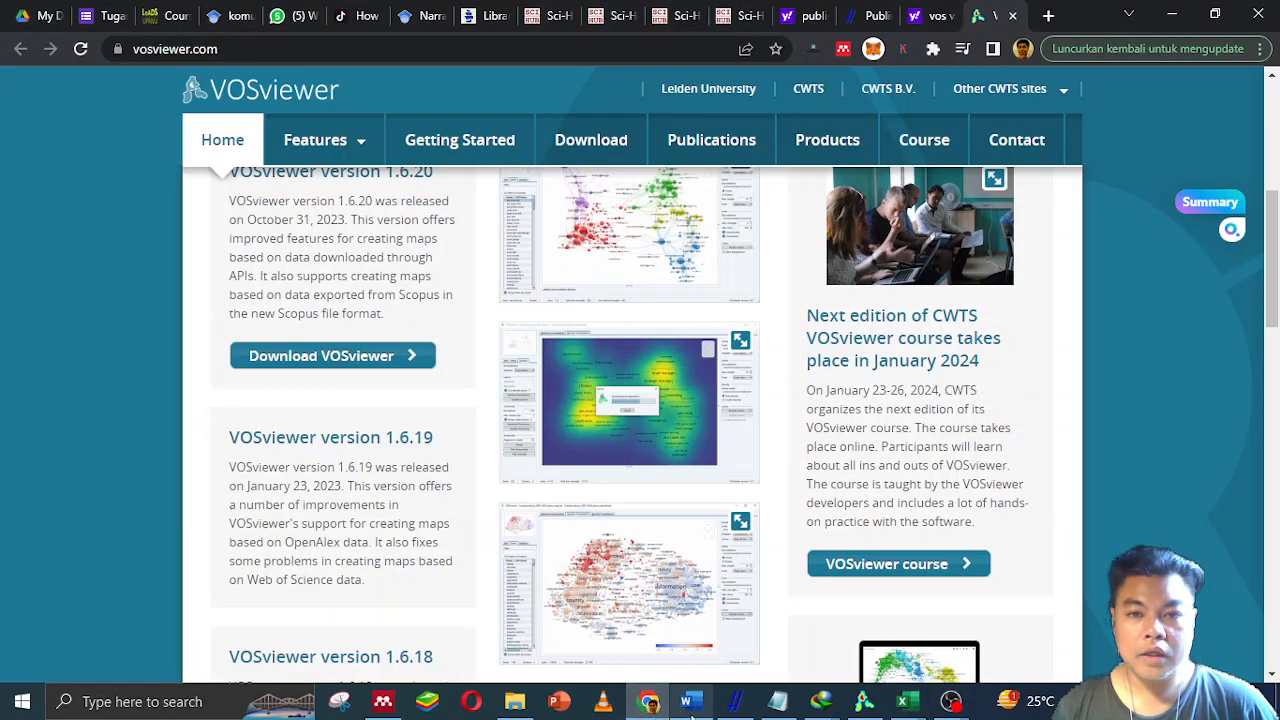
{"action": "left_click", "coordinate": [411, 20]}
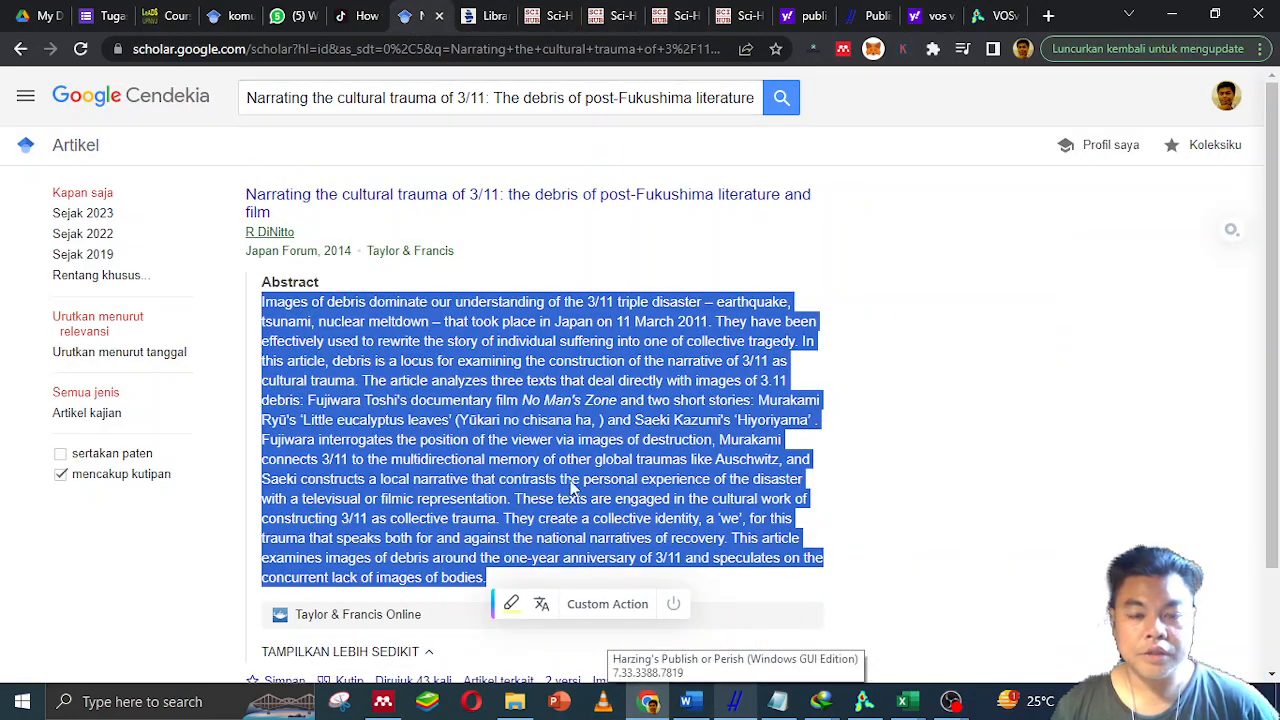
{"action": "key", "text": "alt+Tab"}
{"action": "left_click", "coordinate": [249, 389]}
{"action": "key", "text": "ctrl+c"}
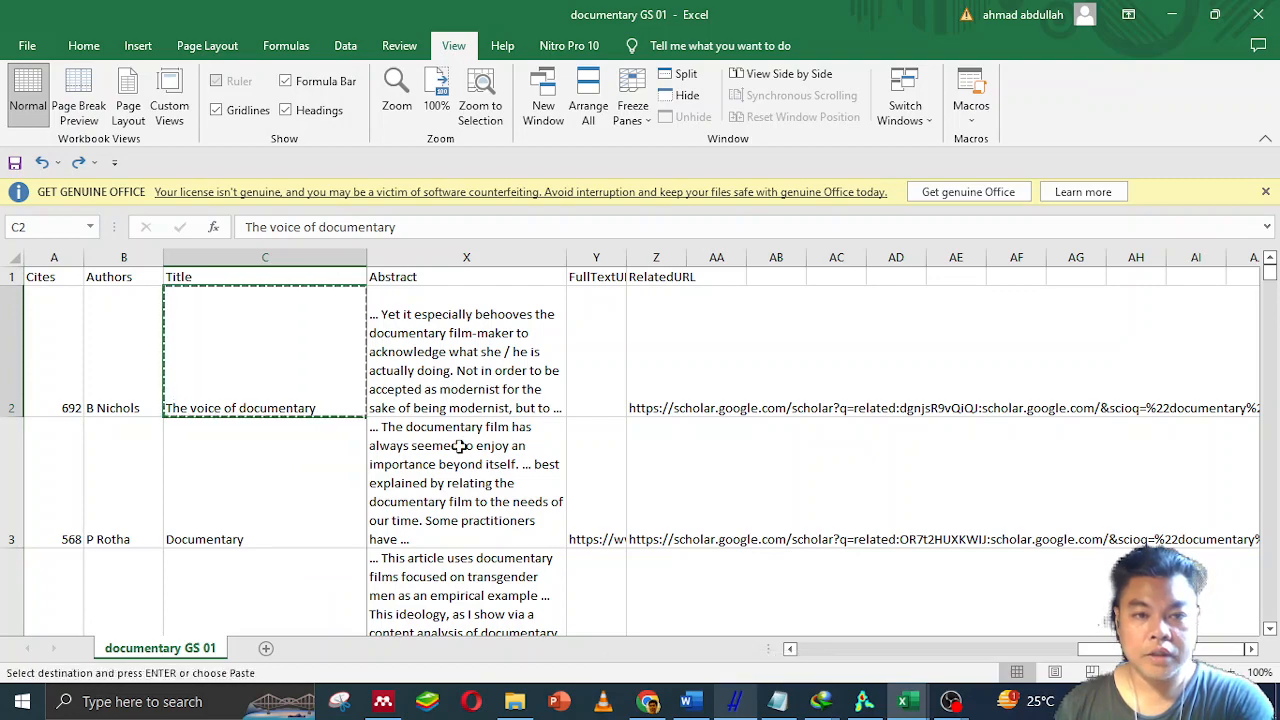
Switch to Google Scholar in Chrome and replace the search text with "The voice of documentary" to look up the paper.
{"action": "key", "text": "alt+Tab"}
{"action": "left_click", "coordinate": [370, 97]}
{"action": "key", "text": "ctrl+a"}
{"action": "key", "text": "ctrl+v"}
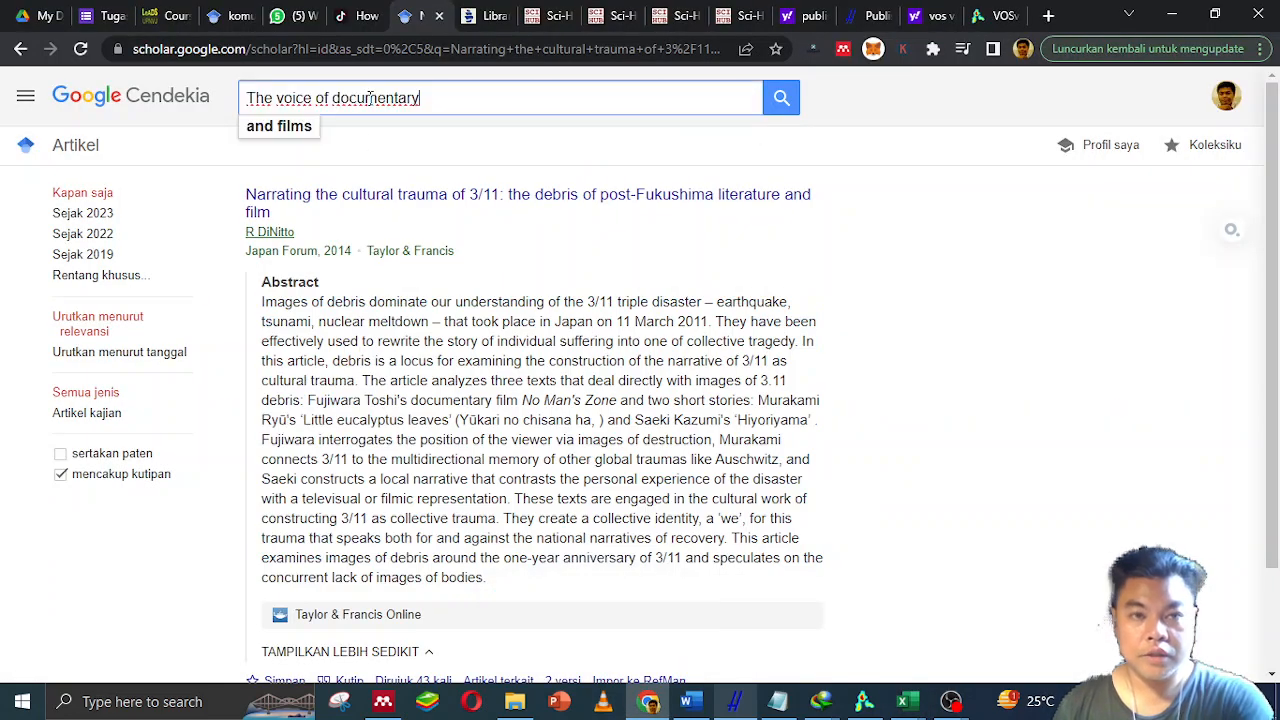
{"action": "key", "text": "Return"}
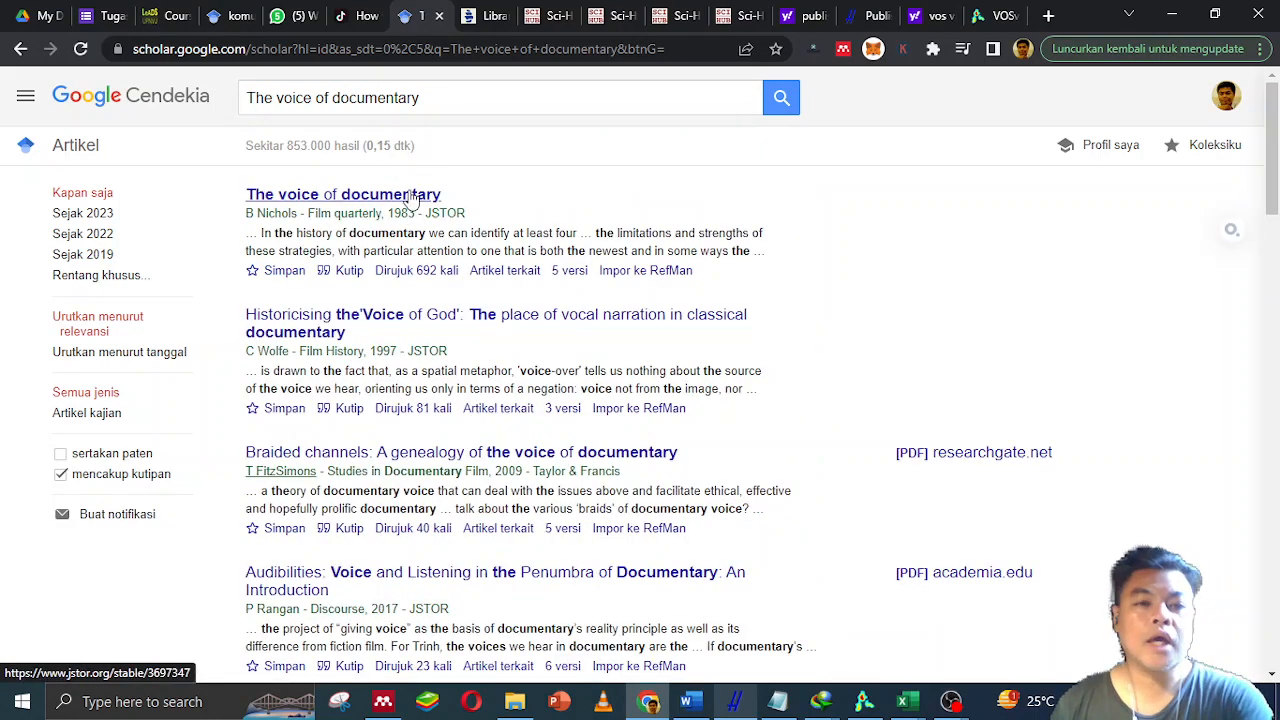
Review the metadata columns in the Excel sheet and check the publication types of the Google Scholar results in Publish or Perish.
{"action": "key", "text": "alt+Tab"}
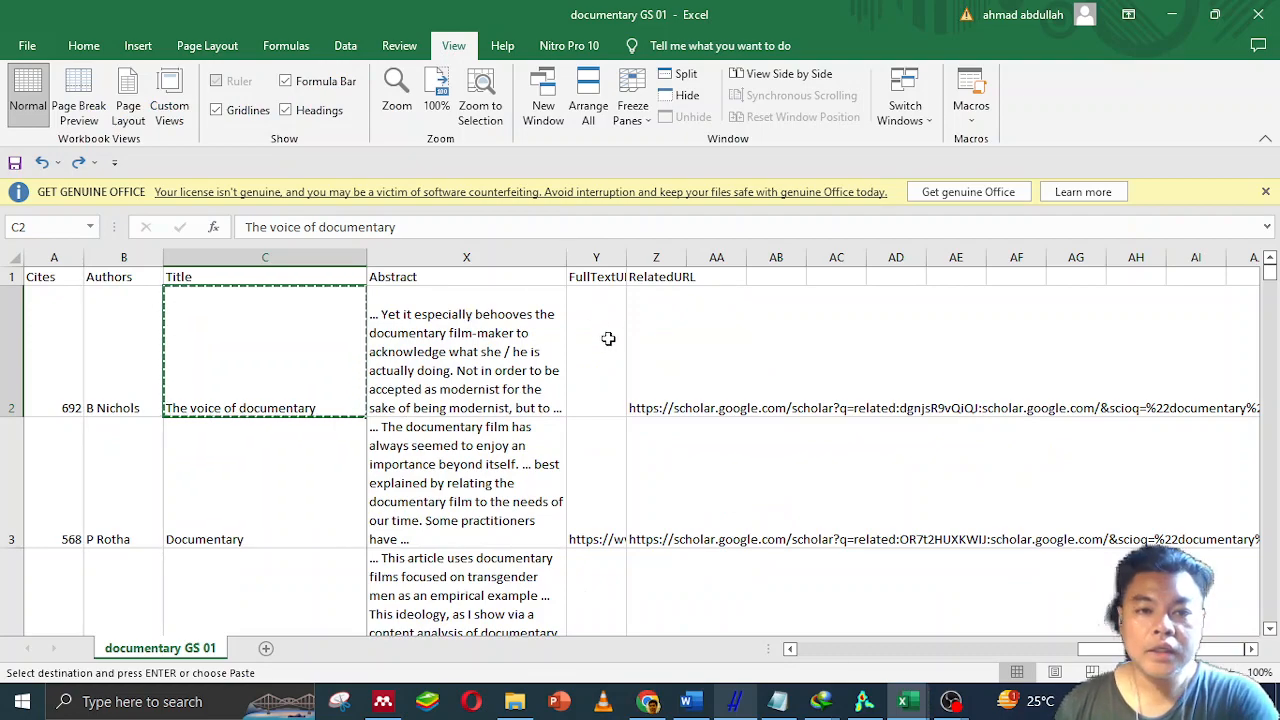
{"action": "left_click", "coordinate": [790, 648]}
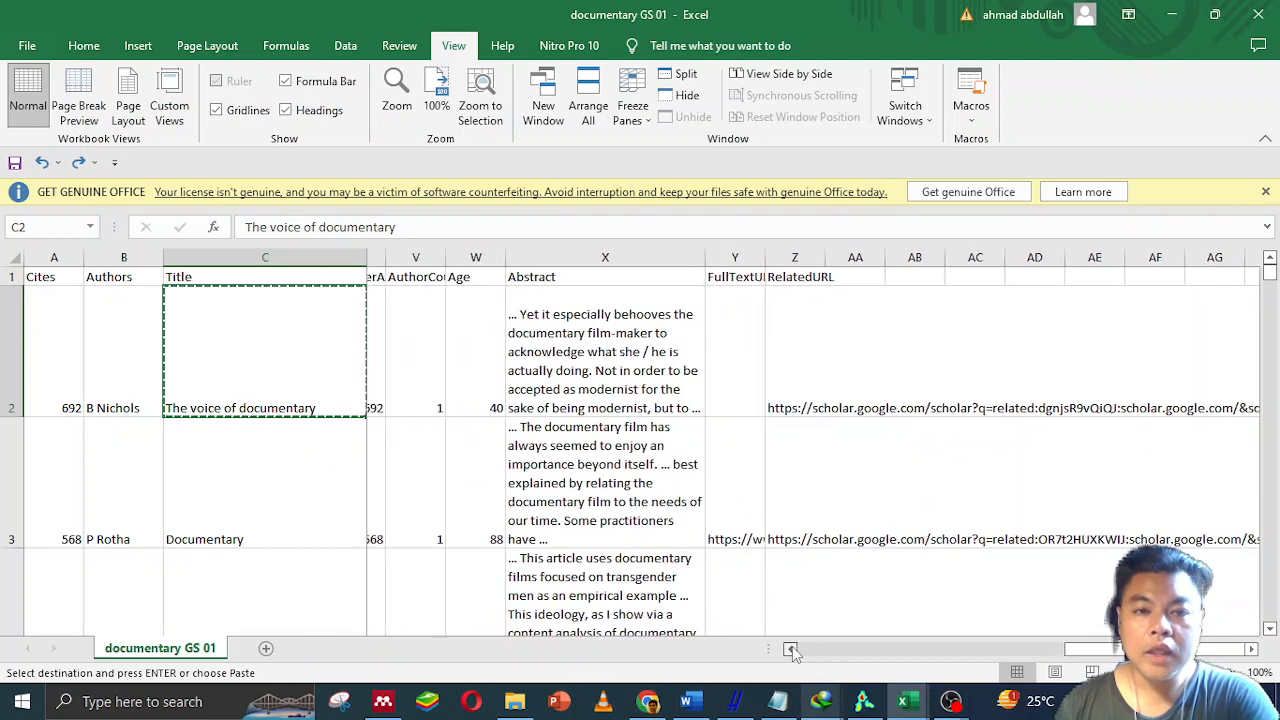
{"action": "left_click_drag", "start_coordinate": [790, 648], "coordinate": [790, 648]}
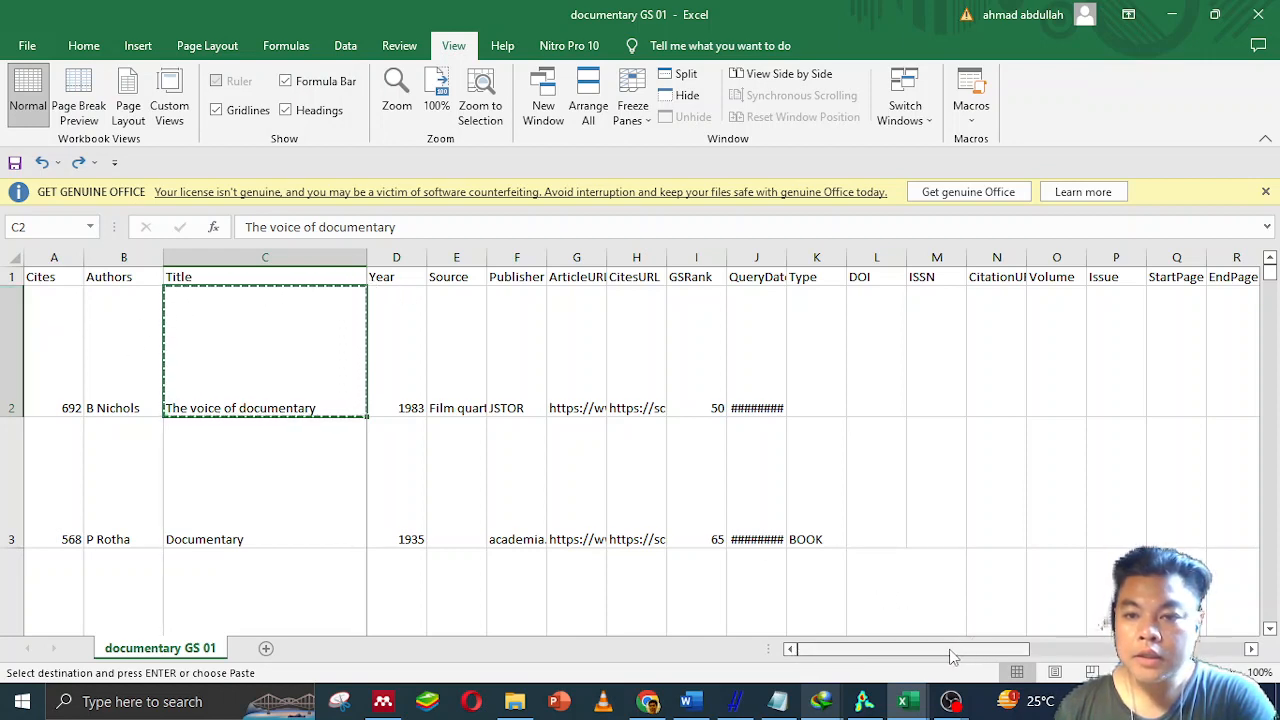
{"action": "scroll", "coordinate": [952, 655], "scroll_direction": "right", "scroll_amount": 2}
{"action": "left_click", "coordinate": [735, 701]}
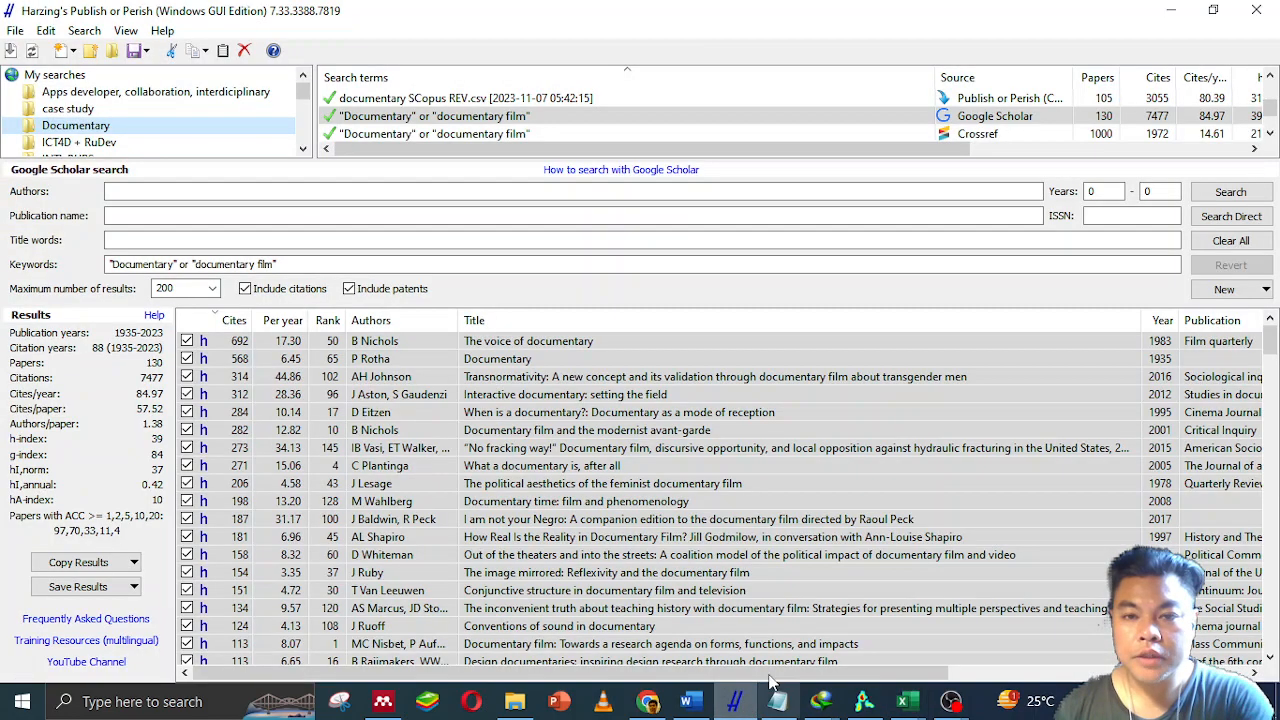
{"action": "scroll", "coordinate": [768, 675], "scroll_direction": "right", "scroll_amount": 5}
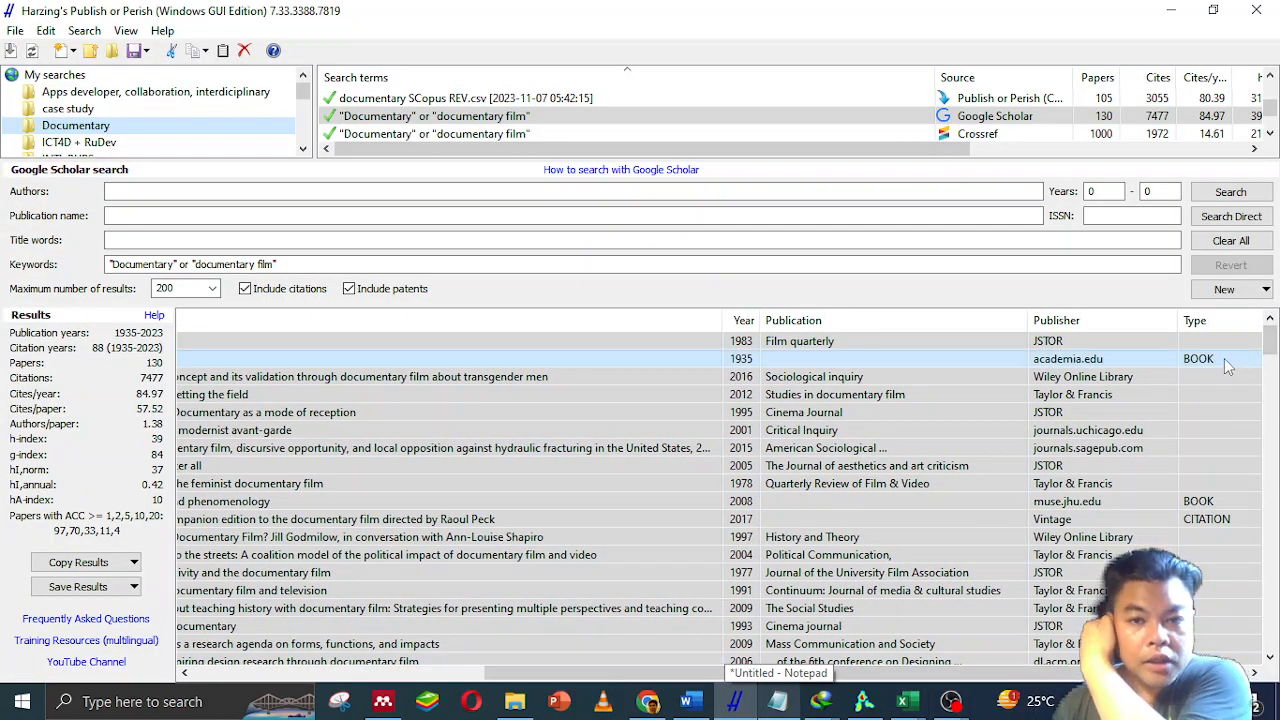
Check the publication, publisher and type details of the Google Scholar results, selecting the 2008 book and the 2017 citation without a publication name.
{"action": "scroll", "coordinate": [868, 675], "scroll_direction": "left", "scroll_amount": 5}
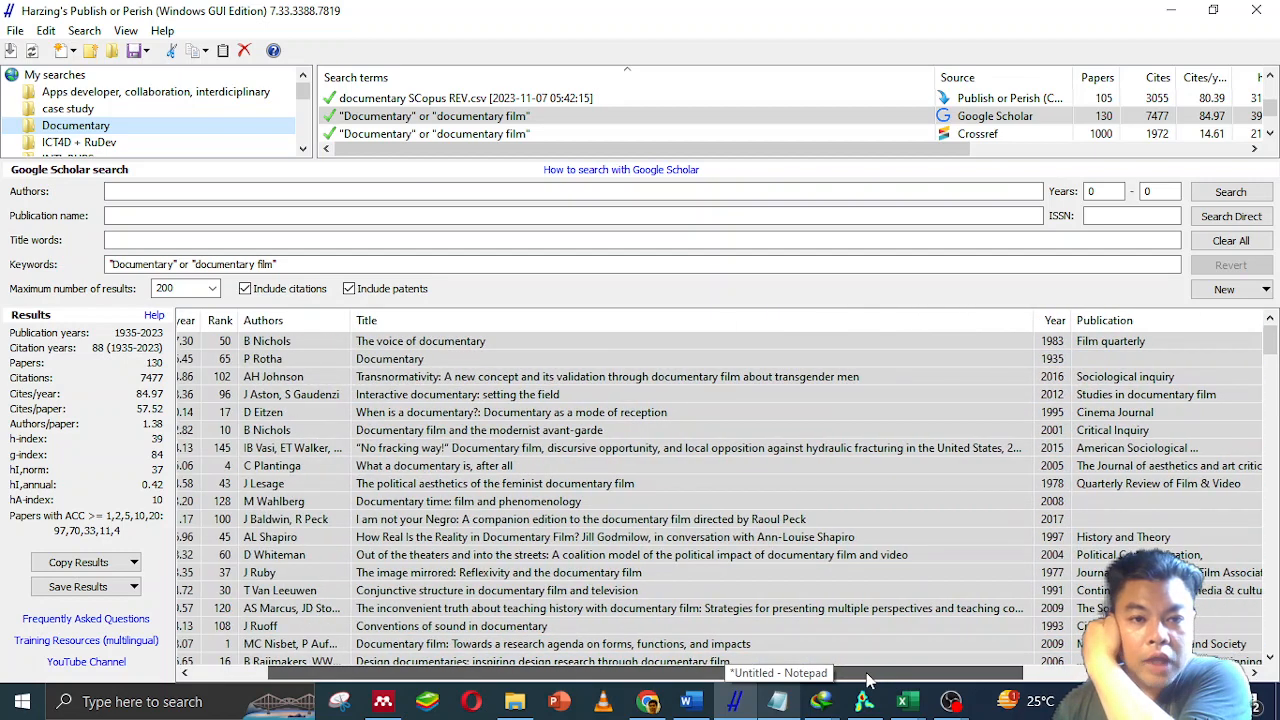
{"action": "scroll", "coordinate": [810, 676], "scroll_direction": "left", "scroll_amount": 3}
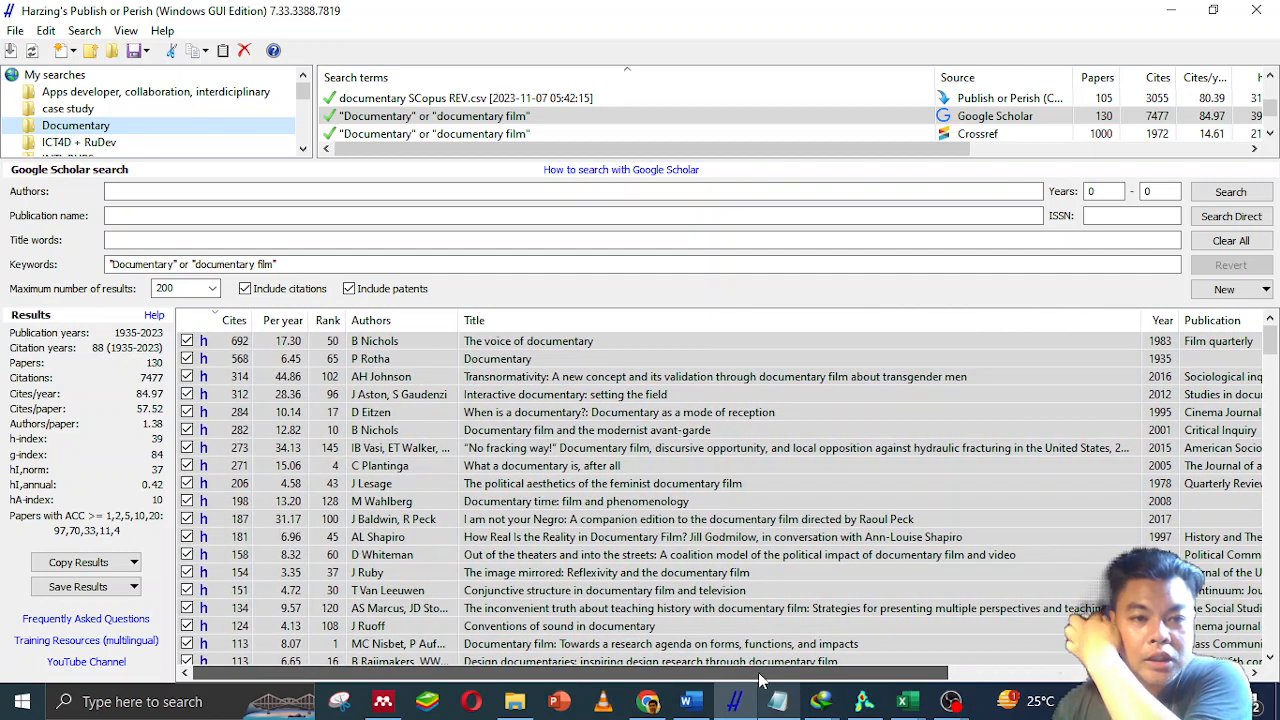
{"action": "left_click_drag", "start_coordinate": [760, 680], "coordinate": [1057, 680]}
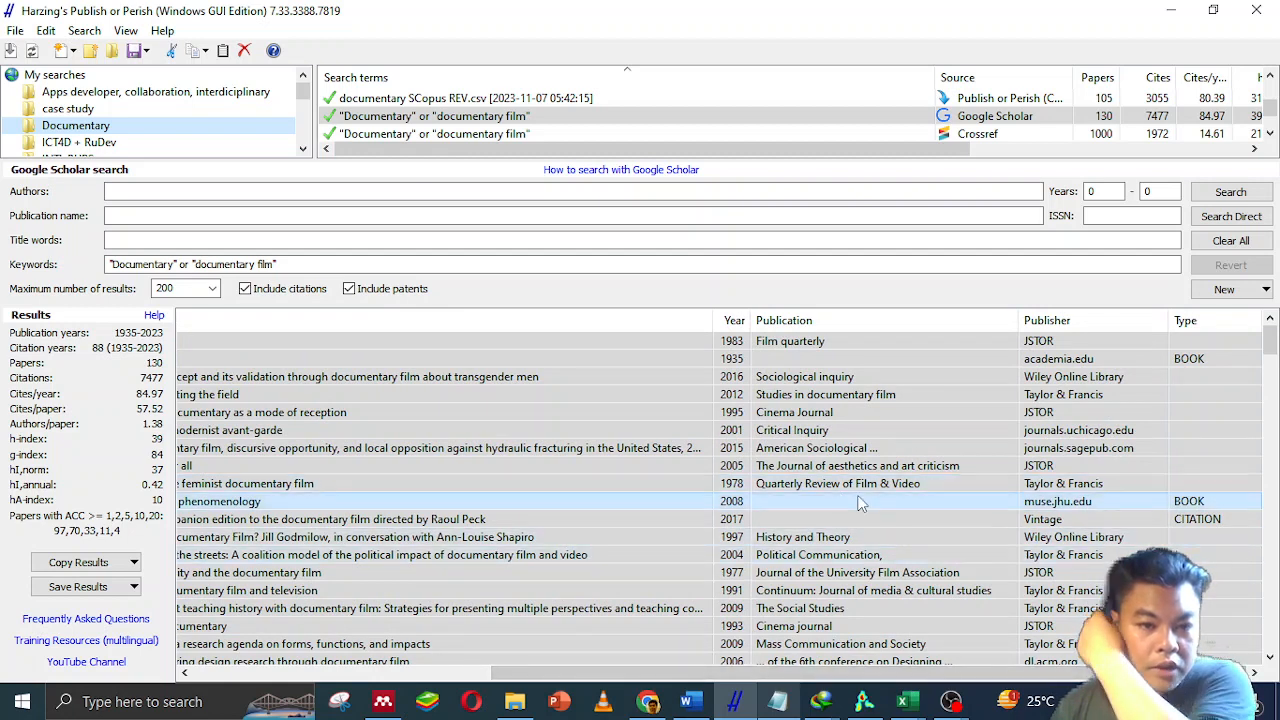
{"action": "left_click", "coordinate": [967, 501]}
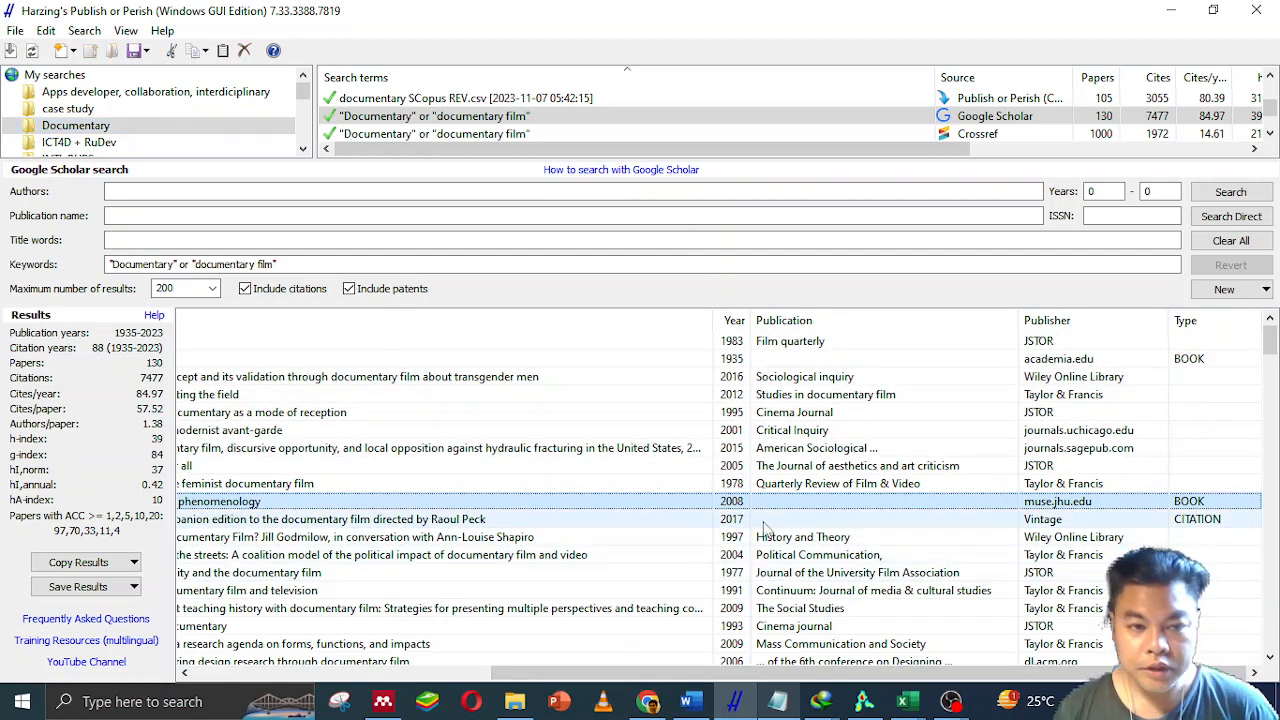
{"action": "left_click", "coordinate": [955, 519]}
{"action": "mouse_move", "coordinate": [860, 676]}
{"action": "left_mouse_down"}
{"action": "mouse_move", "coordinate": [648, 677]}
{"action": "mouse_move", "coordinate": [870, 677]}
{"action": "left_mouse_up"}
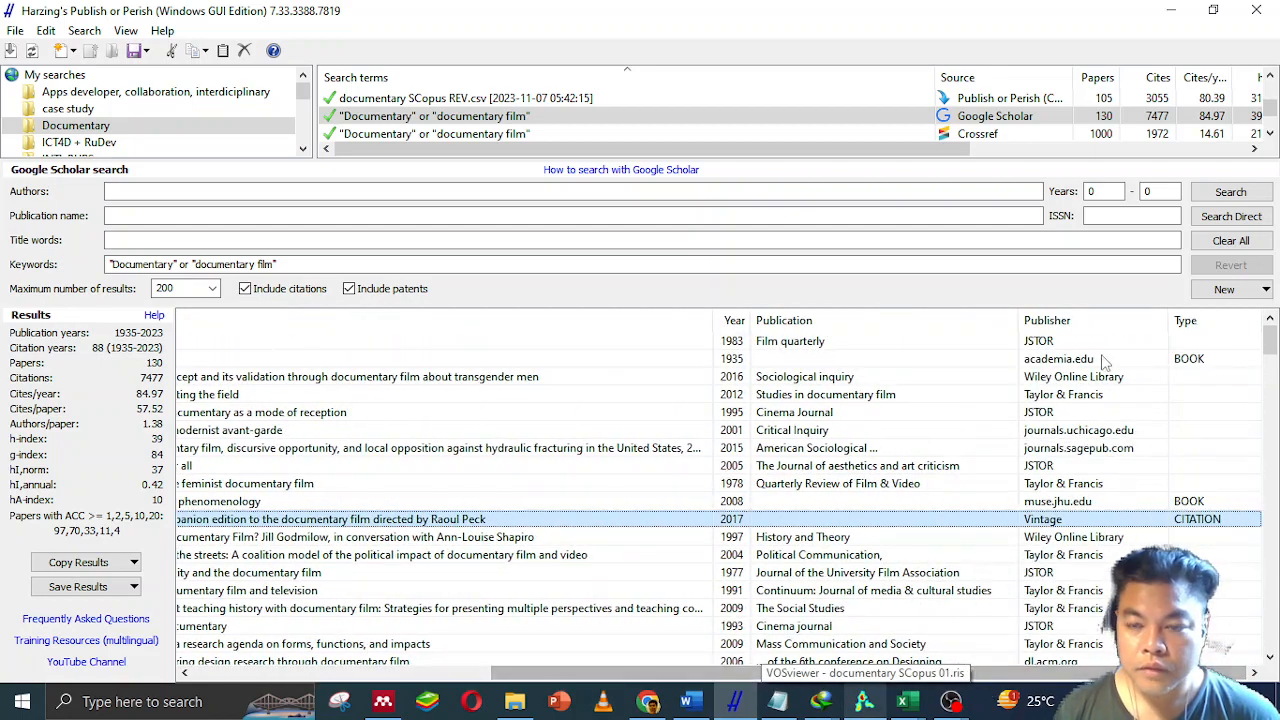
Examine the Publisher and Type columns further down the Google Scholar results for entries that are not journal articles.
{"action": "scroll", "coordinate": [640, 500], "scroll_direction": "down", "scroll_amount": 4}
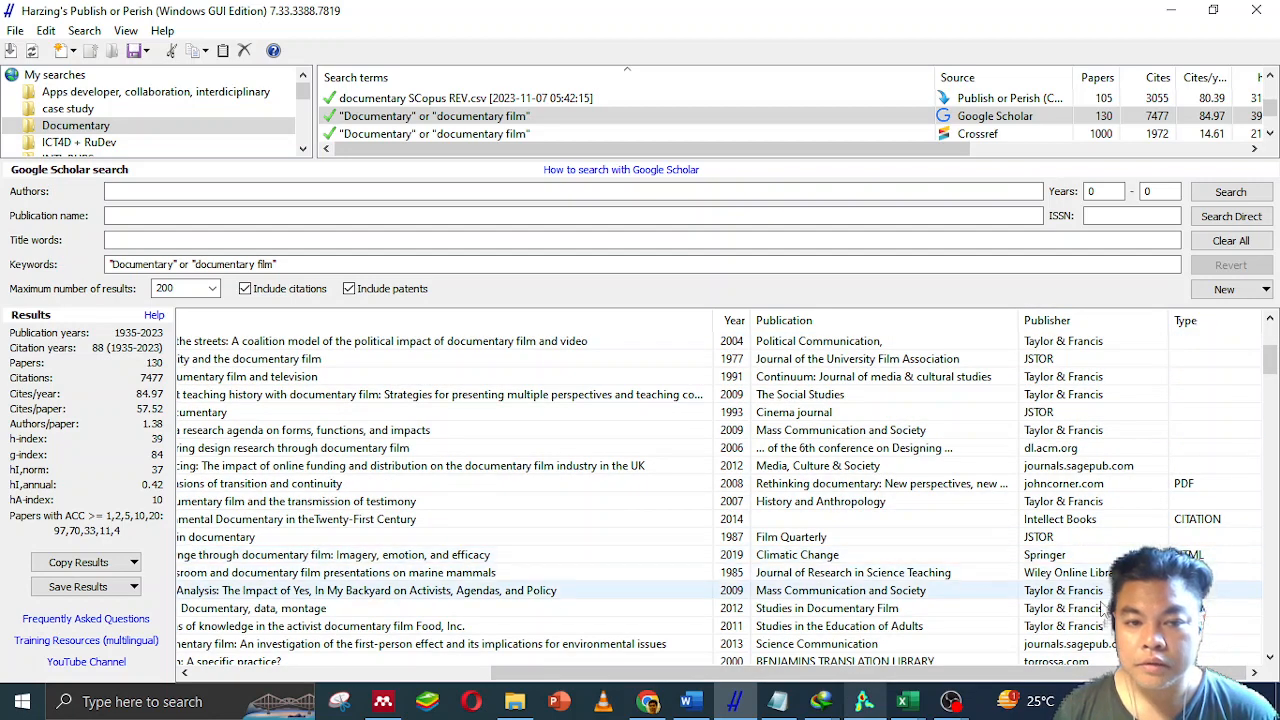
{"action": "scroll", "coordinate": [1222, 540], "scroll_direction": "down", "scroll_amount": 5}
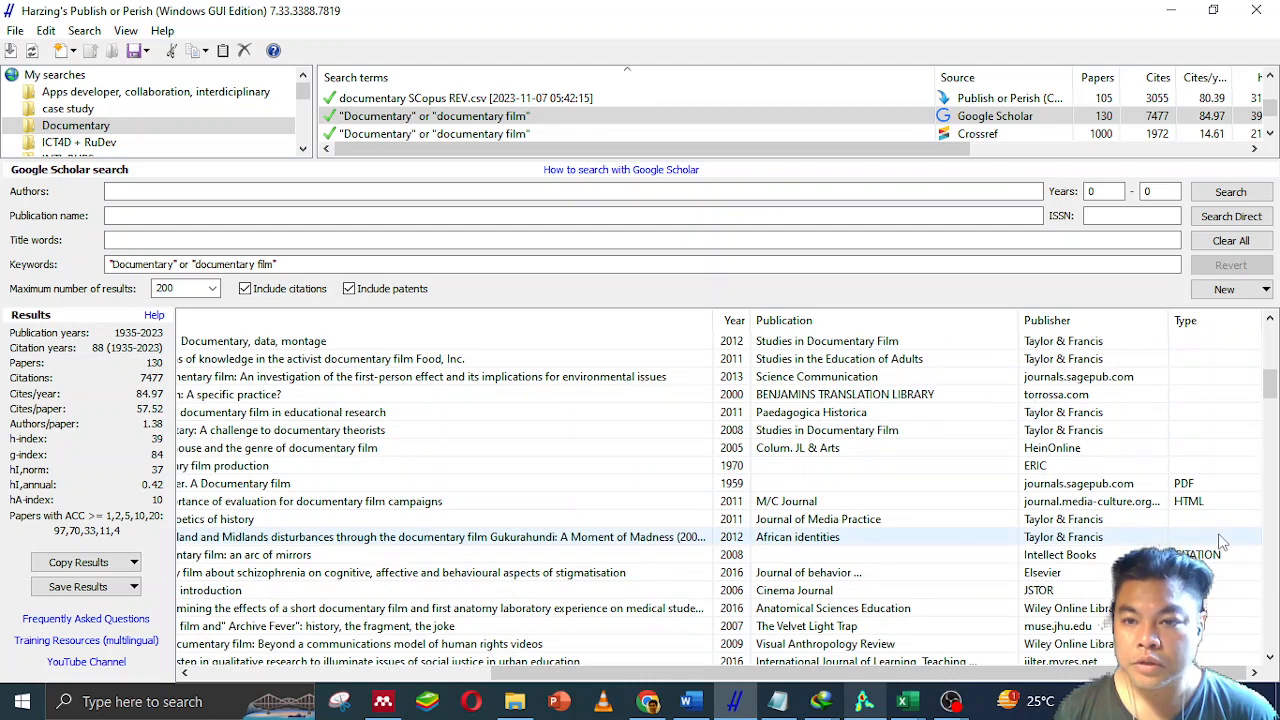
{"action": "scroll", "coordinate": [1222, 540], "scroll_direction": "down", "scroll_amount": 5}
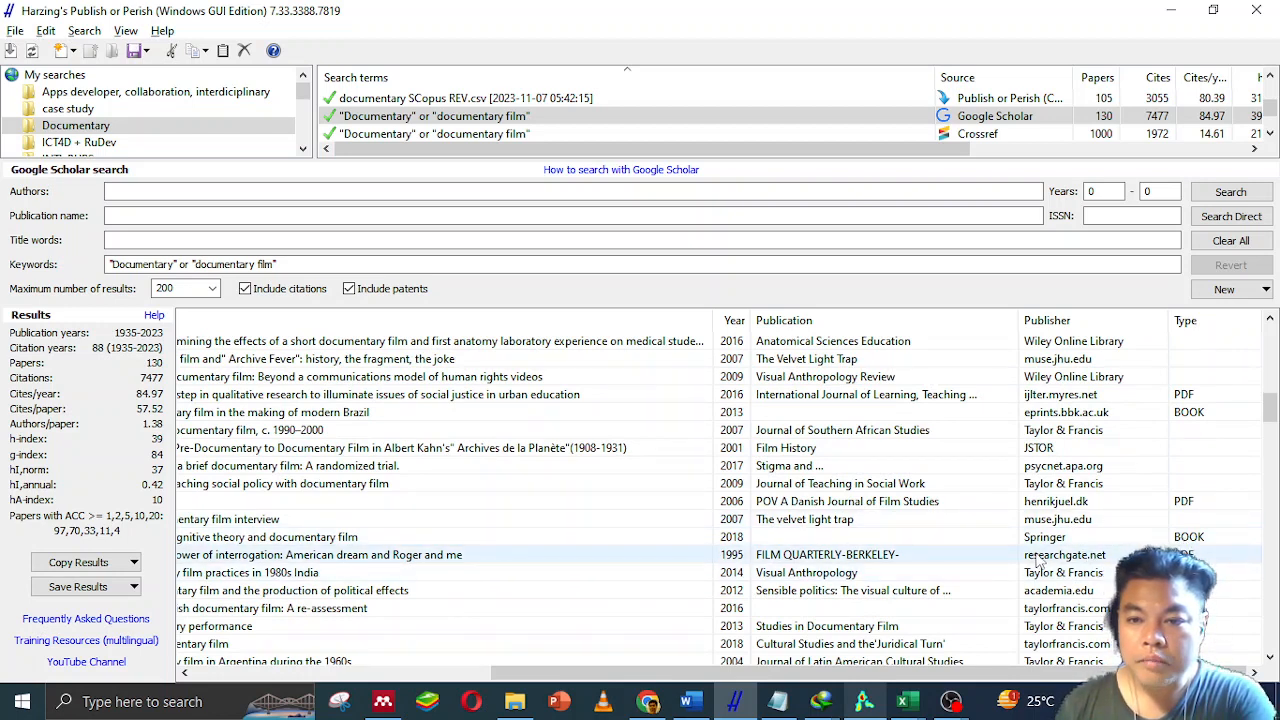
Switch to the documentary GS 01 sheet in Excel and view the Abstract, FullTextURL and RelatedURL columns.
{"action": "key", "text": "alt+Tab"}
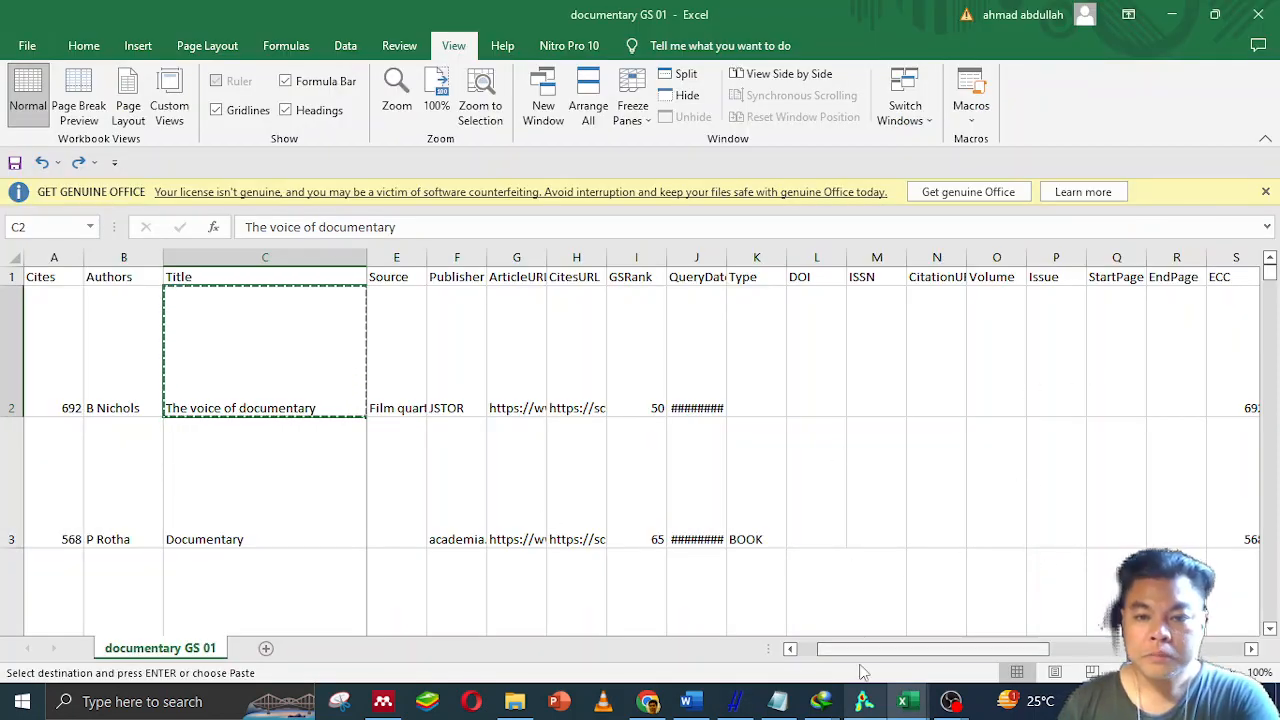
{"action": "left_click_drag", "start_coordinate": [895, 649], "coordinate": [1081, 652]}
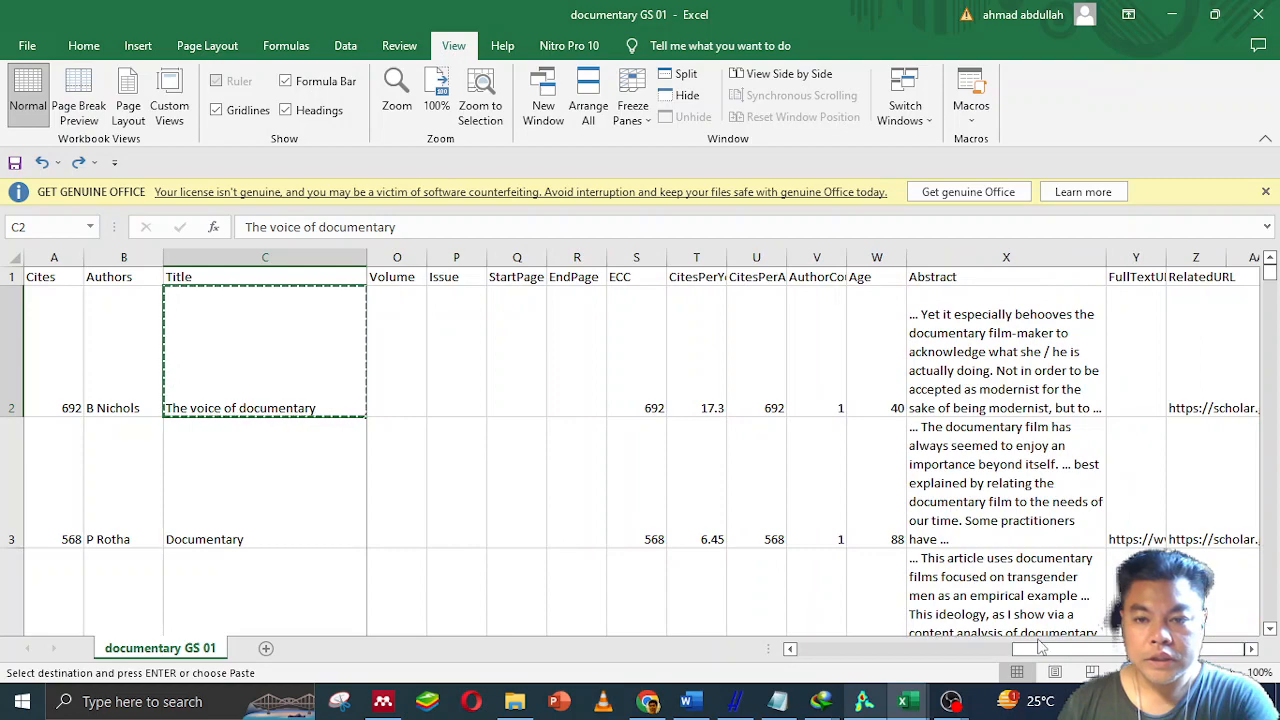
{"action": "left_click", "coordinate": [1252, 650]}
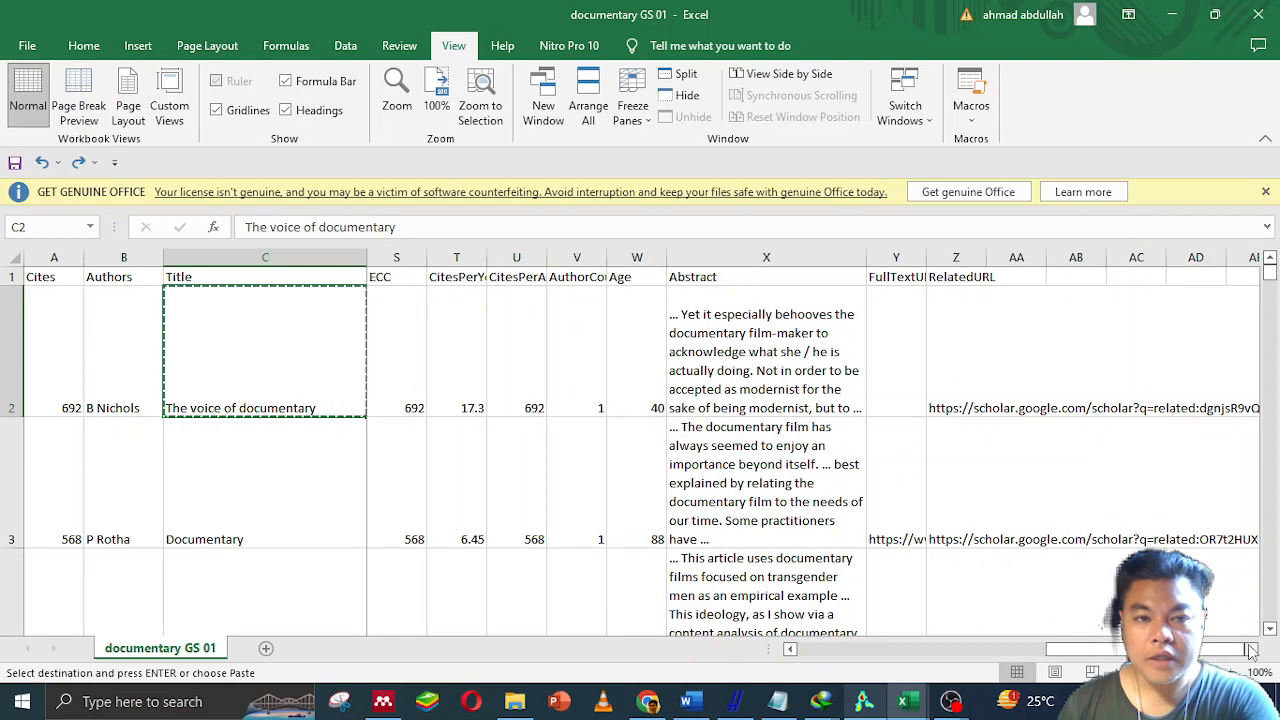
Look at the "The voice of documentary" search in Chrome and the Publish or Perish results, and return to the documentary GS 01 sheet in Excel.
{"action": "key", "text": "alt+Tab"}
{"action": "key", "text": "alt+Tab"}
{"action": "key", "text": "alt+Tab"}
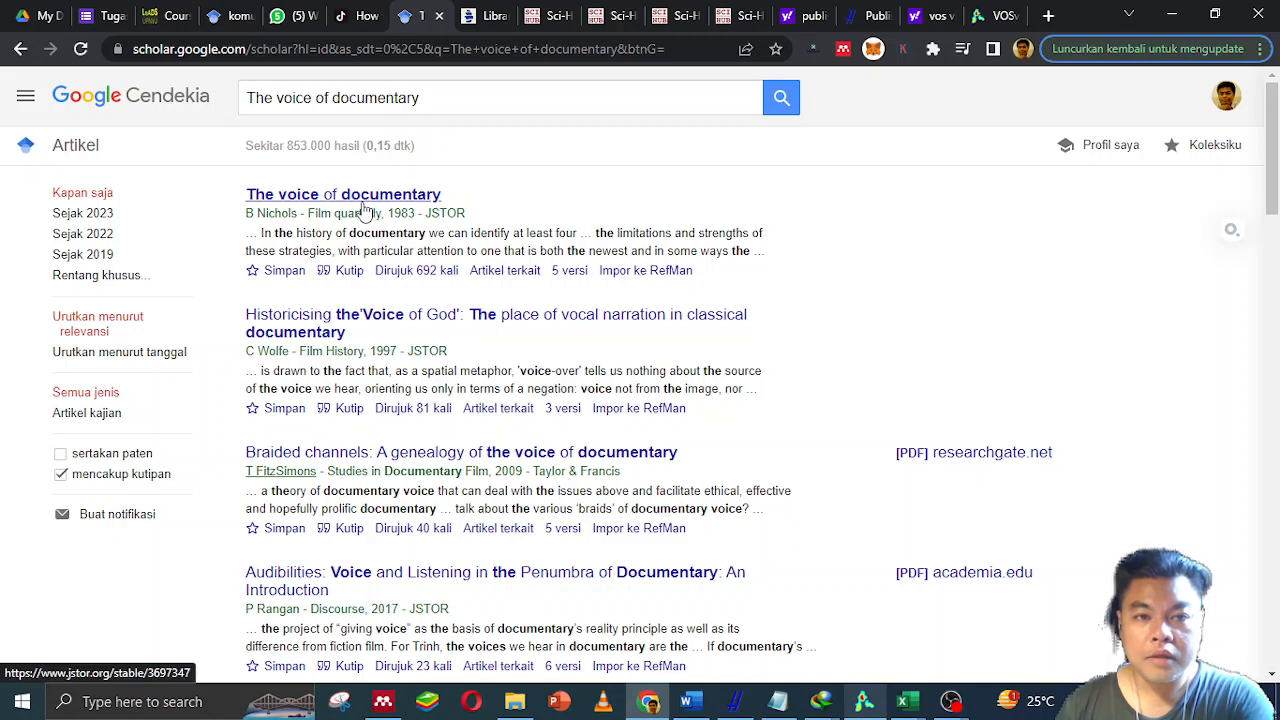
{"action": "key", "text": "alt+Tab"}
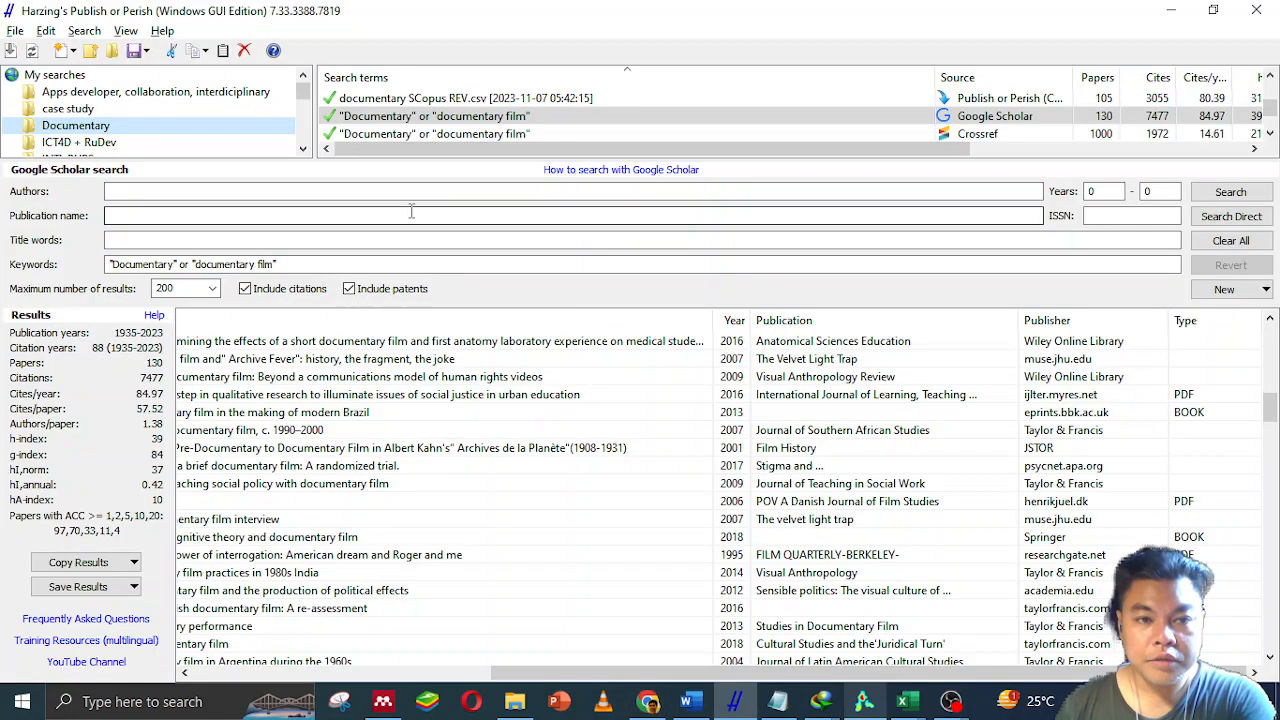
{"action": "key", "text": "alt+Tab"}
{"action": "key", "text": "Tab"}
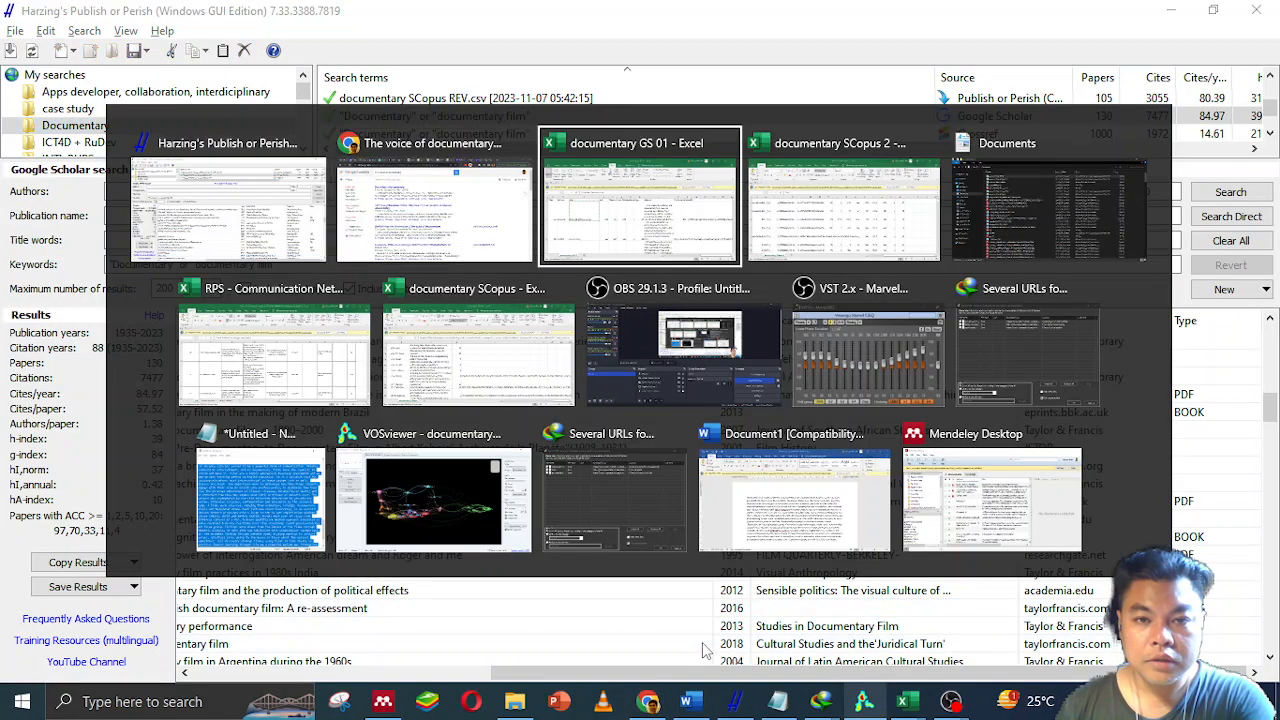
Switch to the Google Scholar results in Chrome and open the article "The voice of documentary" on JSTOR.
{"action": "key", "text": "alt+Tab"}
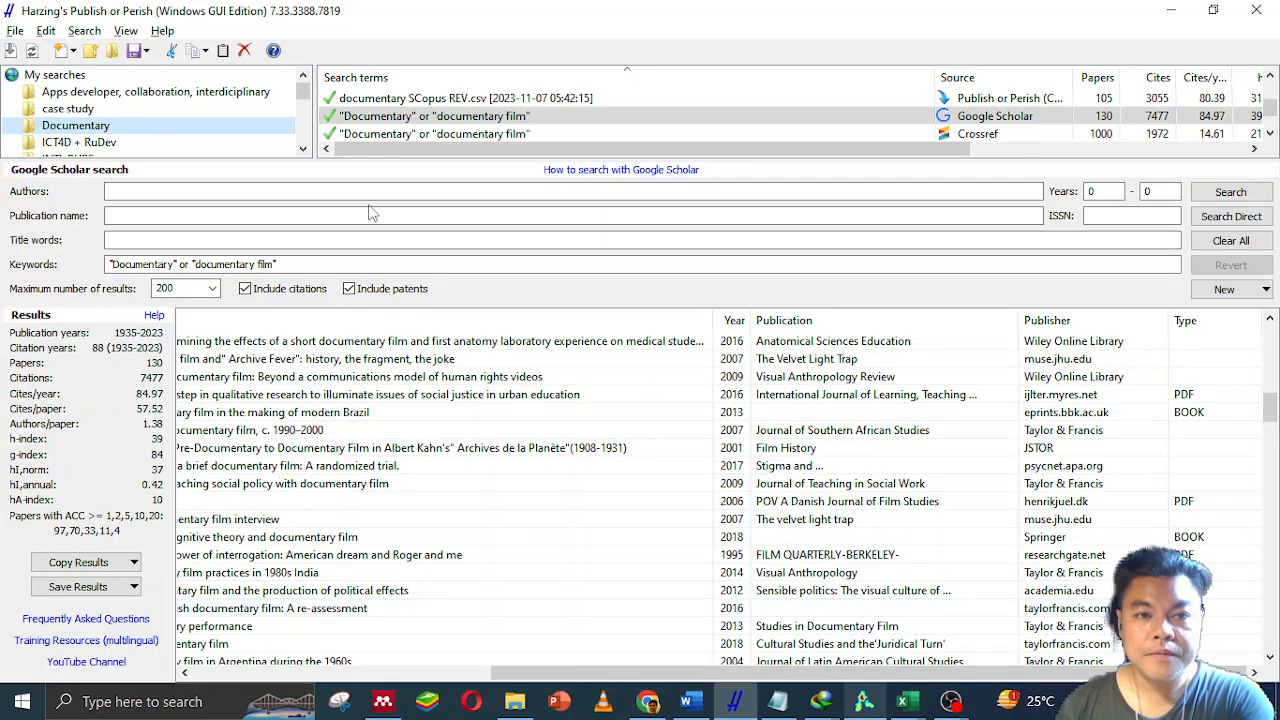
{"action": "key", "text": "alt+Tab"}
{"action": "key", "text": "alt+Tab"}
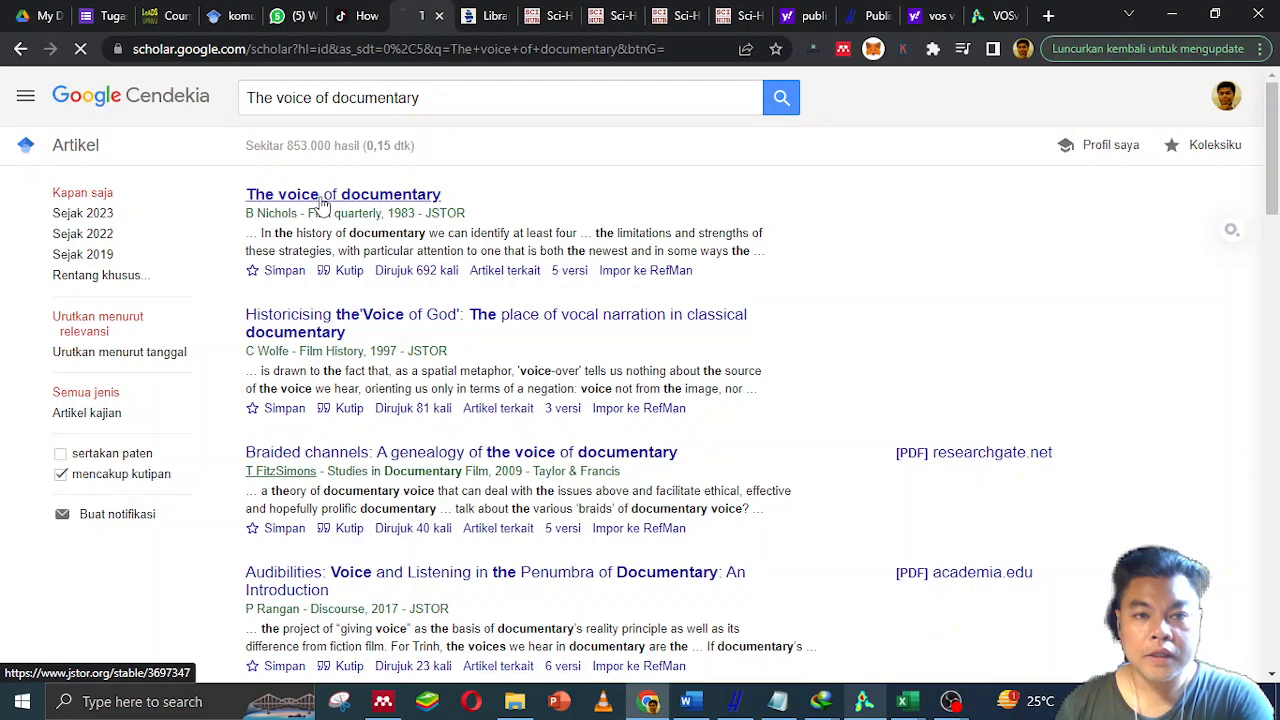
{"action": "left_click", "coordinate": [322, 196]}
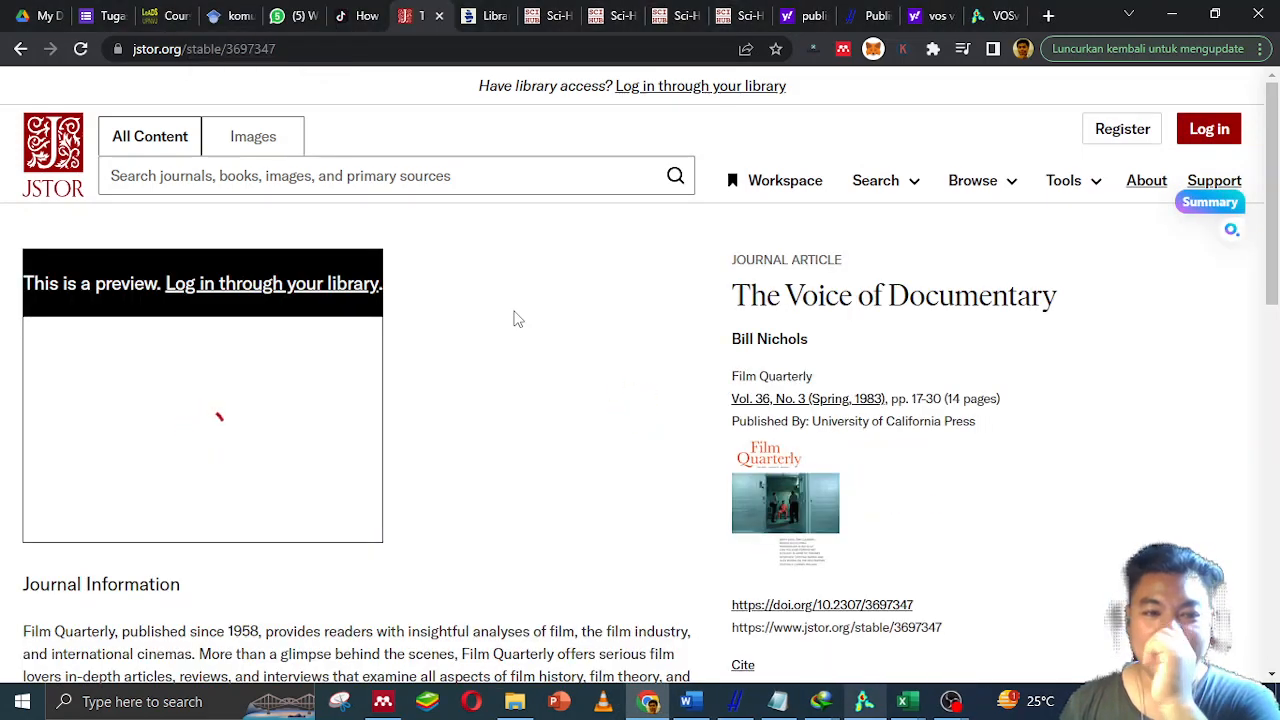
Examine the article's JSTOR page for its preview text, access options and journal information, checking against the documentary GS 01 workbook.
{"action": "scroll", "coordinate": [517, 318], "scroll_direction": "down", "scroll_amount": 4}
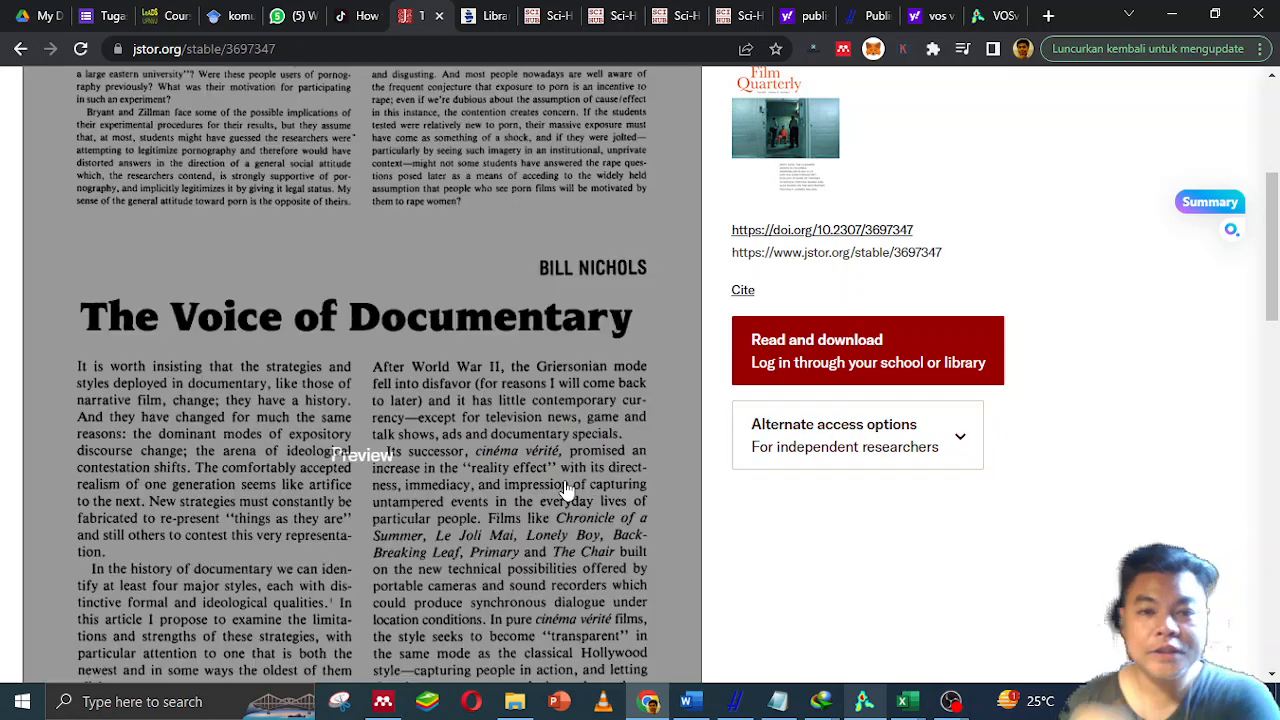
{"action": "scroll", "coordinate": [565, 489], "scroll_direction": "down", "scroll_amount": 2}
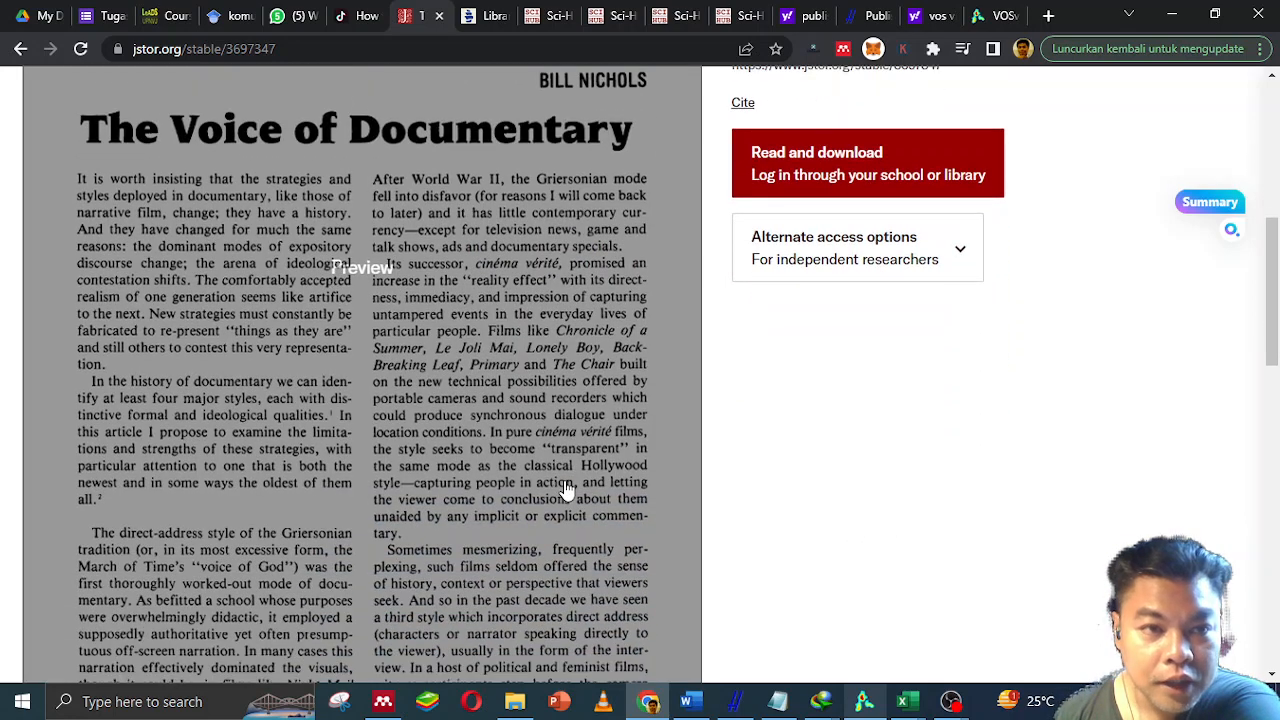
{"action": "scroll", "coordinate": [565, 489], "scroll_direction": "up", "scroll_amount": 1}
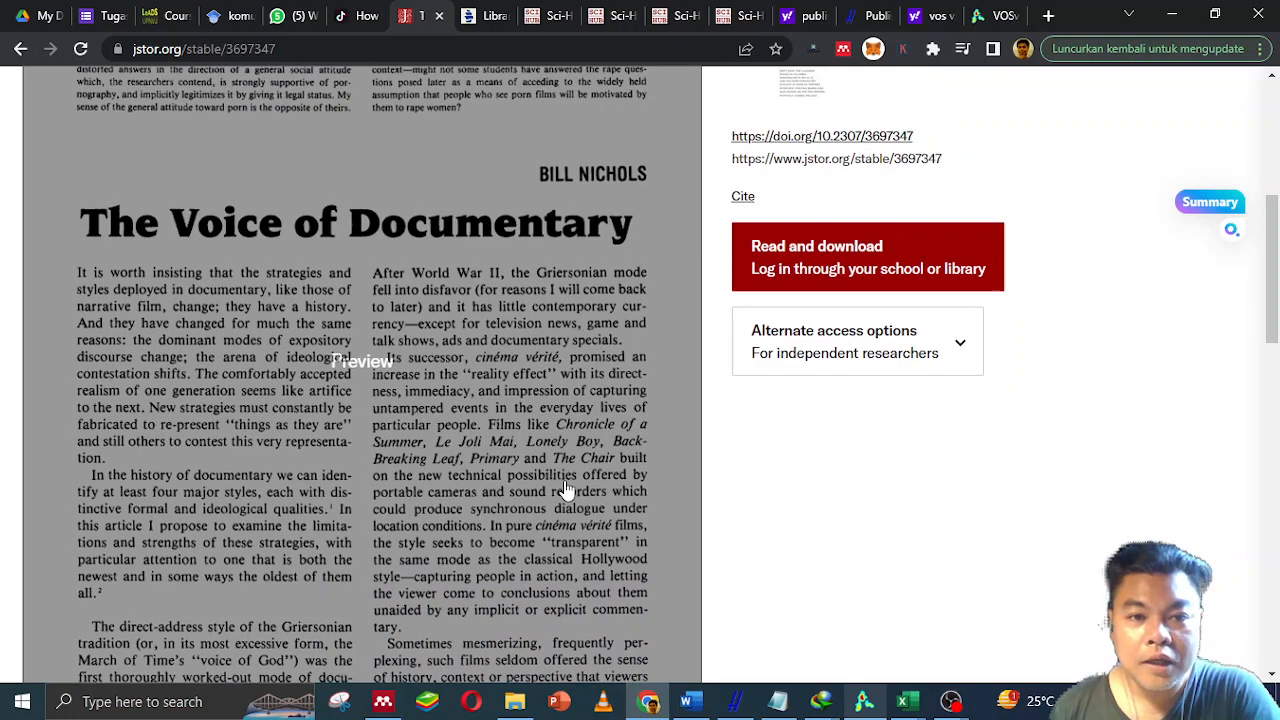
{"action": "scroll", "coordinate": [565, 489], "scroll_direction": "down", "scroll_amount": 4}
{"action": "scroll", "coordinate": [565, 489], "scroll_direction": "down", "scroll_amount": 2}
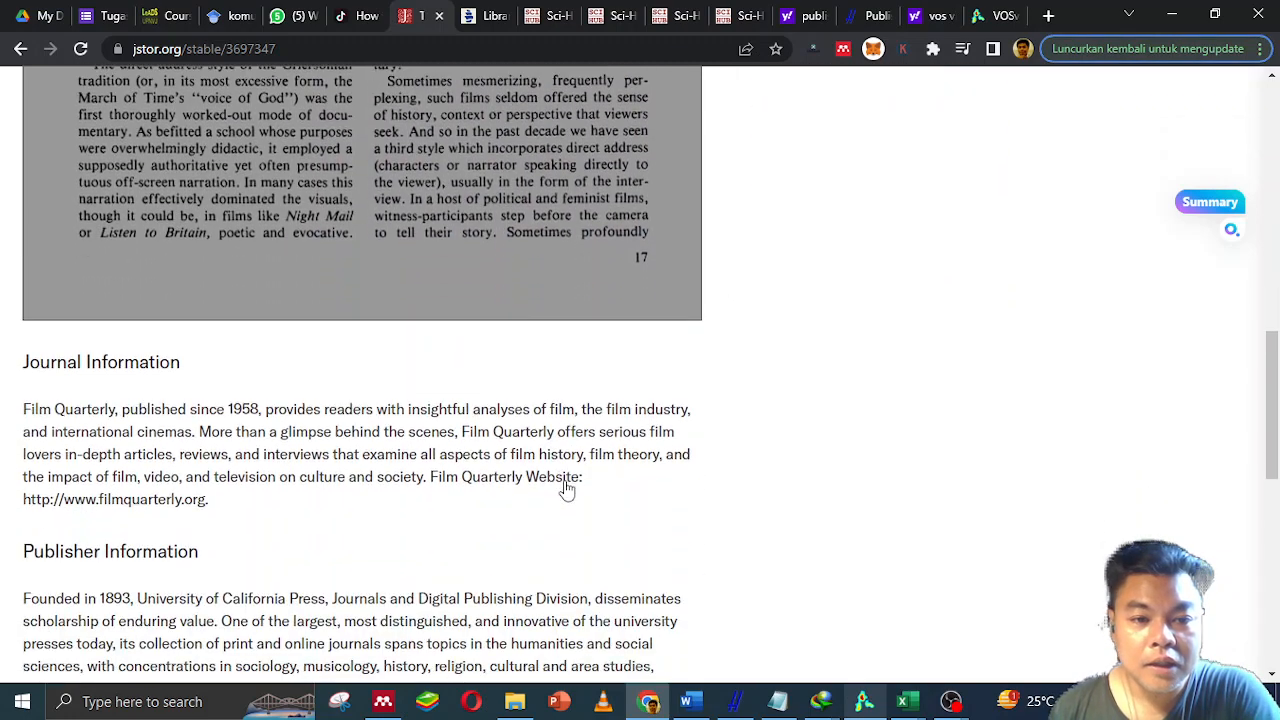
{"action": "key", "text": "alt+Tab"}
{"action": "key", "text": "alt+Tab"}
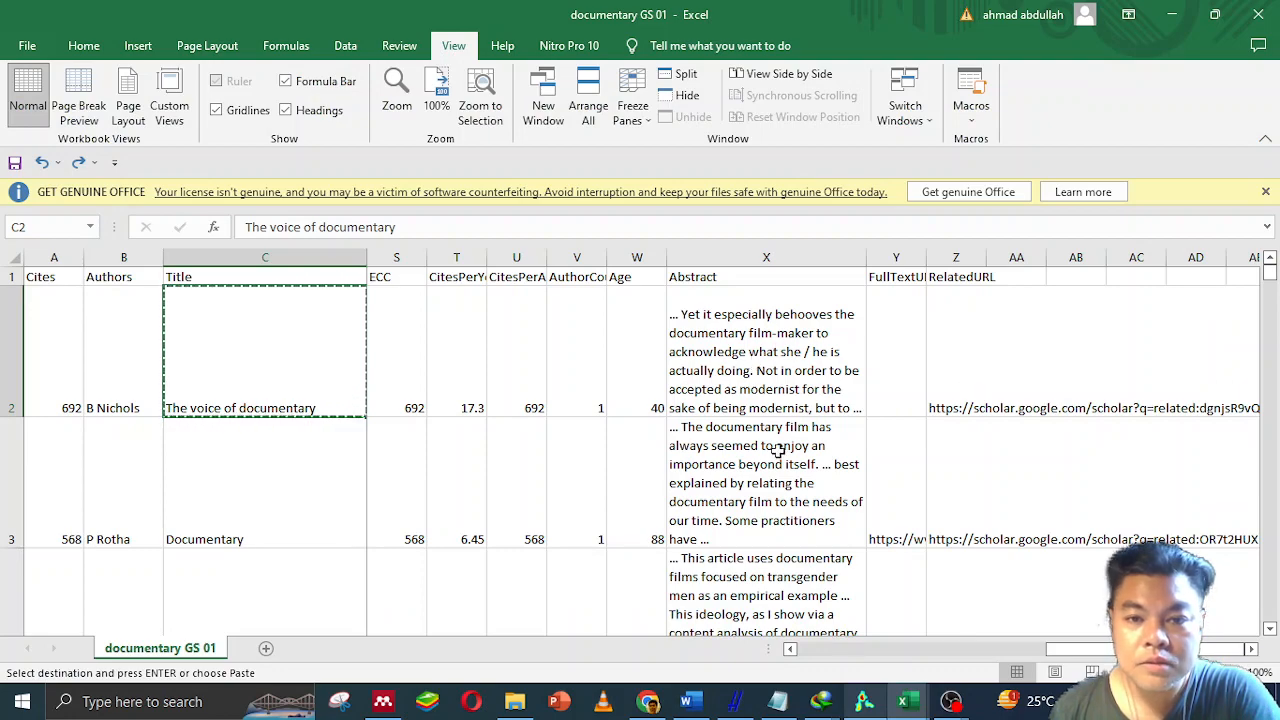
{"action": "key", "text": "alt+Tab"}
{"action": "key", "text": "alt+Tab"}
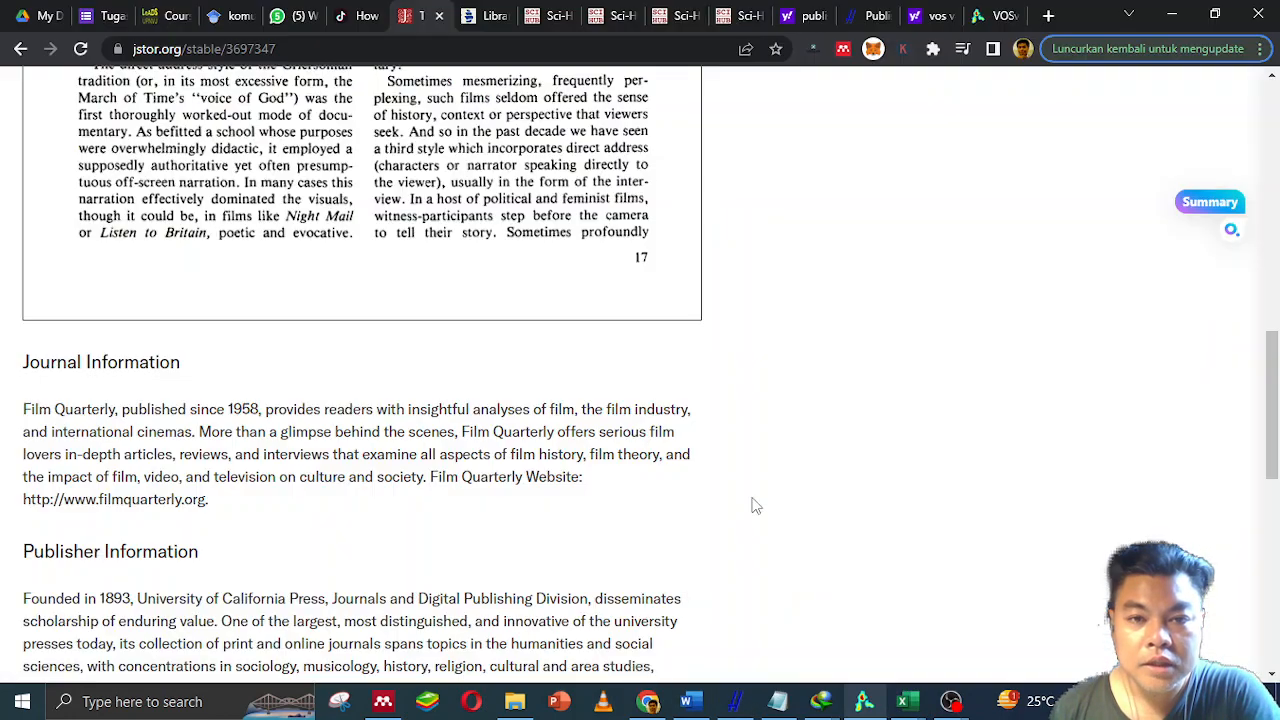
{"action": "scroll", "coordinate": [570, 451], "scroll_direction": "down", "scroll_amount": 3}
{"action": "scroll", "coordinate": [570, 451], "scroll_direction": "down", "scroll_amount": 3}
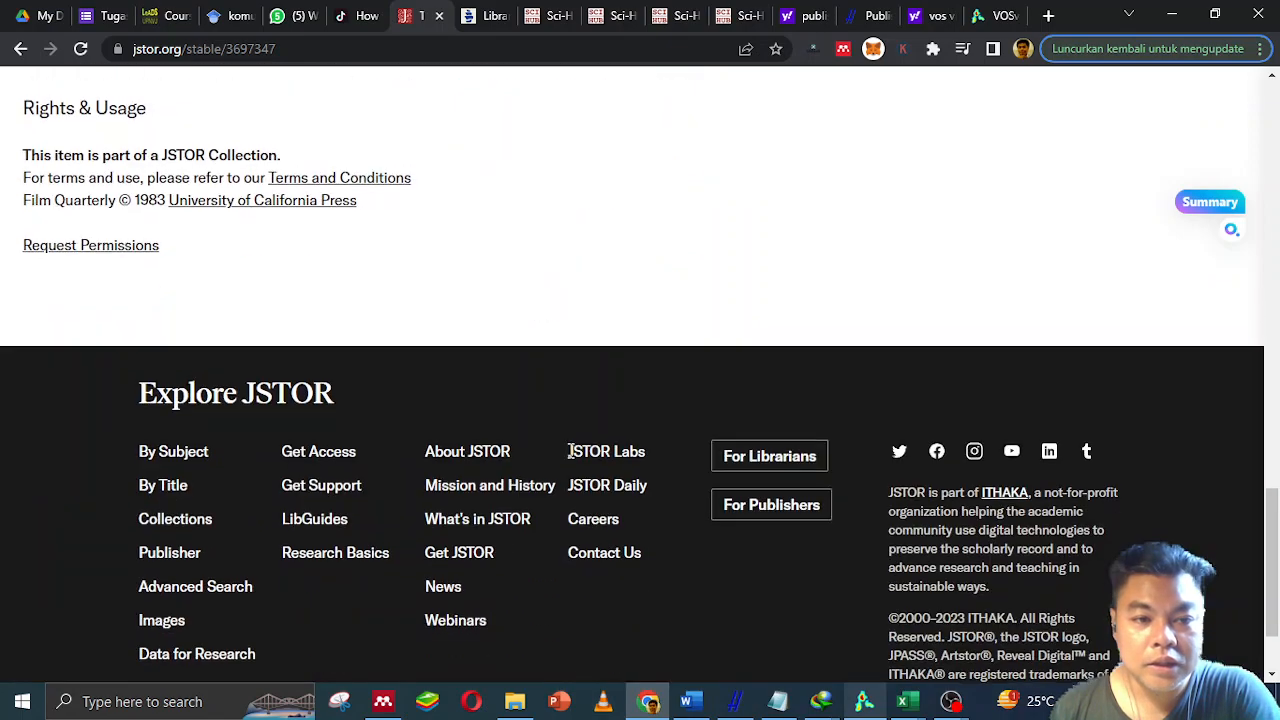
{"action": "scroll", "coordinate": [570, 451], "scroll_direction": "up", "scroll_amount": 15}
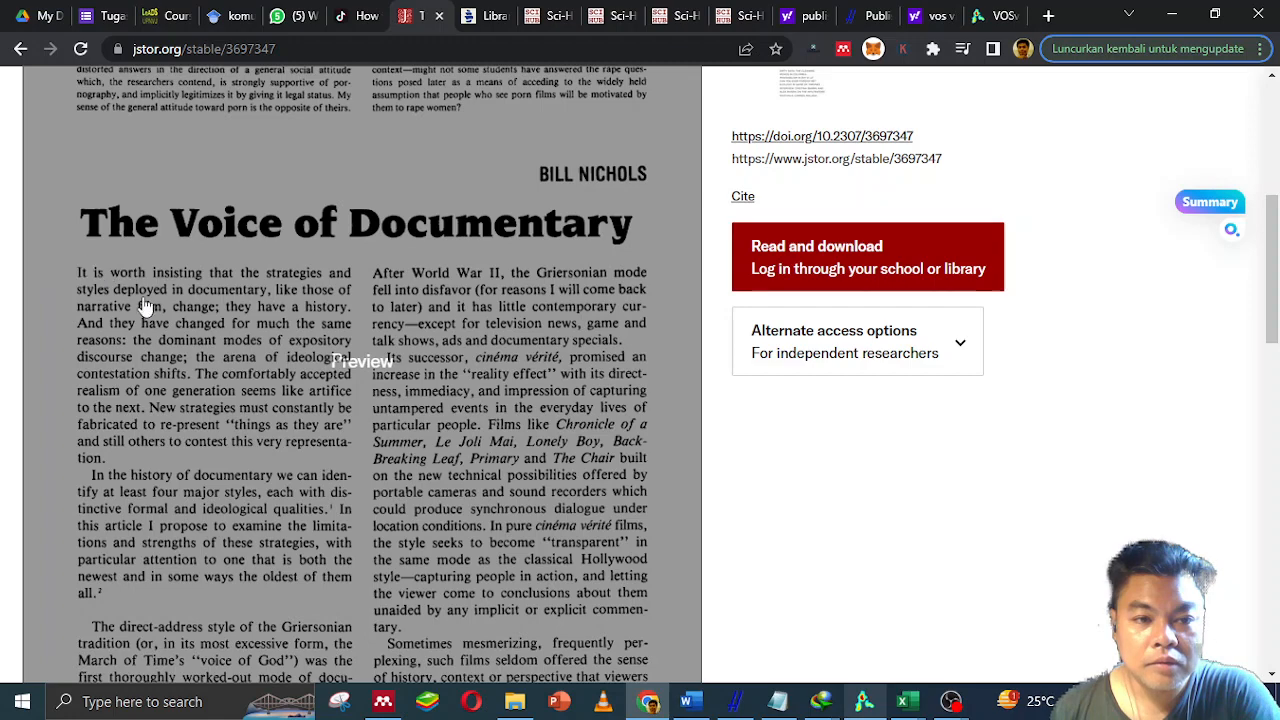
Enlarge the article's first-page preview on JSTOR, read it, and return to the Google Scholar results.
{"action": "left_click", "coordinate": [316, 383]}
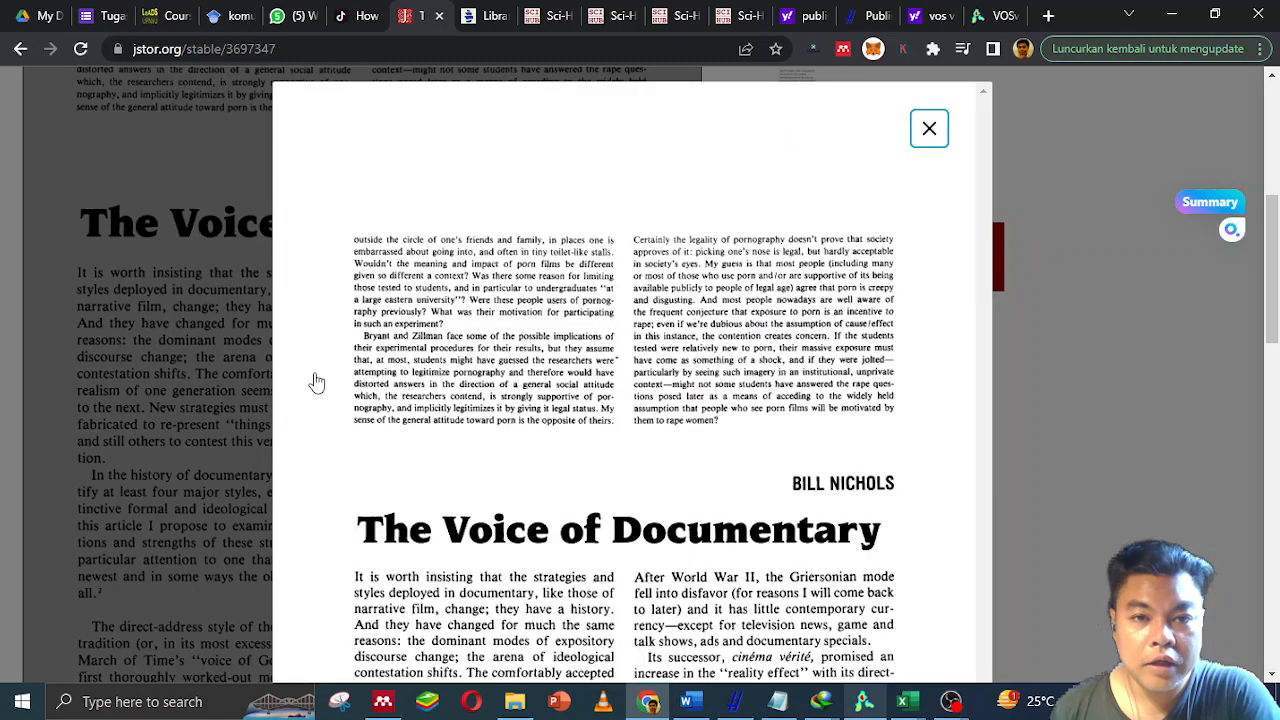
{"action": "scroll", "coordinate": [418, 483], "scroll_direction": "down", "scroll_amount": 1}
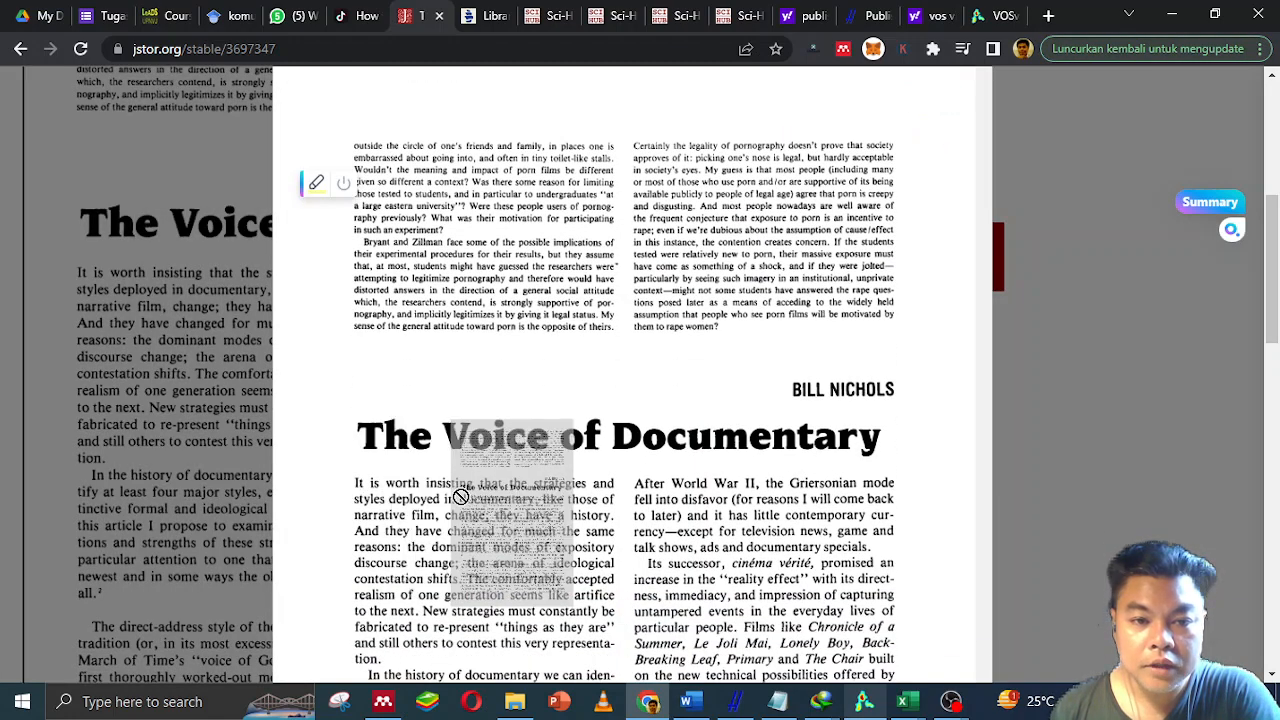
{"action": "key", "text": "alt+Tab"}
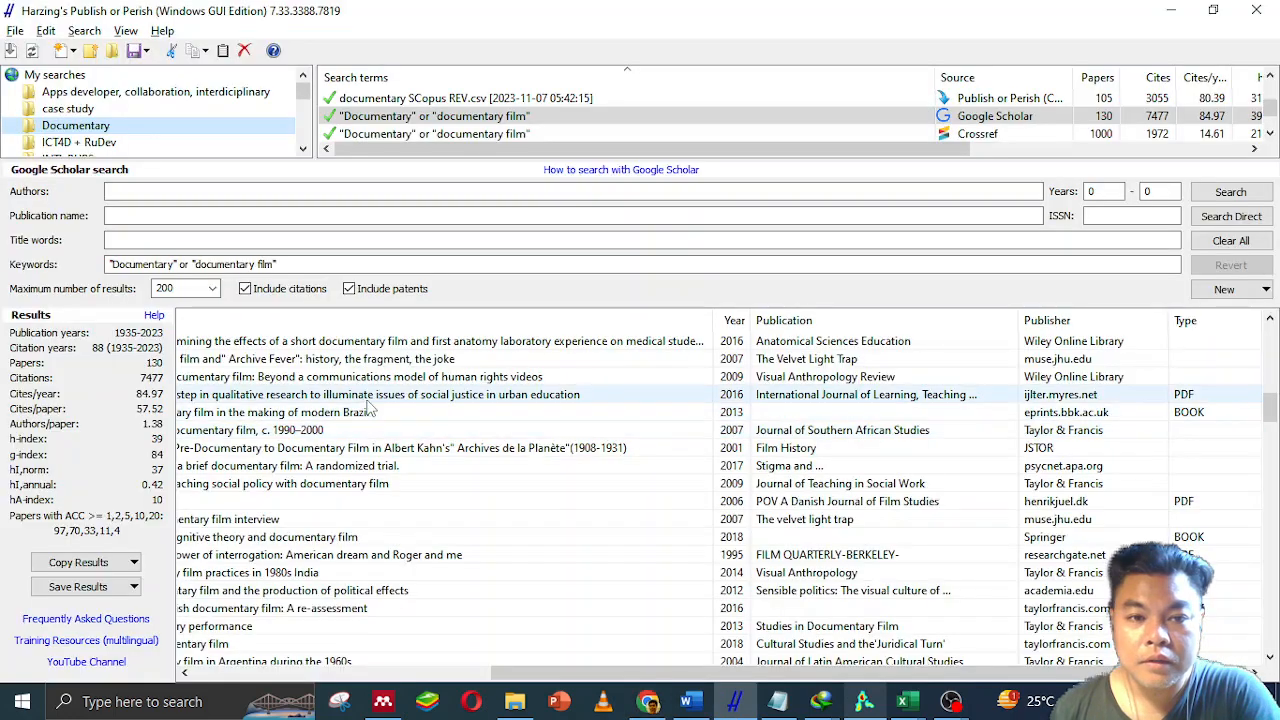
{"action": "key", "text": "alt+Tab"}
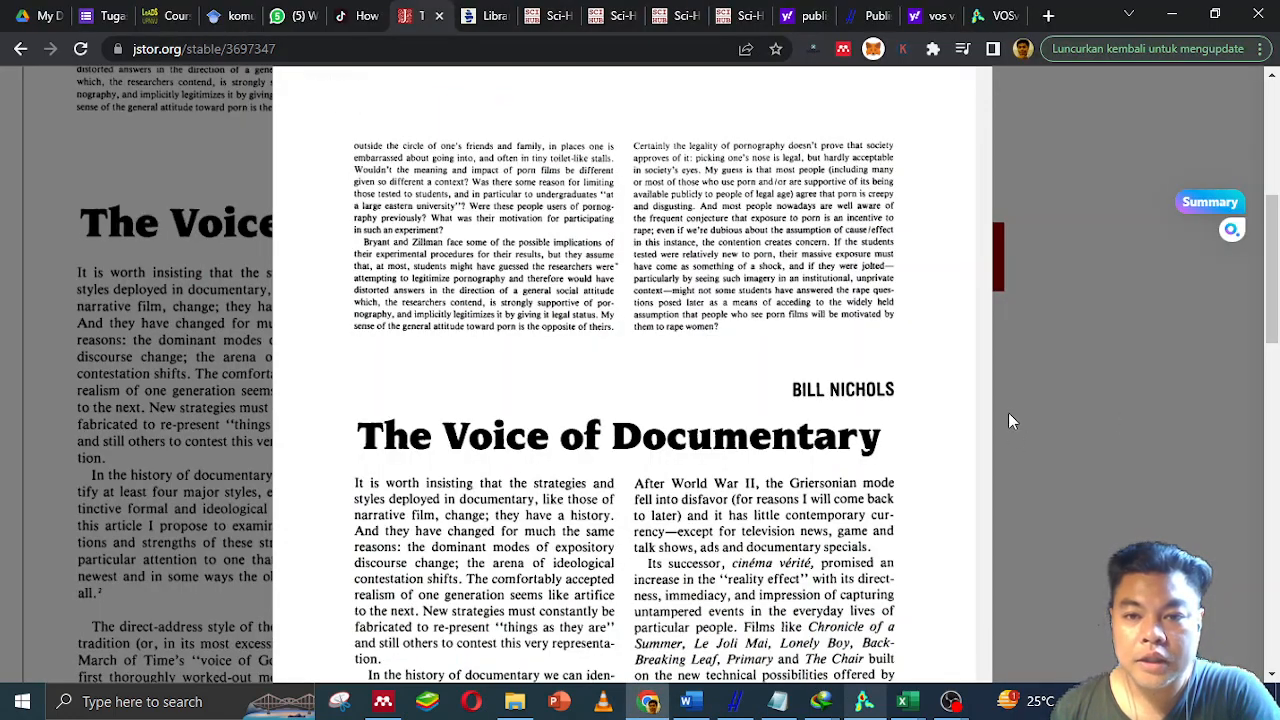
{"action": "left_click", "coordinate": [21, 60]}
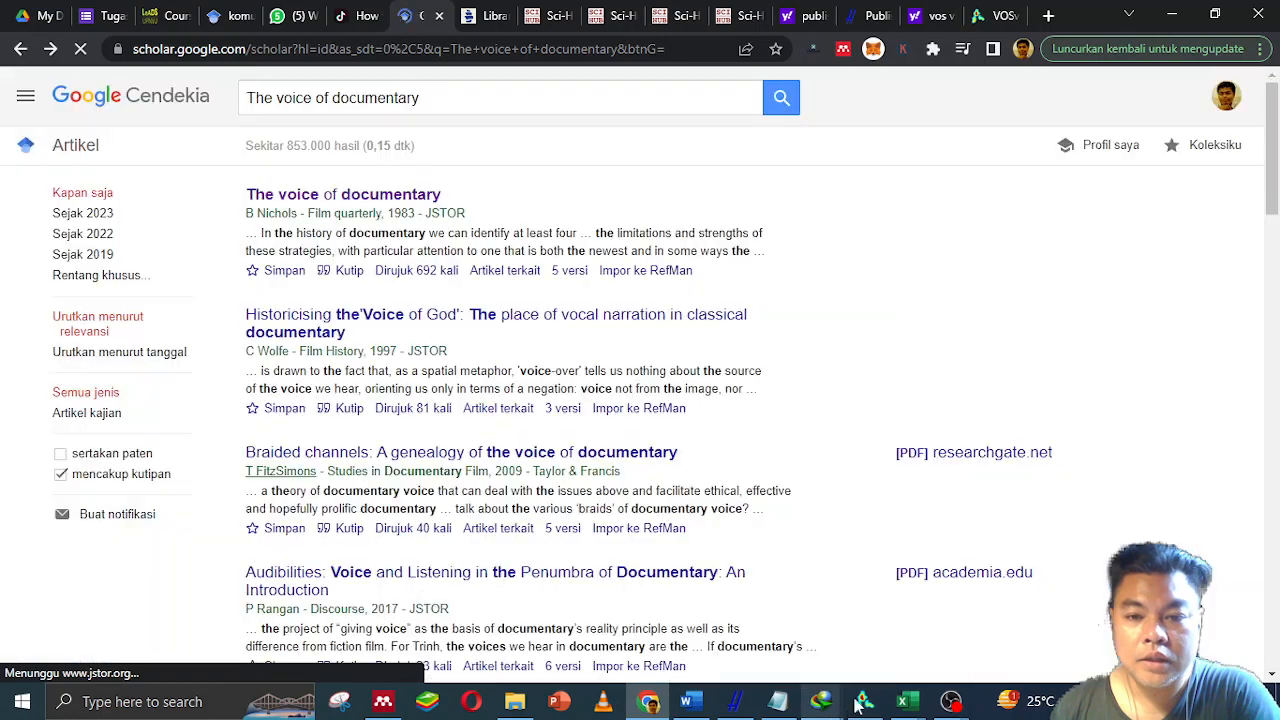
Switch to the documentary GS 01 workbook in Excel and copy the title in cell C3.
{"action": "left_click", "coordinate": [902, 701]}
{"action": "left_click", "coordinate": [480, 612]}
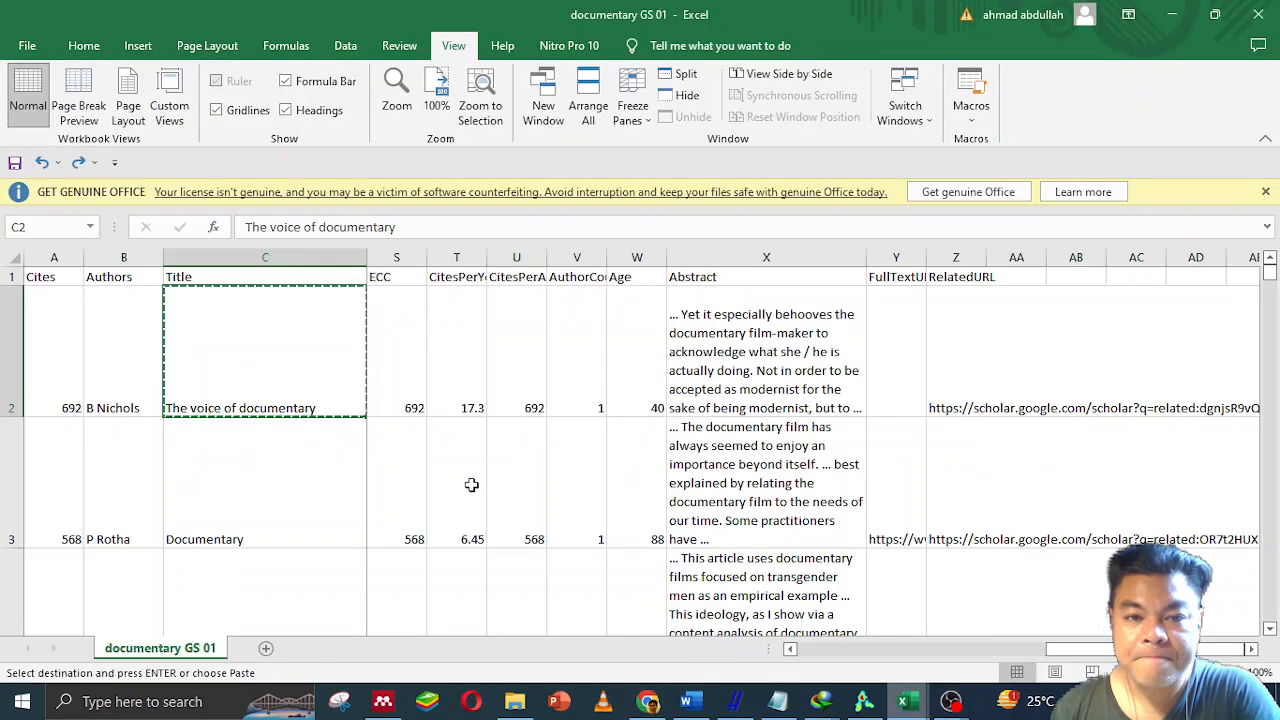
{"action": "left_click", "coordinate": [265, 508]}
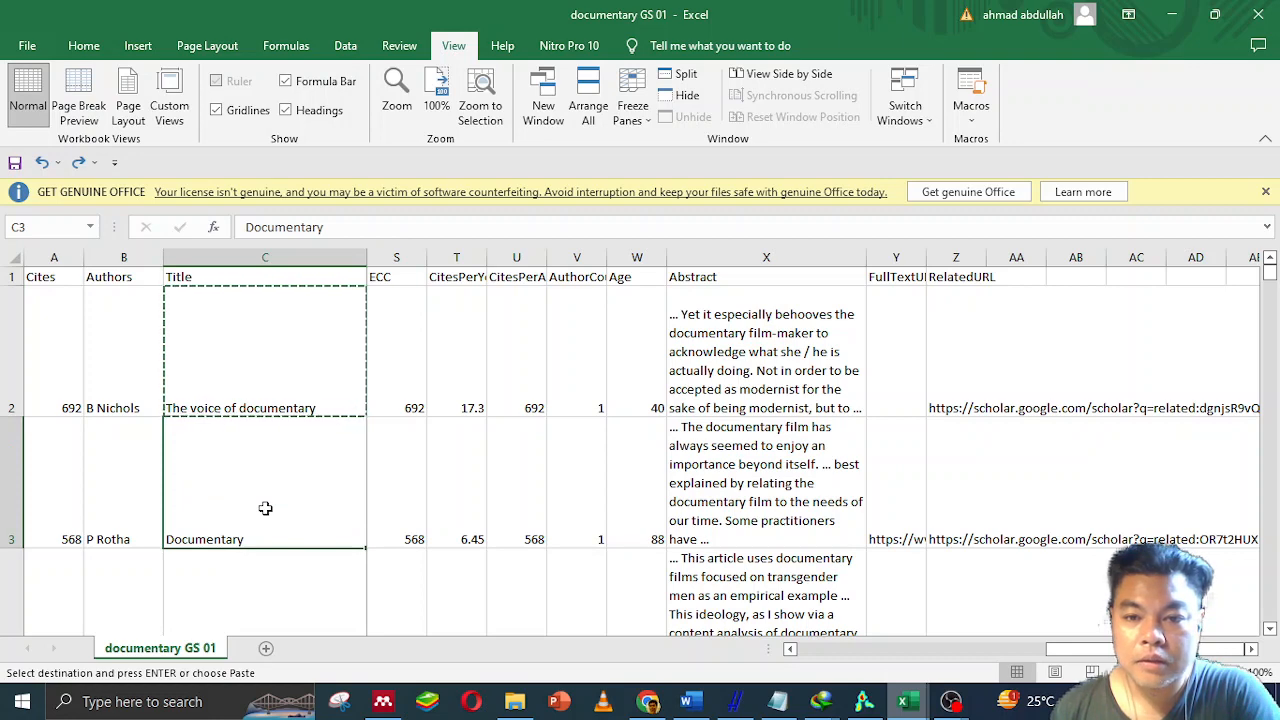
{"action": "key", "text": "ctrl+c"}
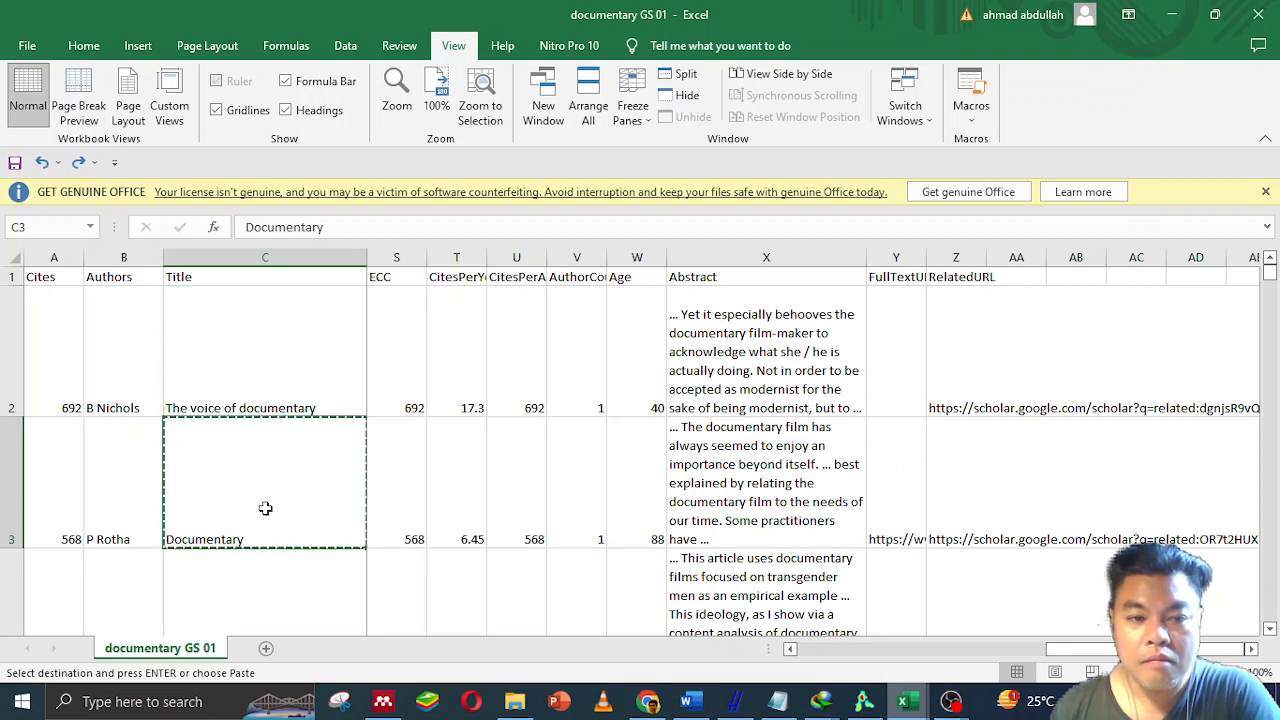
Switch to Google Scholar in Chrome and search for the copied title "Documentary" in place of the previous query.
{"action": "key", "text": "alt+Tab"}
{"action": "left_click", "coordinate": [466, 98]}
{"action": "key", "text": "ctrl+a"}
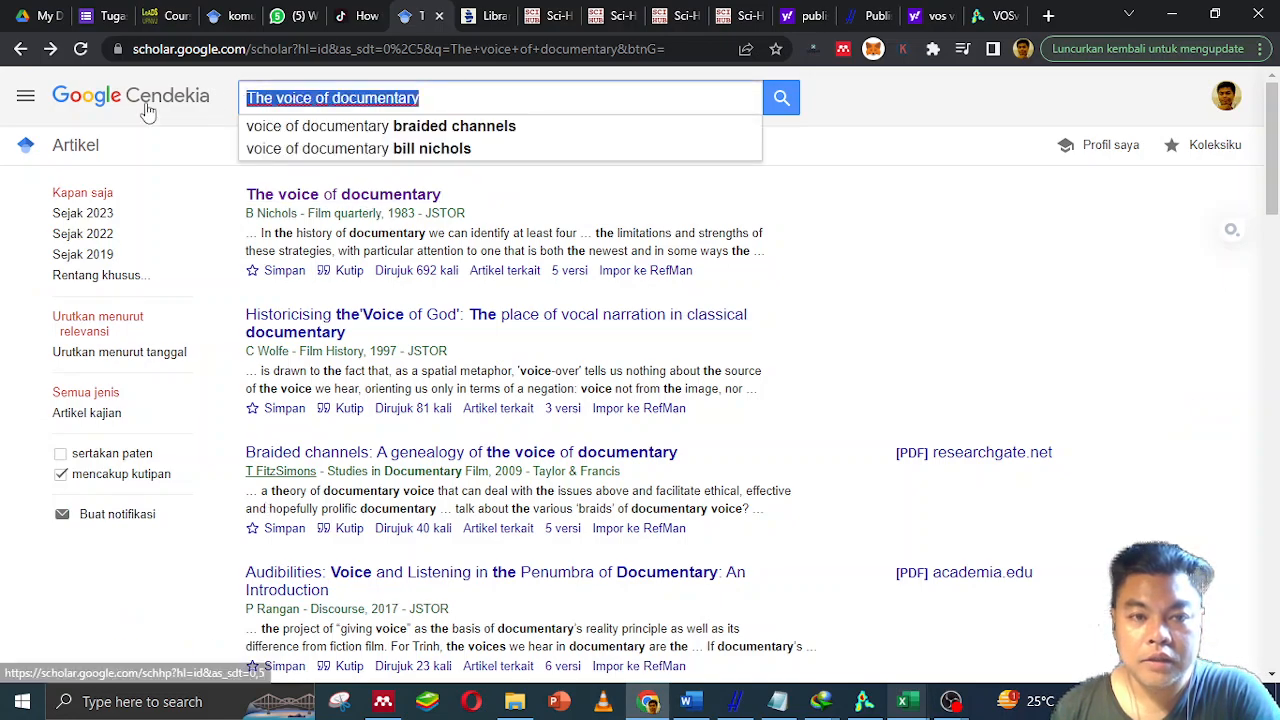
{"action": "key", "text": "ctrl+v"}
{"action": "key", "text": "Return"}
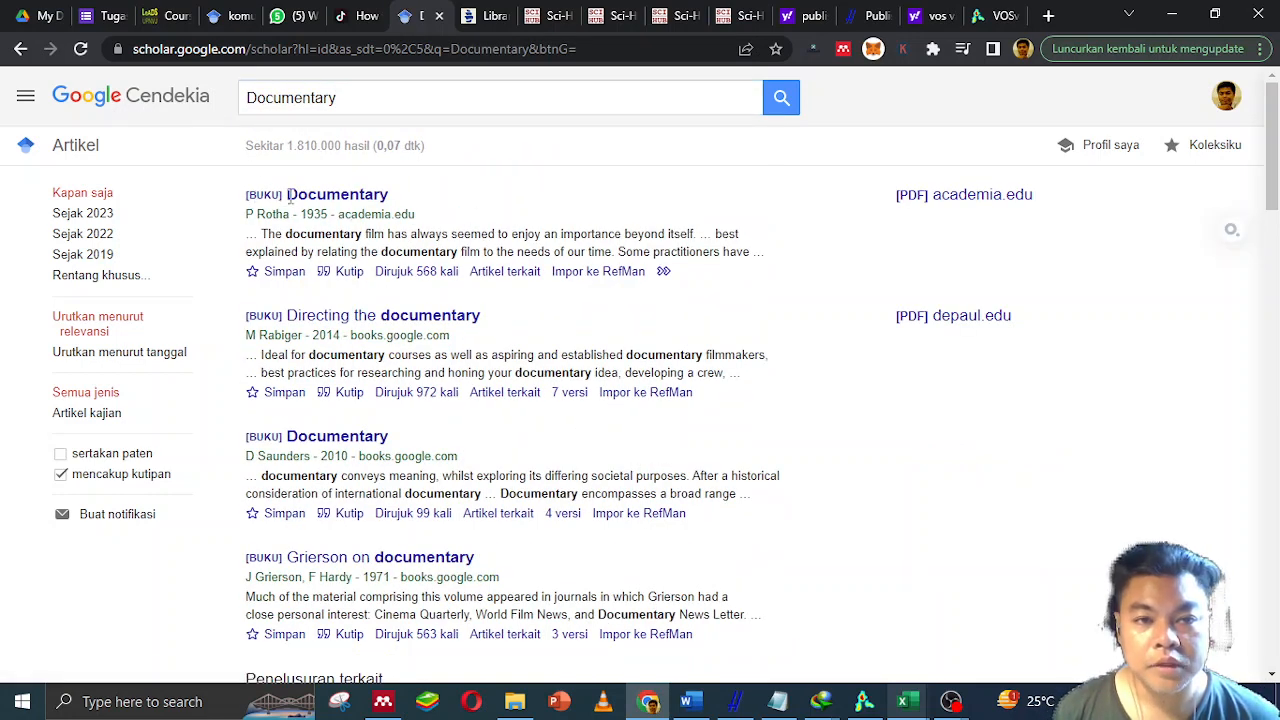
Open the first result, the 1935 book Documentary from academia.edu, in a new browser tab and view that tab.
{"action": "right_click", "coordinate": [343, 192]}
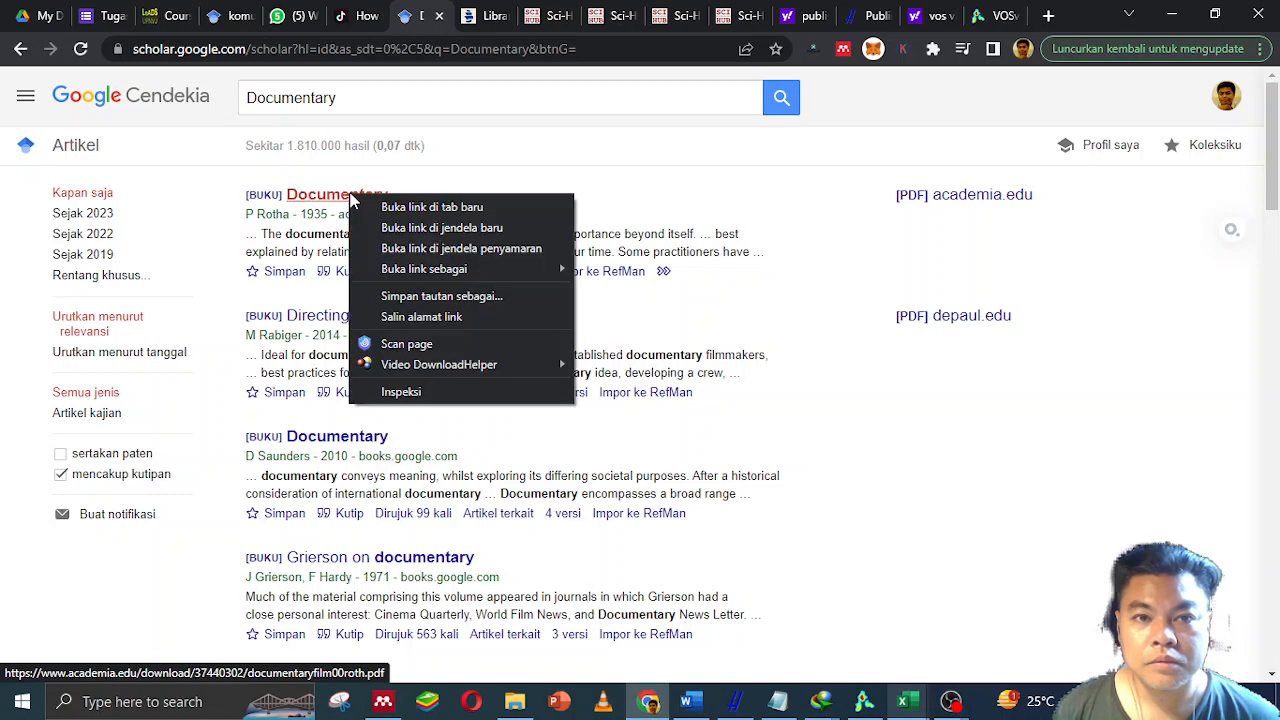
{"action": "left_click", "coordinate": [385, 206]}
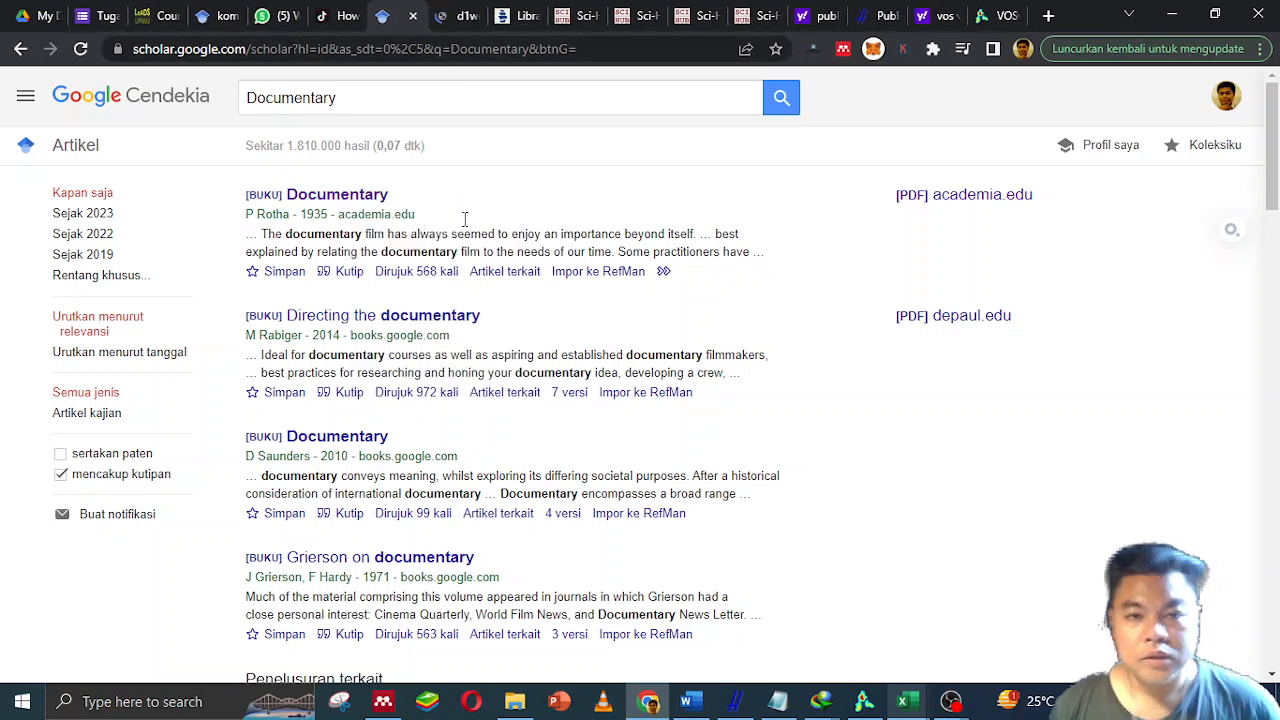
{"action": "left_click", "coordinate": [452, 17]}
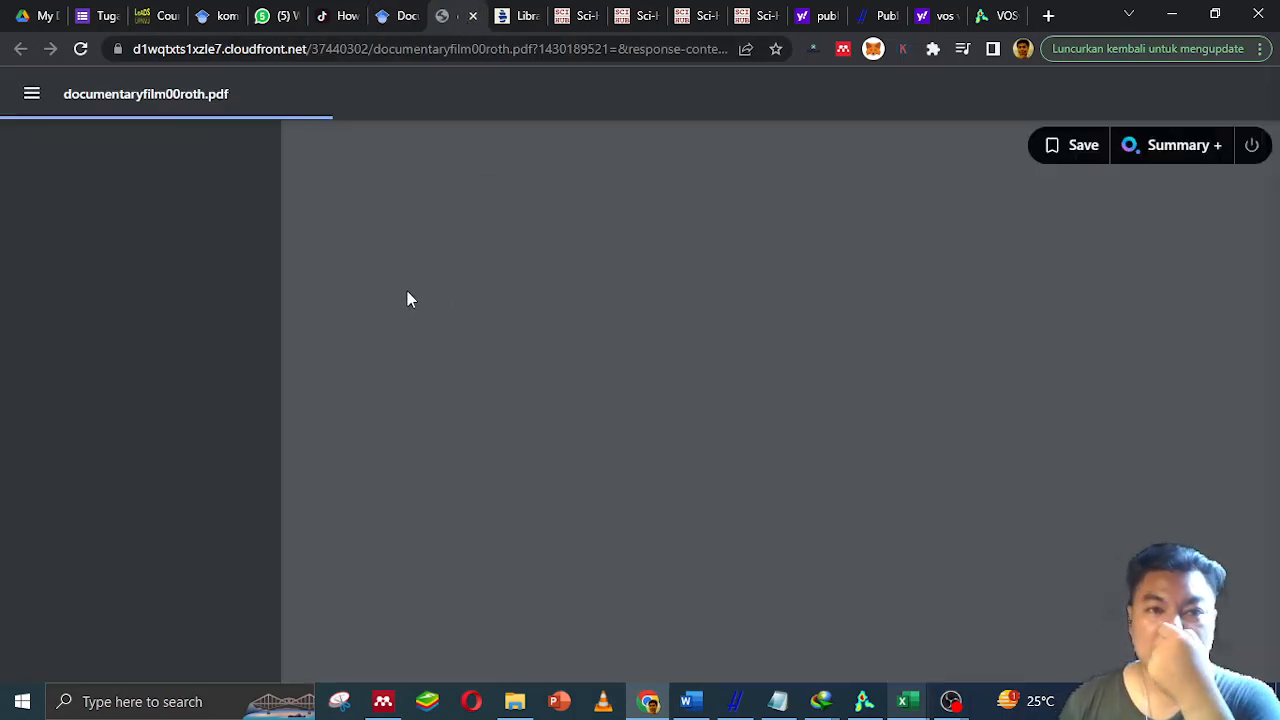
{"action": "key", "text": "alt+Tab"}
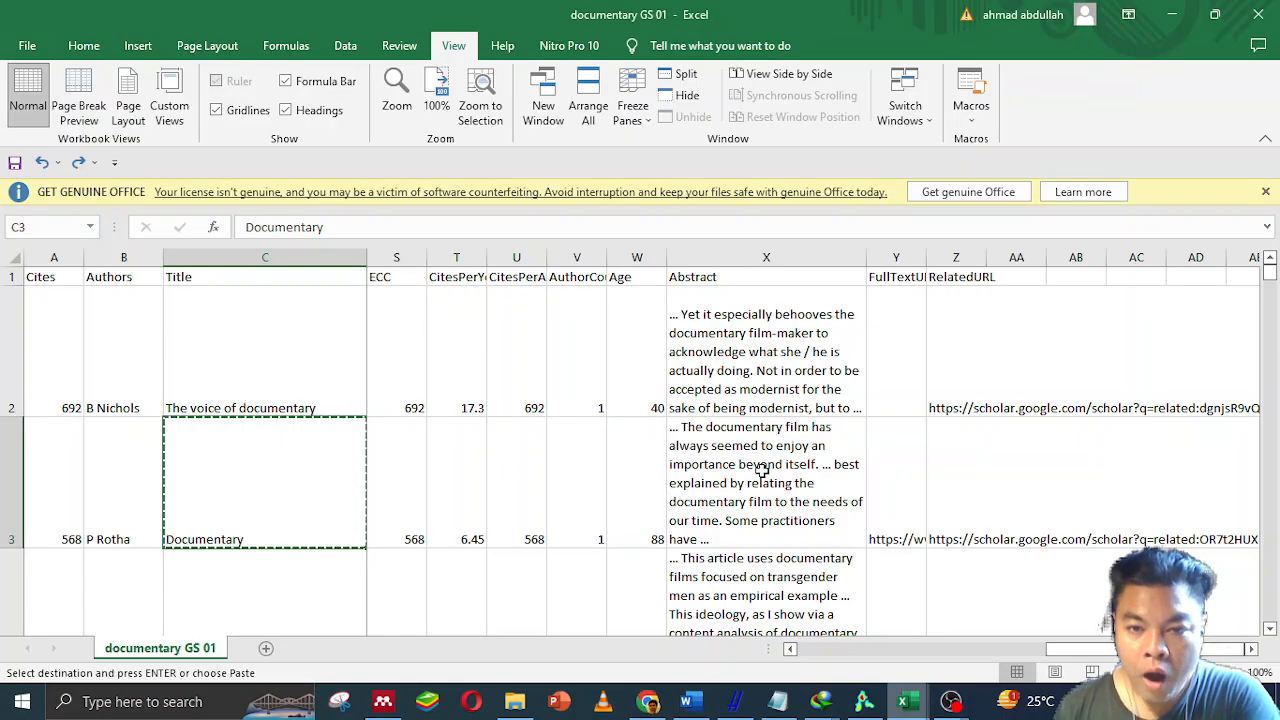
{"action": "key", "text": "alt+Tab"}
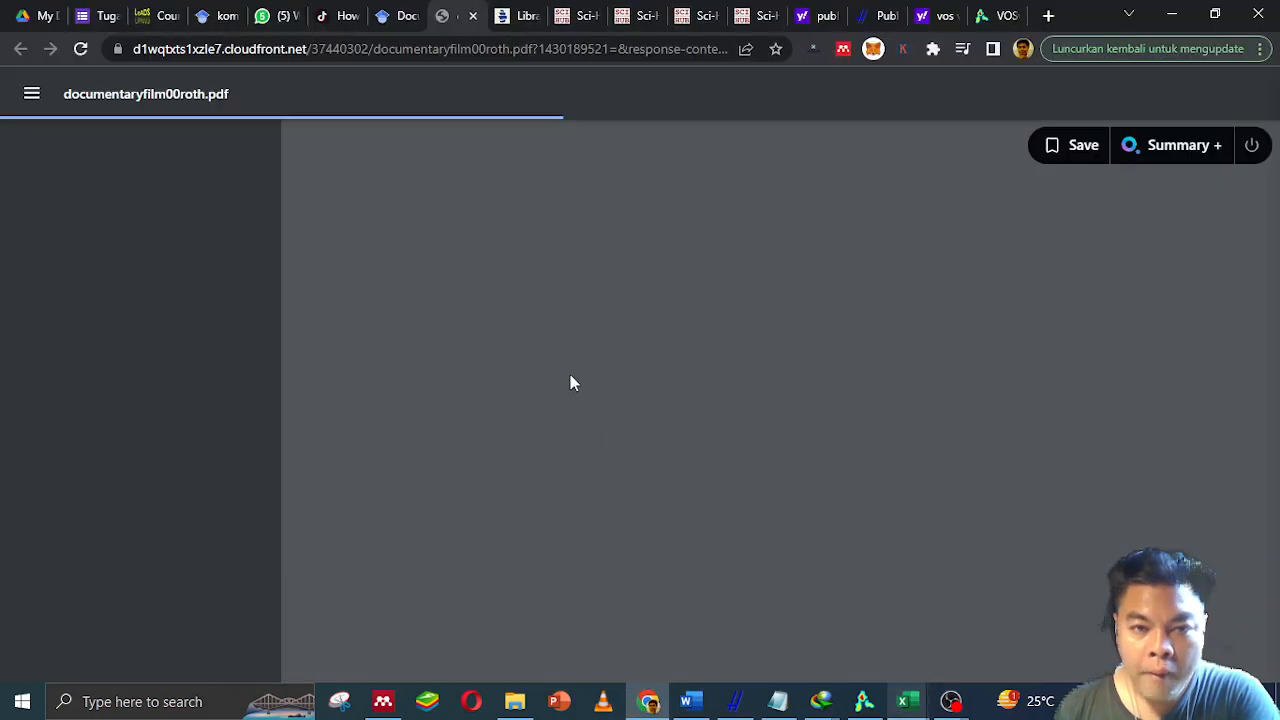
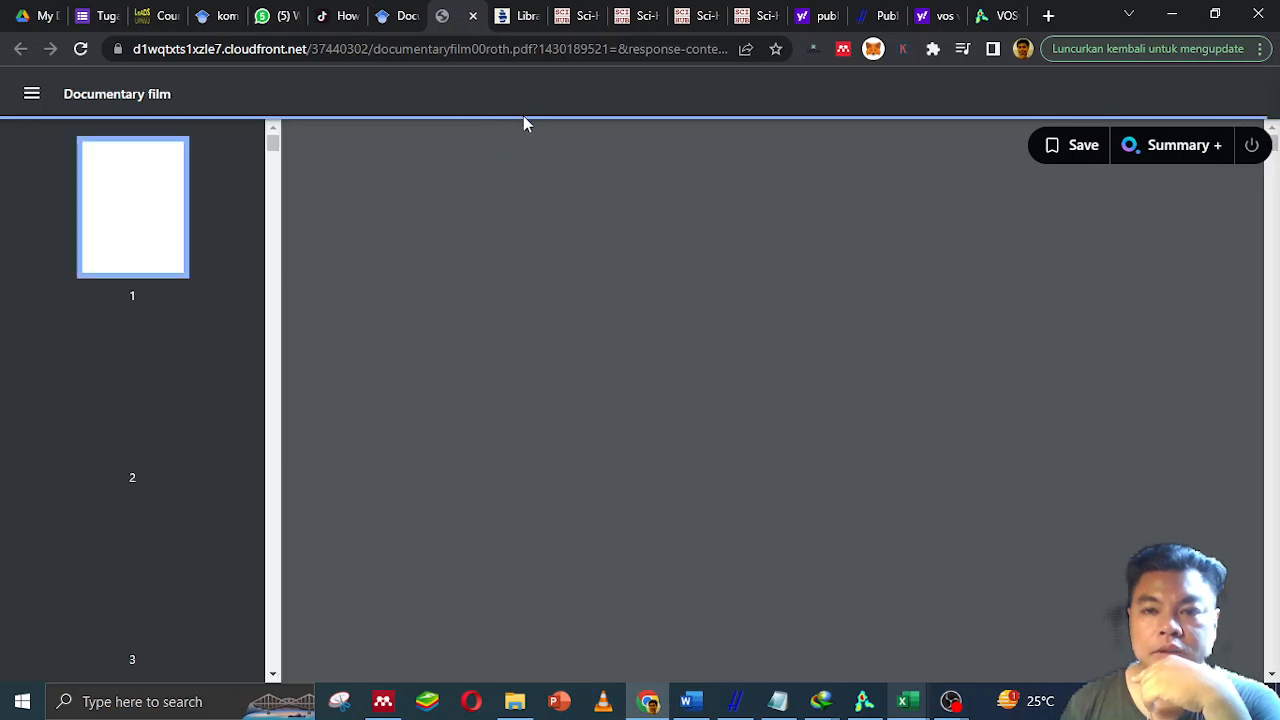
Look through pages 2 to 4 of the Documentary film PDF using the page thumbnails.
{"action": "left_click", "coordinate": [151, 375]}
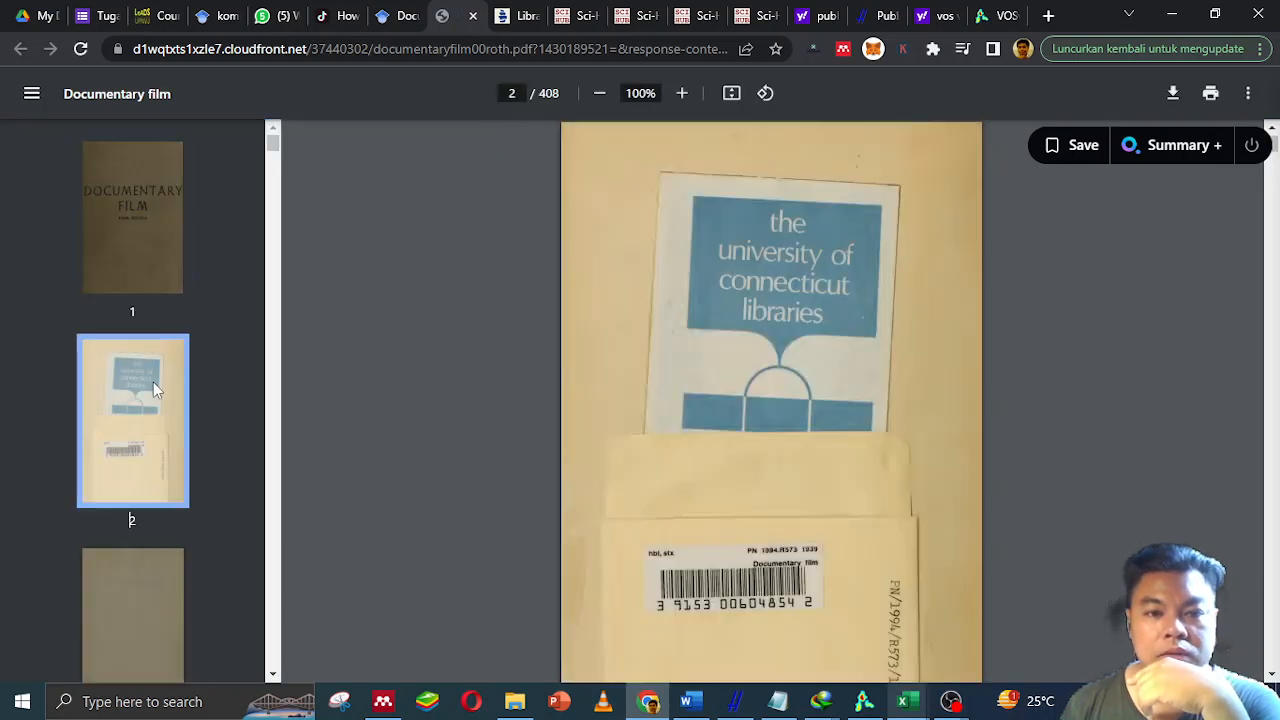
{"action": "scroll", "coordinate": [153, 382], "scroll_direction": "down", "scroll_amount": 4}
{"action": "left_click", "coordinate": [155, 285]}
{"action": "left_click", "coordinate": [158, 462]}
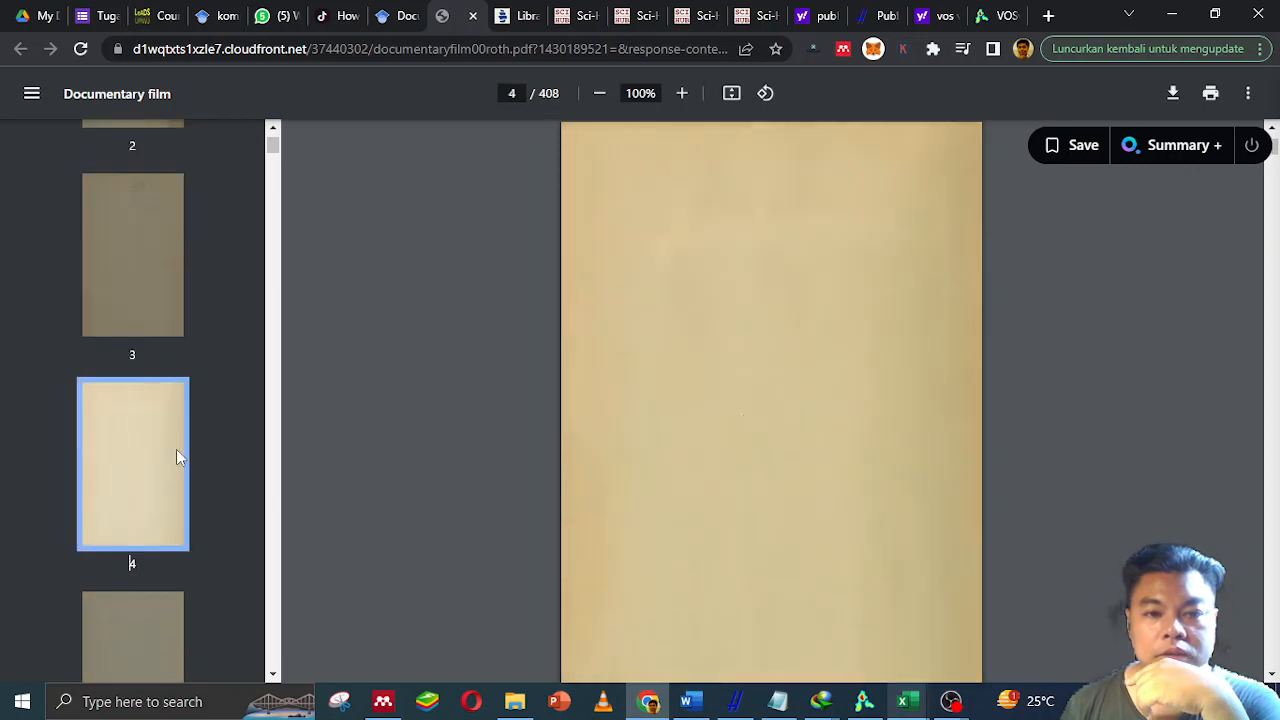
Switch to the documentary GS 01 workbook in Excel, wrap the text in Title column C, and select cell C4.
{"action": "key", "text": "alt+Tab"}
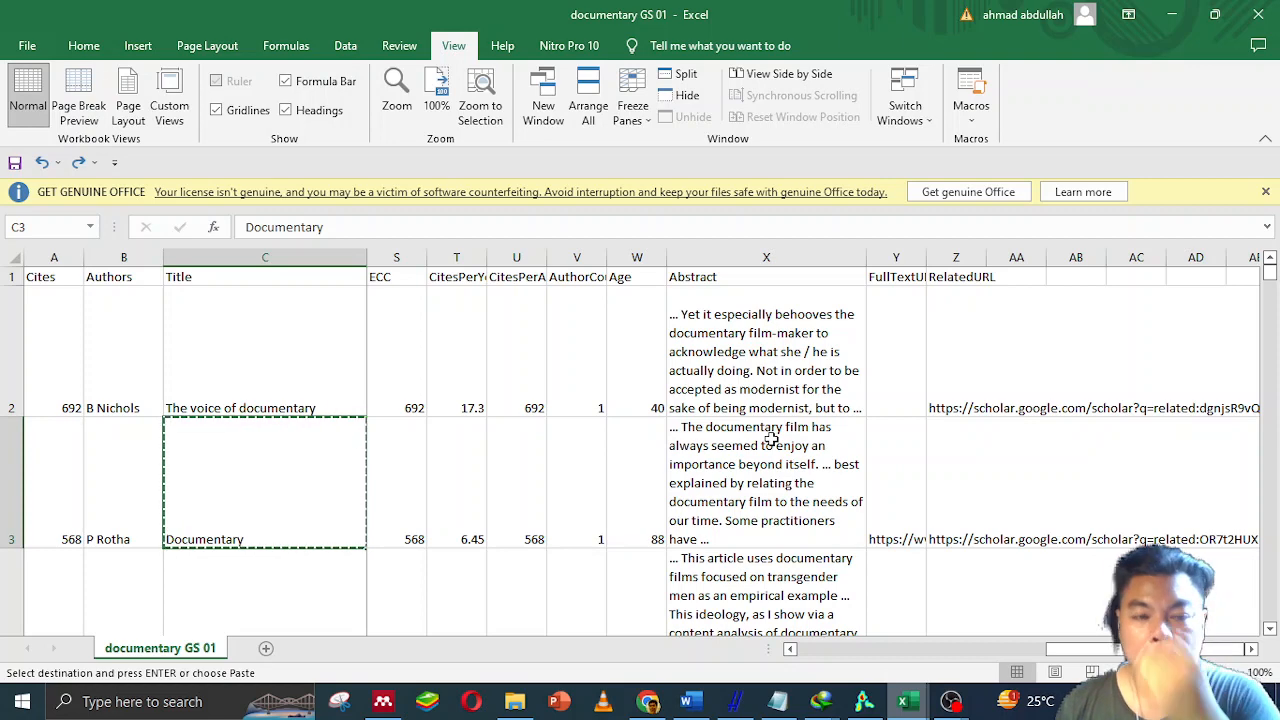
{"action": "scroll", "coordinate": [770, 438], "scroll_direction": "down", "scroll_amount": 2}
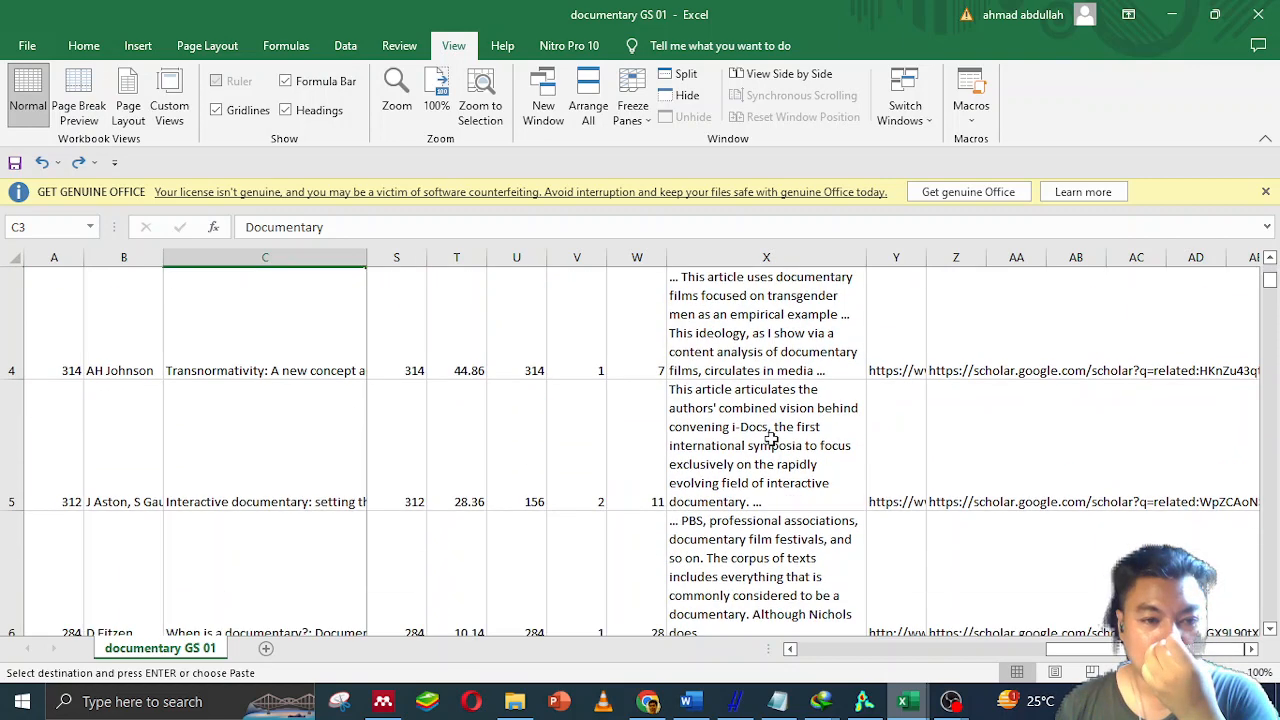
{"action": "left_click", "coordinate": [316, 360]}
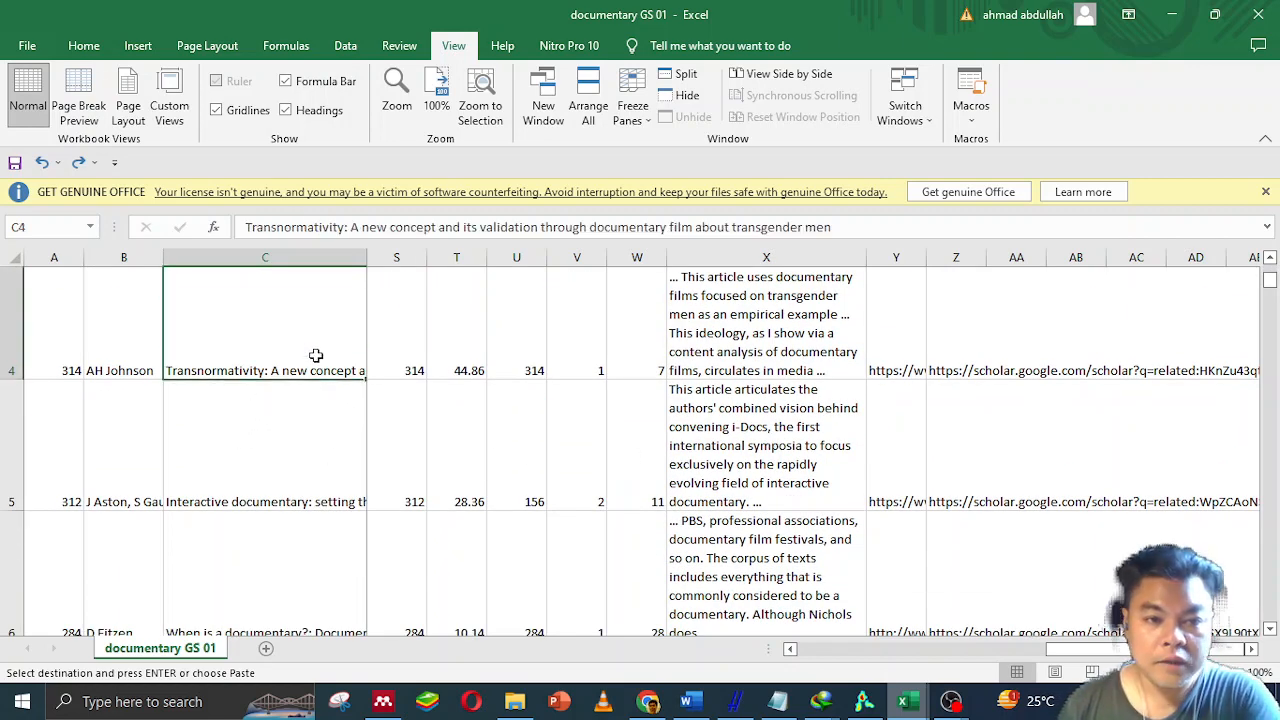
{"action": "left_click", "coordinate": [305, 253]}
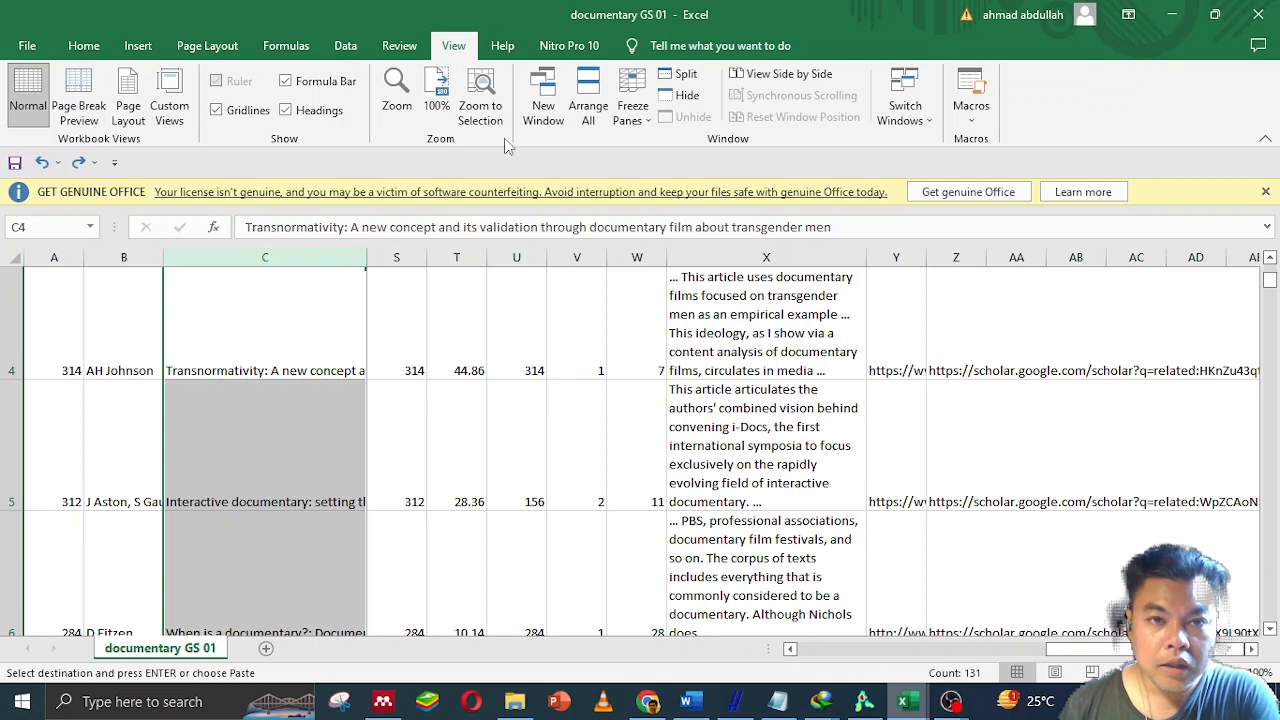
{"action": "left_click", "coordinate": [98, 48]}
{"action": "left_click", "coordinate": [478, 81]}
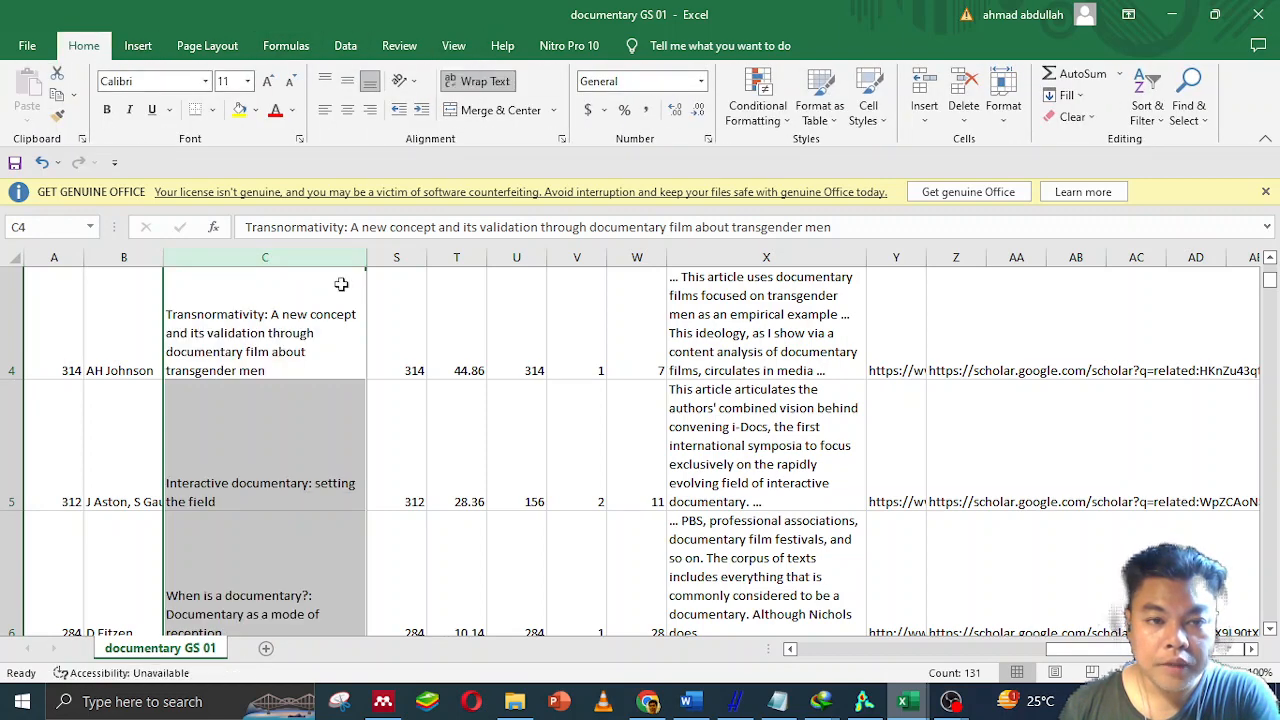
{"action": "left_click", "coordinate": [258, 355]}
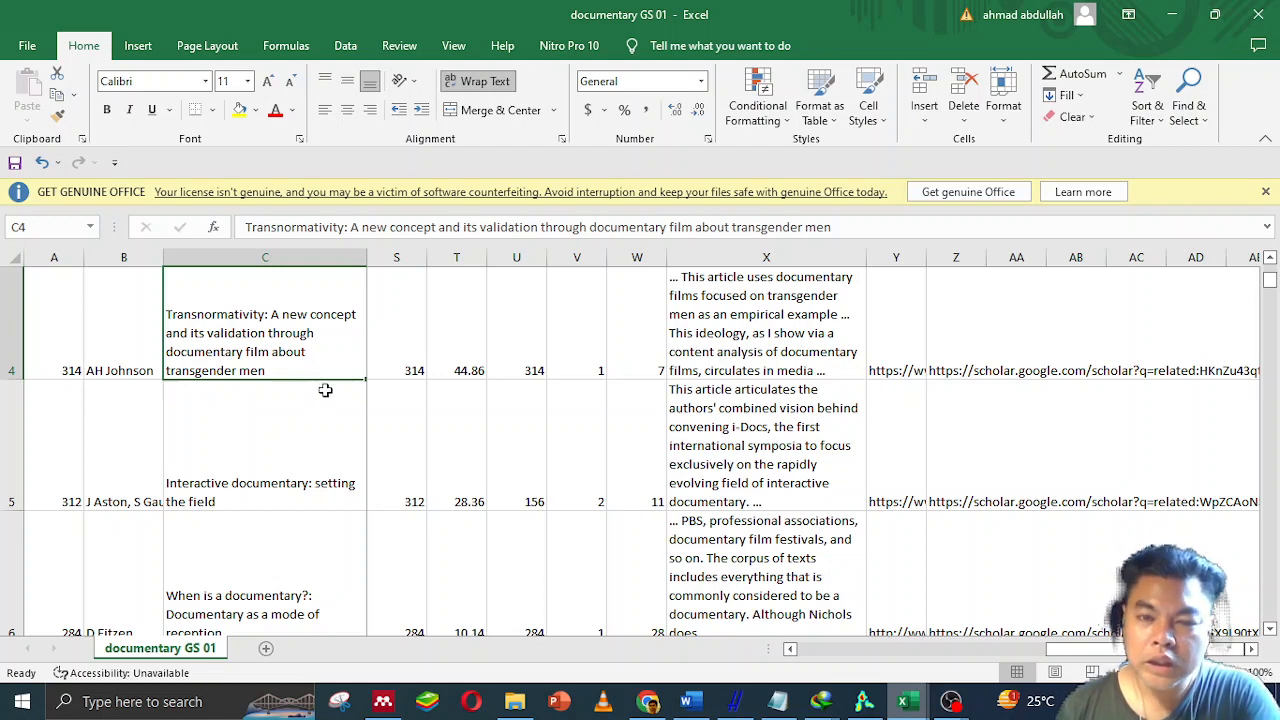
Copy the title "Interactive documentary: setting the field" from cell C5 and search for it in Google Scholar in Chrome.
{"action": "left_click", "coordinate": [248, 456]}
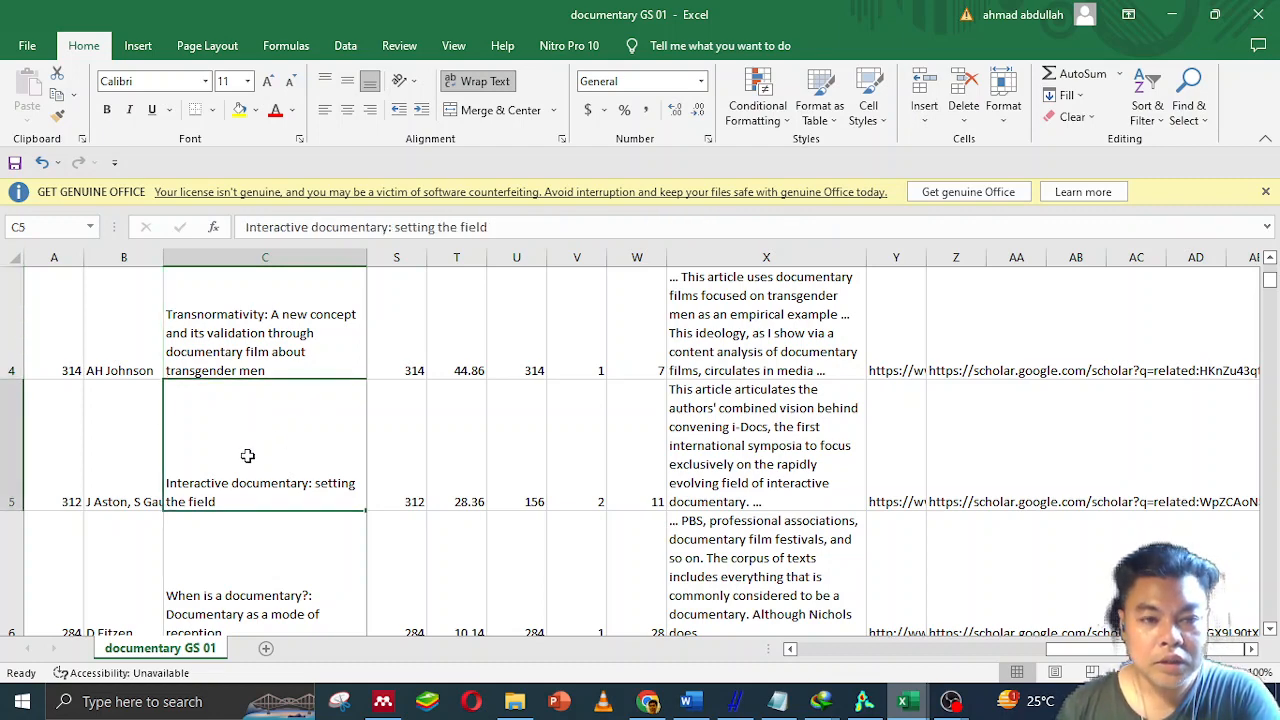
{"action": "key", "text": "ctrl+c"}
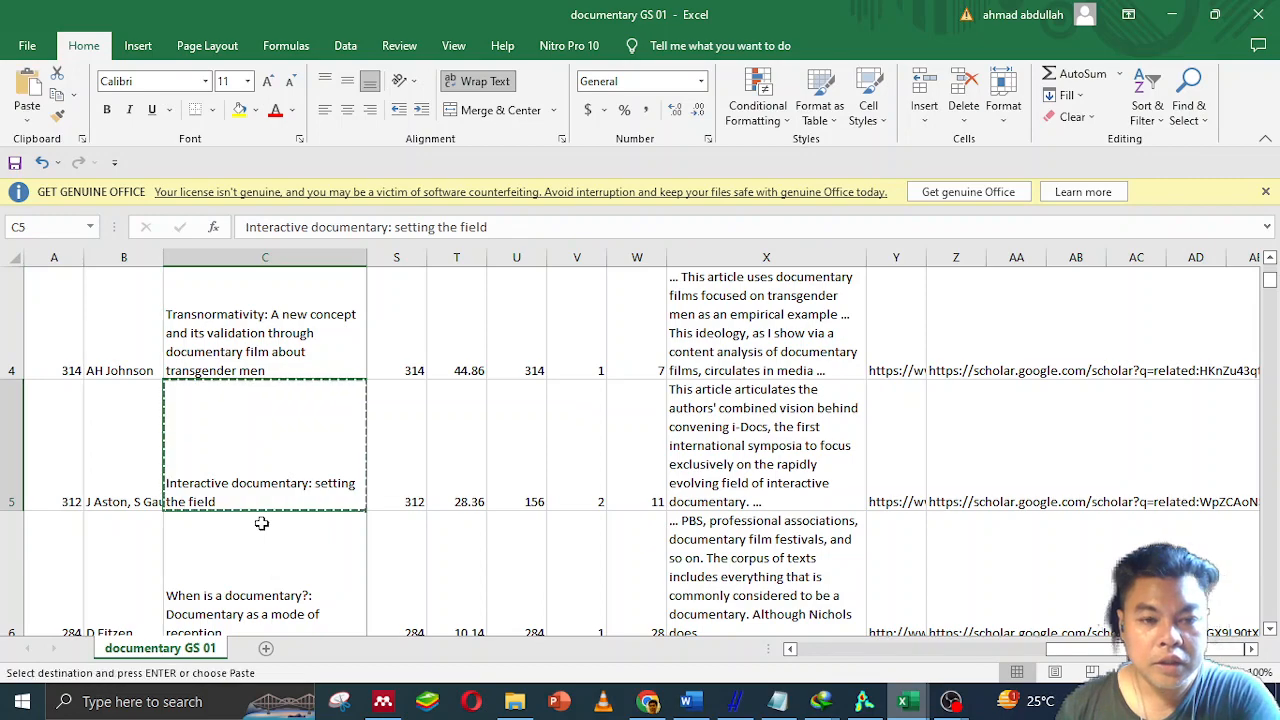
{"action": "key", "text": "alt+Tab"}
{"action": "key", "text": "alt+Tab"}
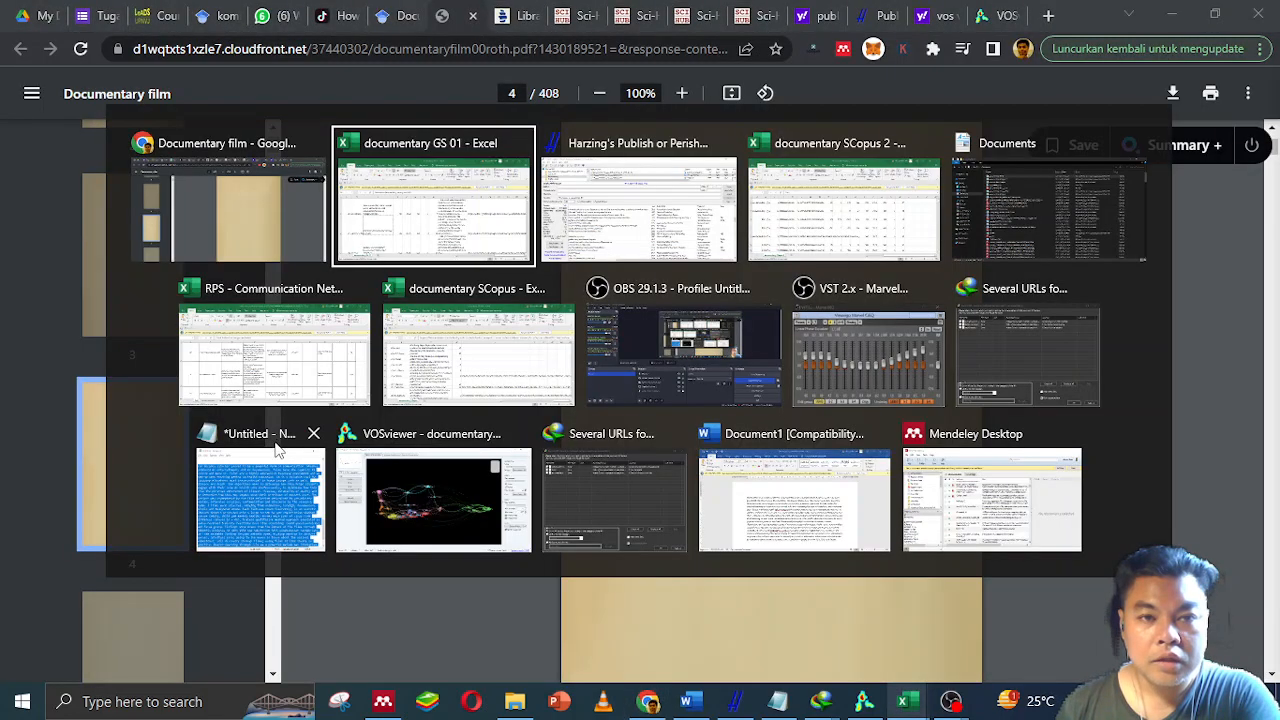
{"action": "key", "text": "alt+Tab"}
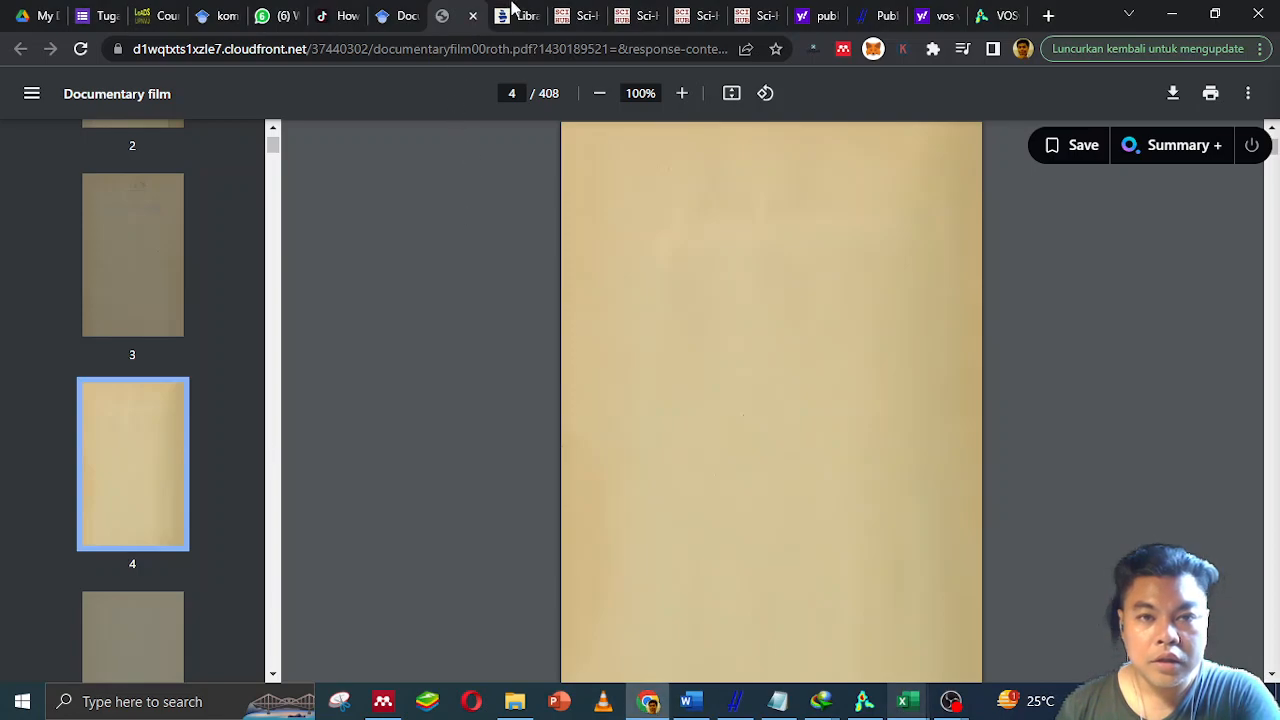
{"action": "left_click", "coordinate": [400, 15]}
{"action": "double_click", "coordinate": [382, 100]}
{"action": "key", "text": "ctrl+v"}
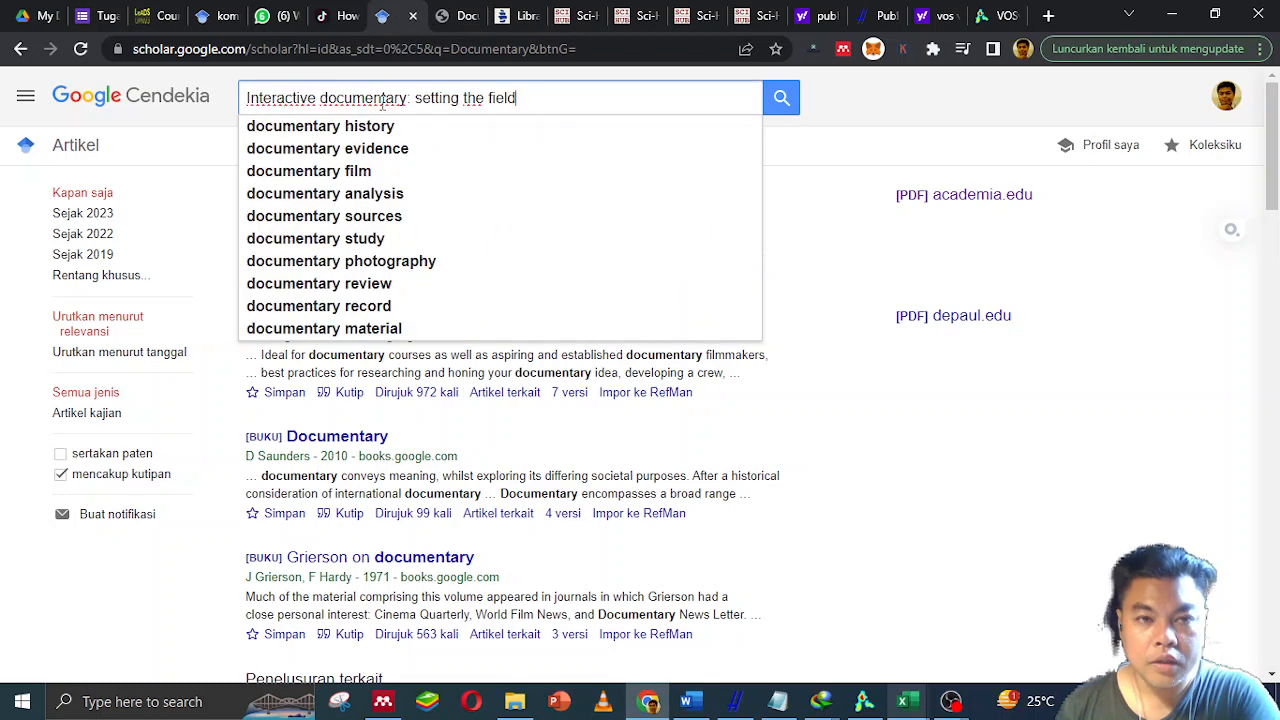
{"action": "key", "text": "Return"}
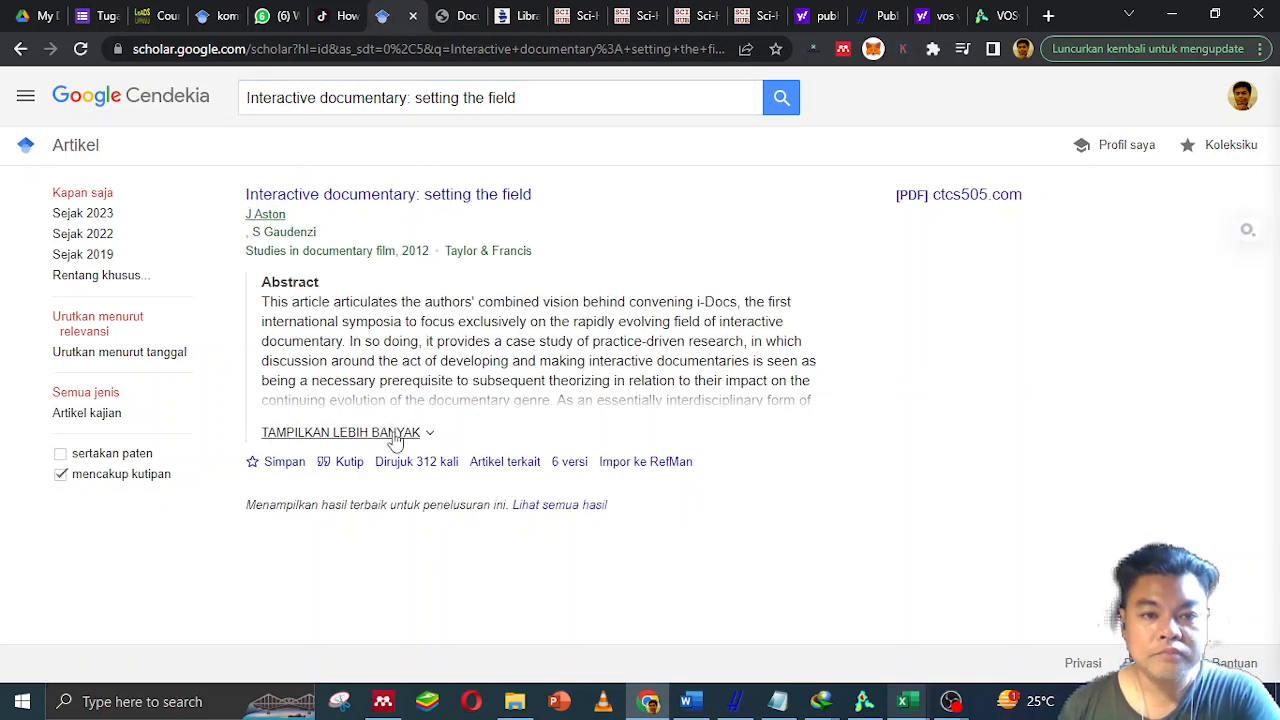
Expand the article's abstract in Google Scholar, copy its full text, and return to the documentary GS 01 workbook in Excel.
{"action": "left_click", "coordinate": [393, 434]}
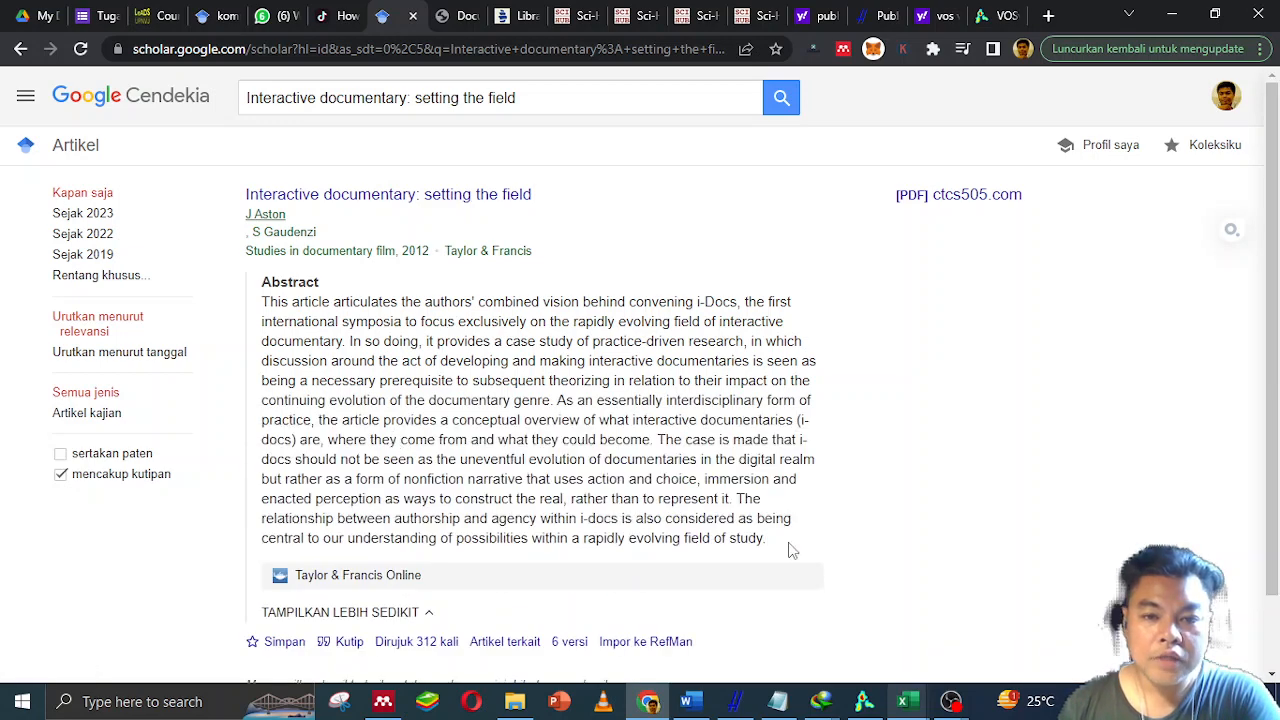
{"action": "left_click_drag", "start_coordinate": [790, 550], "coordinate": [252, 316]}
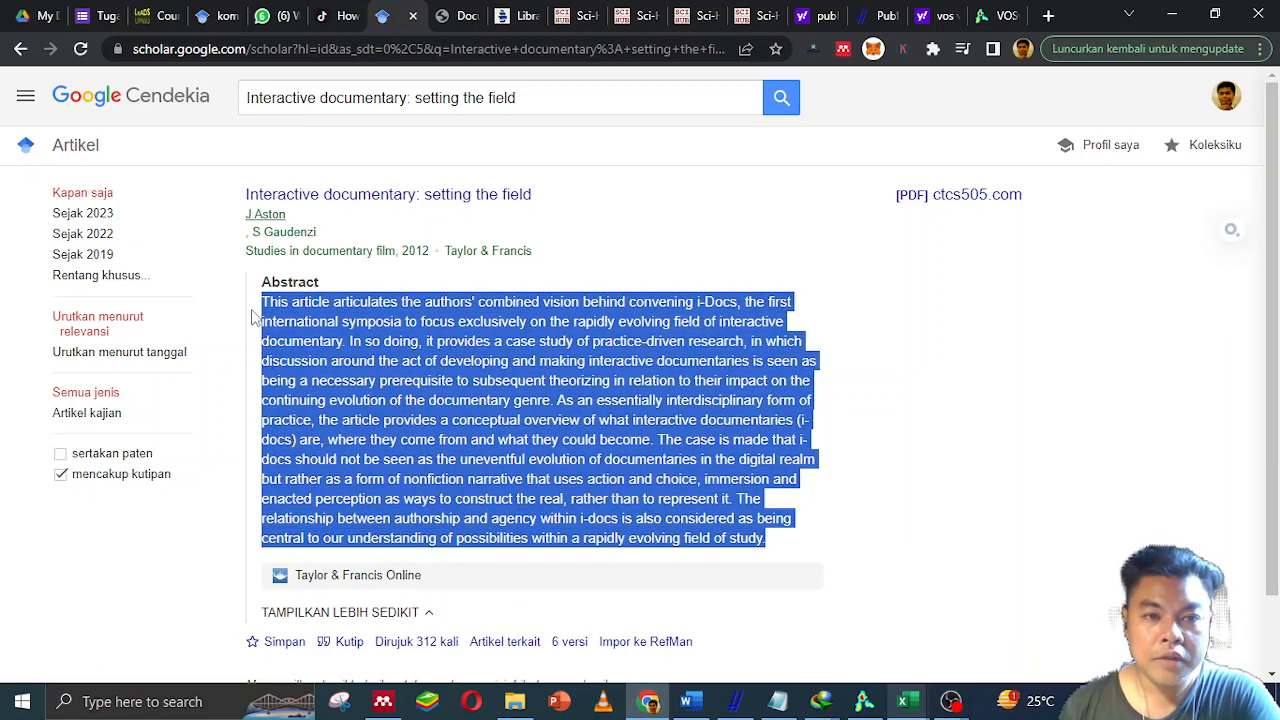
{"action": "key", "text": "alt+Tab"}
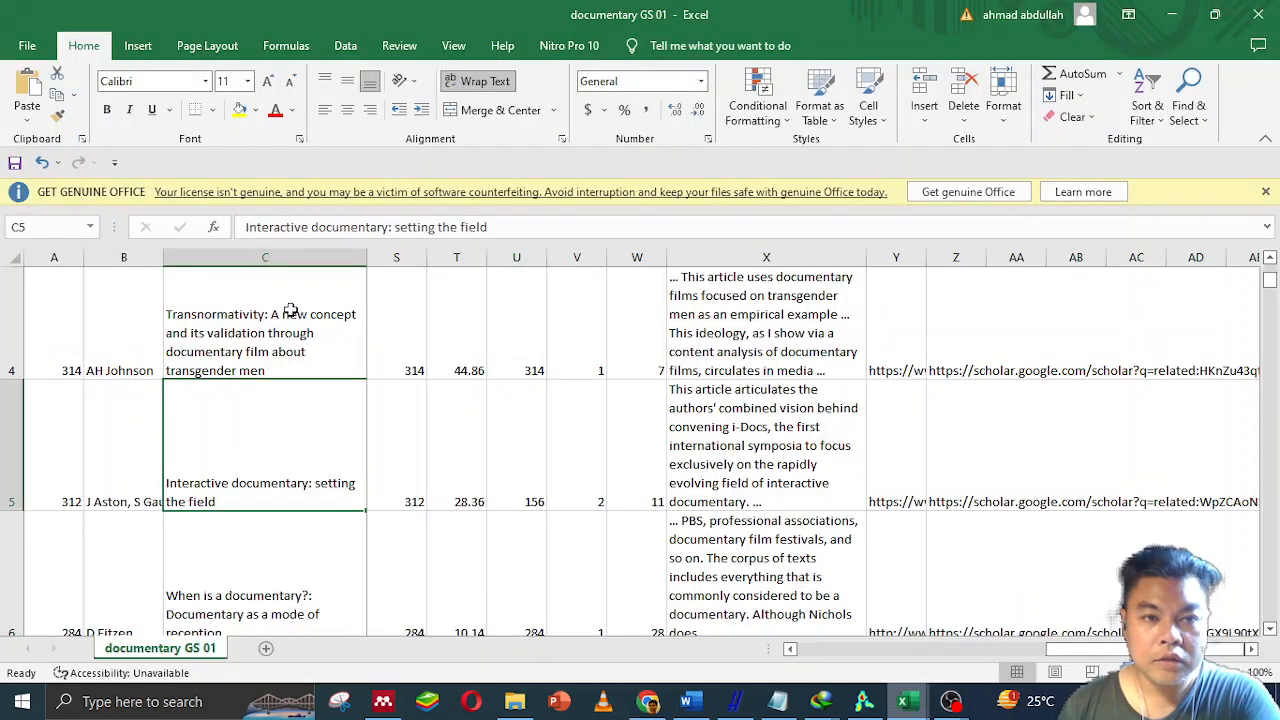
{"action": "left_click", "coordinate": [147, 448]}
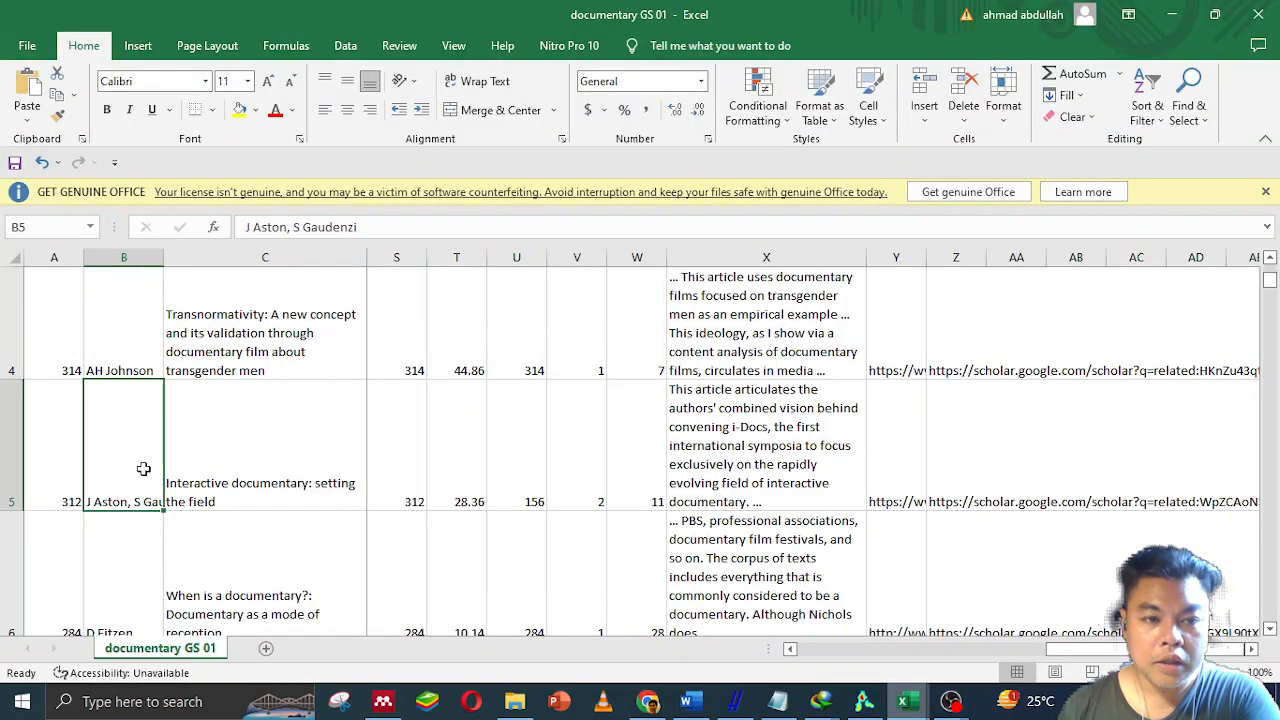
{"action": "key", "text": "alt+Tab"}
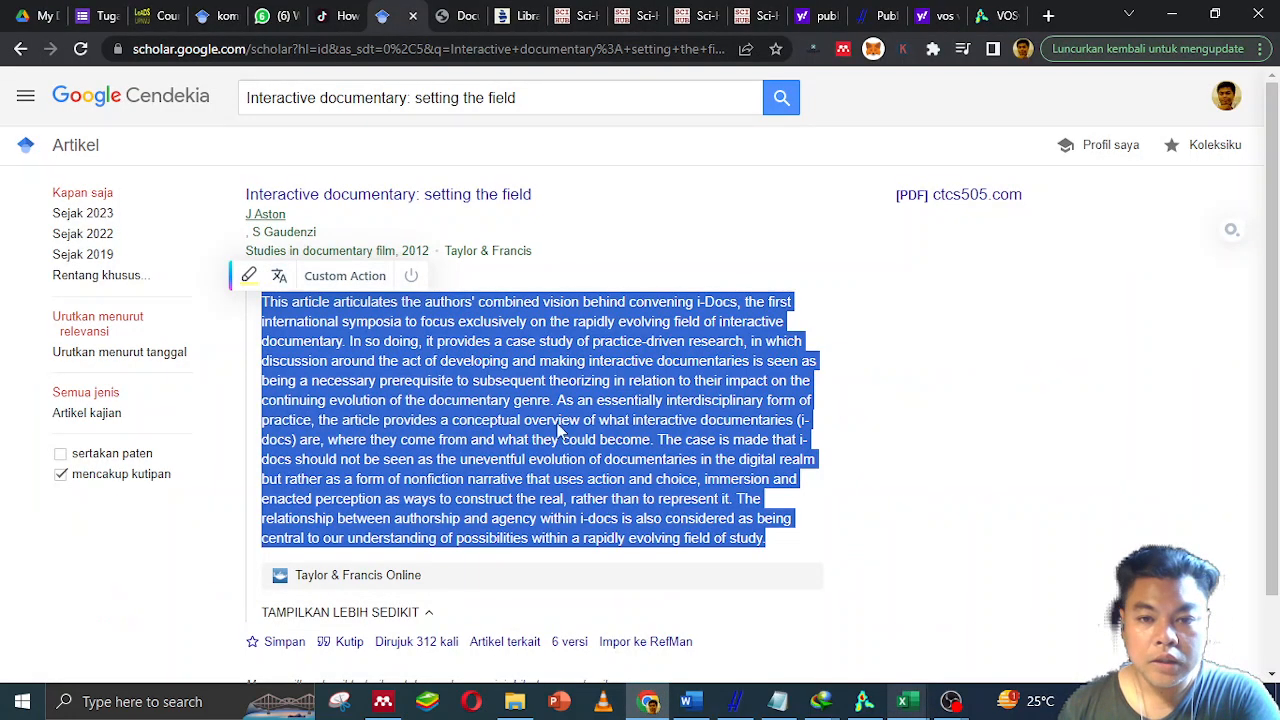
{"action": "key", "text": "alt+Tab"}
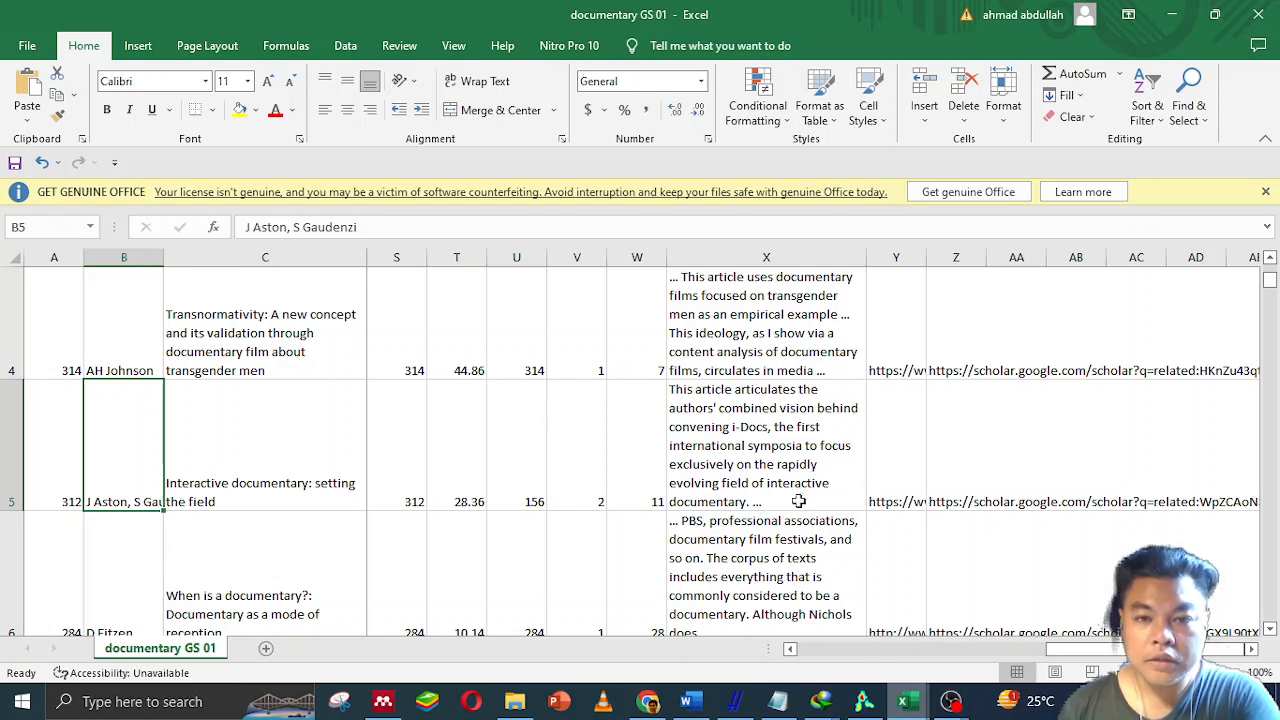
{"action": "key", "text": "alt+Tab"}
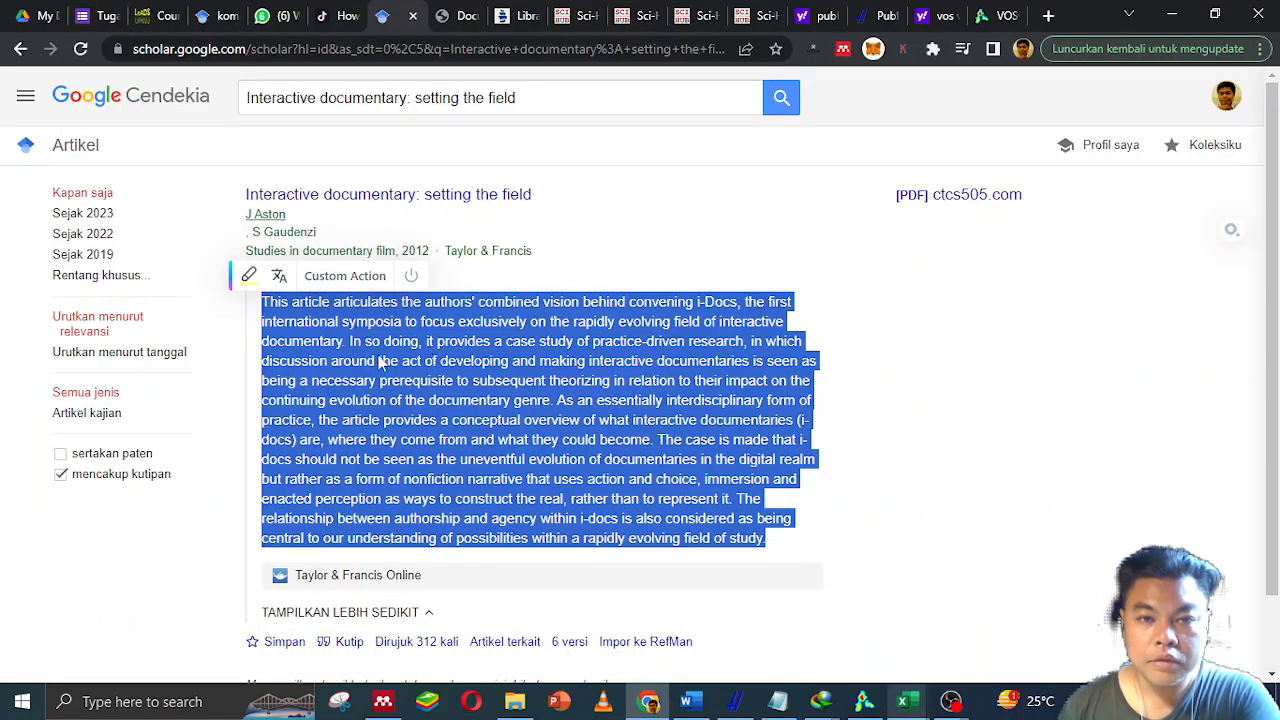
{"action": "key", "text": "alt+Tab"}
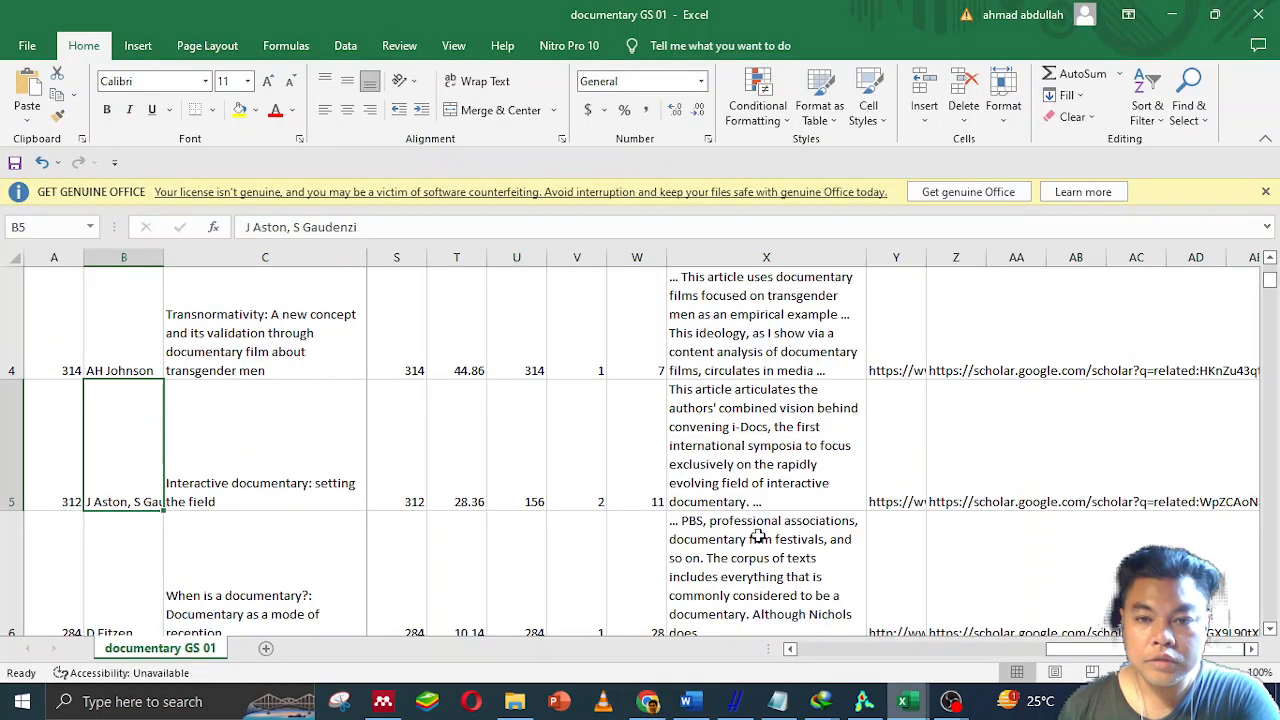
Paste the copied abstract into cell X5, replacing the shortened one, and wrap its text.
{"action": "left_click", "coordinate": [740, 455]}
{"action": "key", "text": "ctrl+v"}
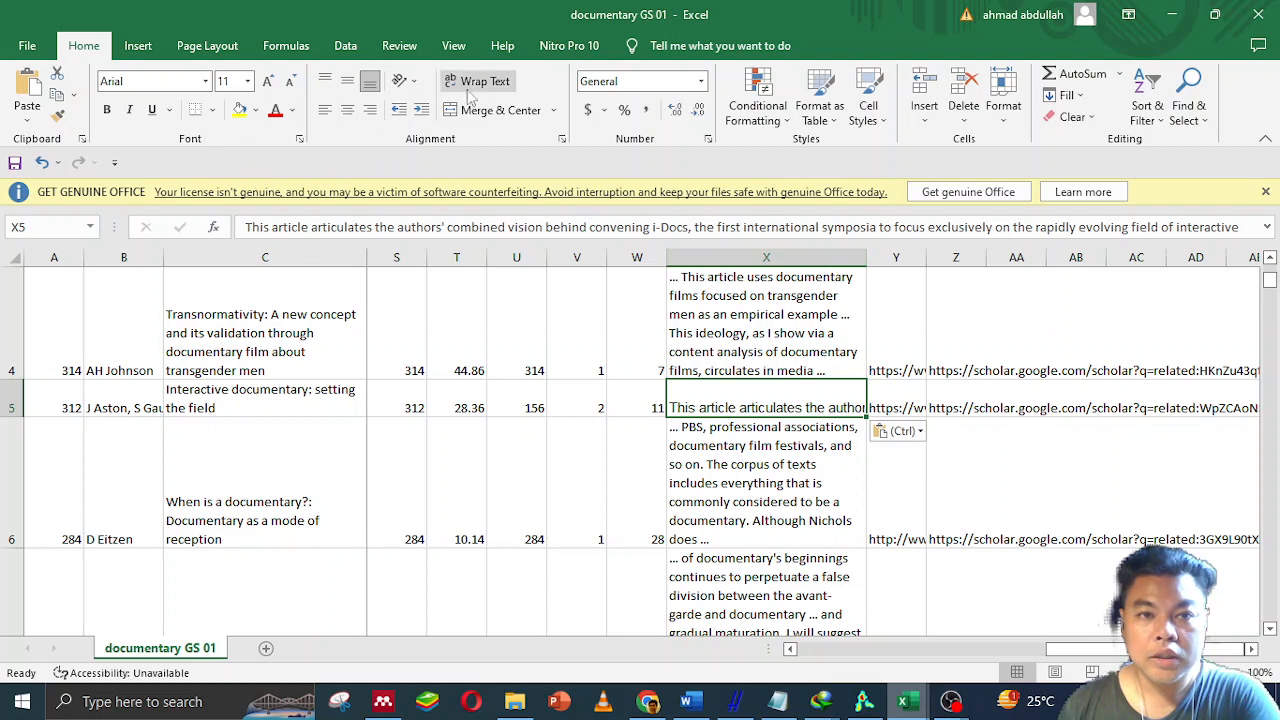
{"action": "left_click", "coordinate": [502, 86]}
Widen Abstract column X to roughly twice its width and reapply text wrapping to the whole column.
{"action": "scroll", "coordinate": [683, 400], "scroll_direction": "down", "scroll_amount": 3}
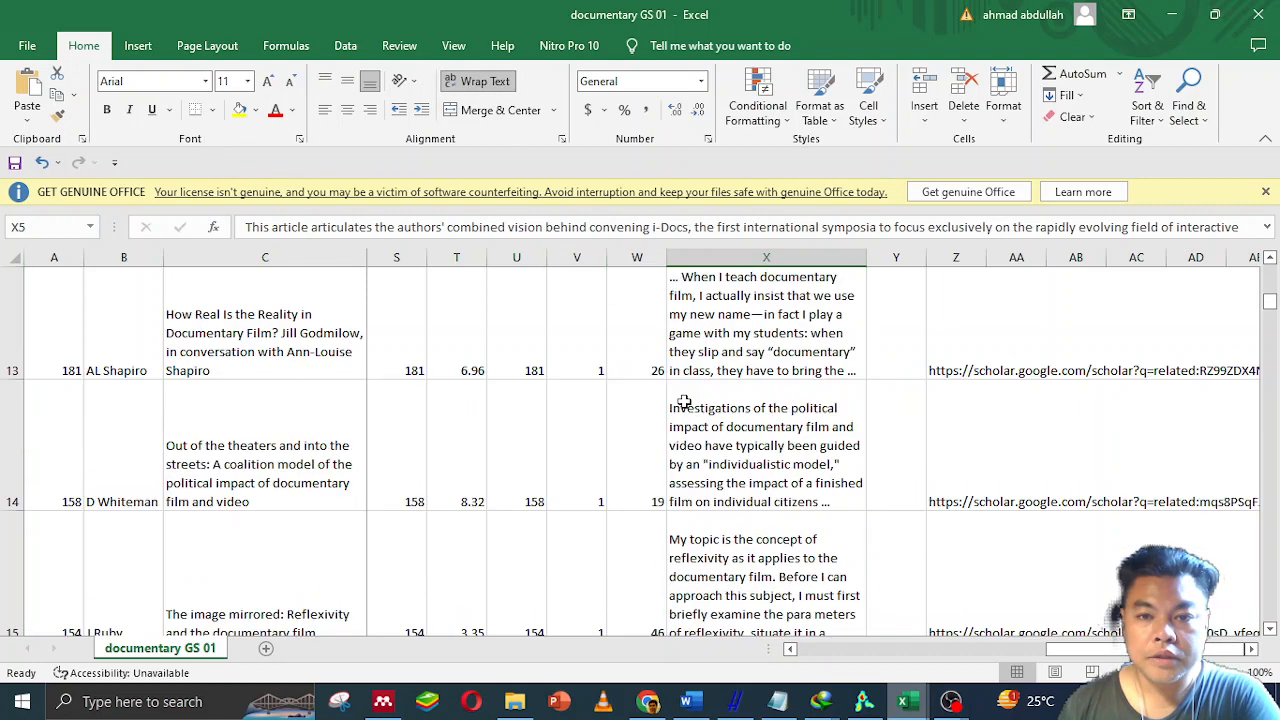
{"action": "left_click_drag", "start_coordinate": [866, 257], "coordinate": [1102, 257]}
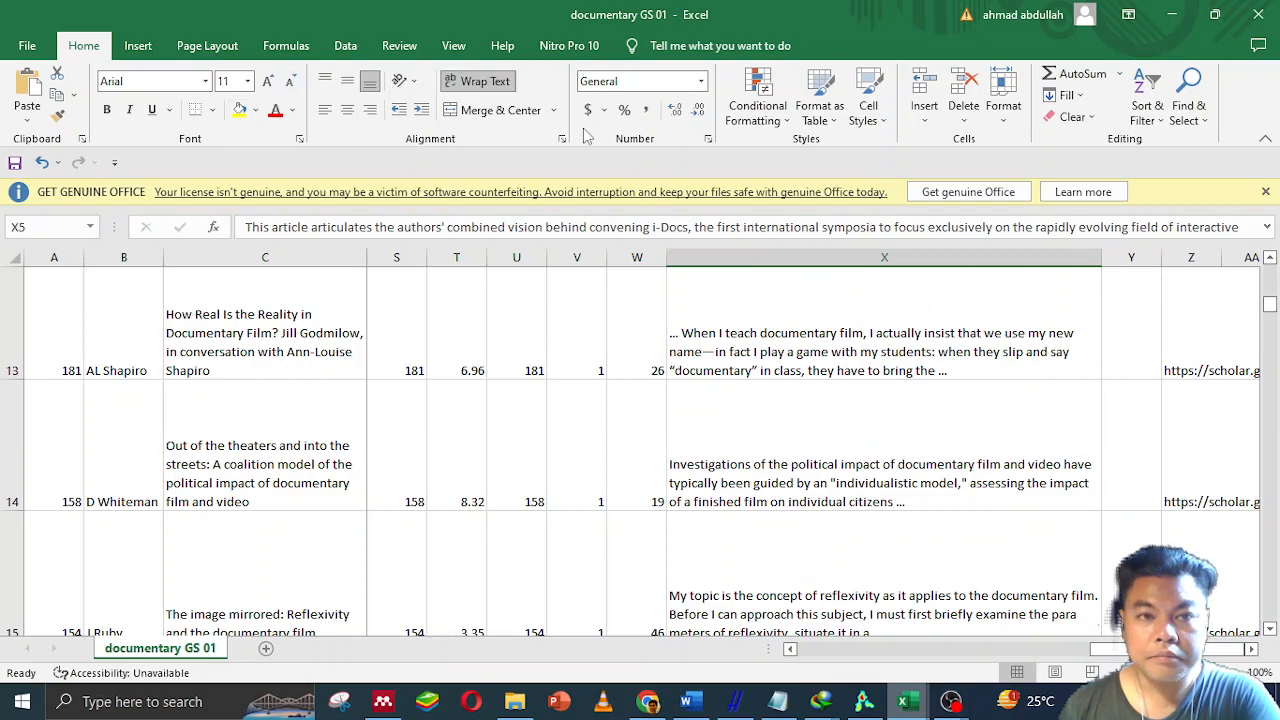
{"action": "left_click", "coordinate": [734, 258]}
{"action": "left_click", "coordinate": [495, 84]}
{"action": "left_click", "coordinate": [495, 84]}
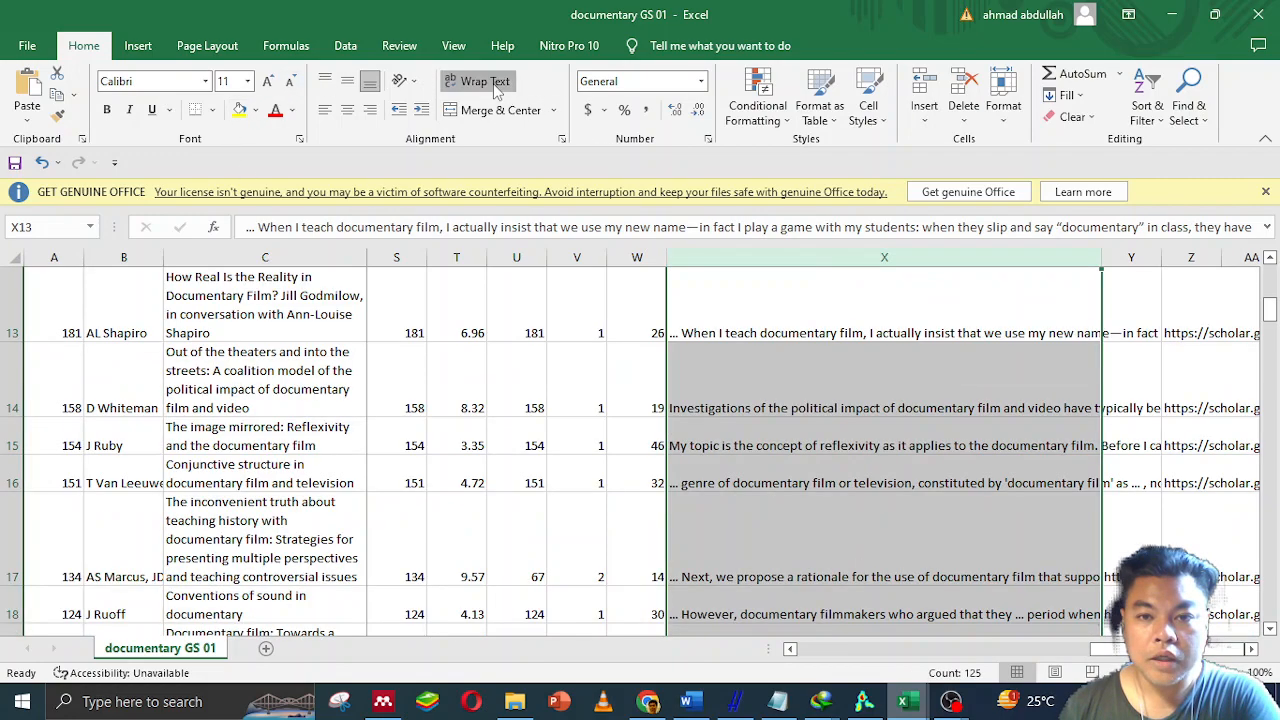
Review the abstracts in column X from row 2 to row 11, comparing the full one in row 5 with the others.
{"action": "scroll", "coordinate": [495, 461], "scroll_direction": "up", "scroll_amount": 4}
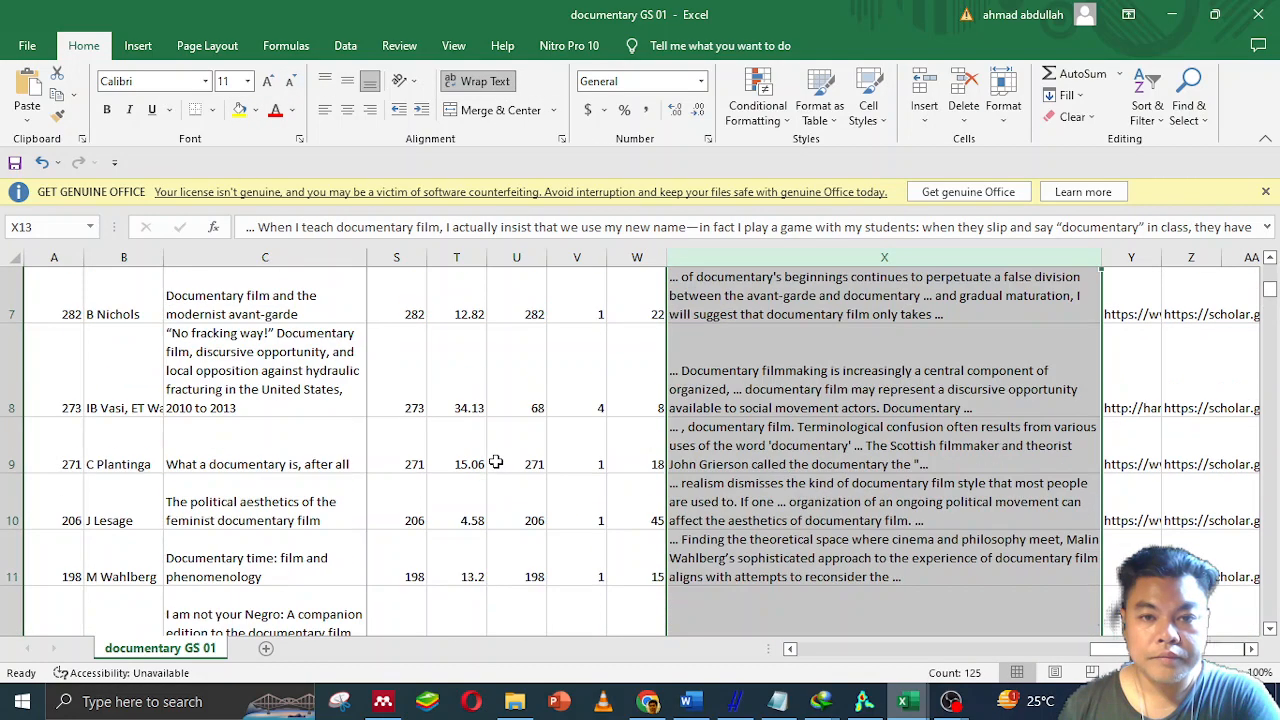
{"action": "scroll", "coordinate": [495, 461], "scroll_direction": "down", "scroll_amount": 1}
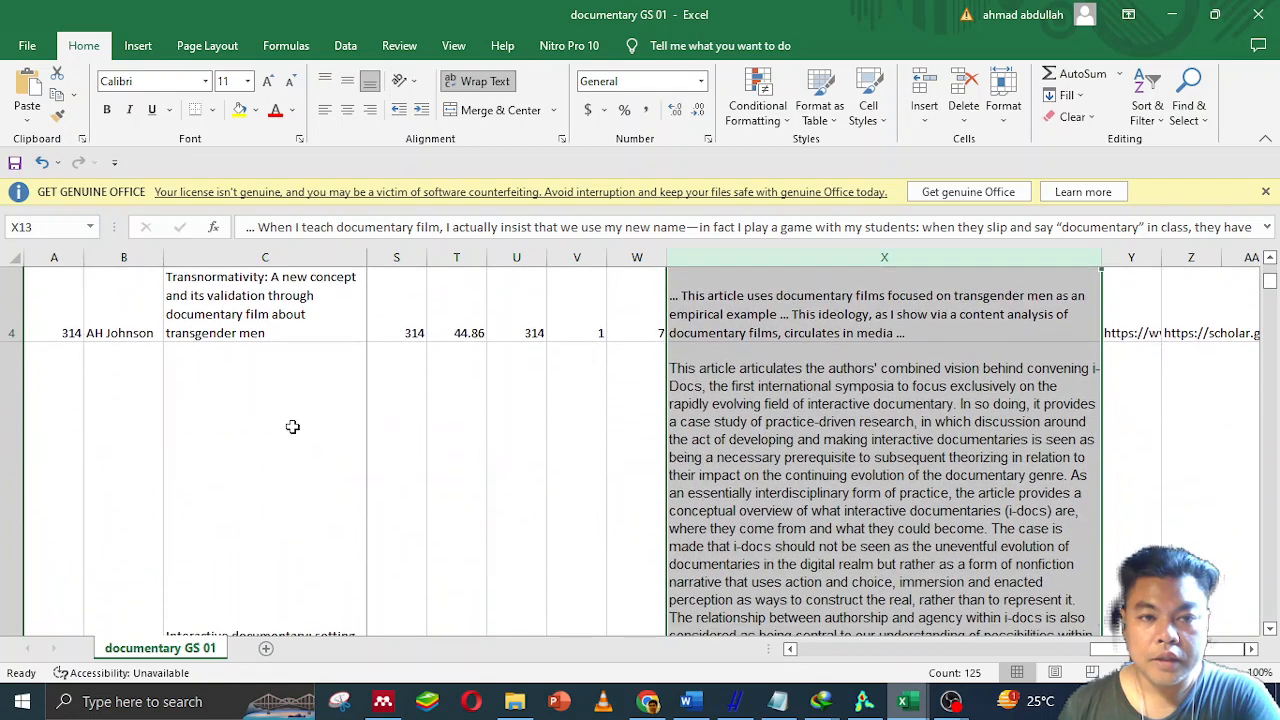
{"action": "scroll", "coordinate": [289, 423], "scroll_direction": "up", "scroll_amount": 3}
{"action": "left_click", "coordinate": [285, 413]}
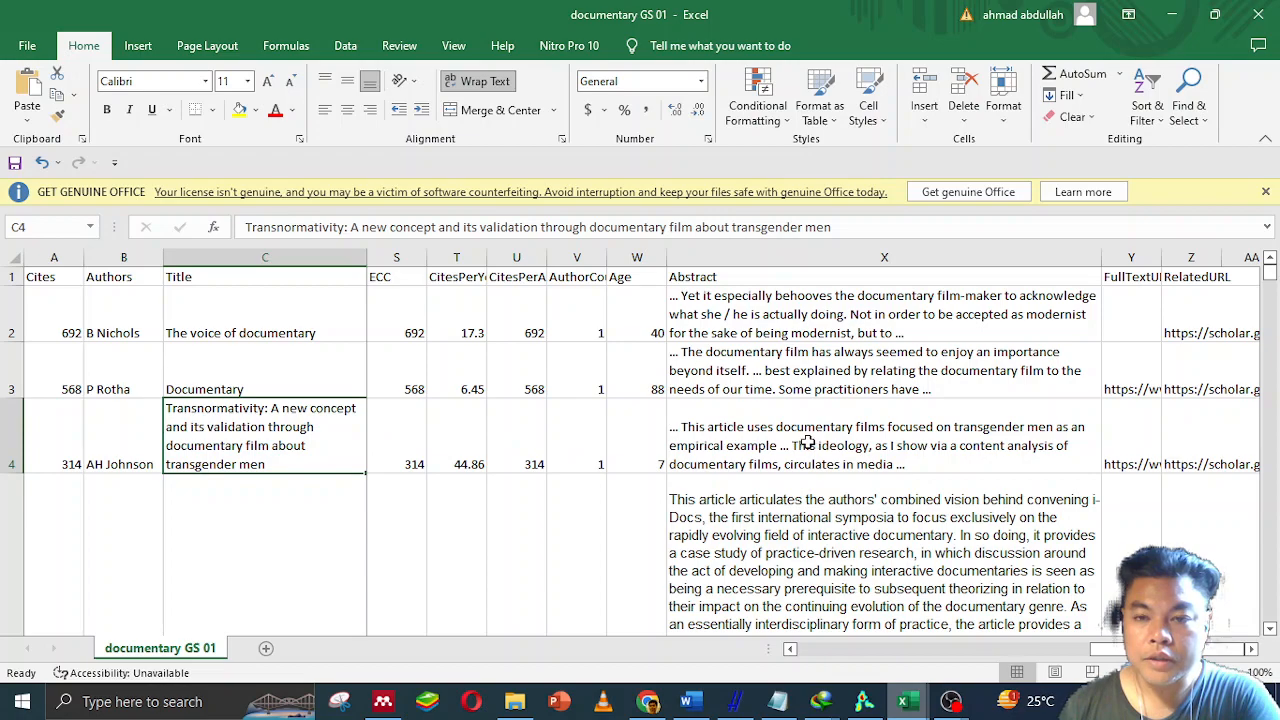
{"action": "scroll", "coordinate": [810, 442], "scroll_direction": "down", "scroll_amount": 2}
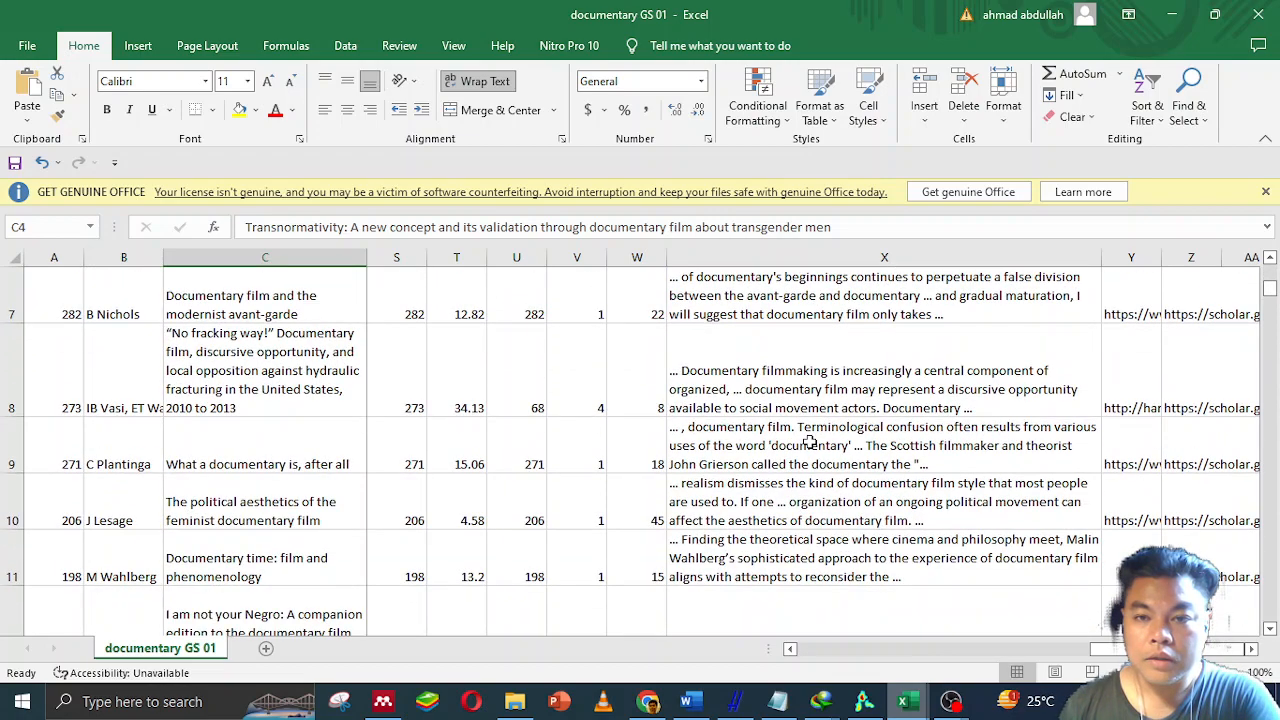
{"action": "left_click", "coordinate": [1269, 259]}
{"action": "left_click", "coordinate": [1269, 259]}
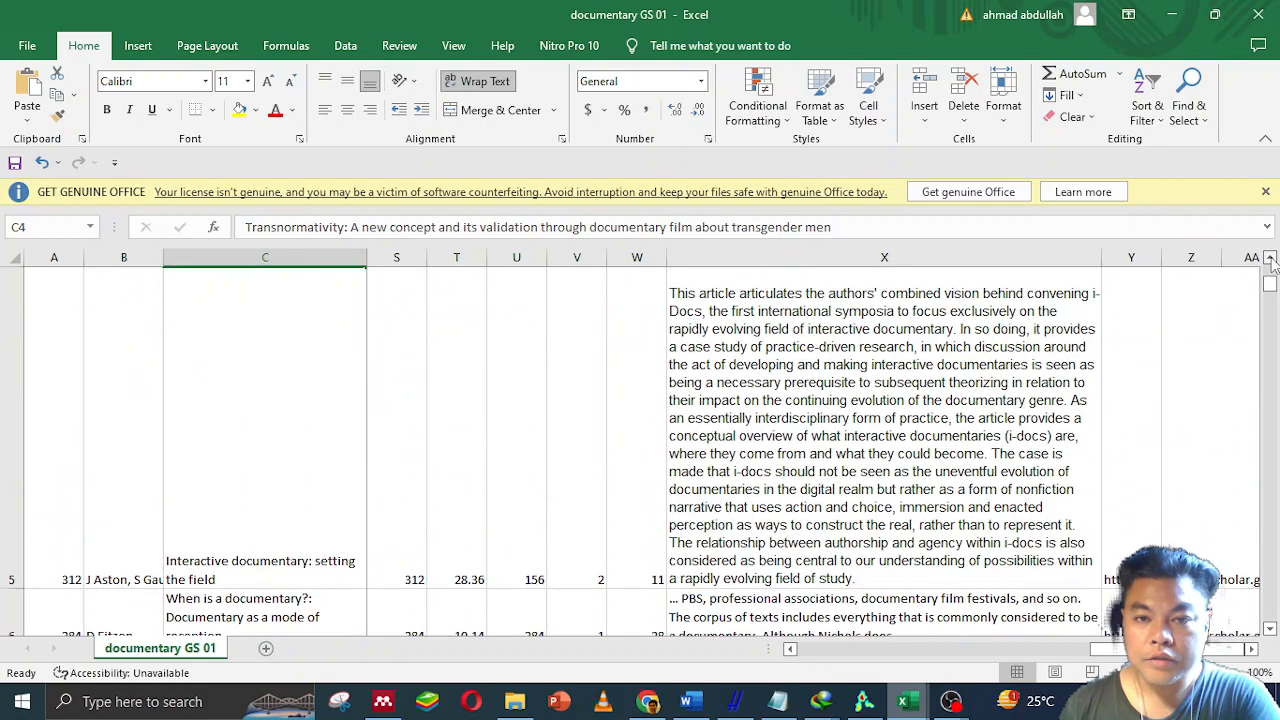
Copy the title "When is a documentary?: Documentary as a mode of reception" from cell C6 and search for it in Google Scholar in Chrome.
{"action": "left_click", "coordinate": [285, 617]}
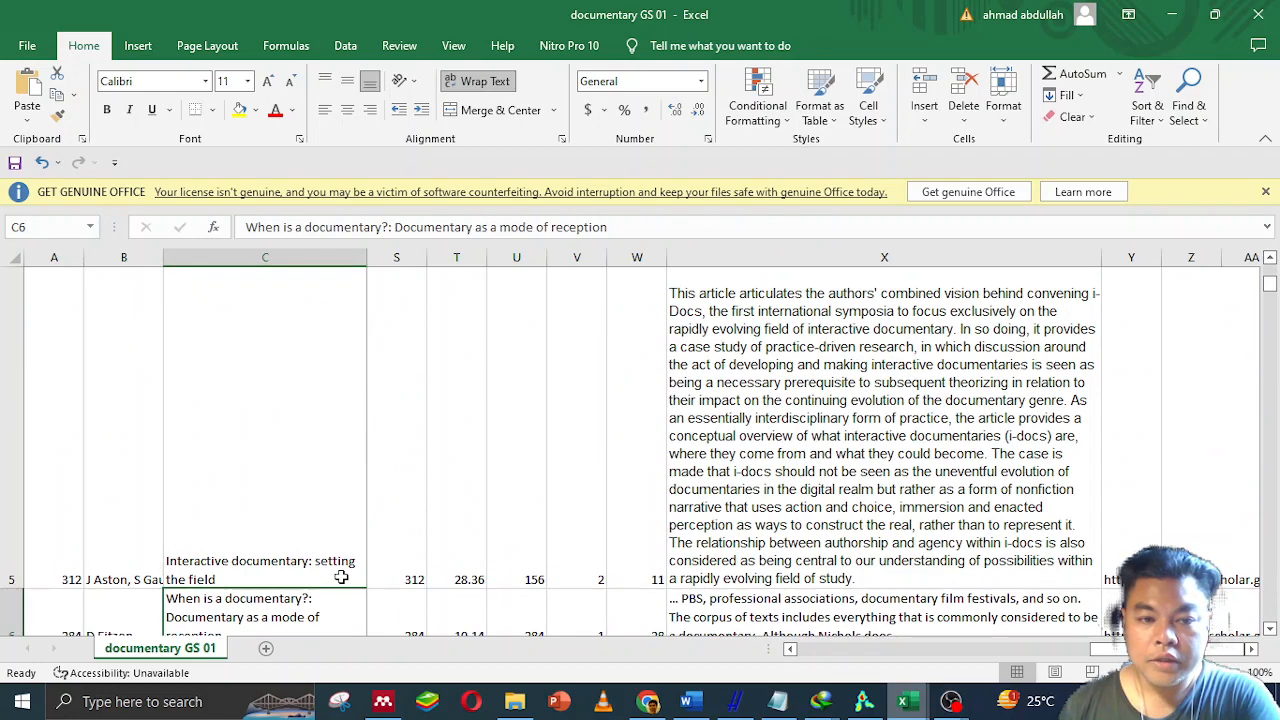
{"action": "scroll", "coordinate": [341, 577], "scroll_direction": "down", "scroll_amount": 1}
{"action": "left_click", "coordinate": [1269, 259]}
{"action": "left_click", "coordinate": [1269, 259]}
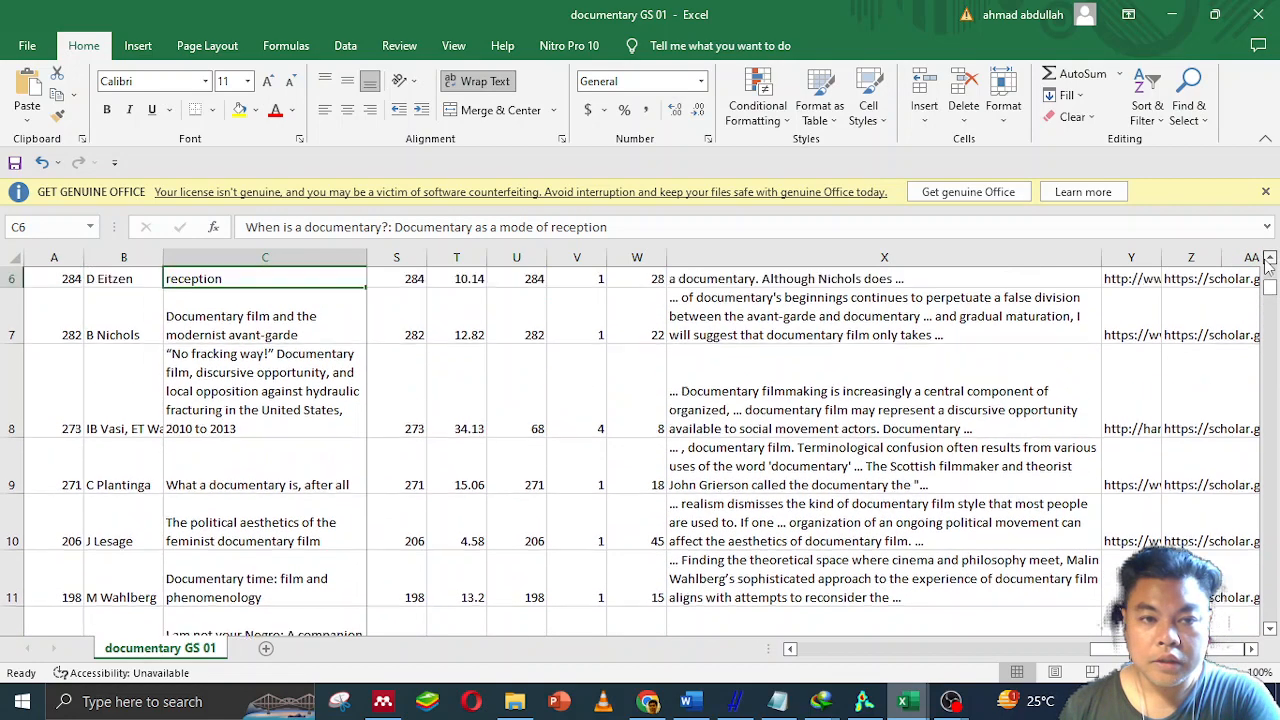
{"action": "left_click", "coordinate": [1269, 259]}
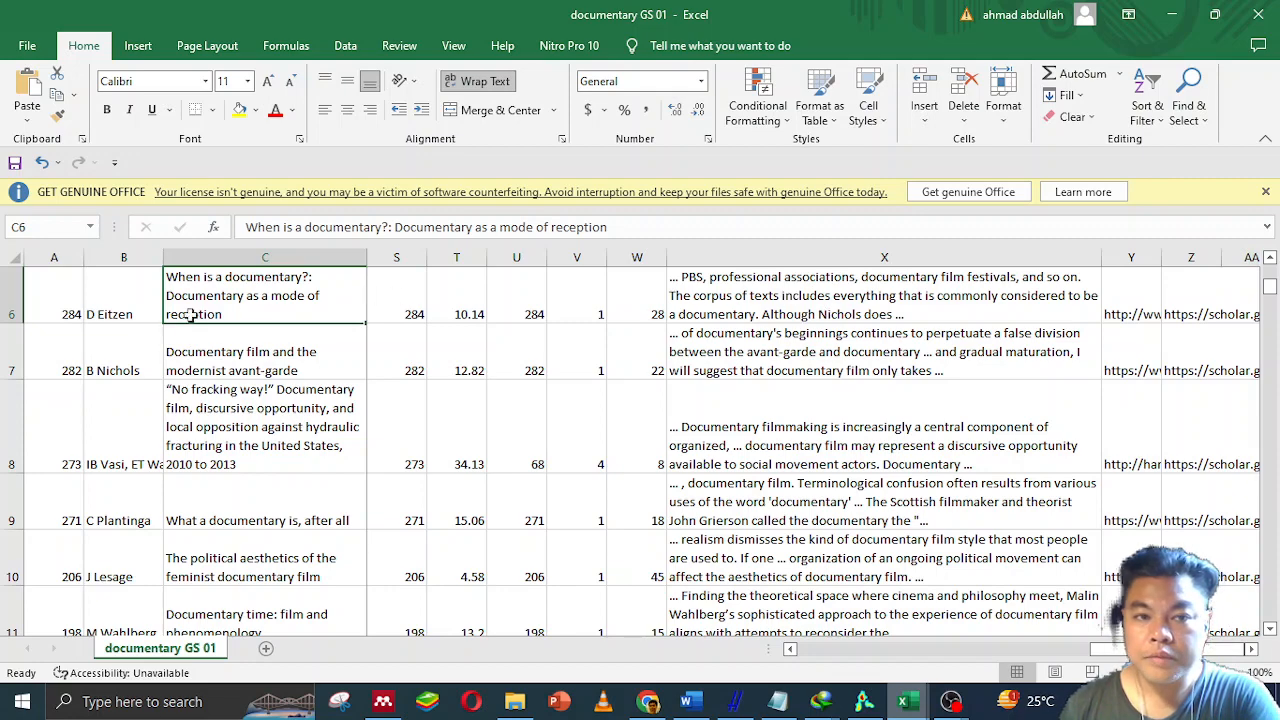
{"action": "key", "text": "ctrl+c"}
{"action": "key", "text": "alt+Tab"}
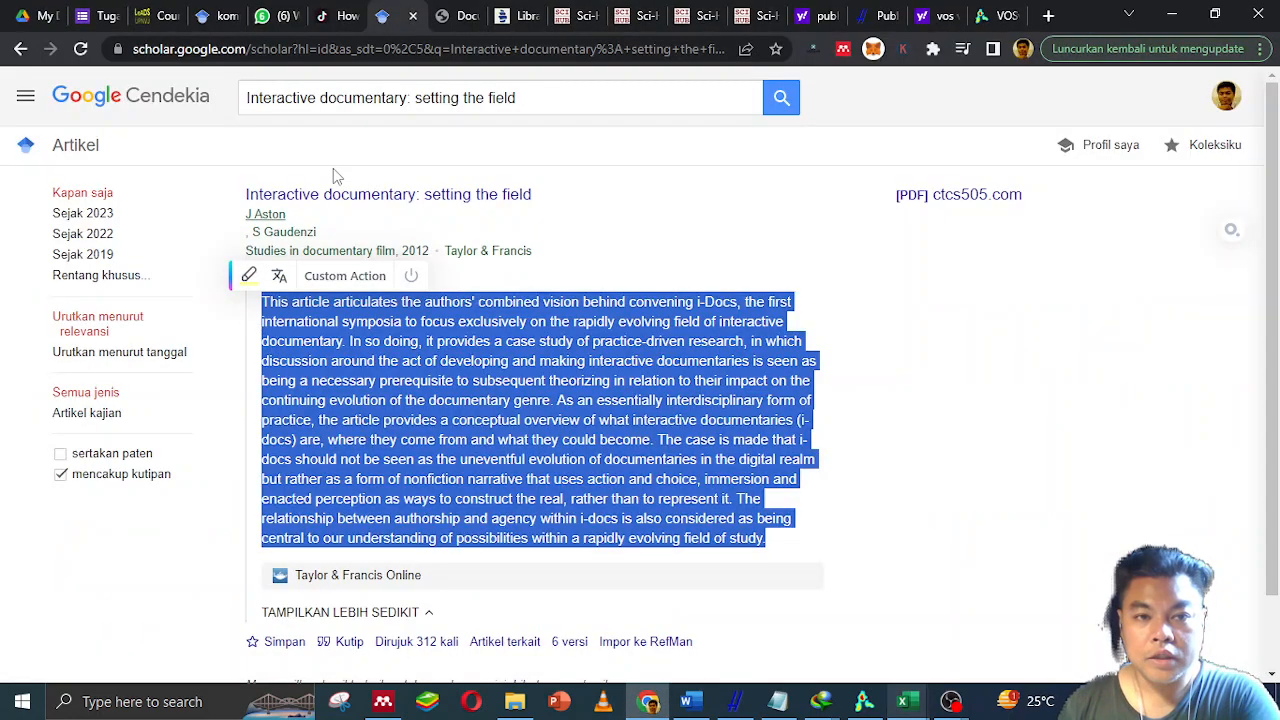
{"action": "left_click", "coordinate": [366, 101]}
{"action": "key", "text": "ctrl+a"}
{"action": "key", "text": "ctrl+v"}
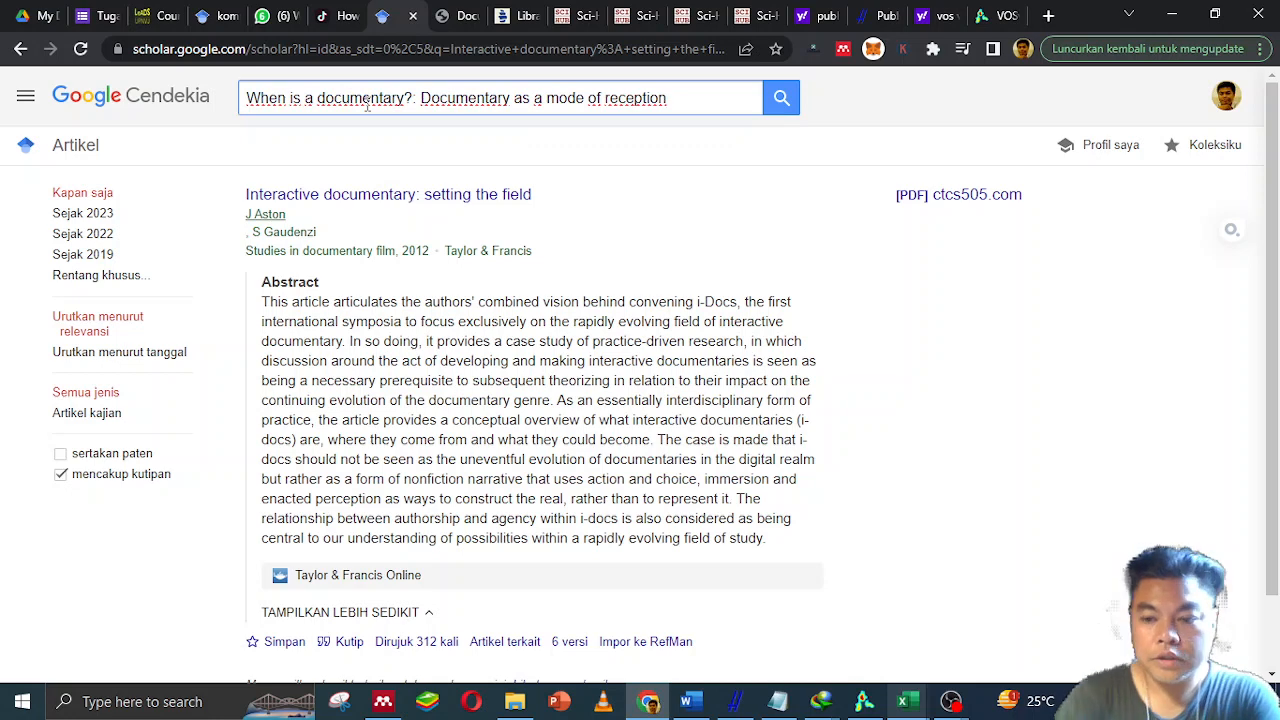
{"action": "key", "text": "Return"}
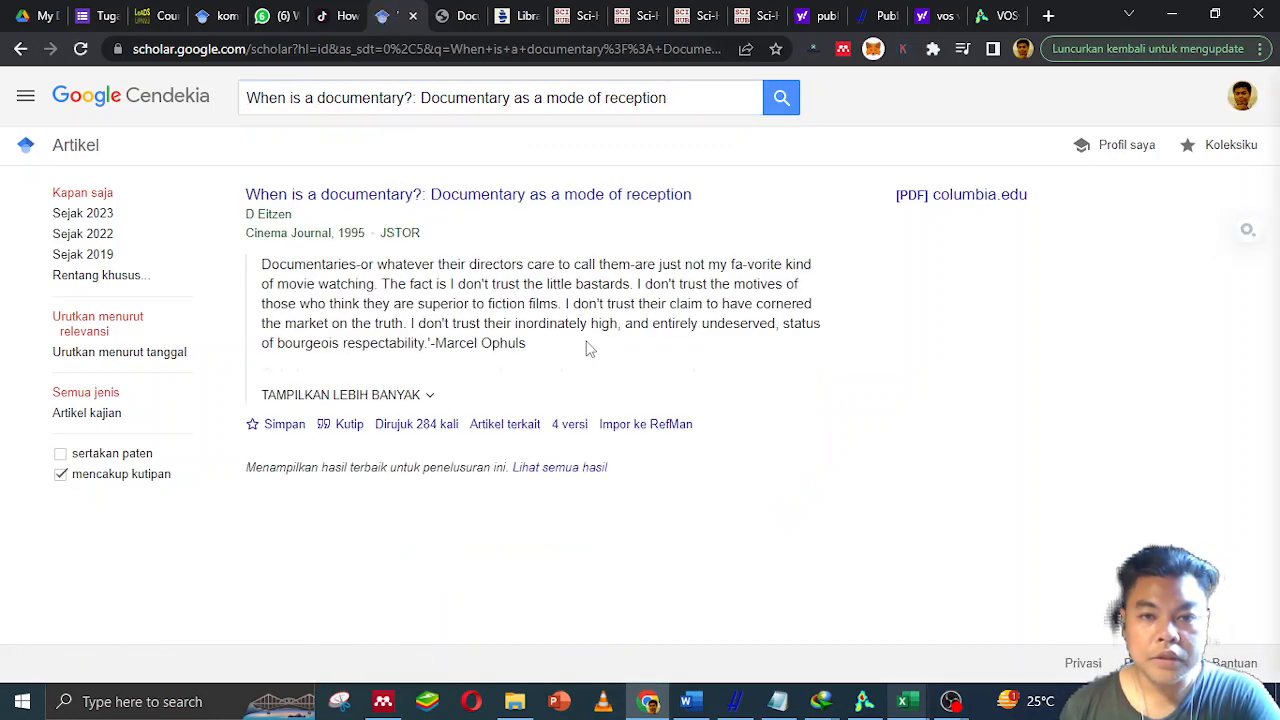
Open the found article's JSTOR page and compare its preview with the row 6 abstract in the workbook.
{"action": "key", "text": "alt+Tab"}
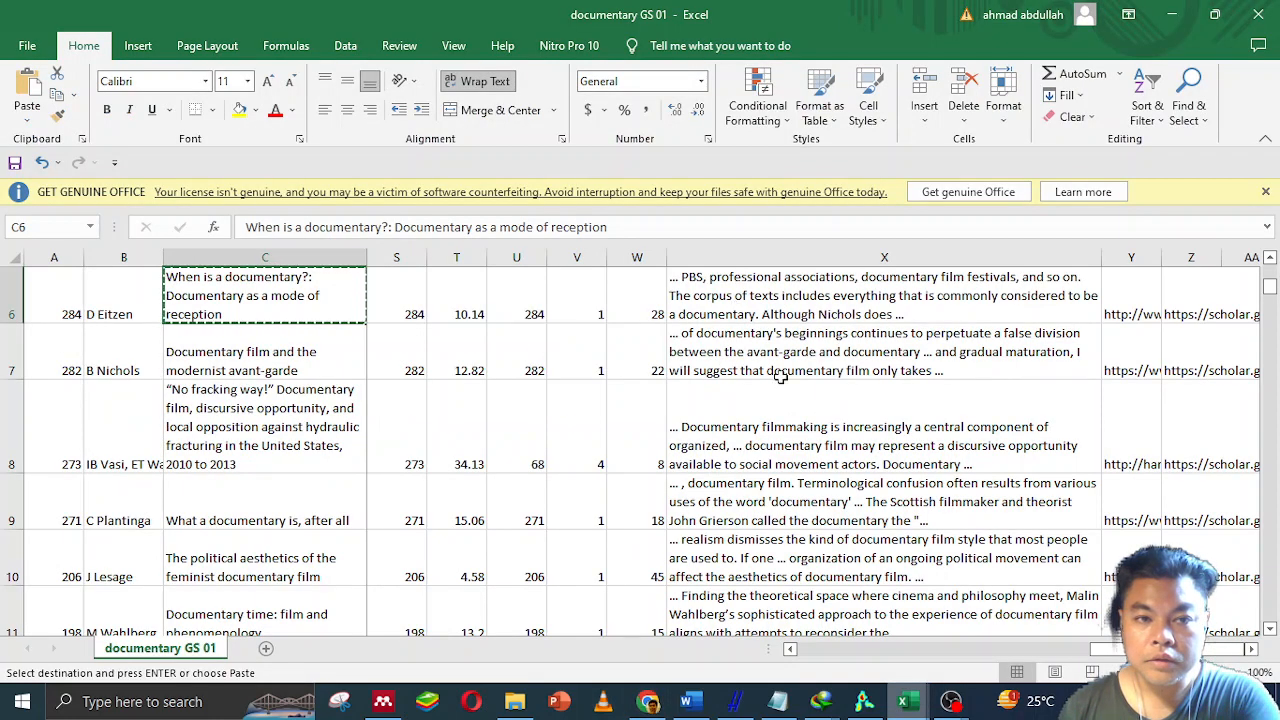
{"action": "key", "text": "alt+Tab"}
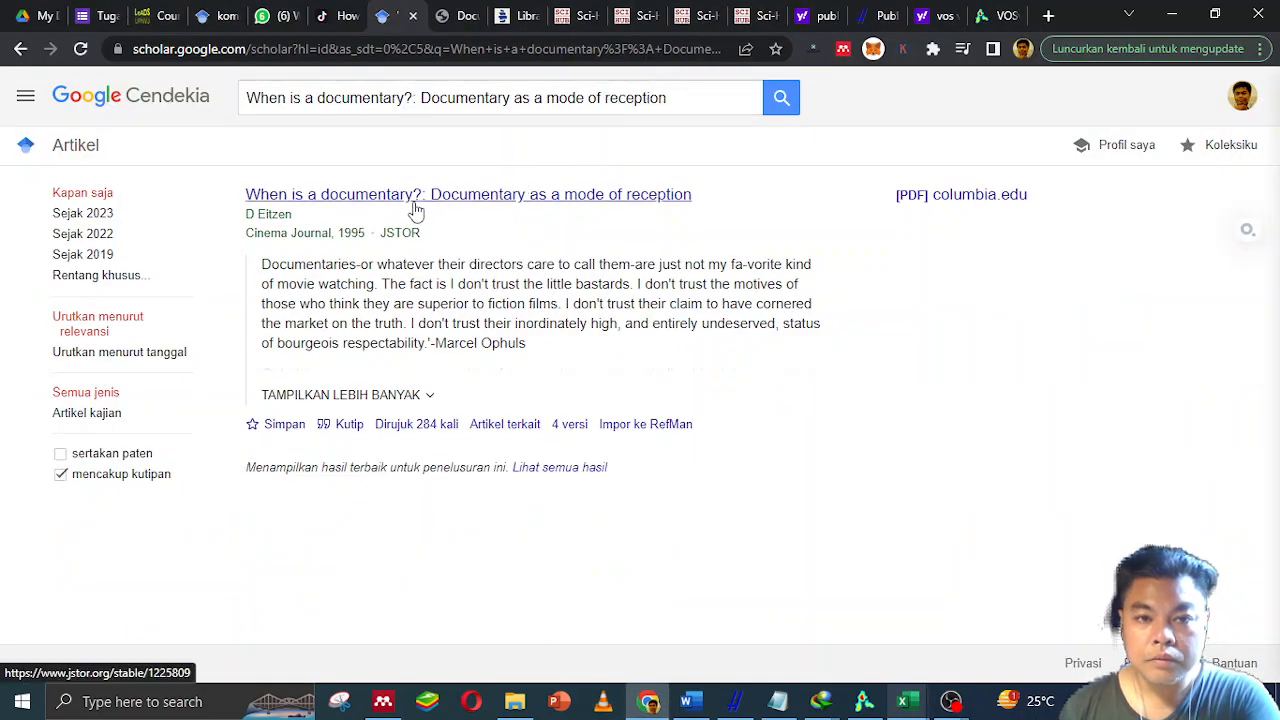
{"action": "left_click", "coordinate": [448, 206]}
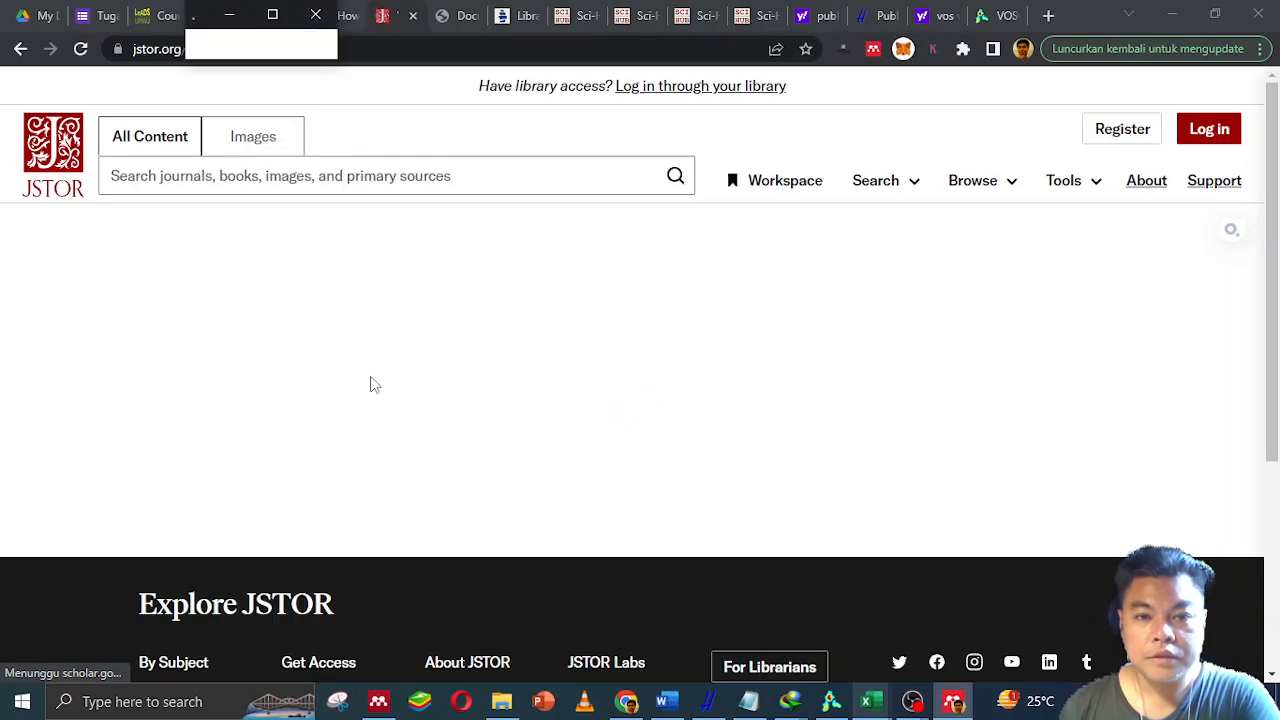
{"action": "scroll", "coordinate": [371, 383], "scroll_direction": "down", "scroll_amount": 3}
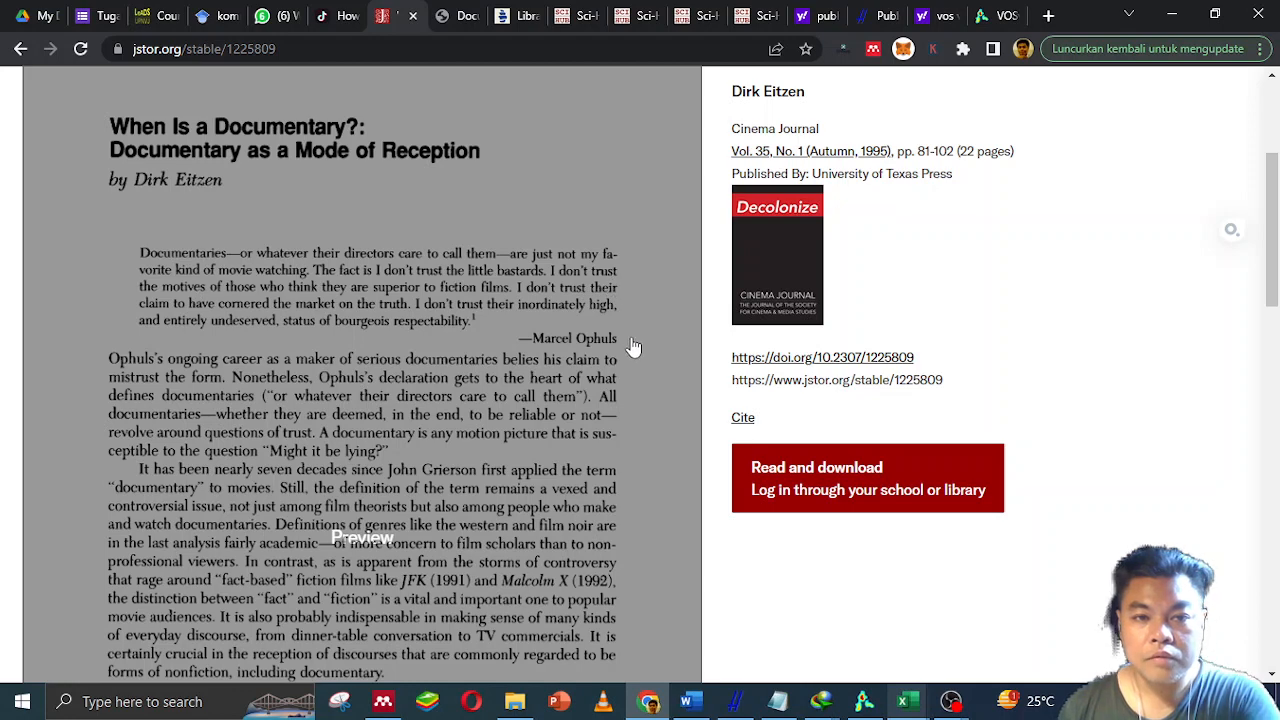
{"action": "key", "text": "alt+Tab"}
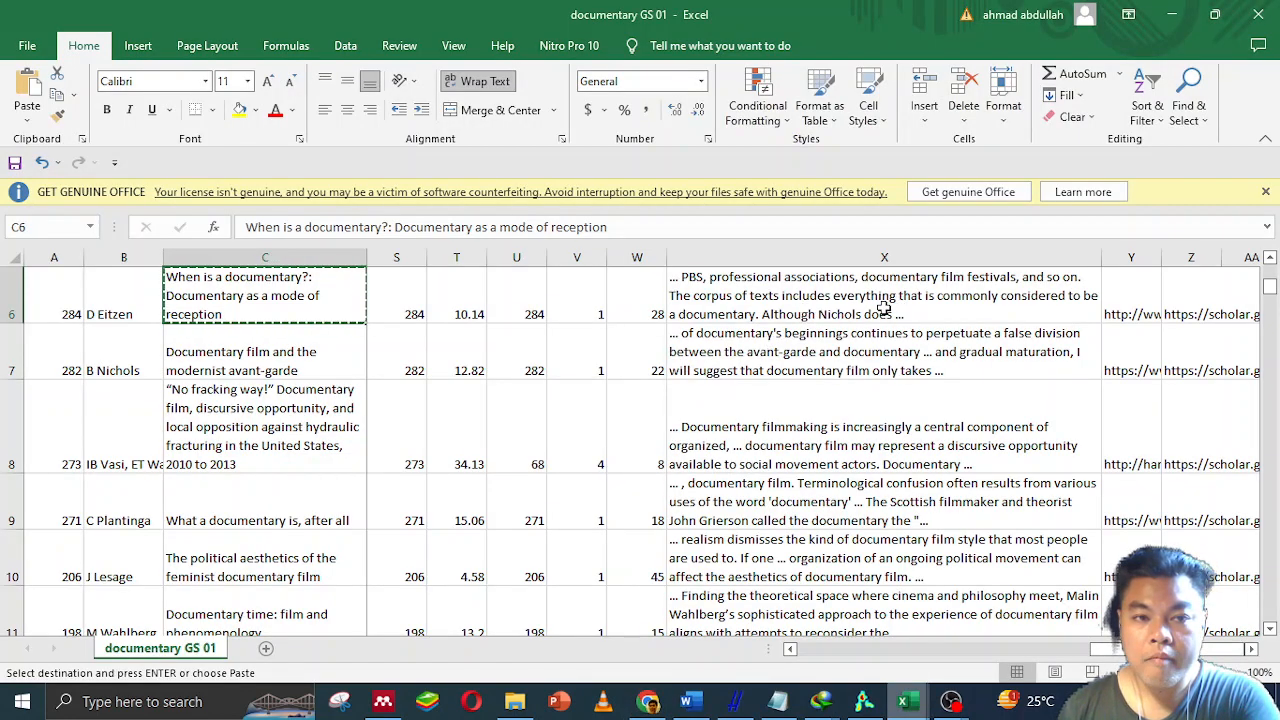
{"action": "key", "text": "alt+Tab"}
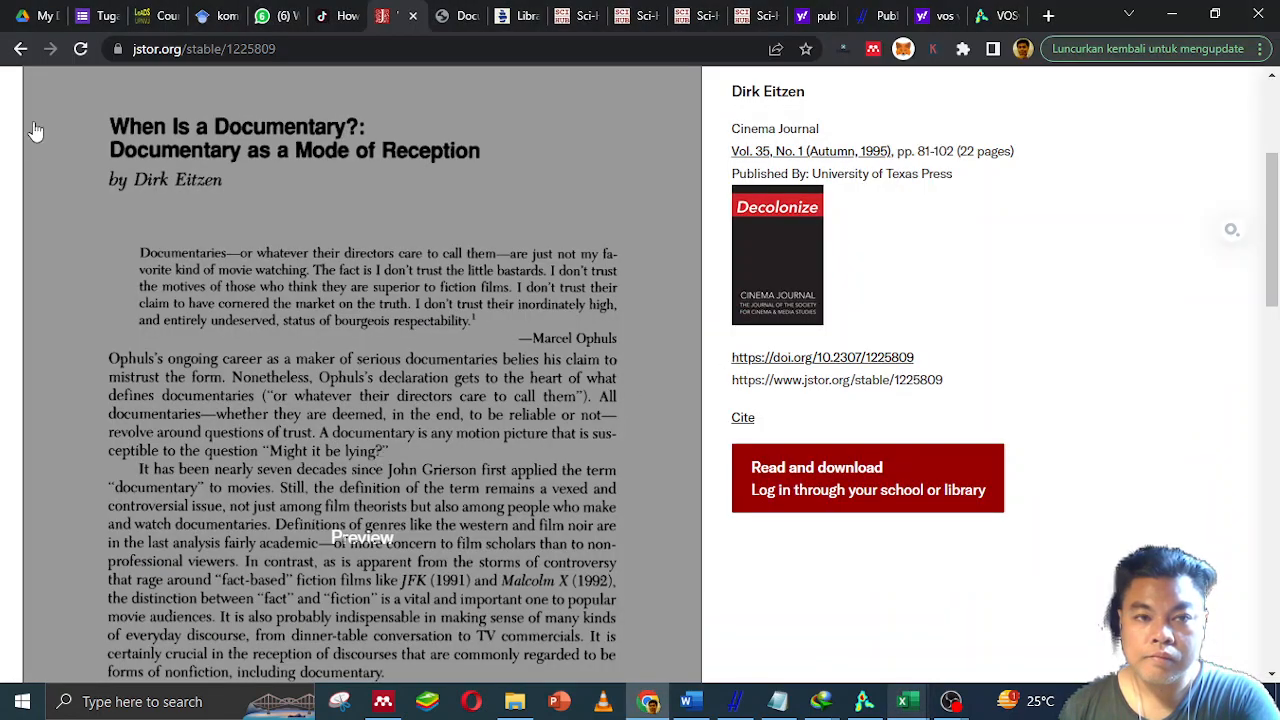
Return from the JSTOR page to the Google Scholar result and copy its abstract from "Documentaries-or whatever" through "respectability".
{"action": "scroll", "coordinate": [320, 214], "scroll_direction": "up", "scroll_amount": 1}
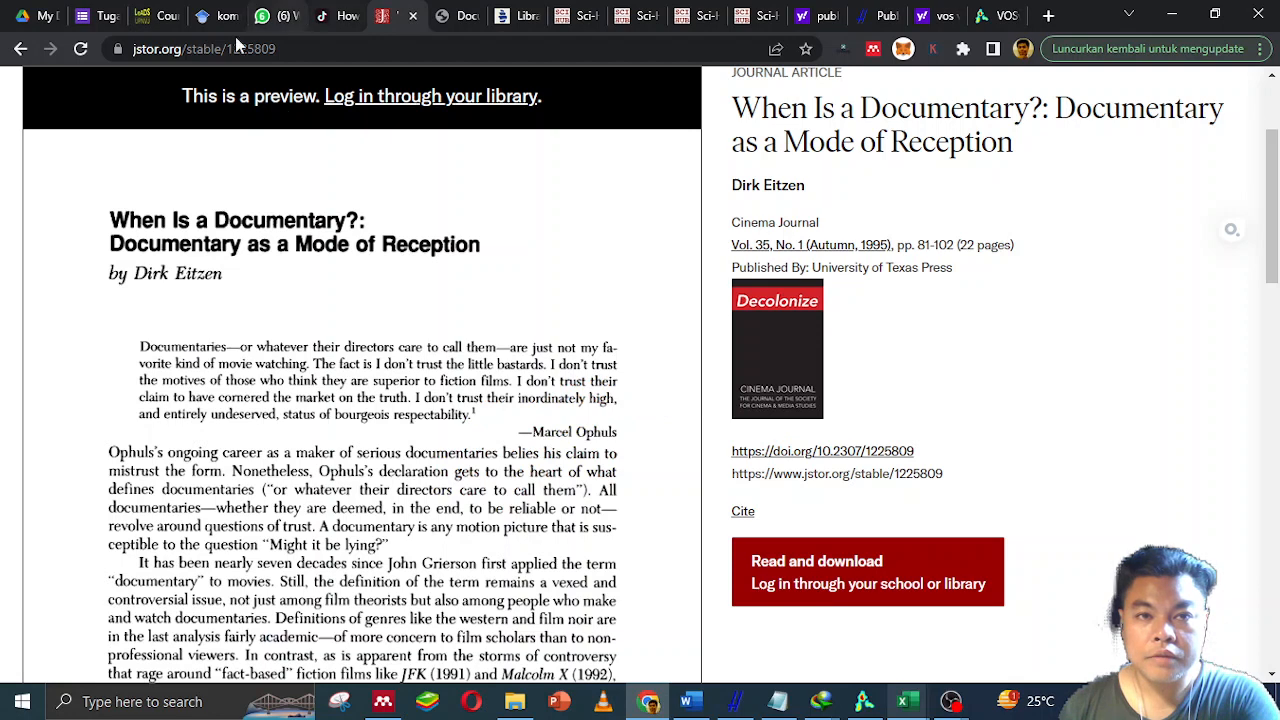
{"action": "left_click", "coordinate": [19, 49]}
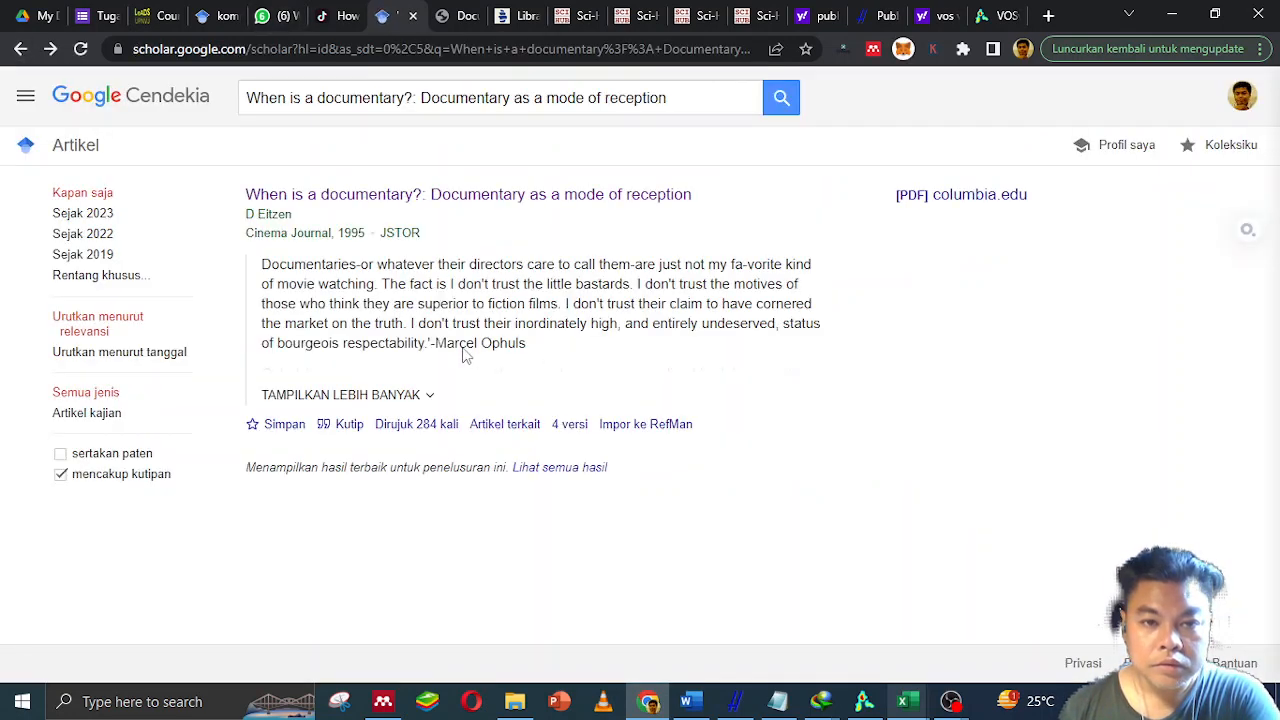
{"action": "left_click_drag", "start_coordinate": [425, 345], "coordinate": [256, 272]}
{"action": "key", "text": "ctrl+c"}
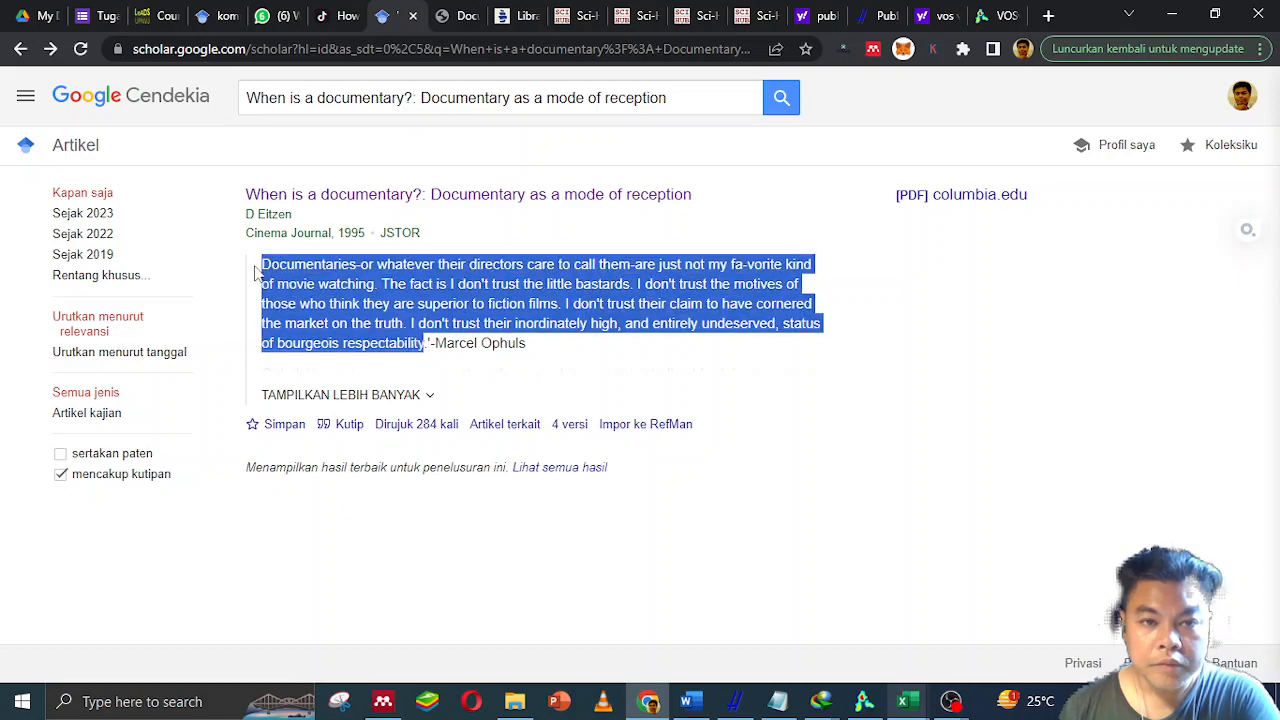
Switch to the Excel workbook and append the copied abstract passage after the existing text in cell X6.
{"action": "key", "text": "alt+Tab"}
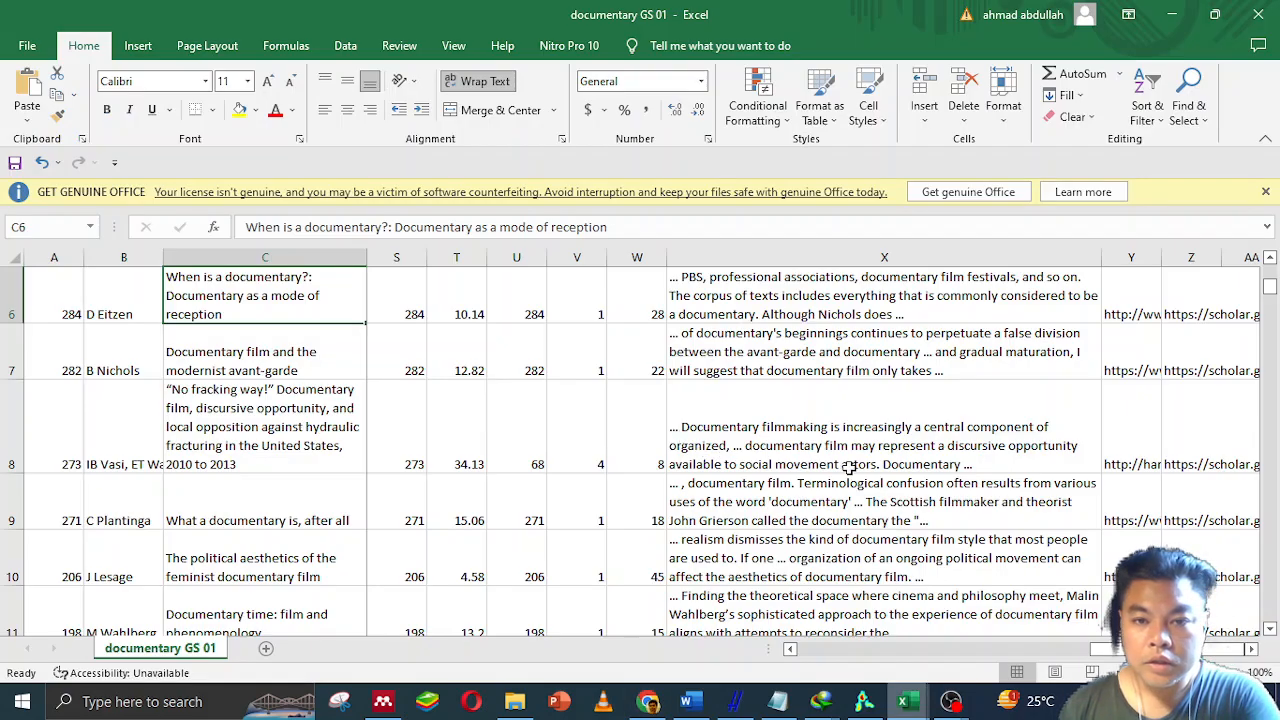
{"action": "left_click", "coordinate": [934, 313]}
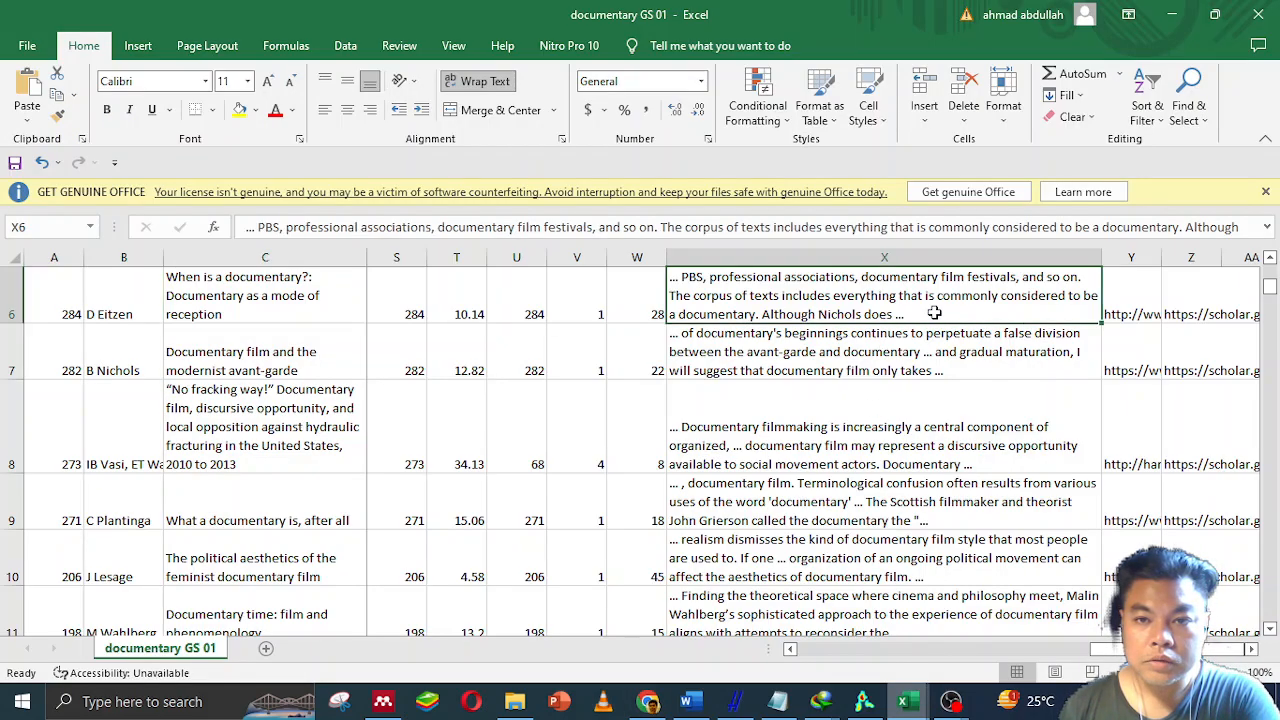
{"action": "double_click", "coordinate": [935, 313]}
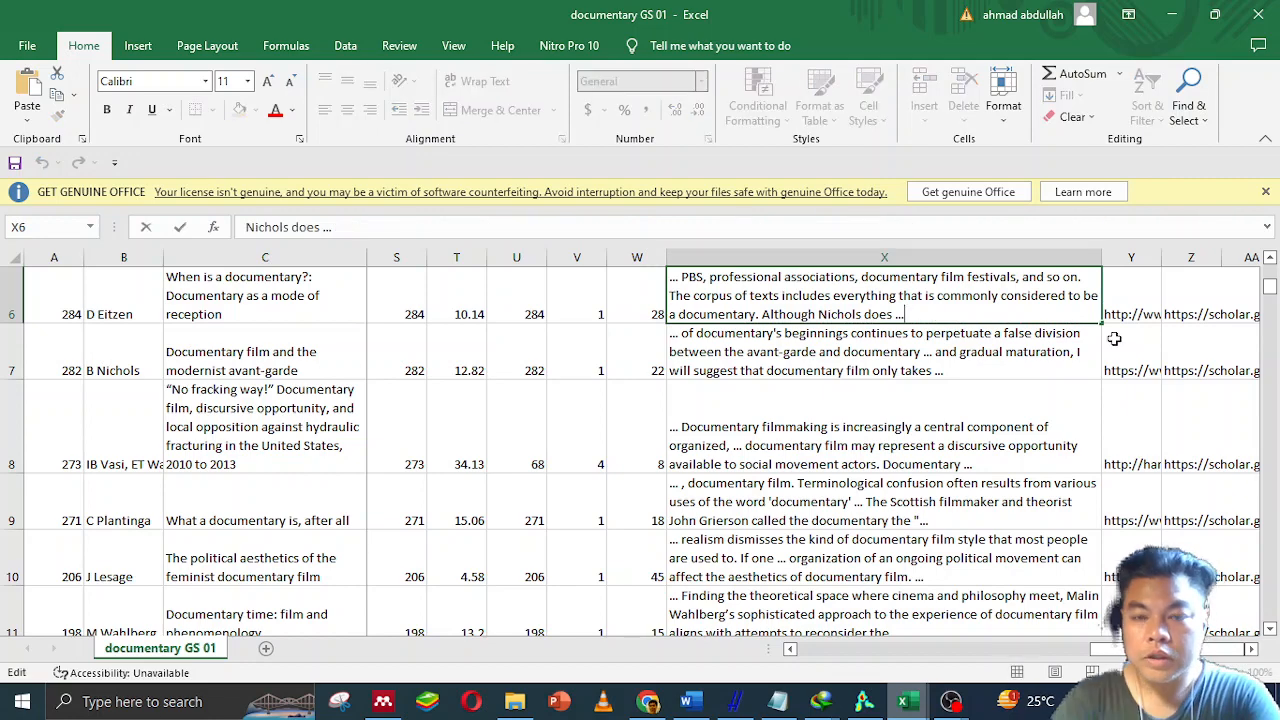
{"action": "key", "text": "Escape"}
{"action": "key", "text": "Up"}
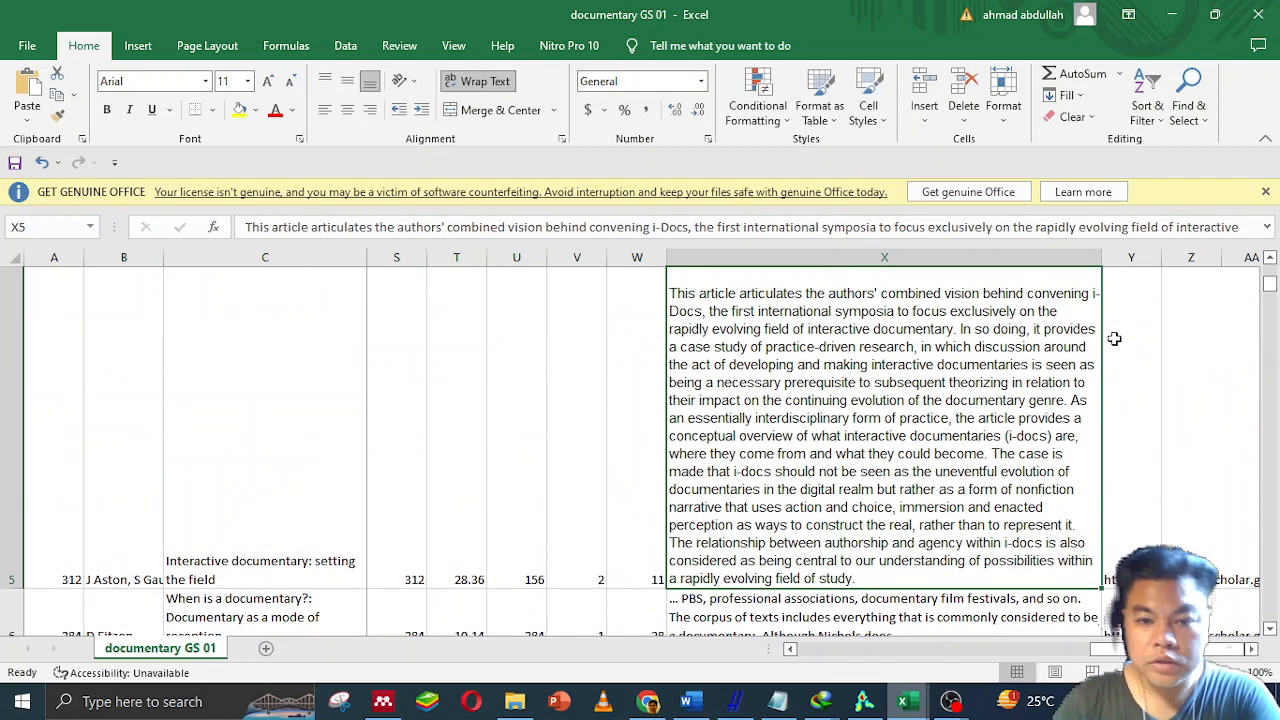
{"action": "left_click", "coordinate": [855, 599]}
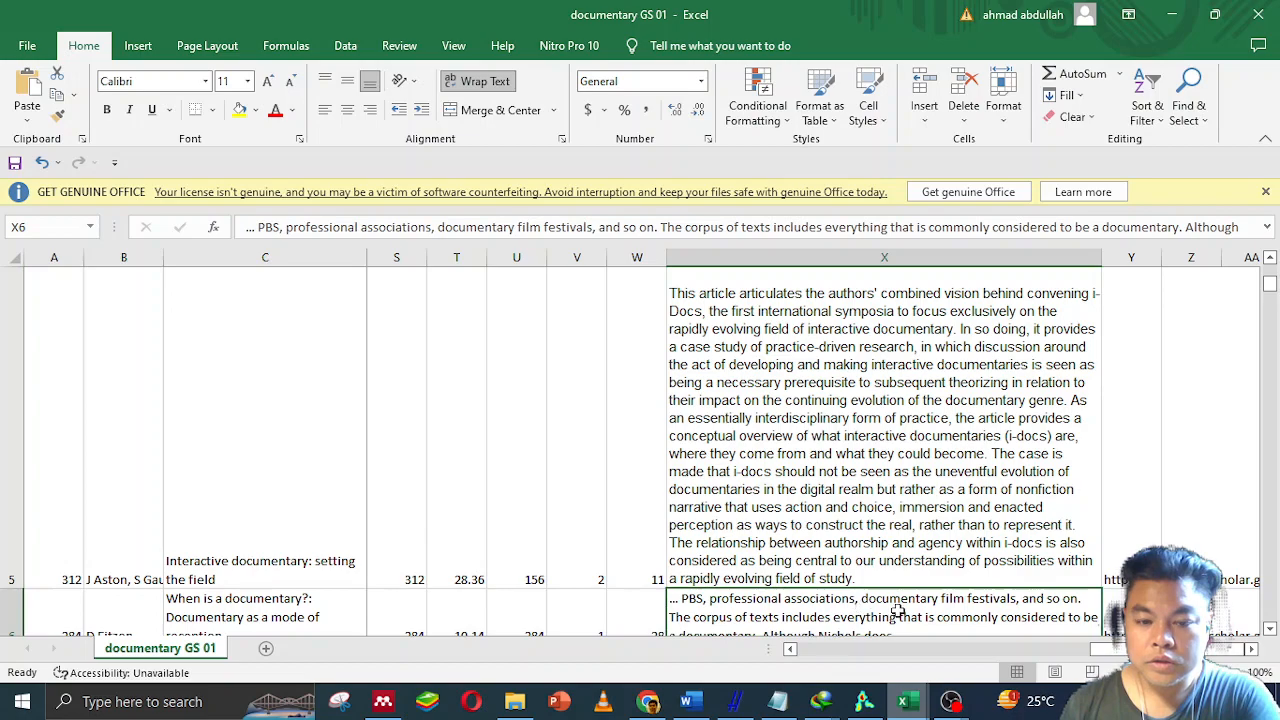
{"action": "scroll", "coordinate": [897, 610], "scroll_direction": "down", "scroll_amount": 2}
{"action": "scroll", "coordinate": [920, 605], "scroll_direction": "up", "scroll_amount": 2}
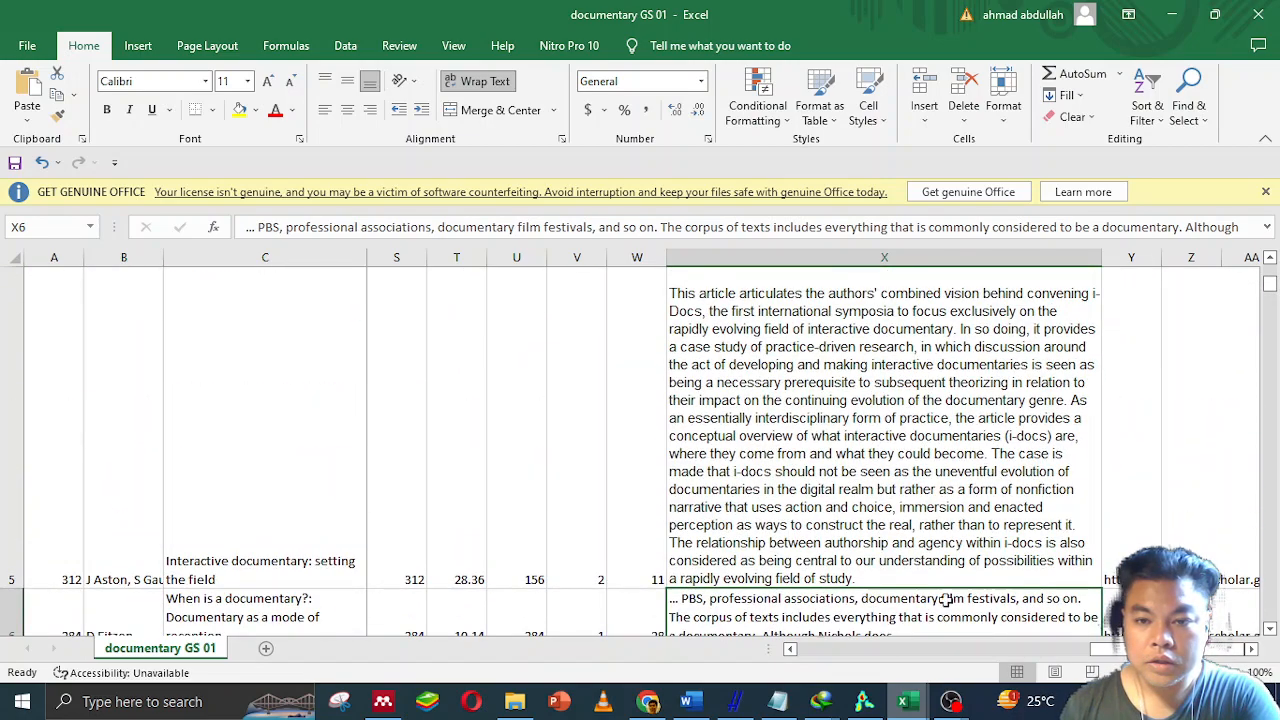
{"action": "key", "text": "F2"}
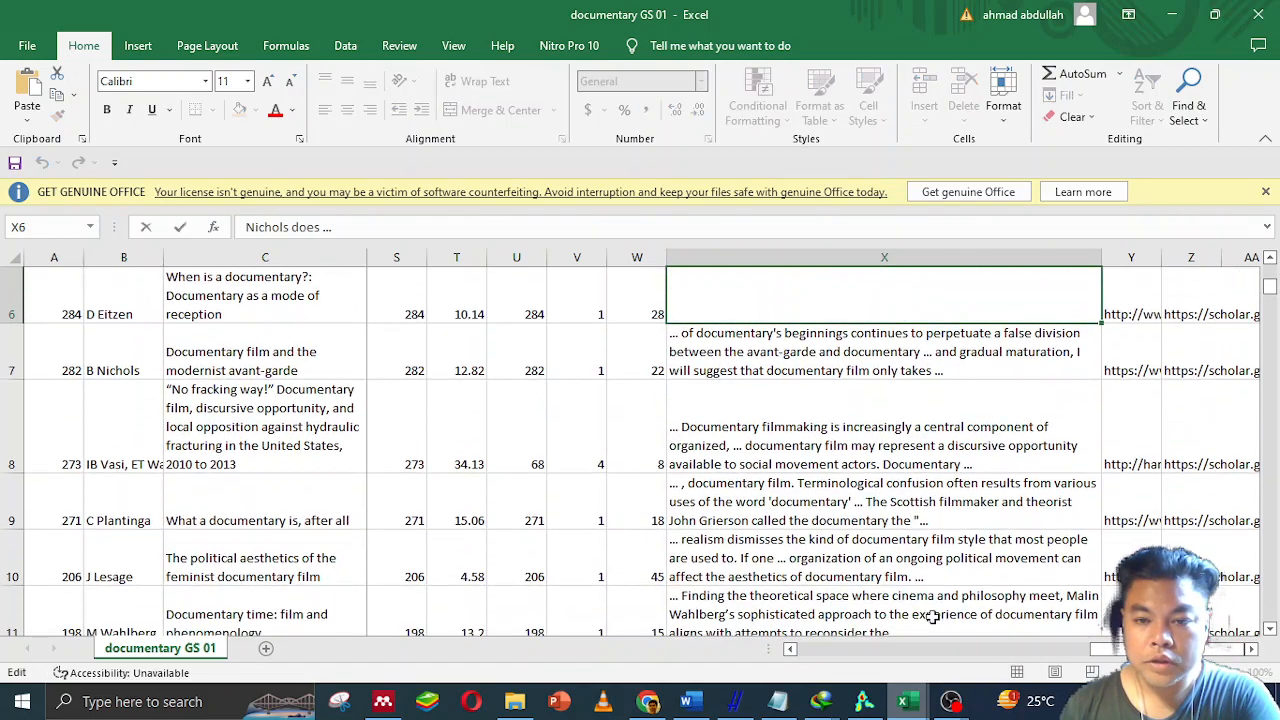
{"action": "key", "text": "ctrl+v"}
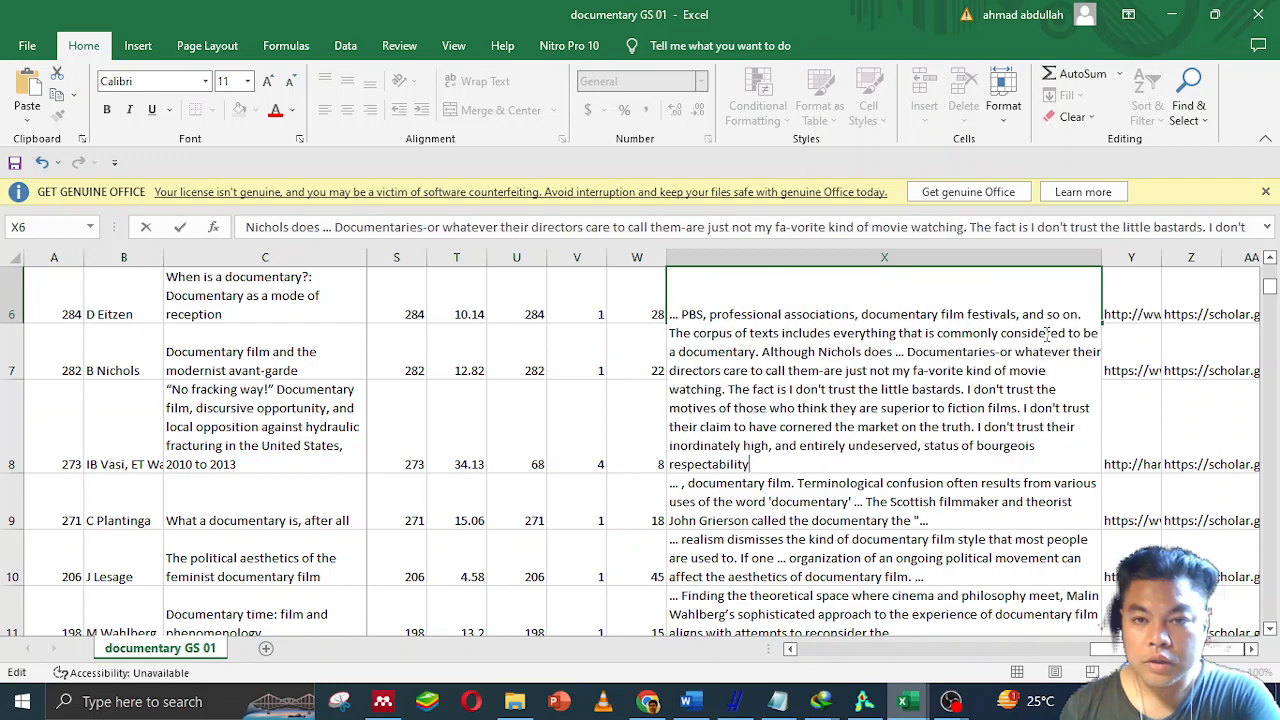
{"action": "key", "text": "Return"}
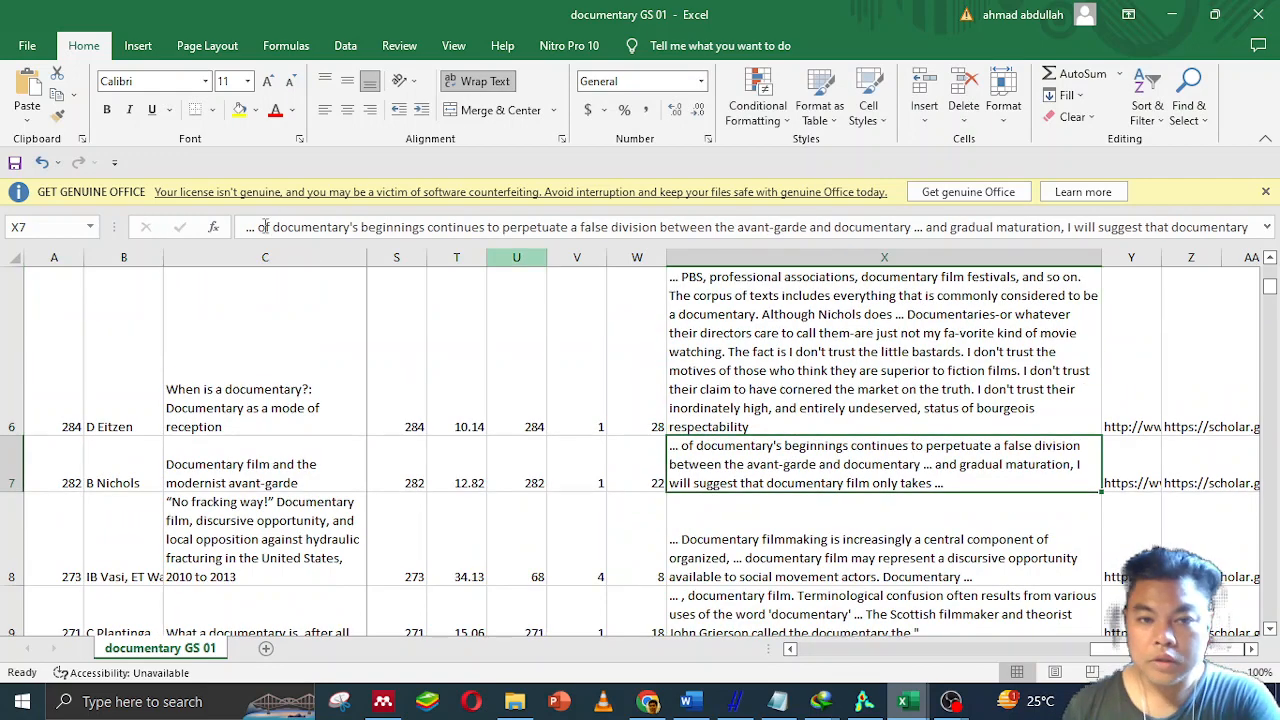
Copy the title "Documentary film and the modernist avant-garde" from cell C7, search for it in Google Scholar in Chrome, and expand the result's abstract.
{"action": "left_click", "coordinate": [312, 458]}
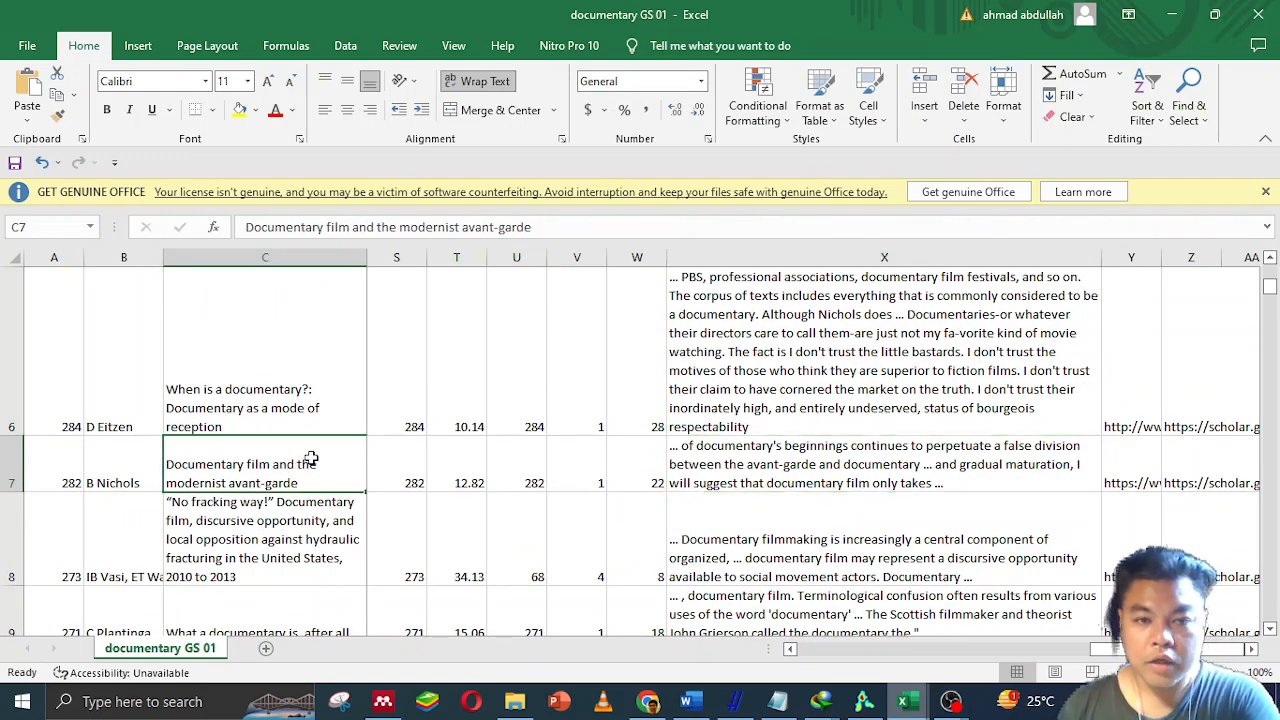
{"action": "key", "text": "ctrl+c"}
{"action": "key", "text": "alt+Tab"}
{"action": "left_click", "coordinate": [338, 88]}
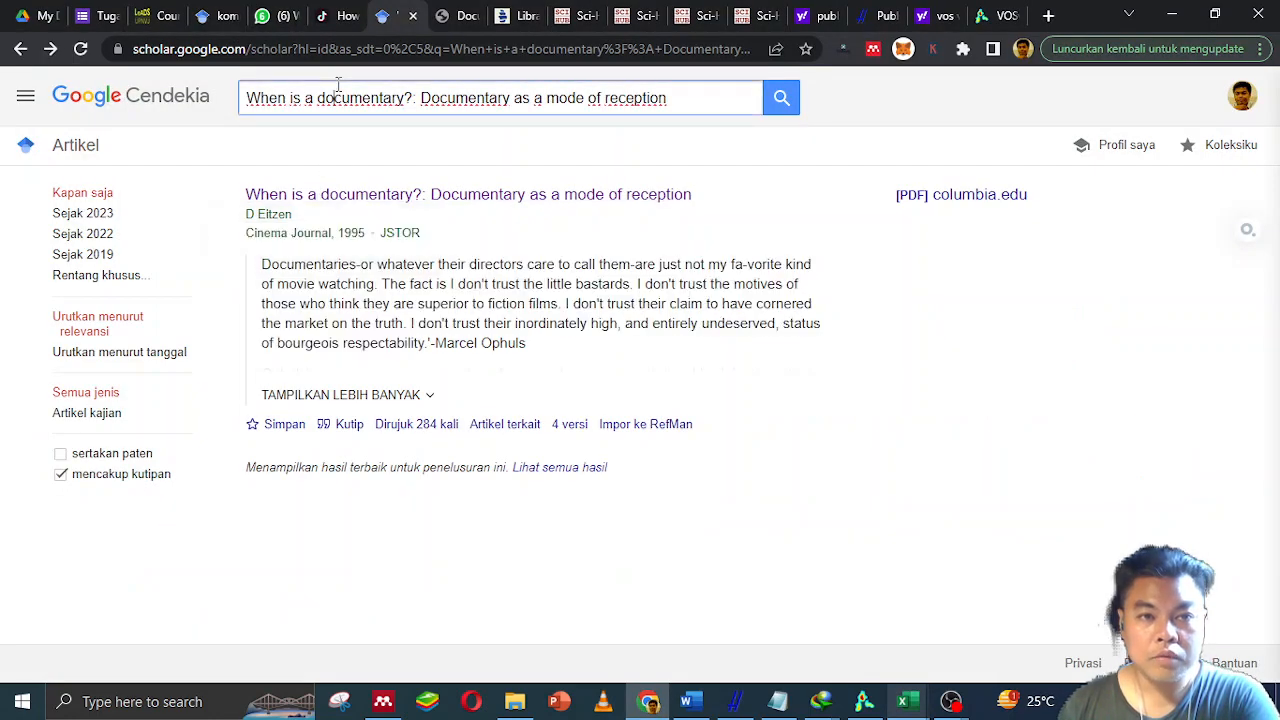
{"action": "key", "text": "ctrl+a"}
{"action": "key", "text": "ctrl+v"}
{"action": "key", "text": "Return"}
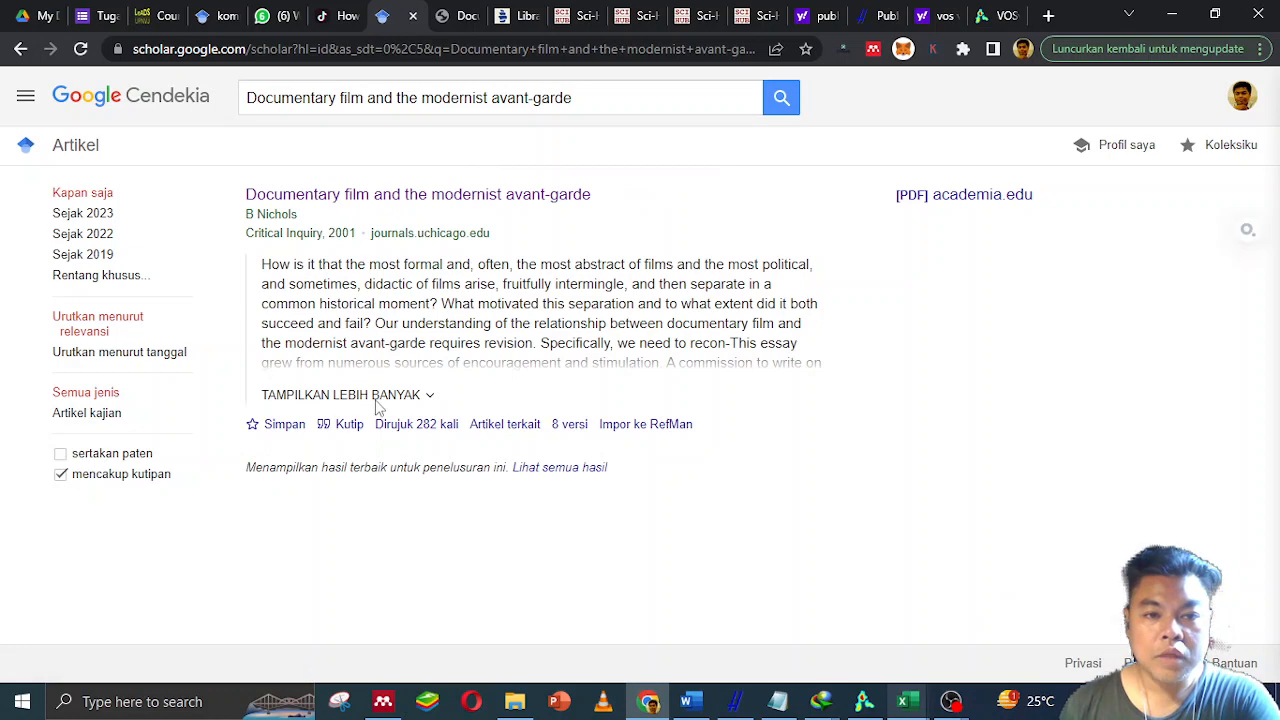
{"action": "left_click", "coordinate": [378, 398]}
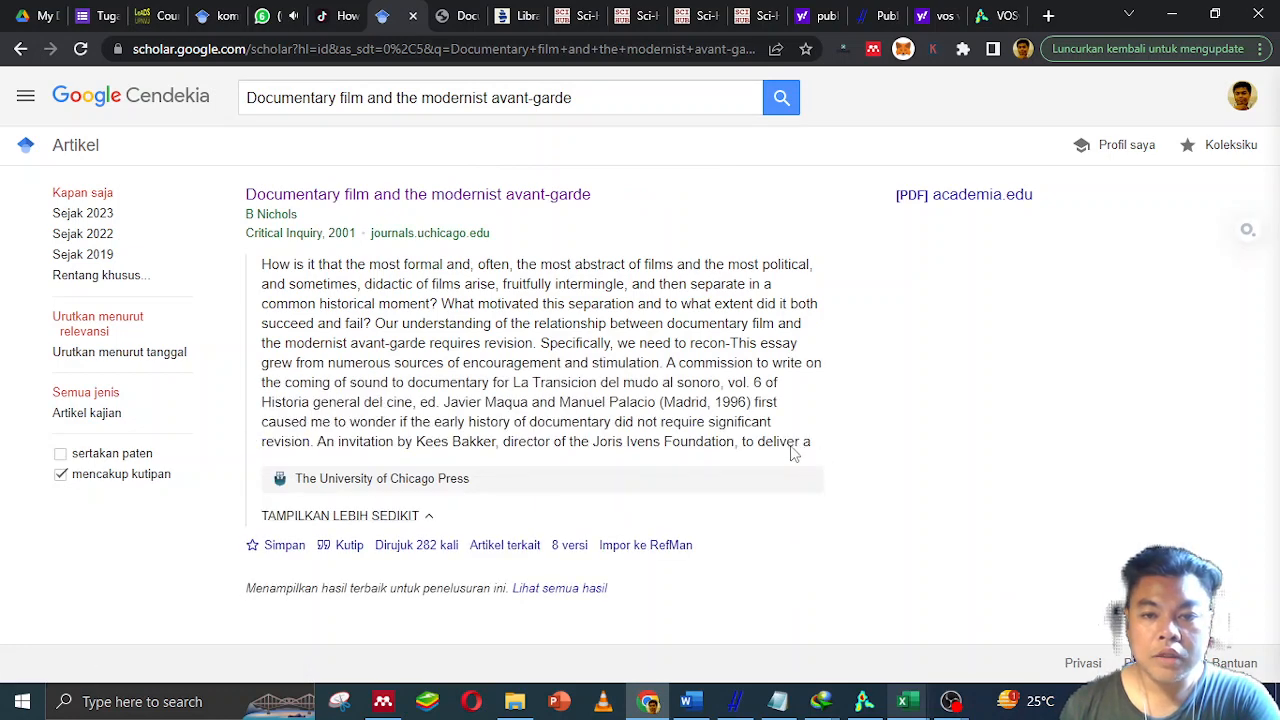
Open the found article's University of Chicago Press page and read its Overture and essay note for a usable abstract.
{"action": "left_click", "coordinate": [371, 196]}
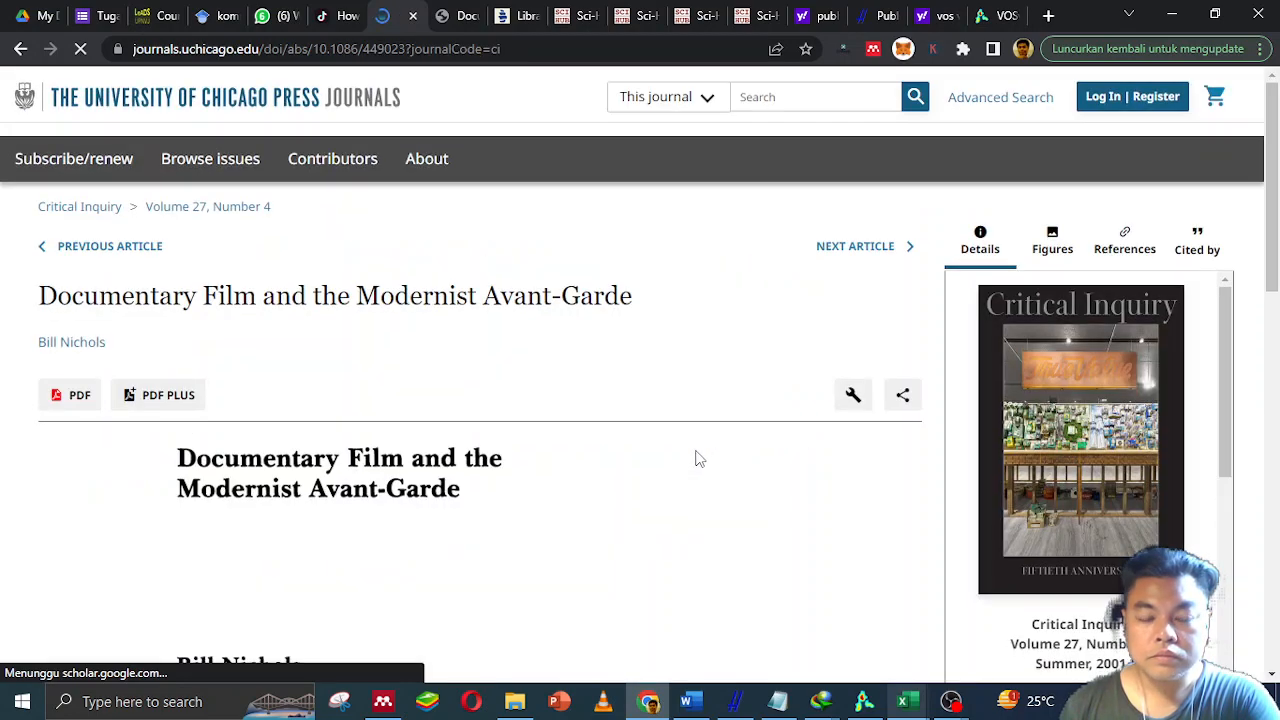
{"action": "scroll", "coordinate": [481, 487], "scroll_direction": "down", "scroll_amount": 3}
{"action": "scroll", "coordinate": [481, 487], "scroll_direction": "down", "scroll_amount": 3}
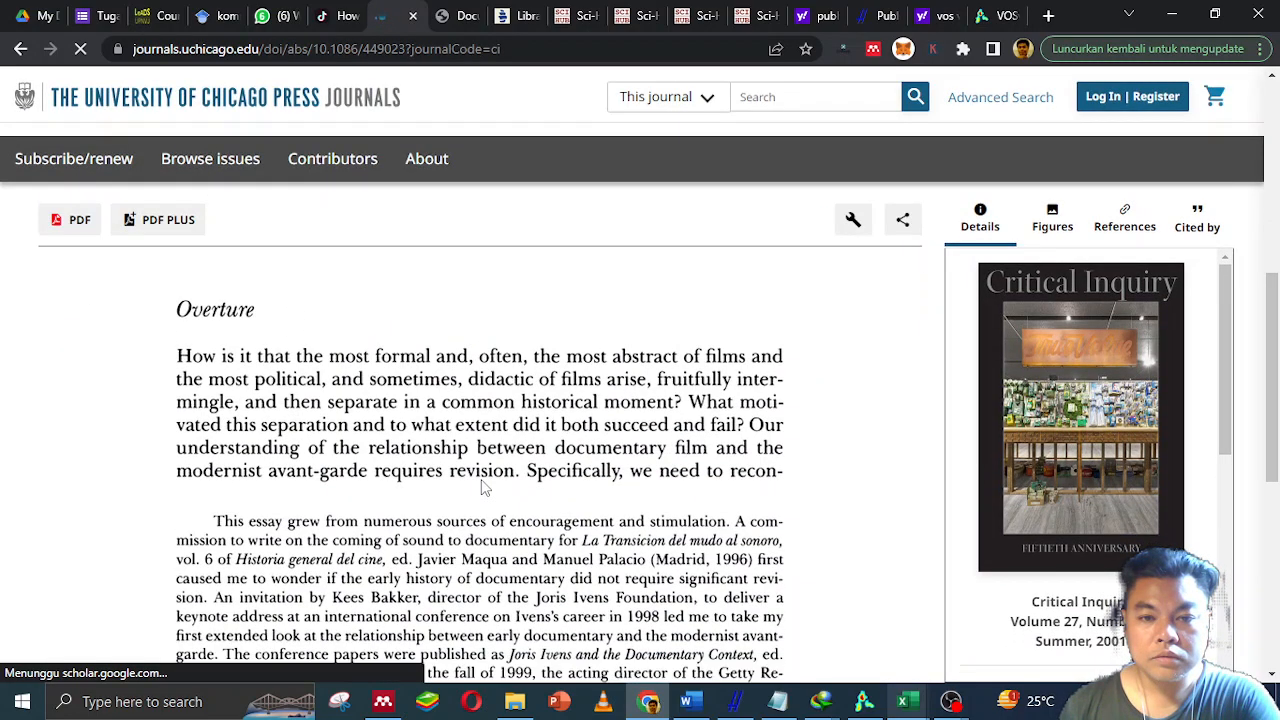
{"action": "scroll", "coordinate": [502, 487], "scroll_direction": "up", "scroll_amount": 5}
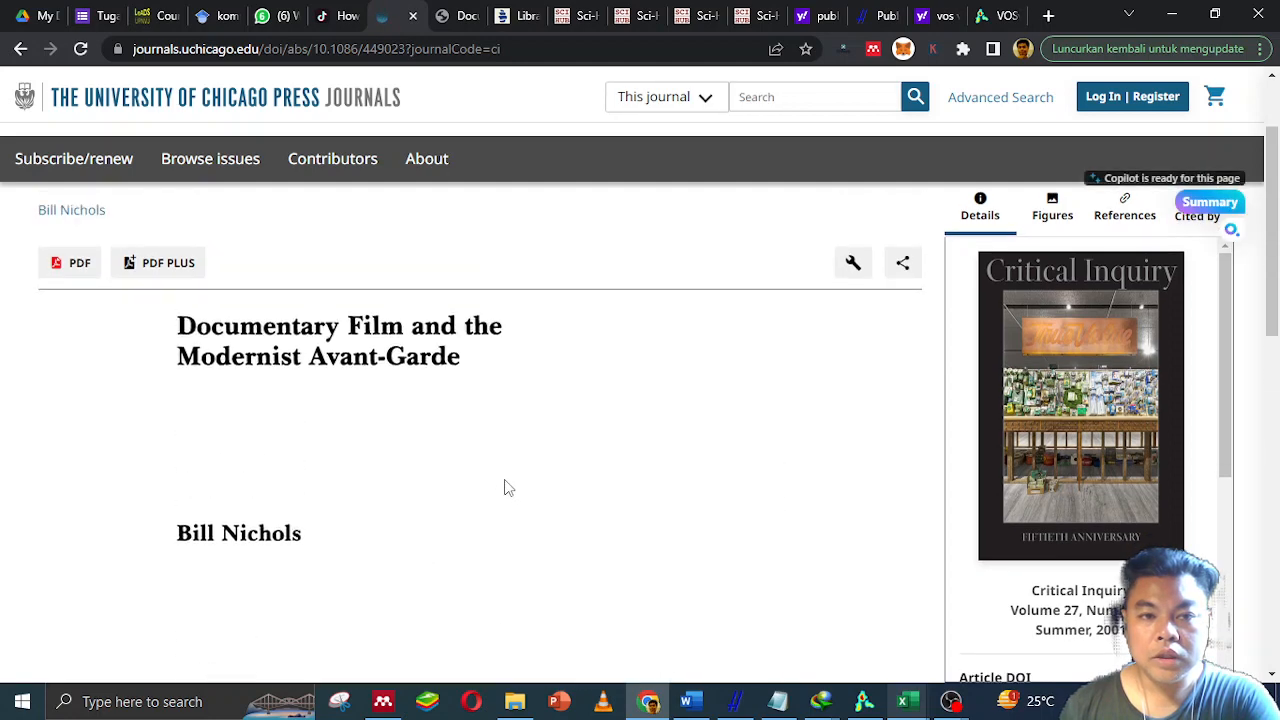
{"action": "scroll", "coordinate": [505, 487], "scroll_direction": "down", "scroll_amount": 3}
{"action": "scroll", "coordinate": [505, 487], "scroll_direction": "down", "scroll_amount": 2}
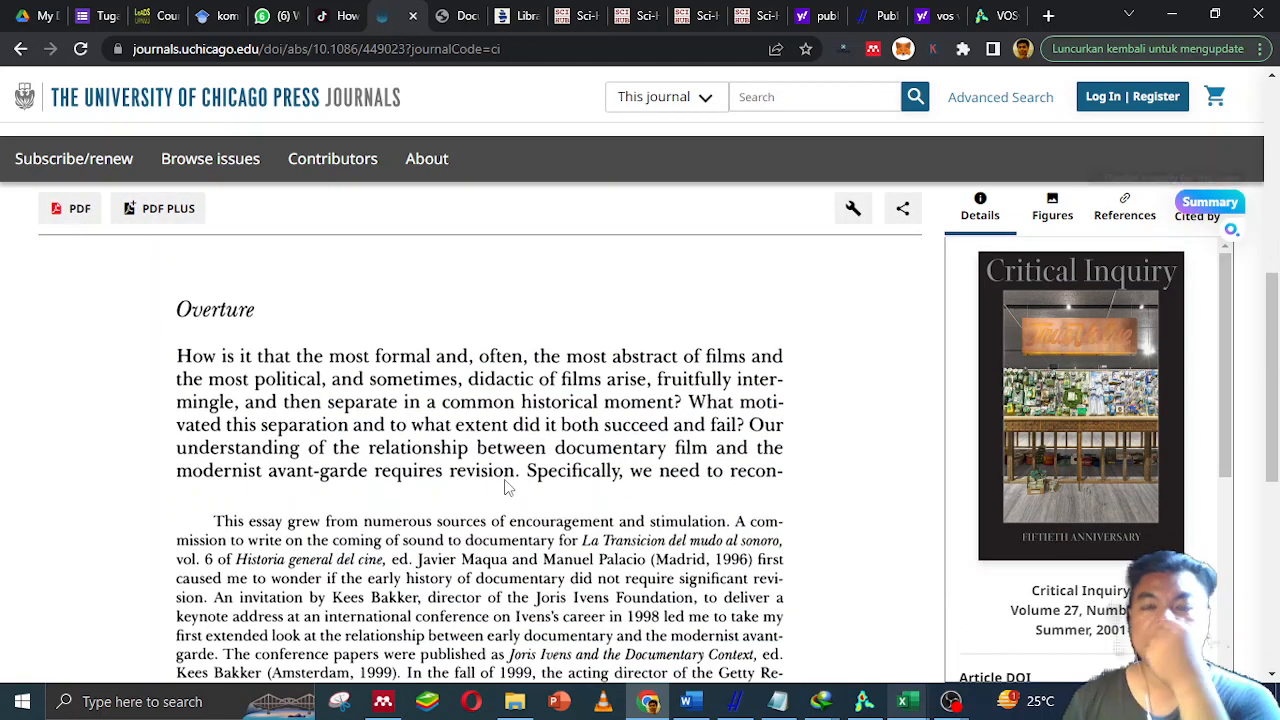
{"action": "scroll", "coordinate": [505, 487], "scroll_direction": "down", "scroll_amount": 4}
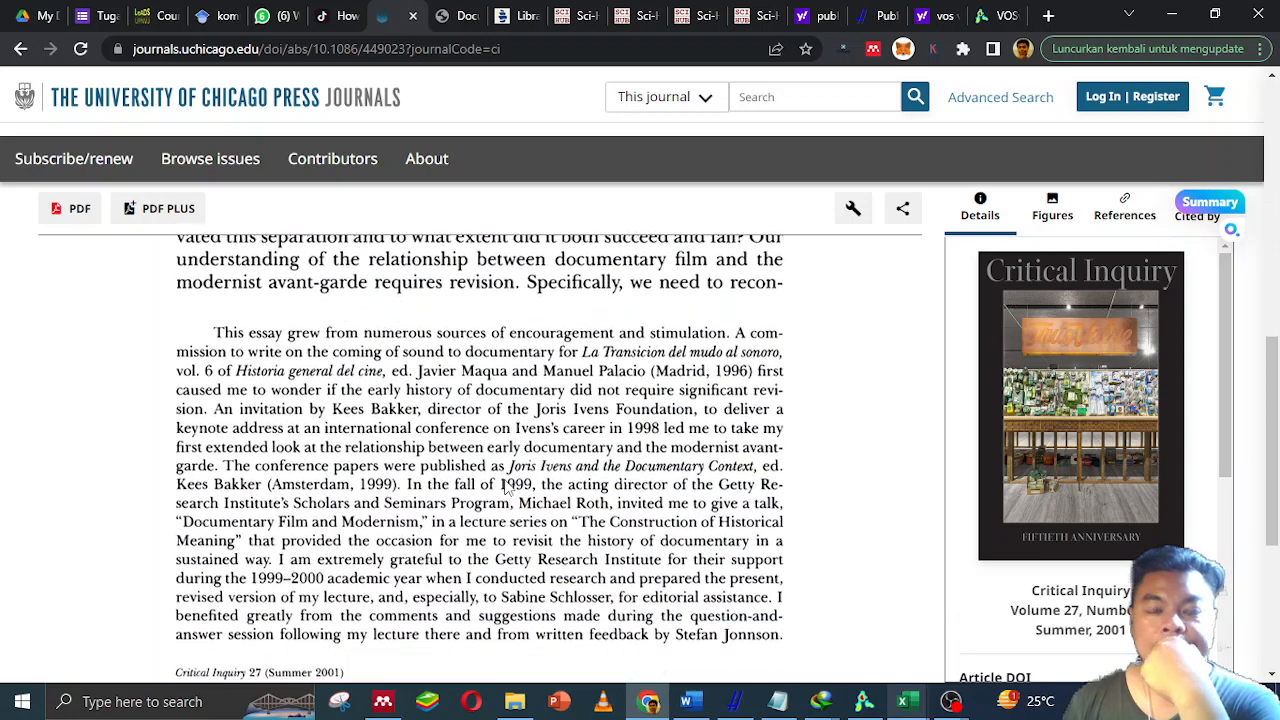
{"action": "scroll", "coordinate": [505, 487], "scroll_direction": "down", "scroll_amount": 1}
{"action": "scroll", "coordinate": [505, 487], "scroll_direction": "up", "scroll_amount": 6}
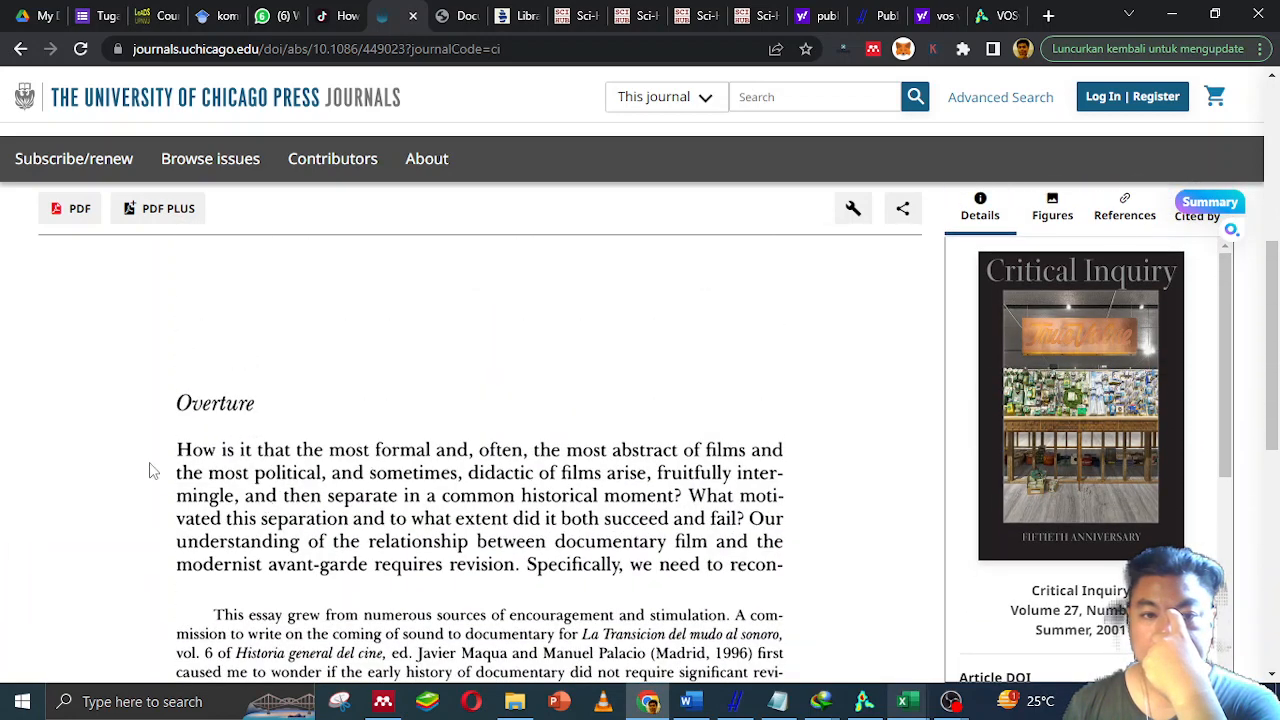
{"action": "scroll", "coordinate": [549, 560], "scroll_direction": "down", "scroll_amount": 3}
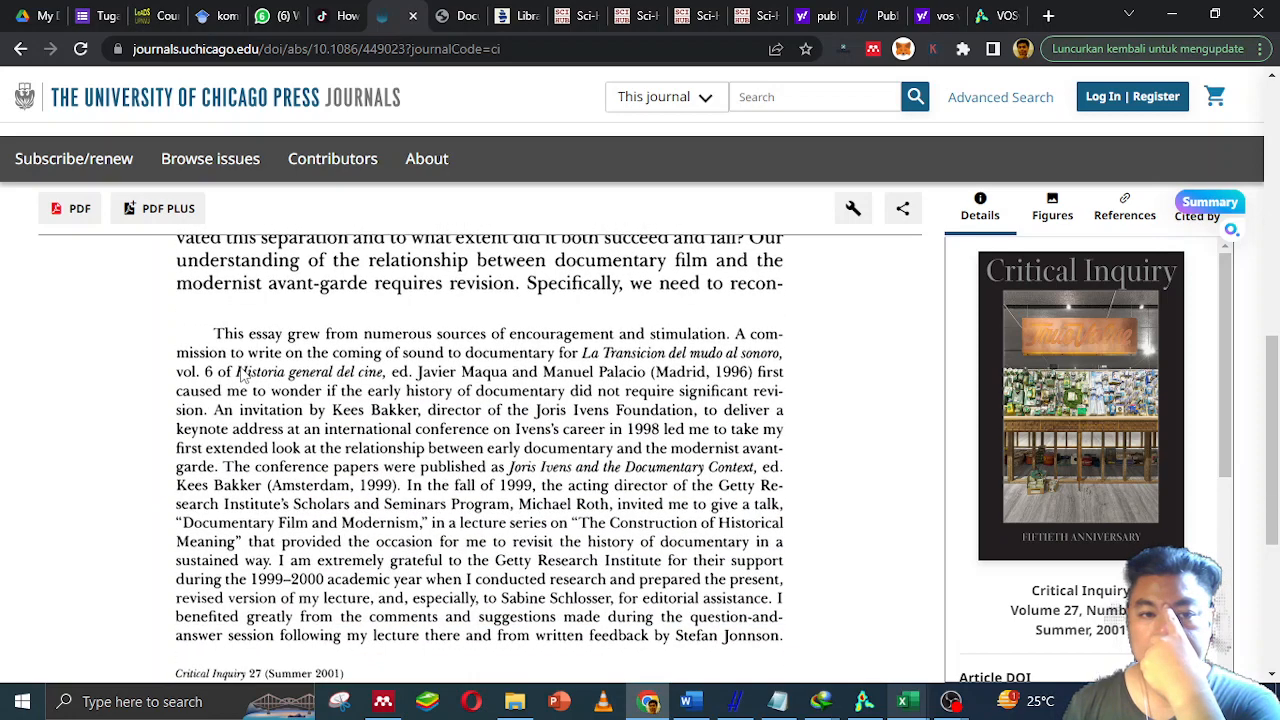
{"action": "left_click_drag", "start_coordinate": [206, 334], "coordinate": [397, 361]}
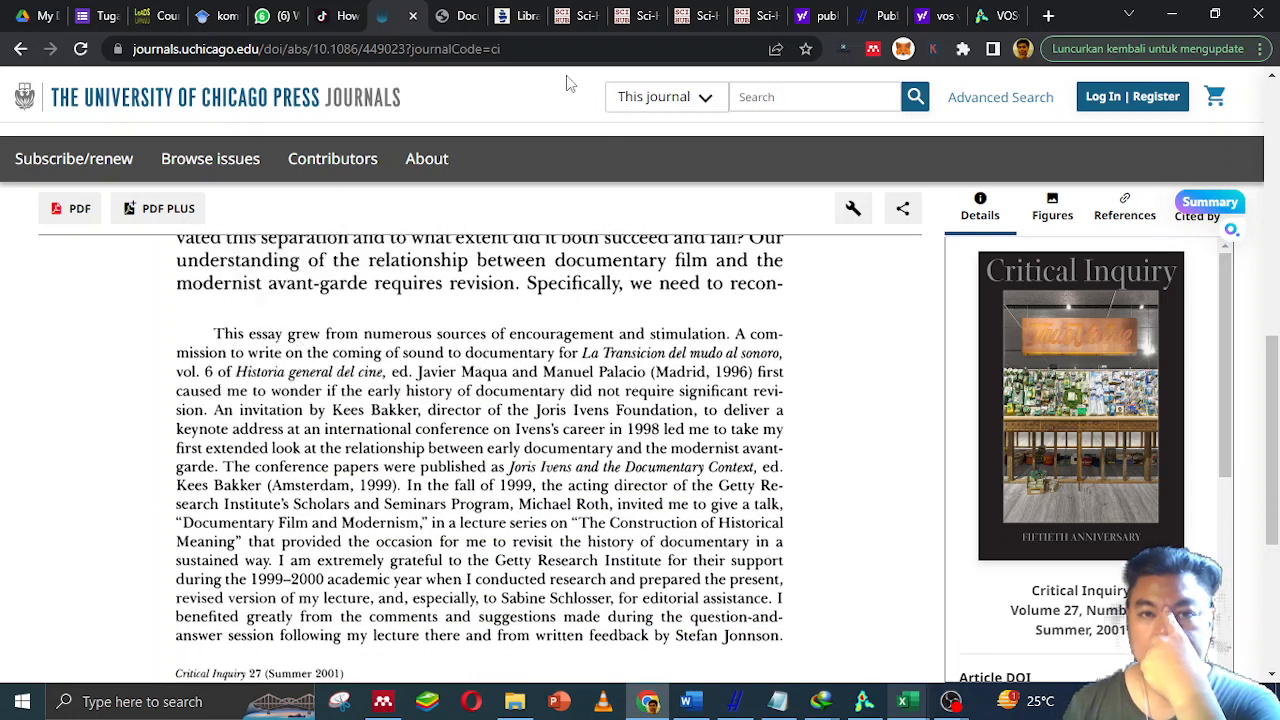
Look through the open Sci-Hub papers and the Library Genesis search page, ending back at the University of Chicago Press article.
{"action": "left_click", "coordinate": [568, 25]}
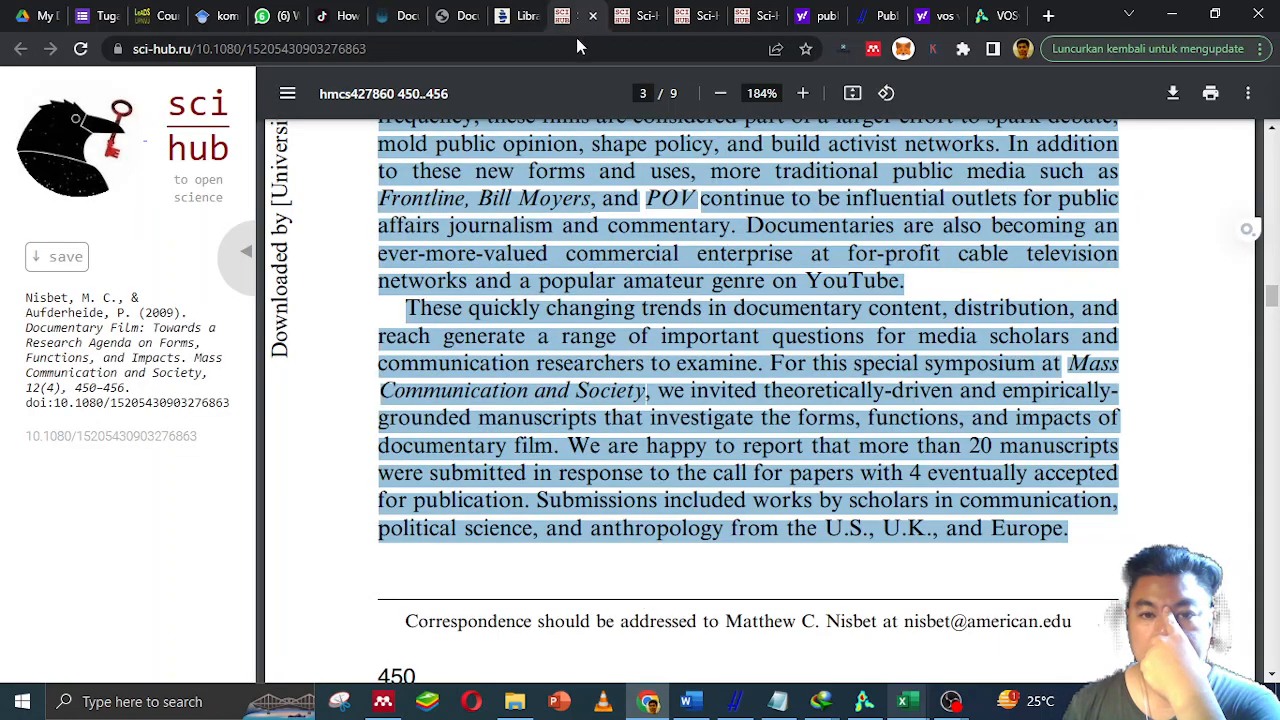
{"action": "scroll", "coordinate": [596, 243], "scroll_direction": "up", "scroll_amount": 5}
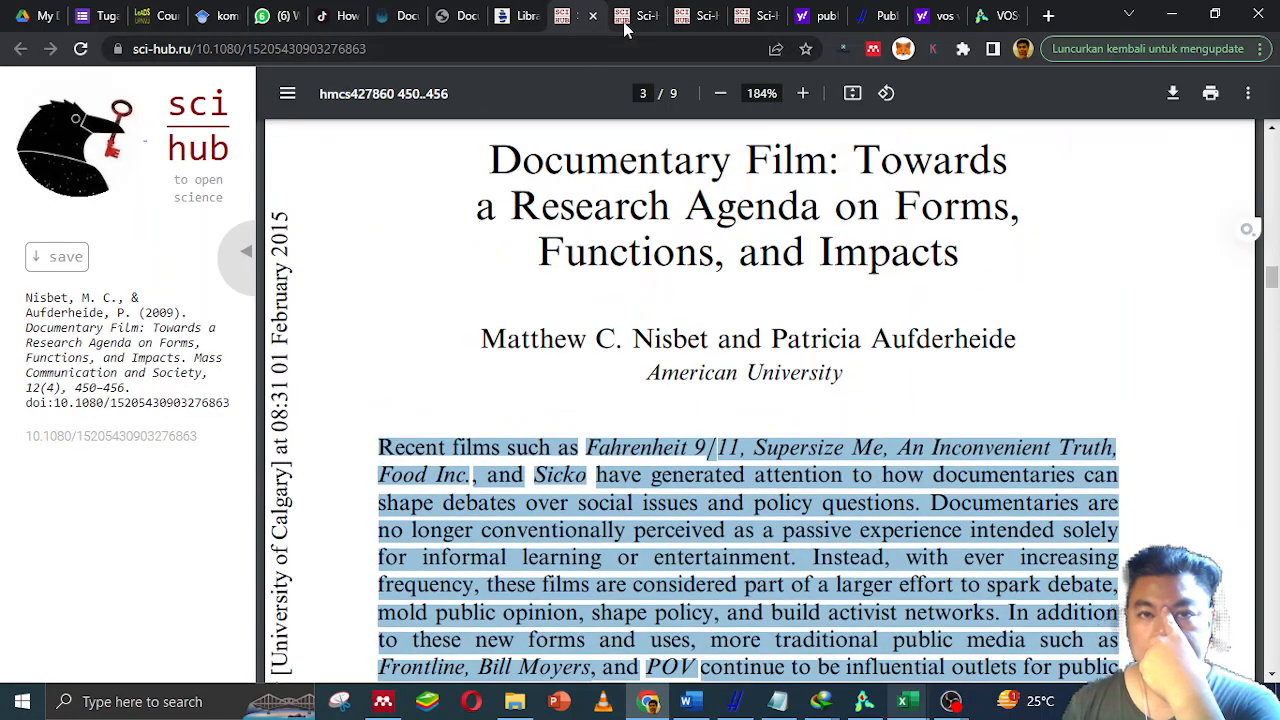
{"action": "left_click", "coordinate": [636, 22]}
{"action": "left_click", "coordinate": [697, 20]}
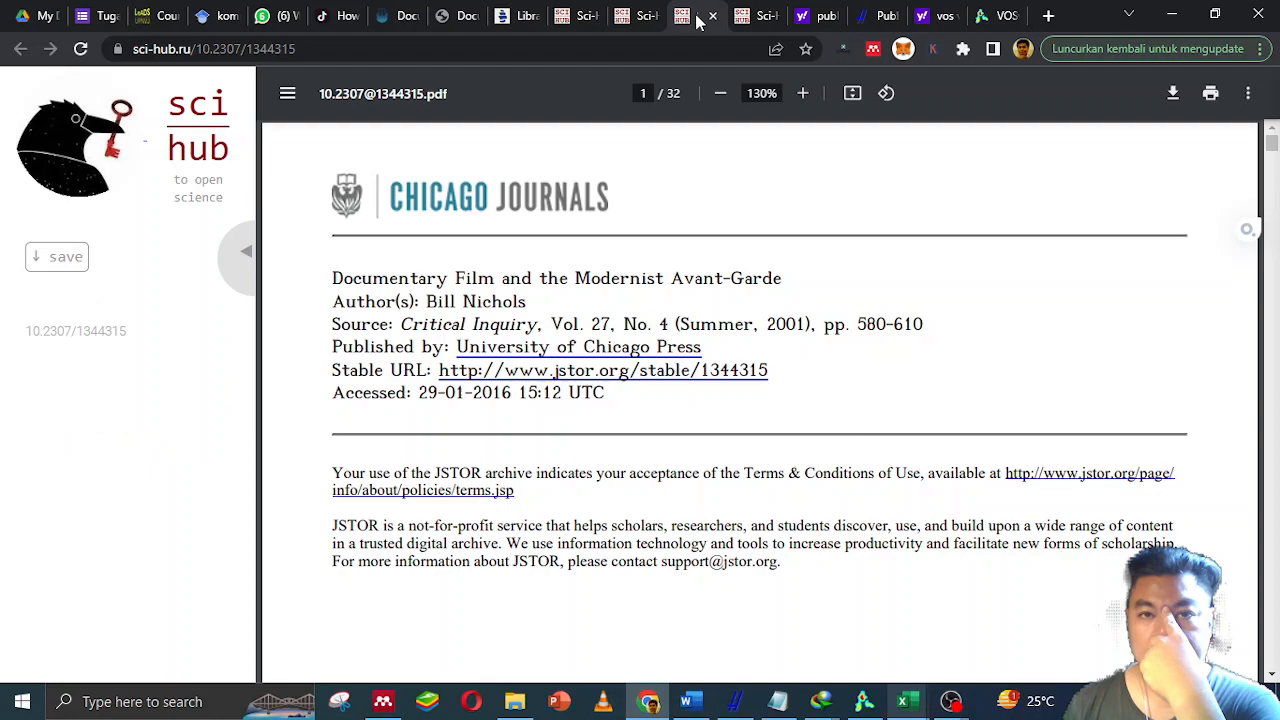
{"action": "left_click", "coordinate": [757, 22]}
{"action": "scroll", "coordinate": [662, 300], "scroll_direction": "up", "scroll_amount": 3}
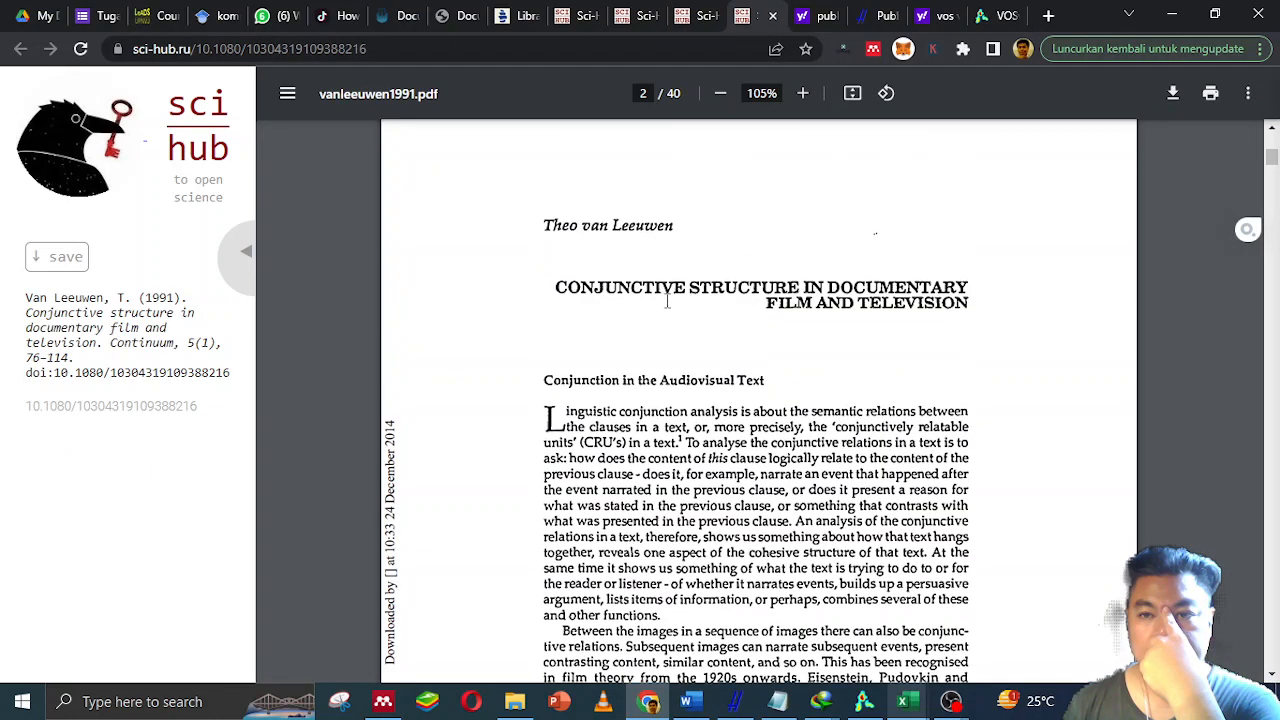
{"action": "left_click", "coordinate": [510, 28]}
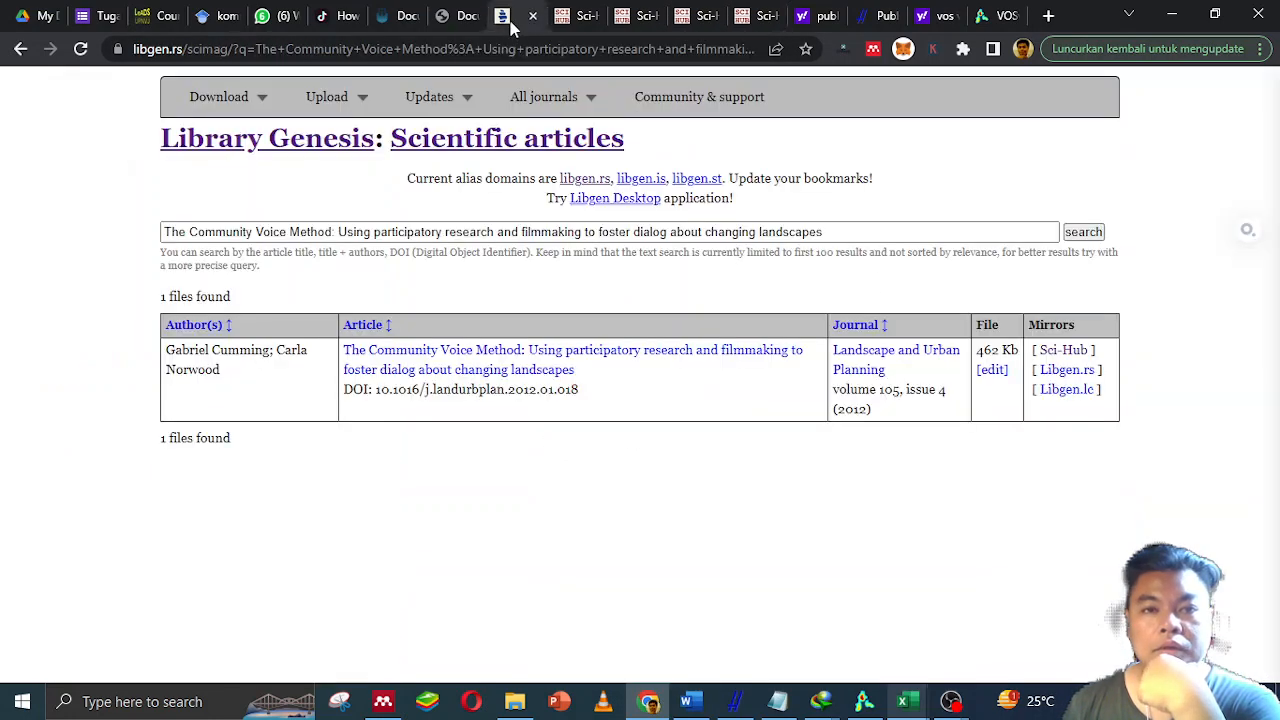
{"action": "left_click", "coordinate": [395, 18]}
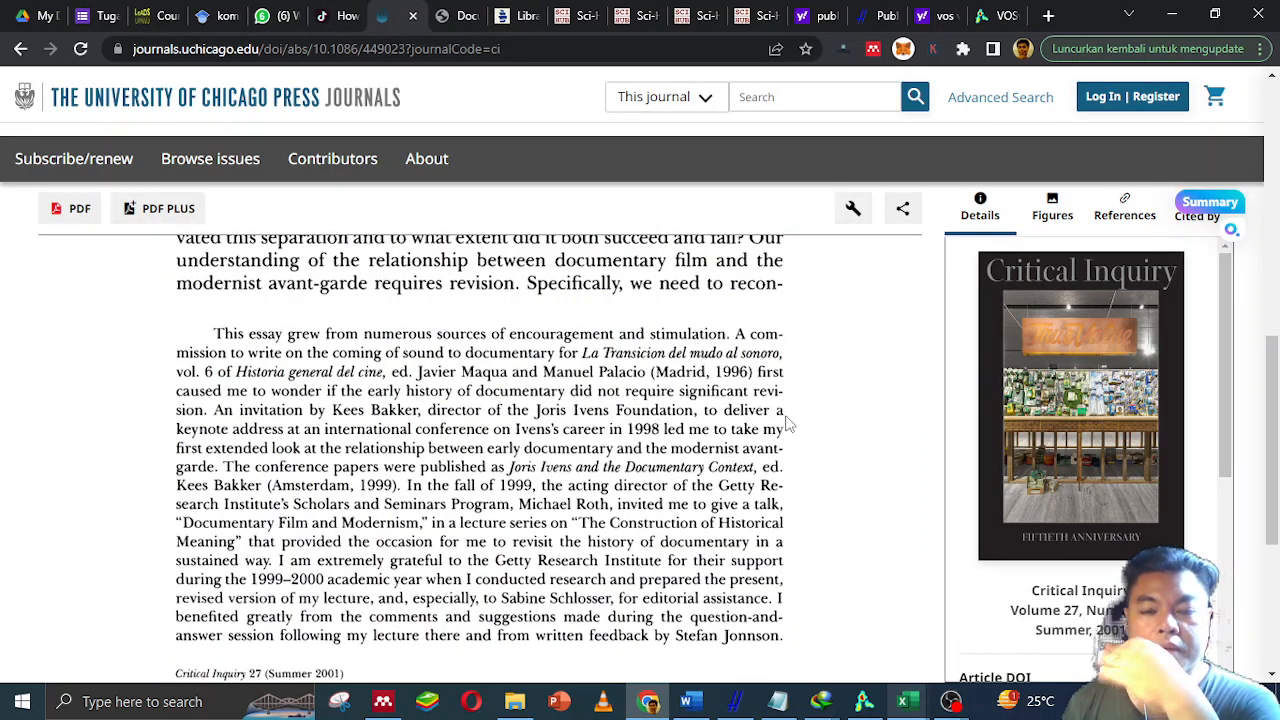
Copy the title "What a documentary is, after all" from cell C9 of the Excel workbook and search for it in Google Scholar in Chrome.
{"action": "left_click", "coordinate": [911, 701]}
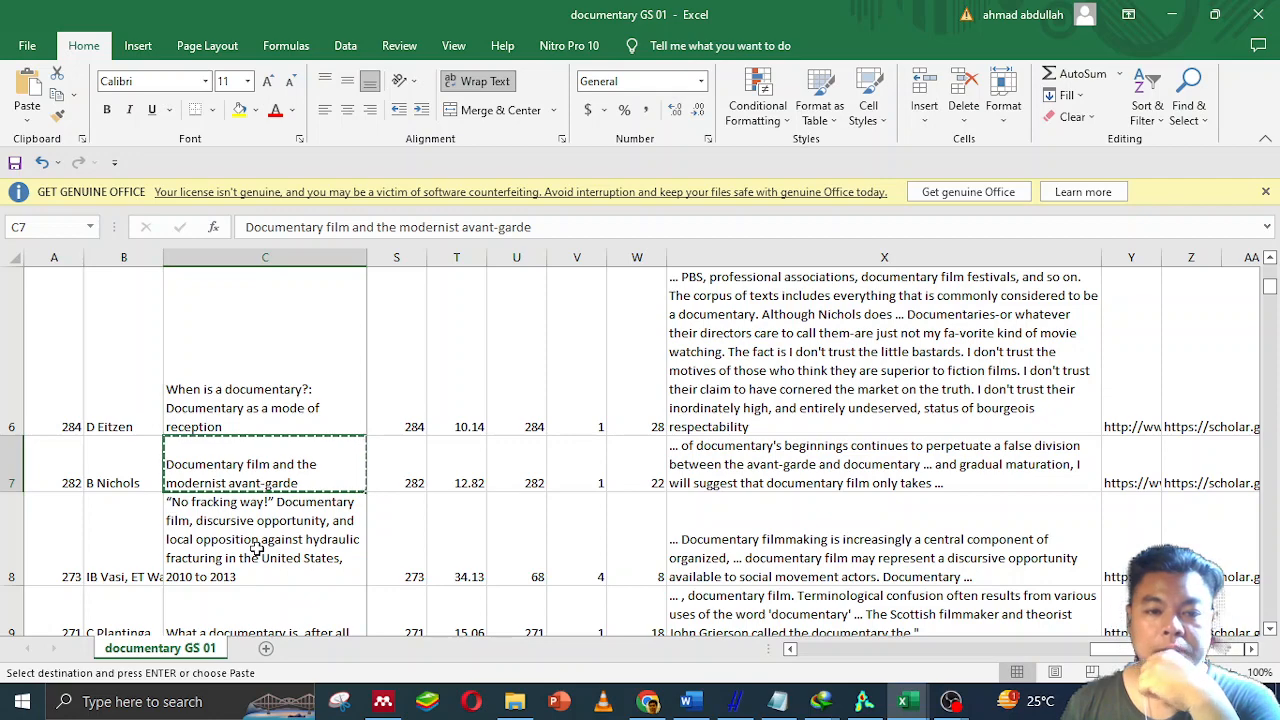
{"action": "scroll", "coordinate": [257, 549], "scroll_direction": "down", "scroll_amount": 1}
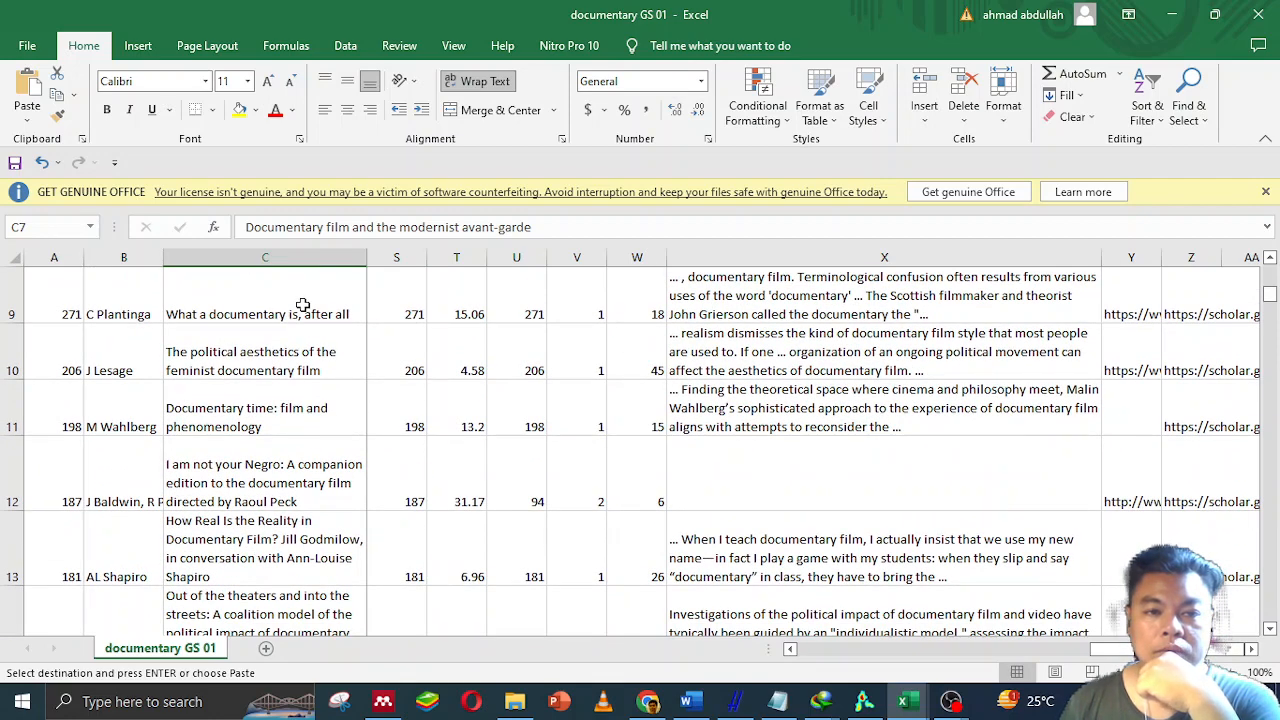
{"action": "left_click", "coordinate": [301, 305]}
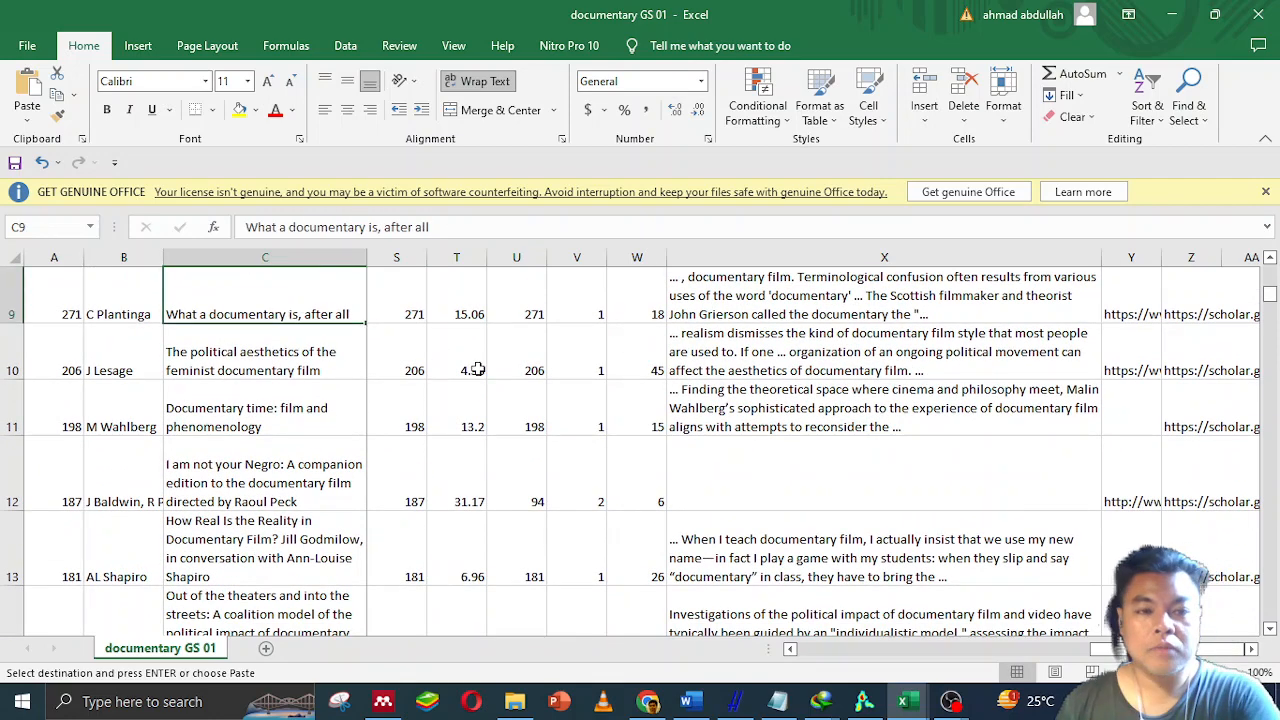
{"action": "key", "text": "ctrl+c"}
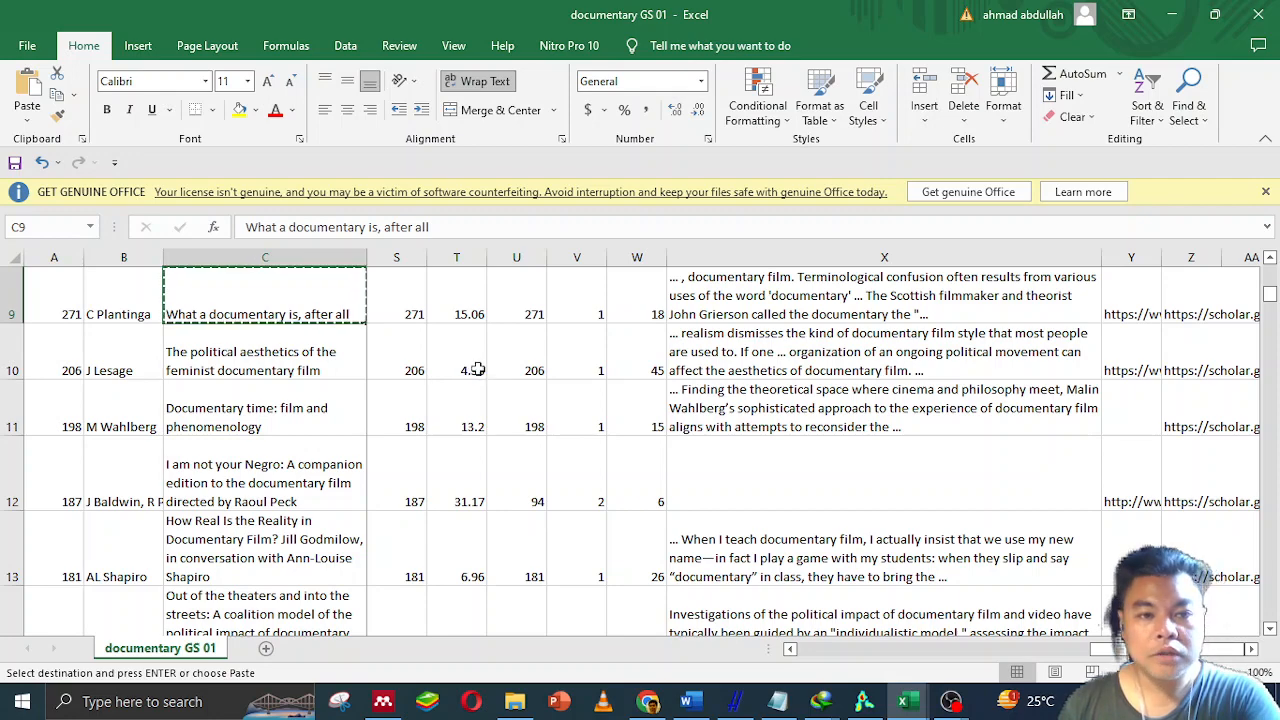
{"action": "key", "text": "alt+Tab"}
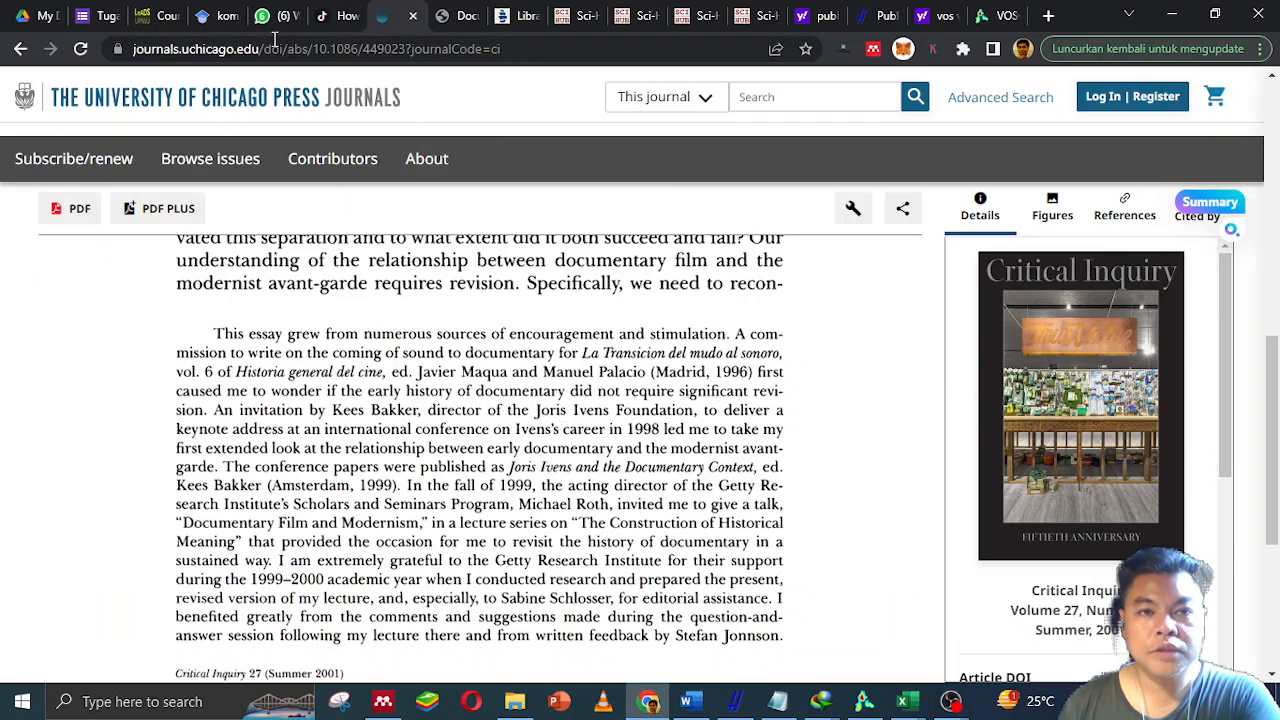
{"action": "left_click", "coordinate": [20, 49]}
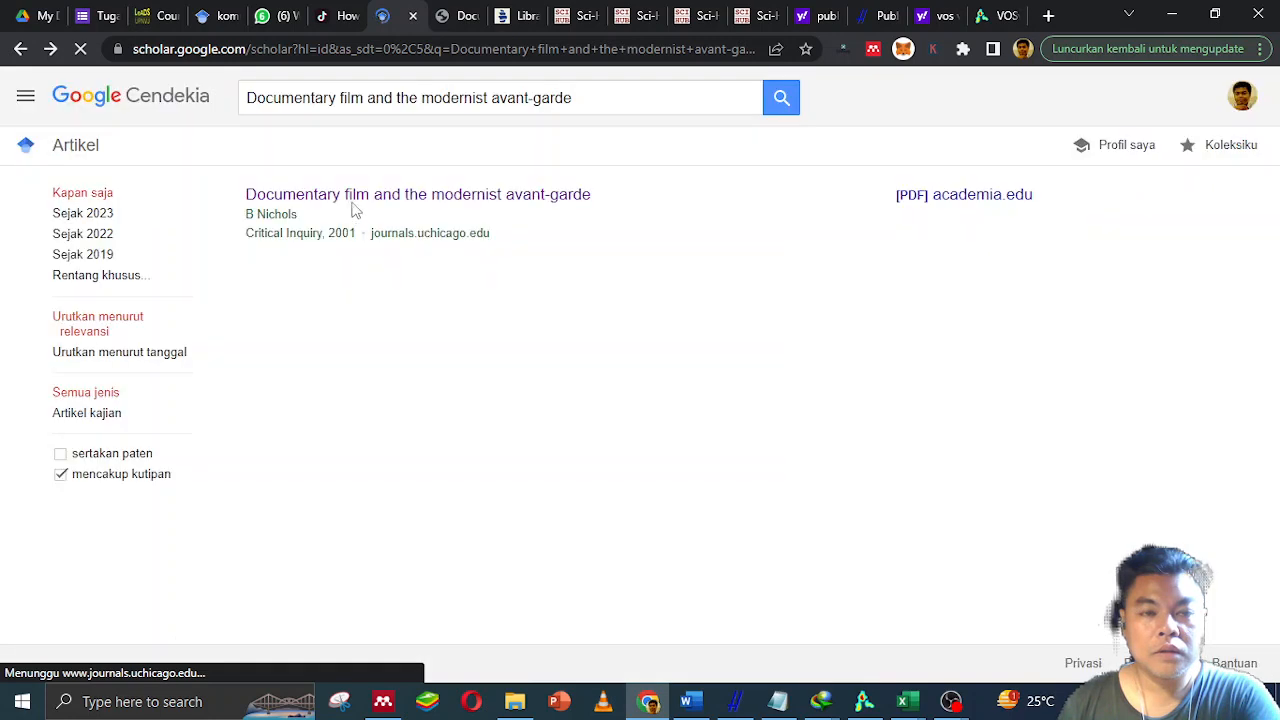
{"action": "triple_click", "coordinate": [374, 99]}
{"action": "key", "text": "ctrl+v"}
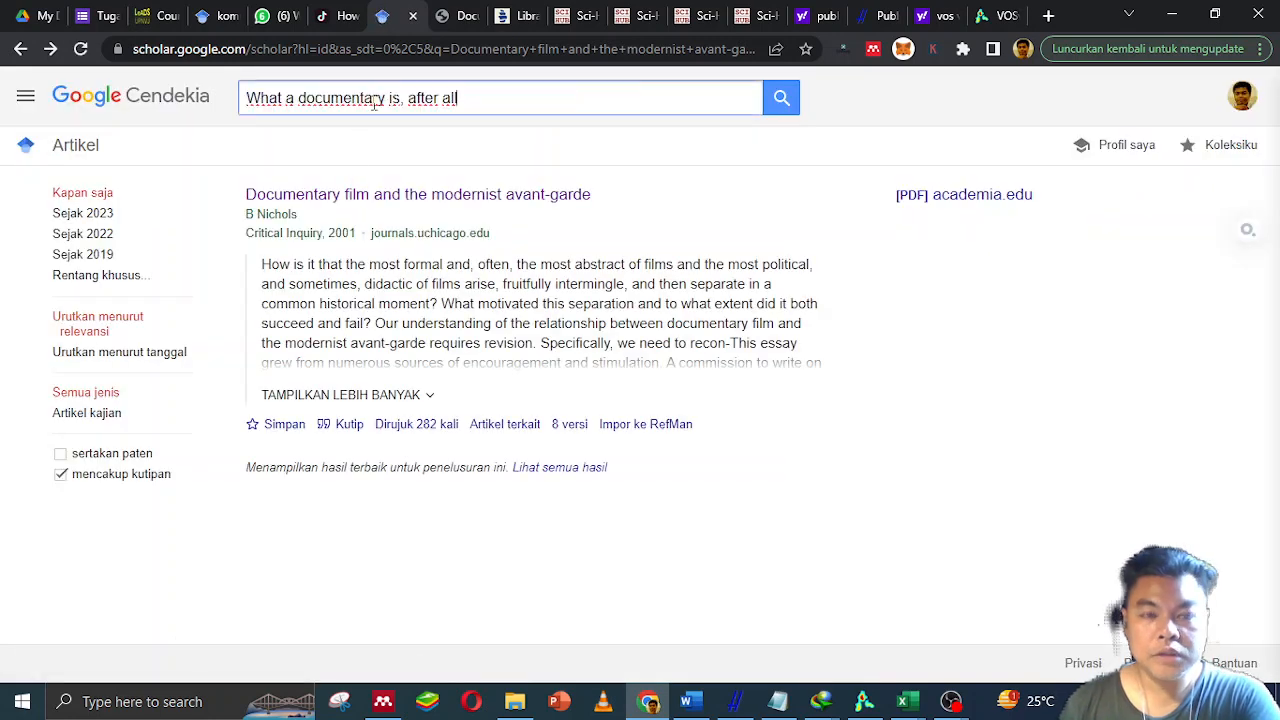
{"action": "key", "text": "Return"}
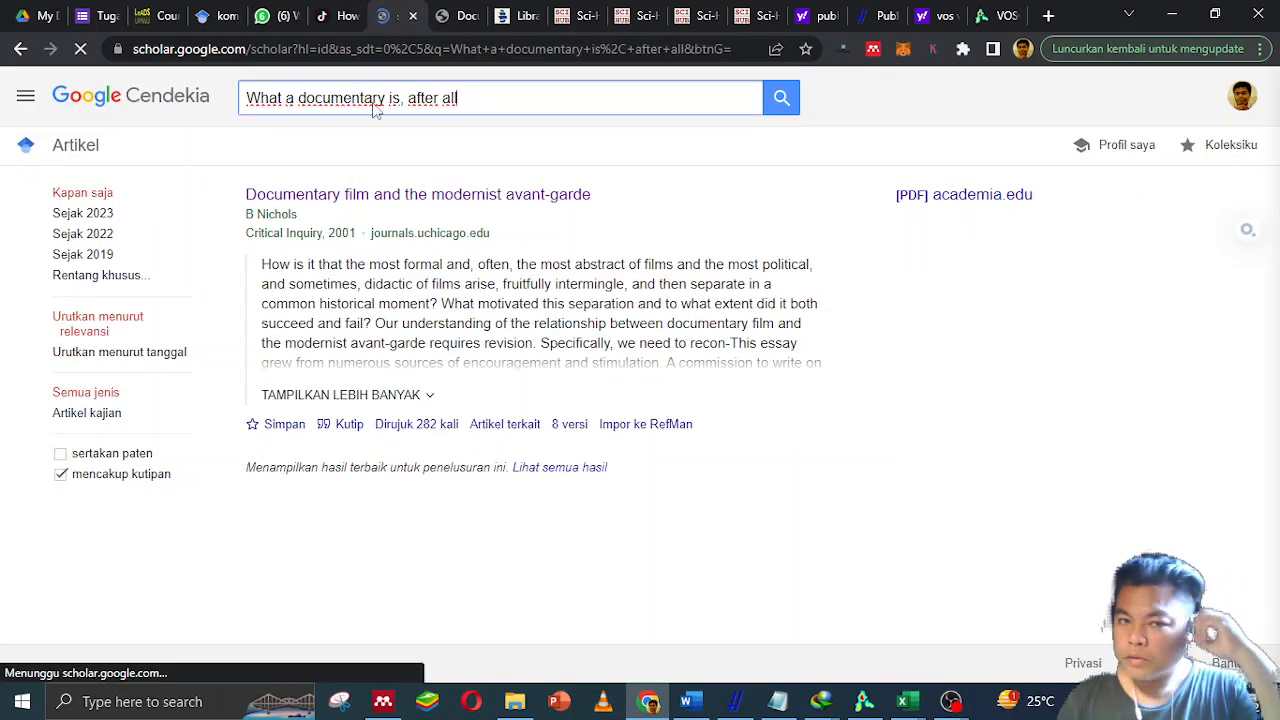
Open the found article's JSTOR page, read its preview for a usable abstract, and return to the Google Scholar results.
{"action": "left_click", "coordinate": [406, 200]}
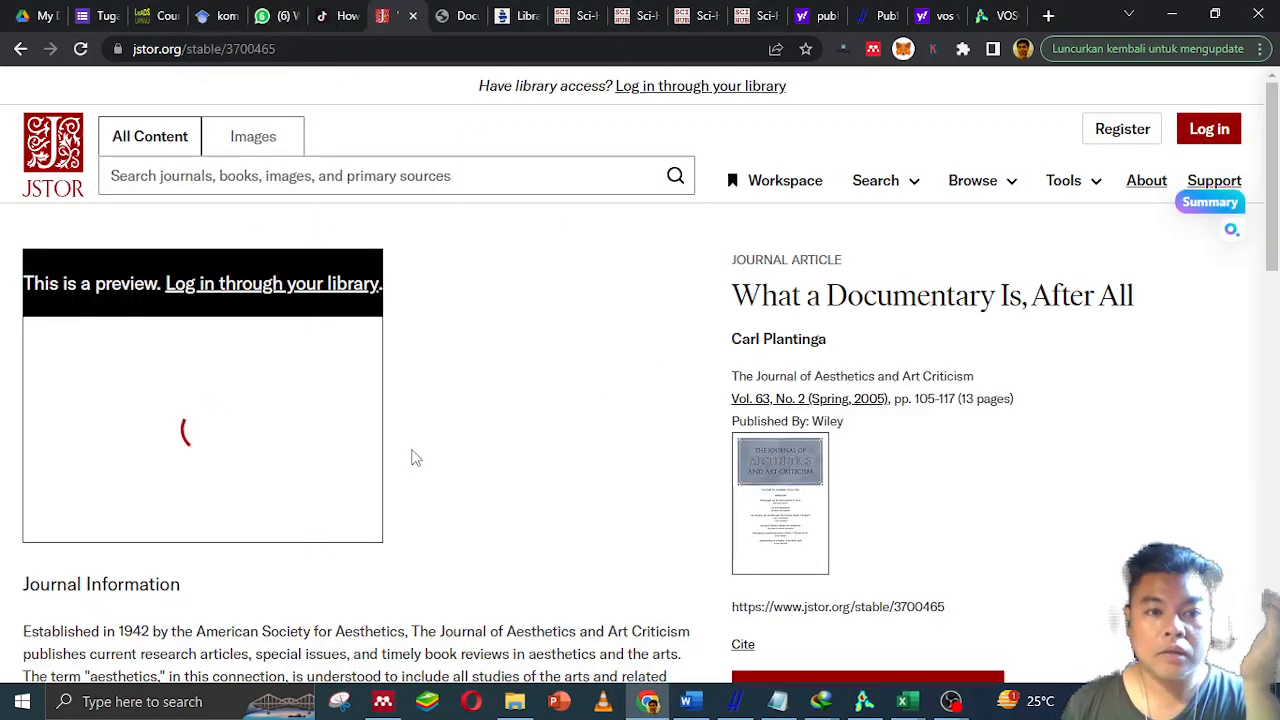
{"action": "scroll", "coordinate": [440, 455], "scroll_direction": "down", "scroll_amount": 3}
{"action": "scroll", "coordinate": [455, 450], "scroll_direction": "down", "scroll_amount": 2}
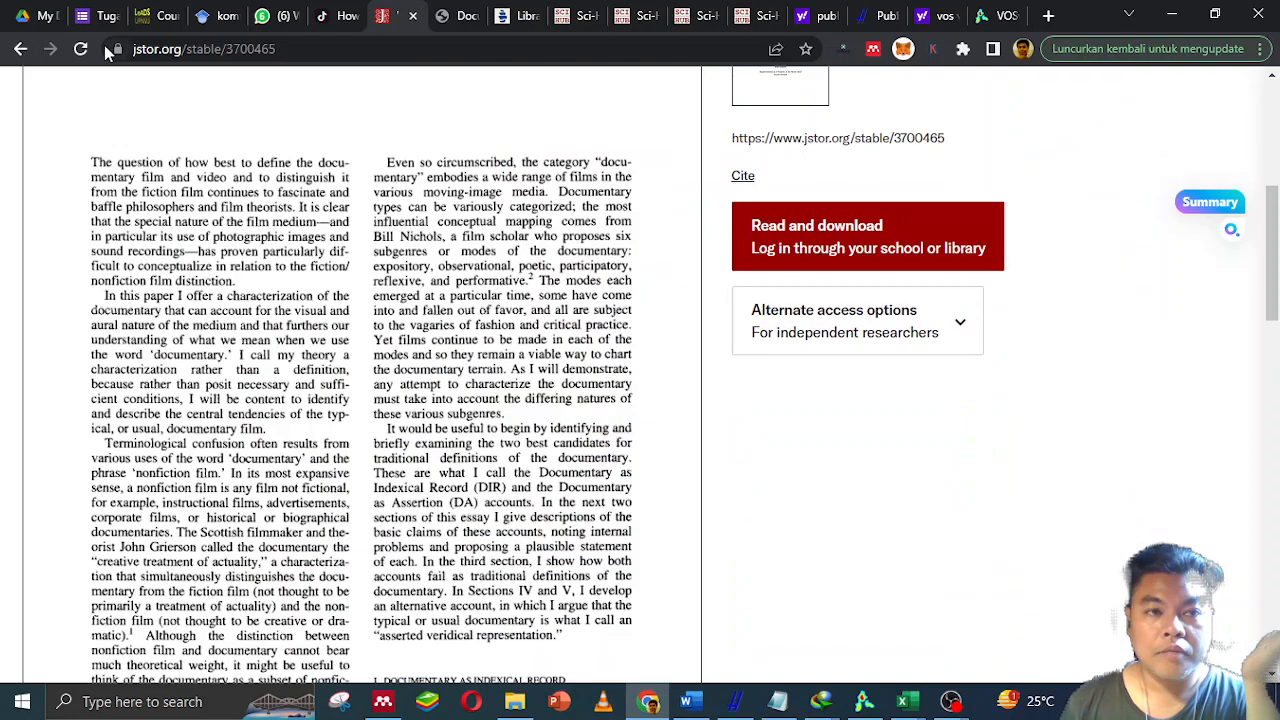
{"action": "left_click", "coordinate": [21, 50]}
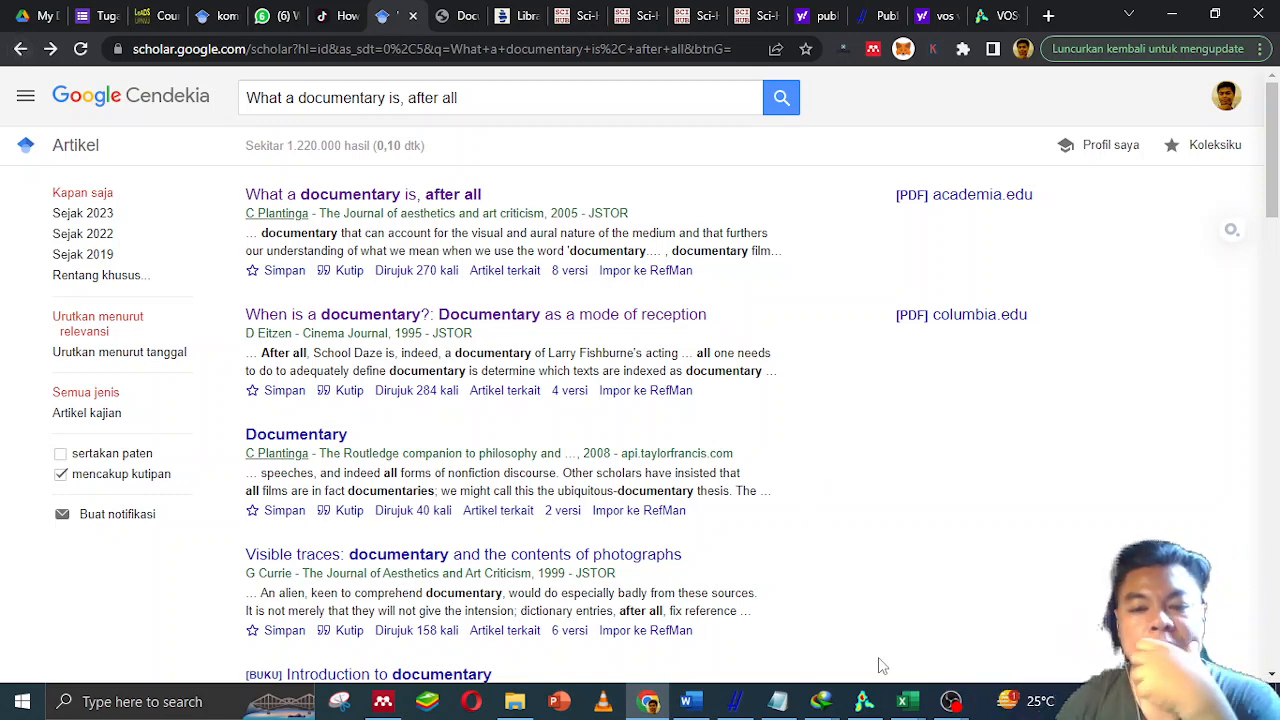
Switch back to the documentary GS 01 workbook in Excel and look over the shortened abstracts further down the sheet.
{"action": "mouse_move", "coordinate": [873, 710]}
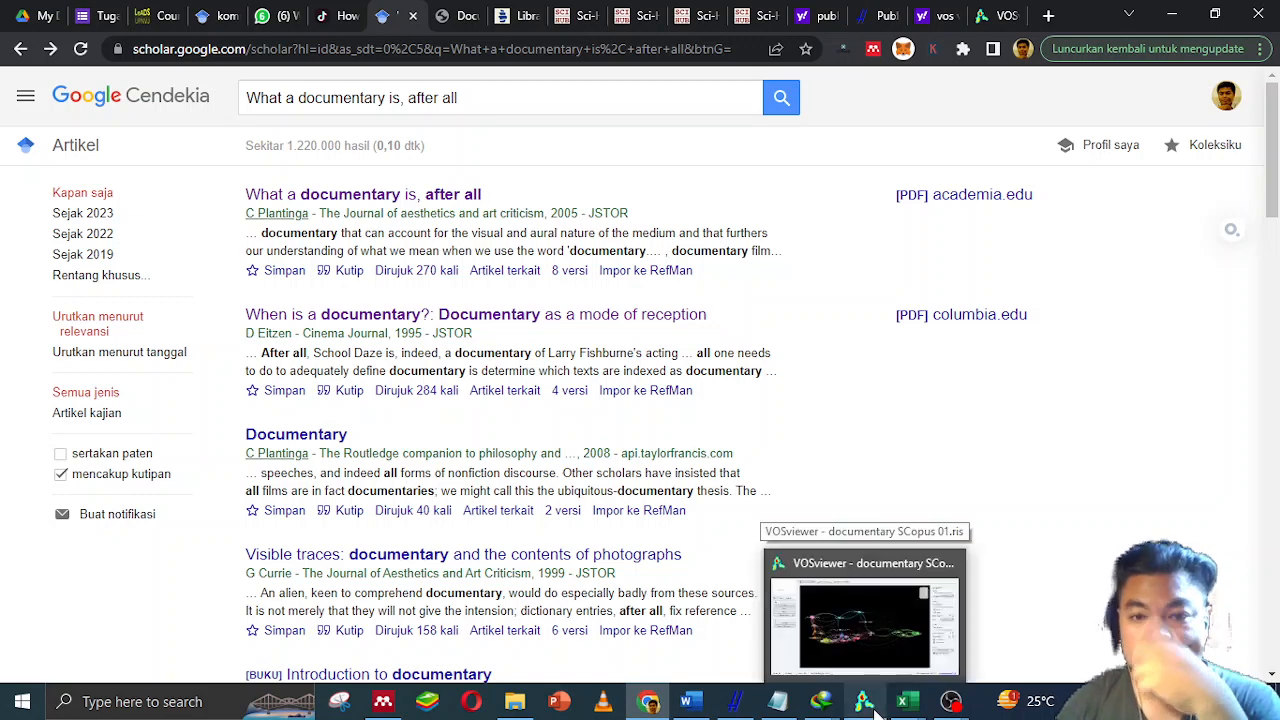
{"action": "left_click", "coordinate": [873, 710]}
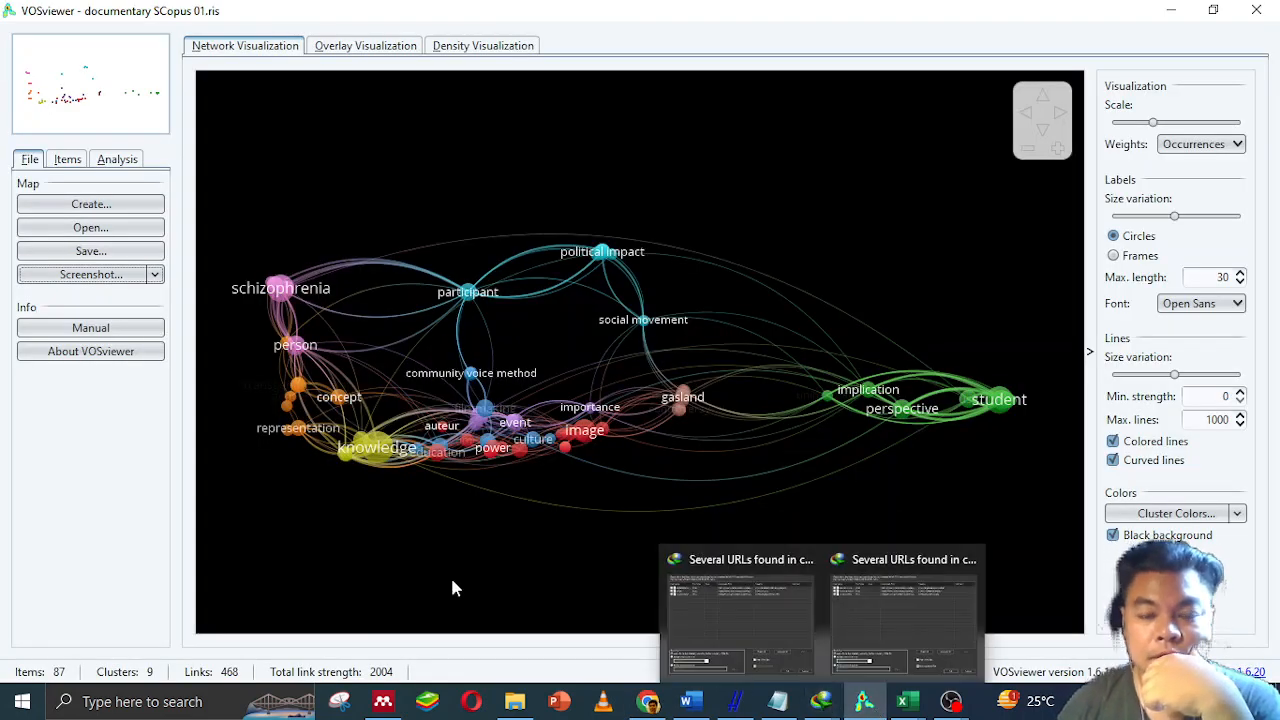
{"action": "mouse_move", "coordinate": [903, 708]}
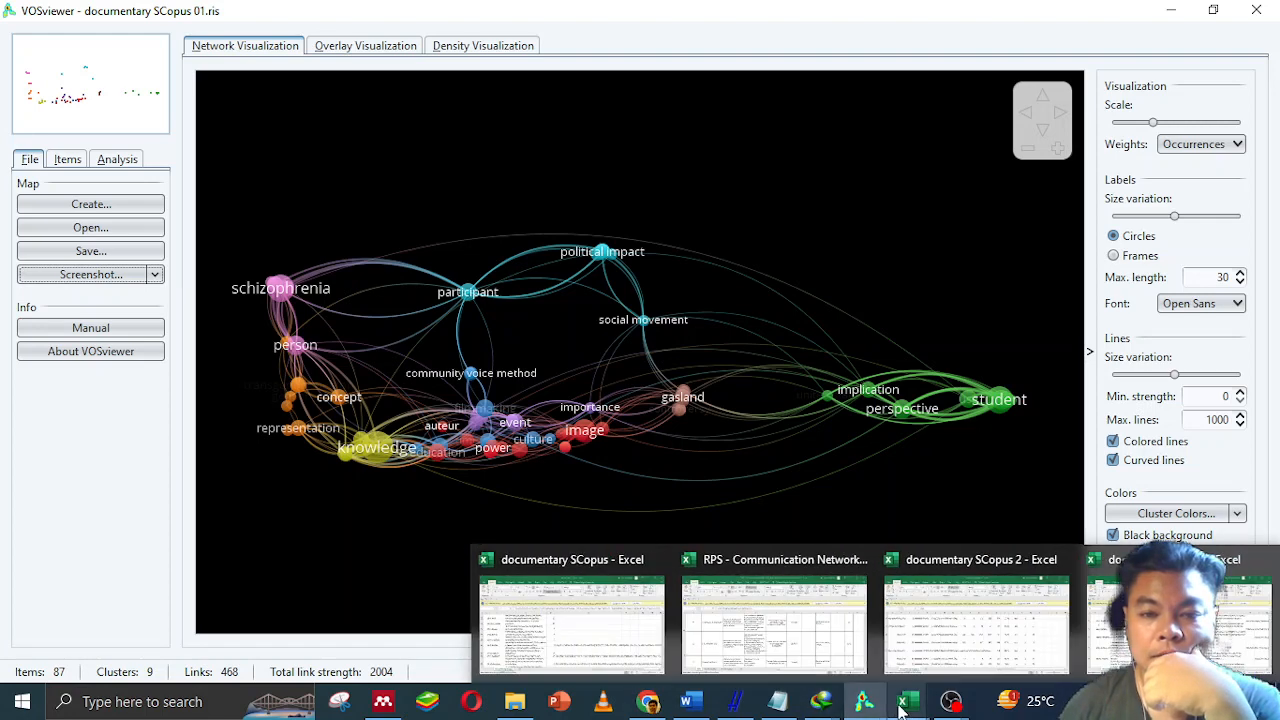
{"action": "mouse_move", "coordinate": [828, 708]}
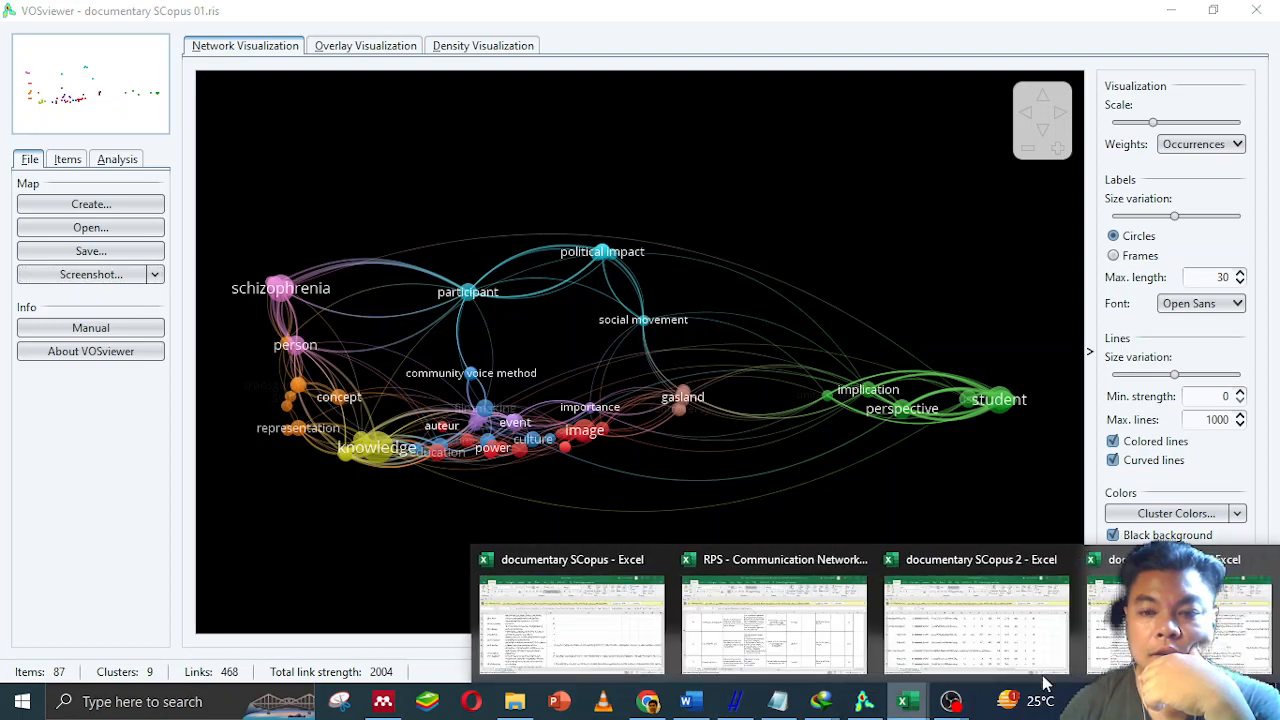
{"action": "left_click", "coordinate": [1180, 620]}
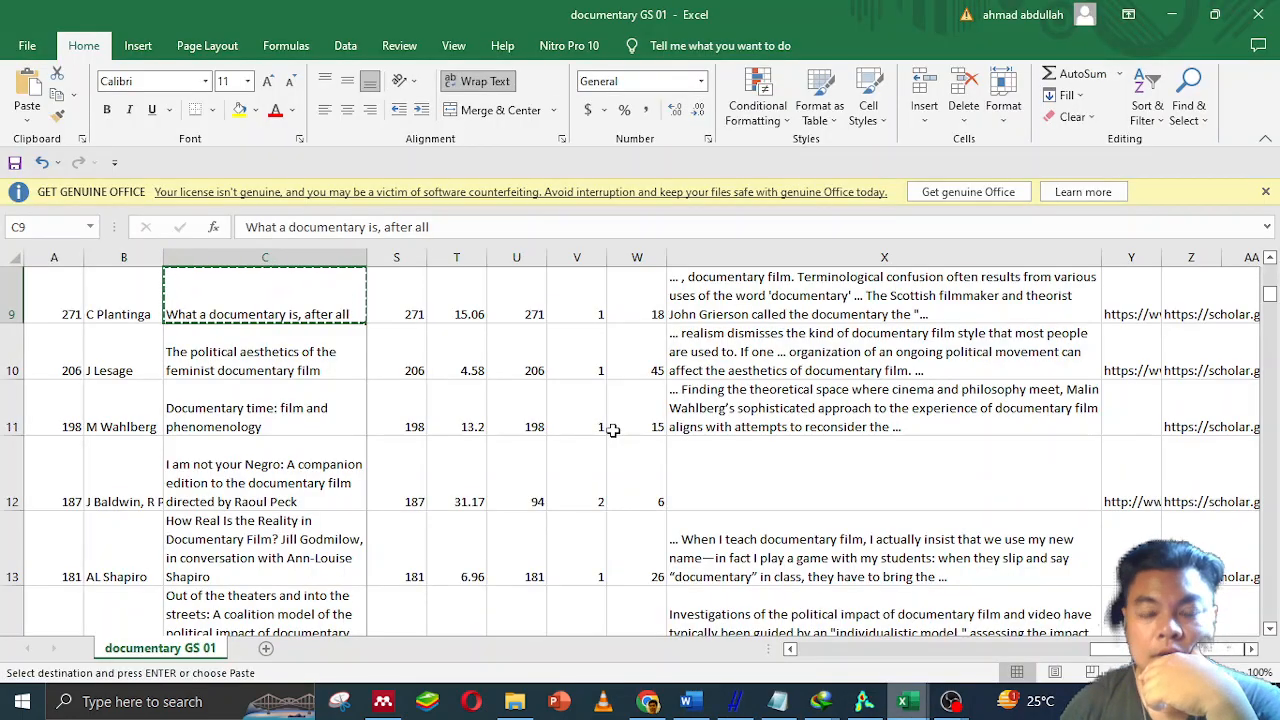
{"action": "scroll", "coordinate": [590, 445], "scroll_direction": "down", "scroll_amount": 8}
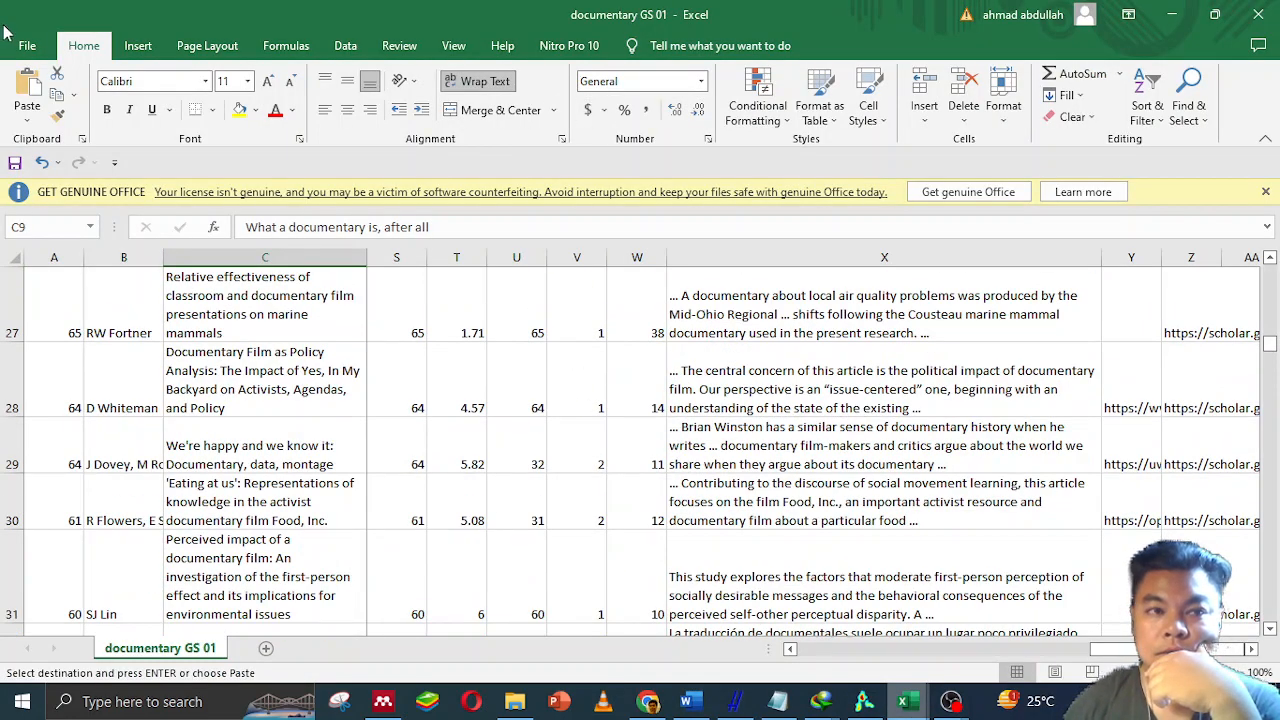
Save the workbook as documentary GS 01 in Excel Workbook format in the Custom Office Templates folder under Documents.
{"action": "left_click", "coordinate": [26, 47]}
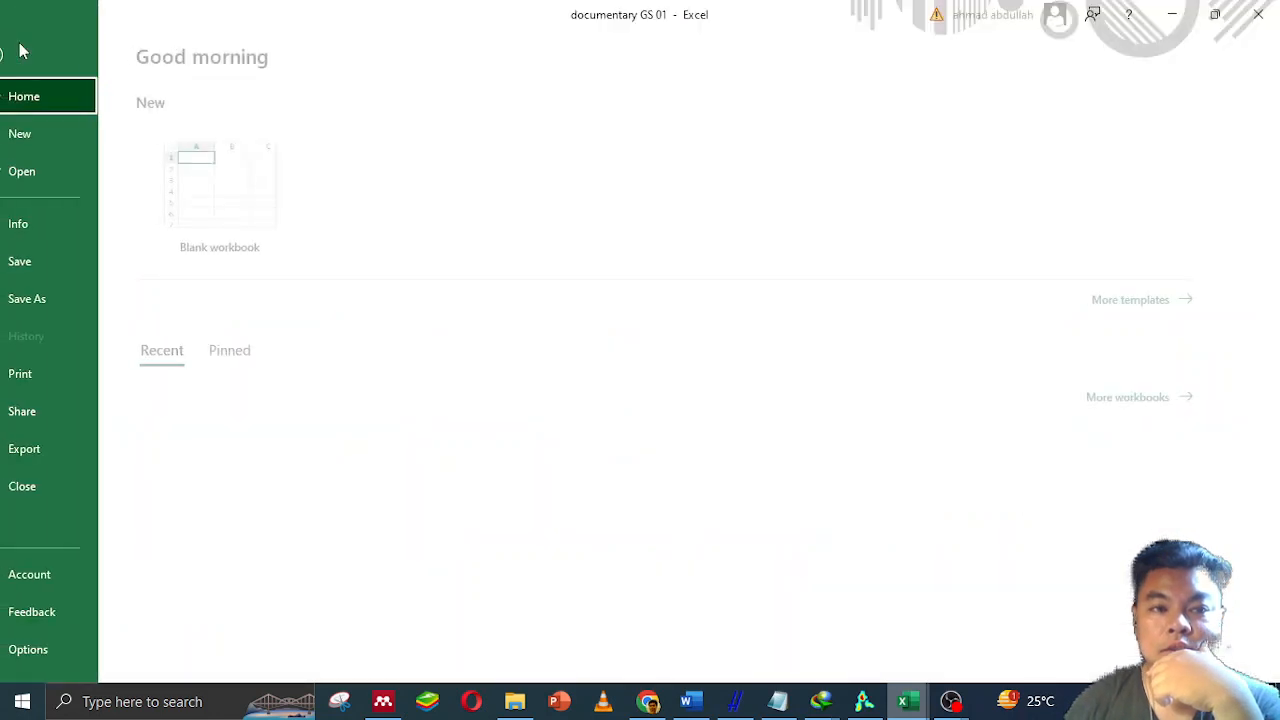
{"action": "left_click", "coordinate": [64, 300]}
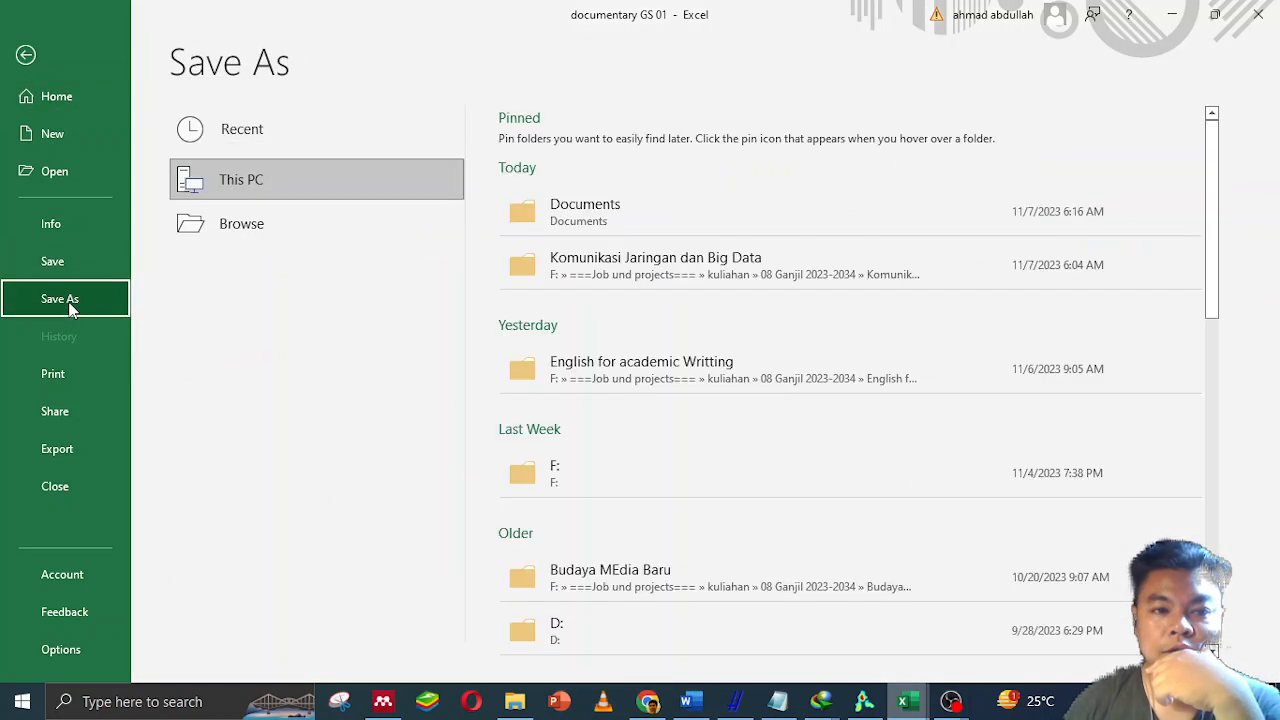
{"action": "left_click", "coordinate": [587, 222]}
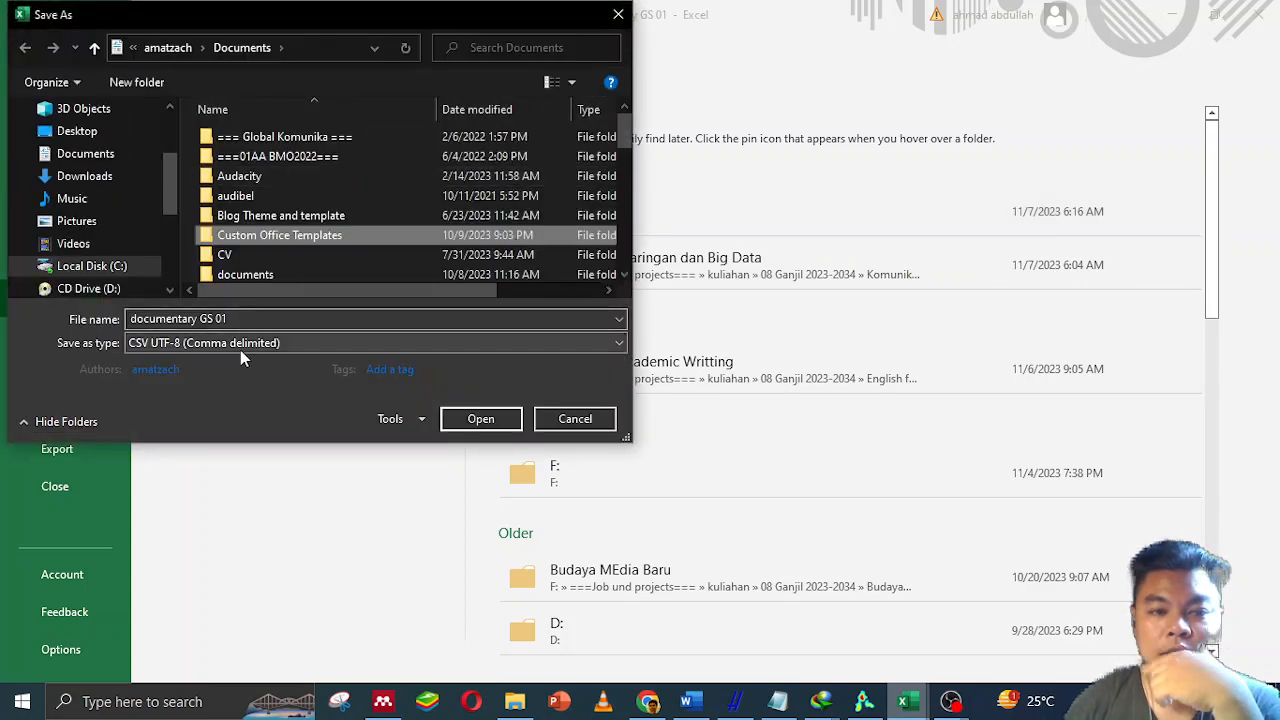
{"action": "left_click", "coordinate": [241, 346]}
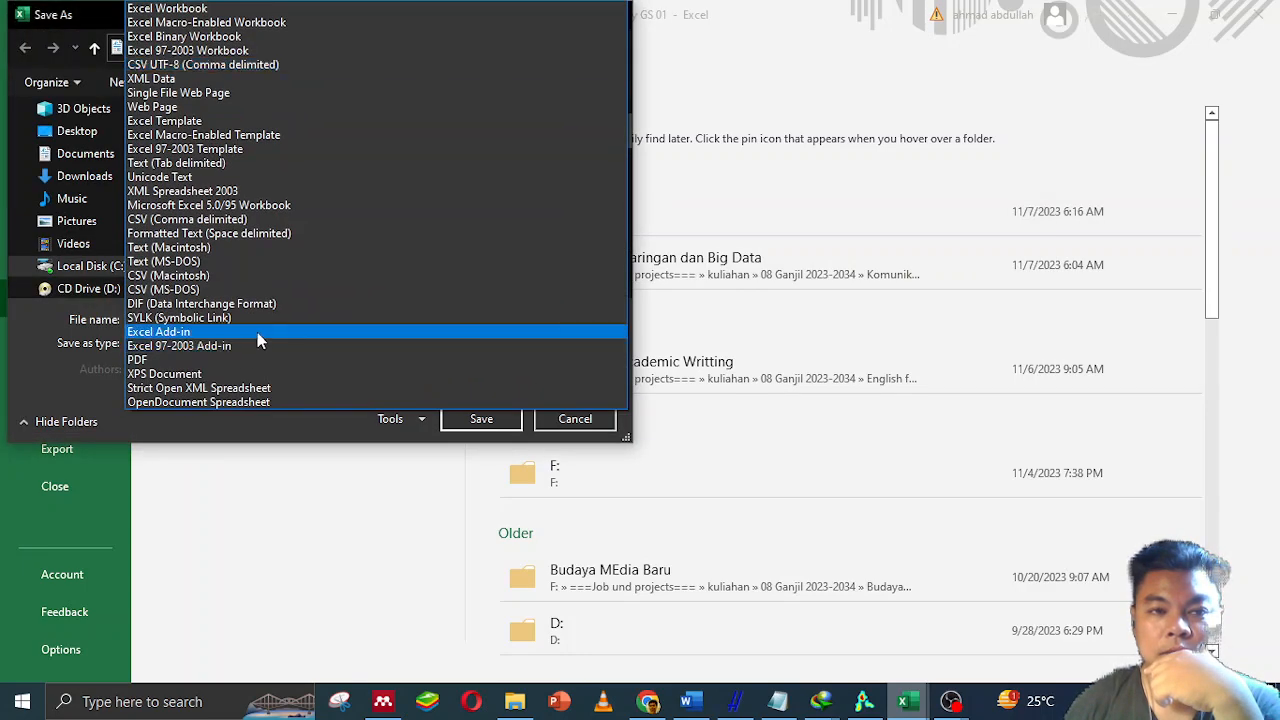
{"action": "left_click", "coordinate": [206, 10]}
{"action": "left_click", "coordinate": [482, 445]}
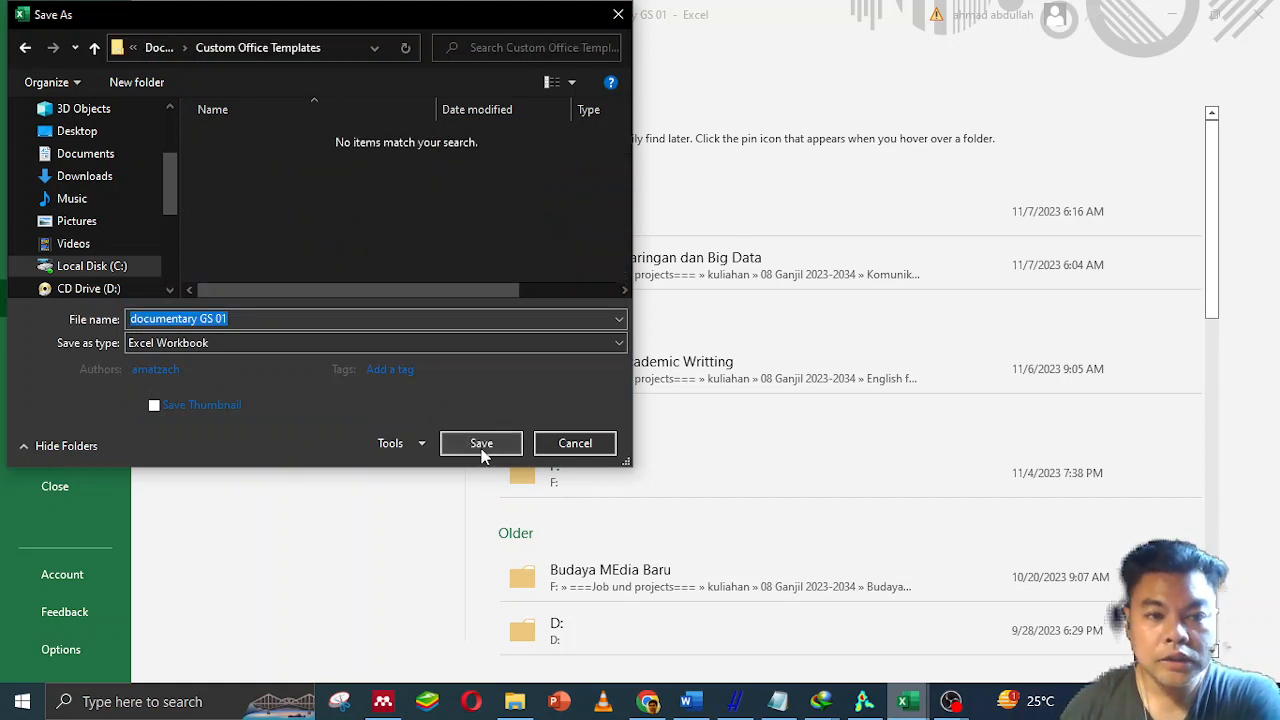
{"action": "left_click", "coordinate": [482, 450]}
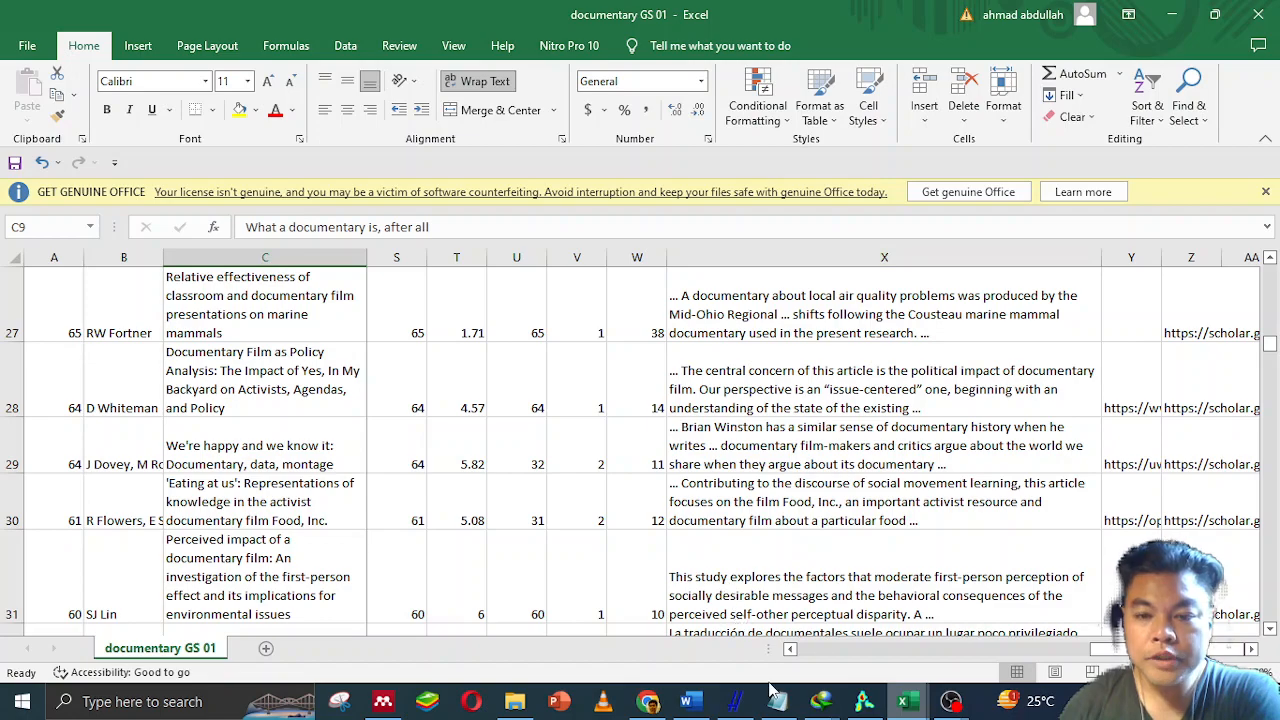
Look through the article titles and shortened abstracts down to the end of the list in row 131.
{"action": "scroll", "coordinate": [768, 380], "scroll_direction": "down", "scroll_amount": 11}
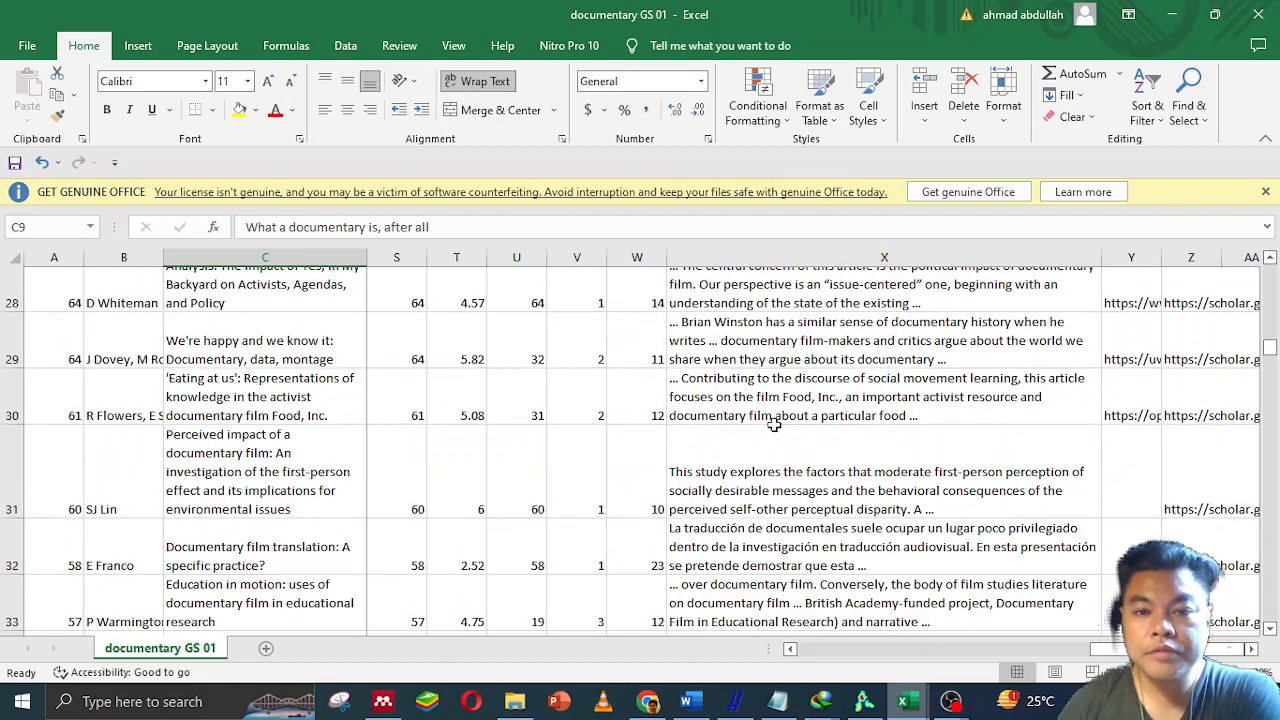
{"action": "scroll", "coordinate": [774, 425], "scroll_direction": "down", "scroll_amount": 20}
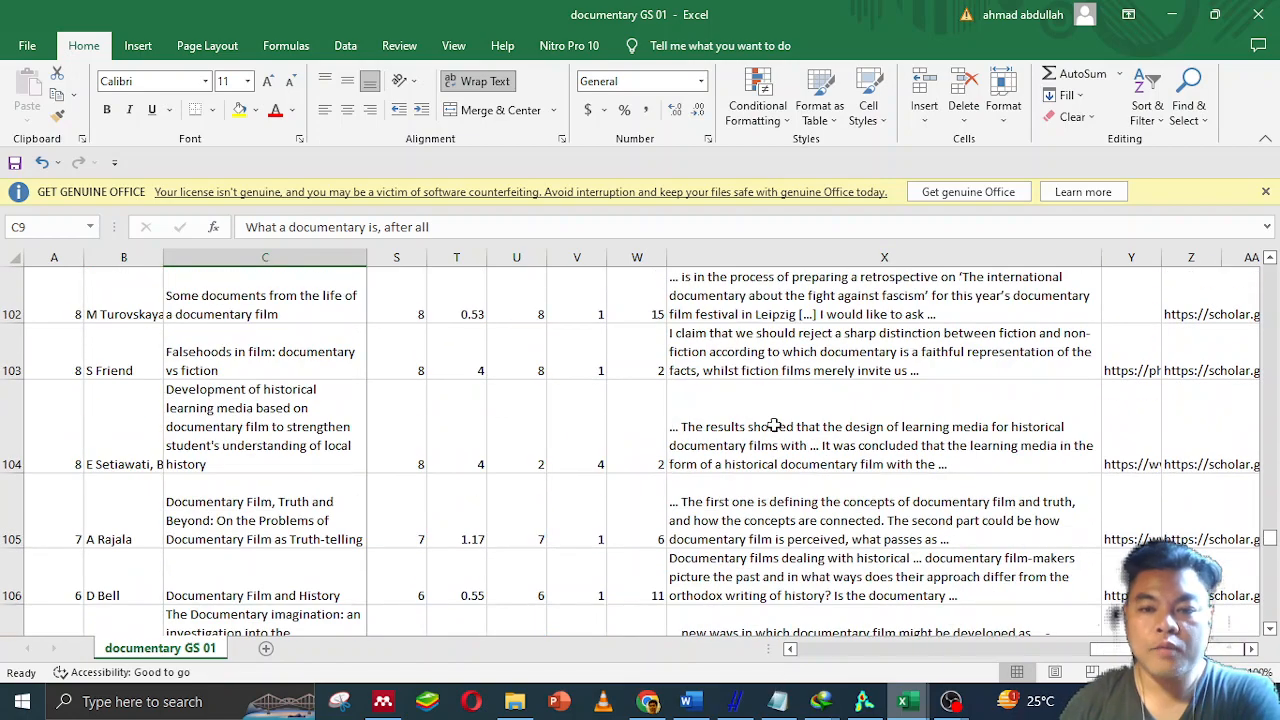
{"action": "scroll", "coordinate": [774, 425], "scroll_direction": "up", "scroll_amount": 5}
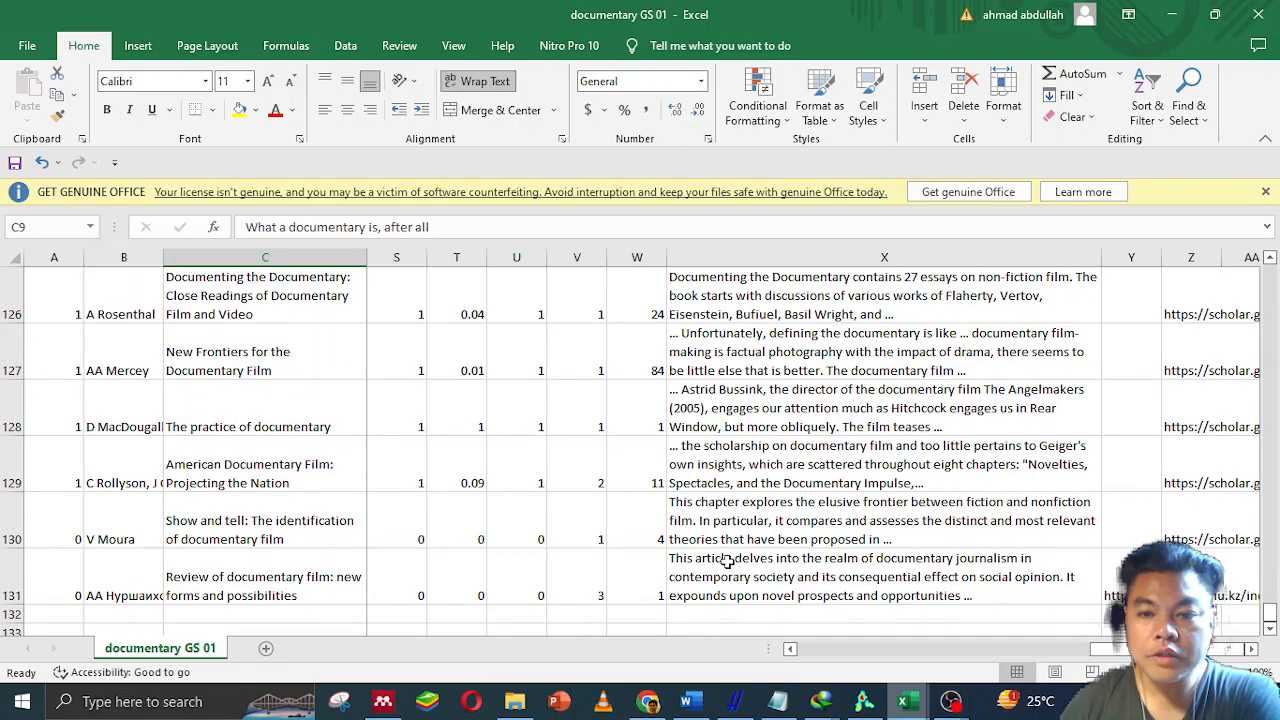
{"action": "scroll", "coordinate": [727, 562], "scroll_direction": "up", "scroll_amount": 20}
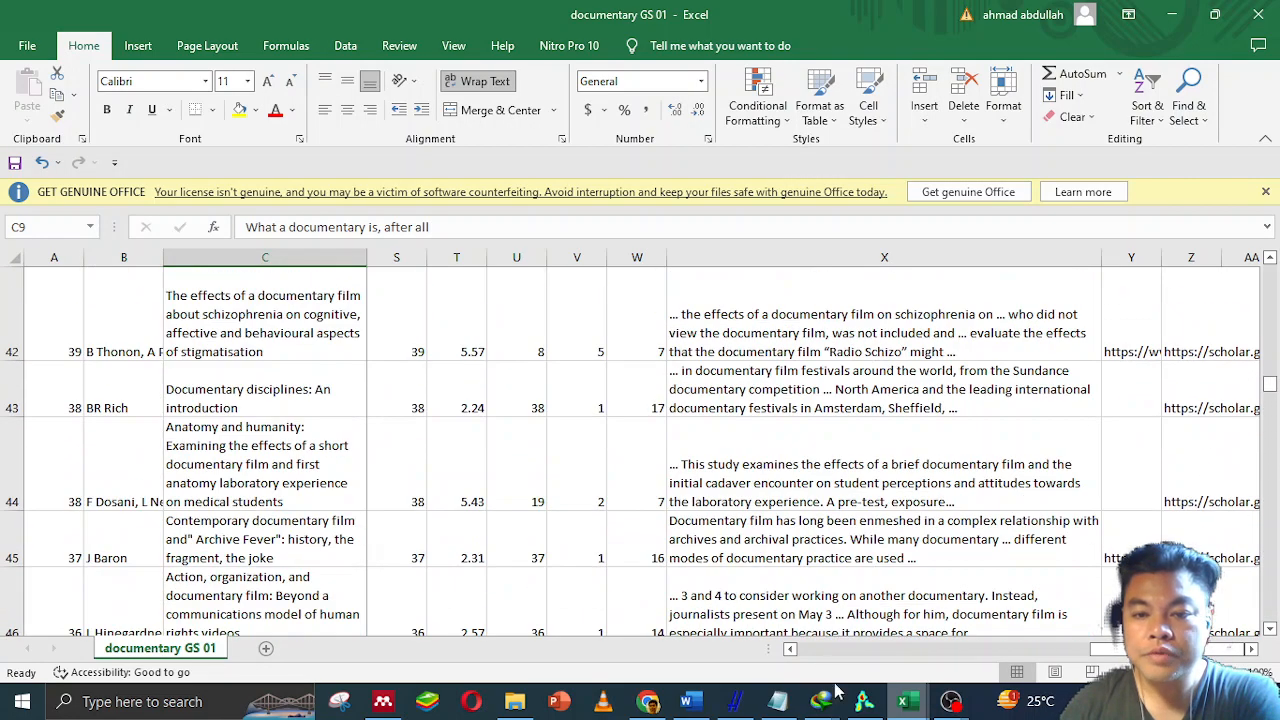
{"action": "left_click", "coordinate": [836, 692]}
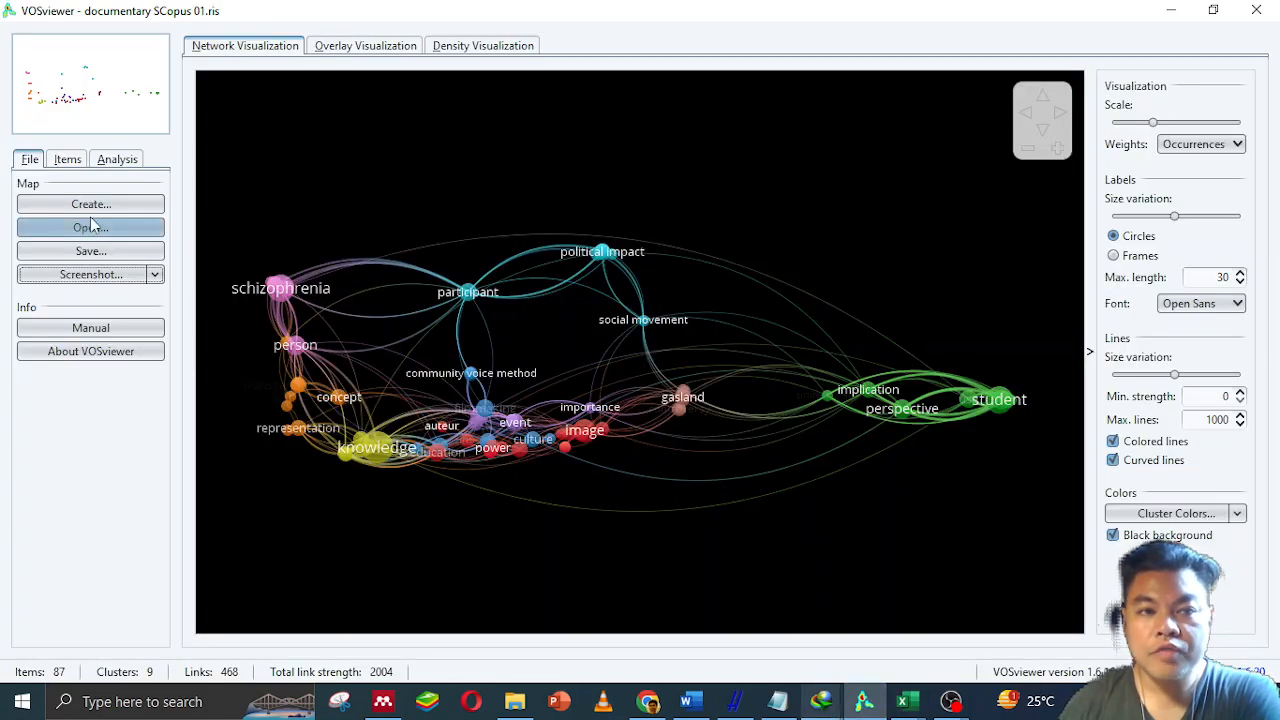
{"action": "left_click", "coordinate": [91, 204]}
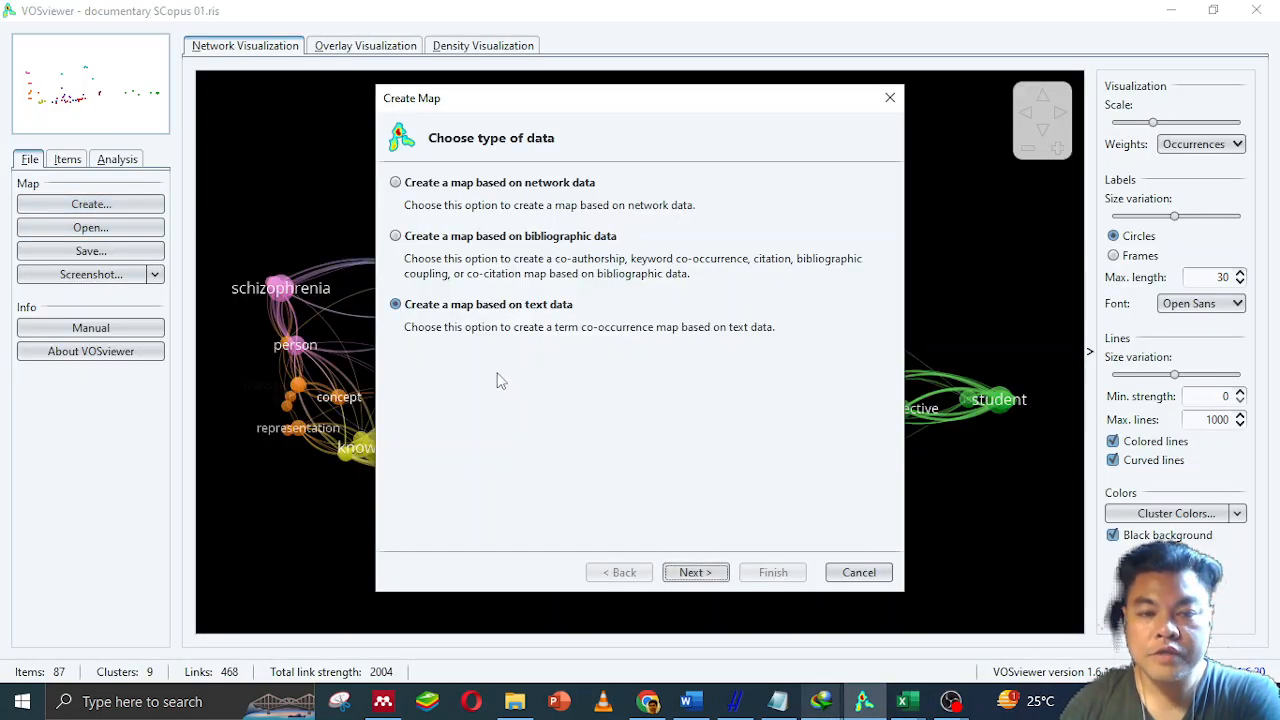
{"action": "left_click", "coordinate": [857, 574]}
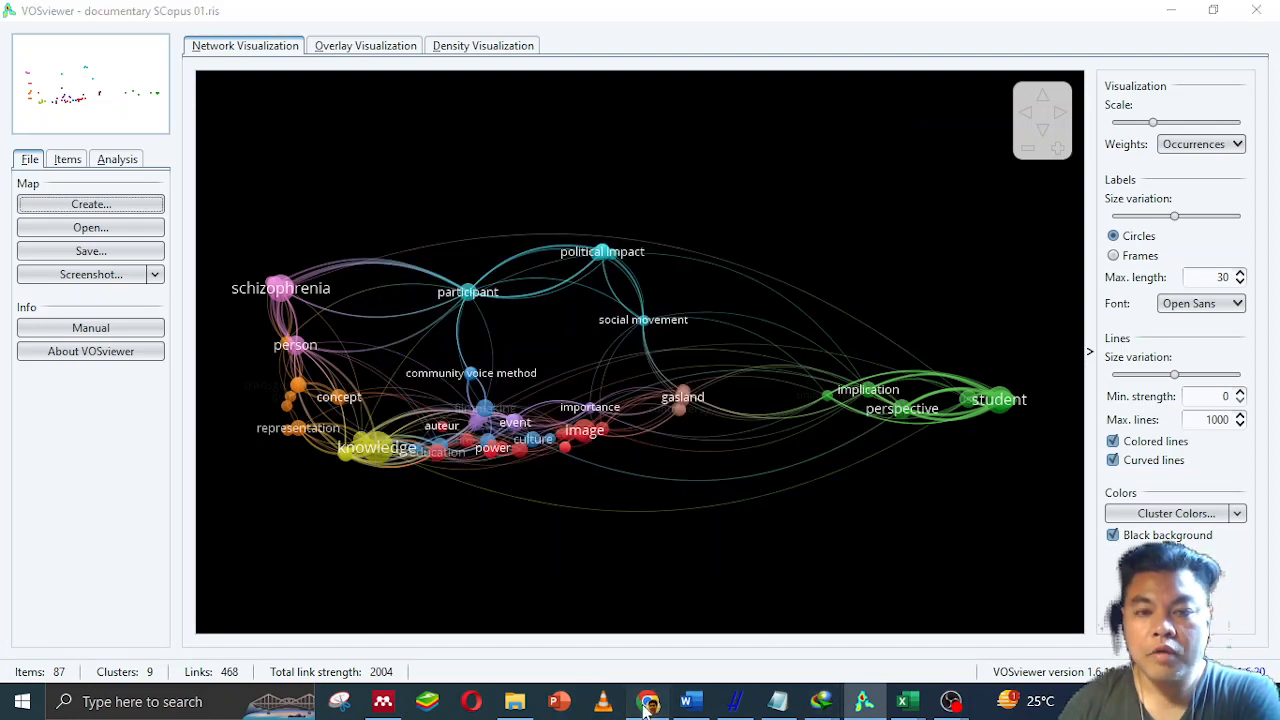
Switch to Chrome and search the web for "SCSV to RIS" in a new tab.
{"action": "left_click", "coordinate": [648, 702]}
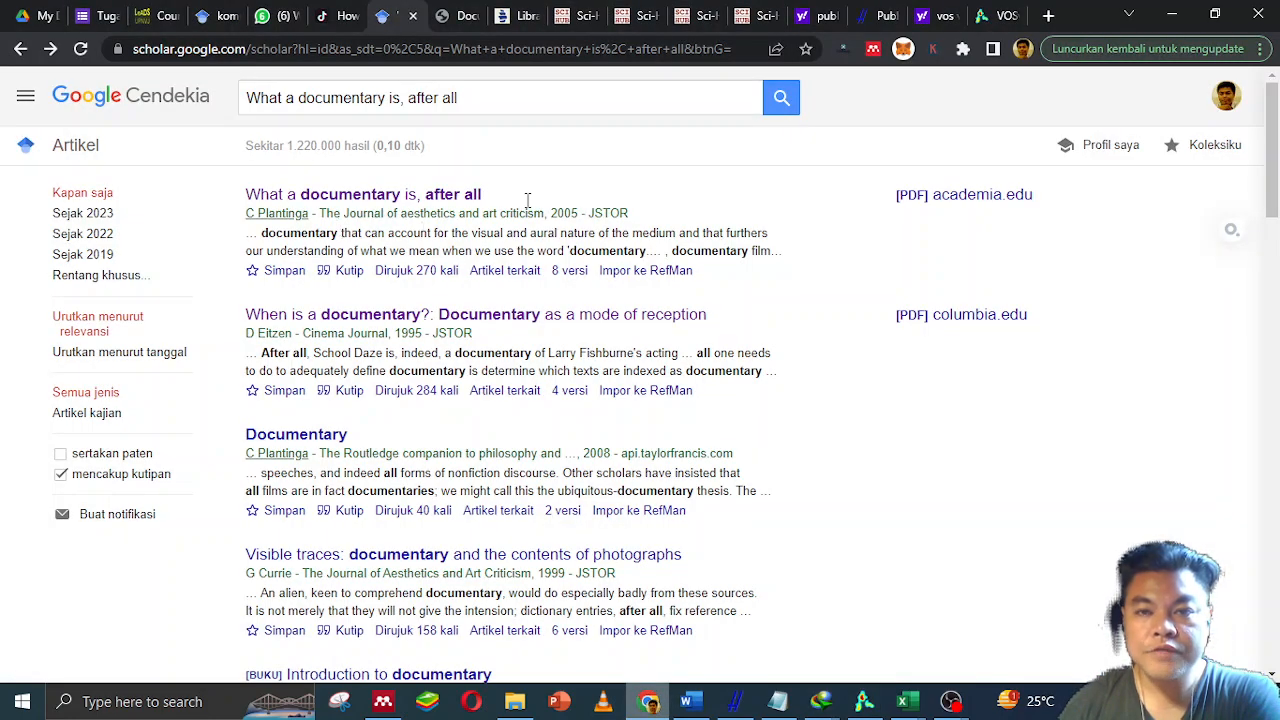
{"action": "left_click", "coordinate": [1050, 18]}
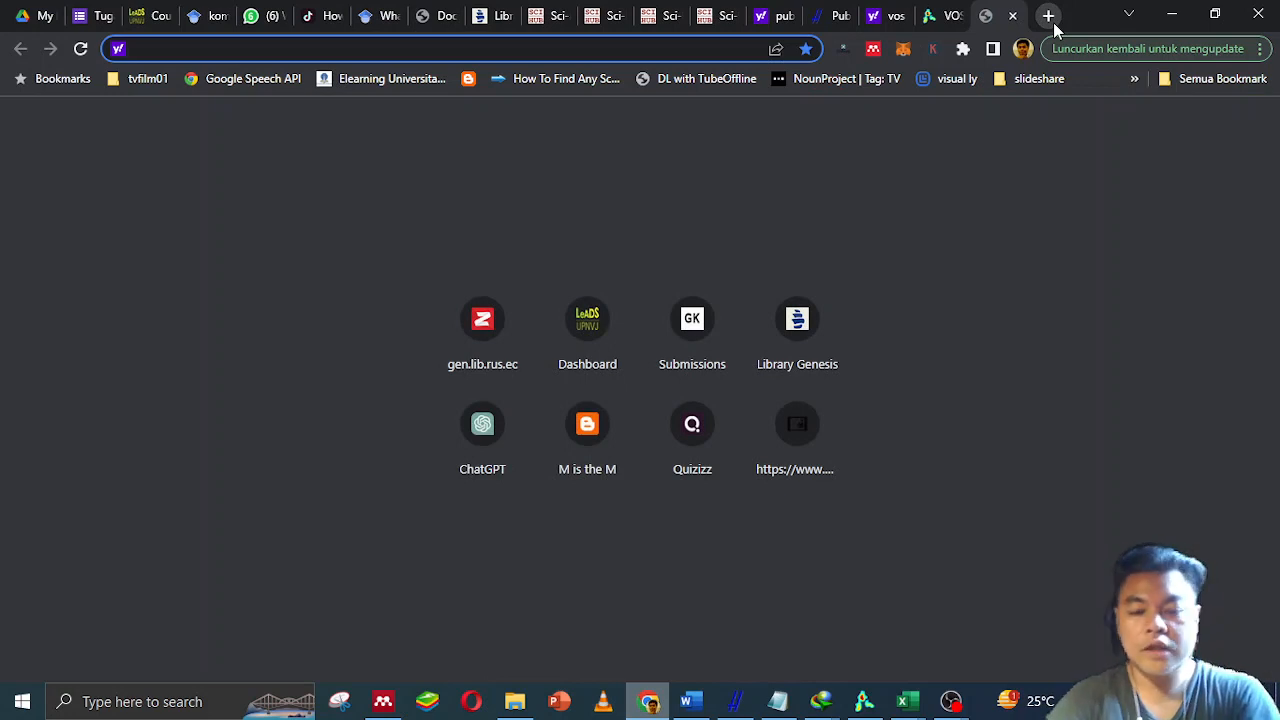
{"action": "type", "text": "S"}
{"action": "type", "text": "CS"}
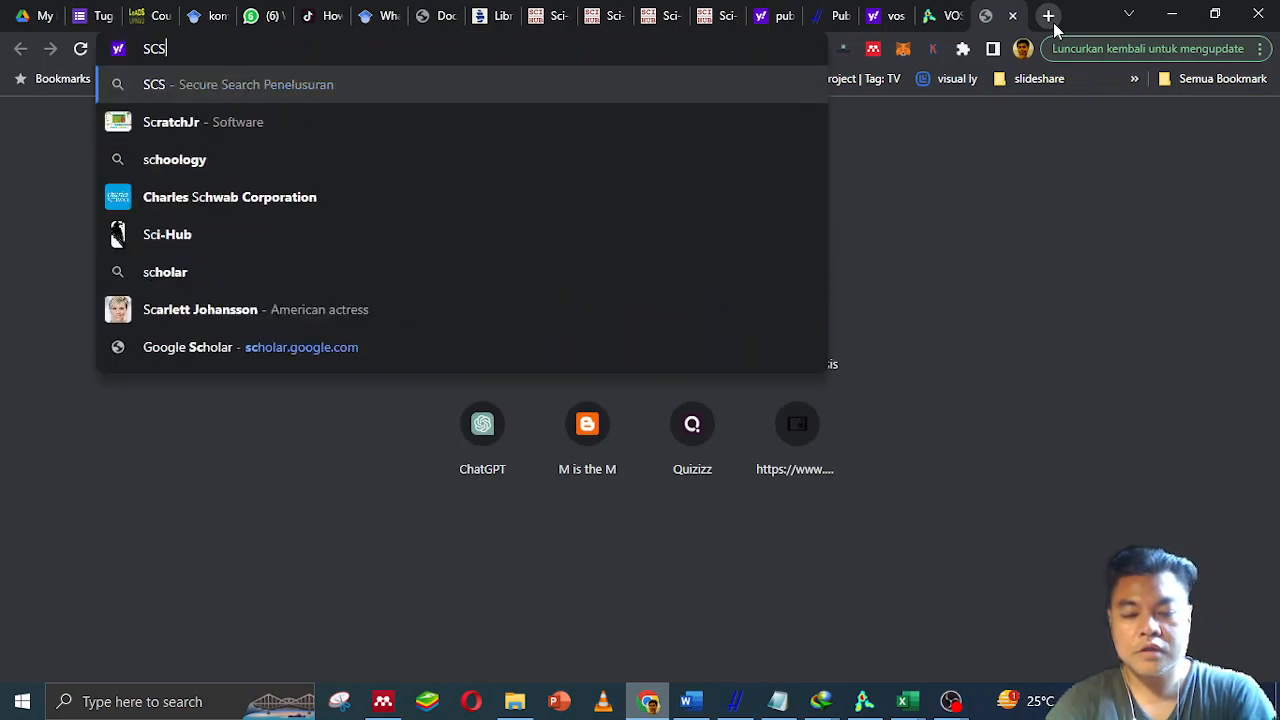
{"action": "type", "text": "V to RIS"}
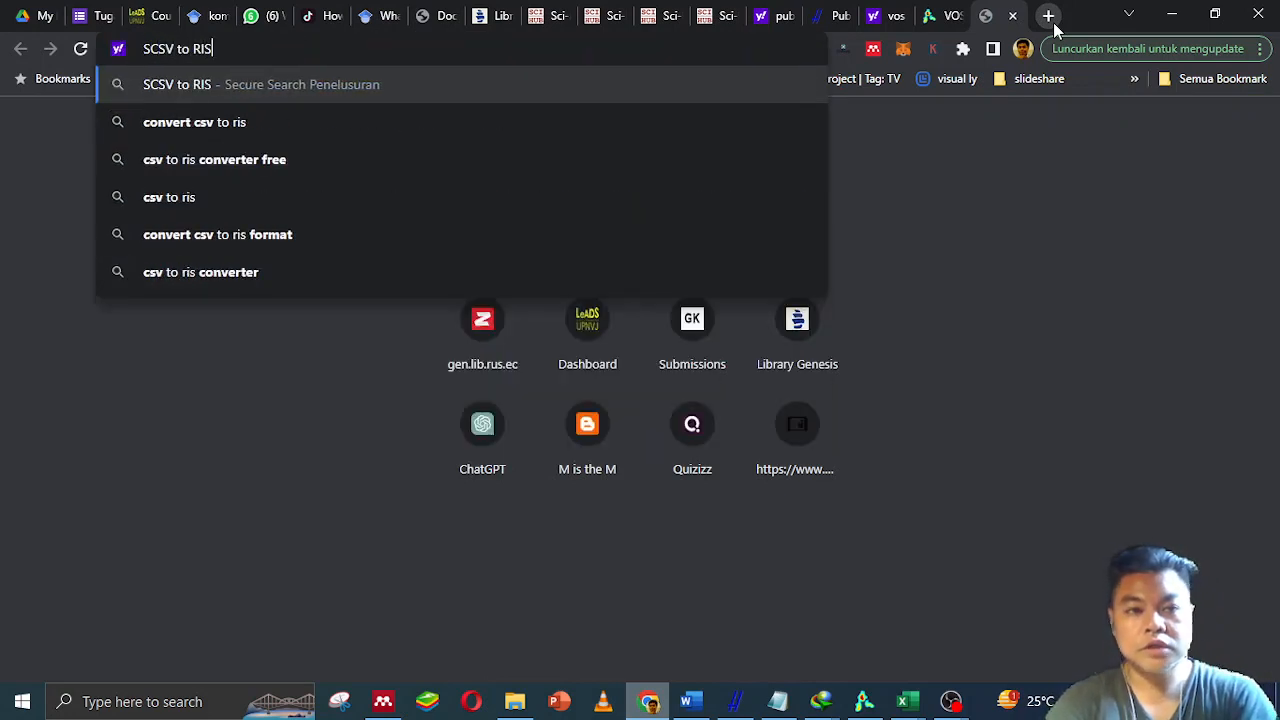
{"action": "key", "text": "Return"}
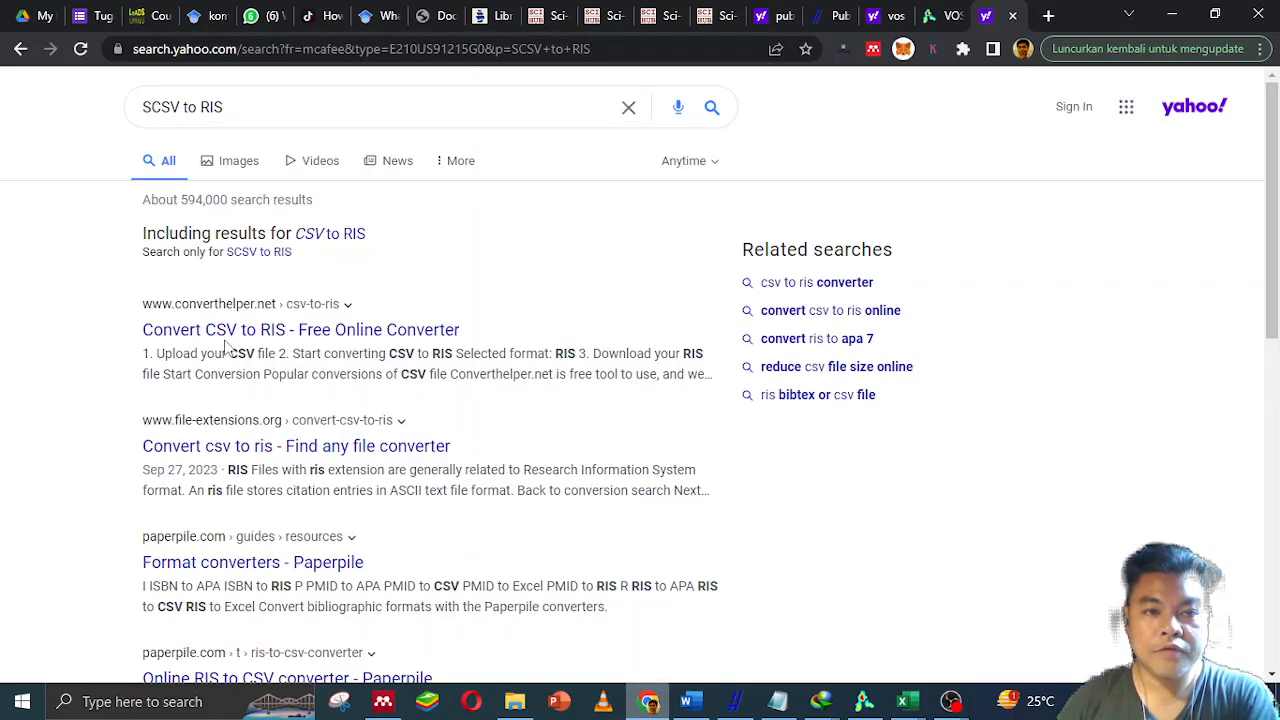
Skim the CSV to RIS search results, switch to Publish or Perish, and look over its saved Documentary searches and available commands.
{"action": "scroll", "coordinate": [518, 520], "scroll_direction": "down", "scroll_amount": 2}
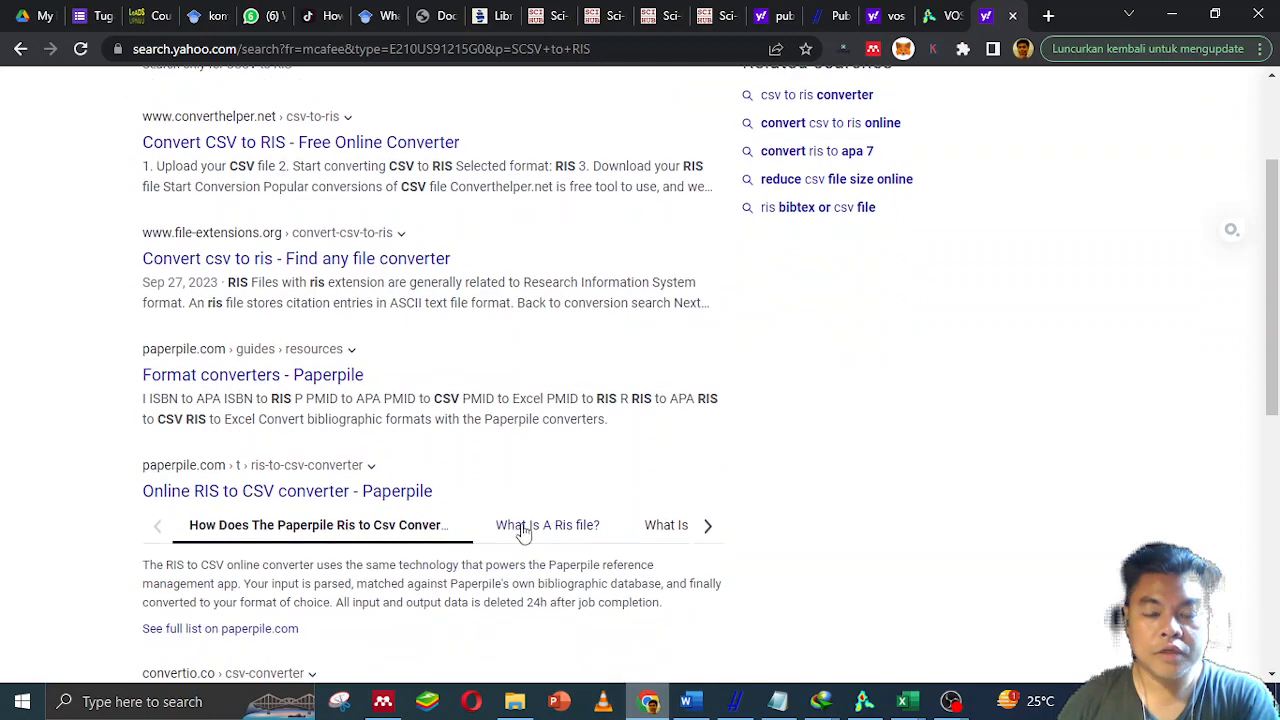
{"action": "left_click", "coordinate": [740, 703]}
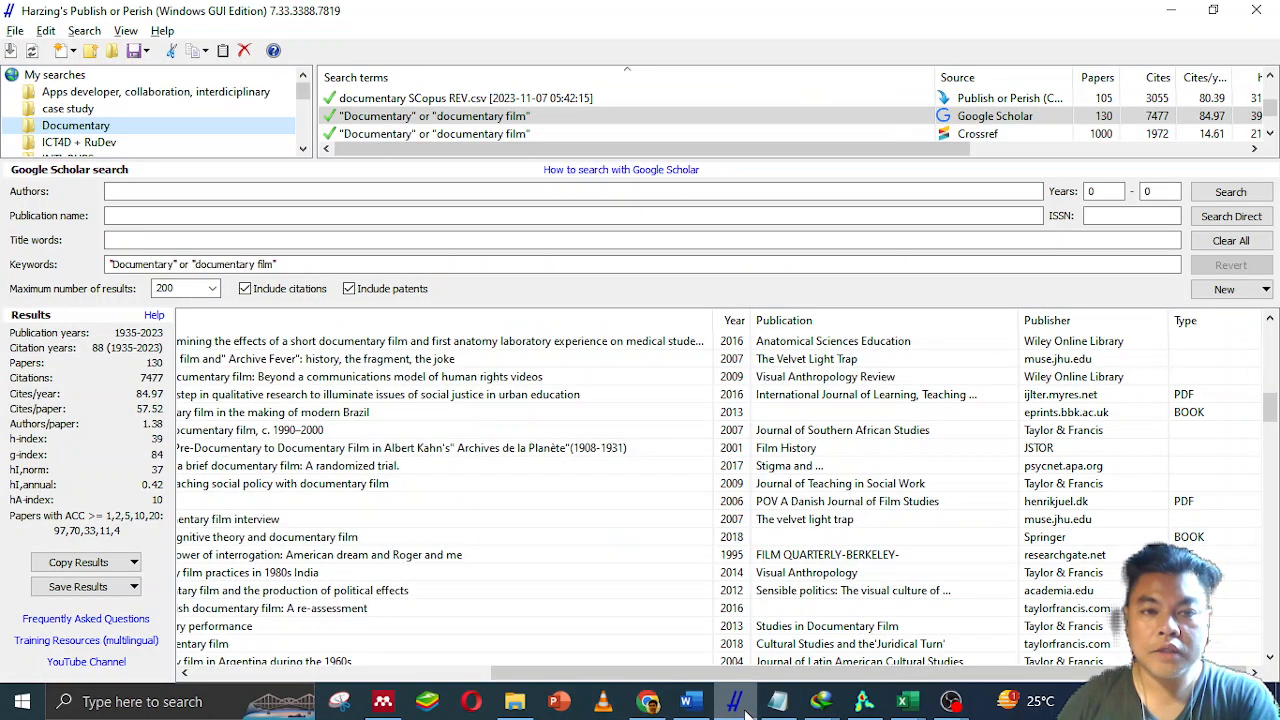
{"action": "scroll", "coordinate": [333, 133], "scroll_direction": "down", "scroll_amount": 1}
{"action": "left_click", "coordinate": [398, 140]}
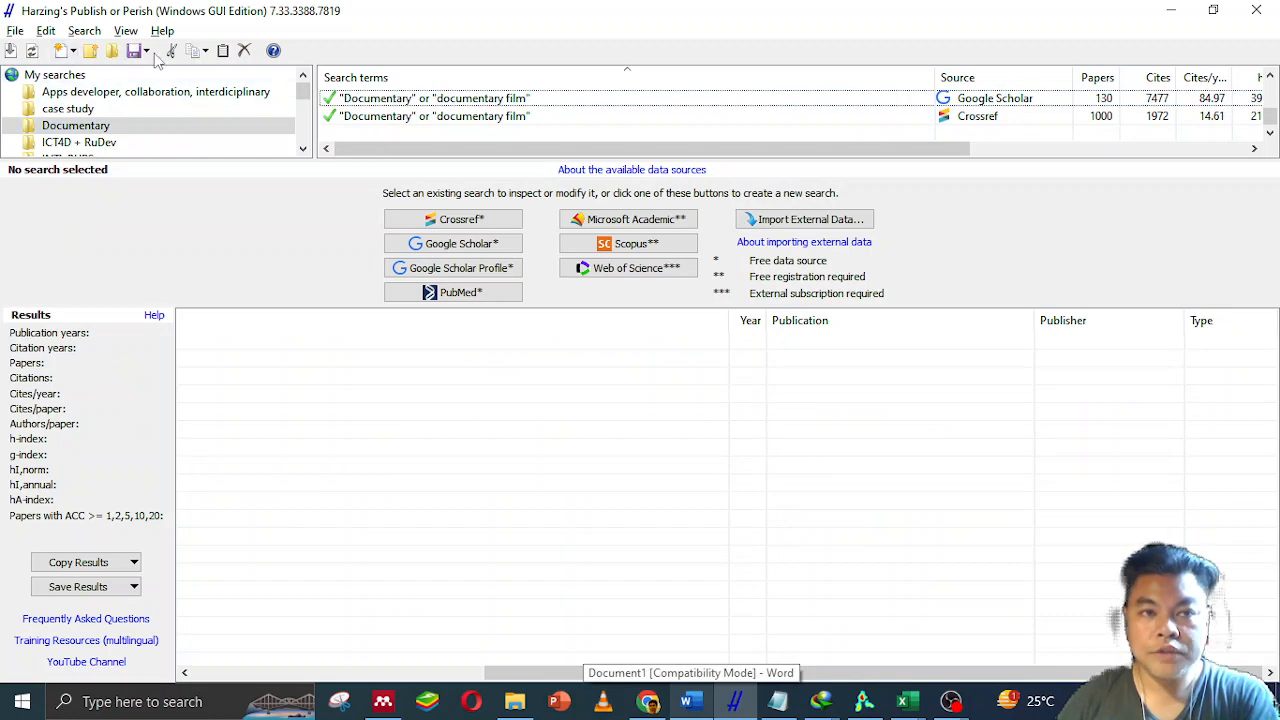
{"action": "left_click", "coordinate": [46, 31]}
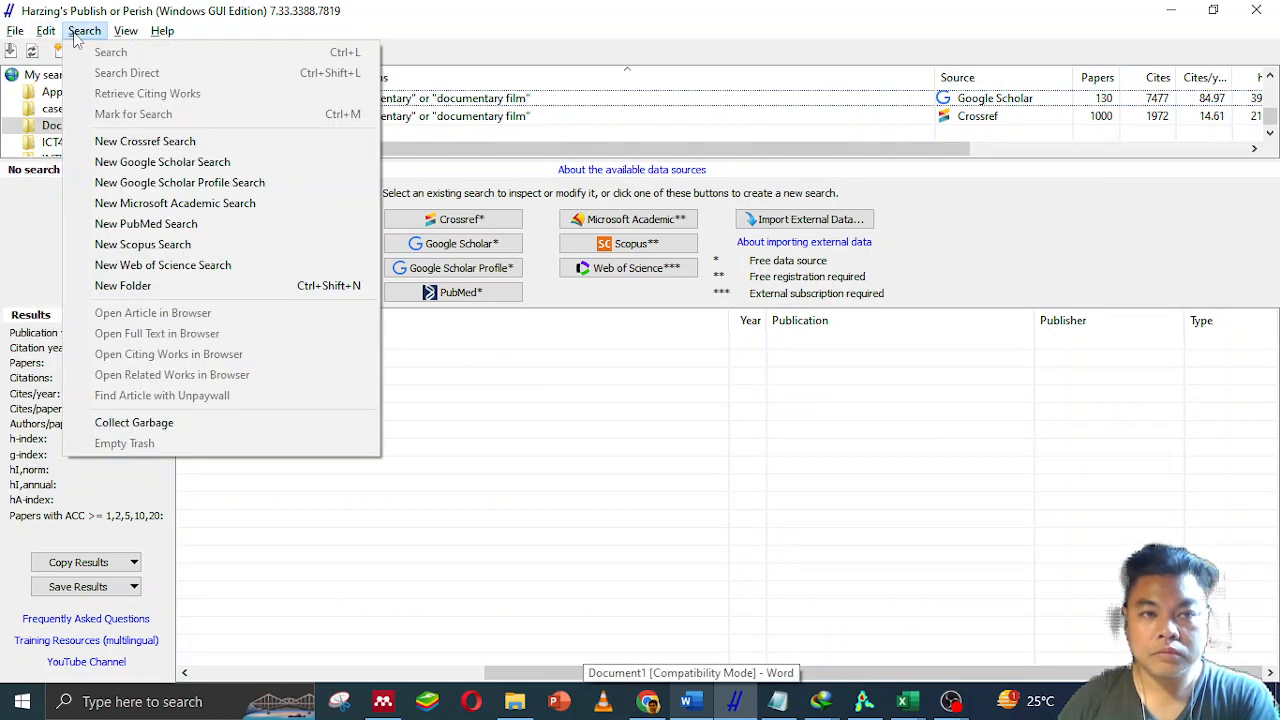
{"action": "mouse_move", "coordinate": [25, 39]}
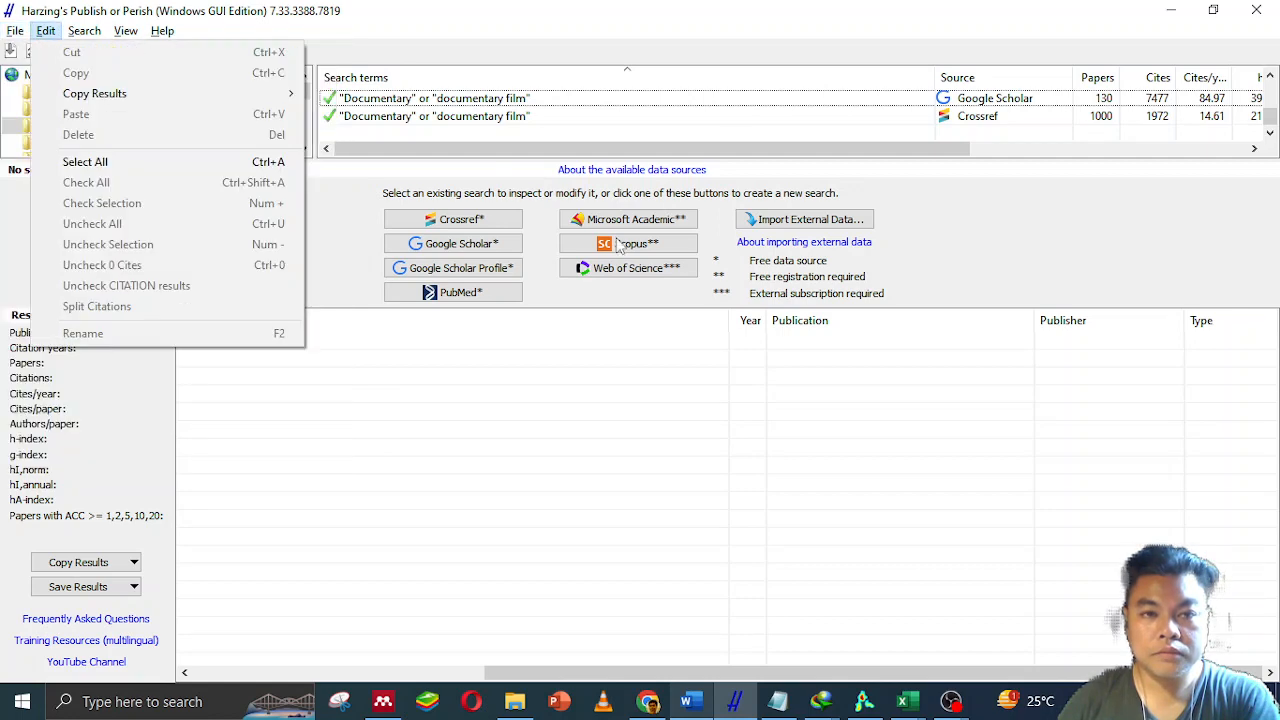
{"action": "right_click", "coordinate": [390, 147]}
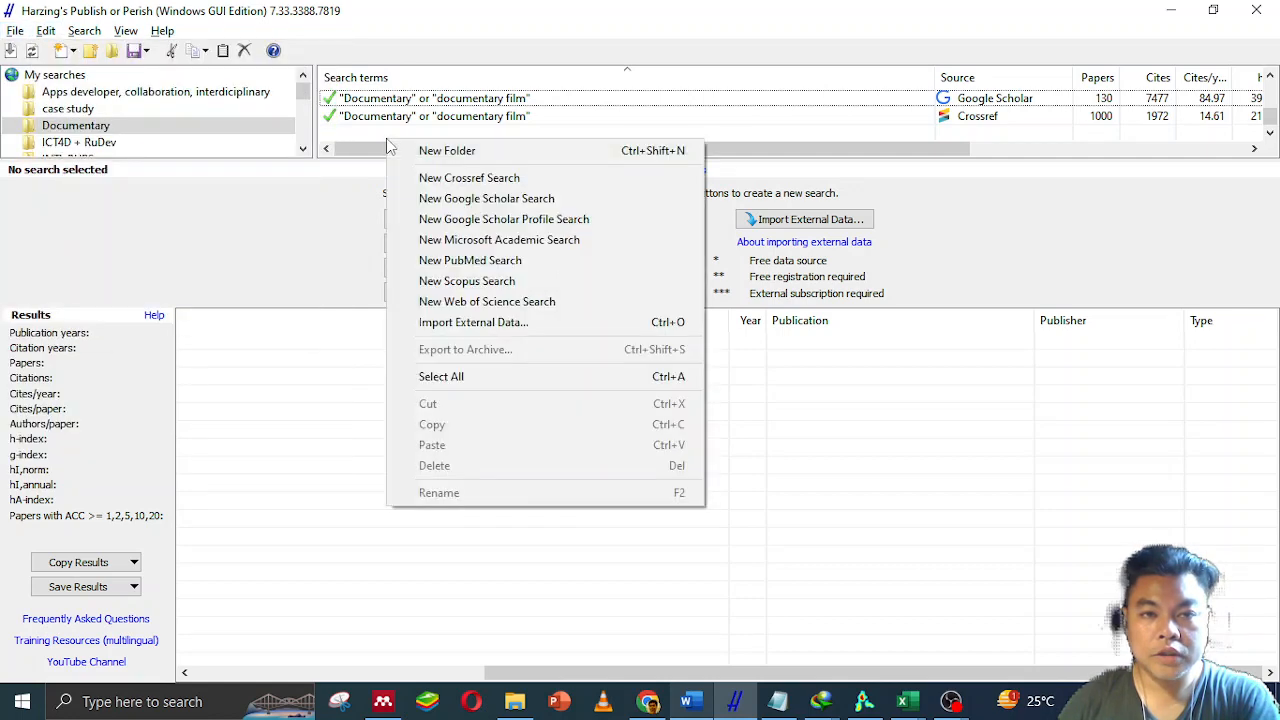
{"action": "left_click", "coordinate": [500, 334]}
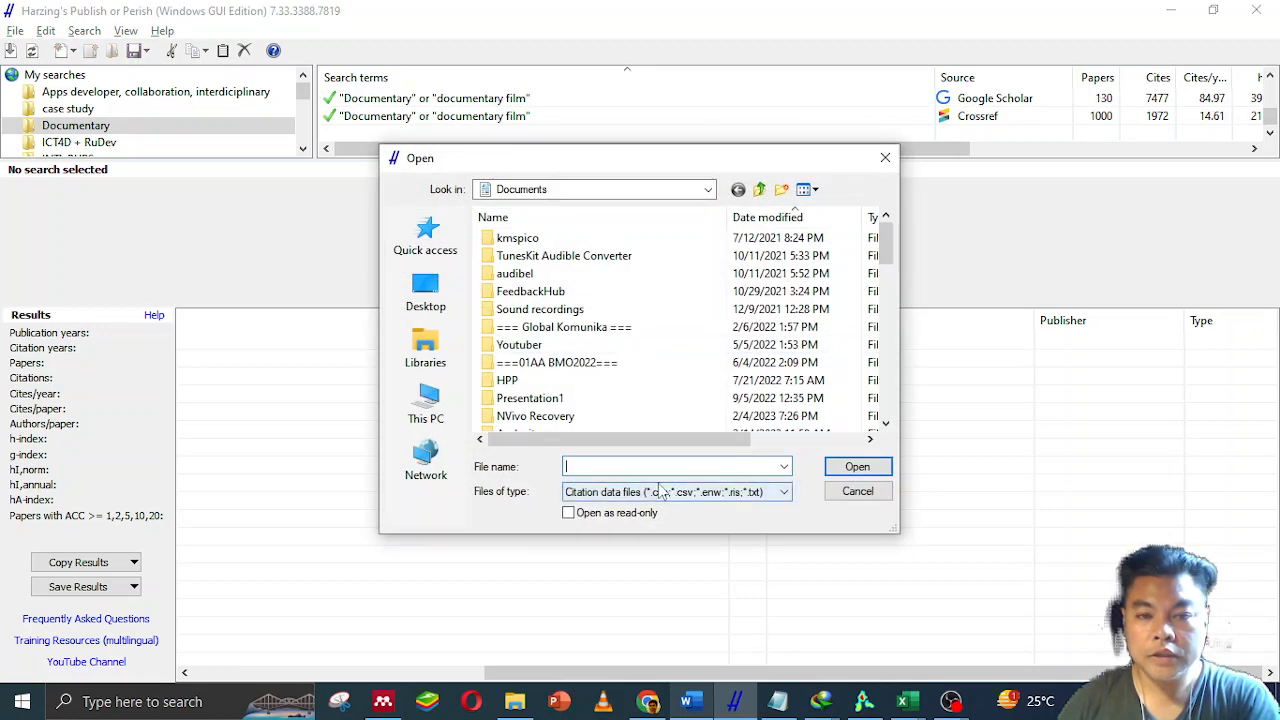
{"action": "left_click_drag", "start_coordinate": [888, 245], "coordinate": [890, 392]}
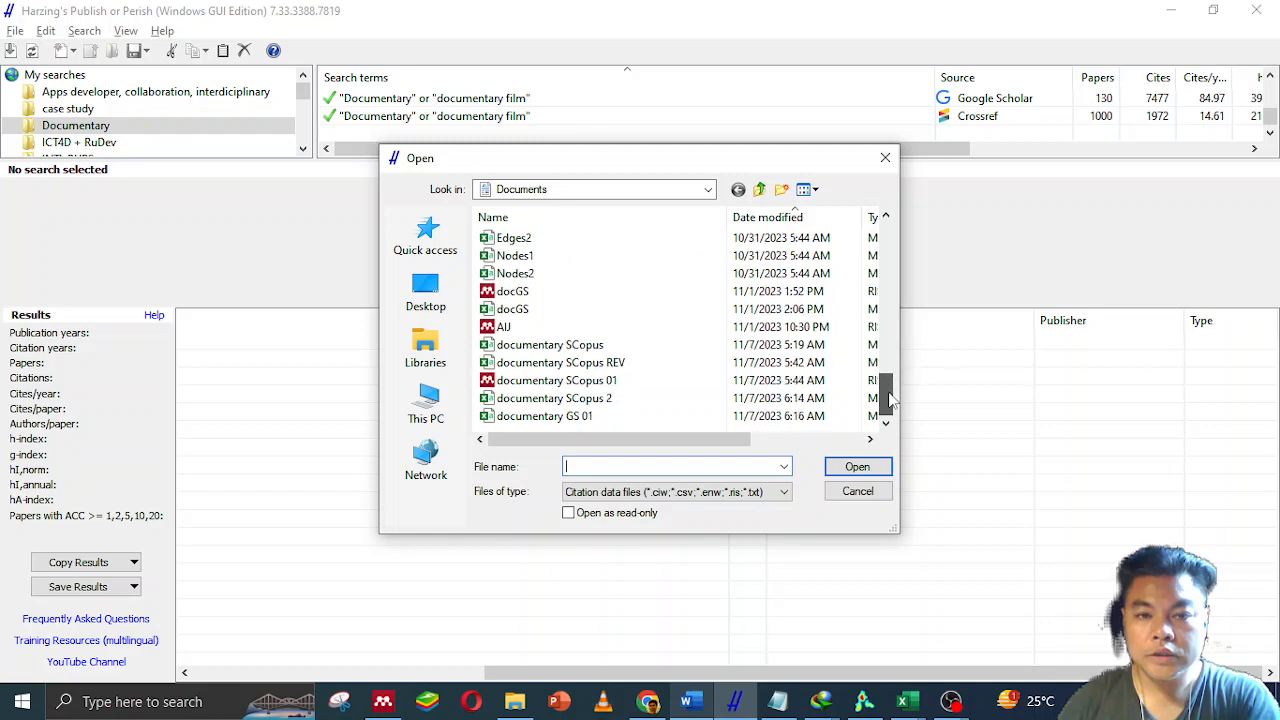
{"action": "left_click", "coordinate": [615, 418]}
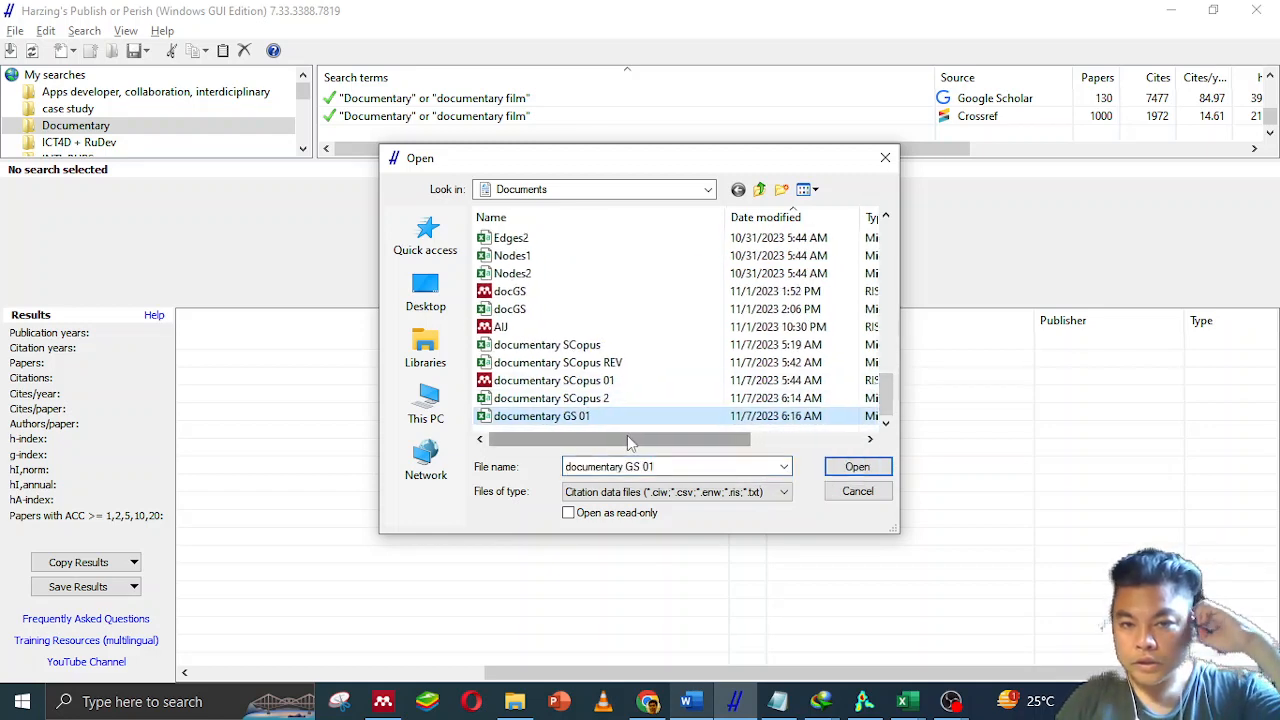
{"action": "mouse_move", "coordinate": [633, 440]}
{"action": "left_mouse_down"}
{"action": "mouse_move", "coordinate": [745, 447]}
{"action": "mouse_move", "coordinate": [627, 455]}
{"action": "left_mouse_up"}
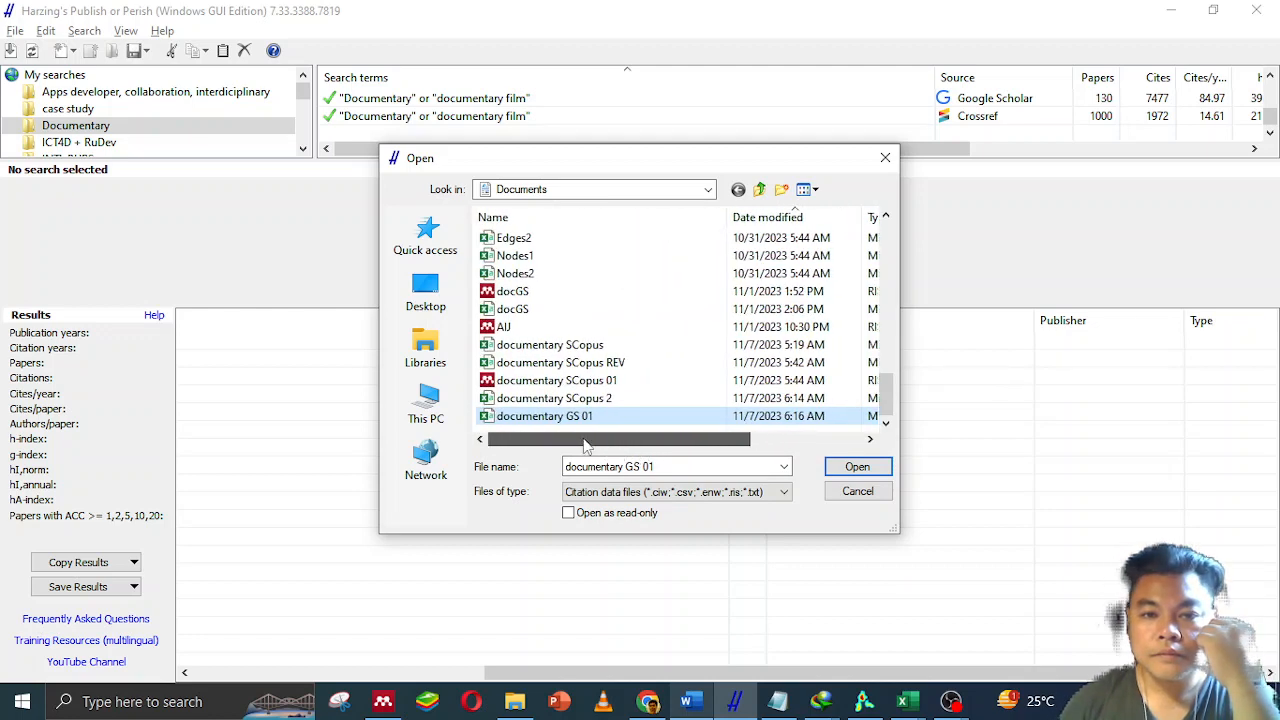
{"action": "left_click", "coordinate": [857, 491]}
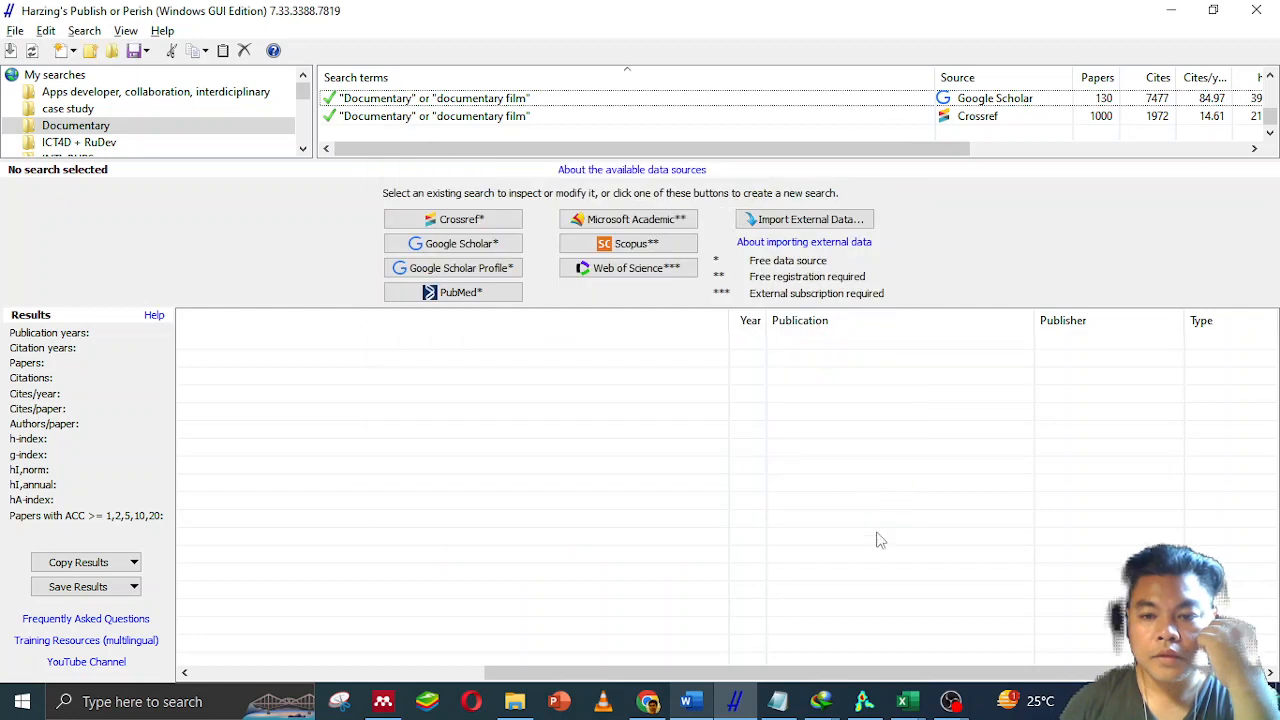
Switch to the documentary GS 01 workbook in Excel and look over the article titles and abstracts down past row 100.
{"action": "mouse_move", "coordinate": [903, 706]}
{"action": "left_click", "coordinate": [1180, 620]}
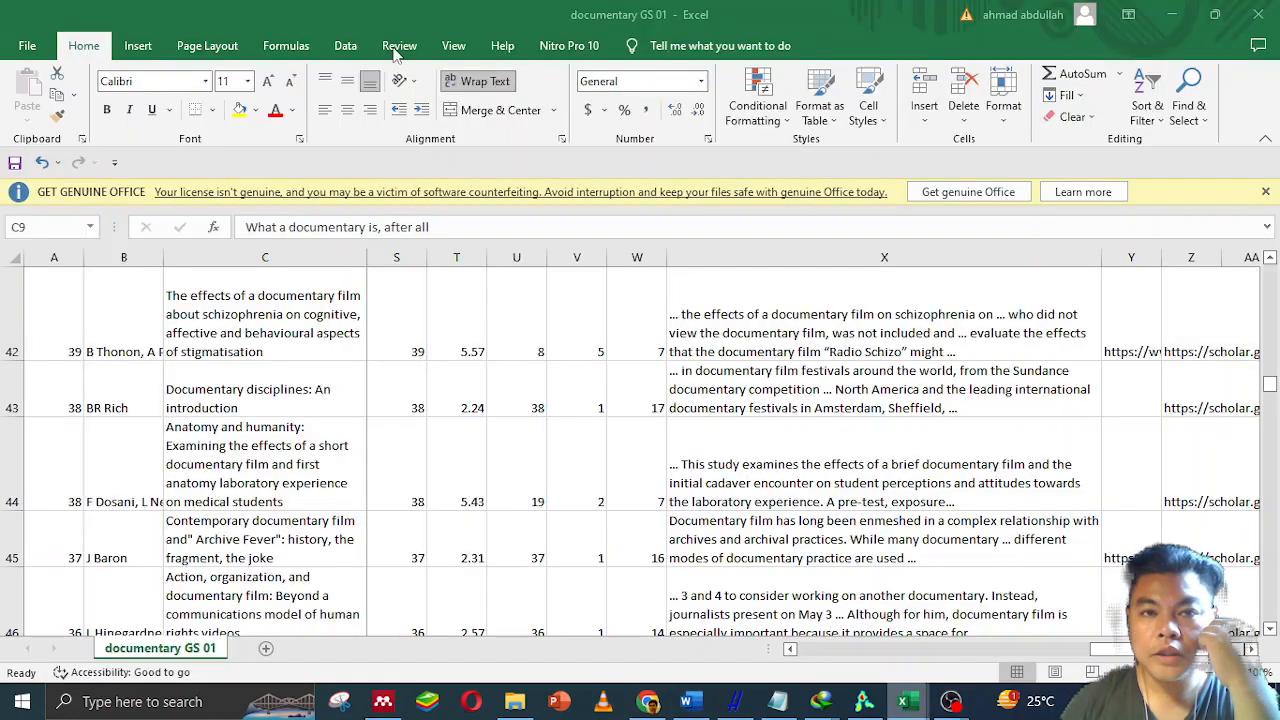
{"action": "left_click", "coordinate": [22, 46]}
{"action": "left_click", "coordinate": [78, 300]}
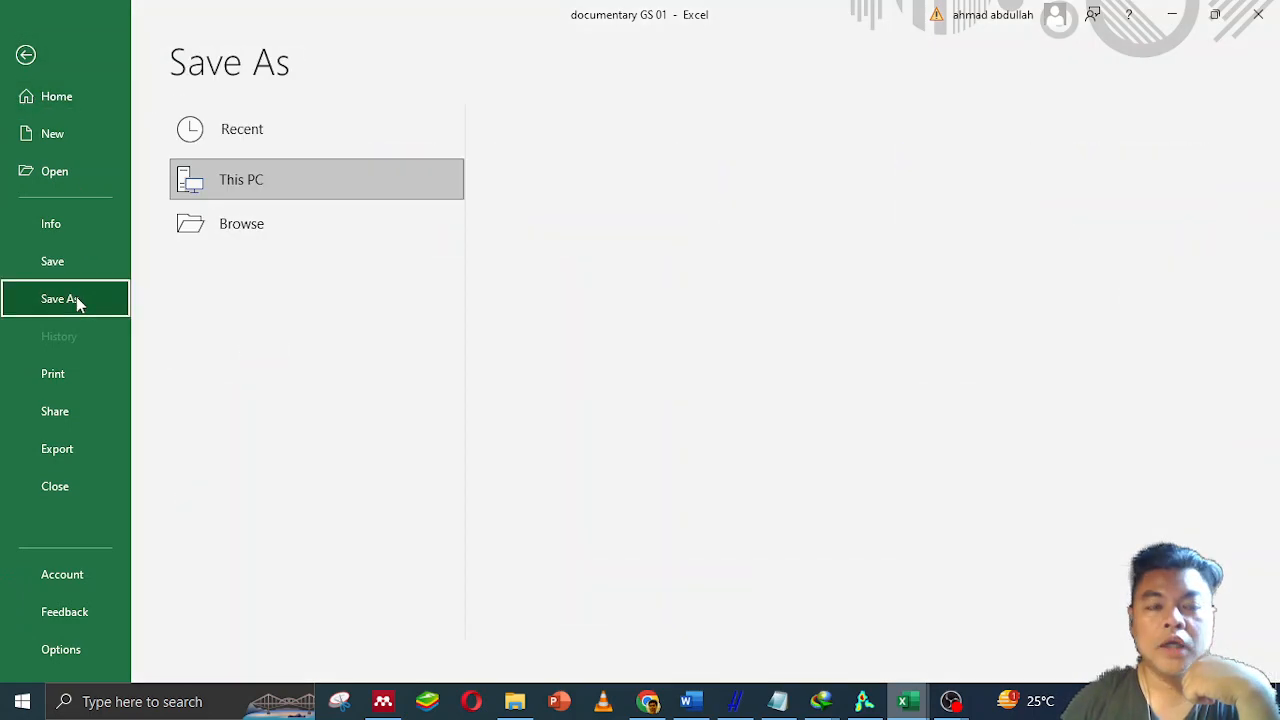
{"action": "left_click", "coordinate": [281, 194]}
{"action": "left_click", "coordinate": [26, 55]}
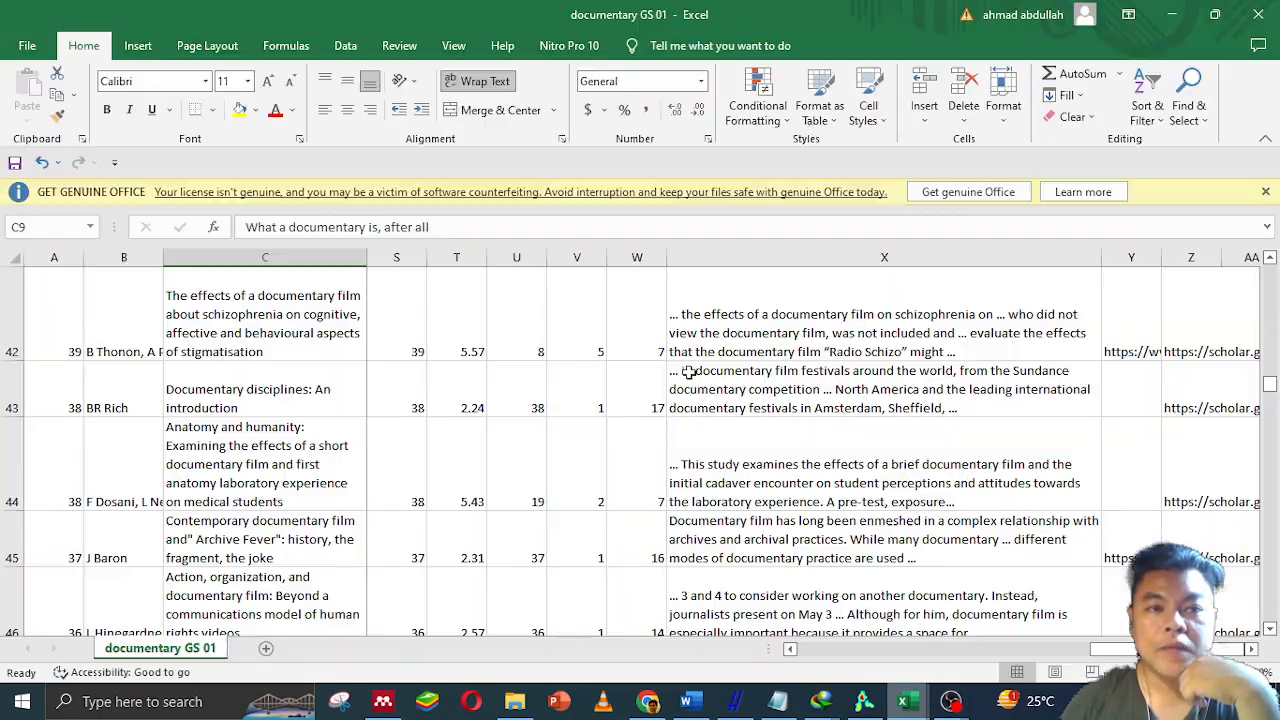
{"action": "scroll", "coordinate": [763, 477], "scroll_direction": "down", "scroll_amount": 4}
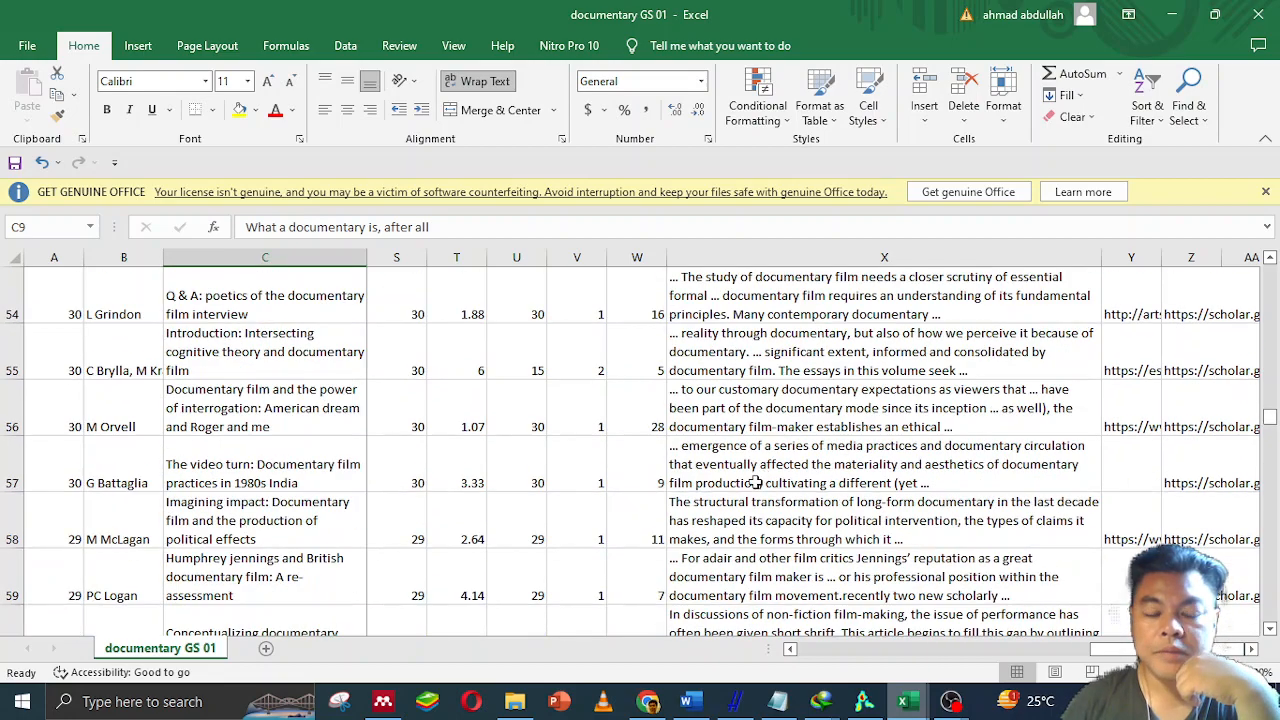
{"action": "scroll", "coordinate": [755, 483], "scroll_direction": "down", "scroll_amount": 15}
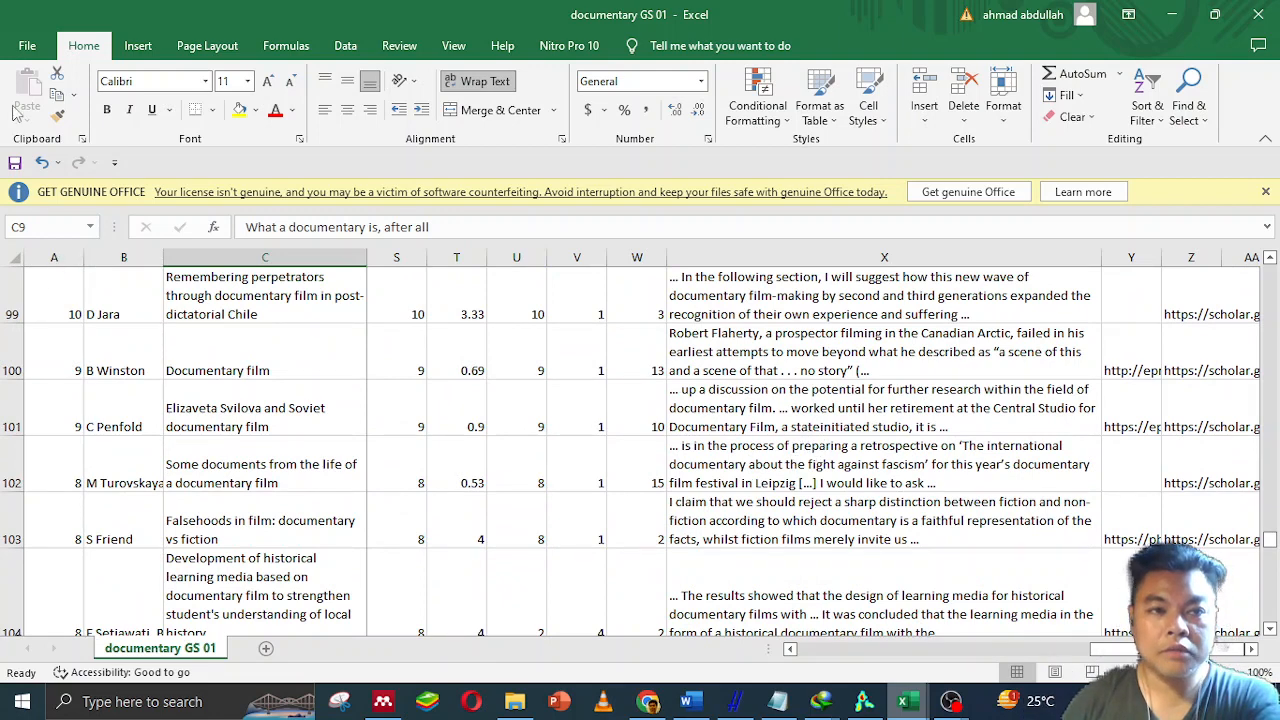
Set up saving a copy of the workbook in the Documents folder with CSV UTF-8 (Comma delimited) as the file type.
{"action": "left_click", "coordinate": [15, 50]}
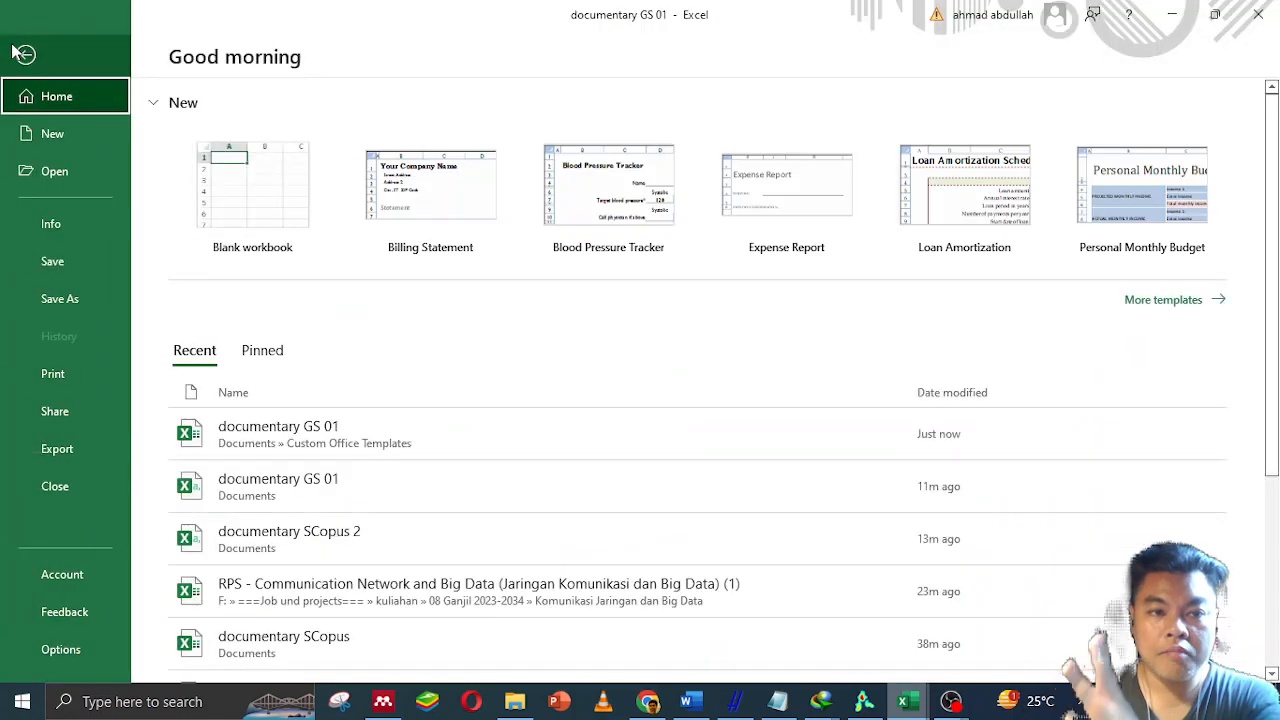
{"action": "left_click", "coordinate": [56, 302]}
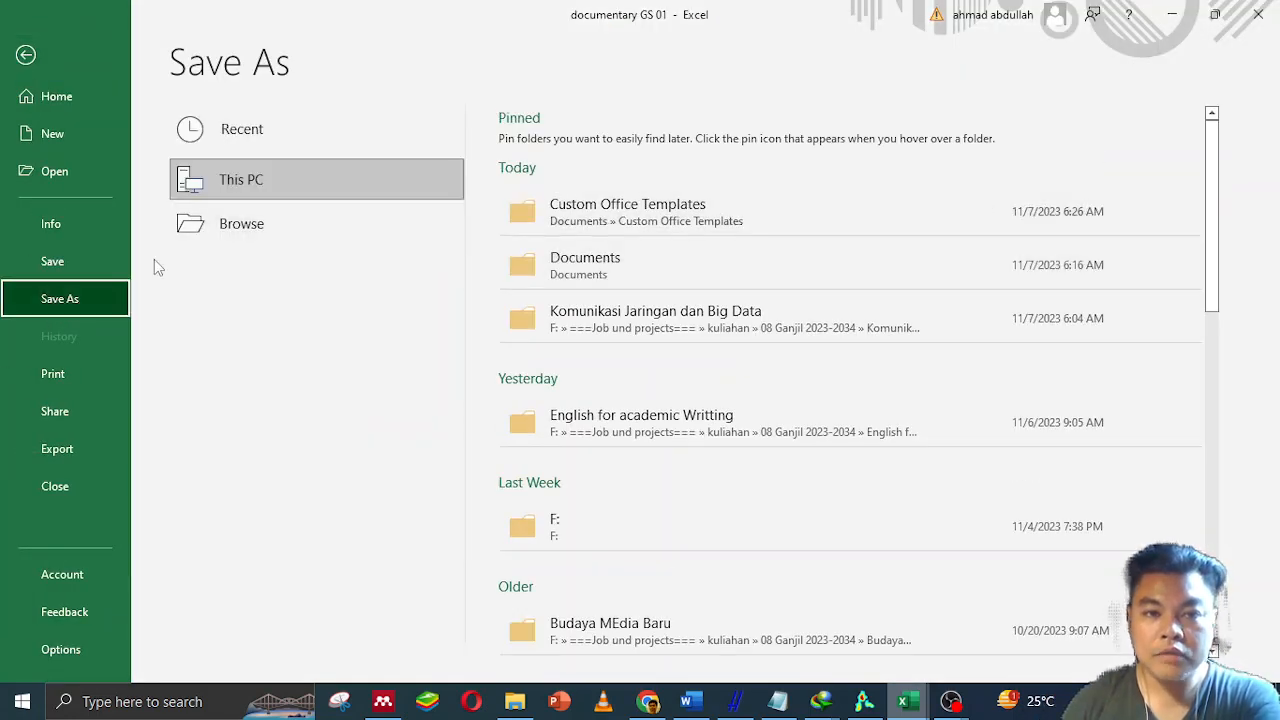
{"action": "left_click", "coordinate": [577, 262]}
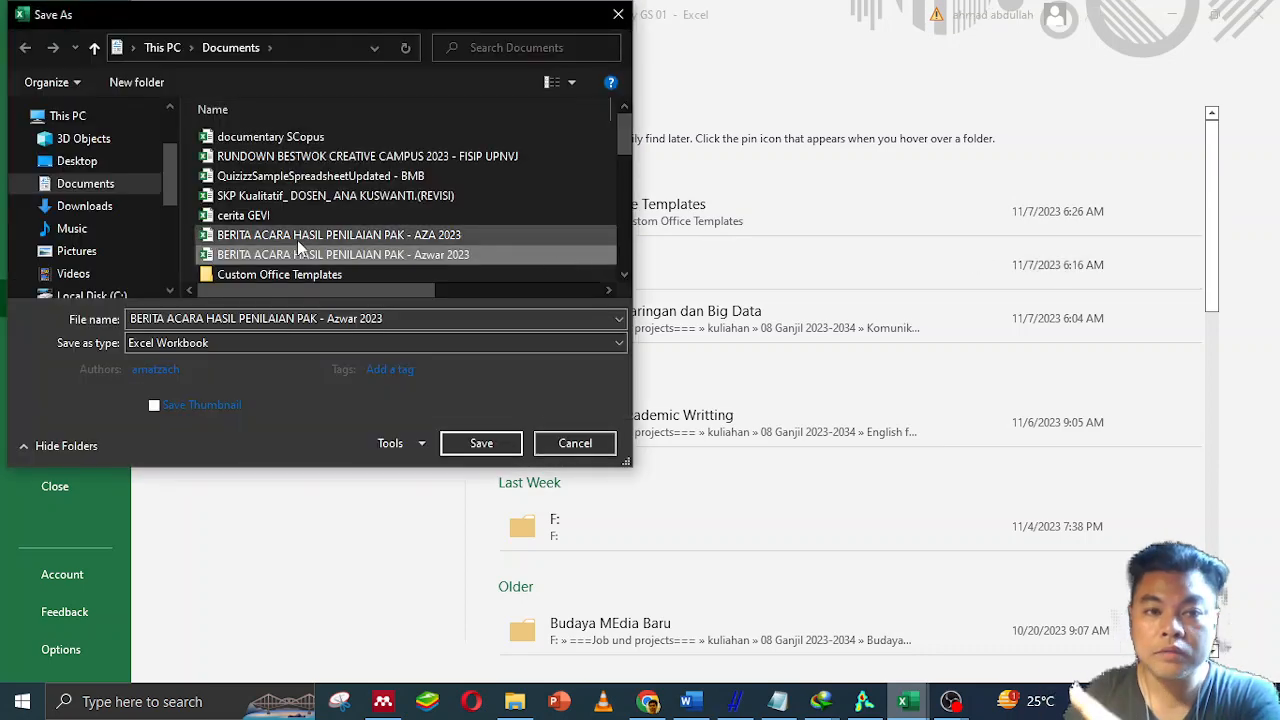
{"action": "left_click", "coordinate": [283, 347]}
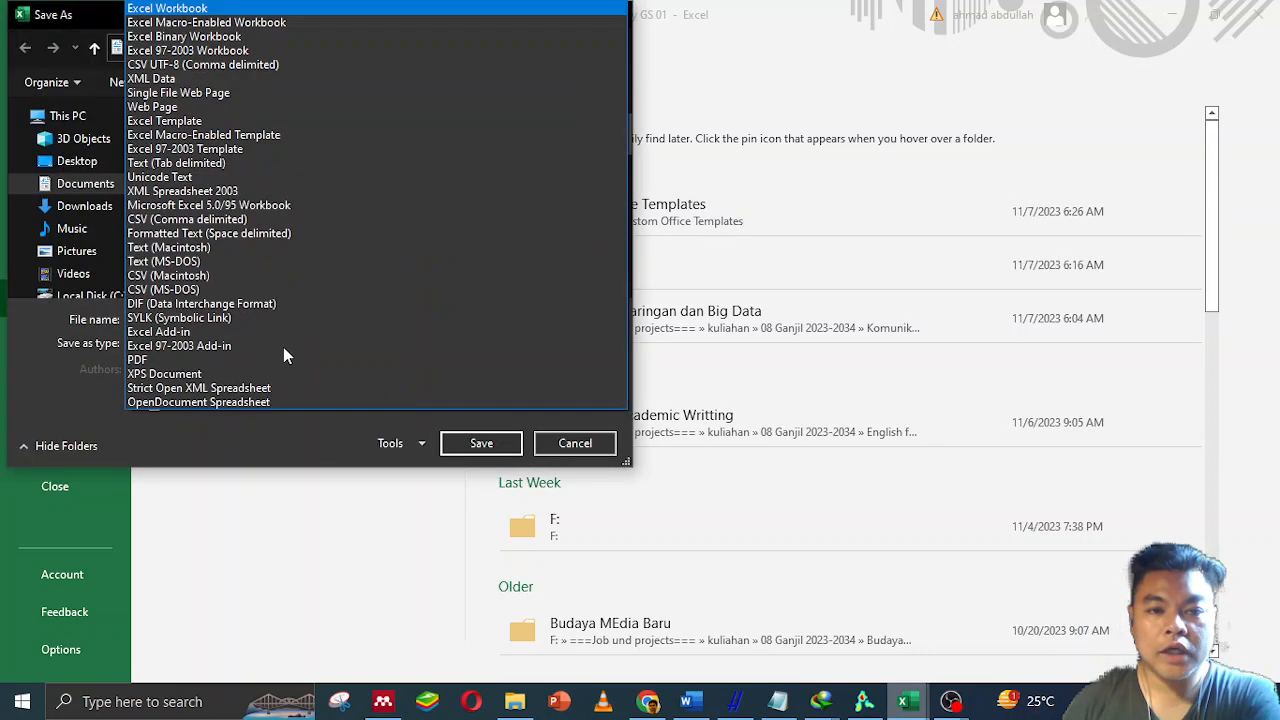
{"action": "left_click", "coordinate": [172, 66]}
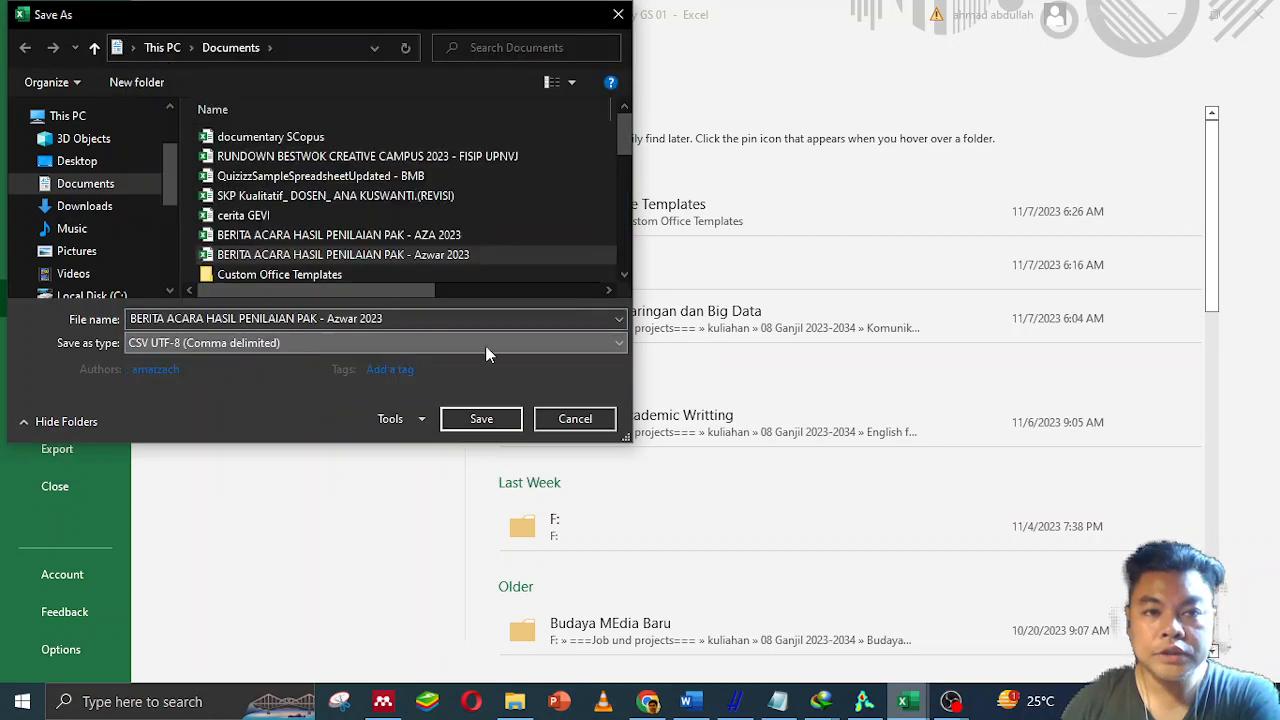
{"action": "left_click", "coordinate": [496, 423]}
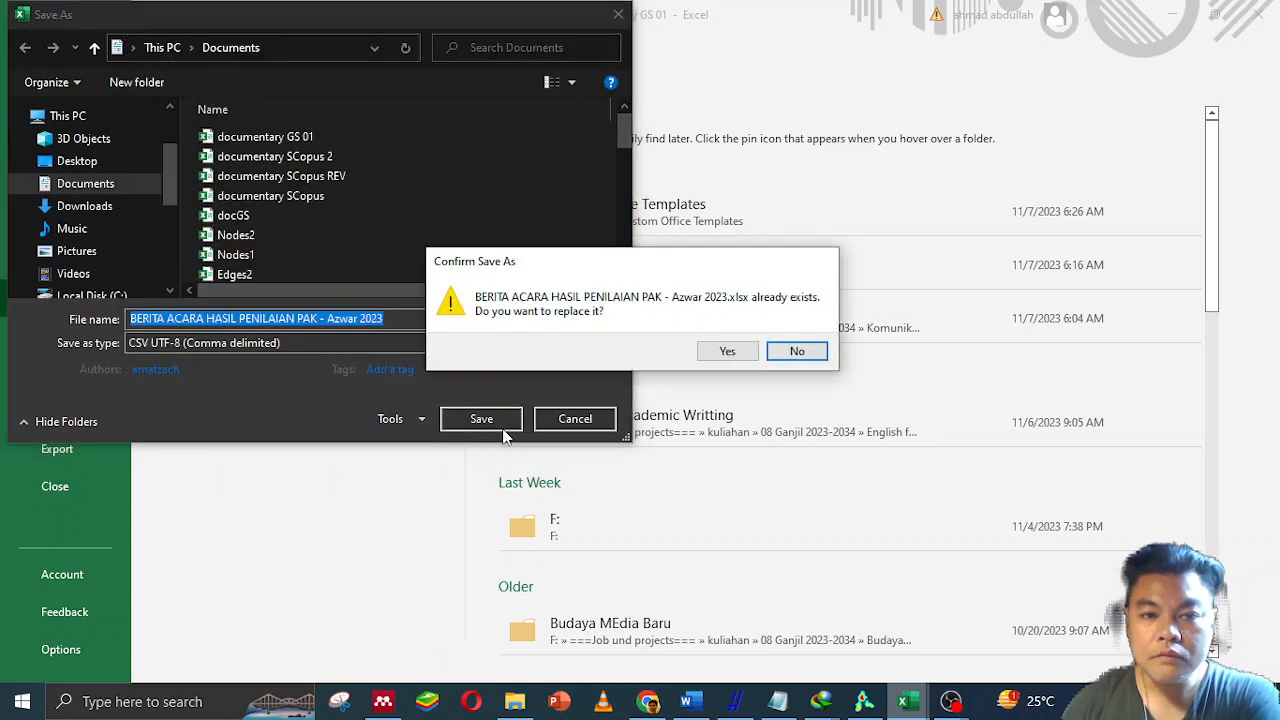
{"action": "left_click", "coordinate": [797, 351]}
Save the copy under the name documentary GS 01 rev without replacing documentary GS 01, and keep the CSV UTF-8 format.
{"action": "left_click", "coordinate": [324, 138]}
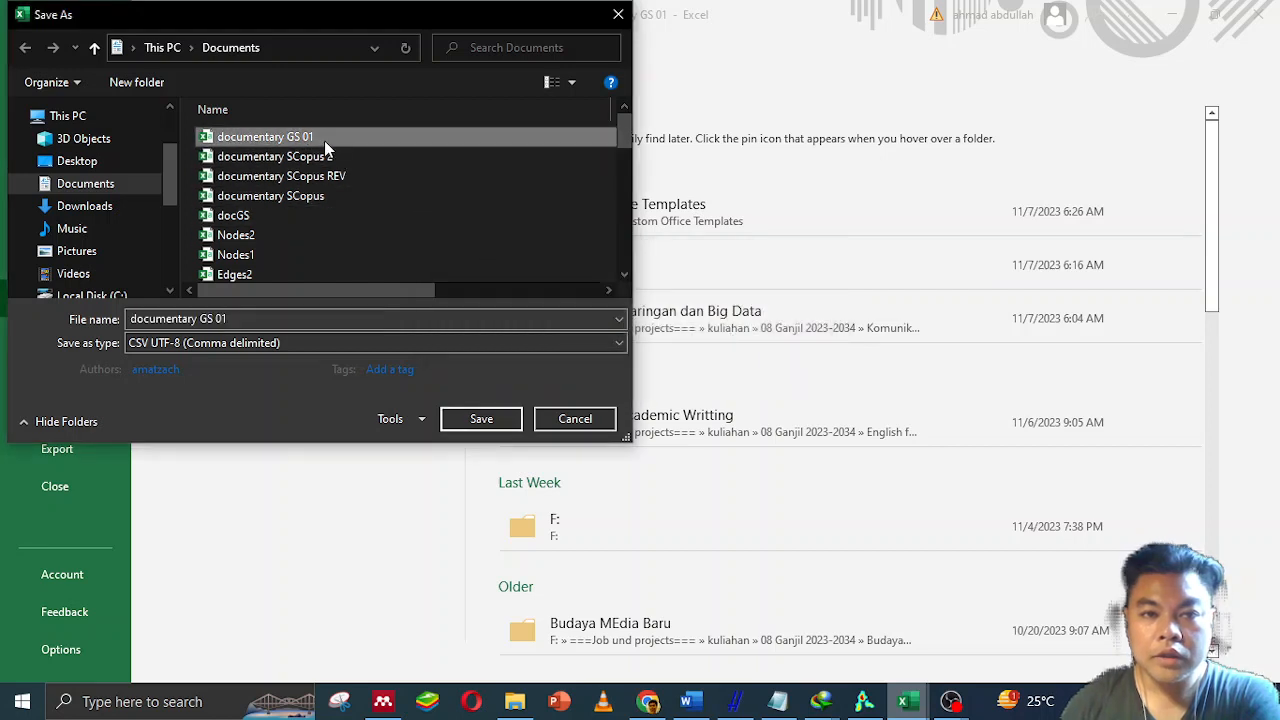
{"action": "triple_click", "coordinate": [331, 318]}
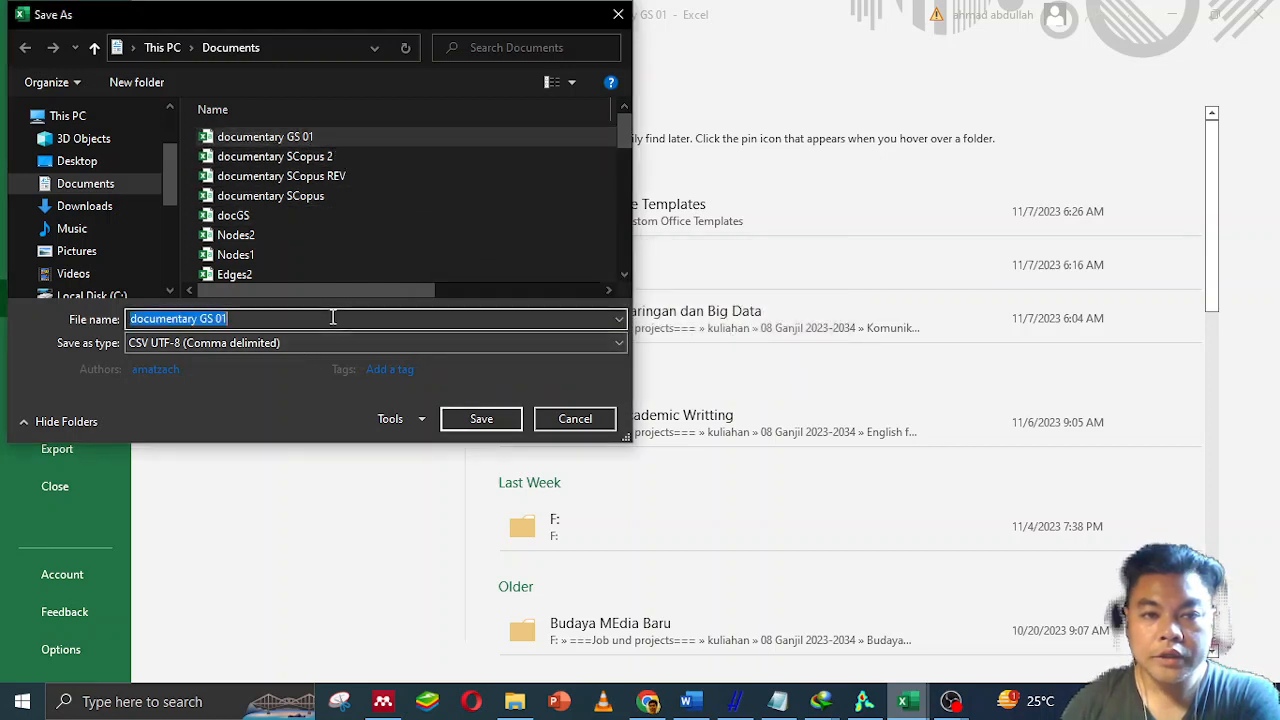
{"action": "left_click", "coordinate": [497, 425]}
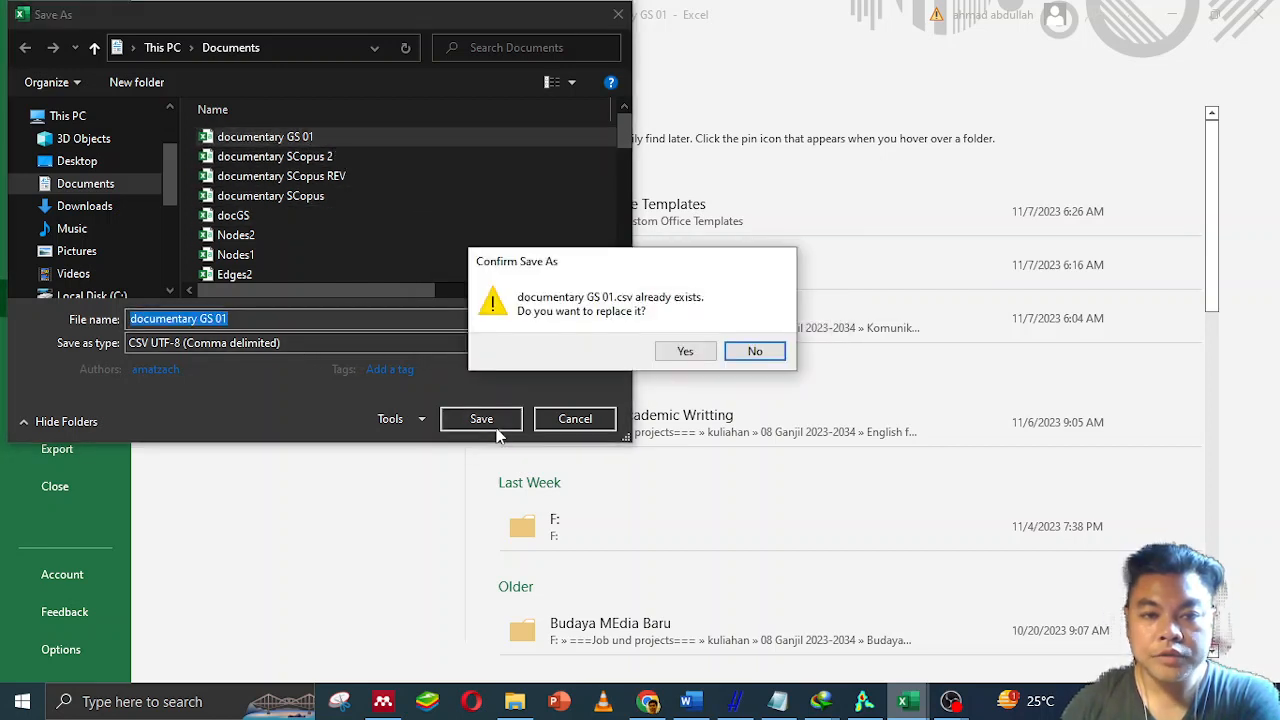
{"action": "left_click", "coordinate": [755, 352]}
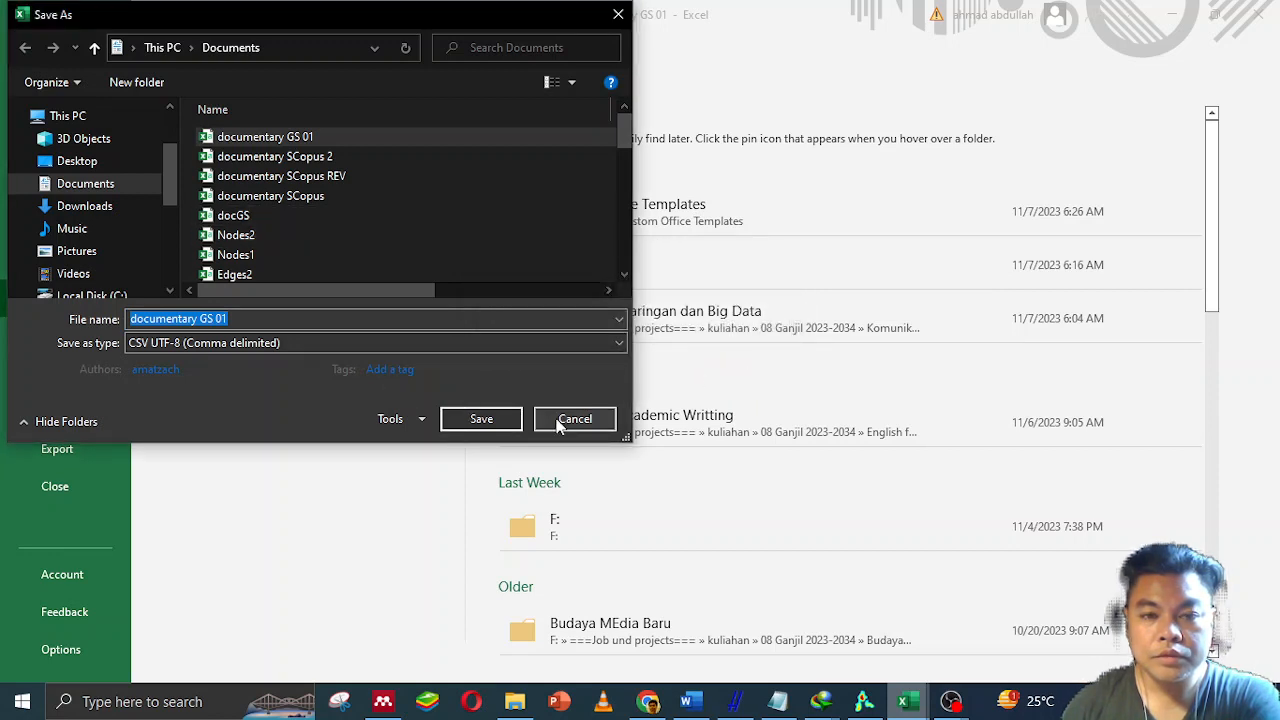
{"action": "left_click", "coordinate": [300, 318]}
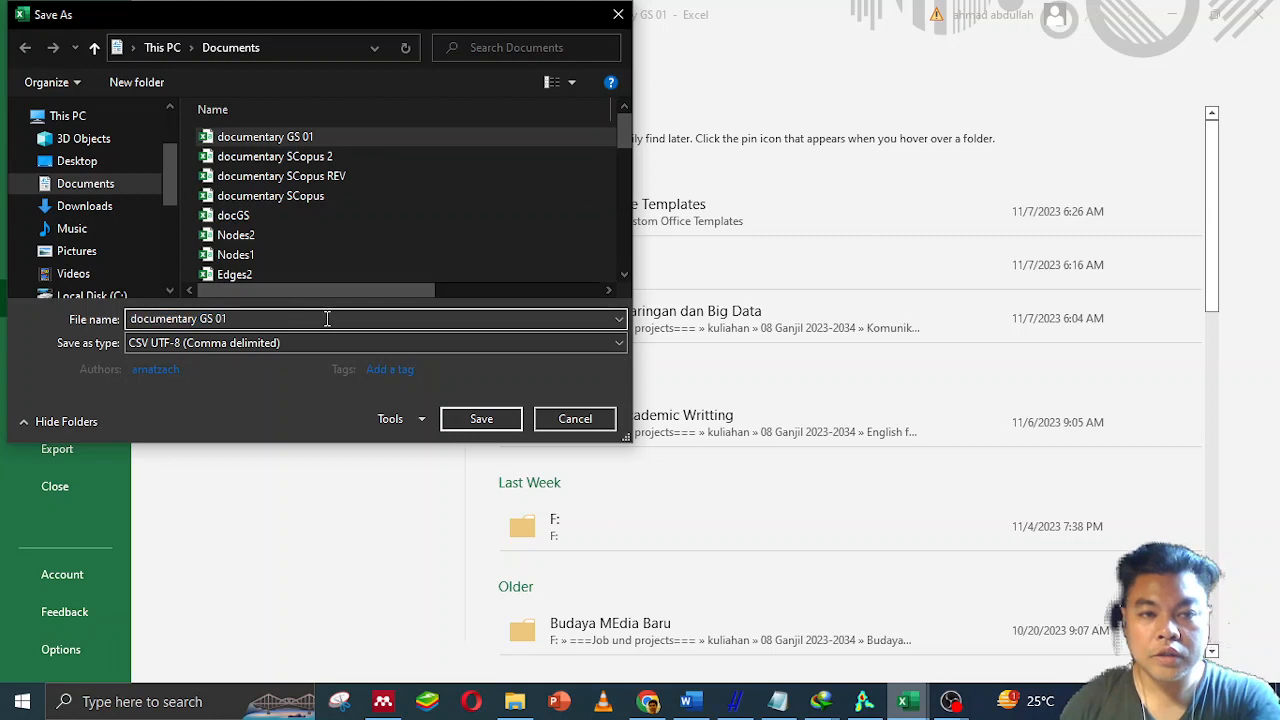
{"action": "type", "text": "rev"}
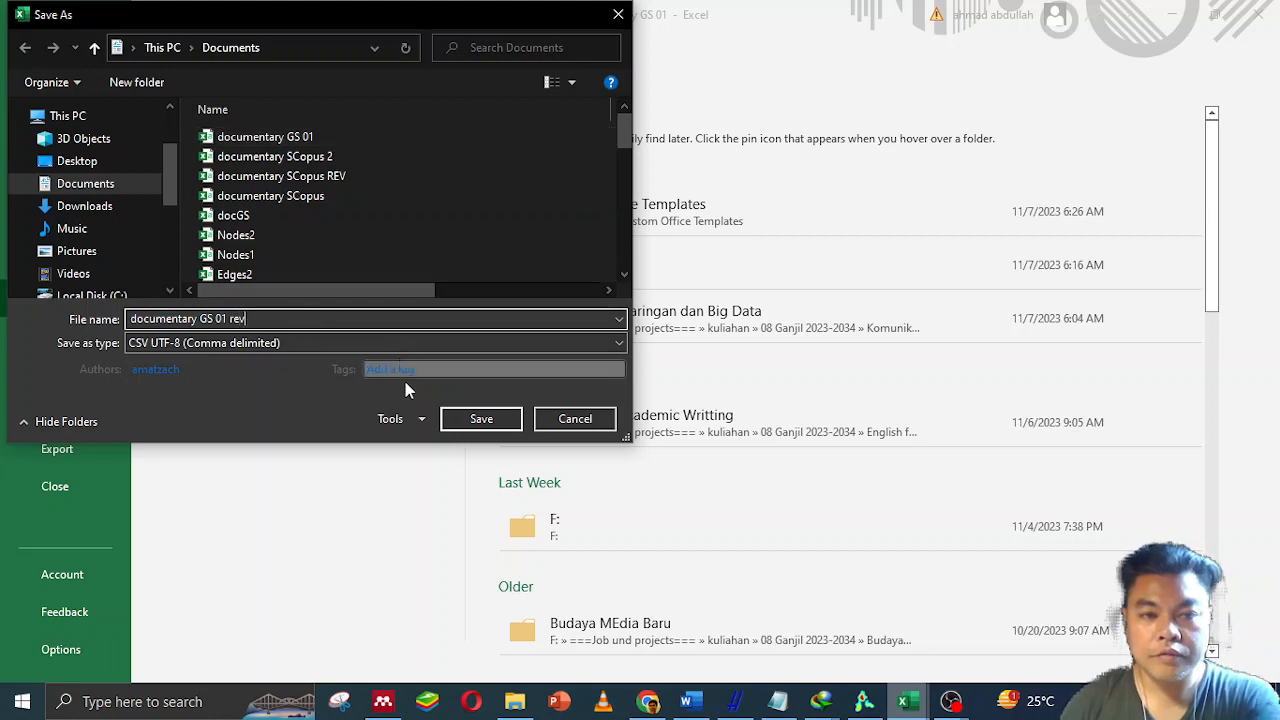
{"action": "left_click", "coordinate": [494, 428]}
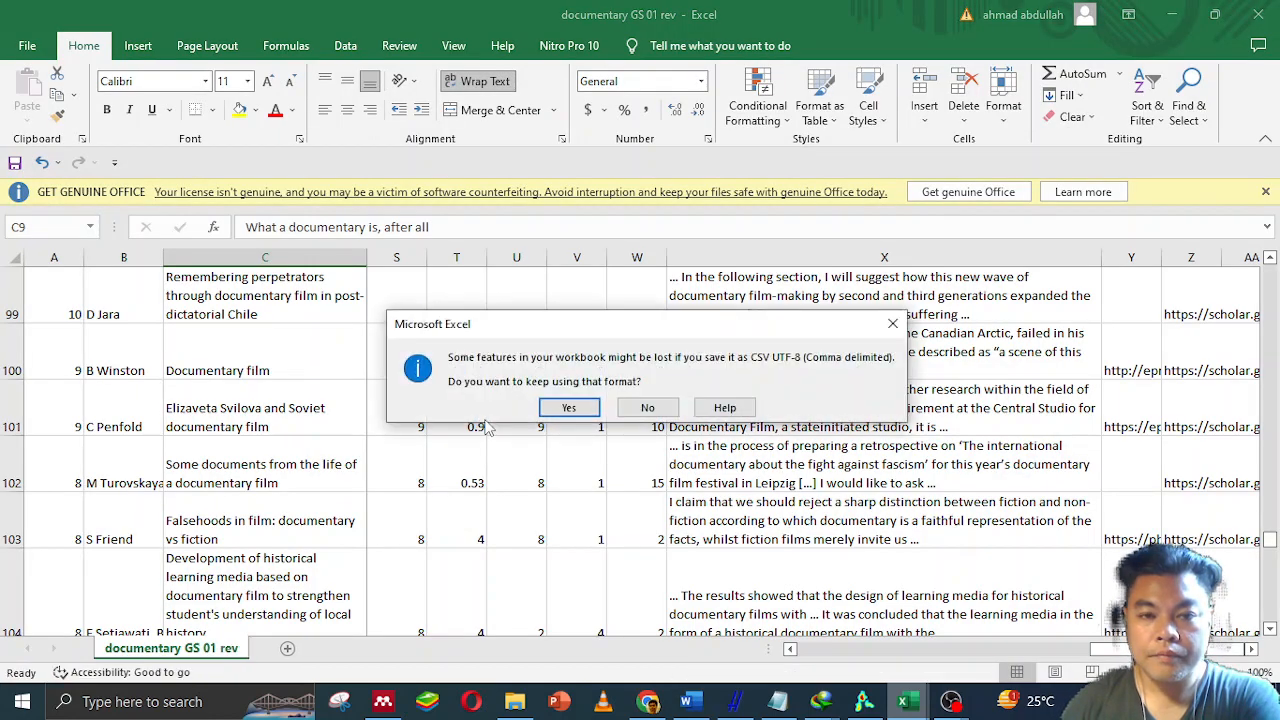
{"action": "left_click", "coordinate": [569, 408]}
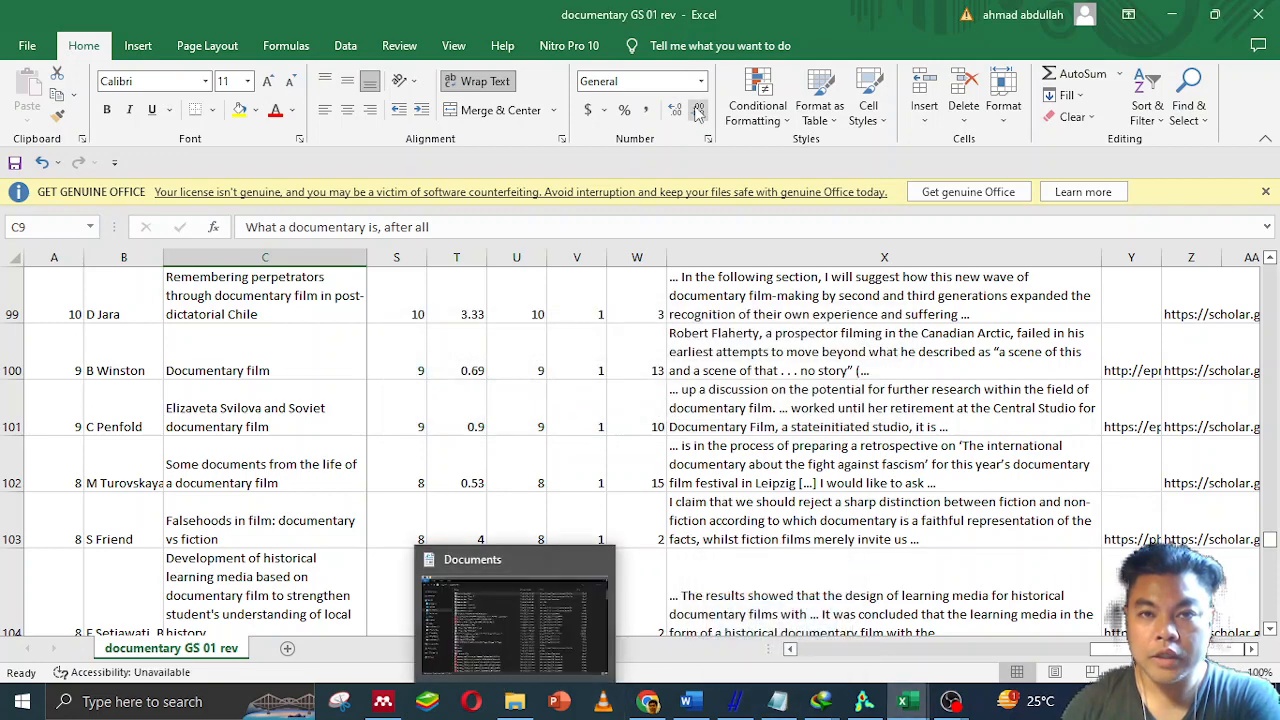
Switch to Publish or Perish and import documentary GS 01 rev from the Documents folder as external data into the Documentary folder.
{"action": "left_click", "coordinate": [513, 700]}
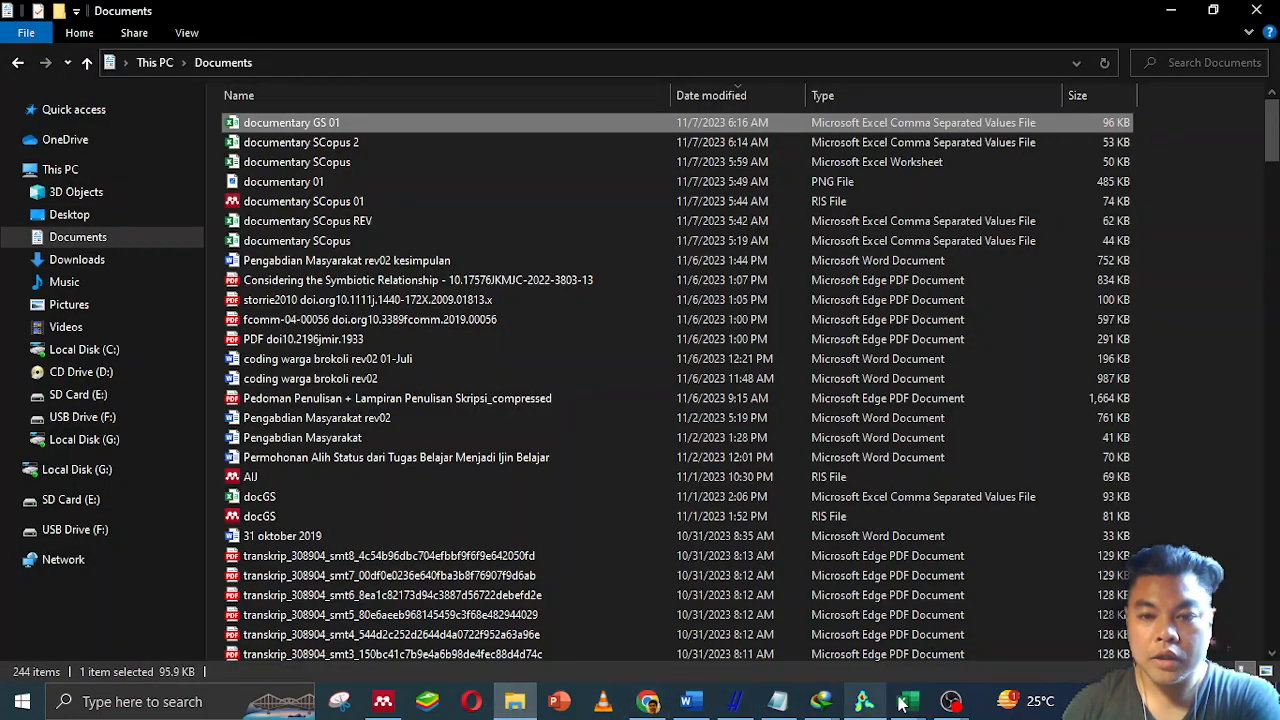
{"action": "left_click", "coordinate": [735, 701]}
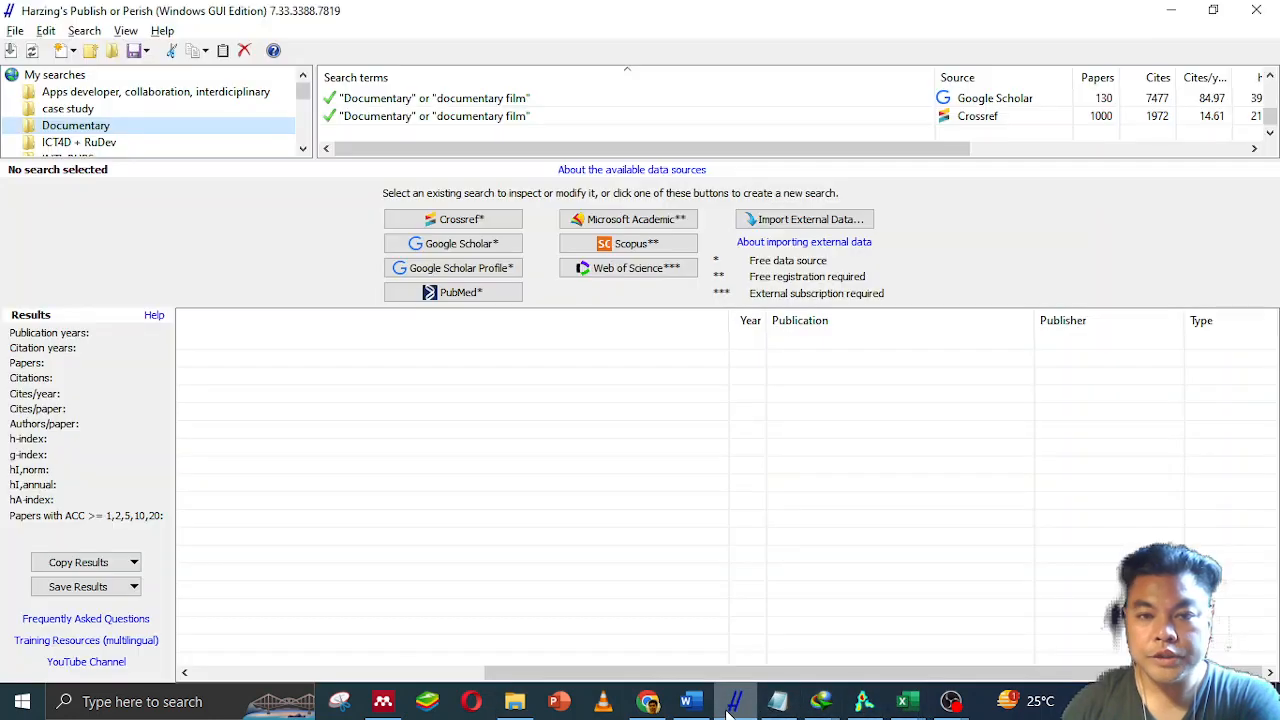
{"action": "right_click", "coordinate": [376, 133]}
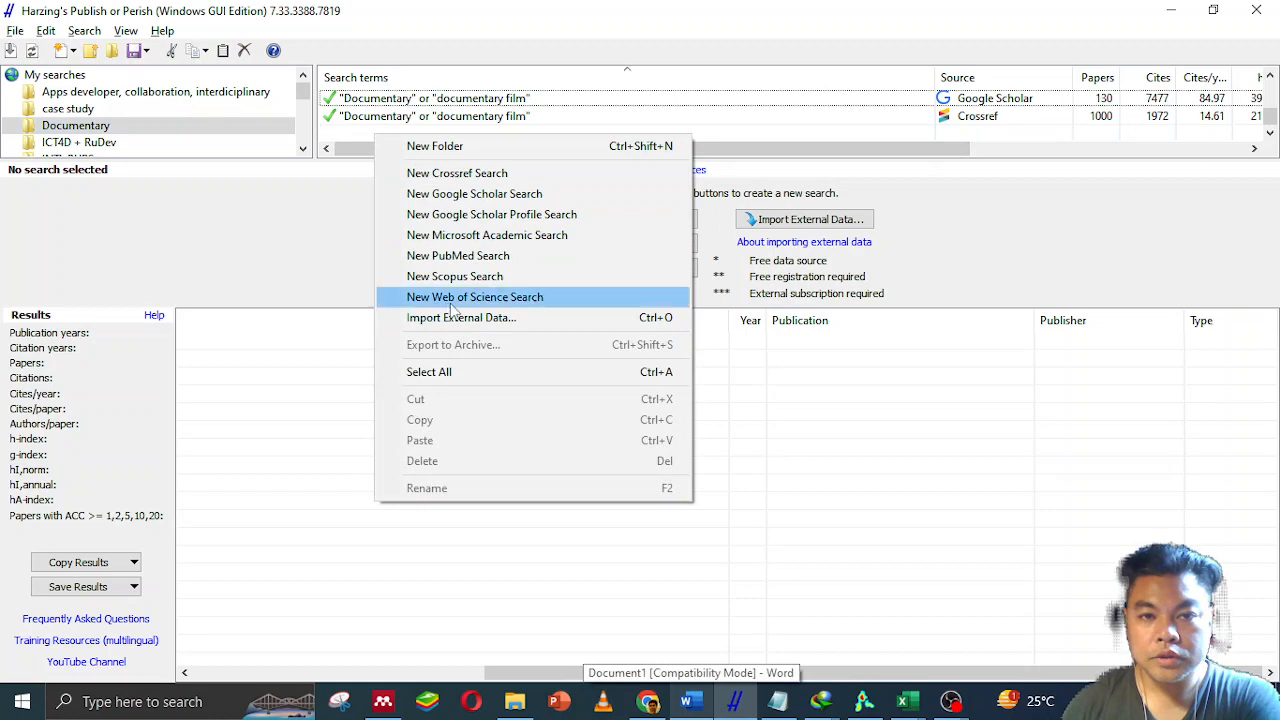
{"action": "right_click", "coordinate": [343, 118]}
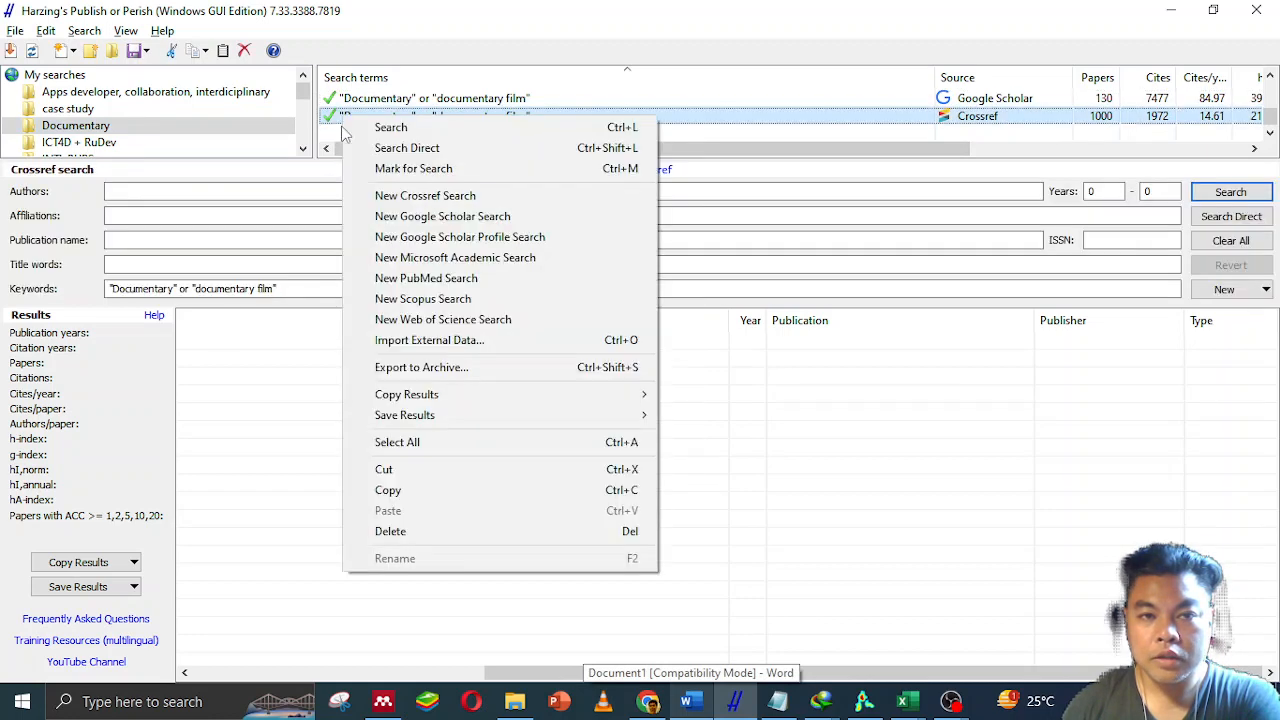
{"action": "right_click", "coordinate": [335, 143]}
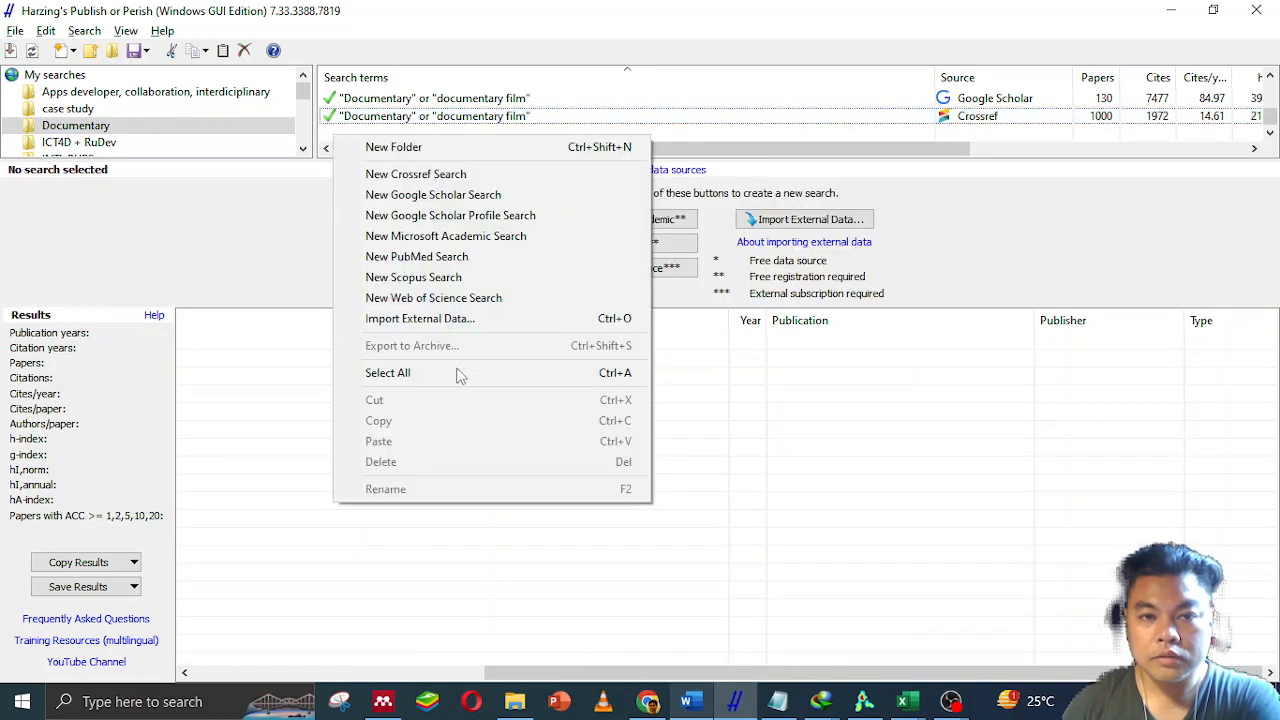
{"action": "left_click", "coordinate": [470, 319]}
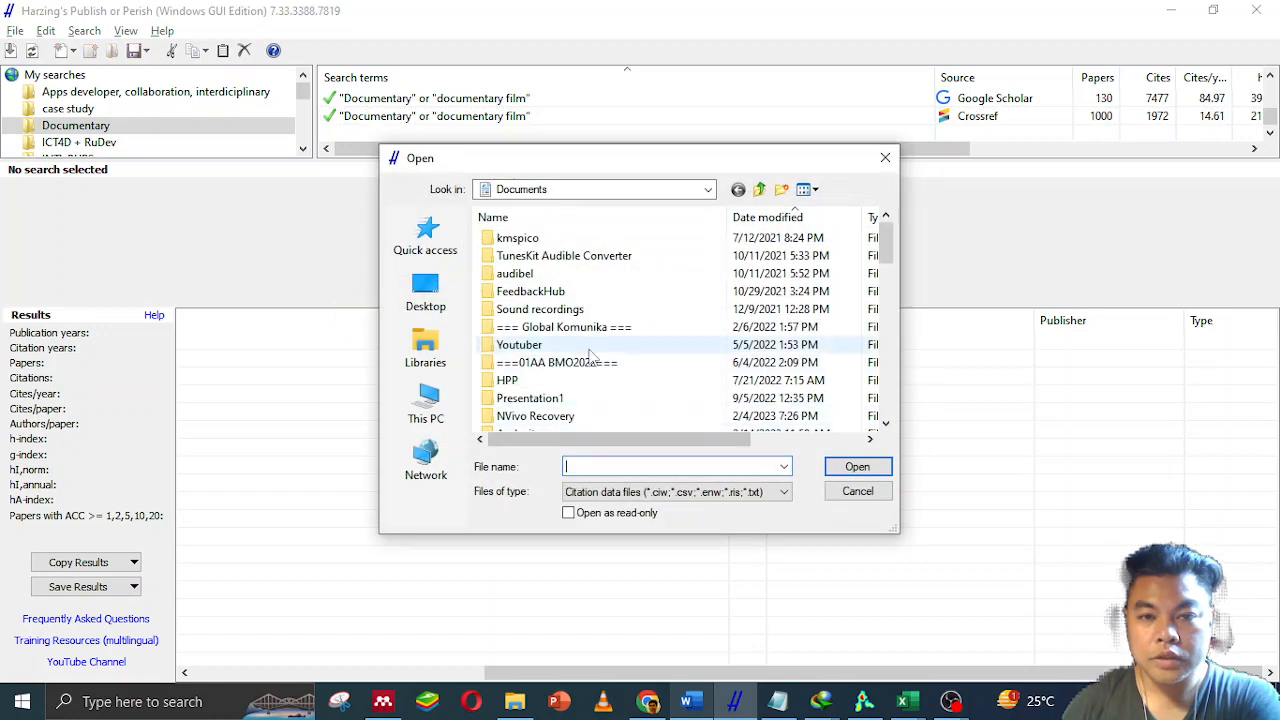
{"action": "scroll", "coordinate": [590, 355], "scroll_direction": "down", "scroll_amount": 10}
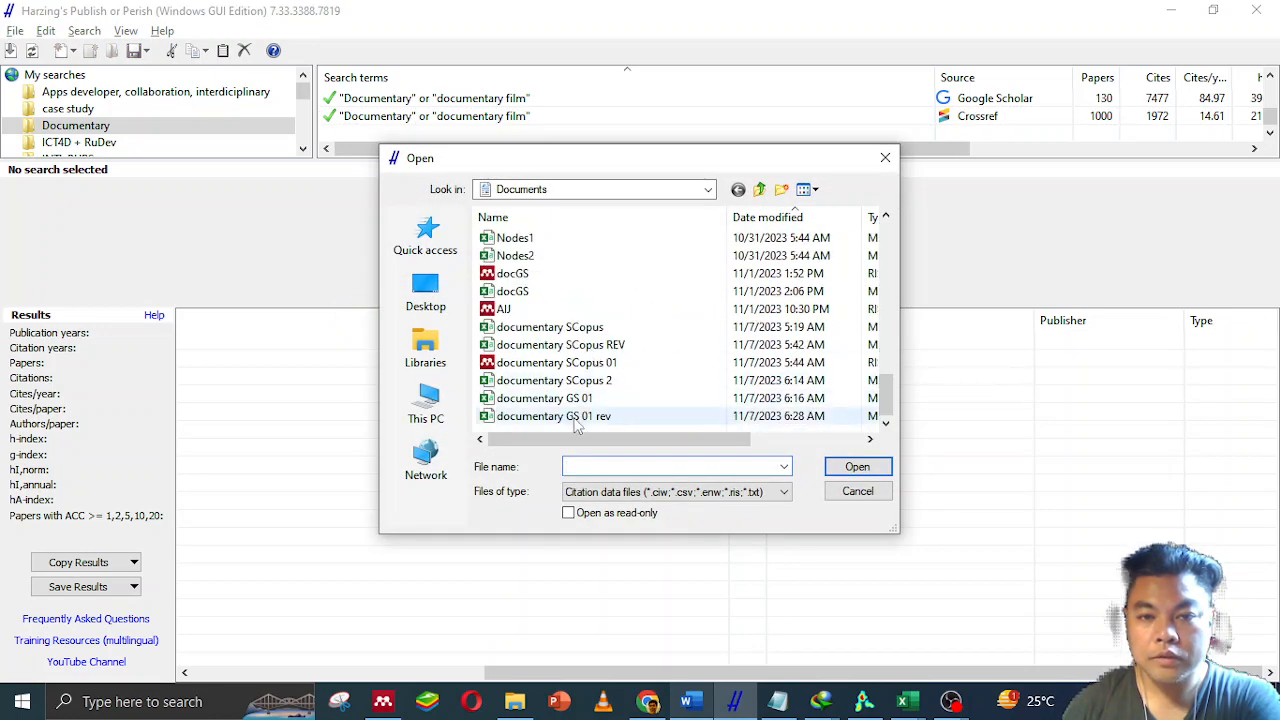
{"action": "left_click", "coordinate": [577, 420]}
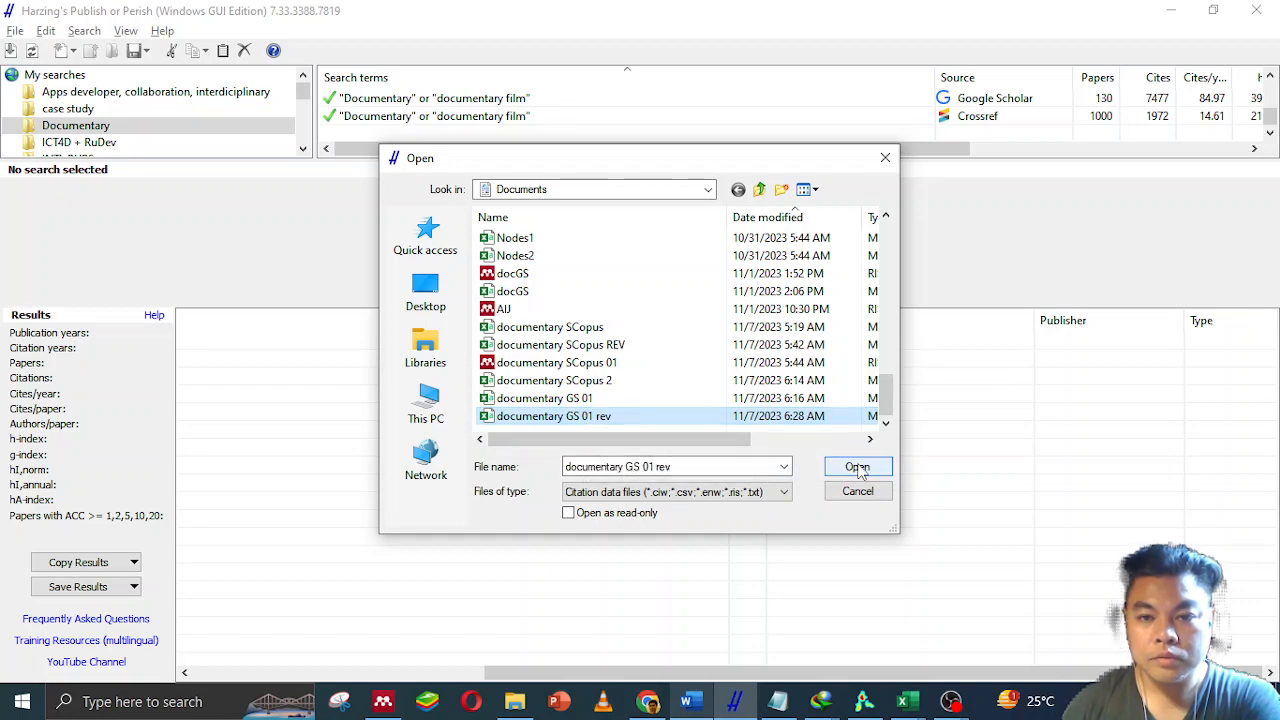
{"action": "left_click", "coordinate": [858, 468]}
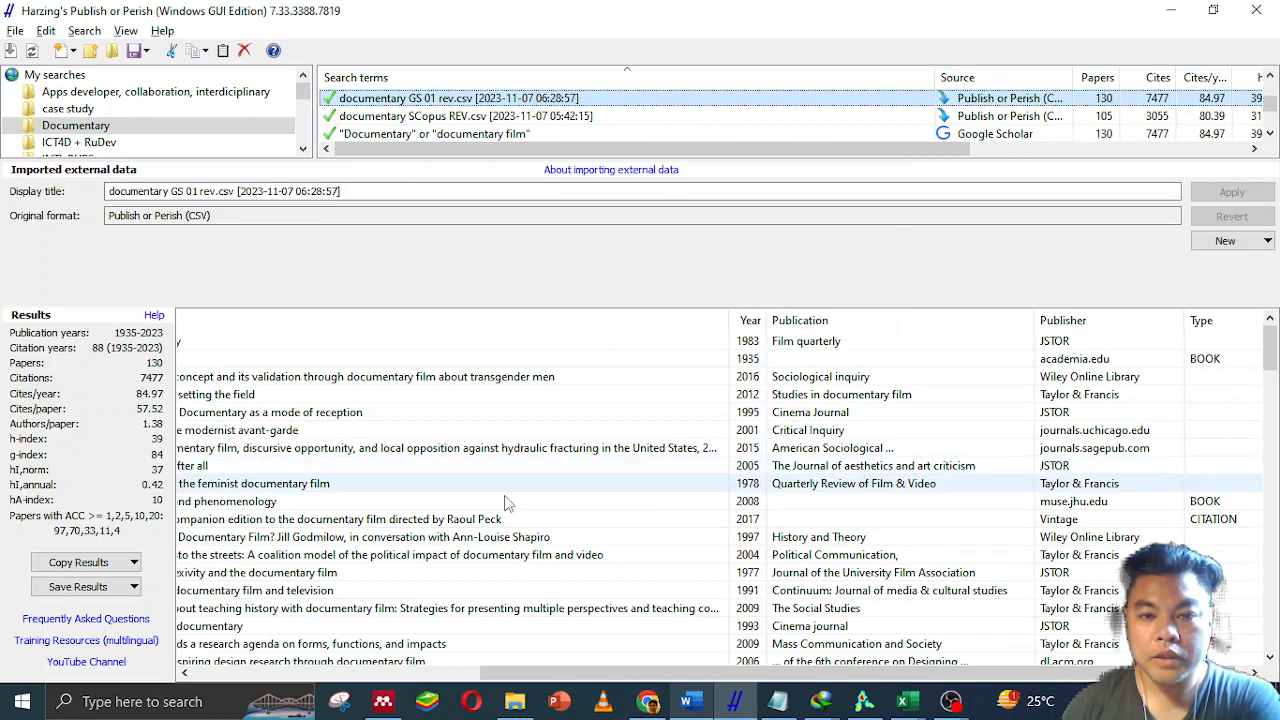
Look through the imported documentary GS 01 rev records, select them all, and start saving the results in RIS/RefManager format.
{"action": "left_click_drag", "start_coordinate": [558, 672], "coordinate": [244, 674]}
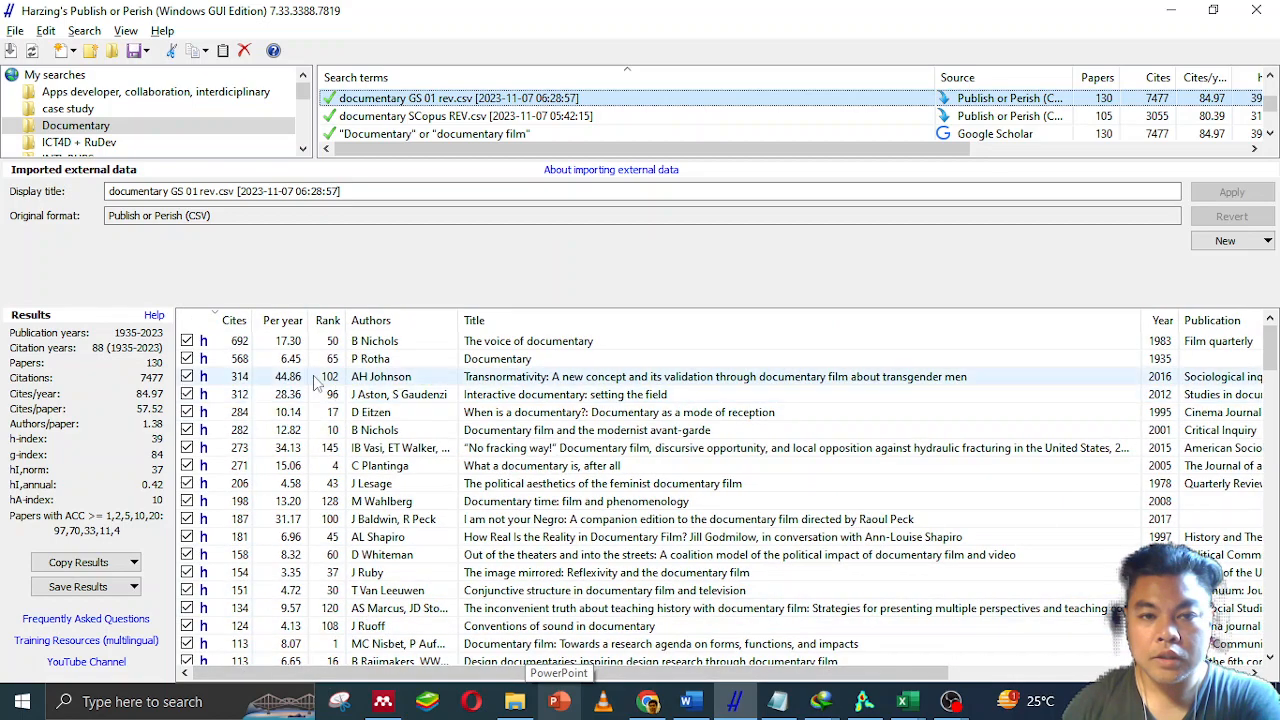
{"action": "left_click", "coordinate": [256, 343]}
{"action": "scroll", "coordinate": [270, 350], "scroll_direction": "down", "scroll_amount": 20}
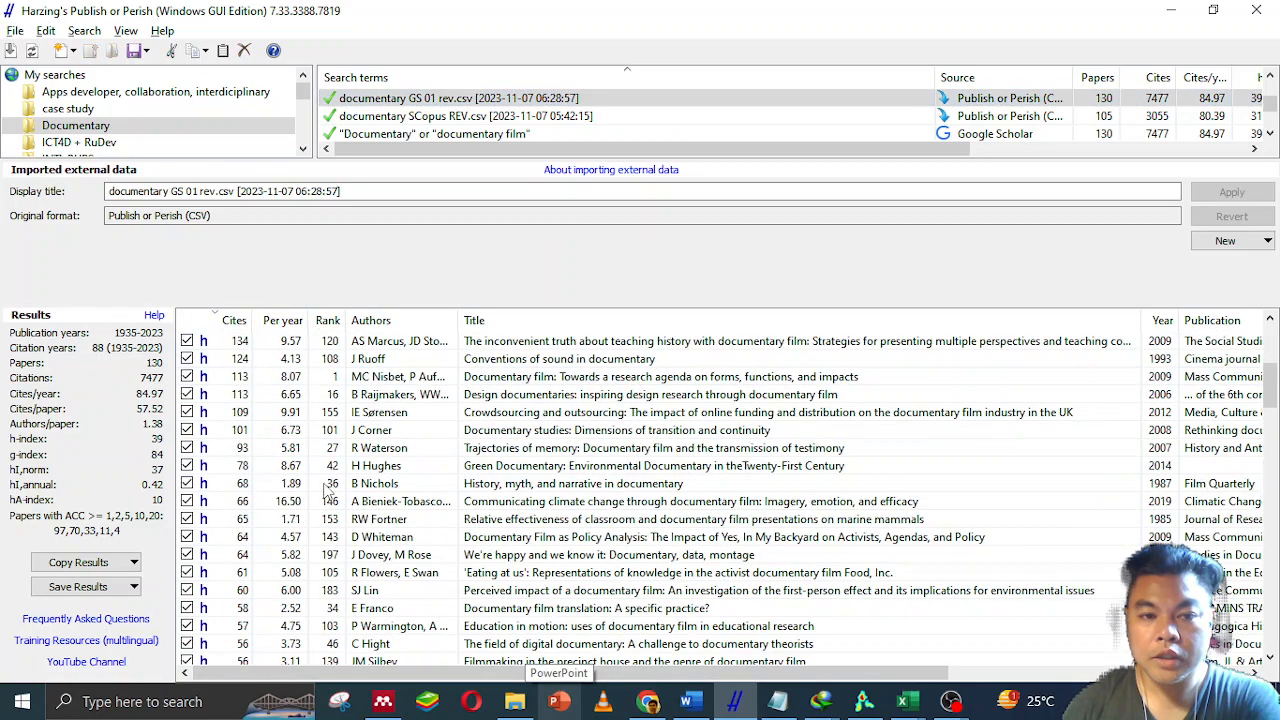
{"action": "scroll", "coordinate": [328, 490], "scroll_direction": "down", "scroll_amount": 20}
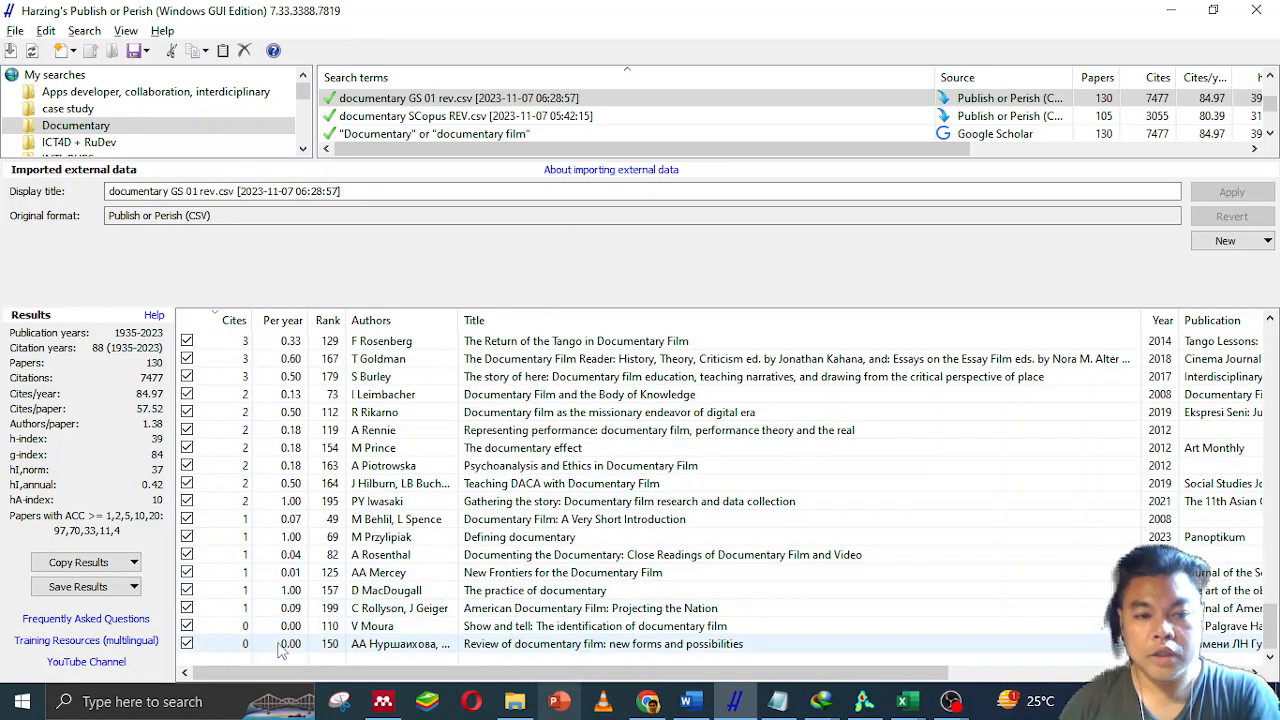
{"action": "key", "text": "ctrl+a"}
{"action": "left_click", "coordinate": [118, 588]}
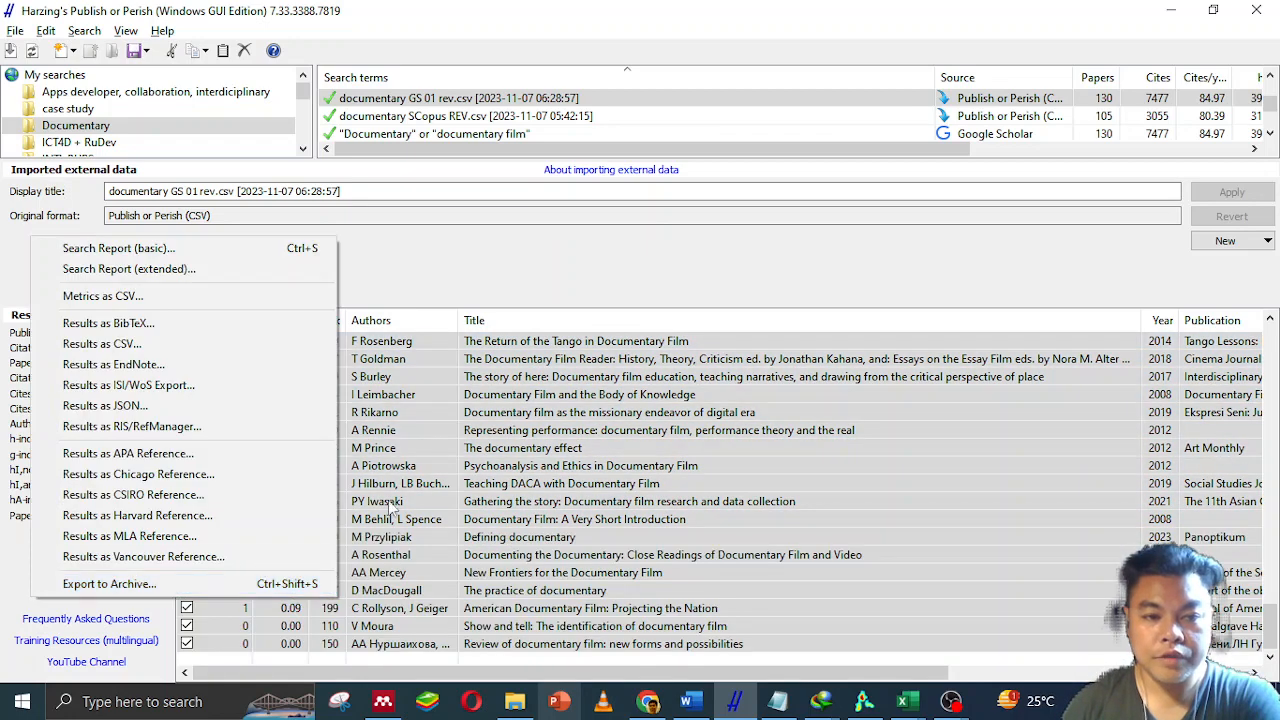
{"action": "left_click", "coordinate": [160, 426]}
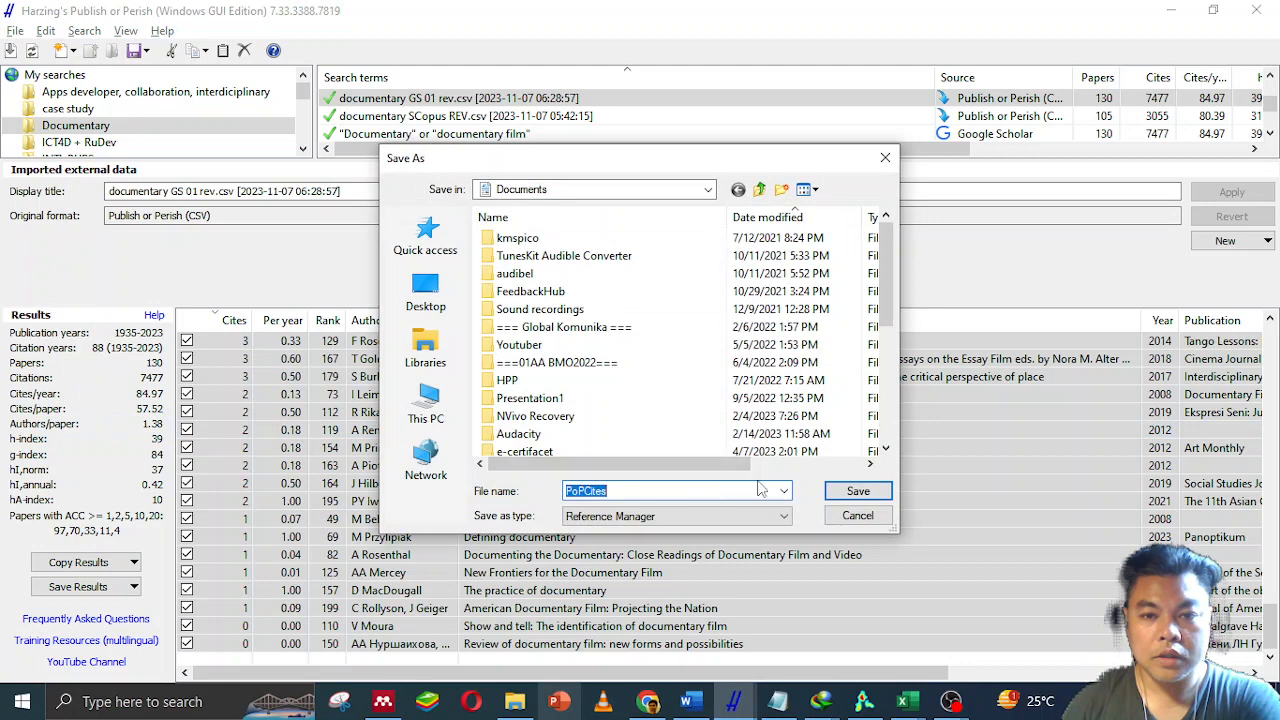
Save the RIS export in the Documents folder under the name documentary GS 01, basing the name on documentary SCopus 01.
{"action": "scroll", "coordinate": [760, 488], "scroll_direction": "down", "scroll_amount": 1}
{"action": "scroll", "coordinate": [760, 488], "scroll_direction": "down", "scroll_amount": 4}
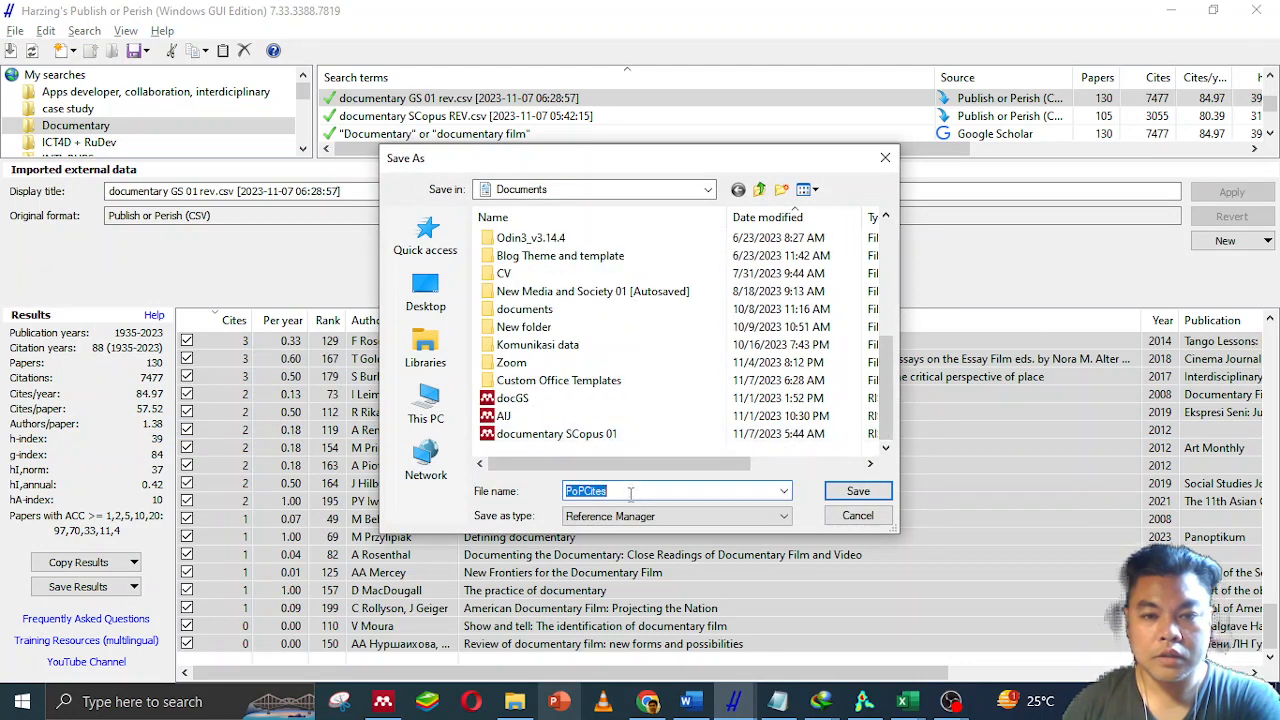
{"action": "left_click", "coordinate": [556, 433]}
{"action": "double_click", "coordinate": [699, 491]}
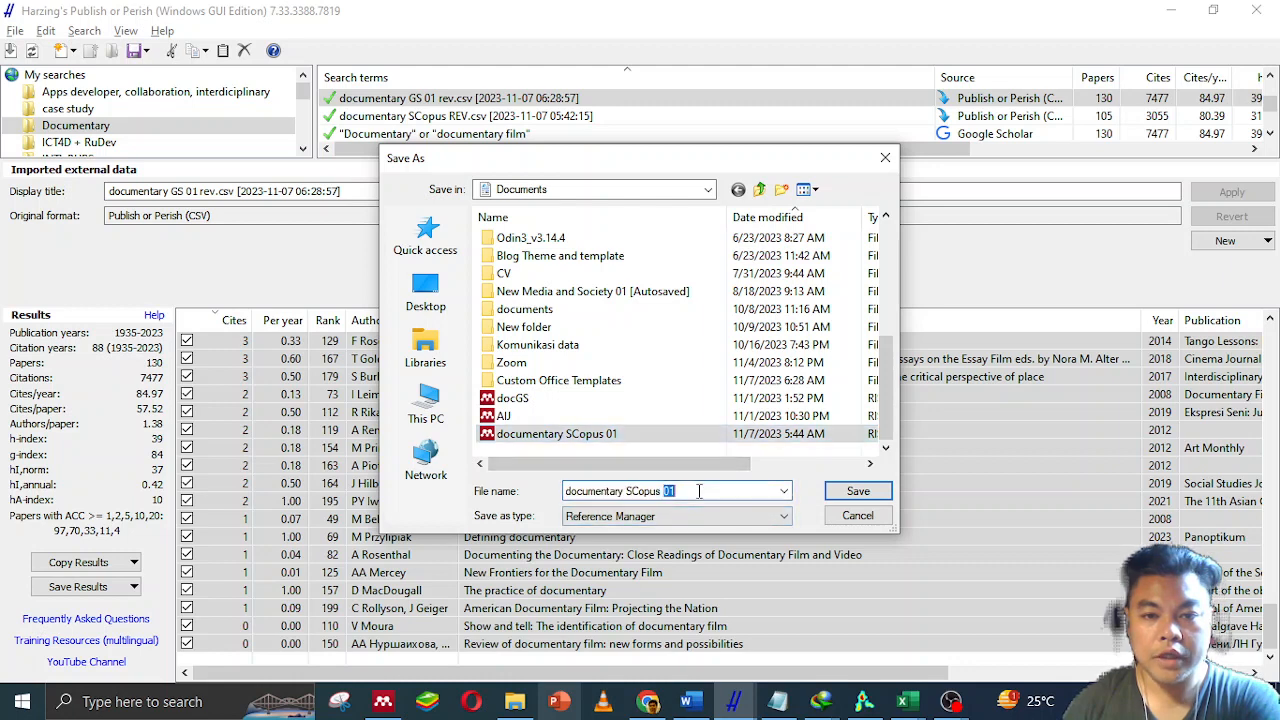
{"action": "left_click_drag", "start_coordinate": [676, 491], "coordinate": [628, 489]}
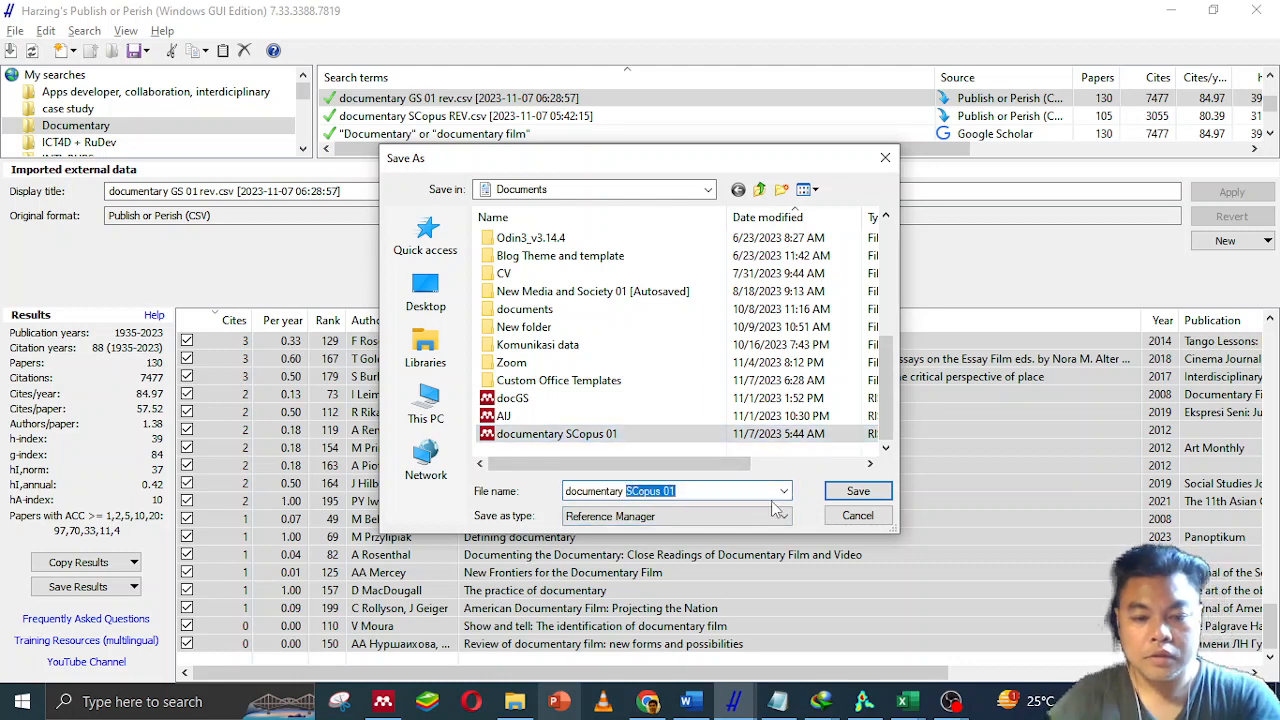
{"action": "type", "text": "GS"}
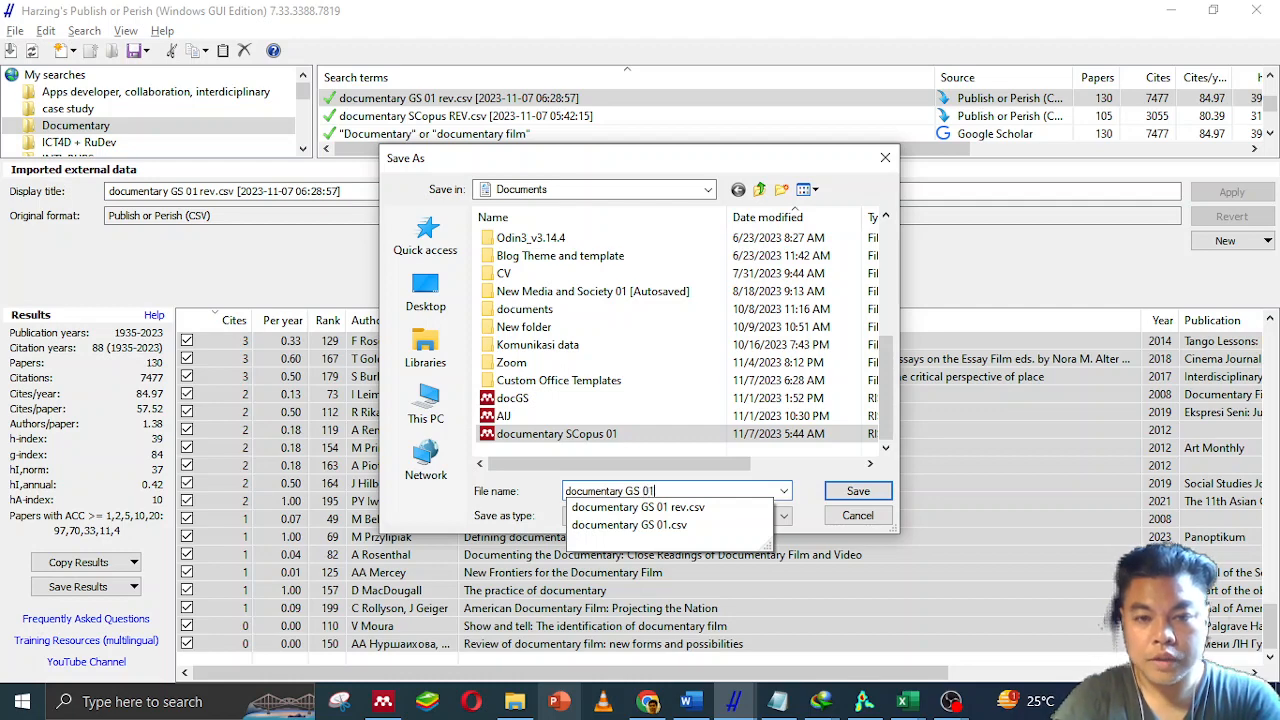
{"action": "type", "text": " 01"}
{"action": "key", "text": "Return"}
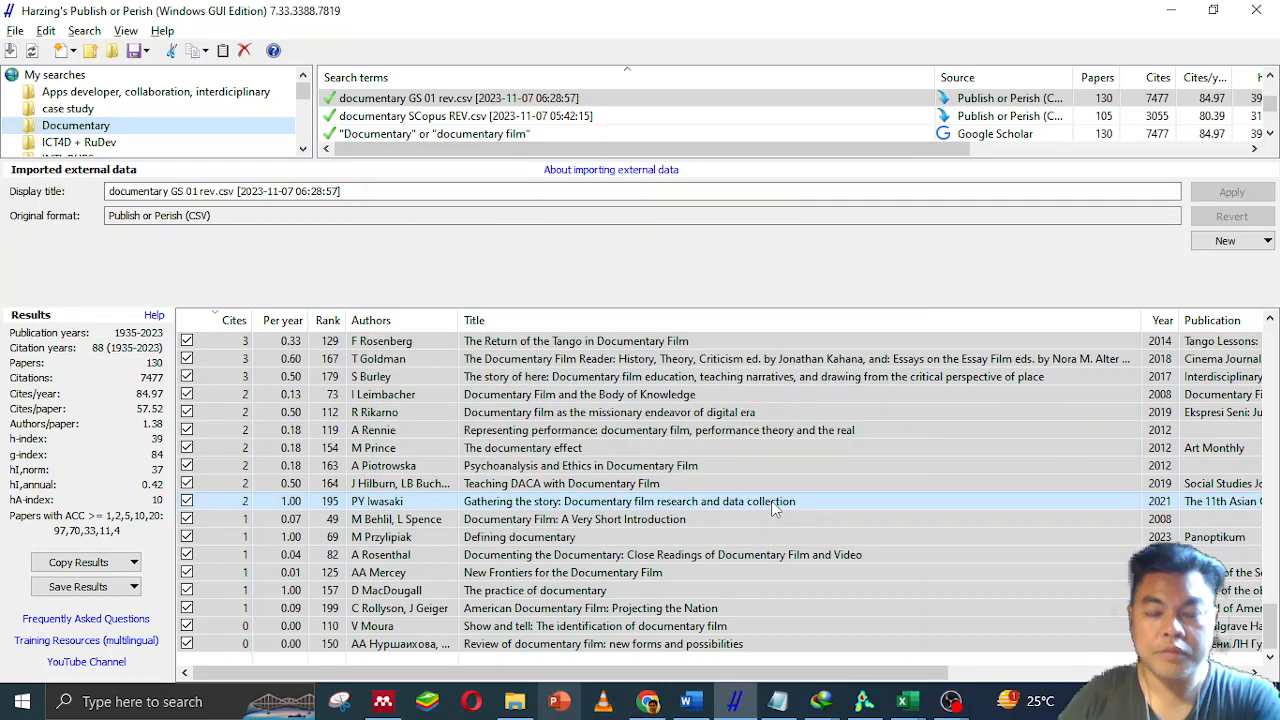
Switch to VOSviewer and start creating a map based on text data read from reference manager files.
{"action": "left_click", "coordinate": [864, 701]}
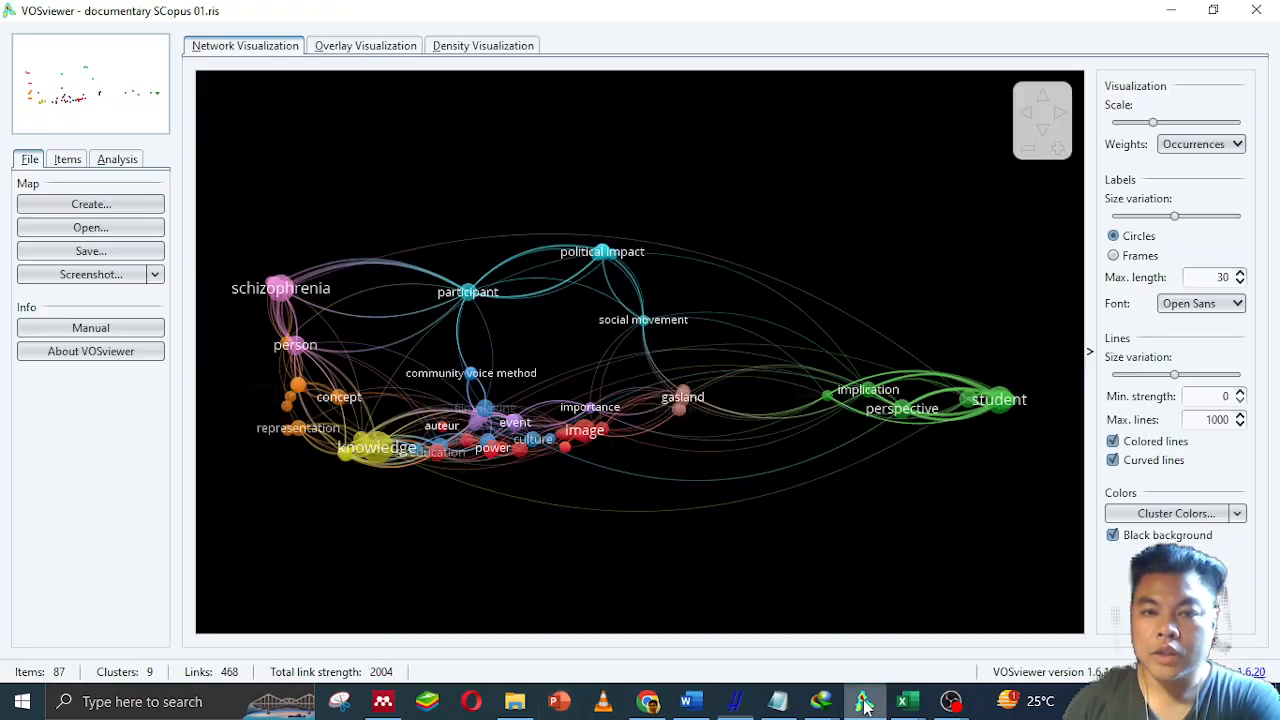
{"action": "left_click", "coordinate": [91, 204]}
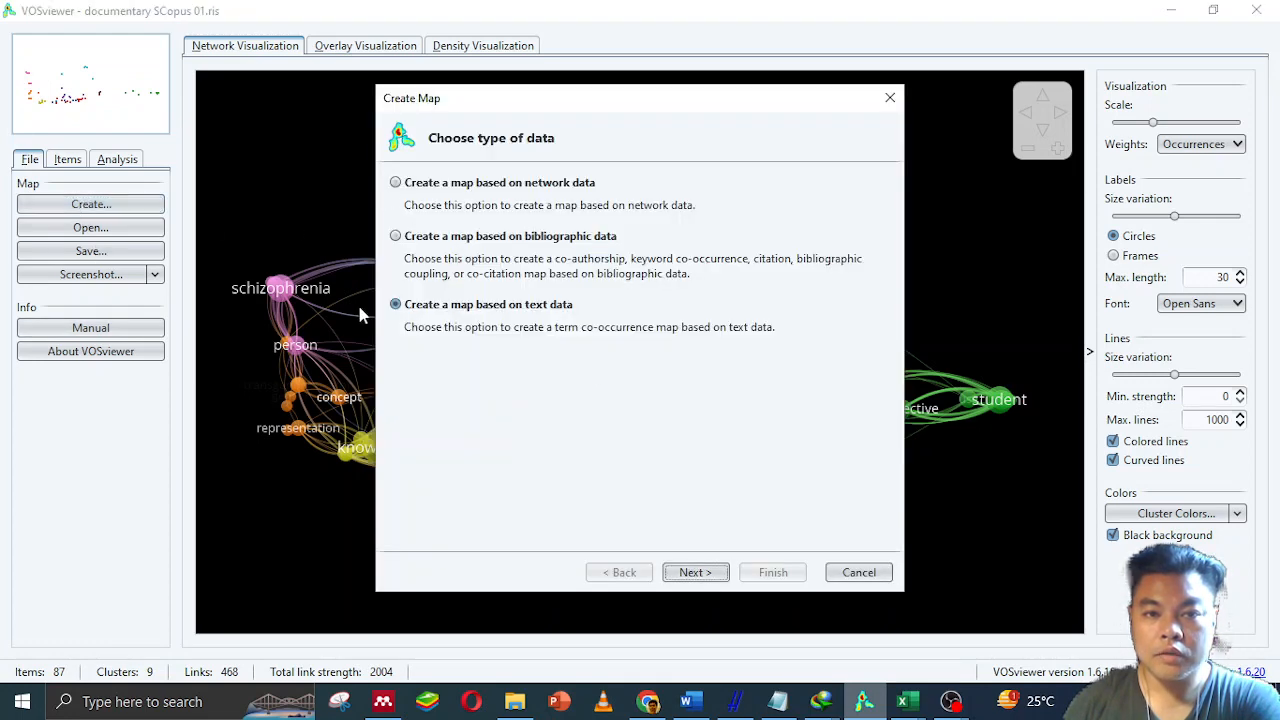
{"action": "left_click", "coordinate": [695, 572]}
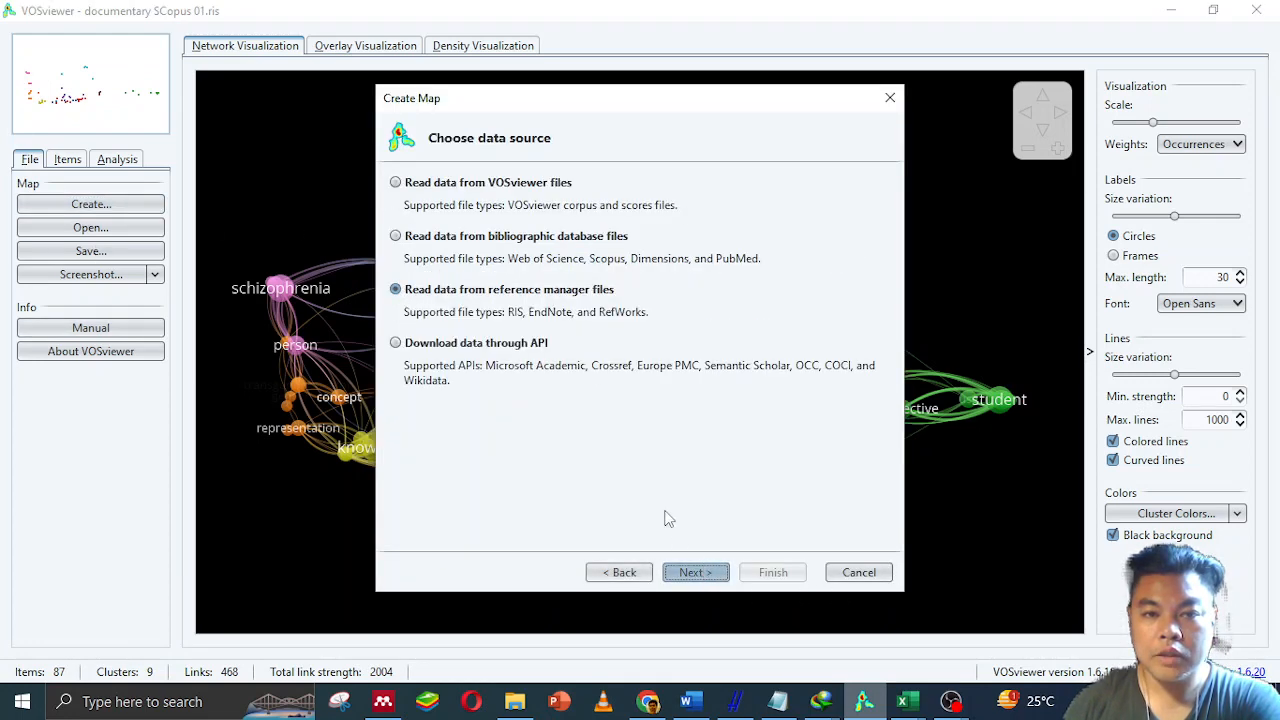
{"action": "left_click", "coordinate": [692, 573]}
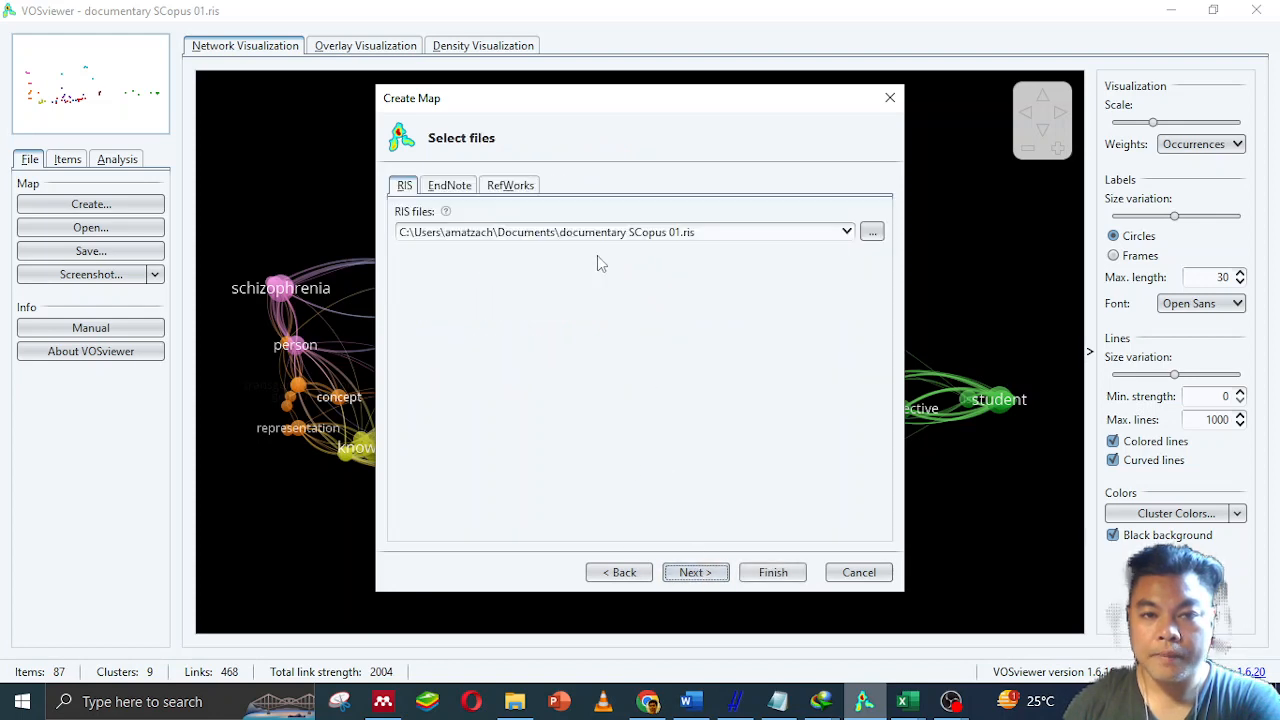
Choose documentary GS 01.ris from the Documents folder as the map's RIS file and continue to the field selection.
{"action": "left_click", "coordinate": [870, 234]}
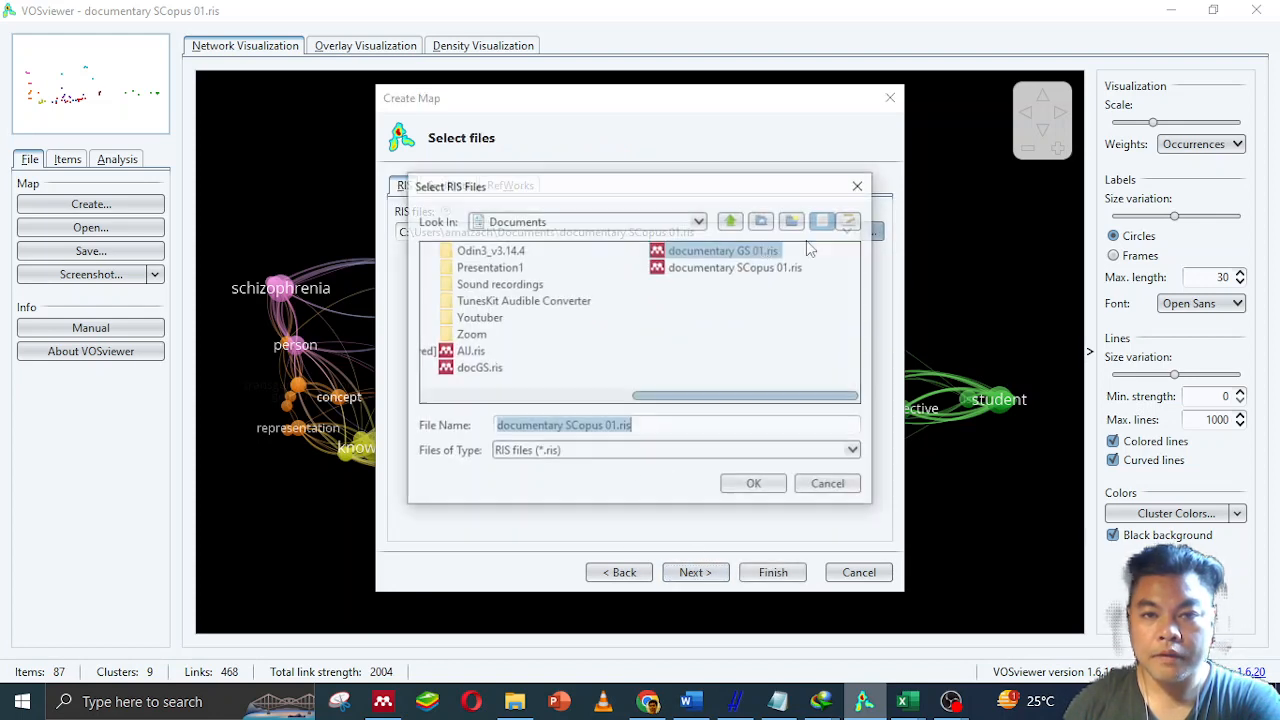
{"action": "double_click", "coordinate": [734, 250]}
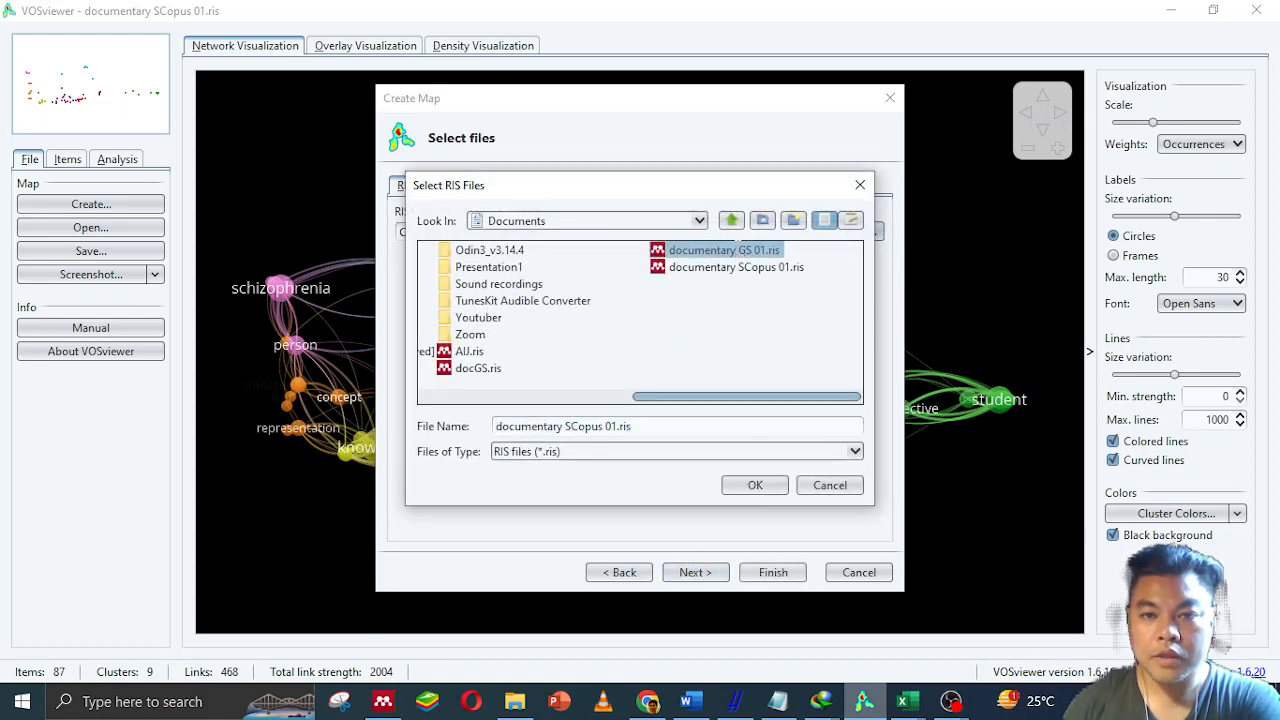
{"action": "left_click", "coordinate": [722, 269]}
{"action": "left_click", "coordinate": [711, 251]}
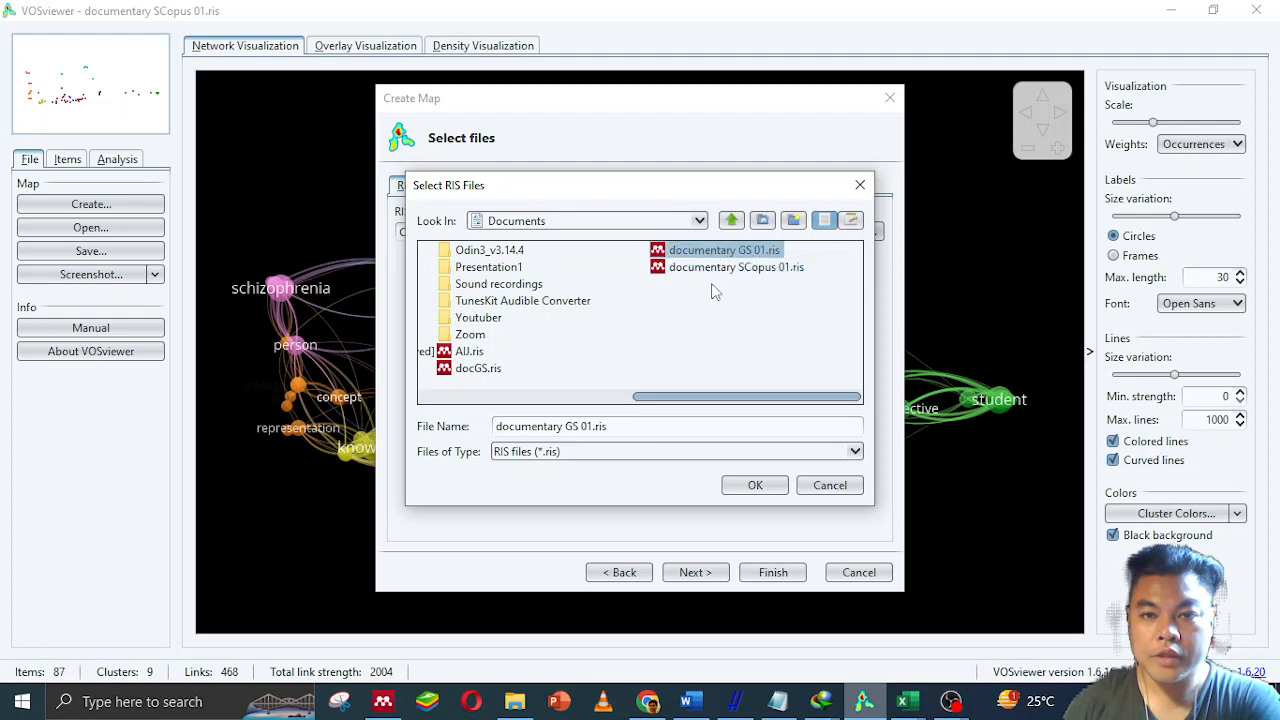
{"action": "left_click", "coordinate": [752, 486]}
{"action": "left_click", "coordinate": [704, 576]}
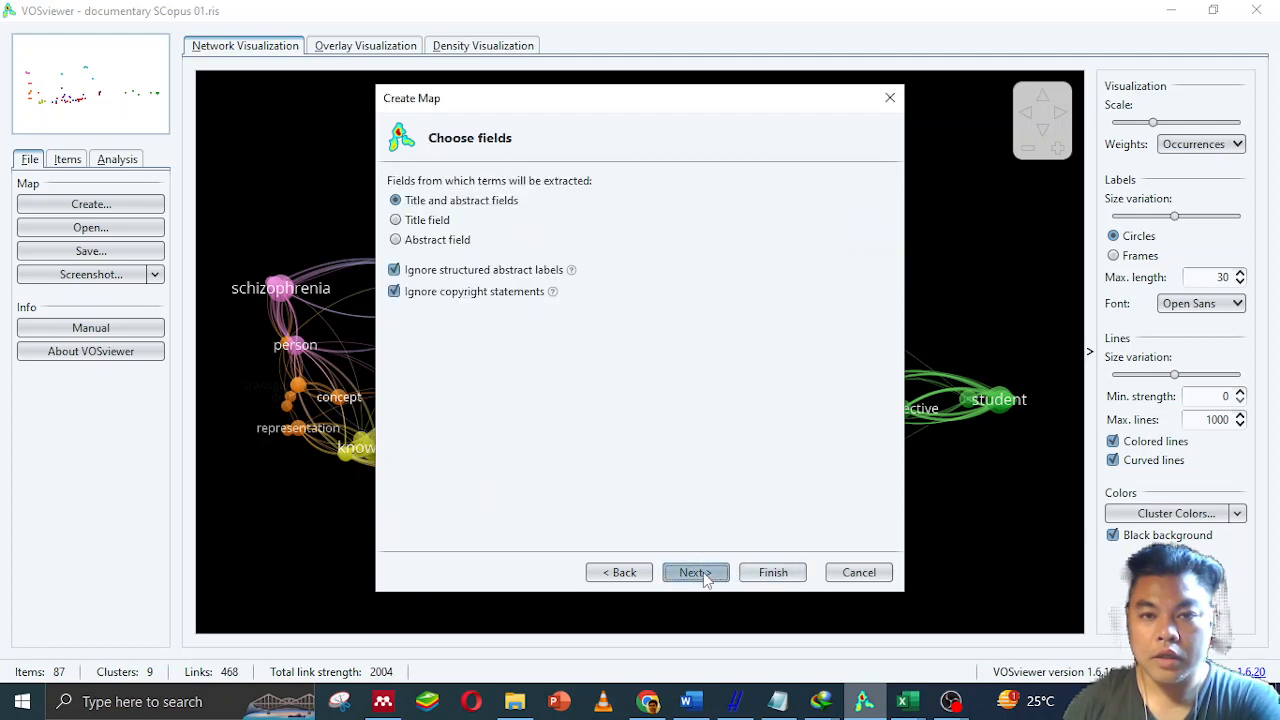
Keep title and abstract fields with full counting, and lower the minimum number of occurrences of a term.
{"action": "left_click", "coordinate": [693, 576]}
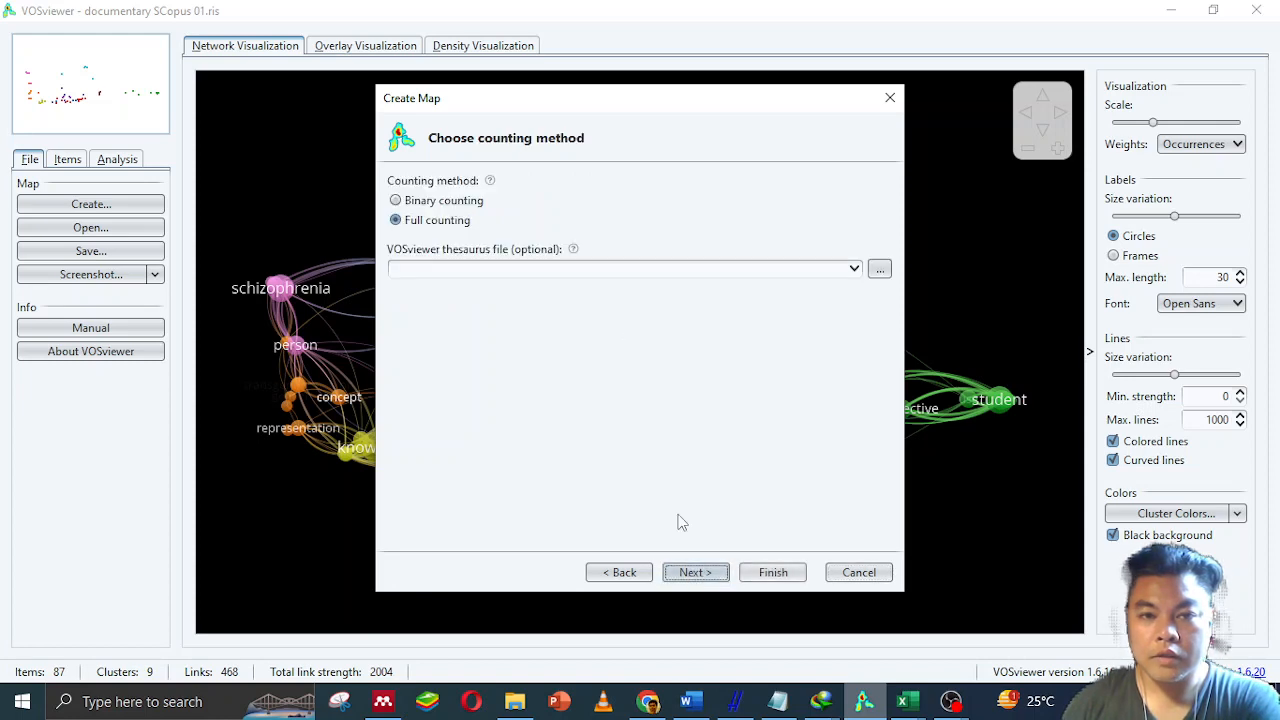
{"action": "left_click", "coordinate": [703, 572]}
{"action": "left_click", "coordinate": [619, 572]}
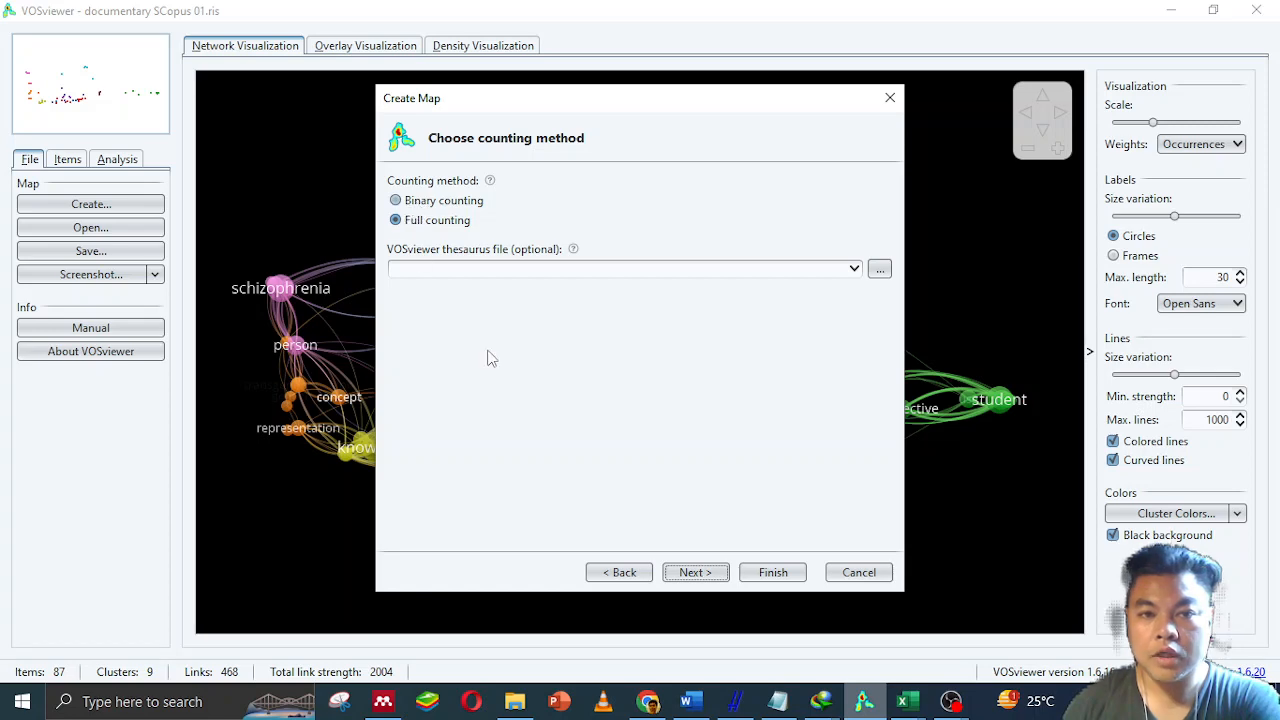
{"action": "left_click", "coordinate": [686, 574]}
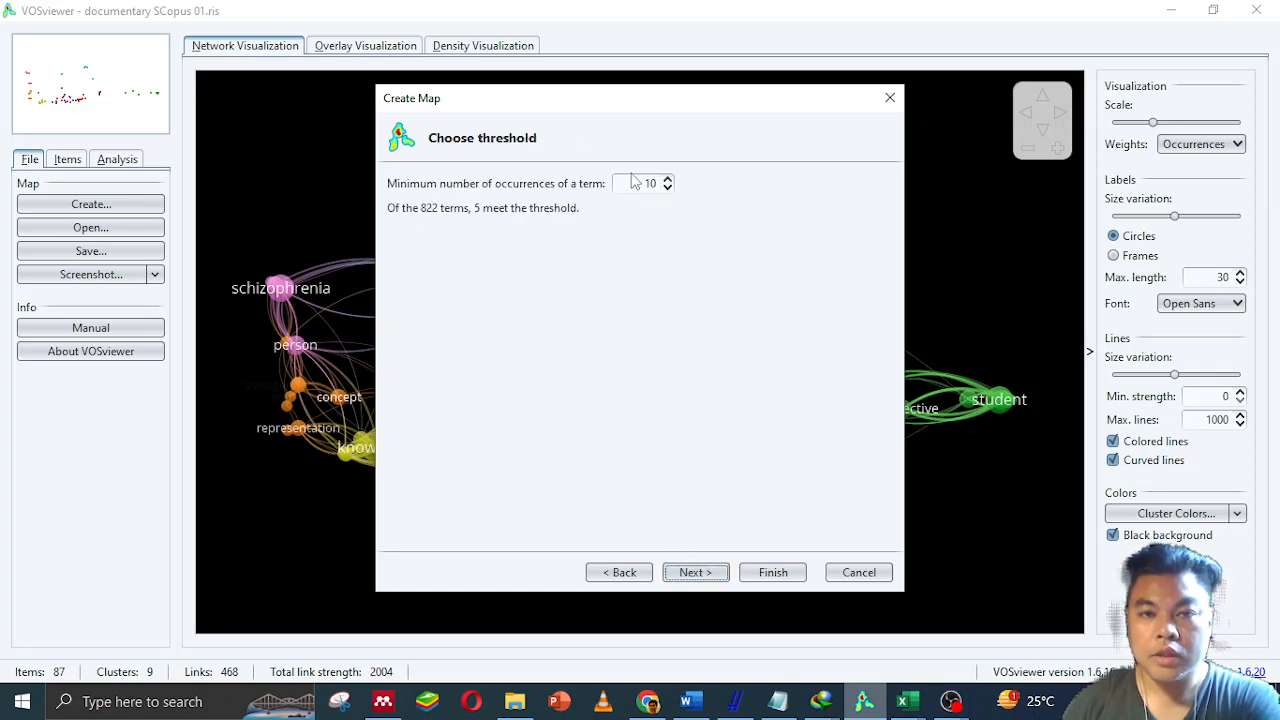
{"action": "left_click_drag", "start_coordinate": [636, 183], "coordinate": [698, 189]}
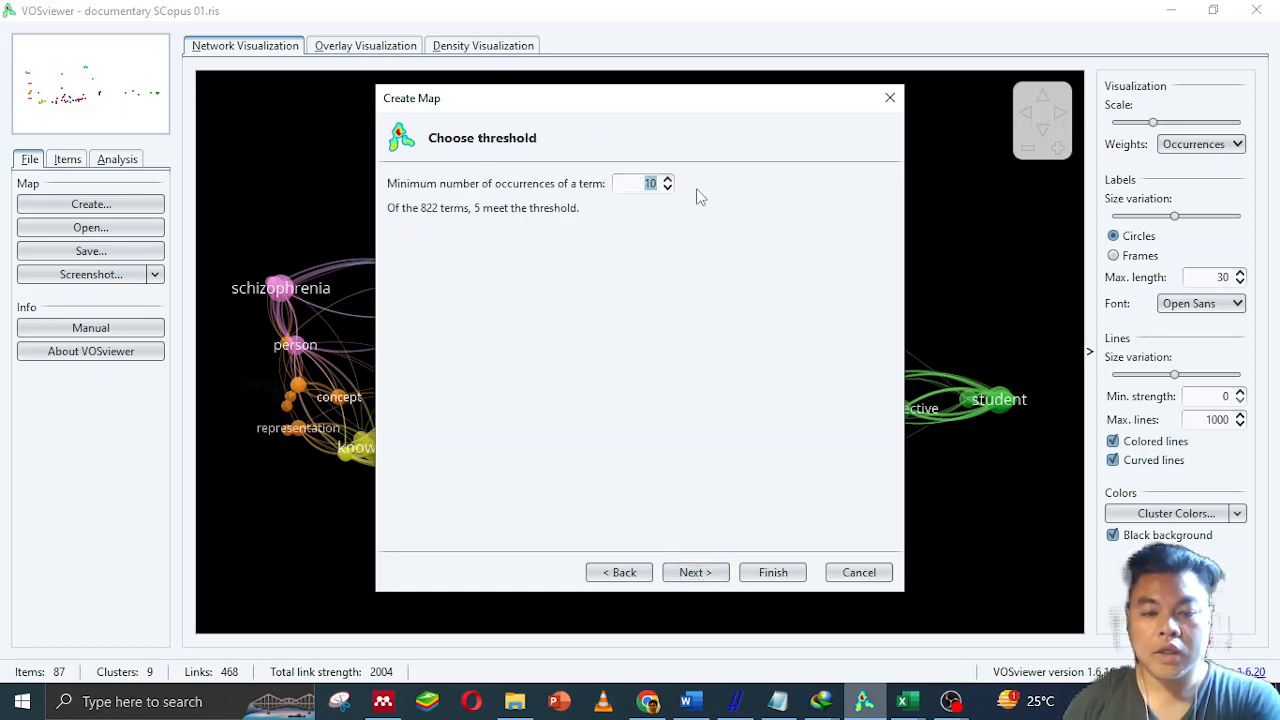
{"action": "left_click", "coordinate": [699, 578]}
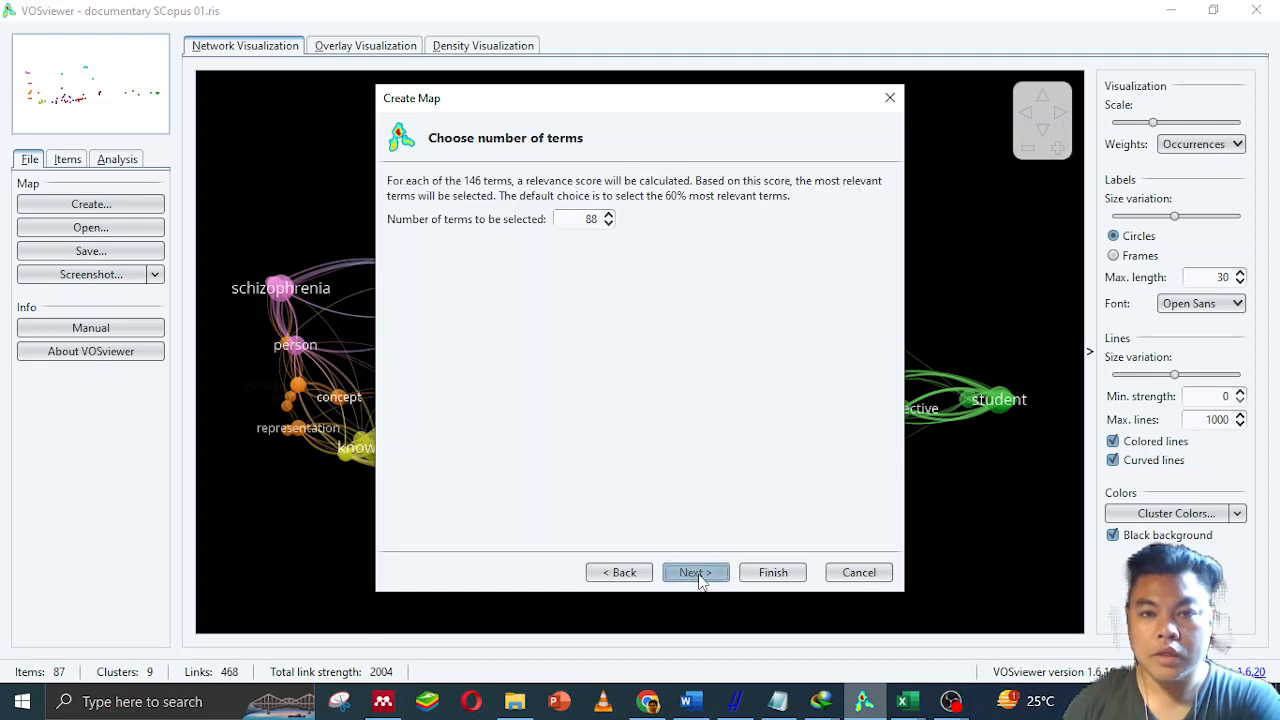
Accept 88 as the number of terms to select, keep all the verified terms, and finish creating the map.
{"action": "left_click", "coordinate": [699, 577]}
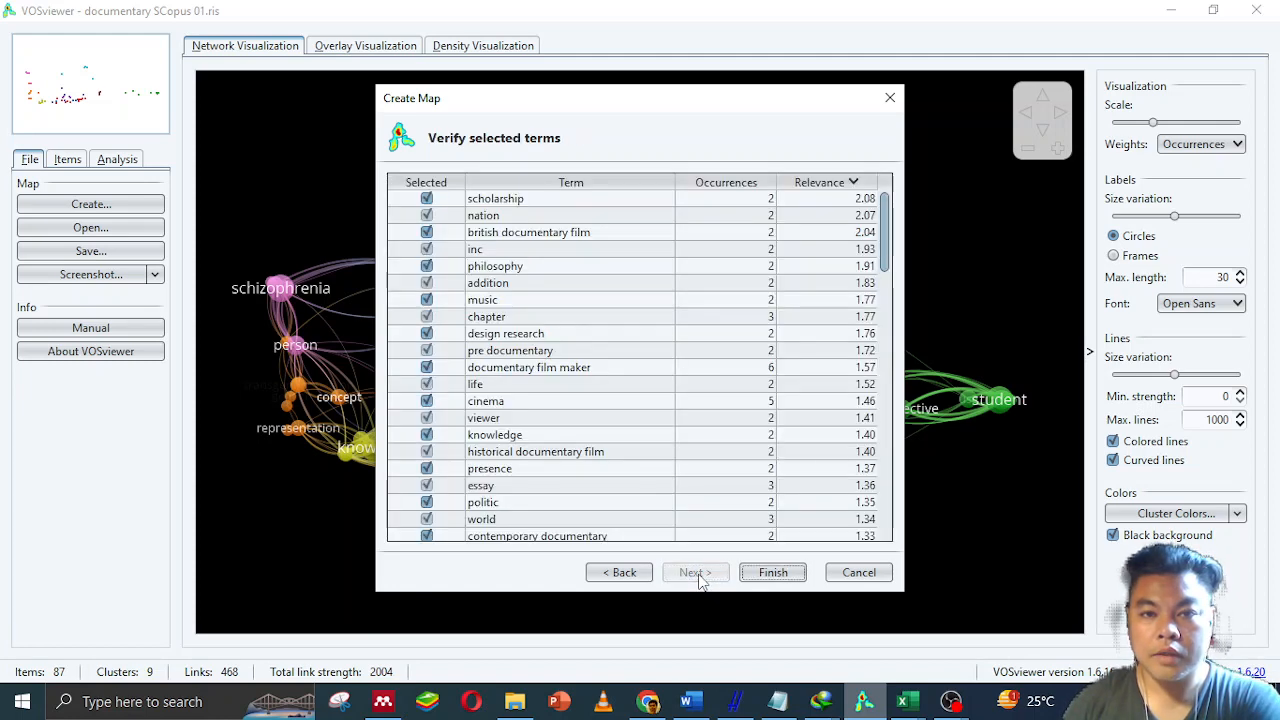
{"action": "left_click_drag", "start_coordinate": [597, 104], "coordinate": [511, 91]}
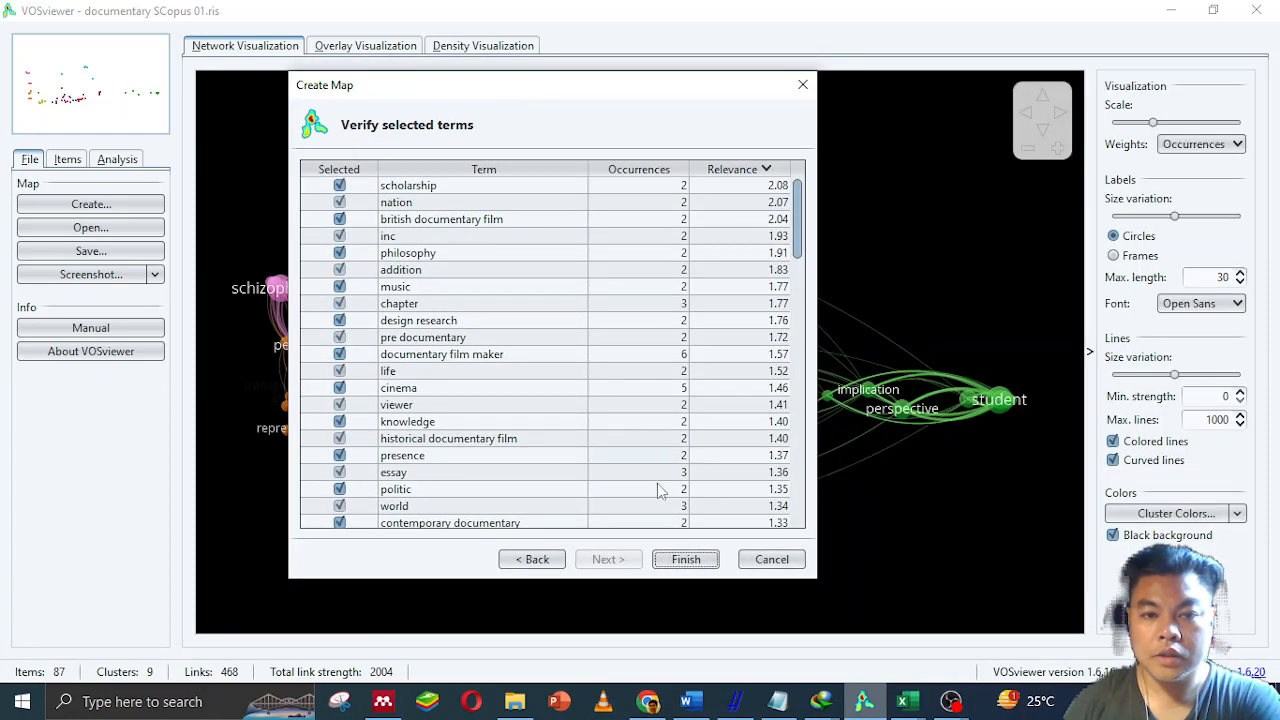
{"action": "left_click", "coordinate": [682, 558]}
{"action": "left_click", "coordinate": [564, 388]}
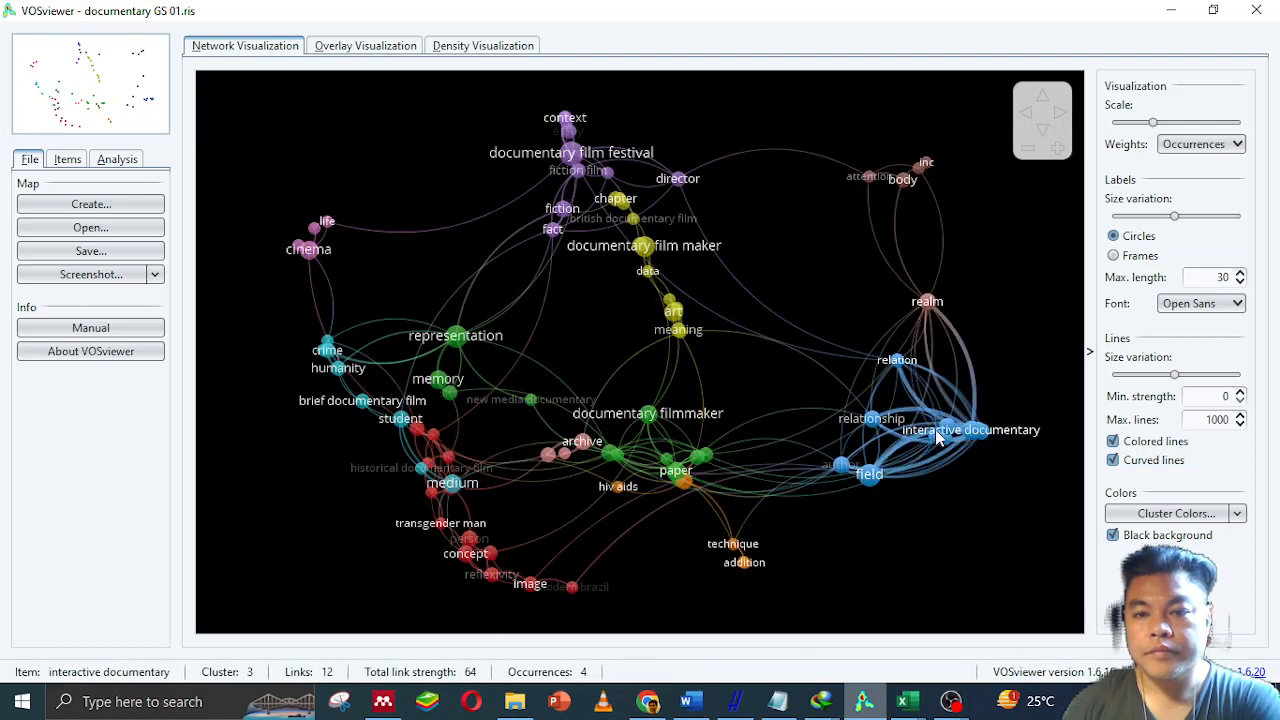
Save a PNG screenshot of the network map to the Documents folder, leaving the map files themselves unsaved.
{"action": "left_click", "coordinate": [92, 251]}
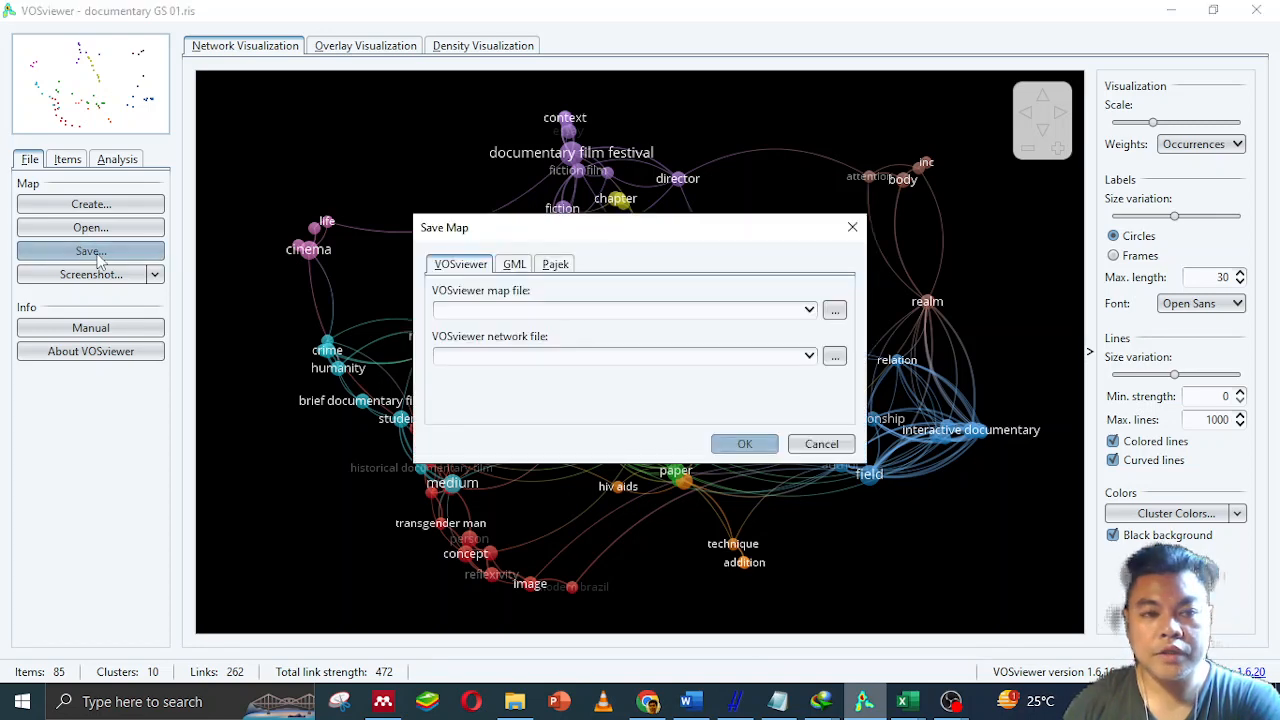
{"action": "left_click", "coordinate": [821, 444]}
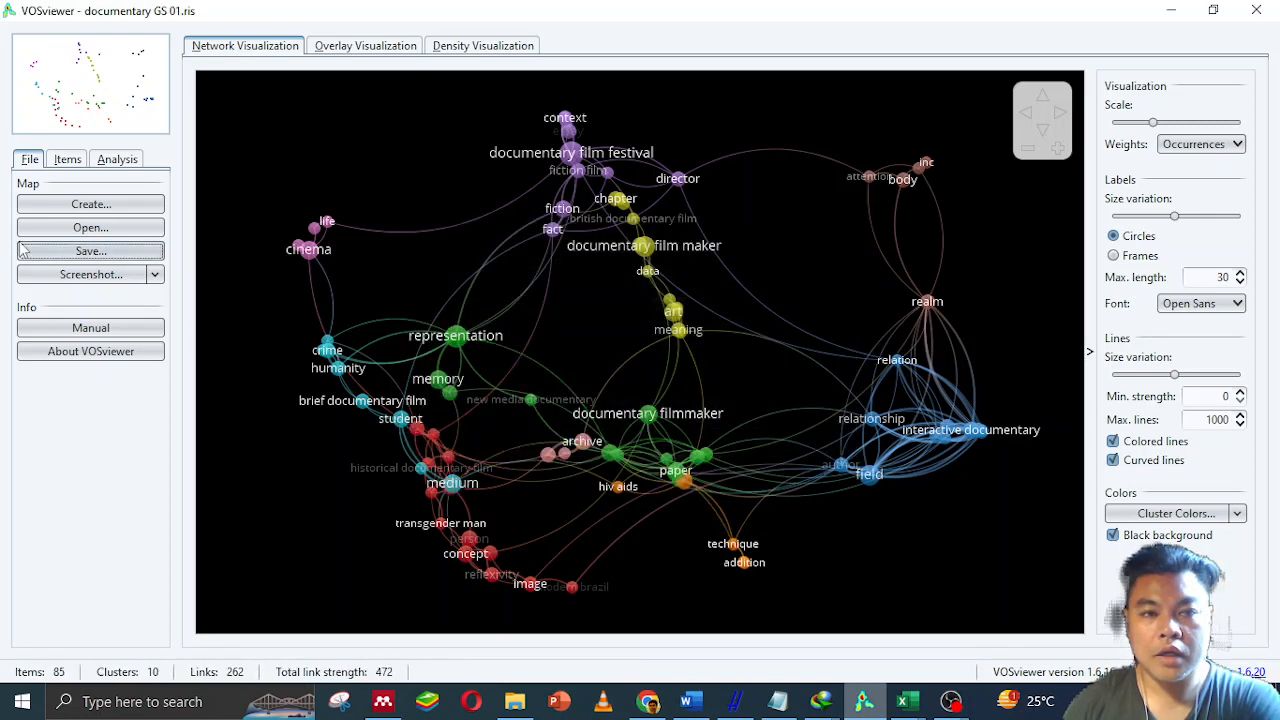
{"action": "left_click", "coordinate": [92, 275]}
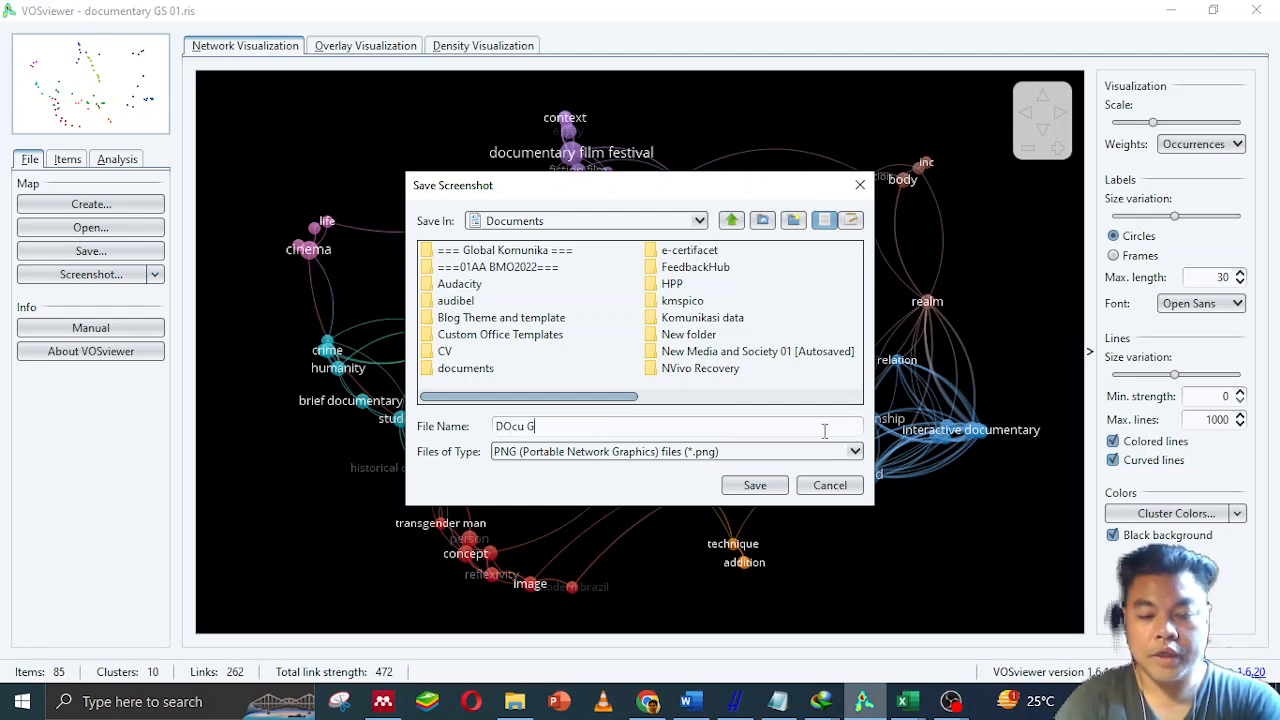
{"action": "key", "text": "Return"}
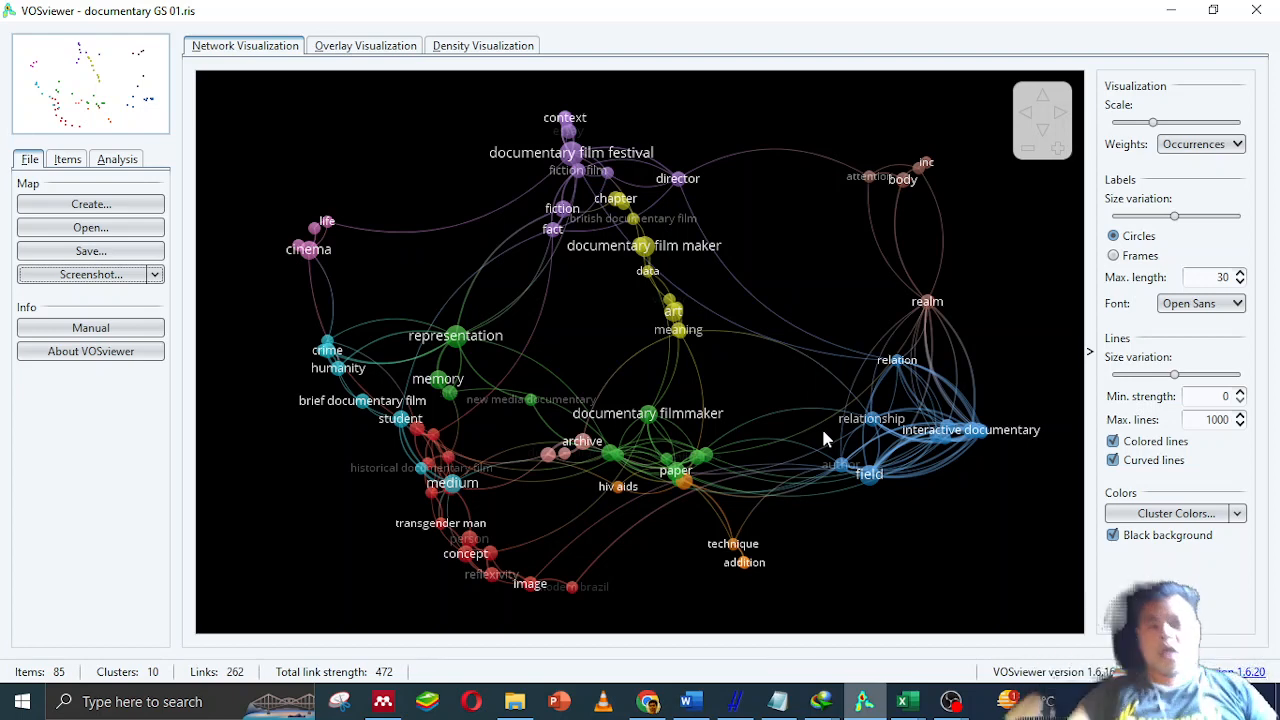
Switch to the Excel workbook documentary GS 01 rev and select cell A132, just below the last record.
{"action": "left_click", "coordinate": [907, 701]}
{"action": "left_click", "coordinate": [1180, 610]}
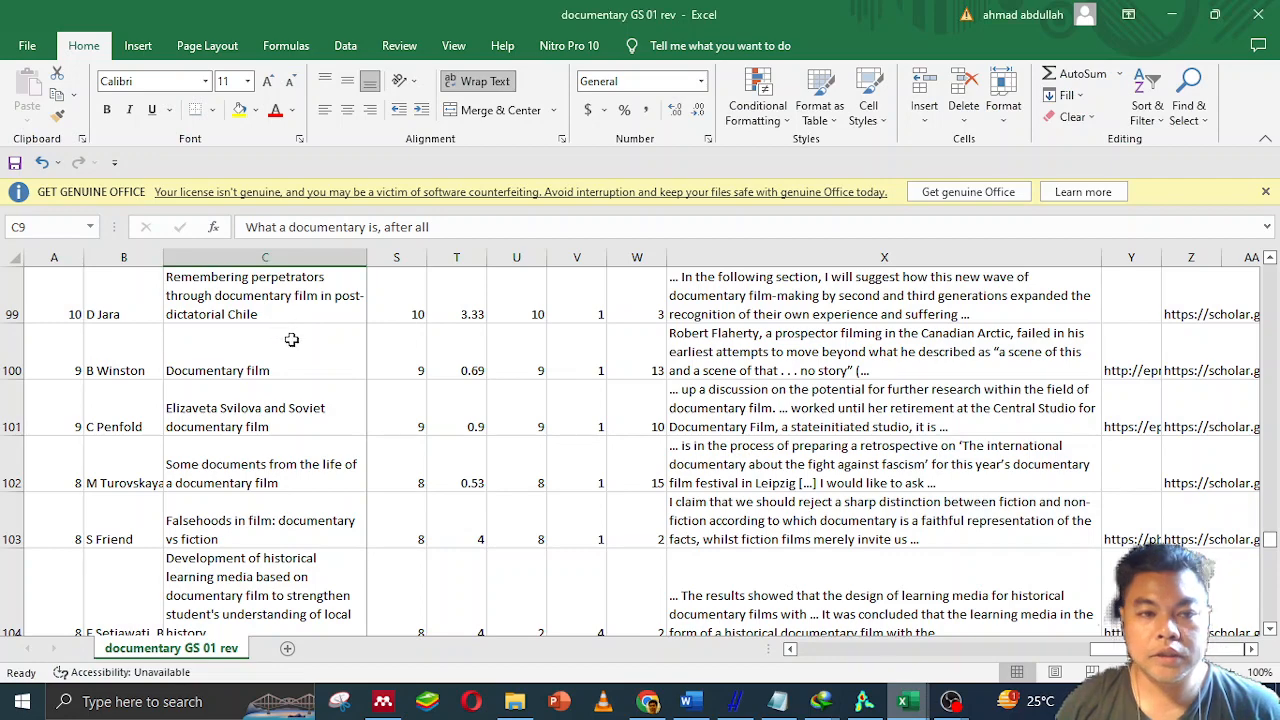
{"action": "scroll", "coordinate": [143, 418], "scroll_direction": "down", "scroll_amount": 17}
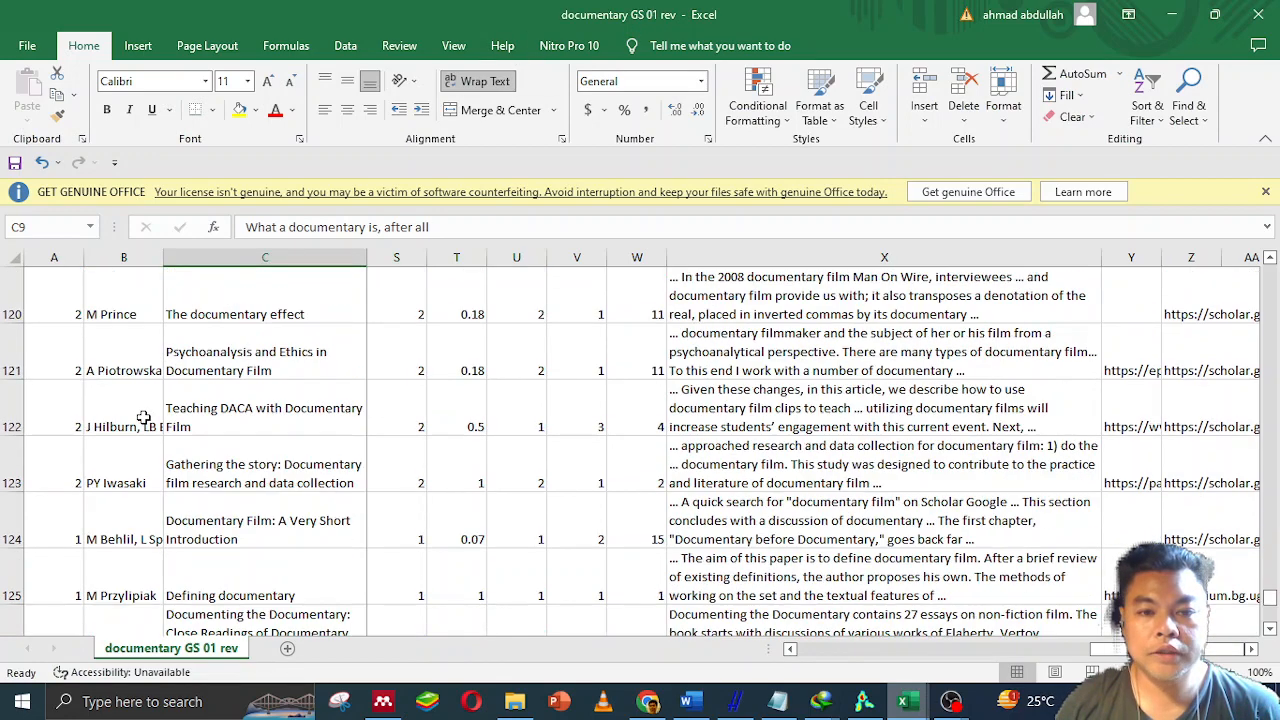
{"action": "scroll", "coordinate": [143, 418], "scroll_direction": "up", "scroll_amount": 7}
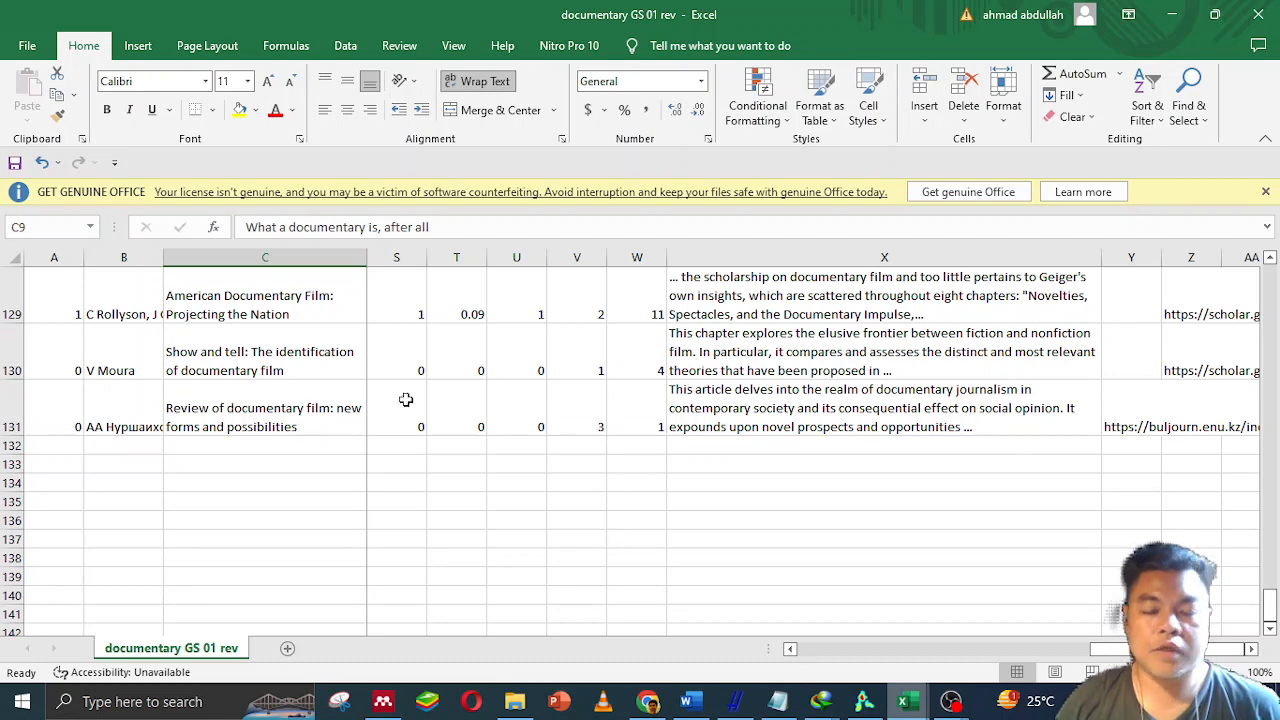
{"action": "left_click", "coordinate": [54, 444]}
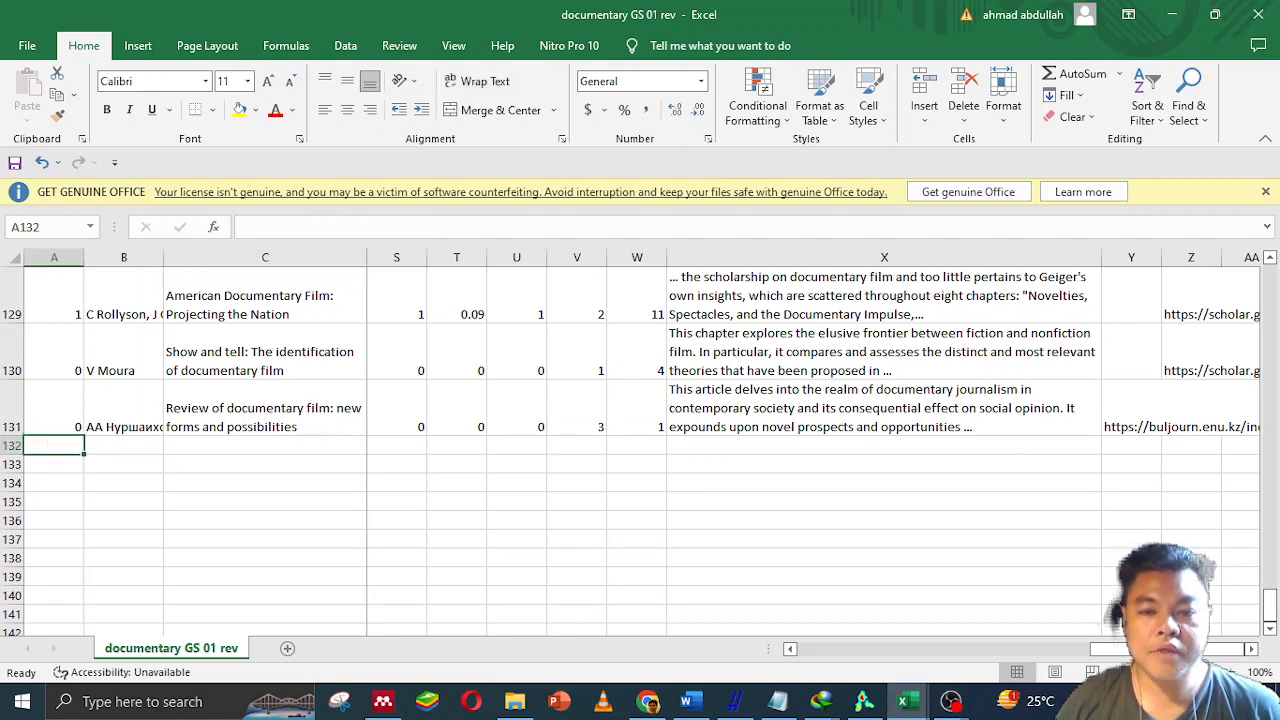
Copy the entire sheet of documentary SCopus 2 and try to paste it at cell A132 of documentary GS 01 rev.
{"action": "mouse_move", "coordinate": [903, 701]}
{"action": "left_click", "coordinate": [953, 632]}
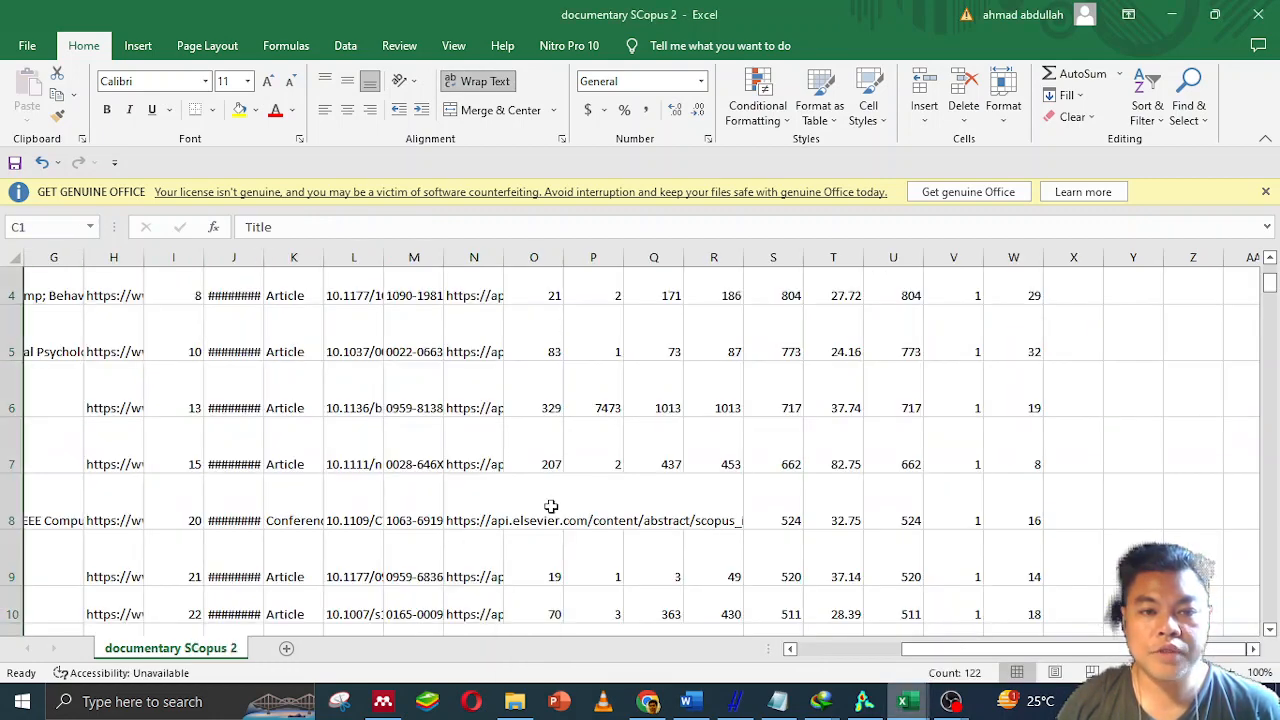
{"action": "scroll", "coordinate": [551, 507], "scroll_direction": "up", "scroll_amount": 1}
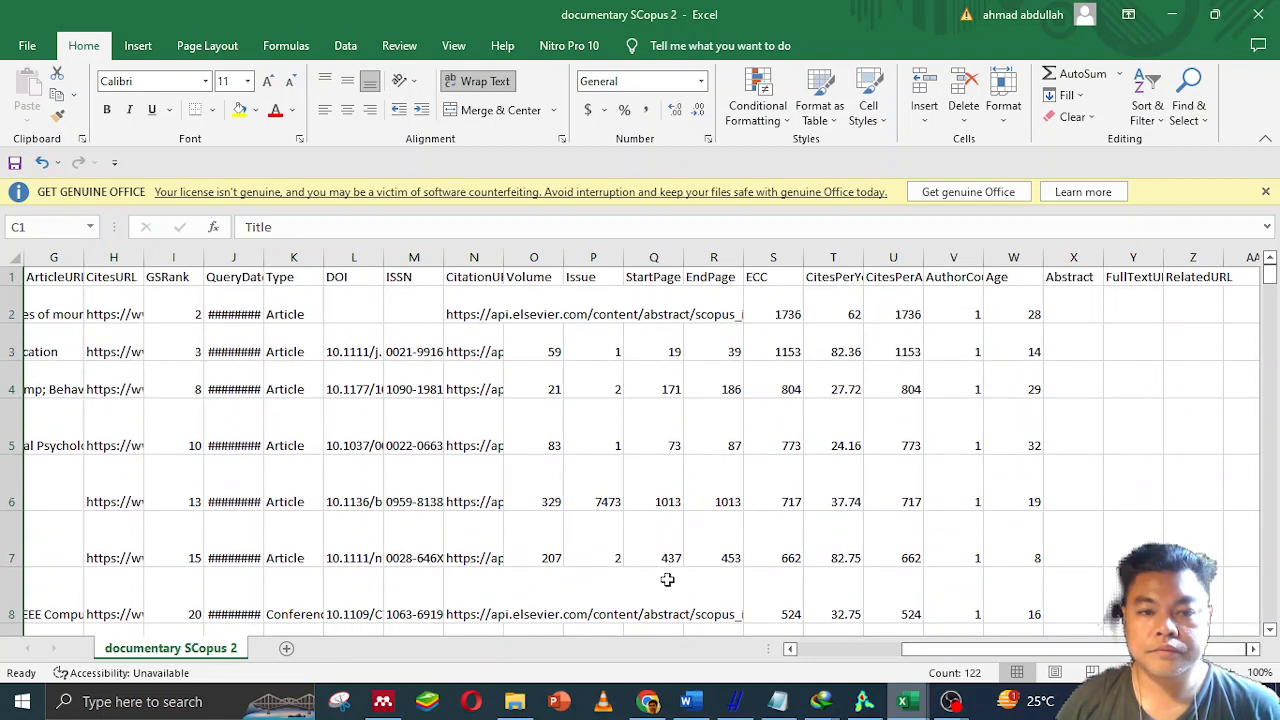
{"action": "key", "text": "ctrl+a"}
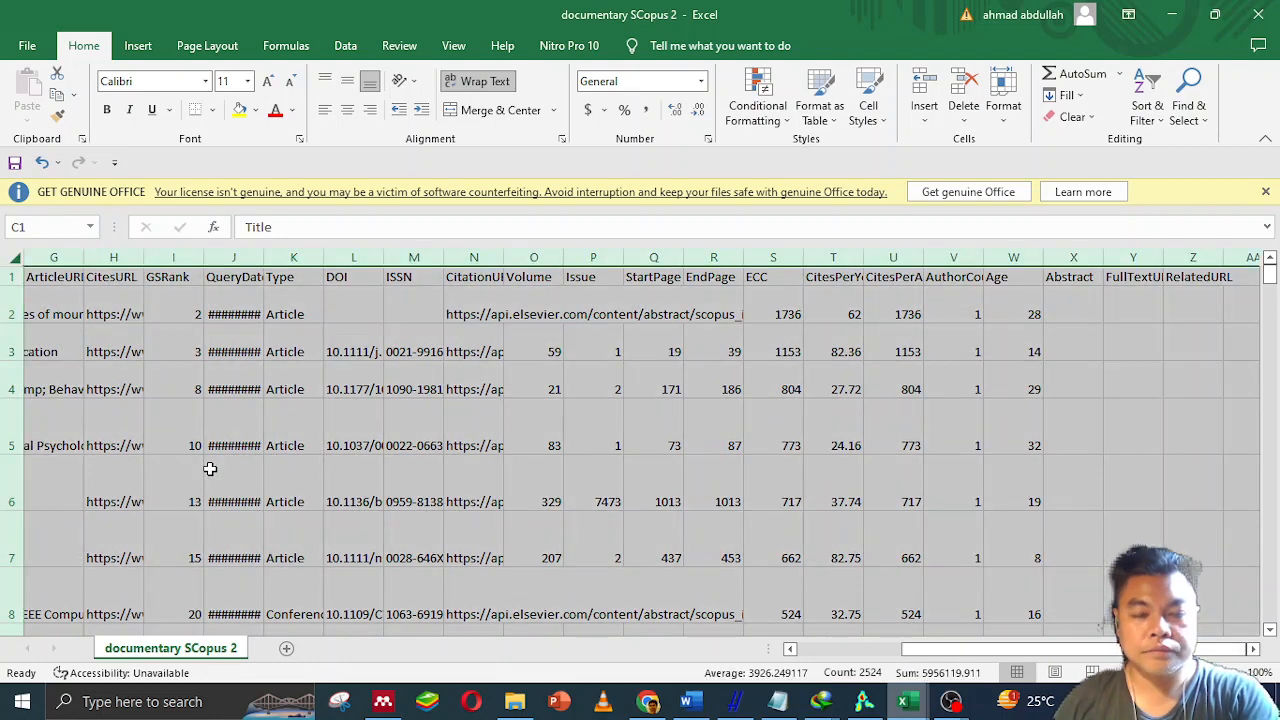
{"action": "key", "text": "ctrl+c"}
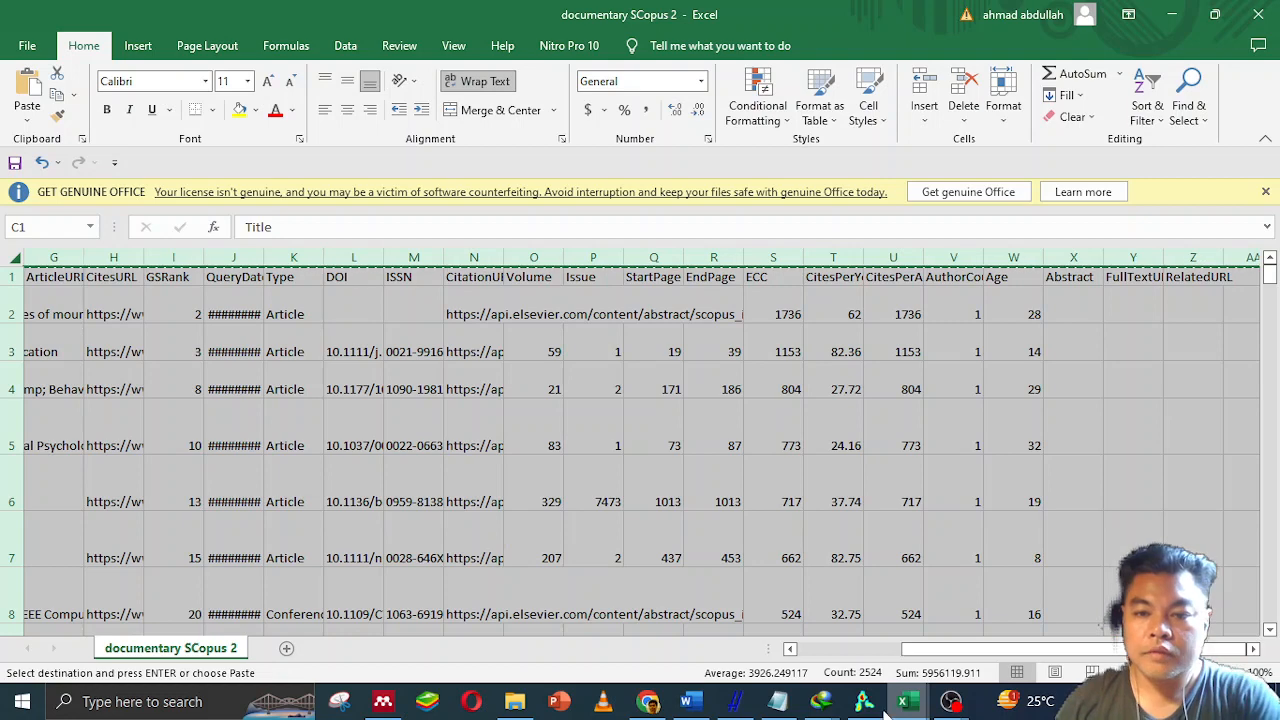
{"action": "mouse_move", "coordinate": [900, 705]}
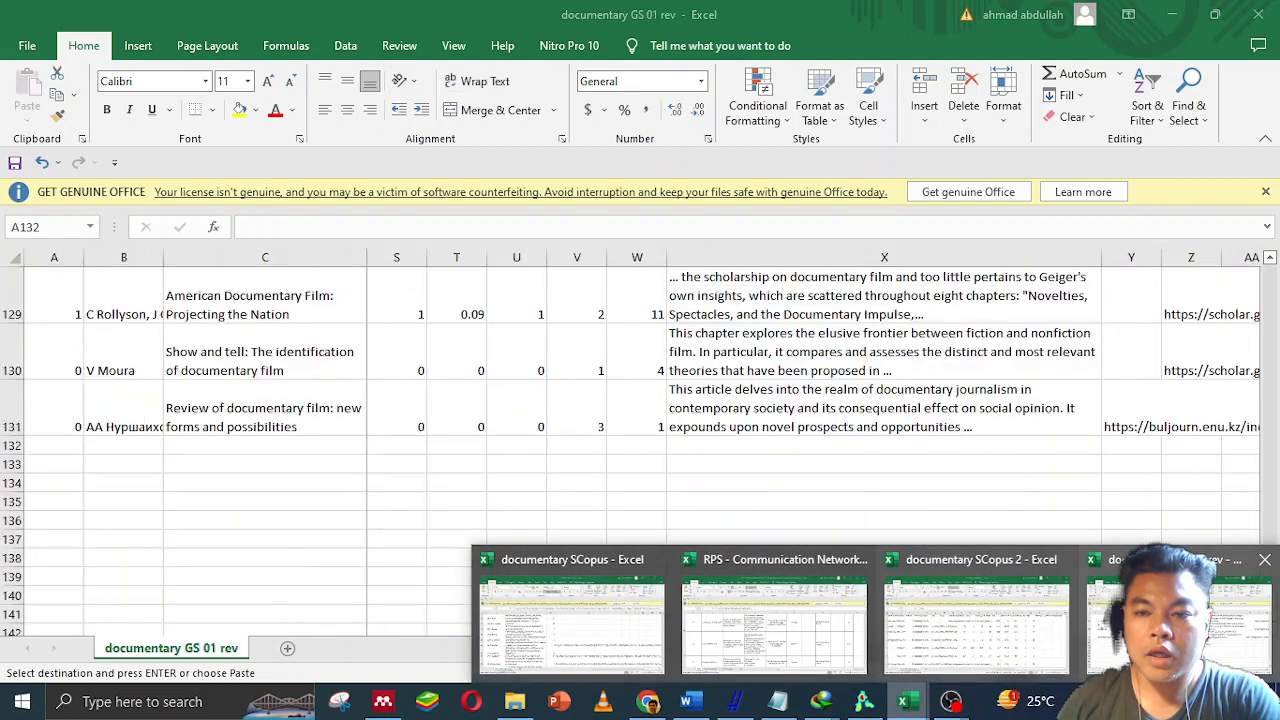
{"action": "left_click", "coordinate": [1115, 660]}
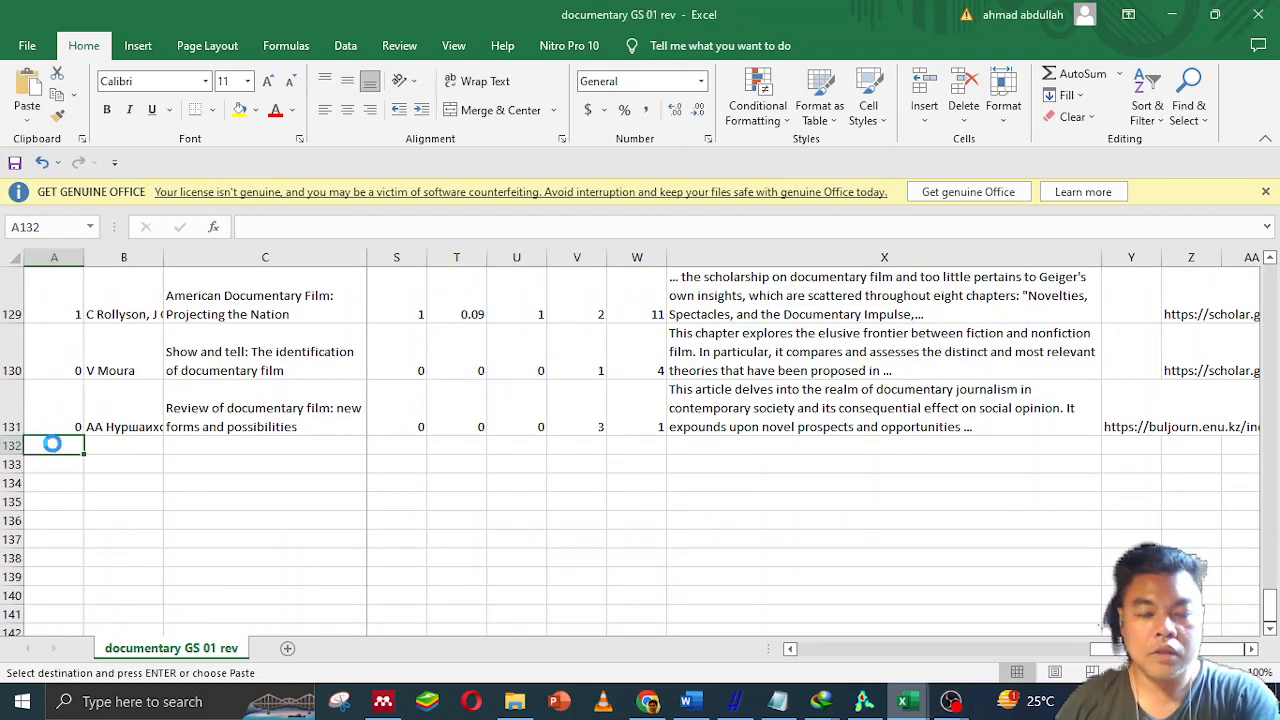
{"action": "key", "text": "ctrl+v"}
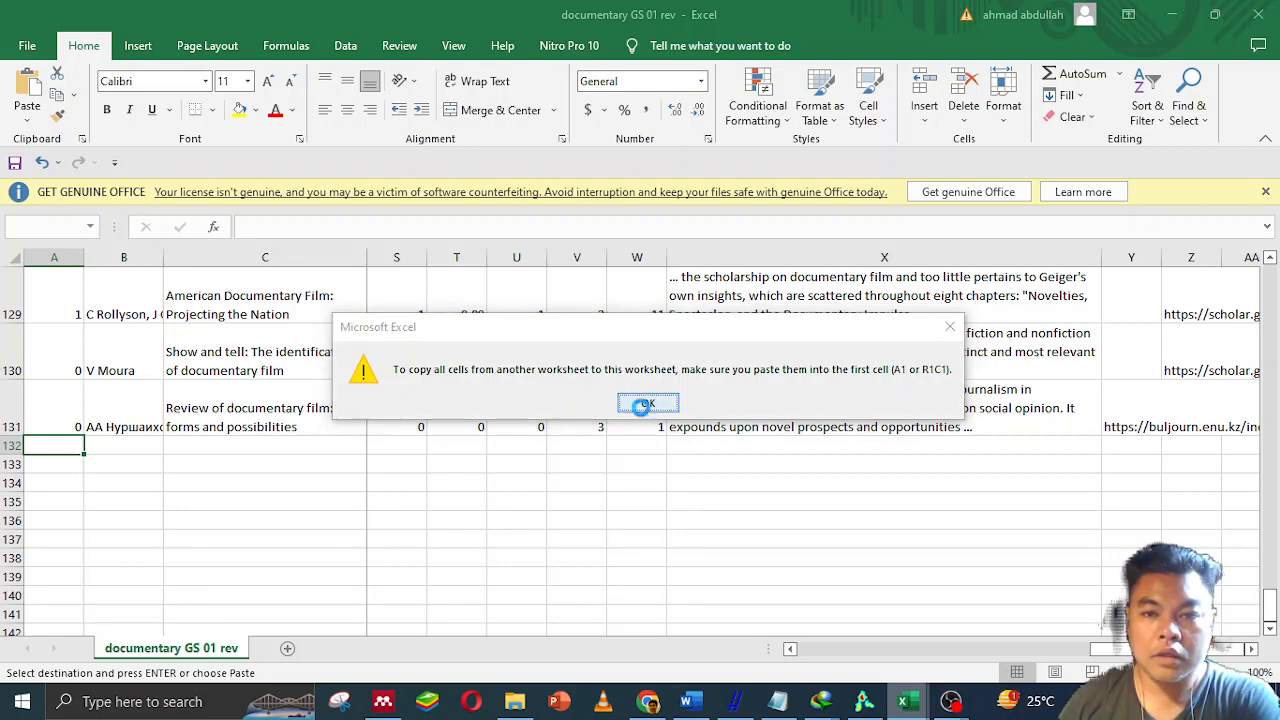
{"action": "left_click", "coordinate": [646, 405]}
Check the empty rows in documentary GS 01 rev, return to documentary SCopus 2 and examine its columns through RelatedURL.
{"action": "scroll", "coordinate": [110, 430], "scroll_direction": "up", "scroll_amount": 12}
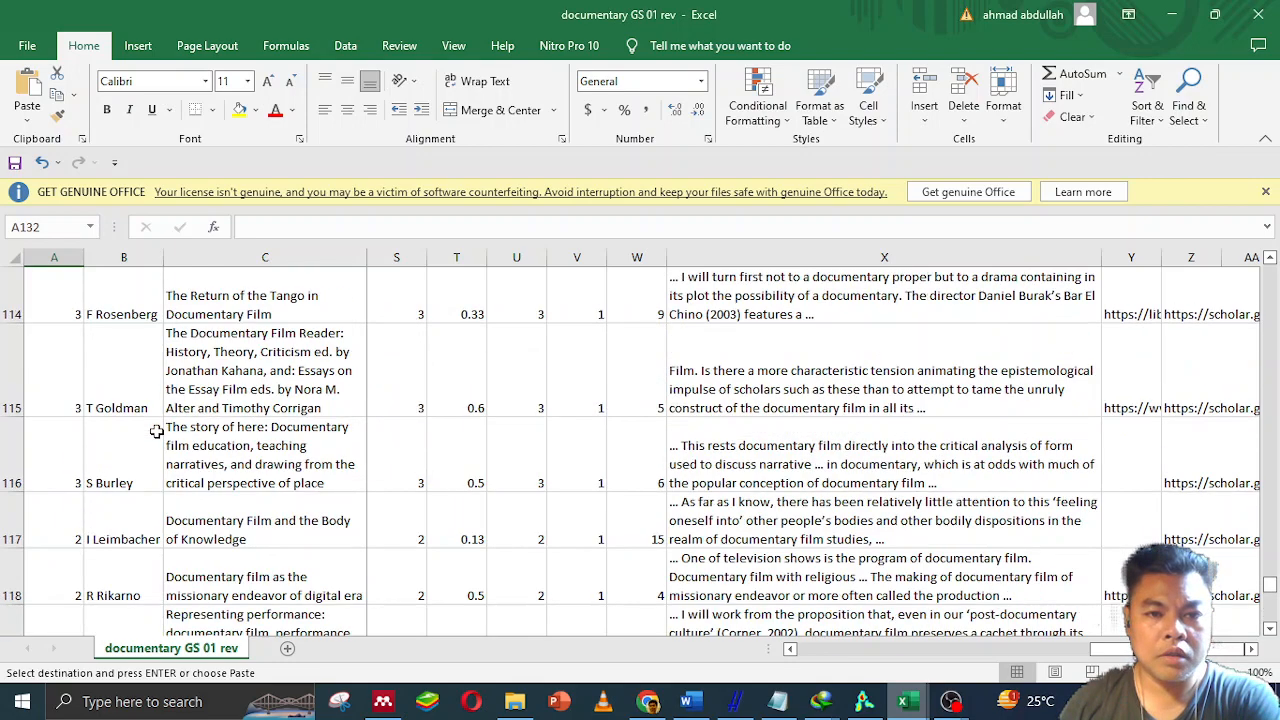
{"action": "scroll", "coordinate": [156, 430], "scroll_direction": "down", "scroll_amount": 18}
{"action": "scroll", "coordinate": [156, 430], "scroll_direction": "up", "scroll_amount": 6}
{"action": "scroll", "coordinate": [156, 430], "scroll_direction": "down", "scroll_amount": 3}
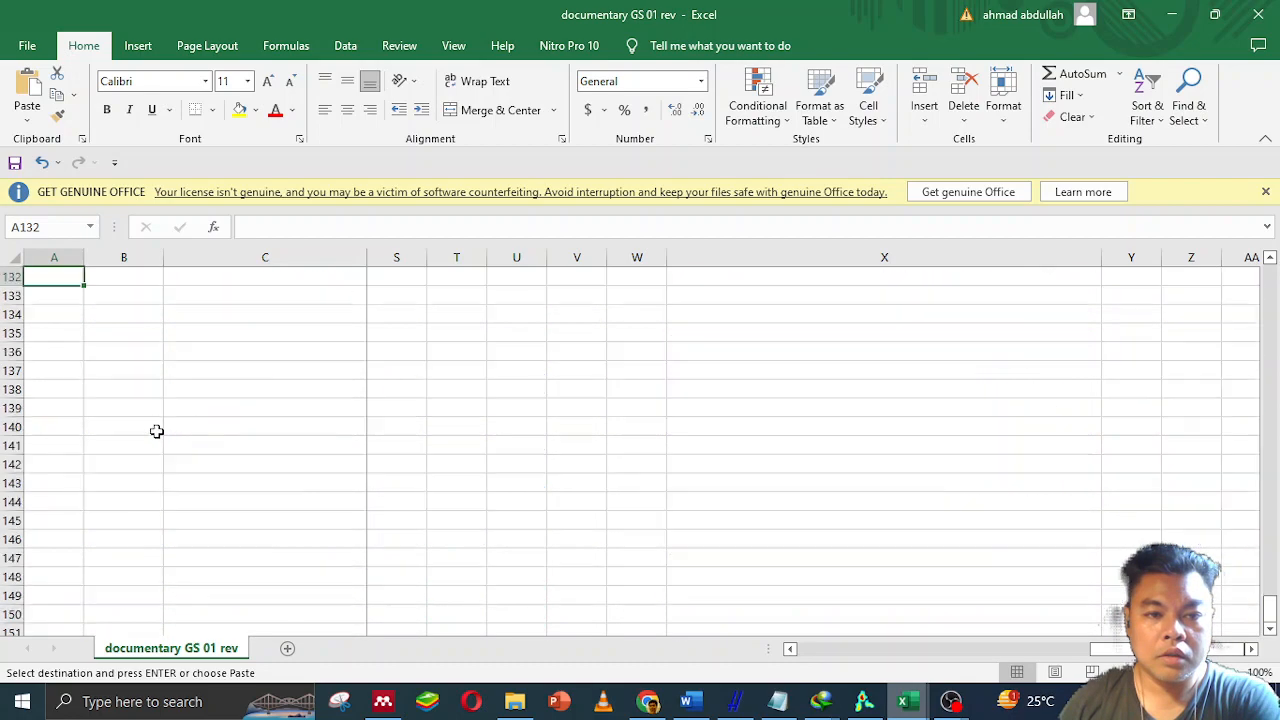
{"action": "scroll", "coordinate": [156, 430], "scroll_direction": "up", "scroll_amount": 2}
{"action": "key", "text": "alt+Tab"}
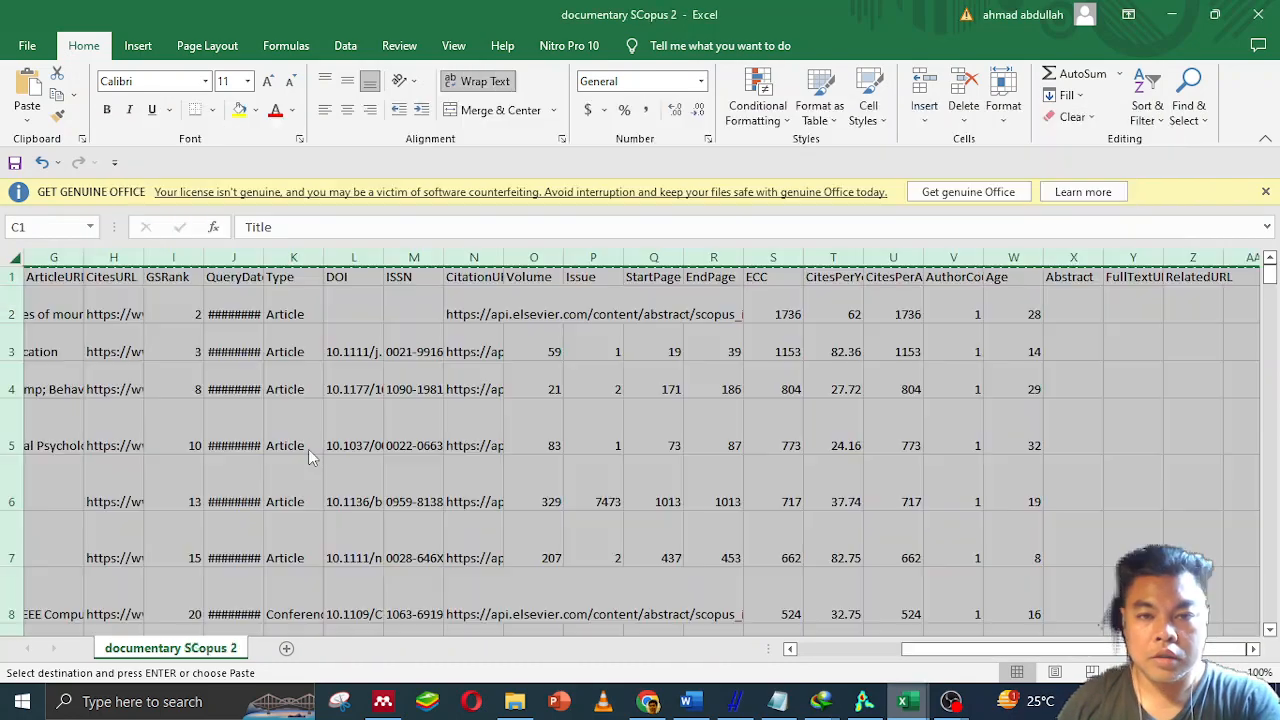
{"action": "left_click", "coordinate": [875, 650]}
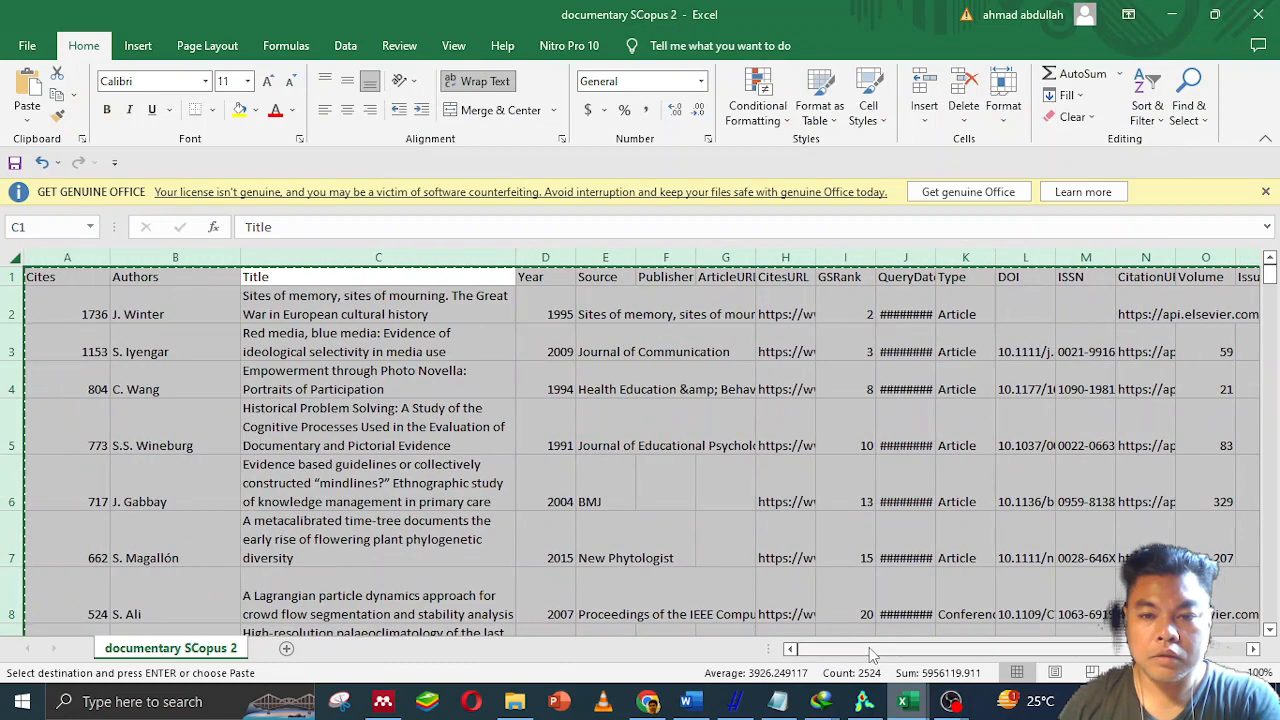
{"action": "left_click_drag", "start_coordinate": [870, 652], "coordinate": [978, 650]}
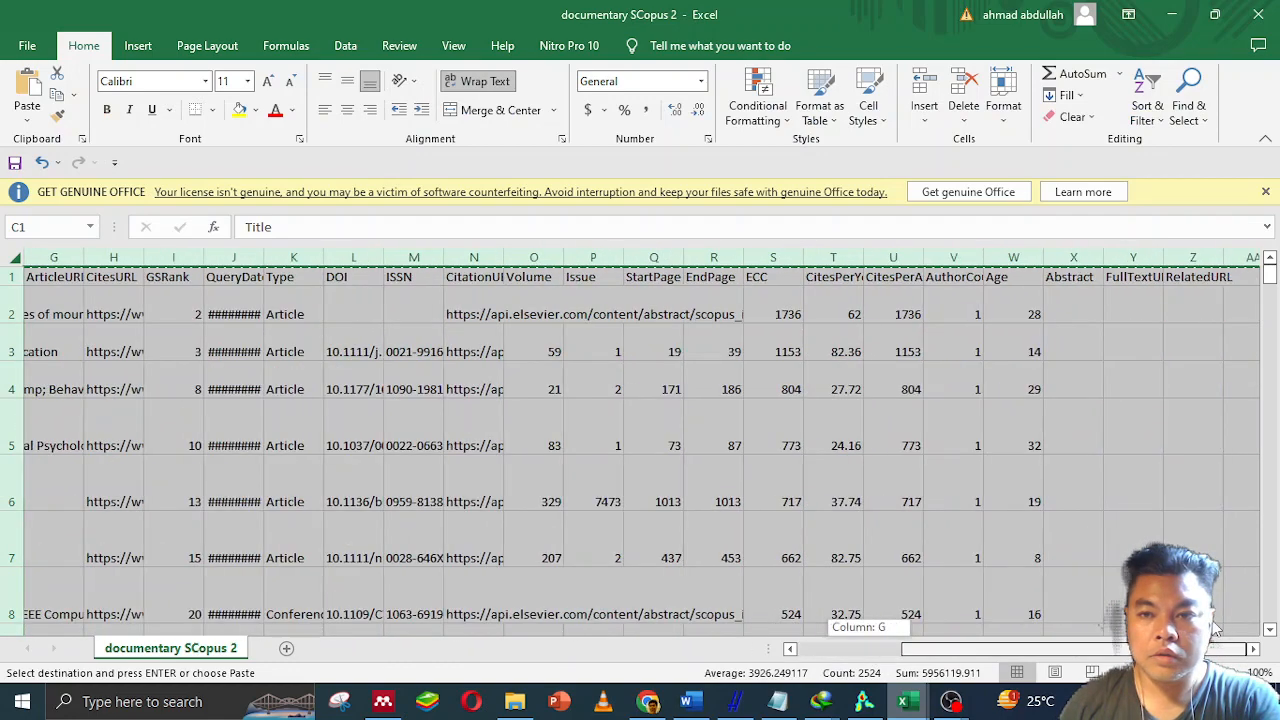
{"action": "scroll", "coordinate": [965, 409], "scroll_direction": "right", "scroll_amount": 5}
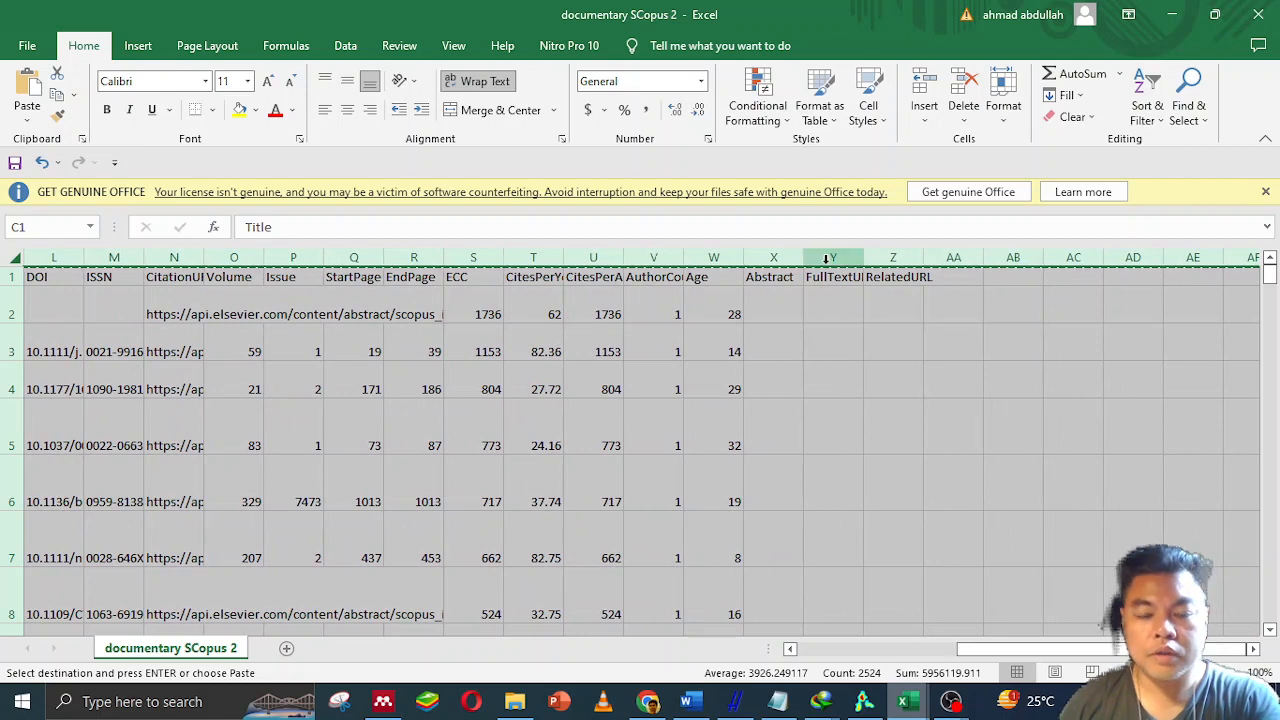
Copy only the filled data range of documentary SCopus 2, headers included, and paste it at cell A132 of documentary GS 01 rev.
{"action": "left_click", "coordinate": [770, 293]}
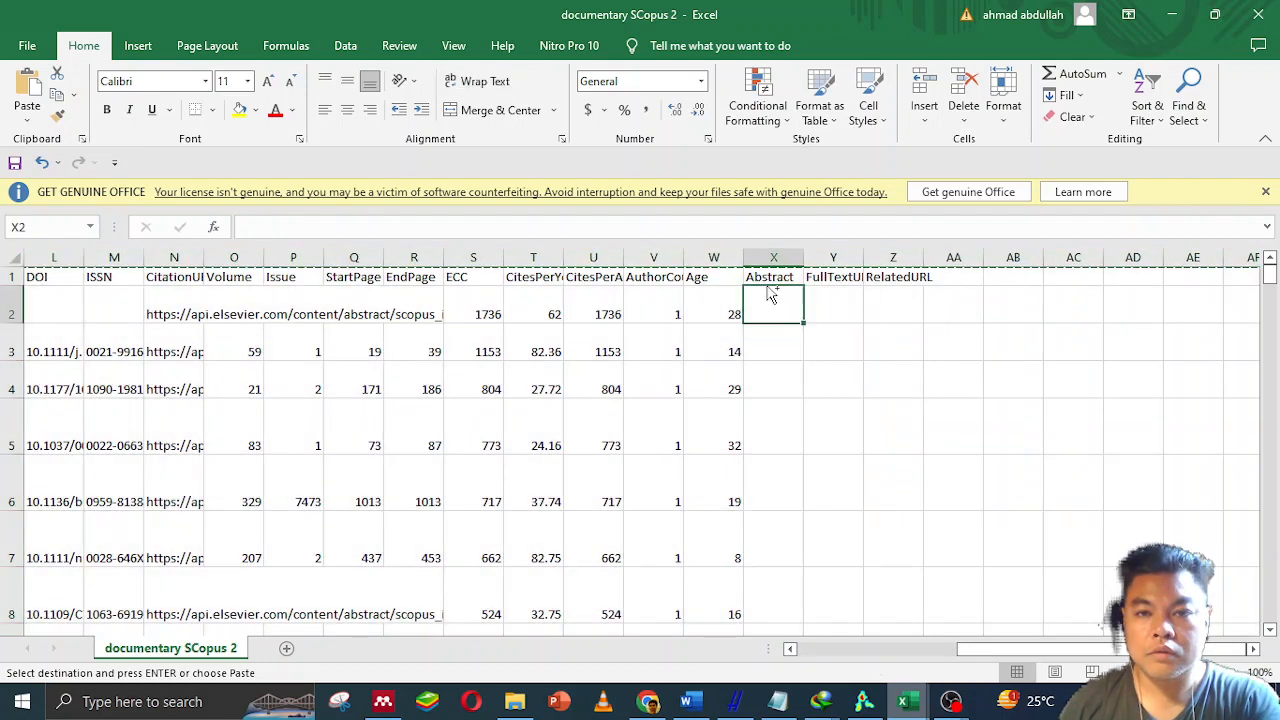
{"action": "left_click", "coordinate": [34, 277]}
{"action": "key", "text": "ctrl+shift+End"}
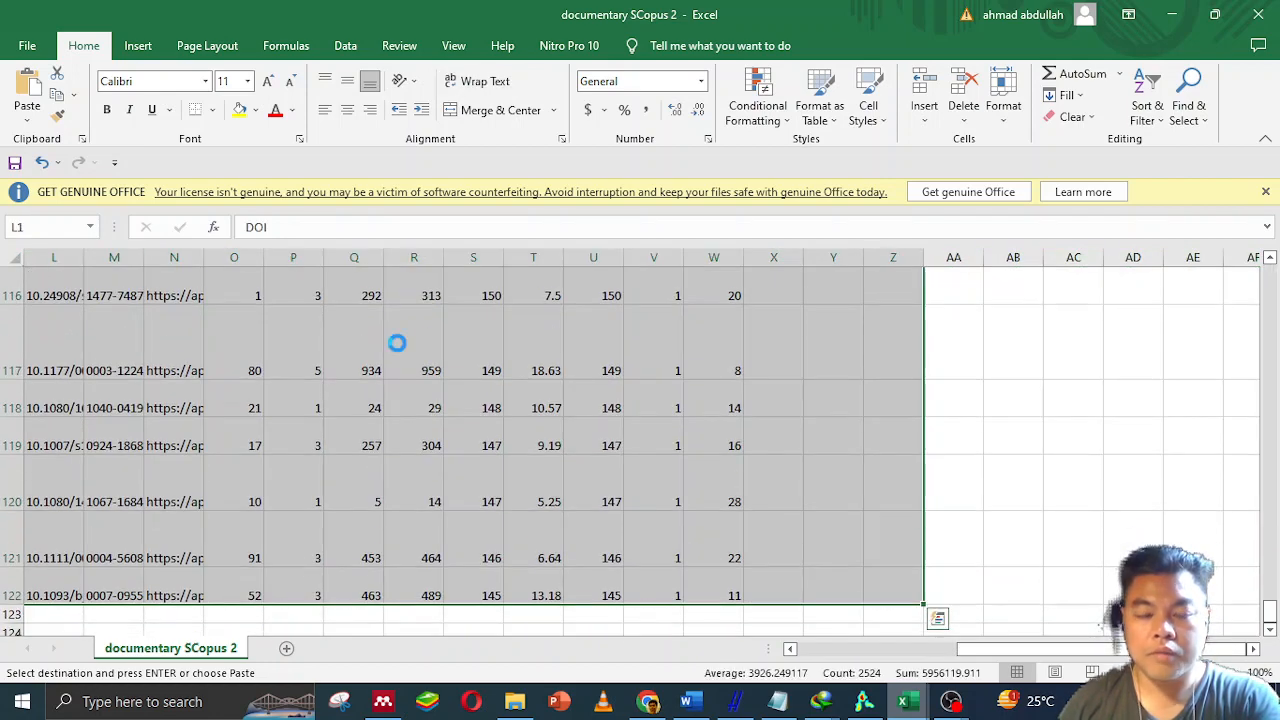
{"action": "key", "text": "alt+Tab"}
{"action": "key", "text": "ctrl+v"}
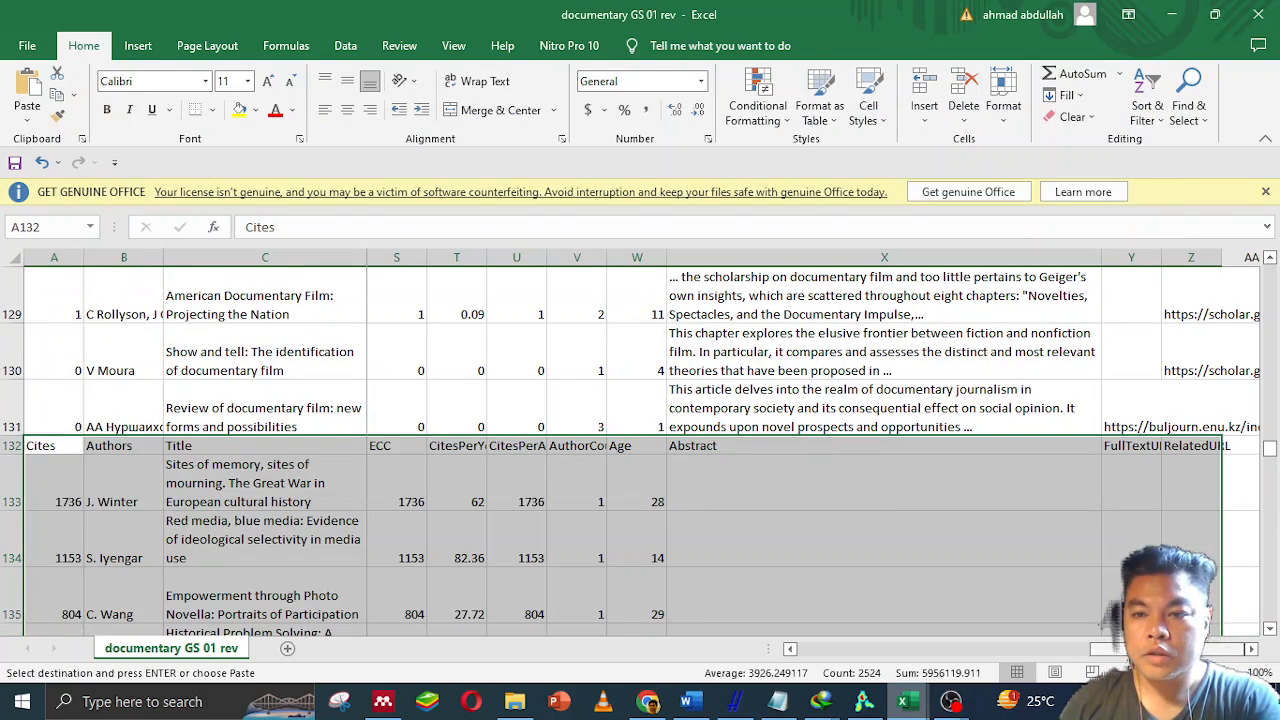
Examine how the pasted Scopus records line up with the Google Scholar columns, down to the last row.
{"action": "scroll", "coordinate": [1040, 615], "scroll_direction": "left", "scroll_amount": 6}
{"action": "scroll", "coordinate": [1040, 615], "scroll_direction": "right", "scroll_amount": 3}
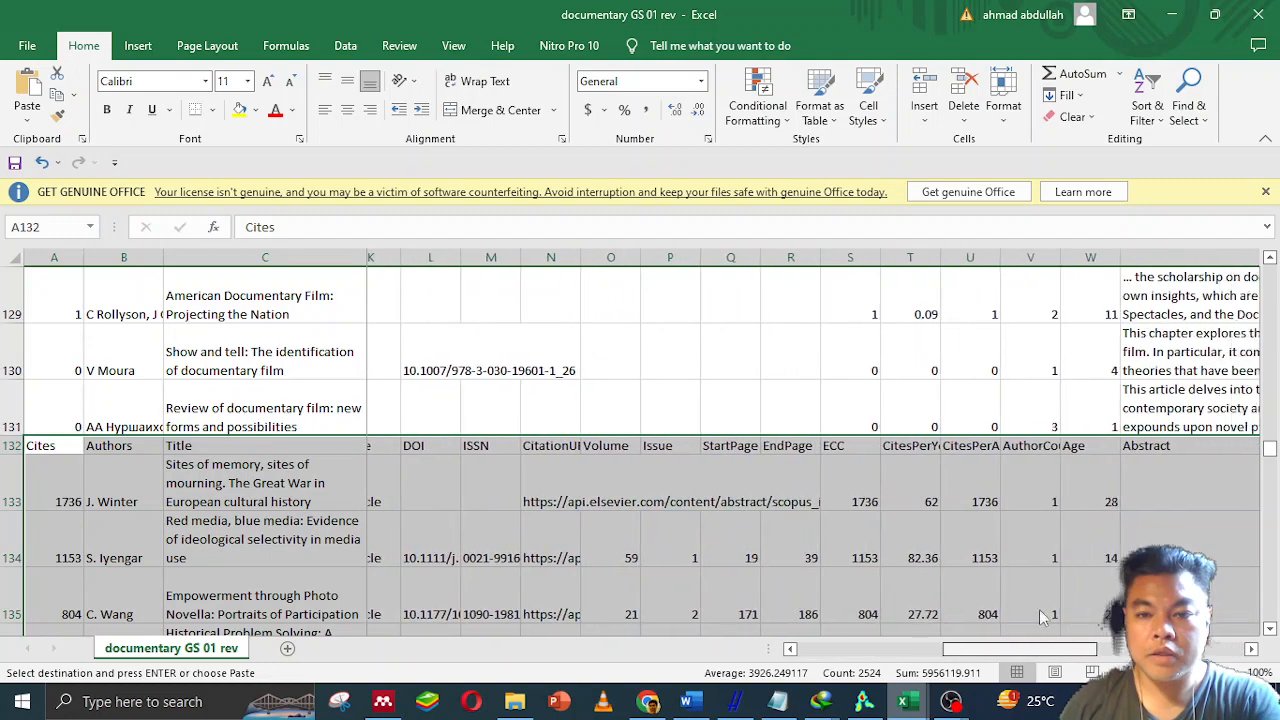
{"action": "scroll", "coordinate": [1040, 615], "scroll_direction": "right", "scroll_amount": 4}
{"action": "scroll", "coordinate": [1046, 621], "scroll_direction": "left", "scroll_amount": 1}
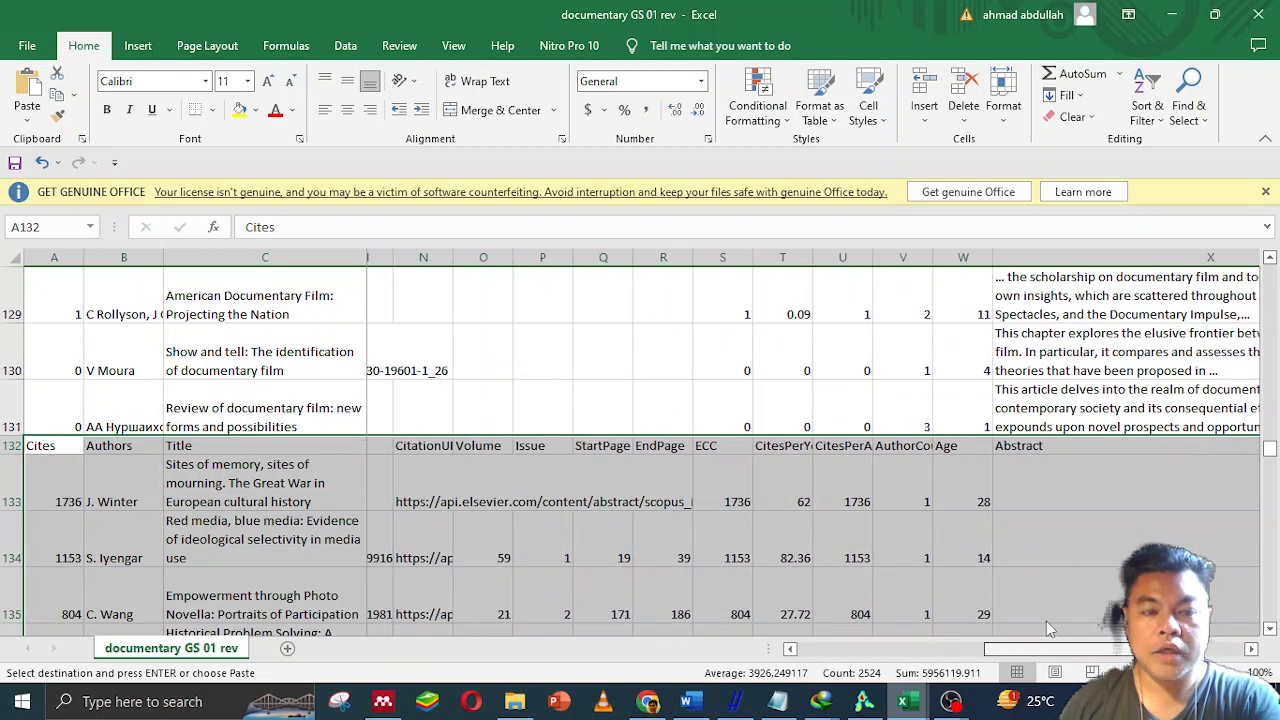
{"action": "scroll", "coordinate": [1046, 621], "scroll_direction": "right", "scroll_amount": 1}
{"action": "scroll", "coordinate": [580, 432], "scroll_direction": "down", "scroll_amount": 9}
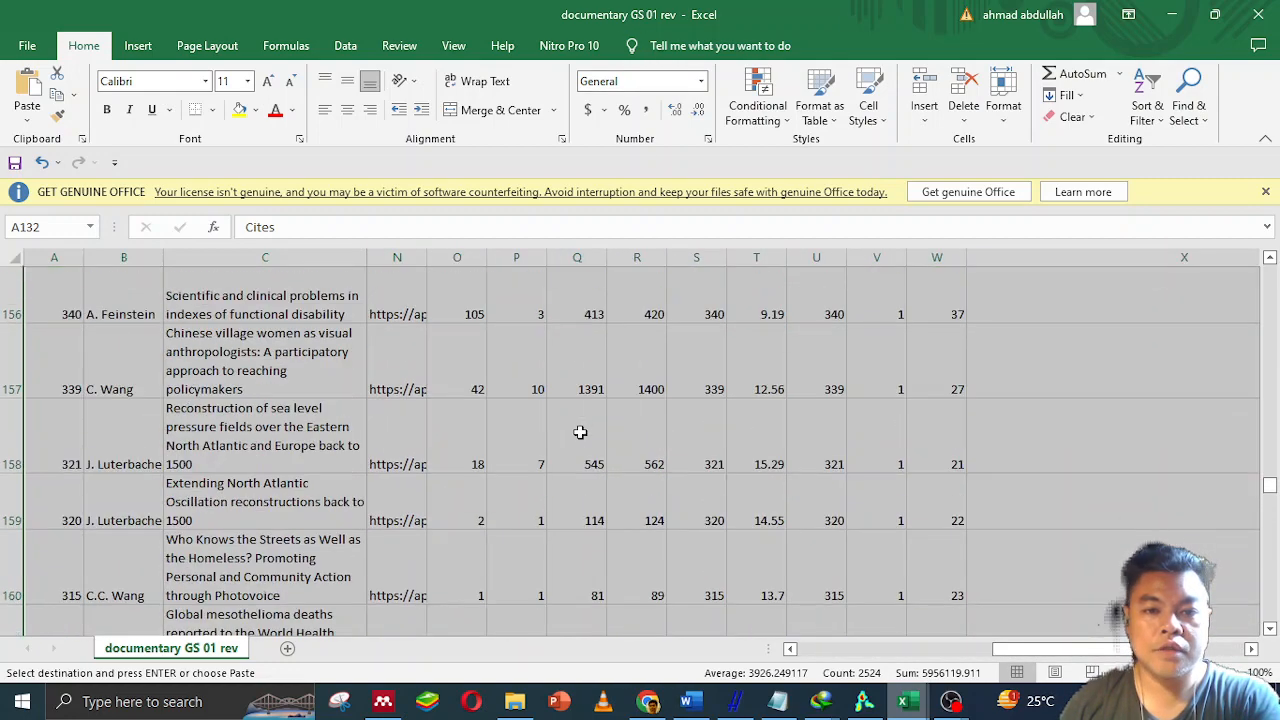
{"action": "scroll", "coordinate": [580, 432], "scroll_direction": "down", "scroll_amount": 20}
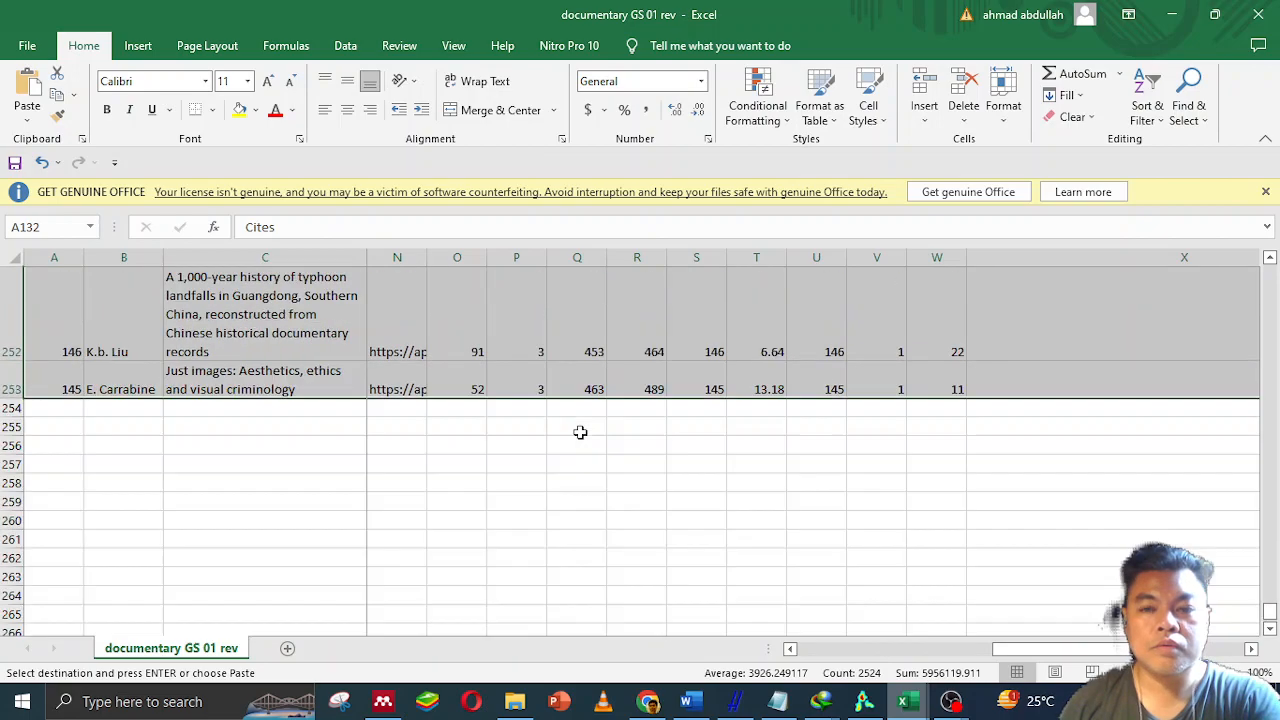
{"action": "scroll", "coordinate": [580, 432], "scroll_direction": "down", "scroll_amount": 3}
{"action": "scroll", "coordinate": [580, 432], "scroll_direction": "up", "scroll_amount": 5}
{"action": "scroll", "coordinate": [580, 432], "scroll_direction": "down", "scroll_amount": 2}
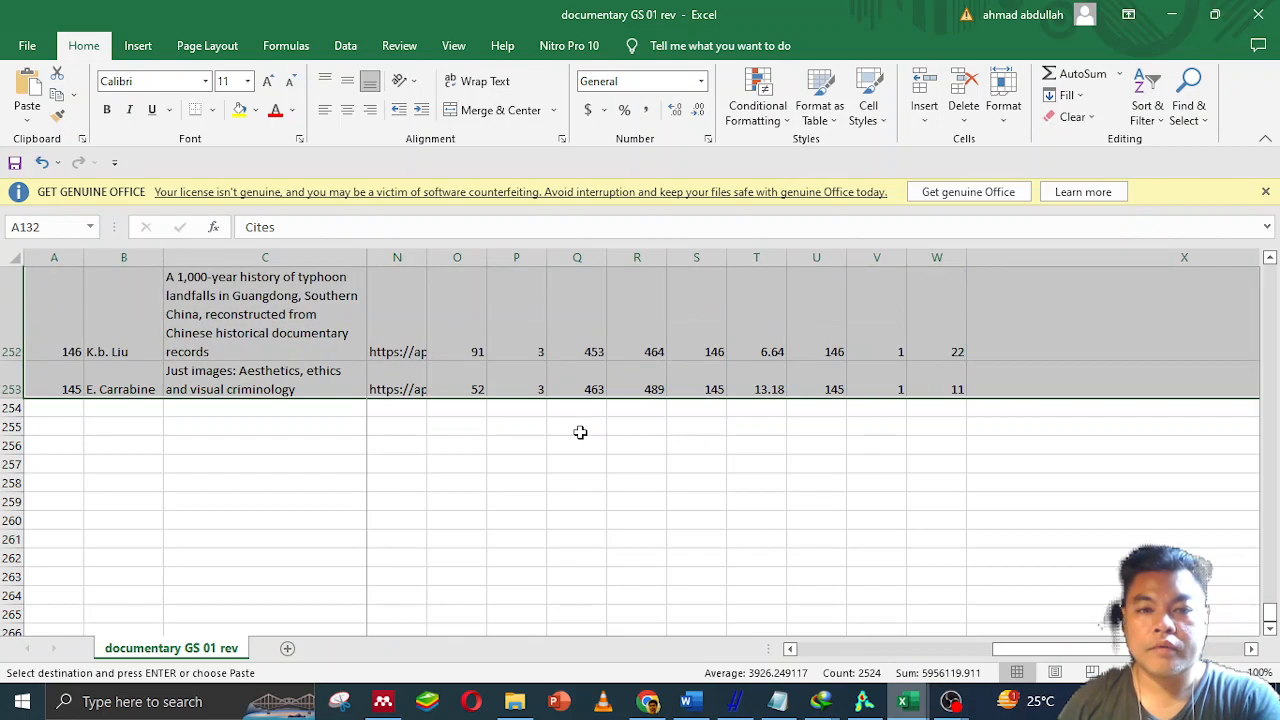
{"action": "scroll", "coordinate": [580, 432], "scroll_direction": "up", "scroll_amount": 12}
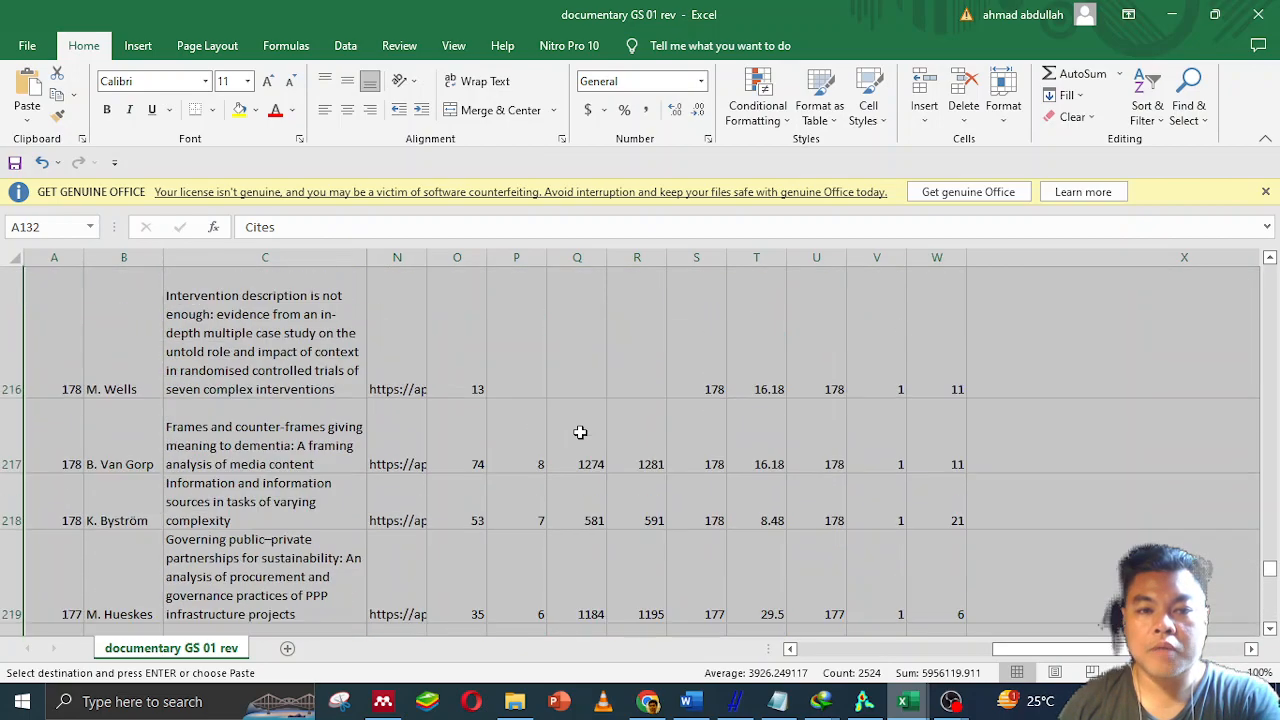
{"action": "scroll", "coordinate": [580, 432], "scroll_direction": "up", "scroll_amount": 20}
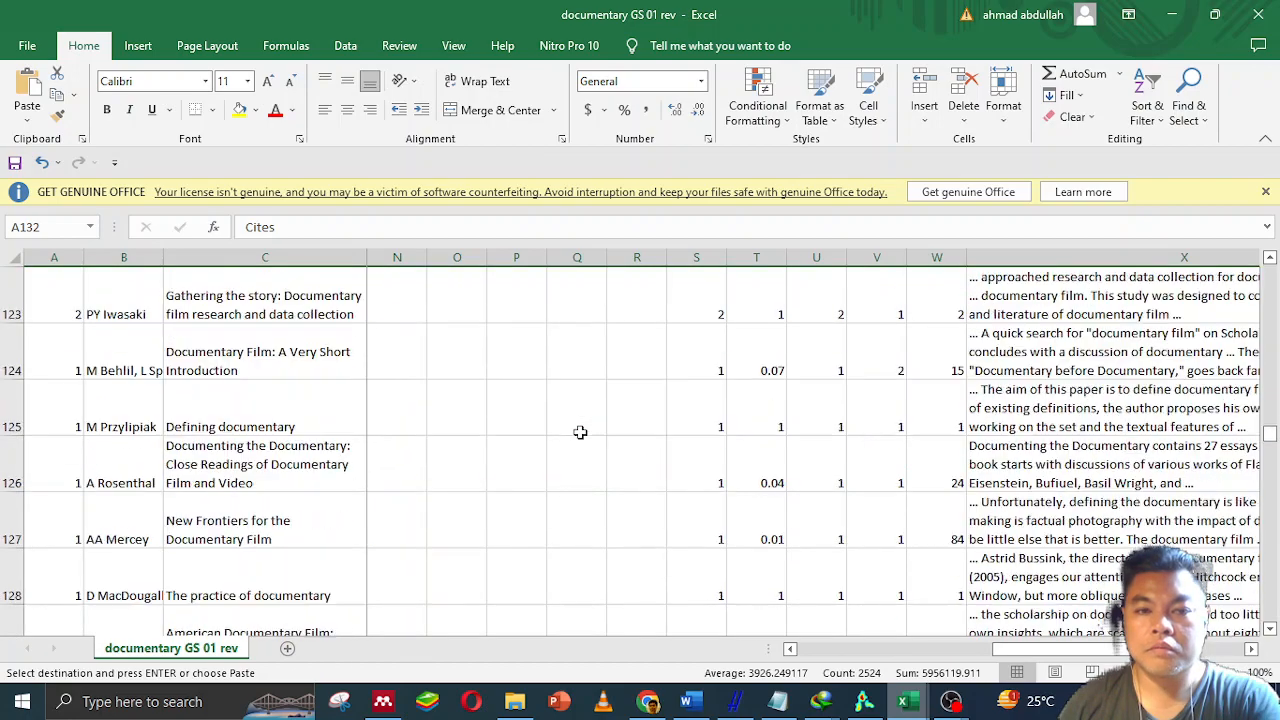
{"action": "scroll", "coordinate": [580, 432], "scroll_direction": "down", "scroll_amount": 1}
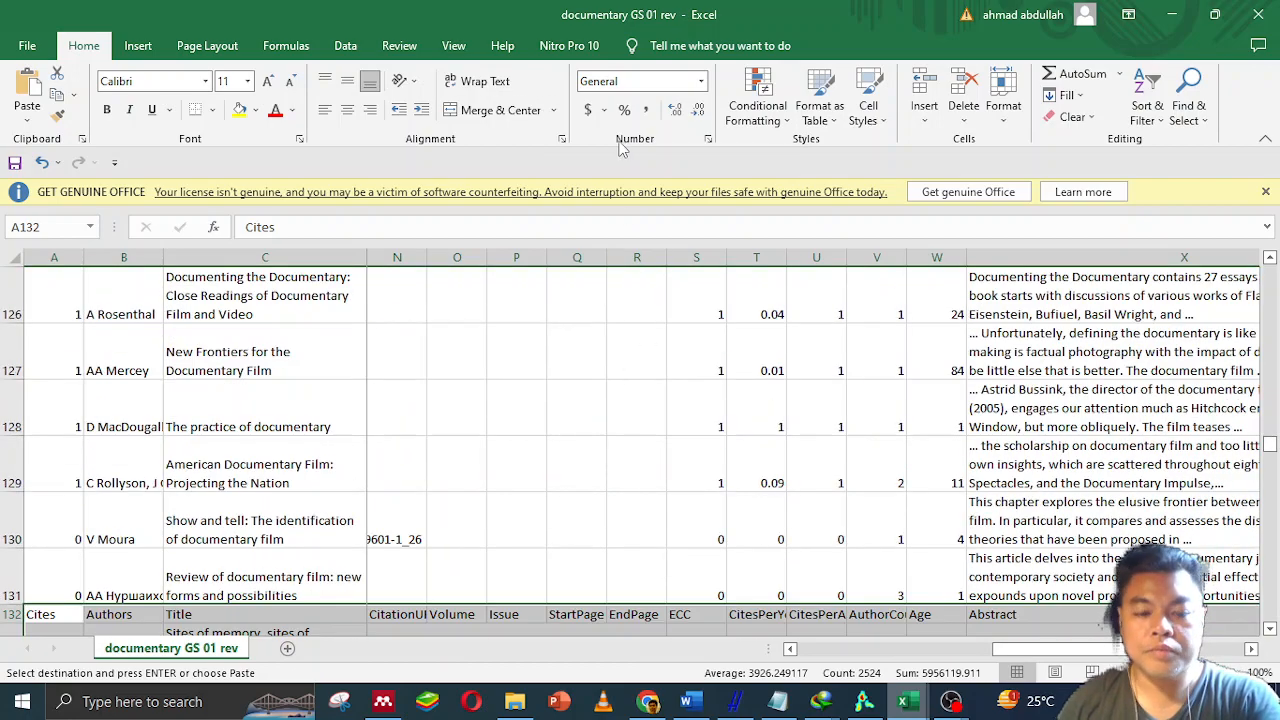
Undo the paste of the Scopus records below the Google Scholar data.
{"action": "key", "text": "ctrl+z"}
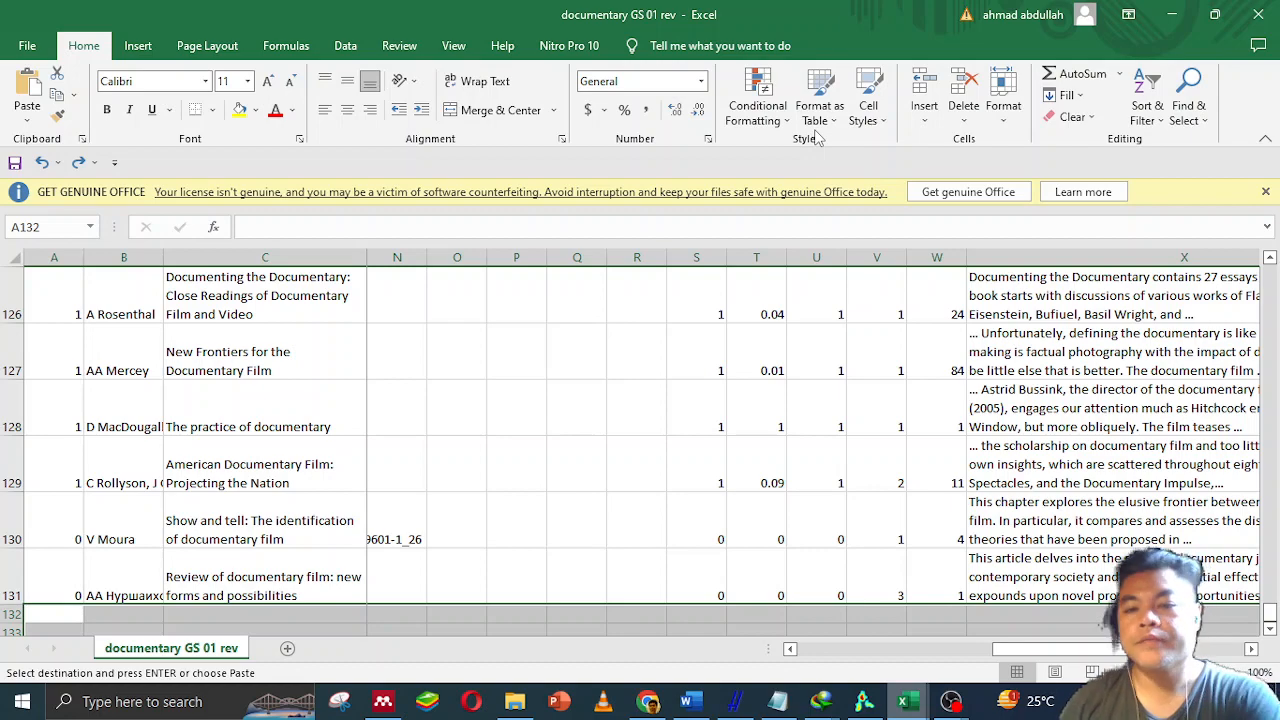
{"action": "scroll", "coordinate": [815, 137], "scroll_direction": "down", "scroll_amount": 2}
{"action": "scroll", "coordinate": [671, 346], "scroll_direction": "down", "scroll_amount": 2}
{"action": "scroll", "coordinate": [690, 335], "scroll_direction": "up", "scroll_amount": 2}
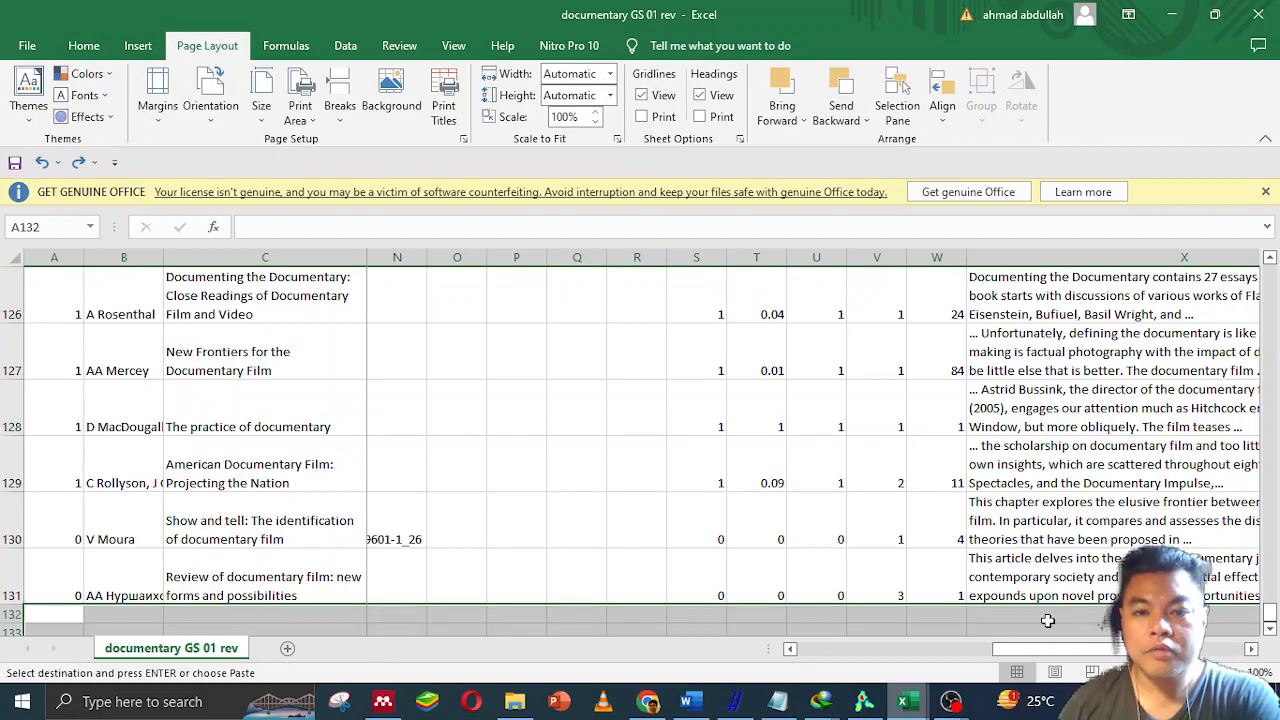
{"action": "left_click_drag", "start_coordinate": [1076, 652], "coordinate": [1170, 652]}
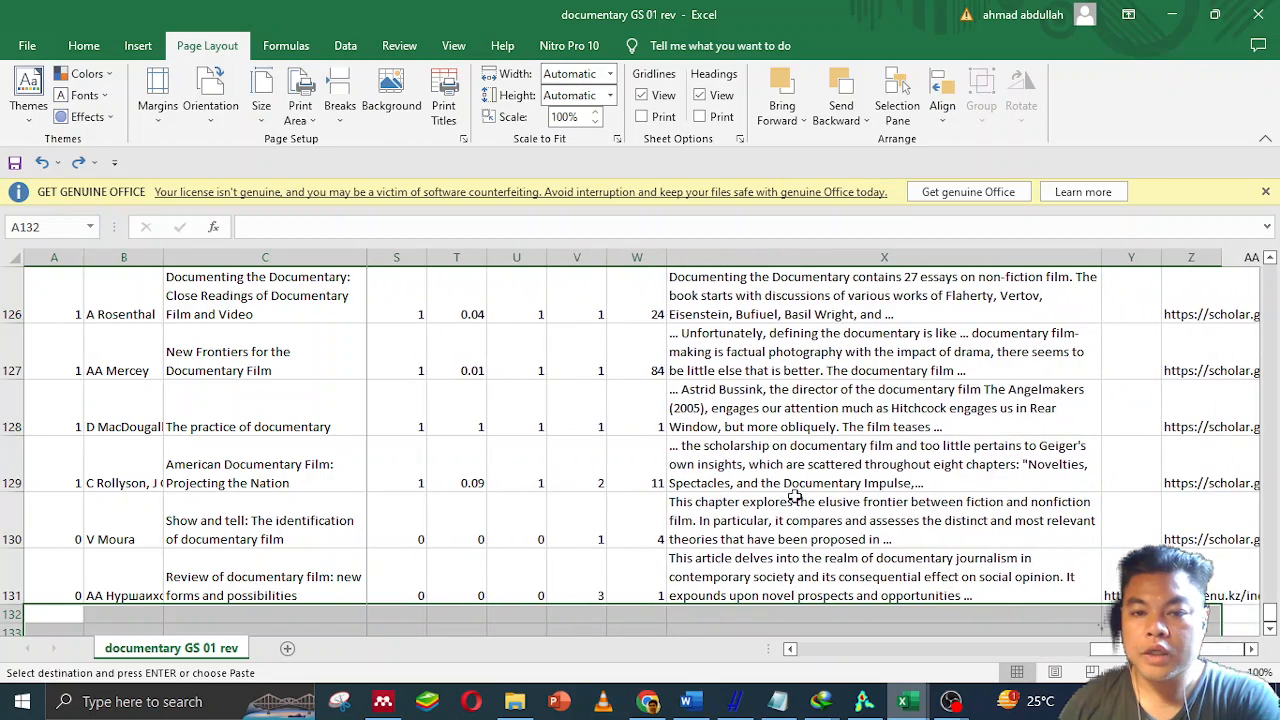
Look back through the Google Scholar records in documentary GS 01 rev and select the abstract in cell X84.
{"action": "scroll", "coordinate": [799, 497], "scroll_direction": "up", "scroll_amount": 5}
{"action": "scroll", "coordinate": [799, 497], "scroll_direction": "up", "scroll_amount": 10}
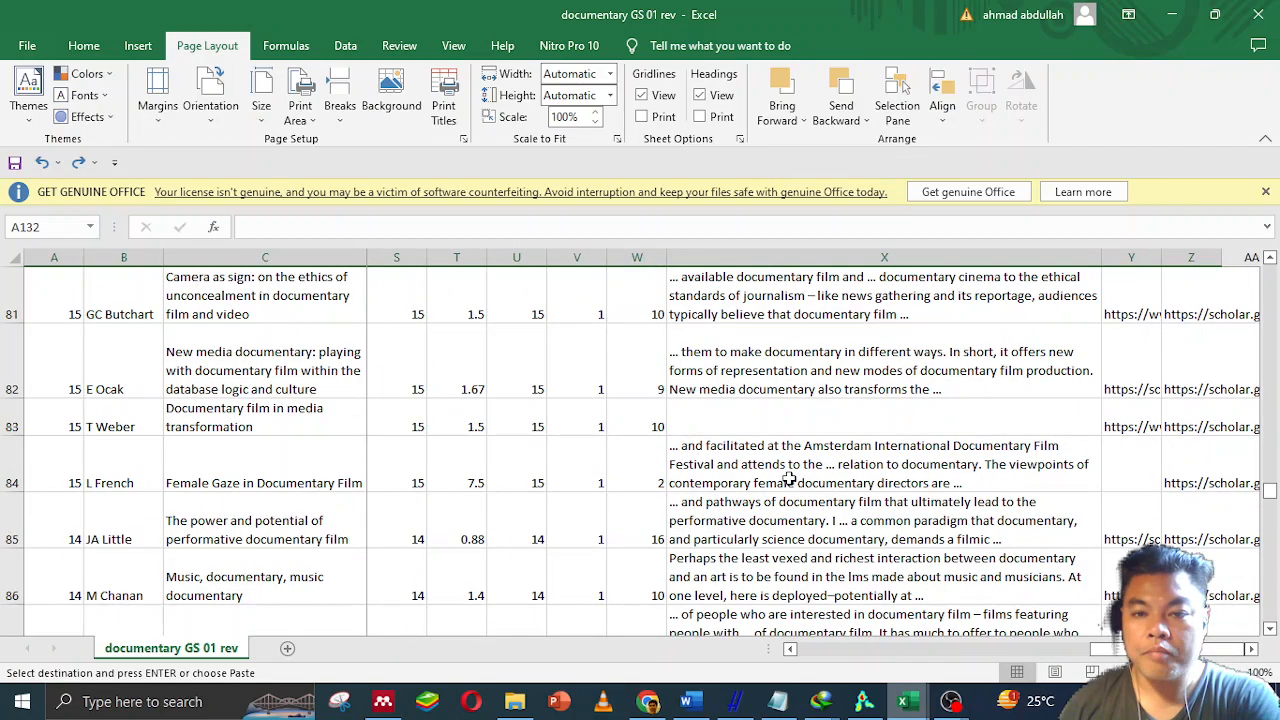
{"action": "left_click", "coordinate": [789, 480]}
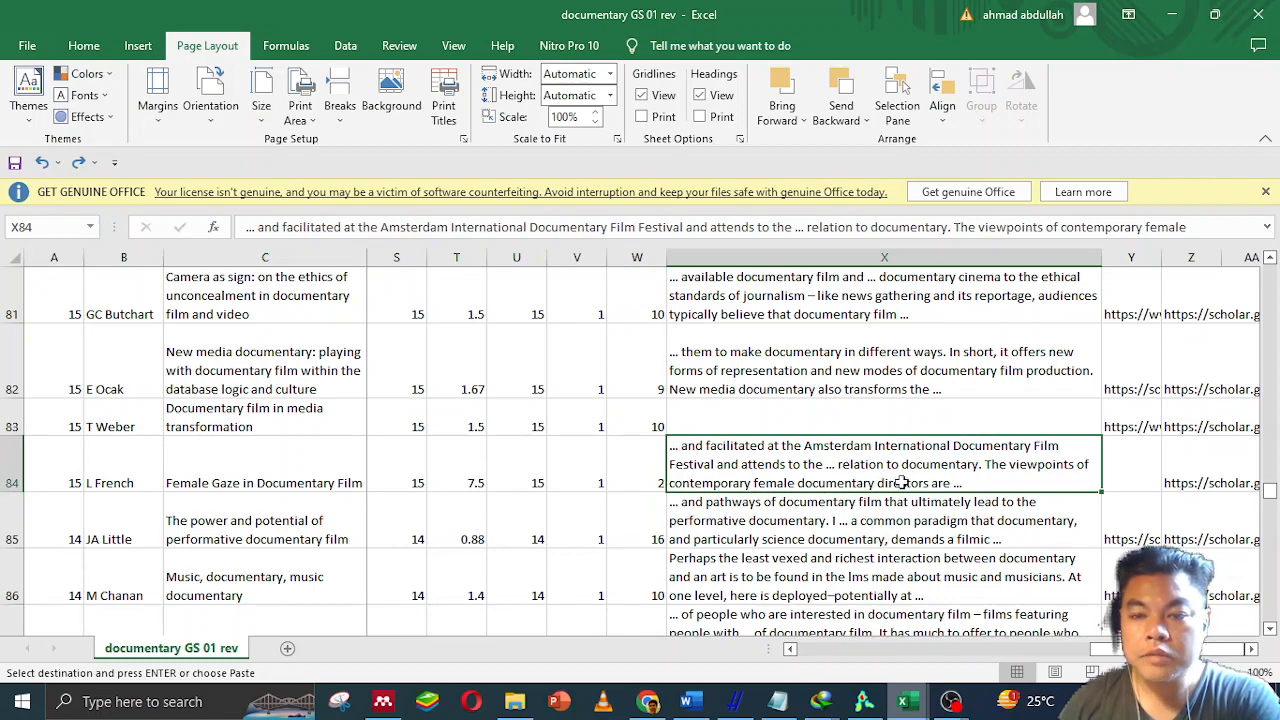
Switch to VOSviewer and examine the links of the documentary film production term in the network map.
{"action": "left_click", "coordinate": [864, 701]}
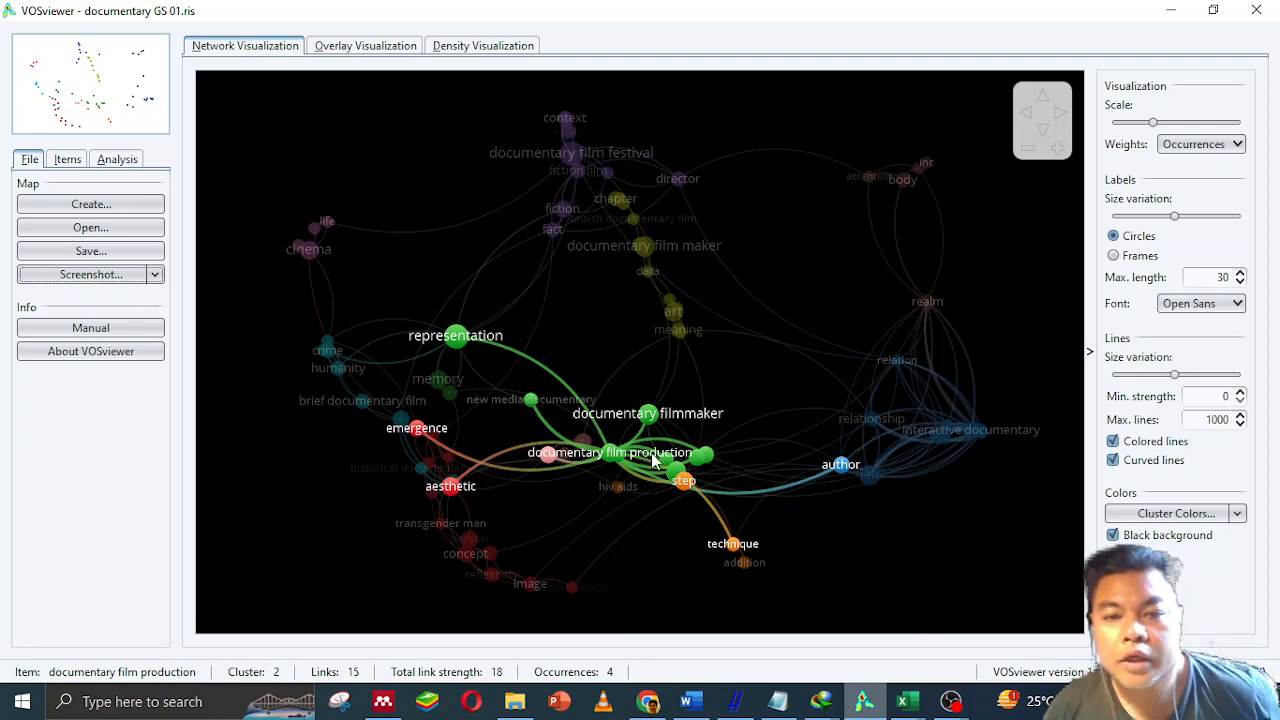
{"action": "mouse_move", "coordinate": [833, 705]}
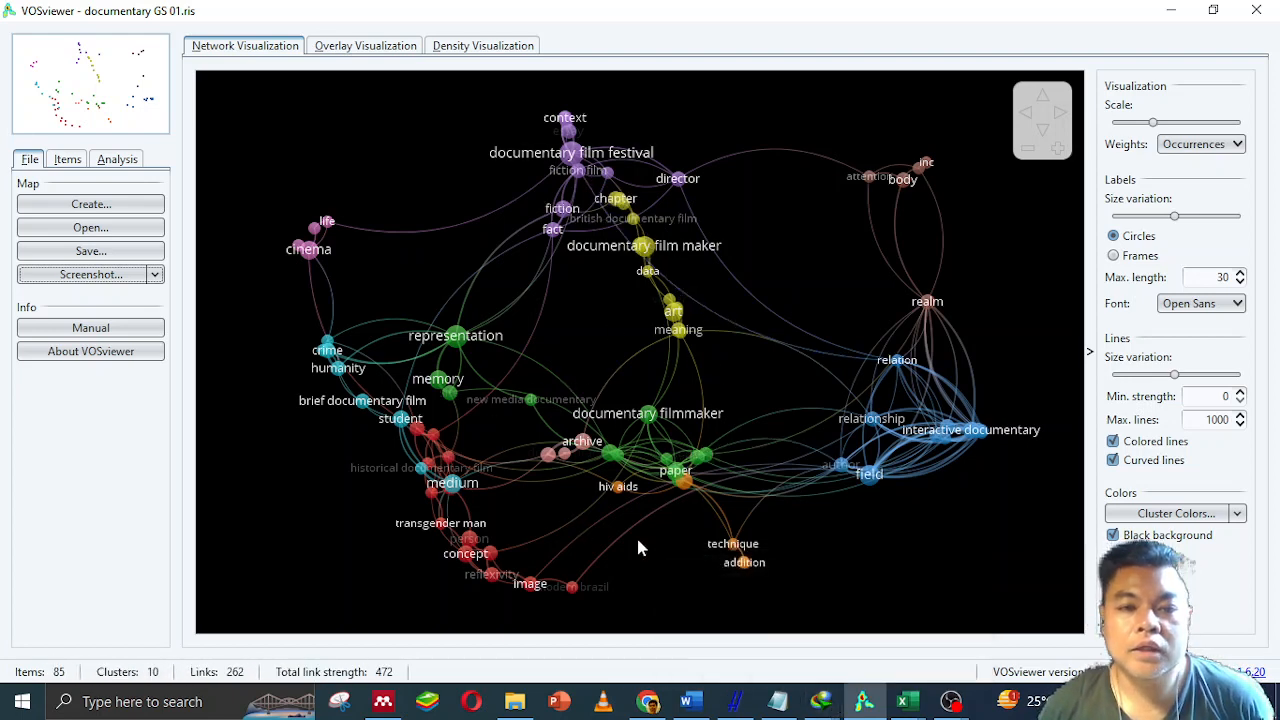
{"action": "mouse_move", "coordinate": [613, 453]}
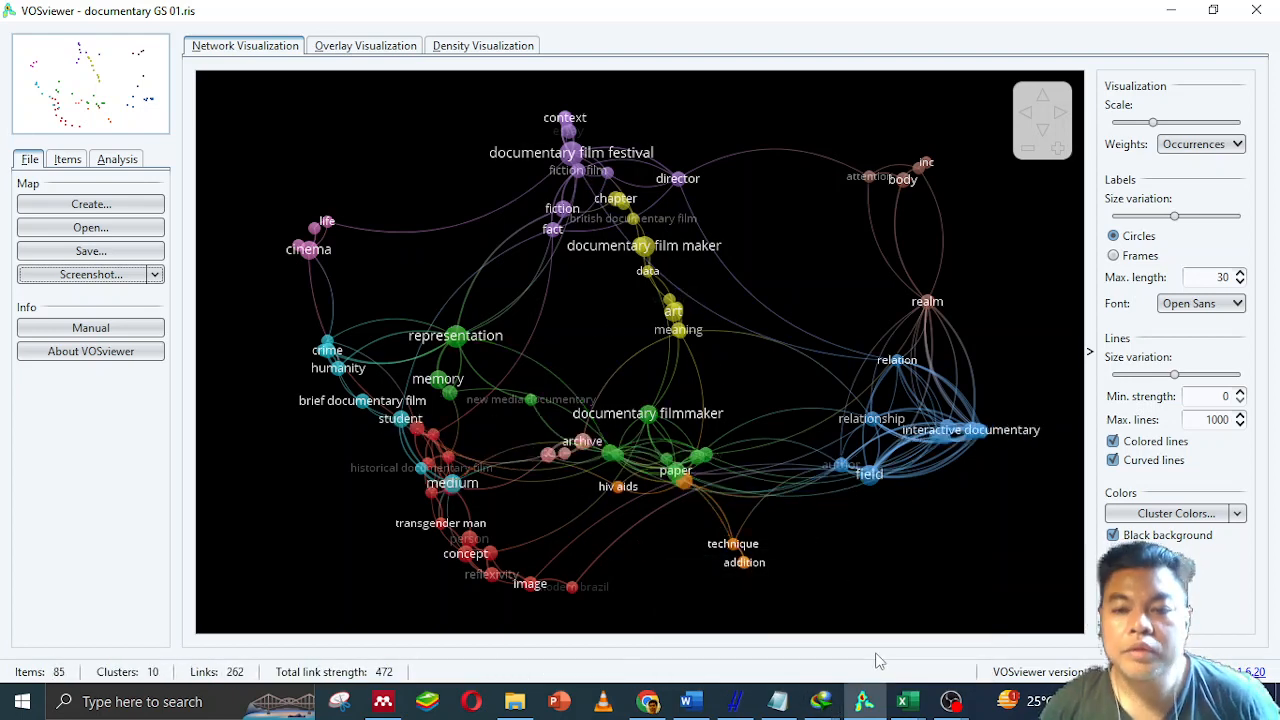
{"action": "mouse_move", "coordinate": [905, 705]}
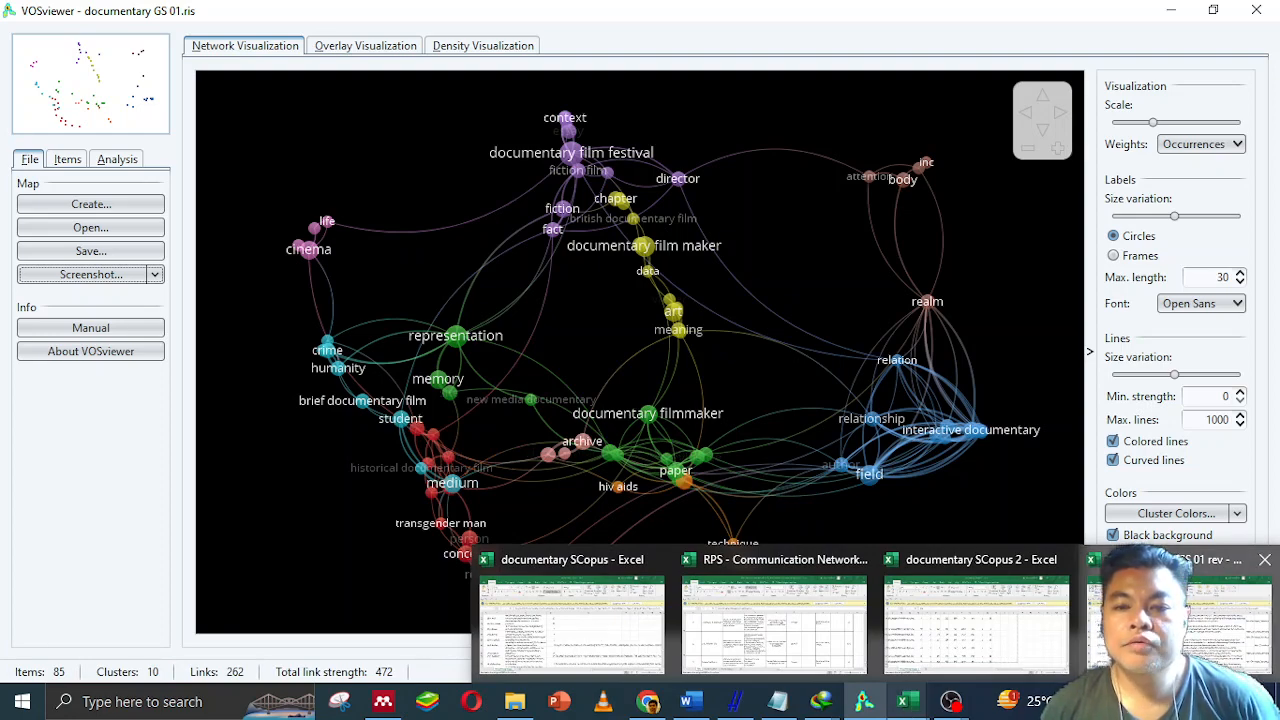
{"action": "mouse_move", "coordinate": [1180, 615]}
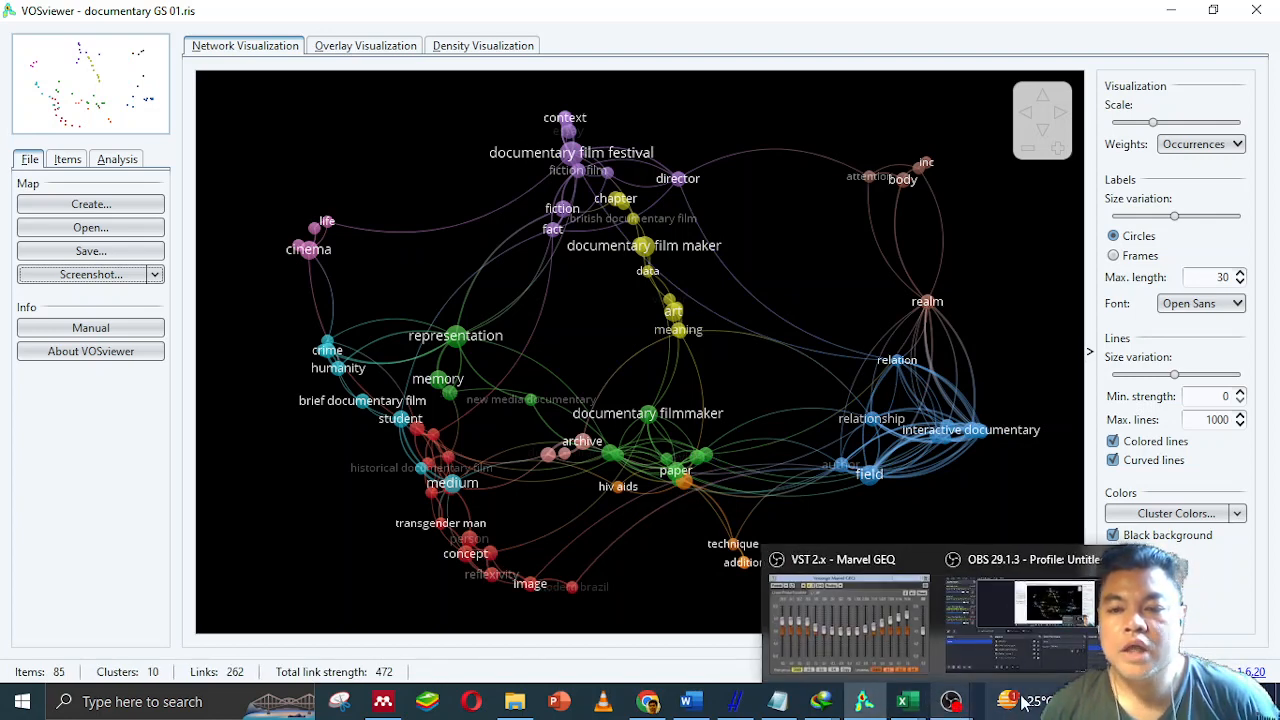
{"action": "mouse_move", "coordinate": [1025, 708]}
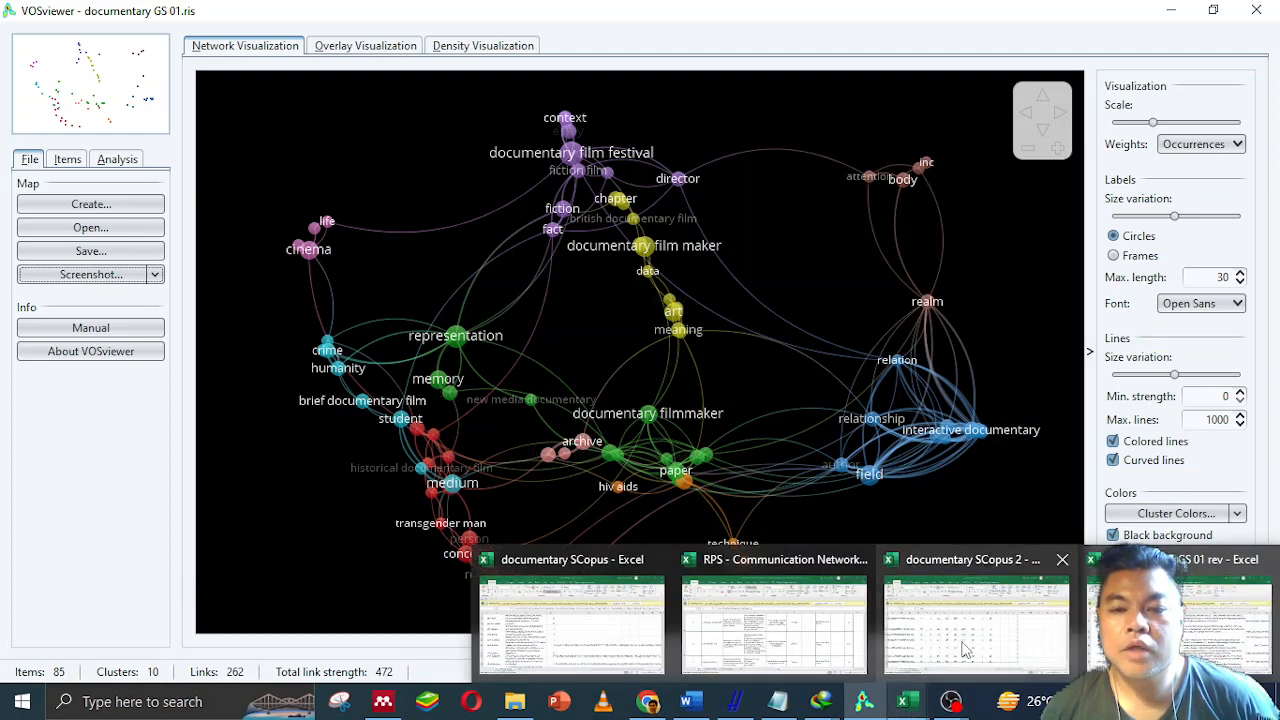
Return to the documentary SCopus 2 workbook in Excel and check where its filled rows end.
{"action": "left_click", "coordinate": [975, 620]}
{"action": "scroll", "coordinate": [222, 540], "scroll_direction": "up", "scroll_amount": 1}
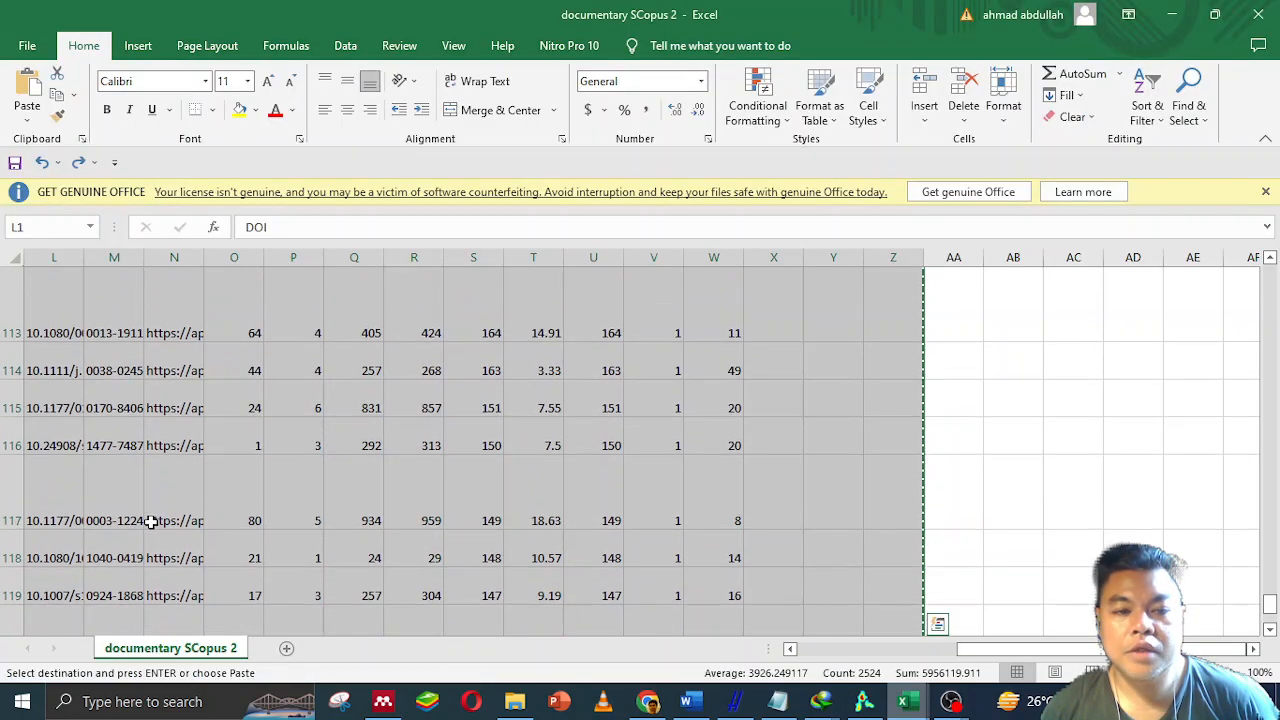
{"action": "left_click", "coordinate": [190, 505]}
{"action": "left_click_drag", "start_coordinate": [993, 645], "coordinate": [830, 648]}
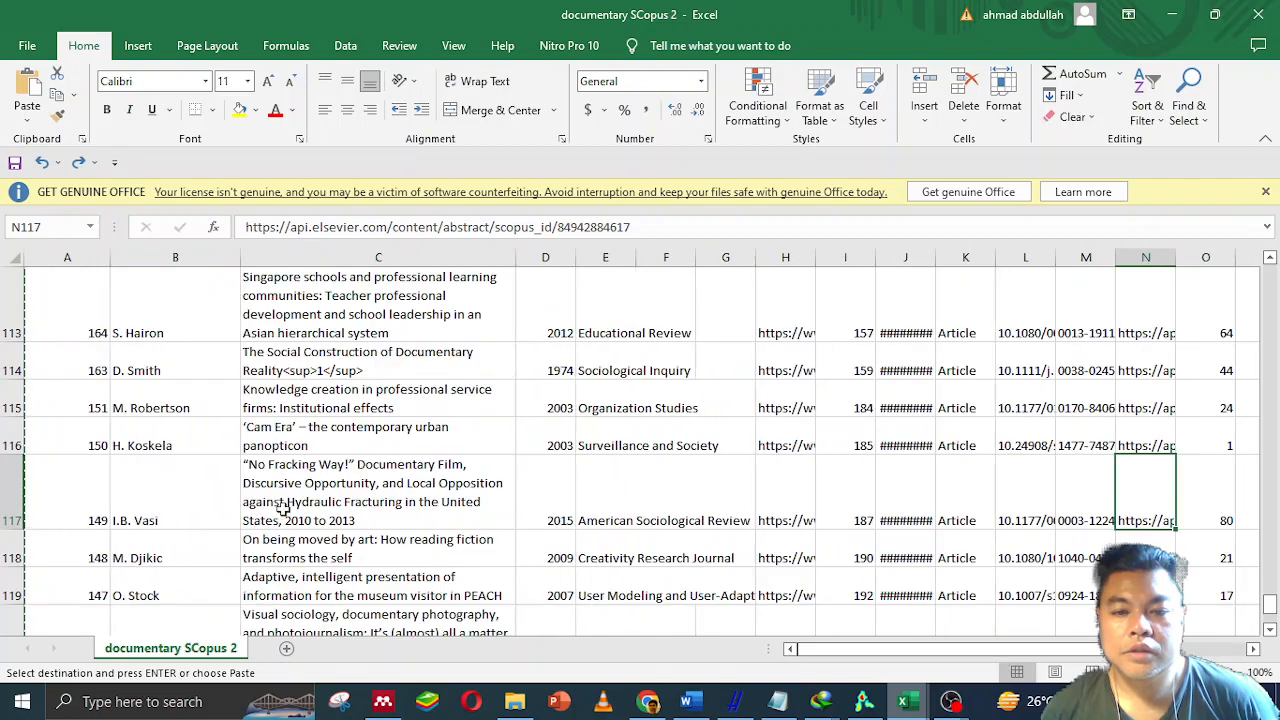
{"action": "scroll", "coordinate": [330, 491], "scroll_direction": "down", "scroll_amount": 5}
{"action": "scroll", "coordinate": [330, 491], "scroll_direction": "up", "scroll_amount": 2}
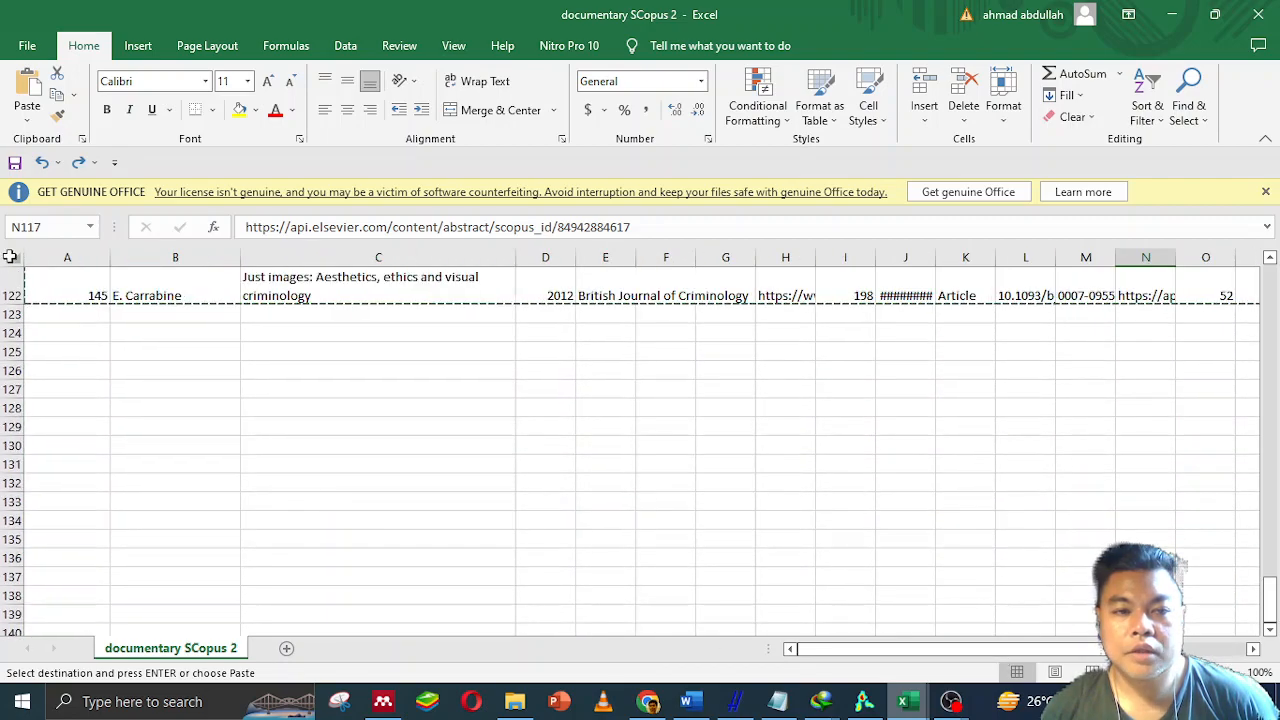
Select the Cites values from A122 up to A2 and review the column headers across to RelatedURL.
{"action": "left_click", "coordinate": [72, 297]}
{"action": "scroll", "coordinate": [219, 390], "scroll_direction": "up", "scroll_amount": 15}
{"action": "scroll", "coordinate": [219, 390], "scroll_direction": "up", "scroll_amount": 20}
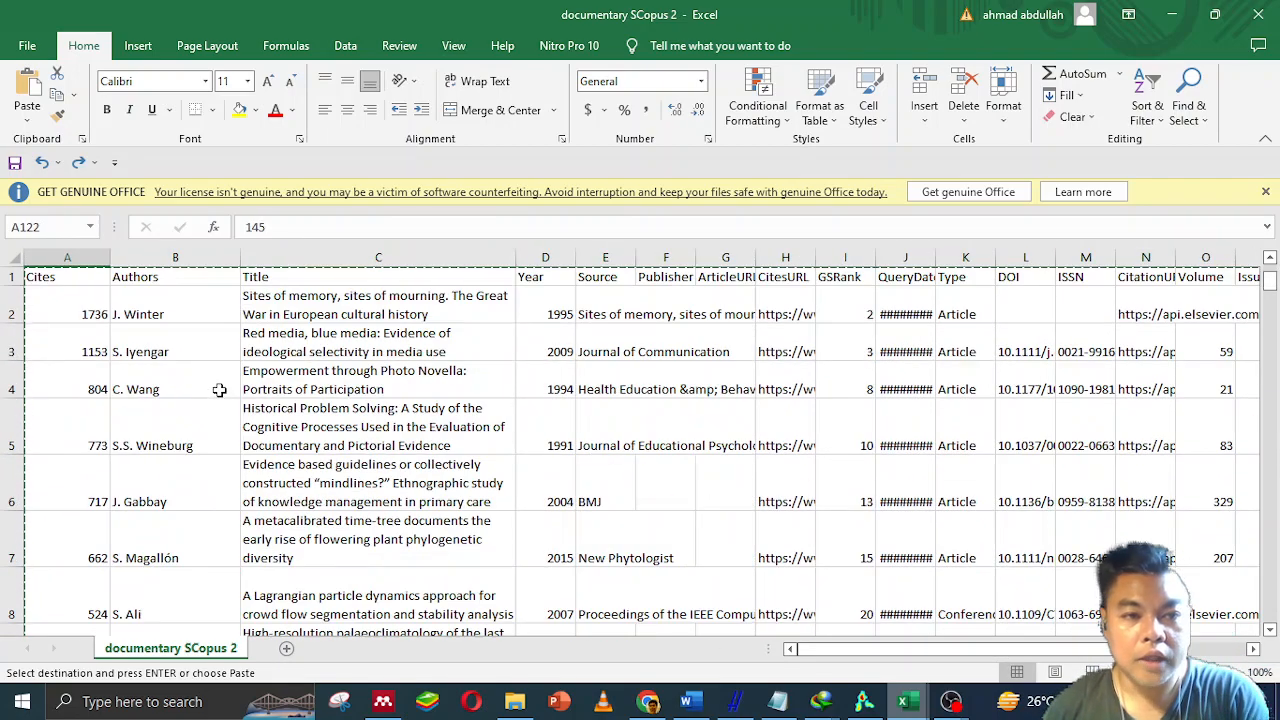
{"action": "left_click", "coordinate": [86, 292], "text": "shift"}
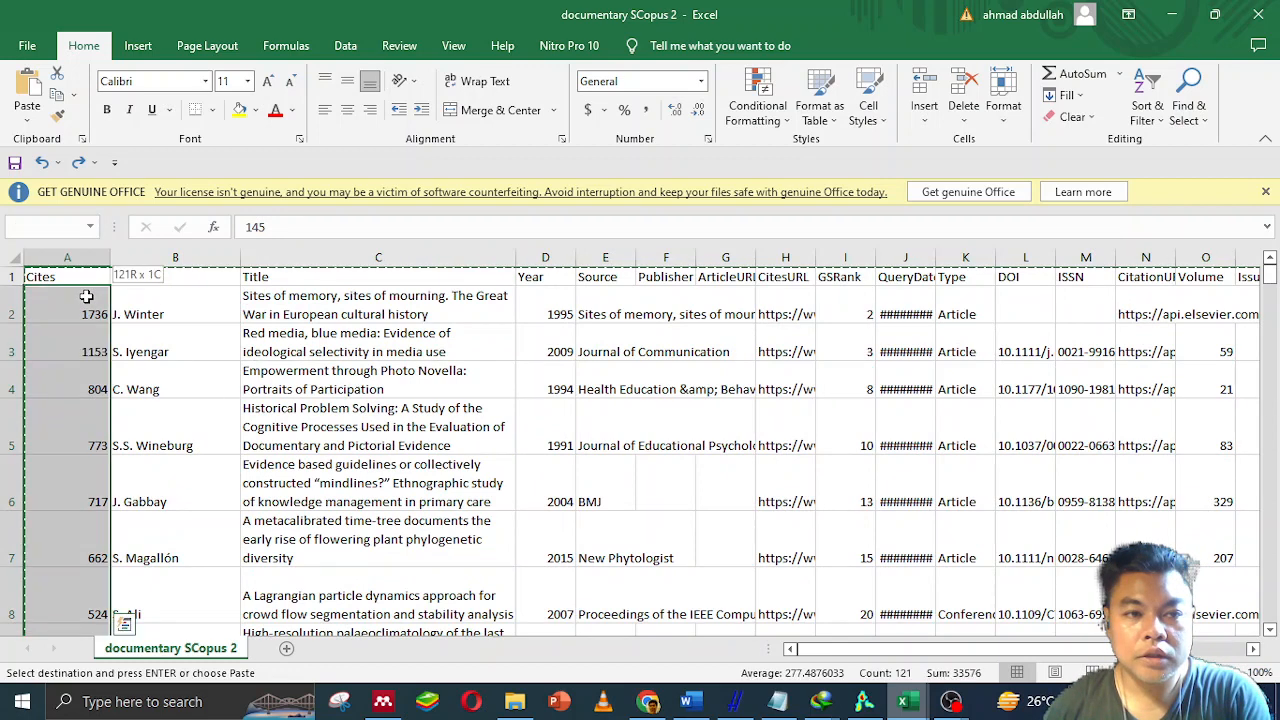
{"action": "mouse_move", "coordinate": [880, 690]}
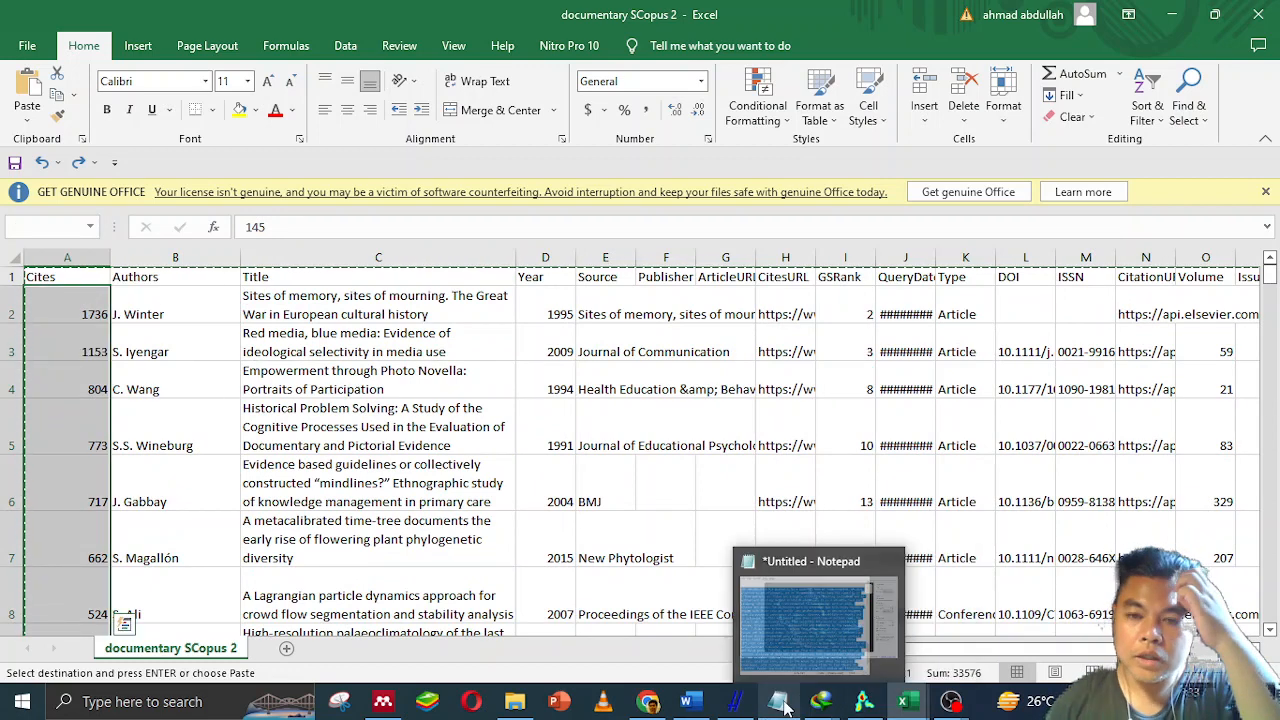
{"action": "left_click_drag", "start_coordinate": [950, 649], "coordinate": [1050, 649]}
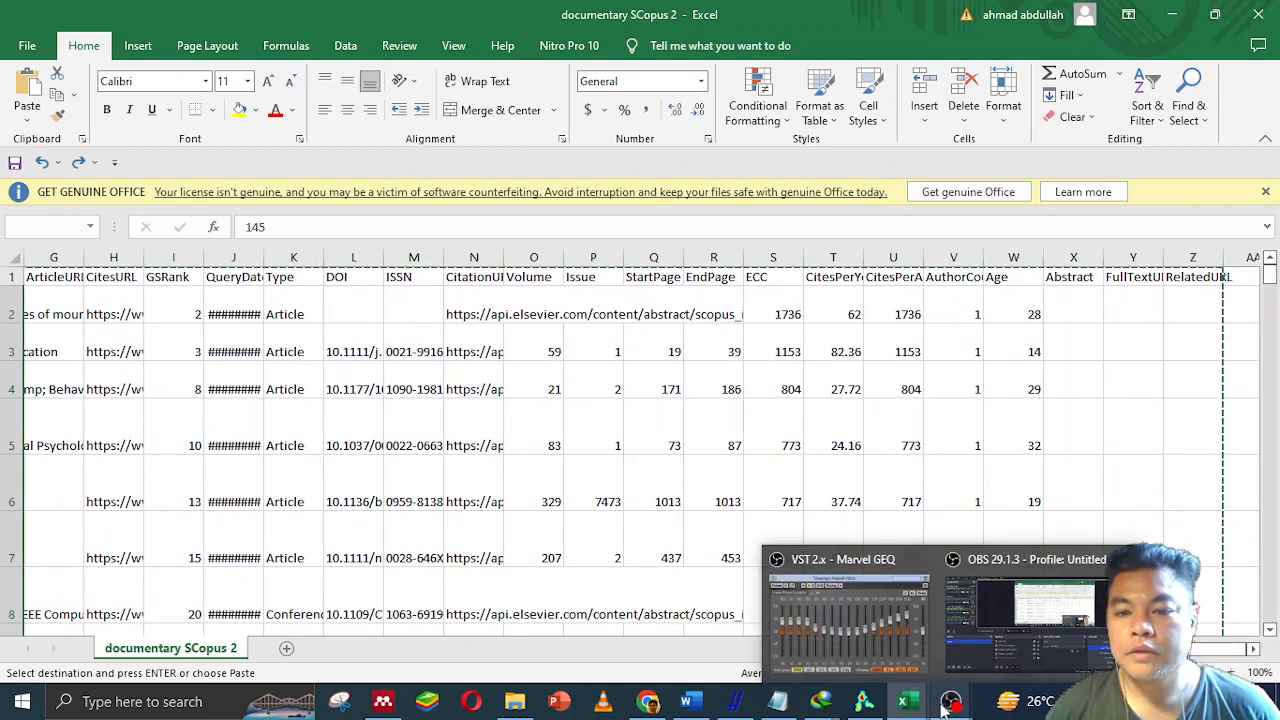
{"action": "left_click", "coordinate": [988, 640]}
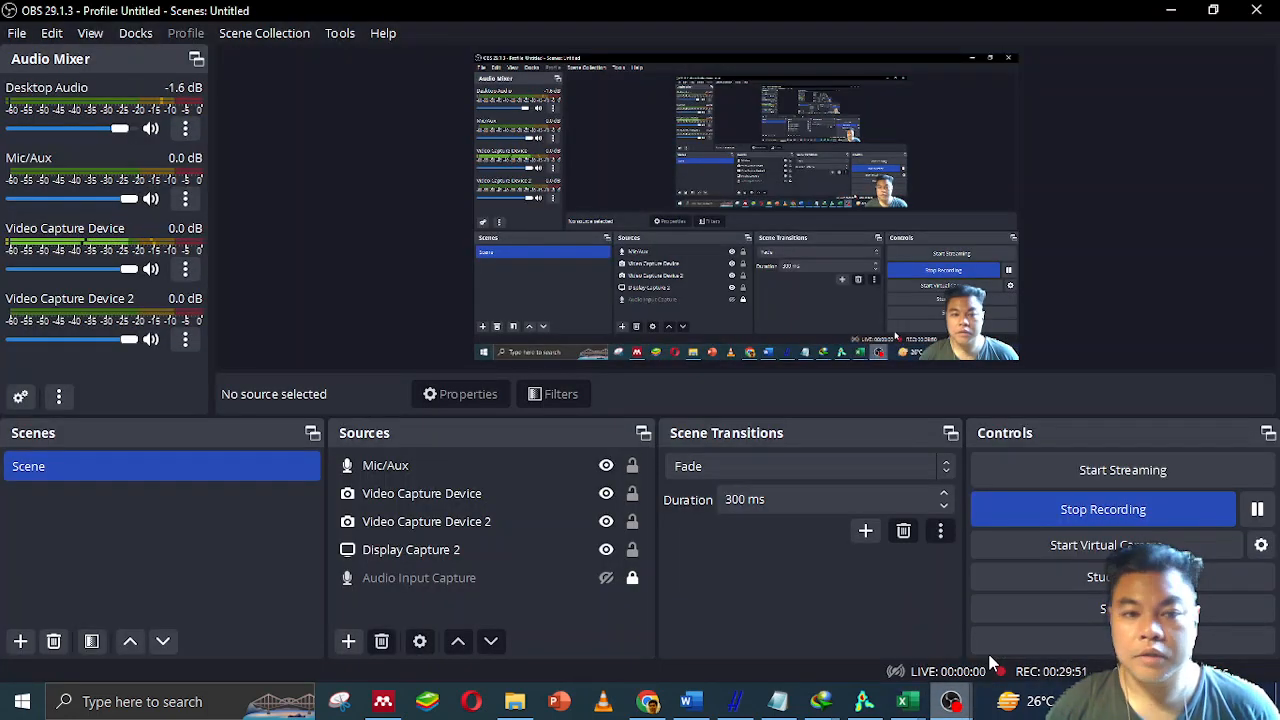